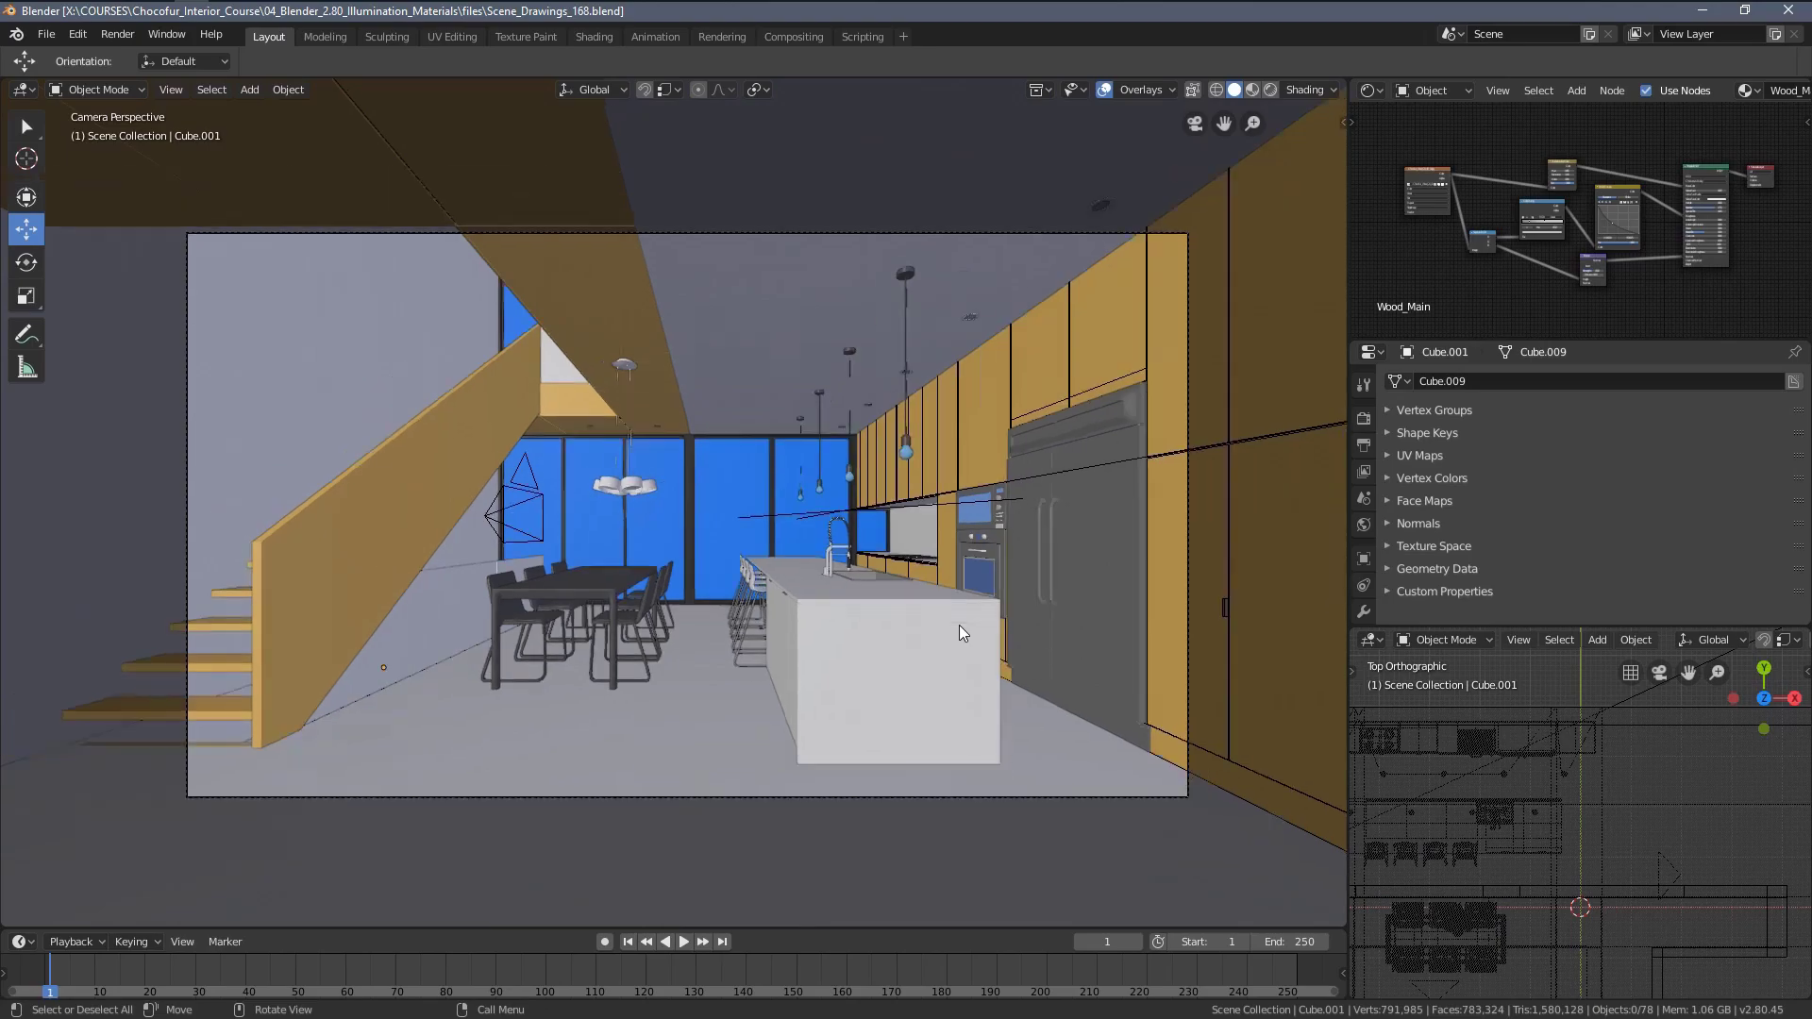
# View the camera framing in wireframe against the background photo, then return to solid shading.
pyautogui.press('z')
pyautogui.click(401, 441)
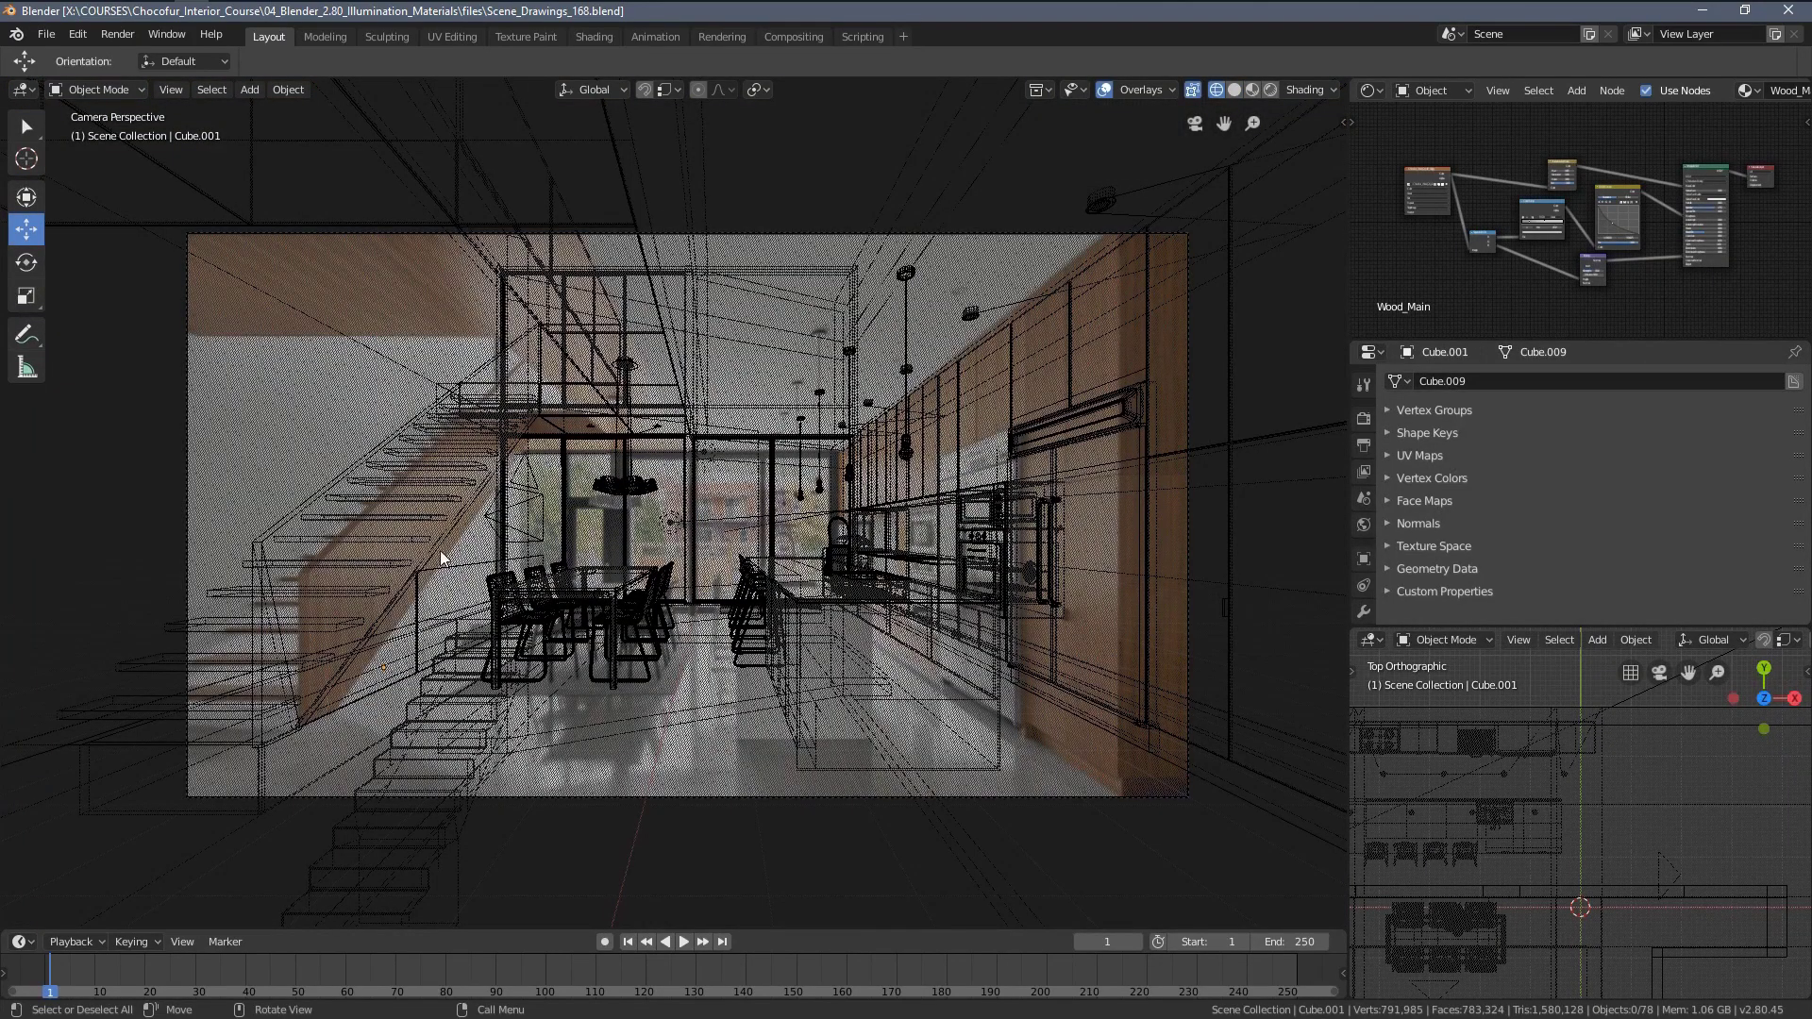
pyautogui.press('z')
pyautogui.click(727, 531)
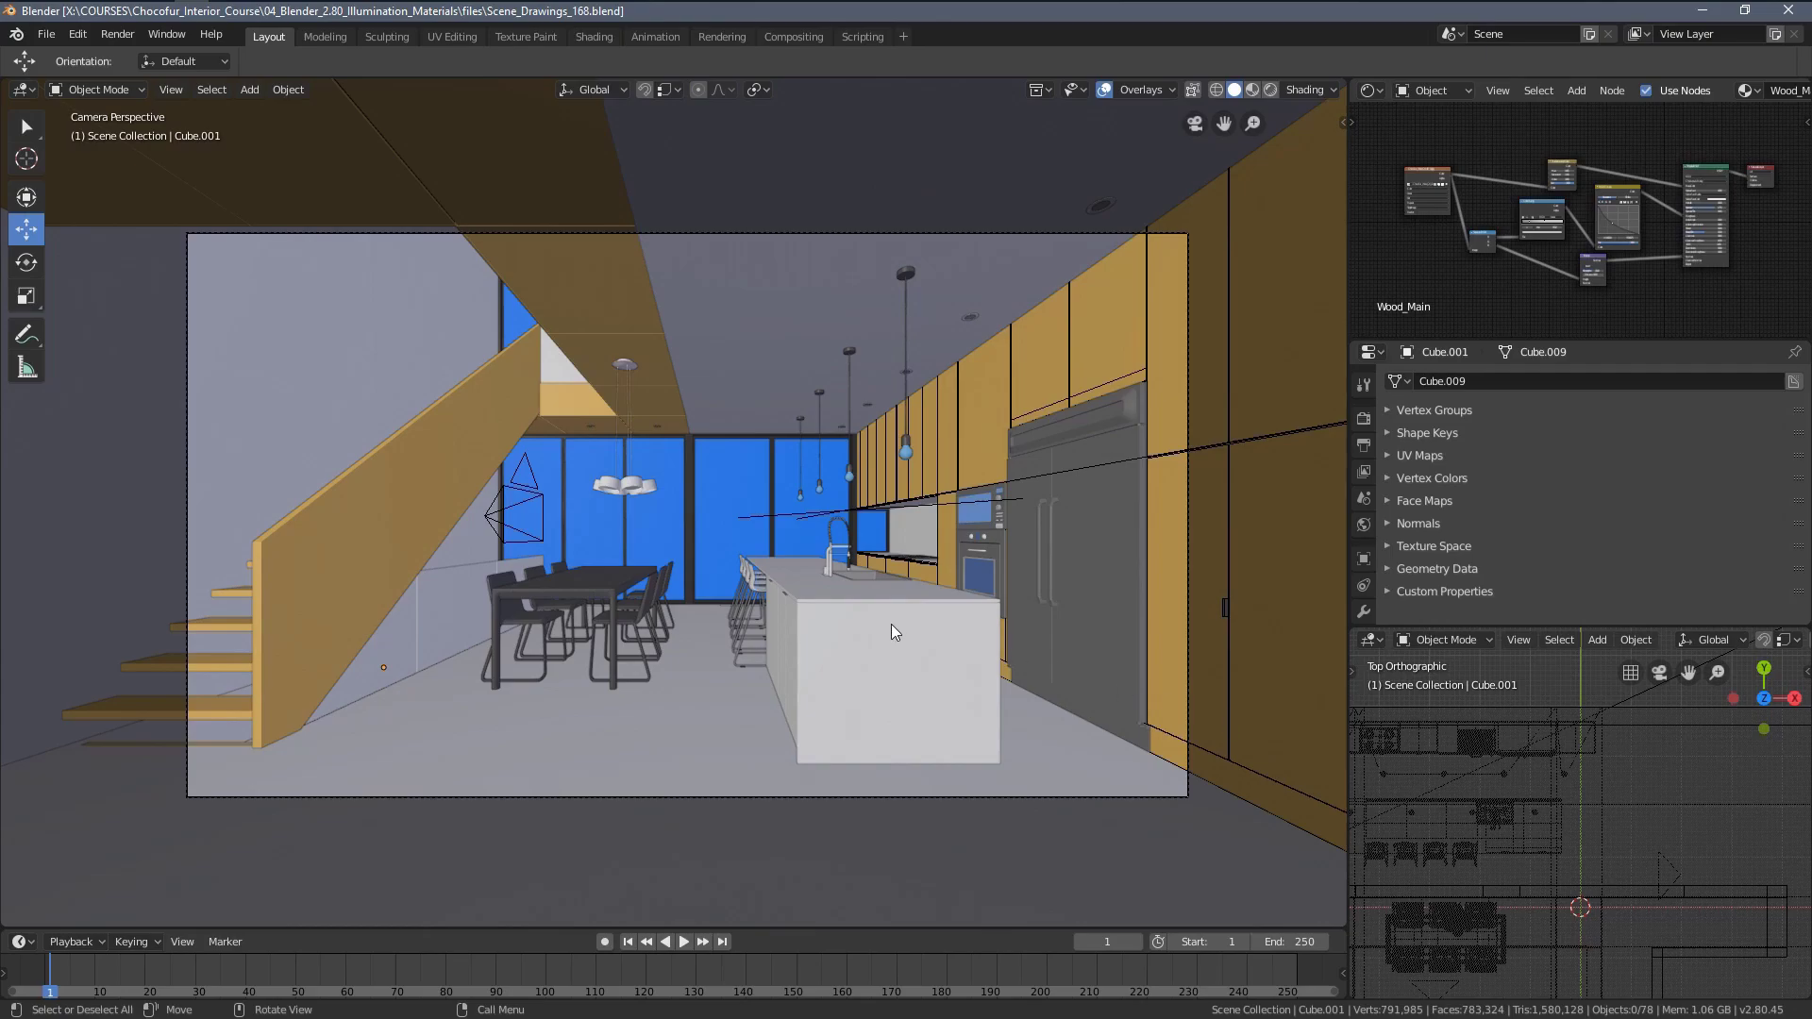
pyautogui.scroll(-1, 908, 631)
pyautogui.scroll(2, 911, 631)
pyautogui.scroll(-1, 885, 623)
pyautogui.click(722, 234)
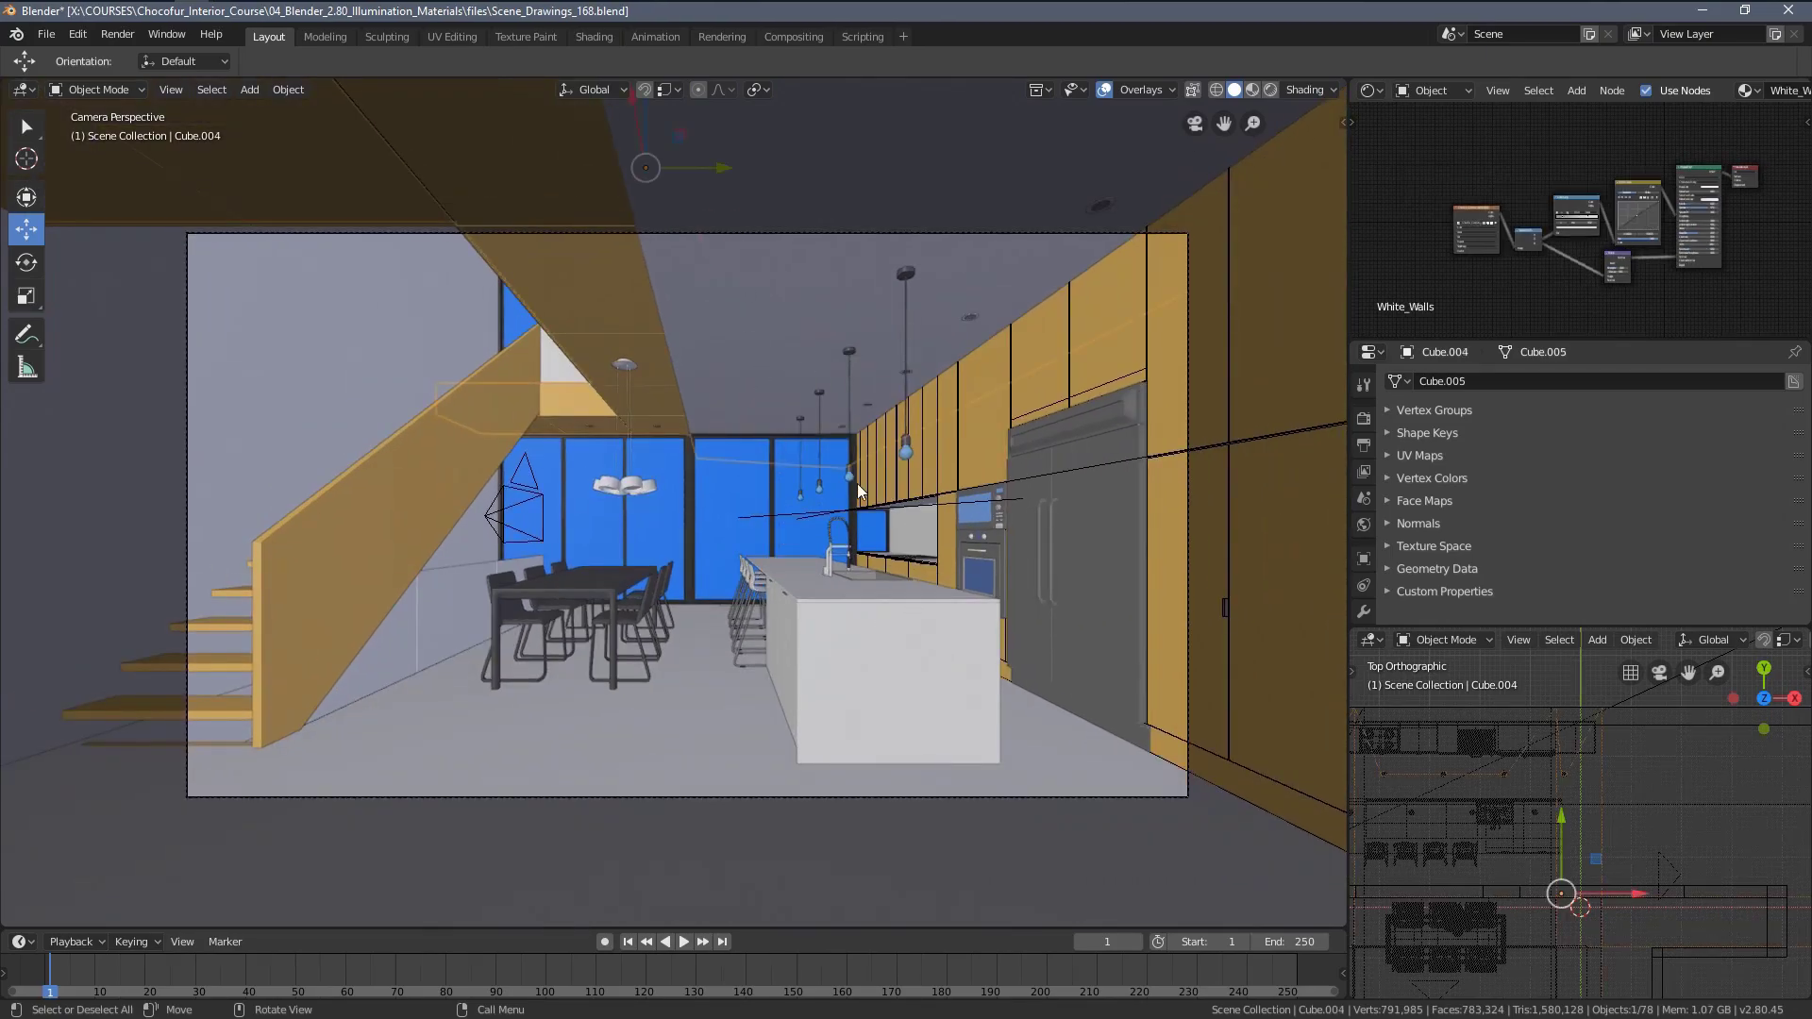
pyautogui.scroll(3, 1595, 802)
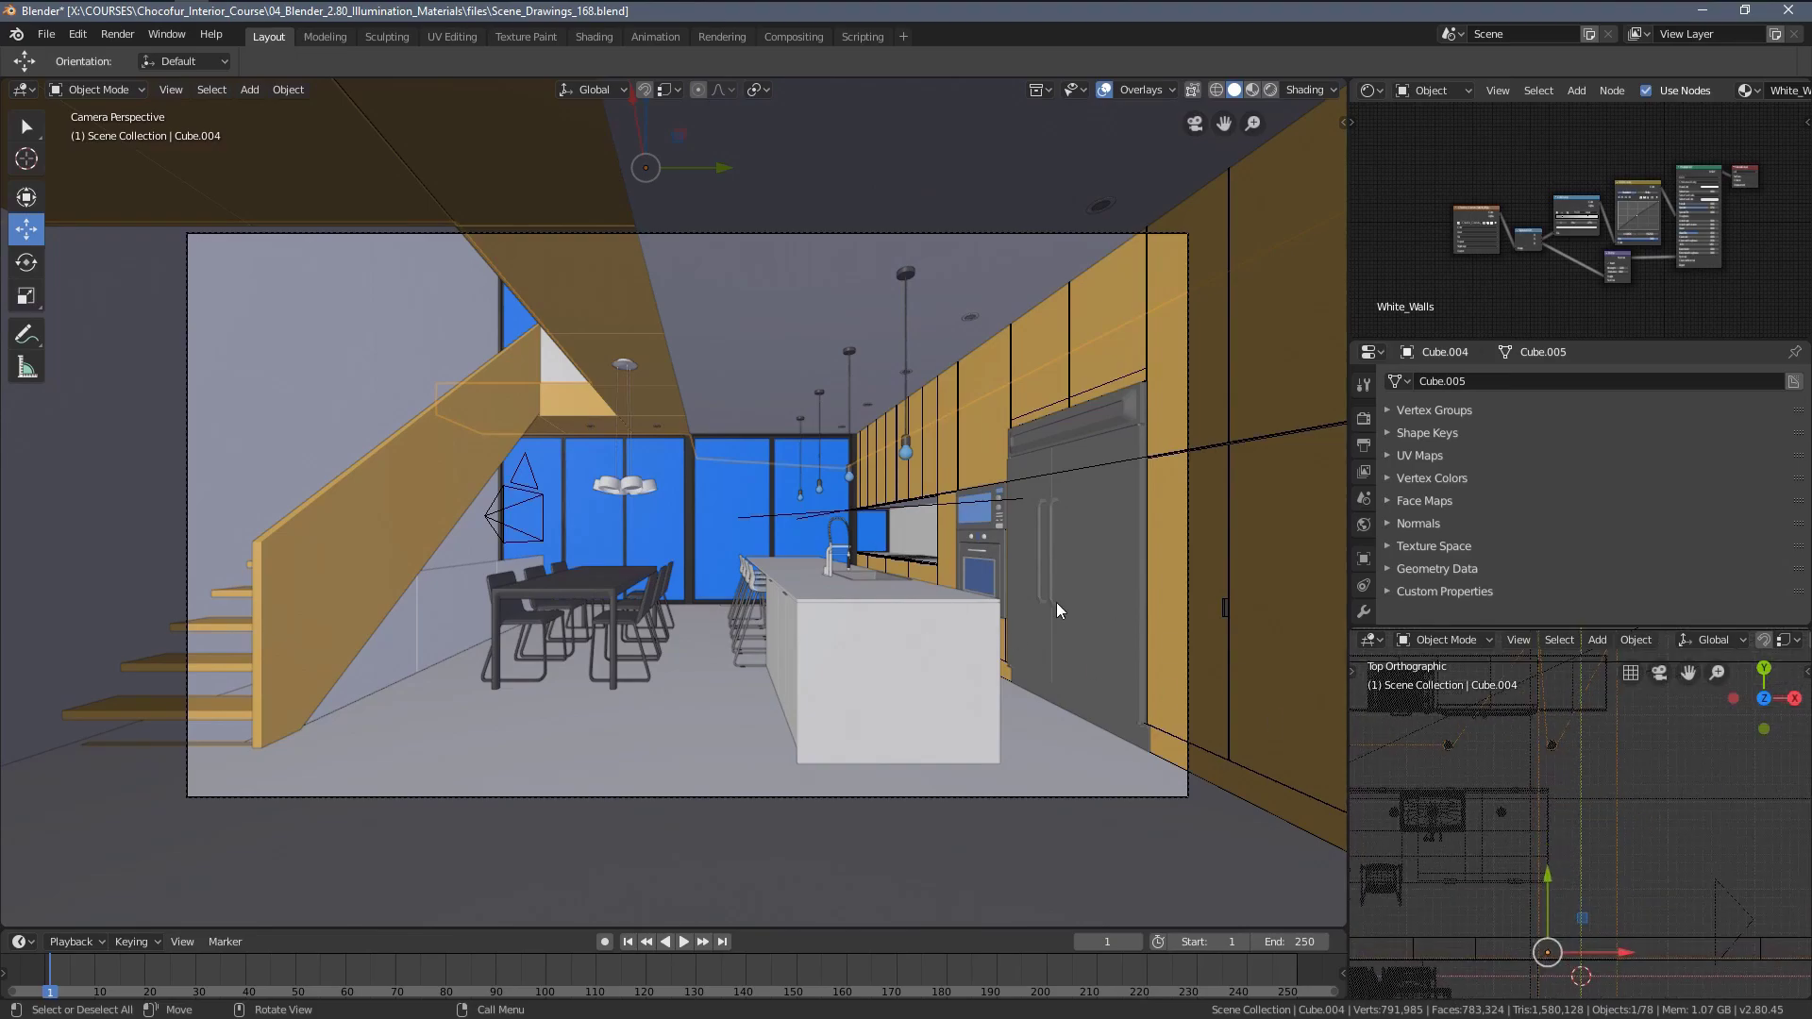
pyautogui.scroll(-2, 953, 598)
pyautogui.press('a')
pyautogui.press('a')
pyautogui.scroll(1, 919, 590)
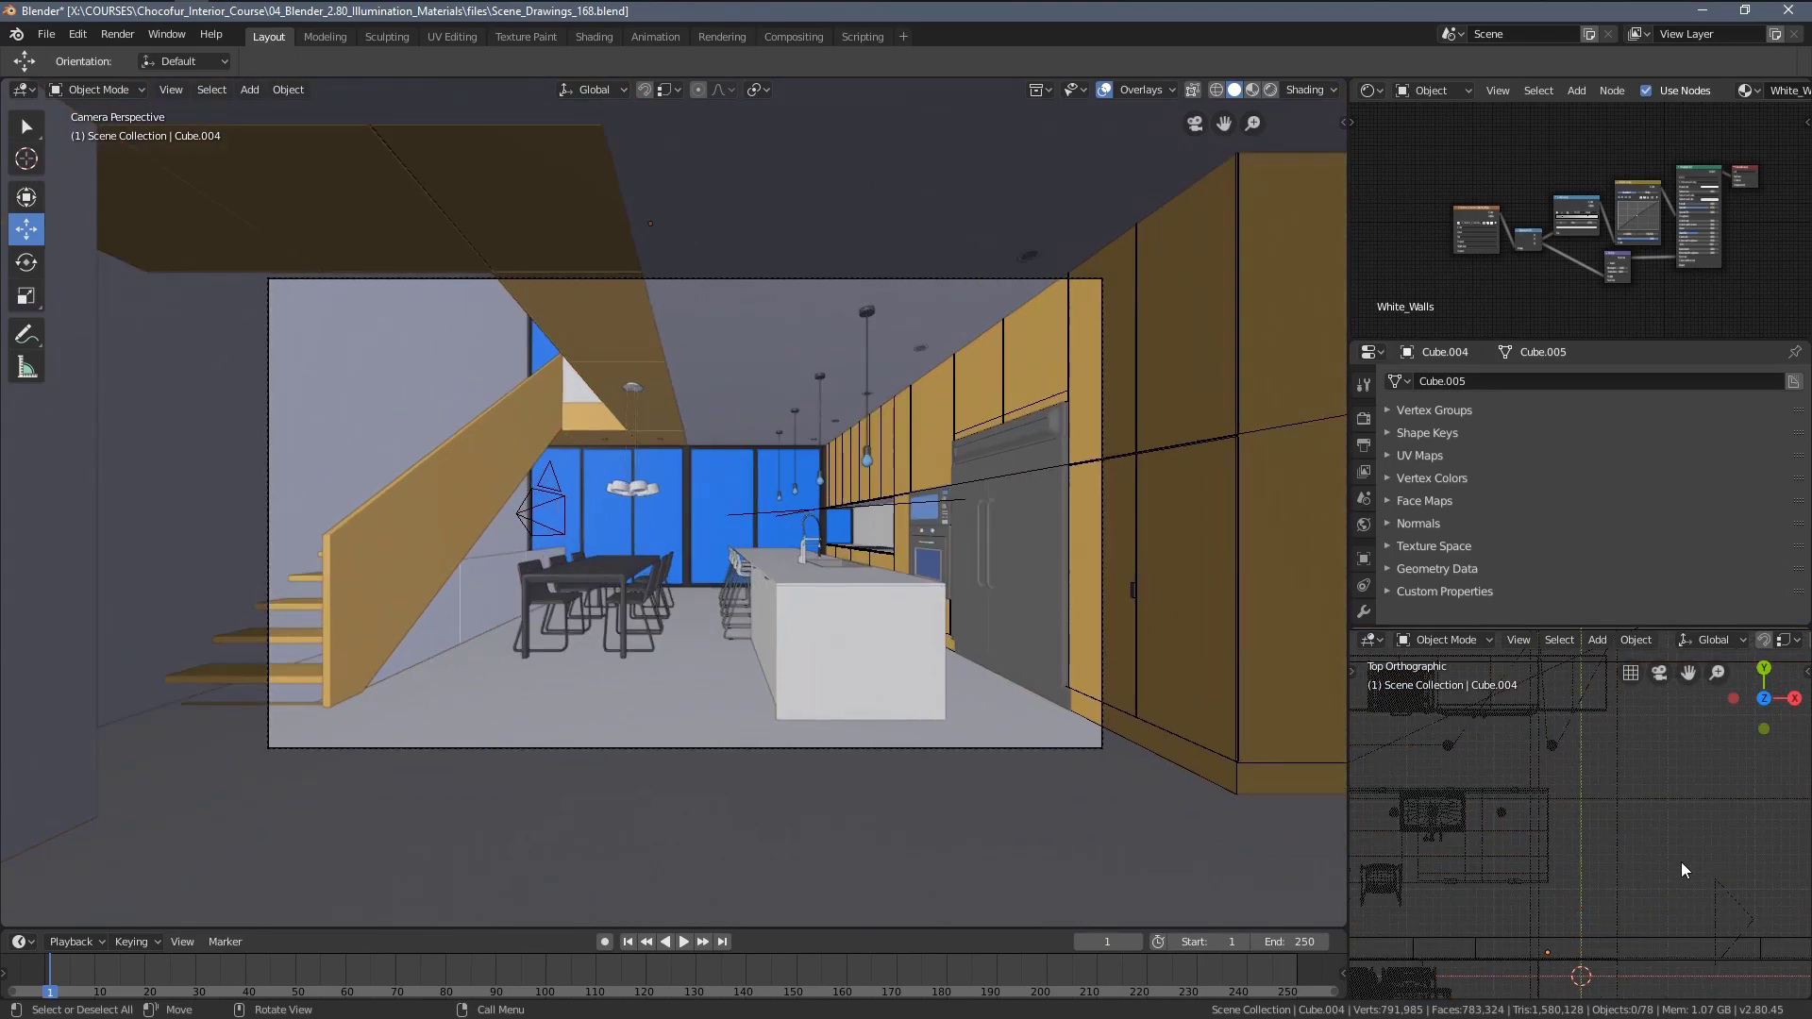
# Select the camera in the top view and move it slightly along positive Y and positive X.
pyautogui.scroll(-1, 1681, 863)
pyautogui.keyDown('shift'); pyautogui.moveTo(1719, 868); pyautogui.dragTo(1630, 817, button='middle'); pyautogui.keyUp('shift')
pyautogui.scroll(1, 1635, 840)
pyautogui.click(1635, 843)
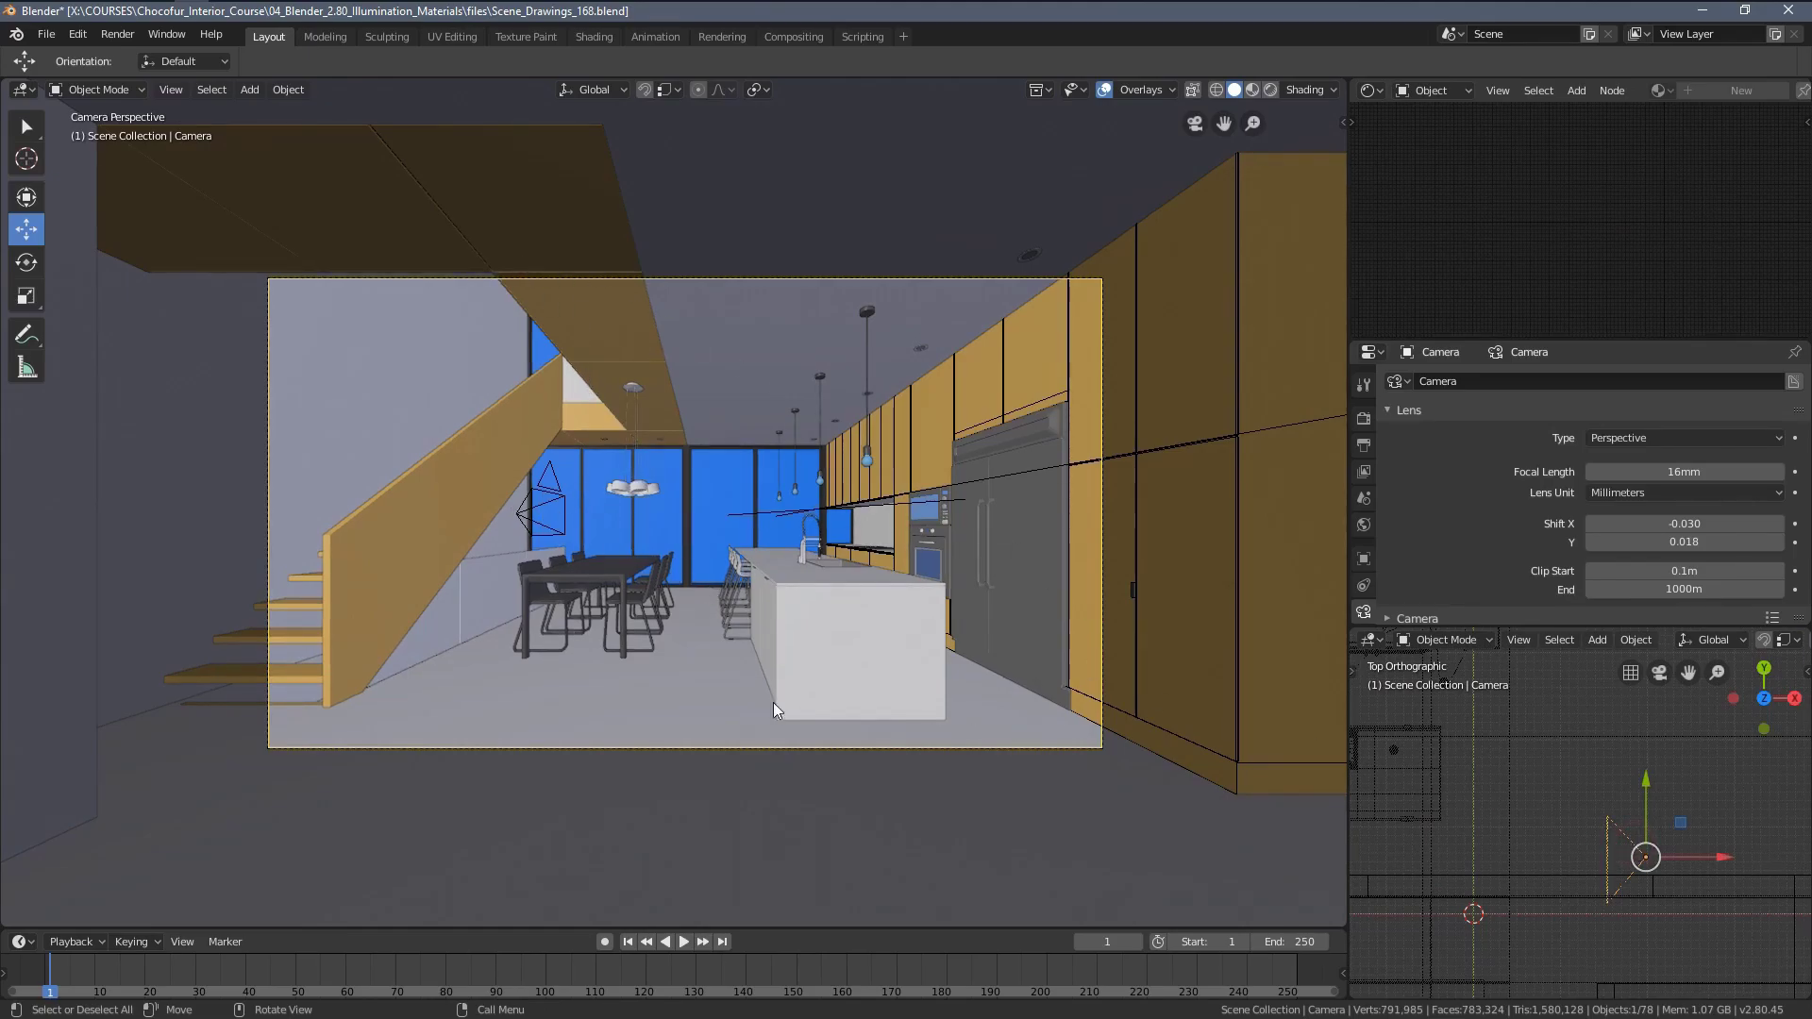
pyautogui.scroll(3, 773, 702)
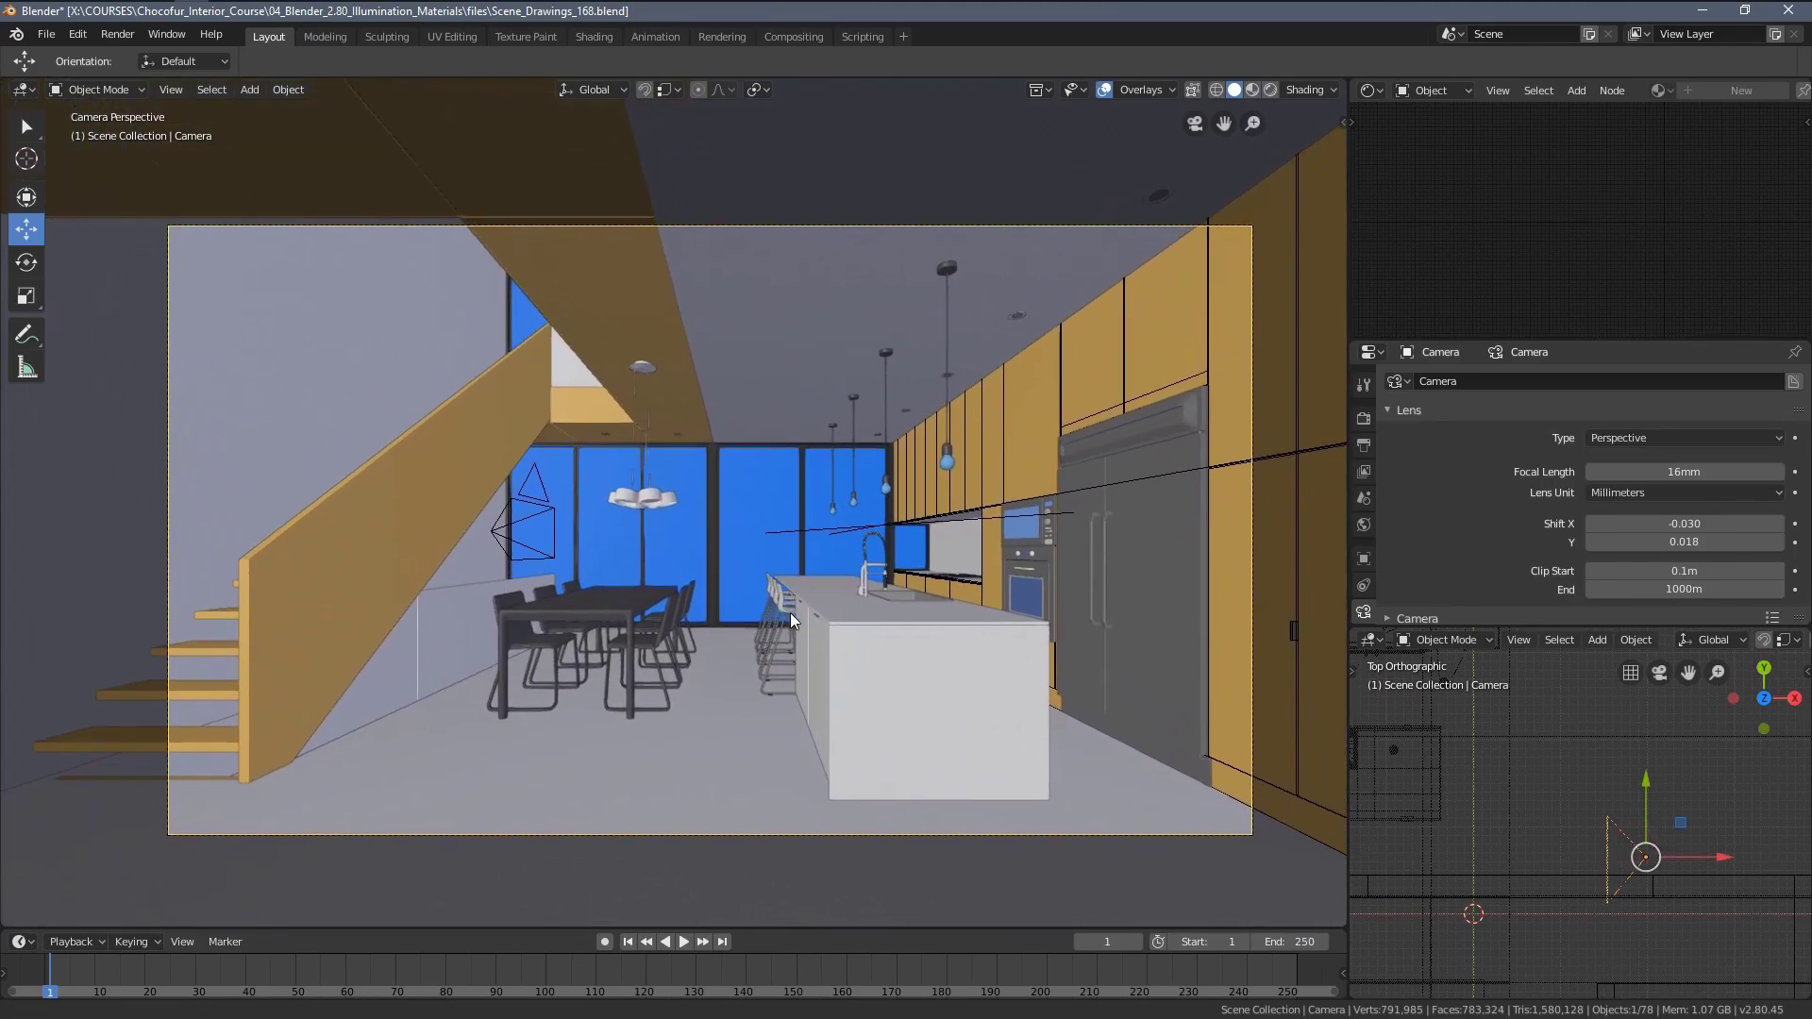
pyautogui.scroll(-2, 787, 612)
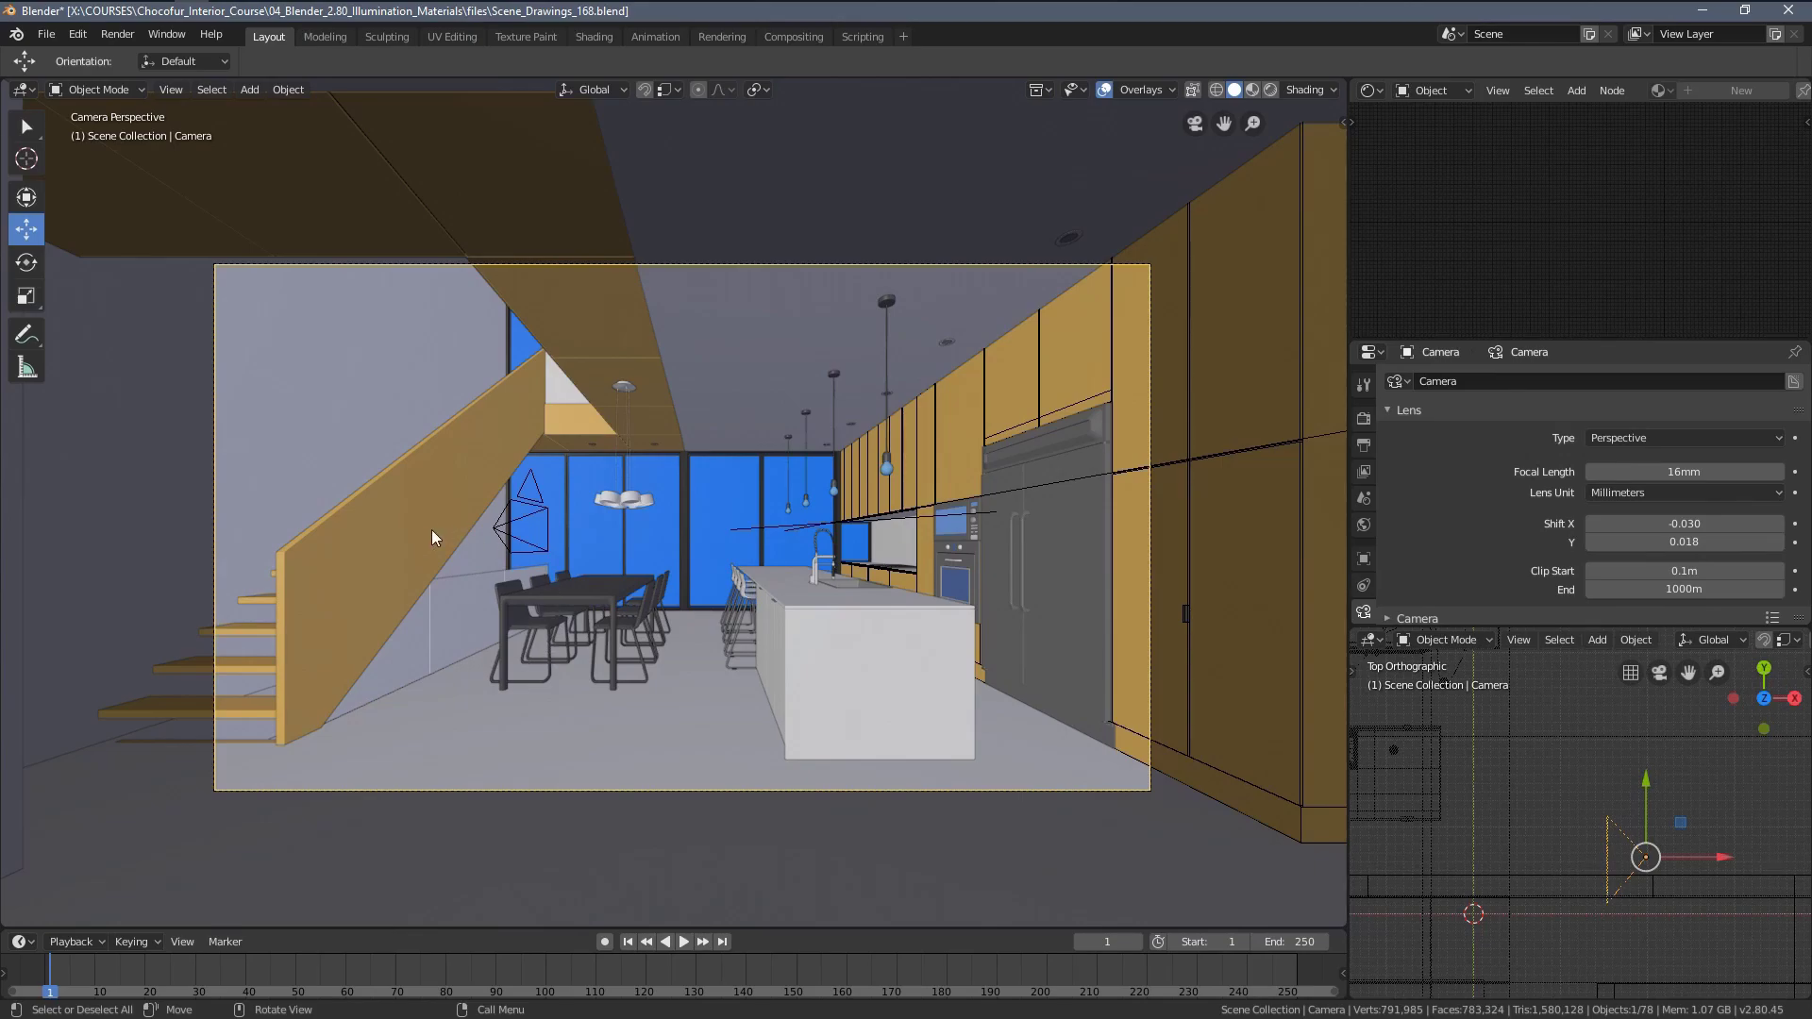
pyautogui.scroll(-1, 833, 621)
pyautogui.scroll(1, 766, 605)
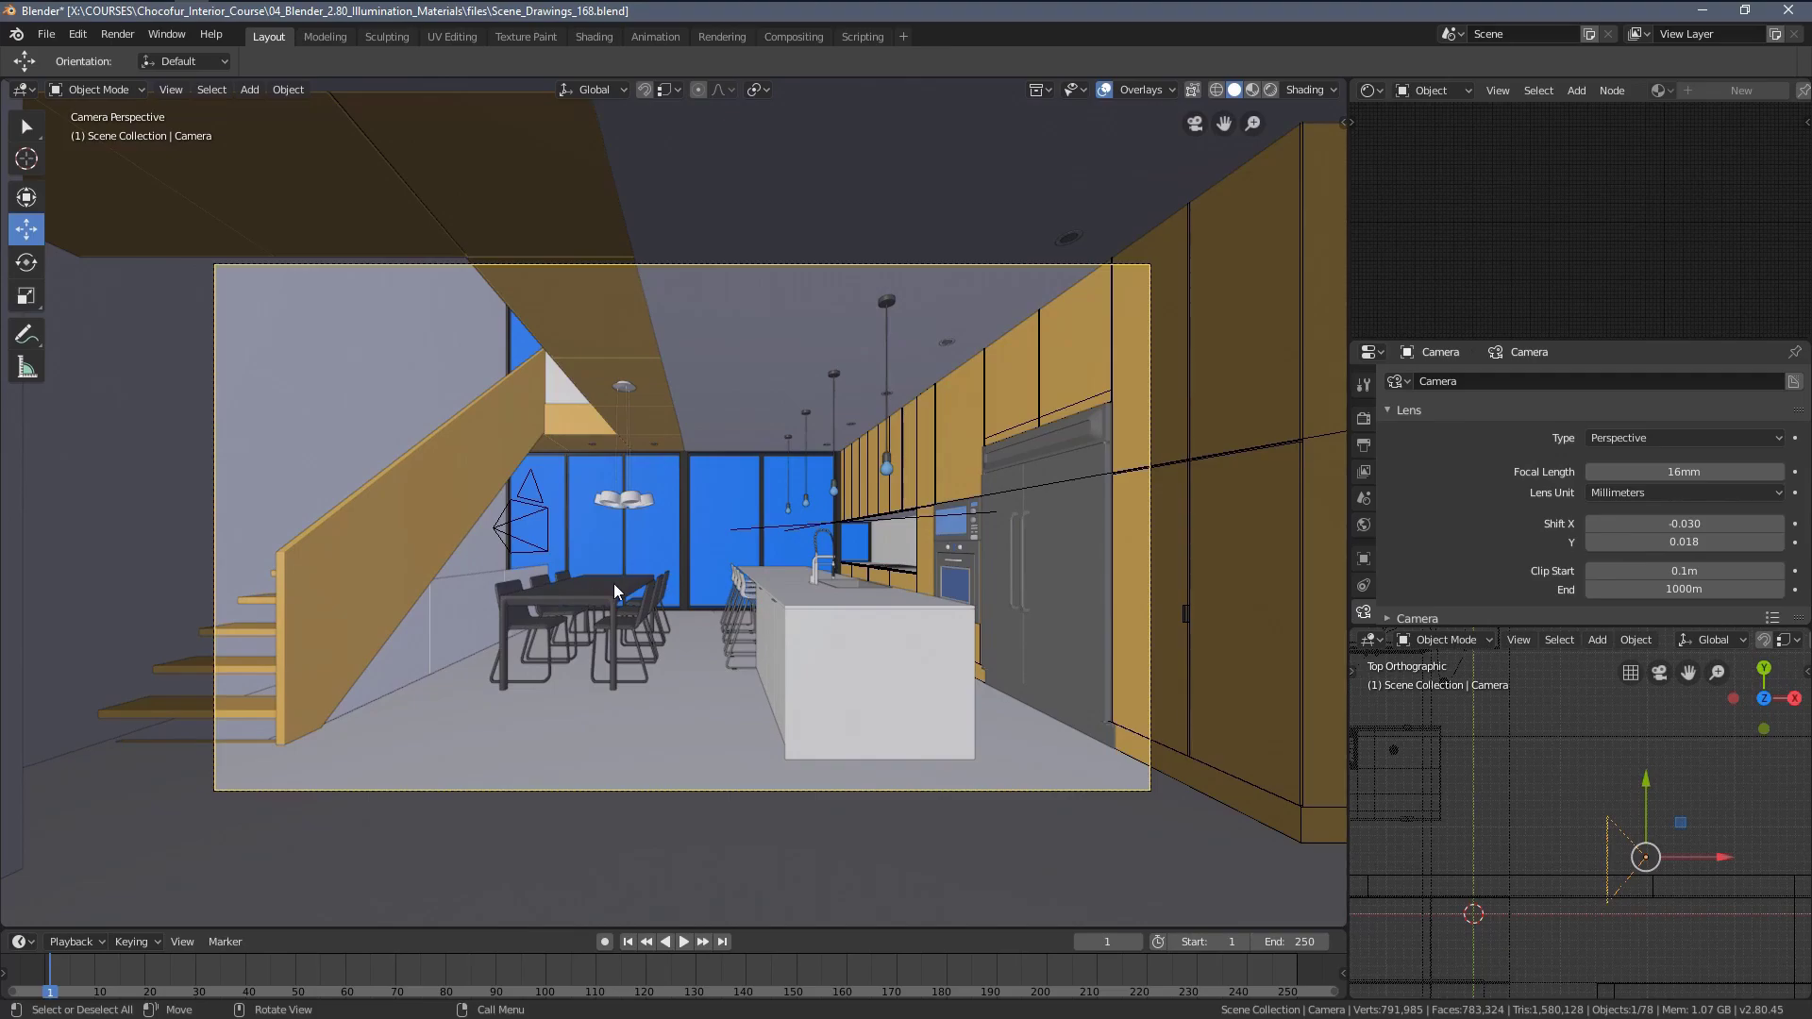
pyautogui.scroll(1, 613, 583)
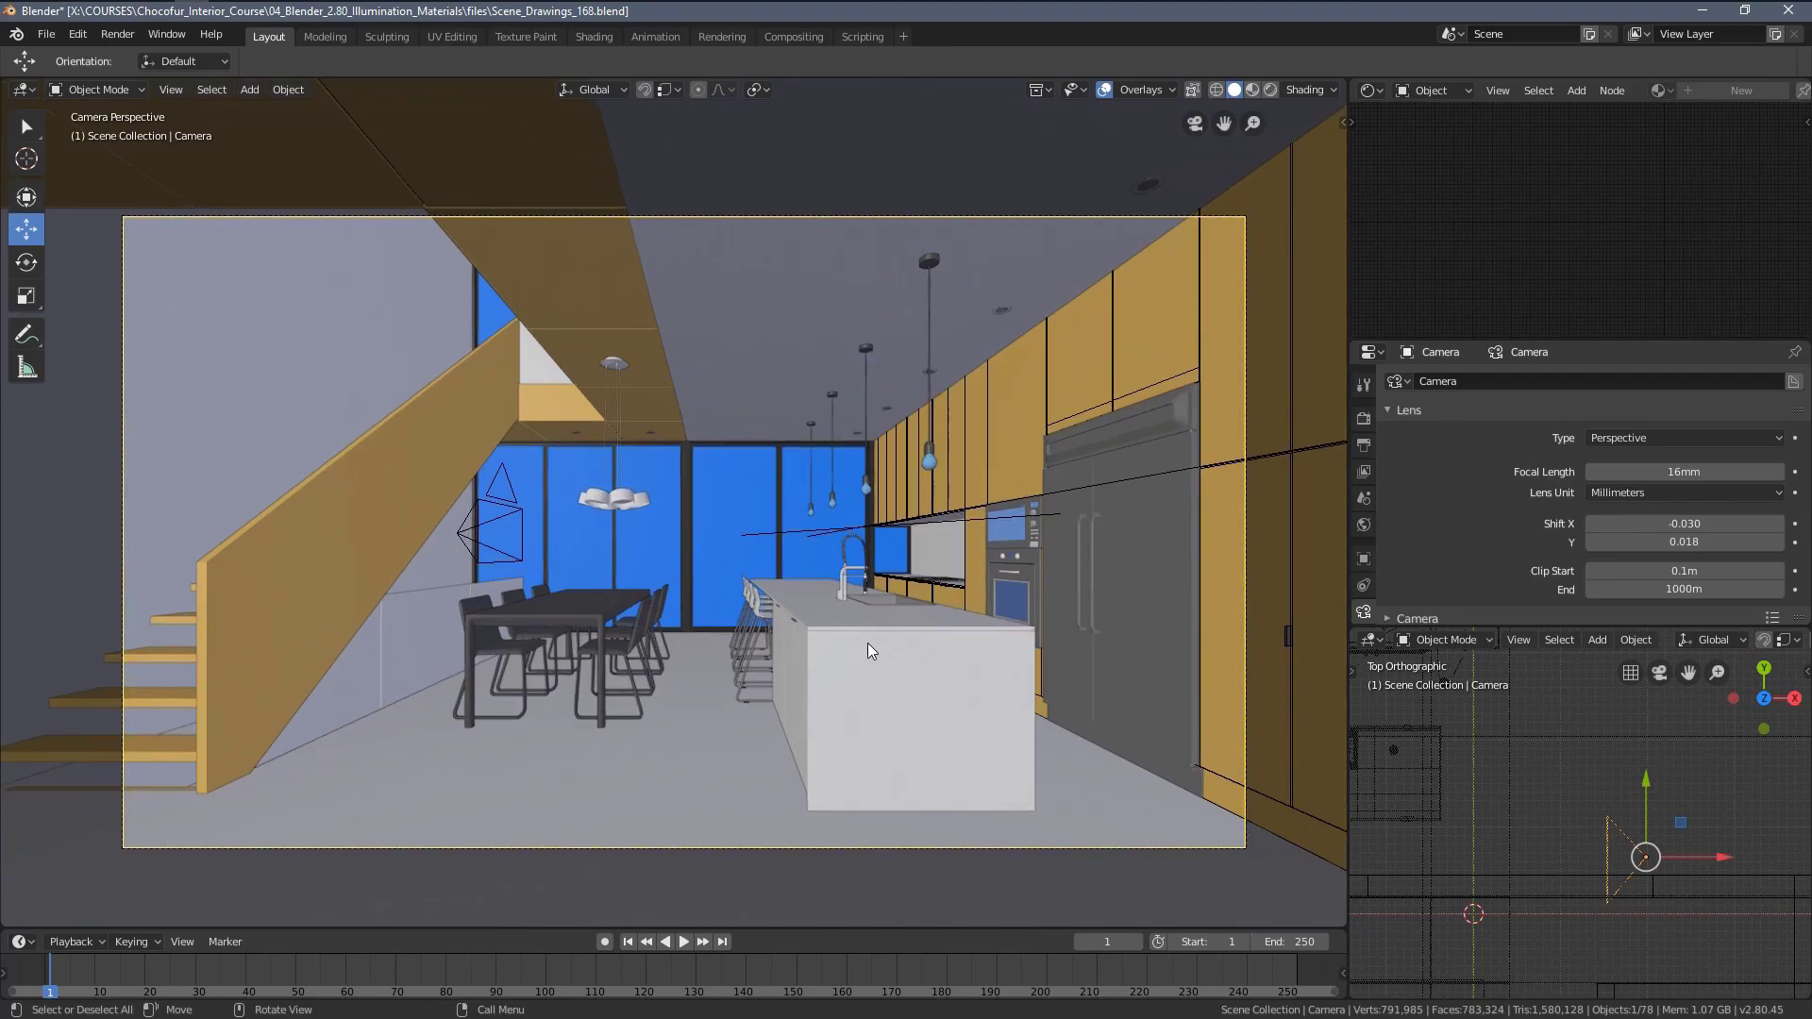
pyautogui.scroll(-1, 845, 638)
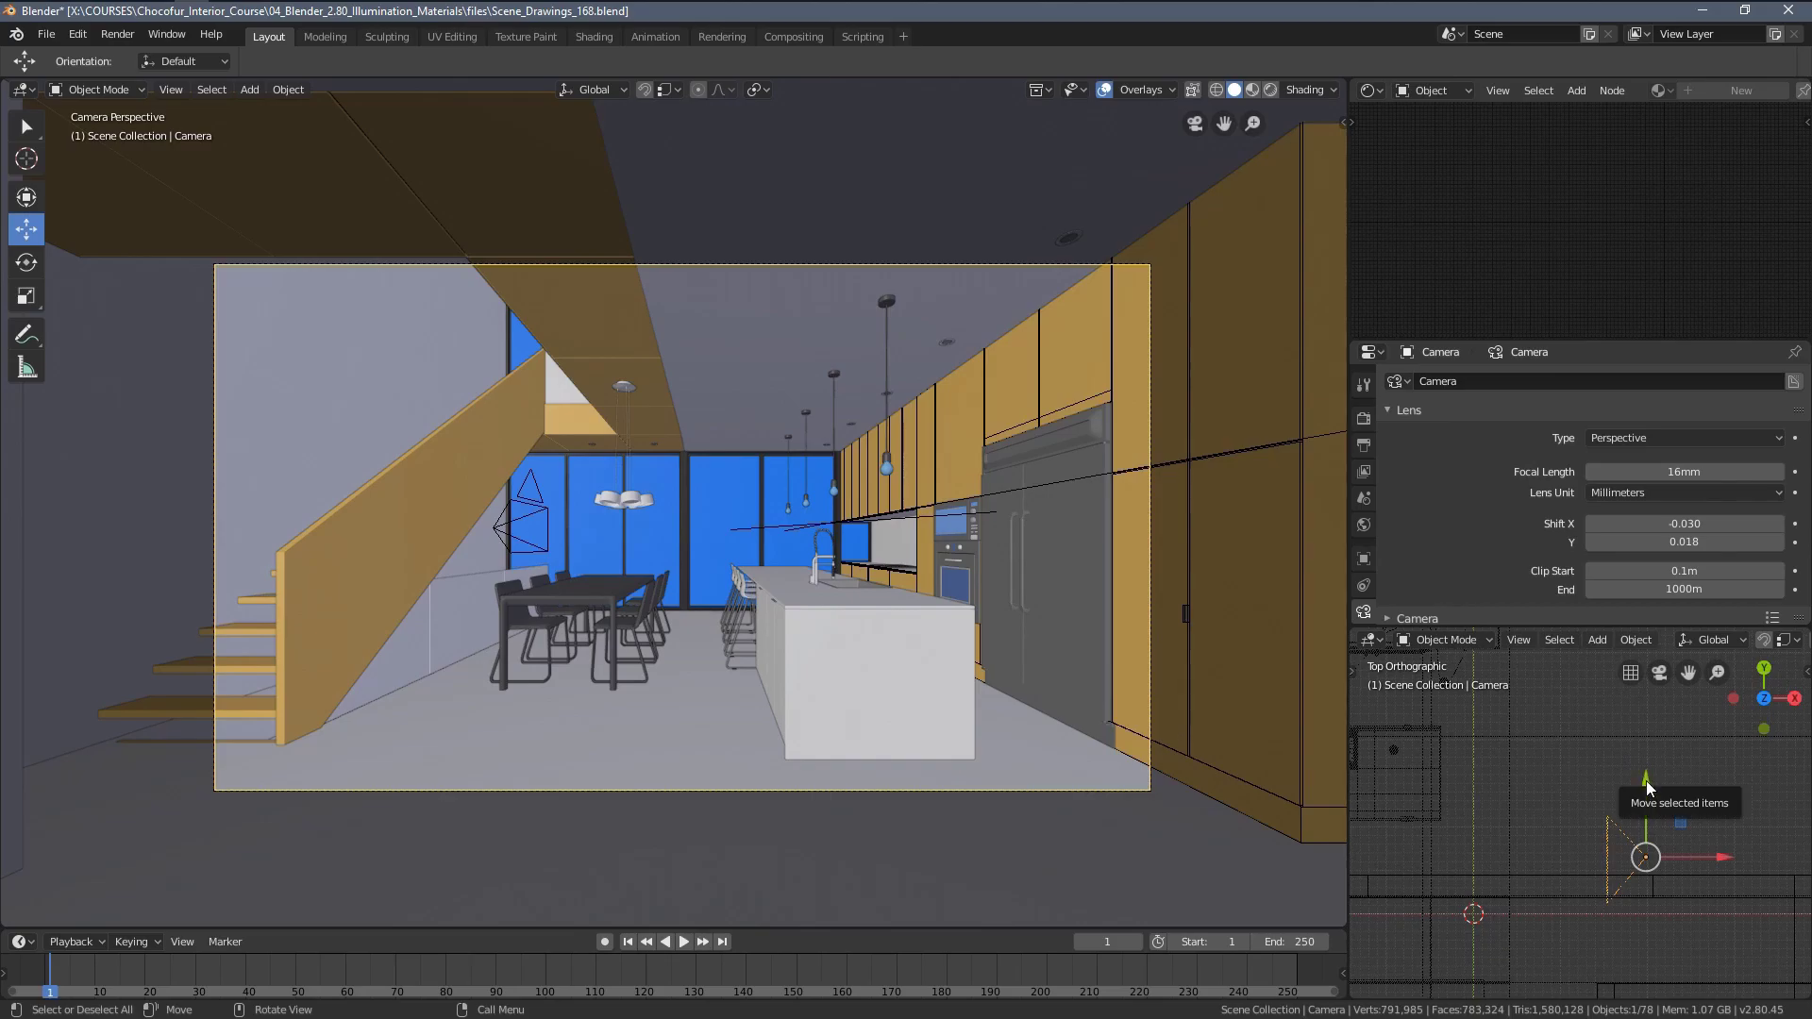
pyautogui.moveTo(1646, 779); pyautogui.dragTo(1642, 757)
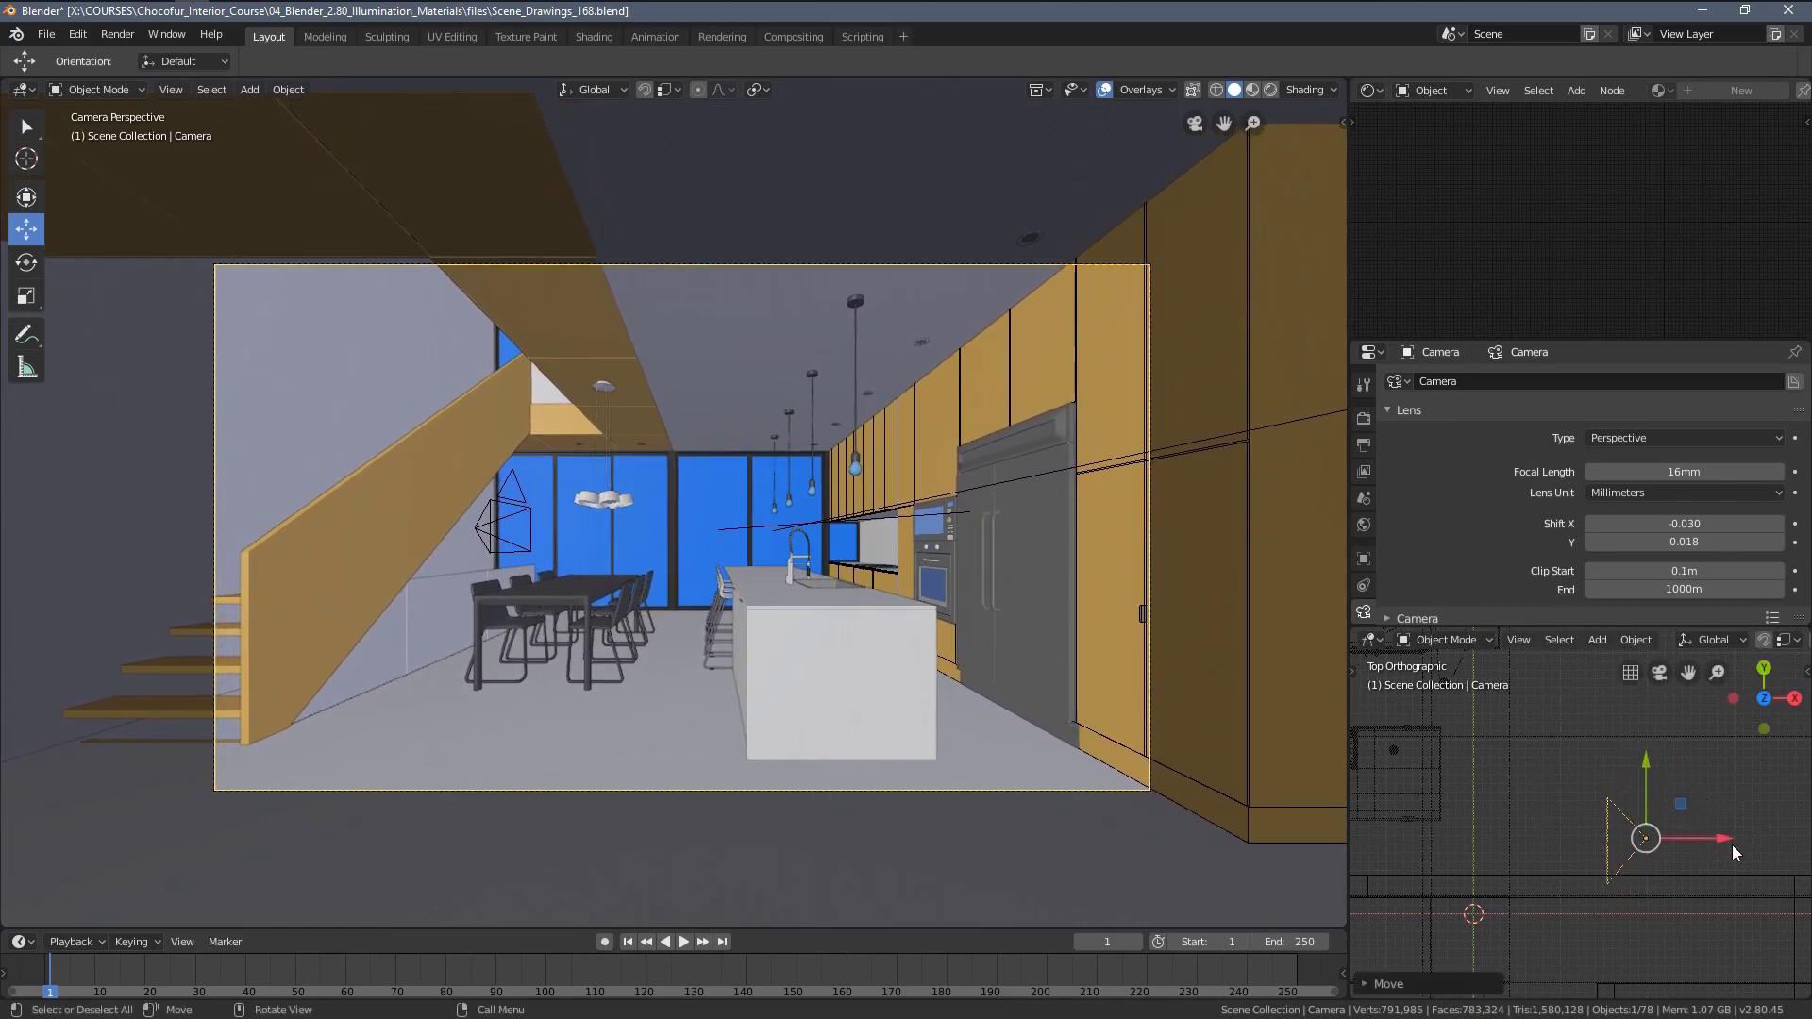
pyautogui.moveTo(1730, 845)
pyautogui.mouseDown()
pyautogui.moveTo(1748, 836)
pyautogui.moveTo(1683, 739)
pyautogui.moveTo(1738, 827)
pyautogui.mouseUp()
# Examine the RGB Curves node in the staircase's Wood_Main material, then clear the selection.
pyautogui.click(407, 487)
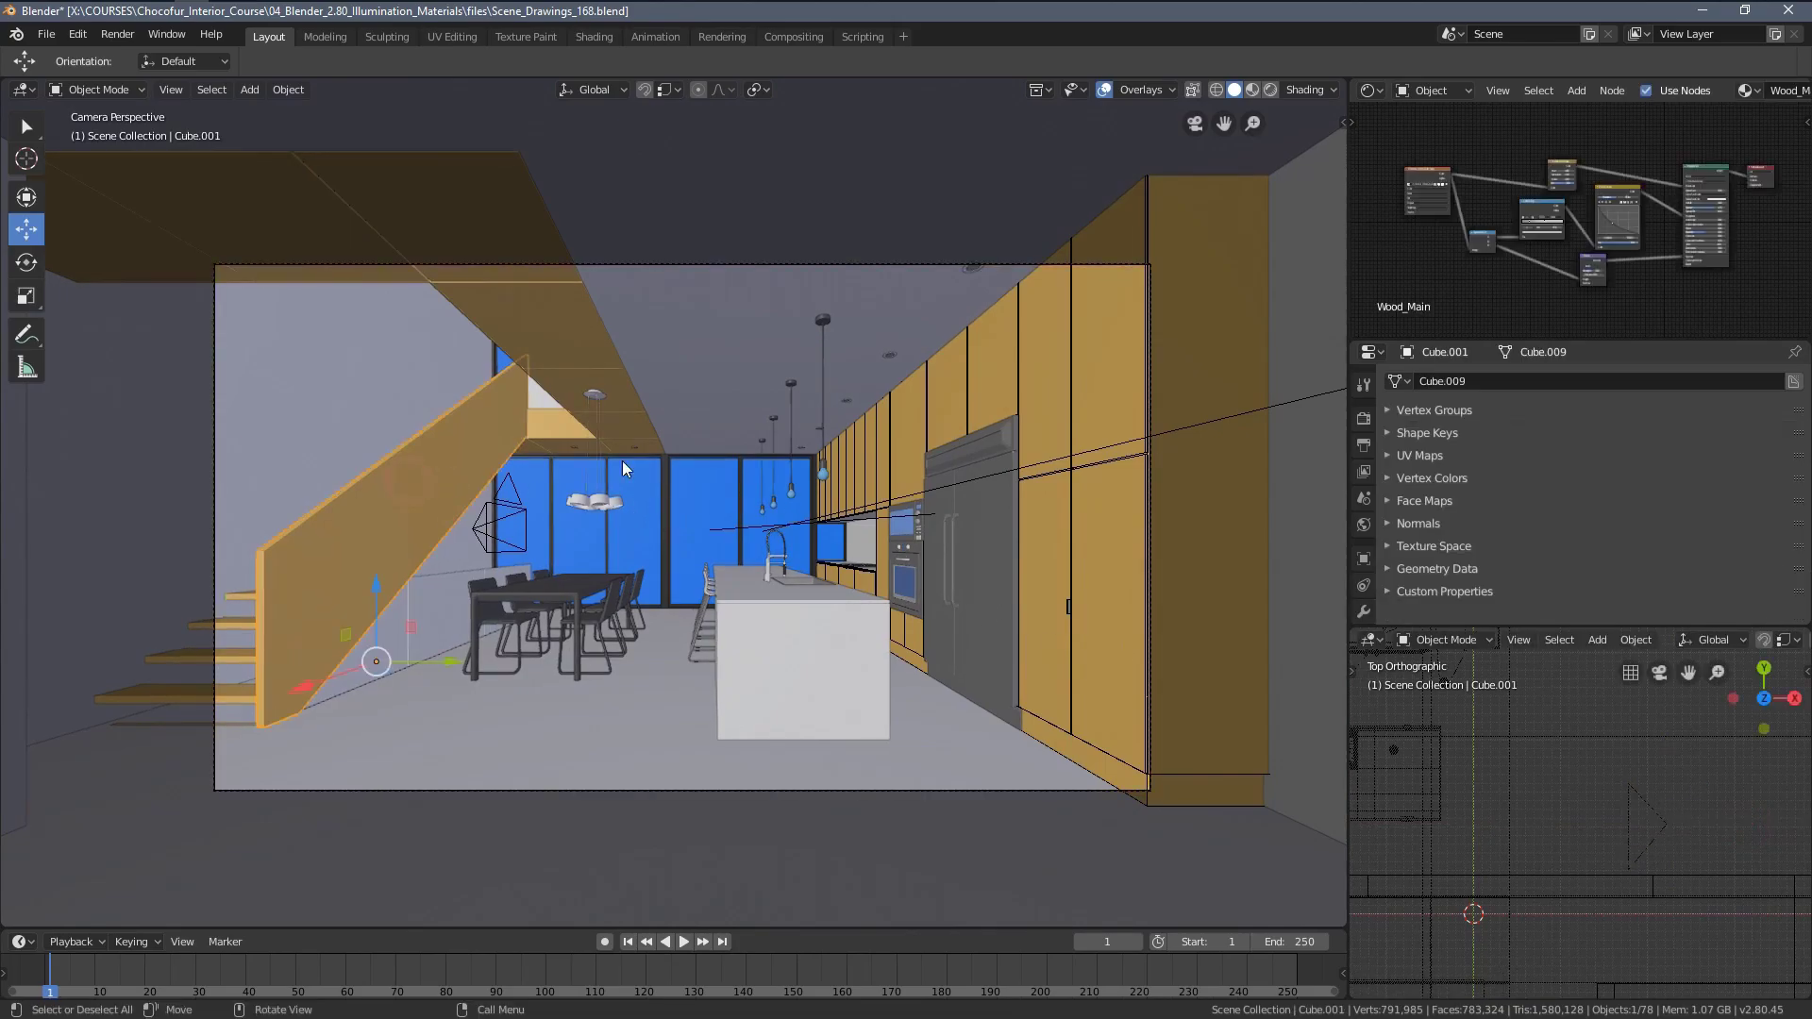
pyautogui.scroll(4, 1623, 259)
pyautogui.scroll(6, 1659, 231)
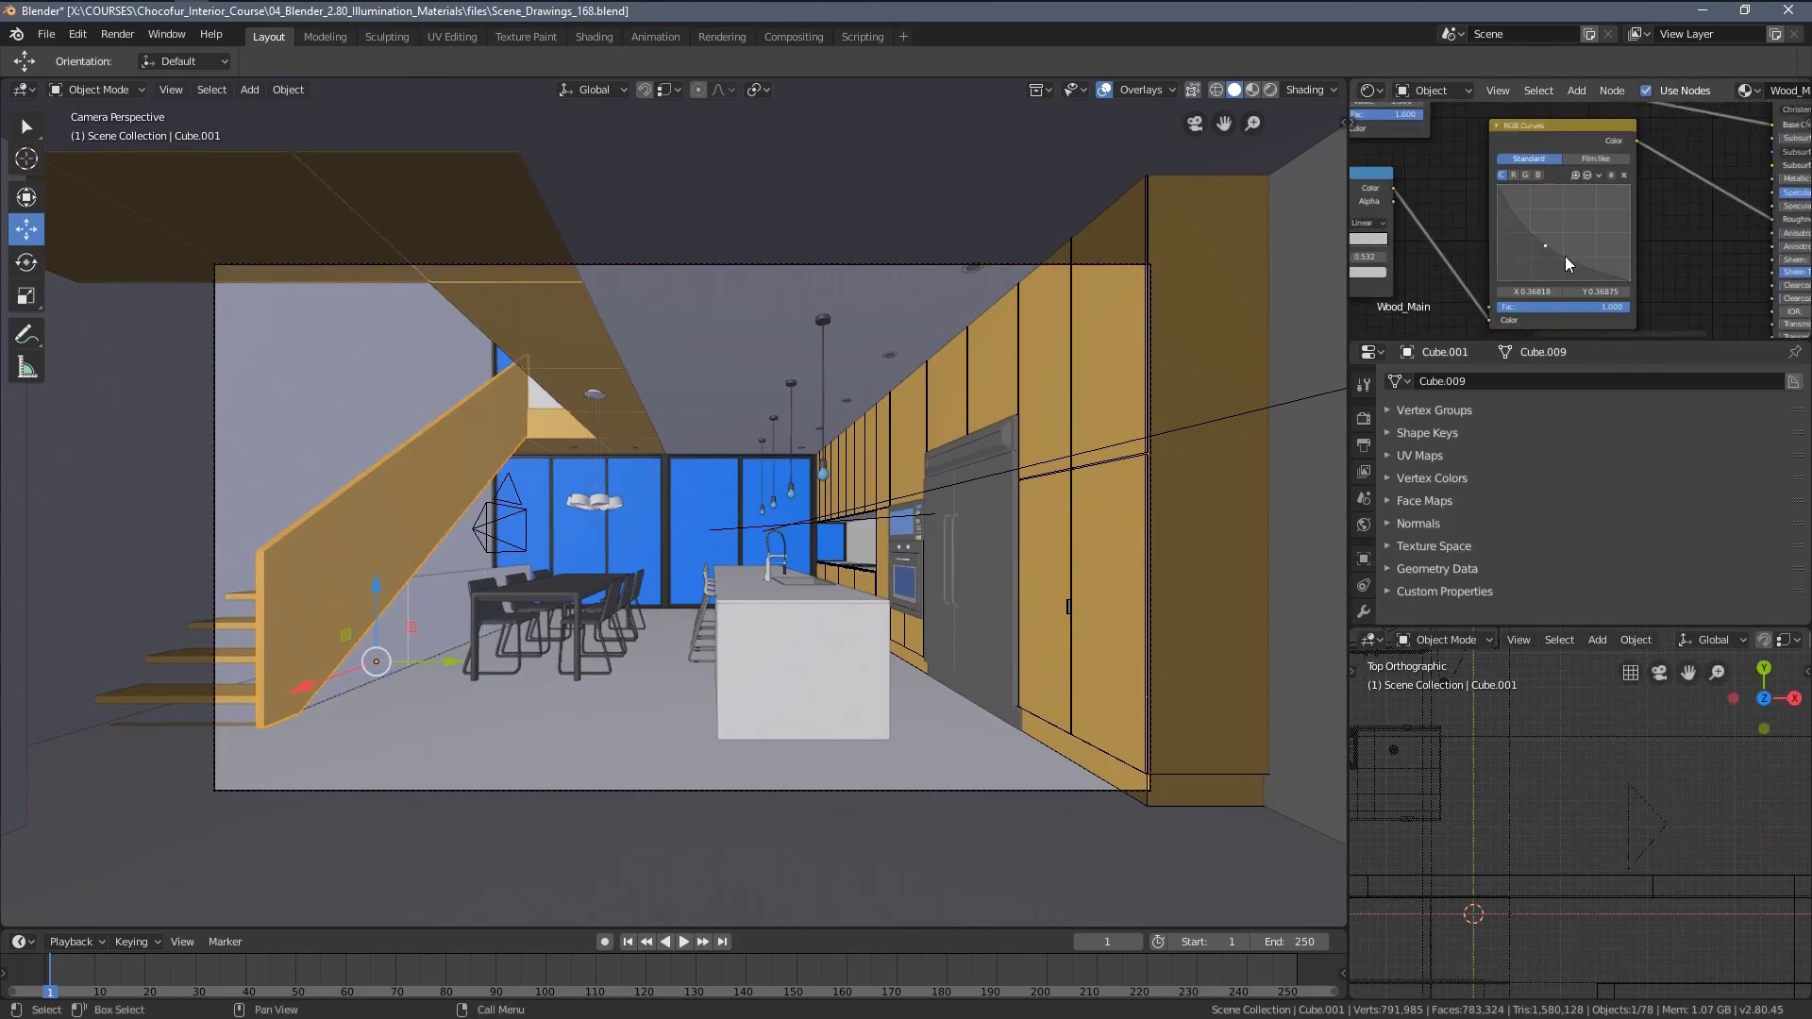
pyautogui.moveTo(1510, 275); pyautogui.dragTo(1509, 276)
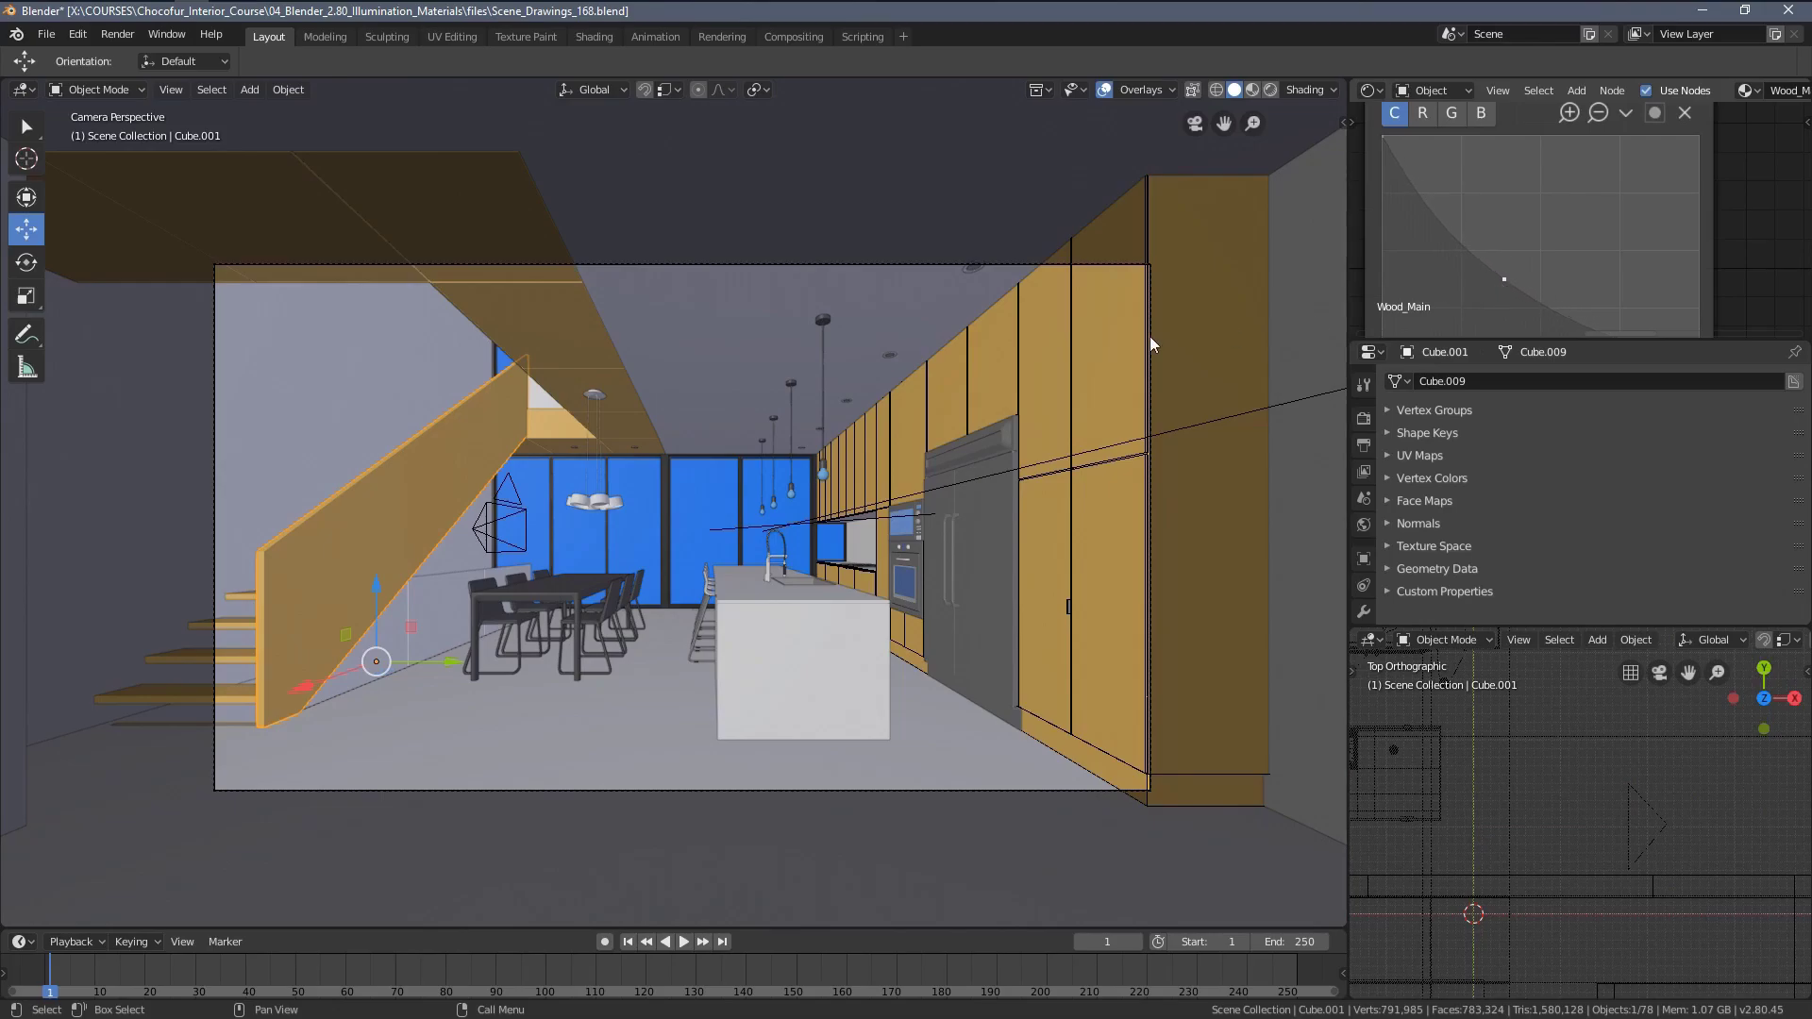
pyautogui.scroll(-3, 908, 408)
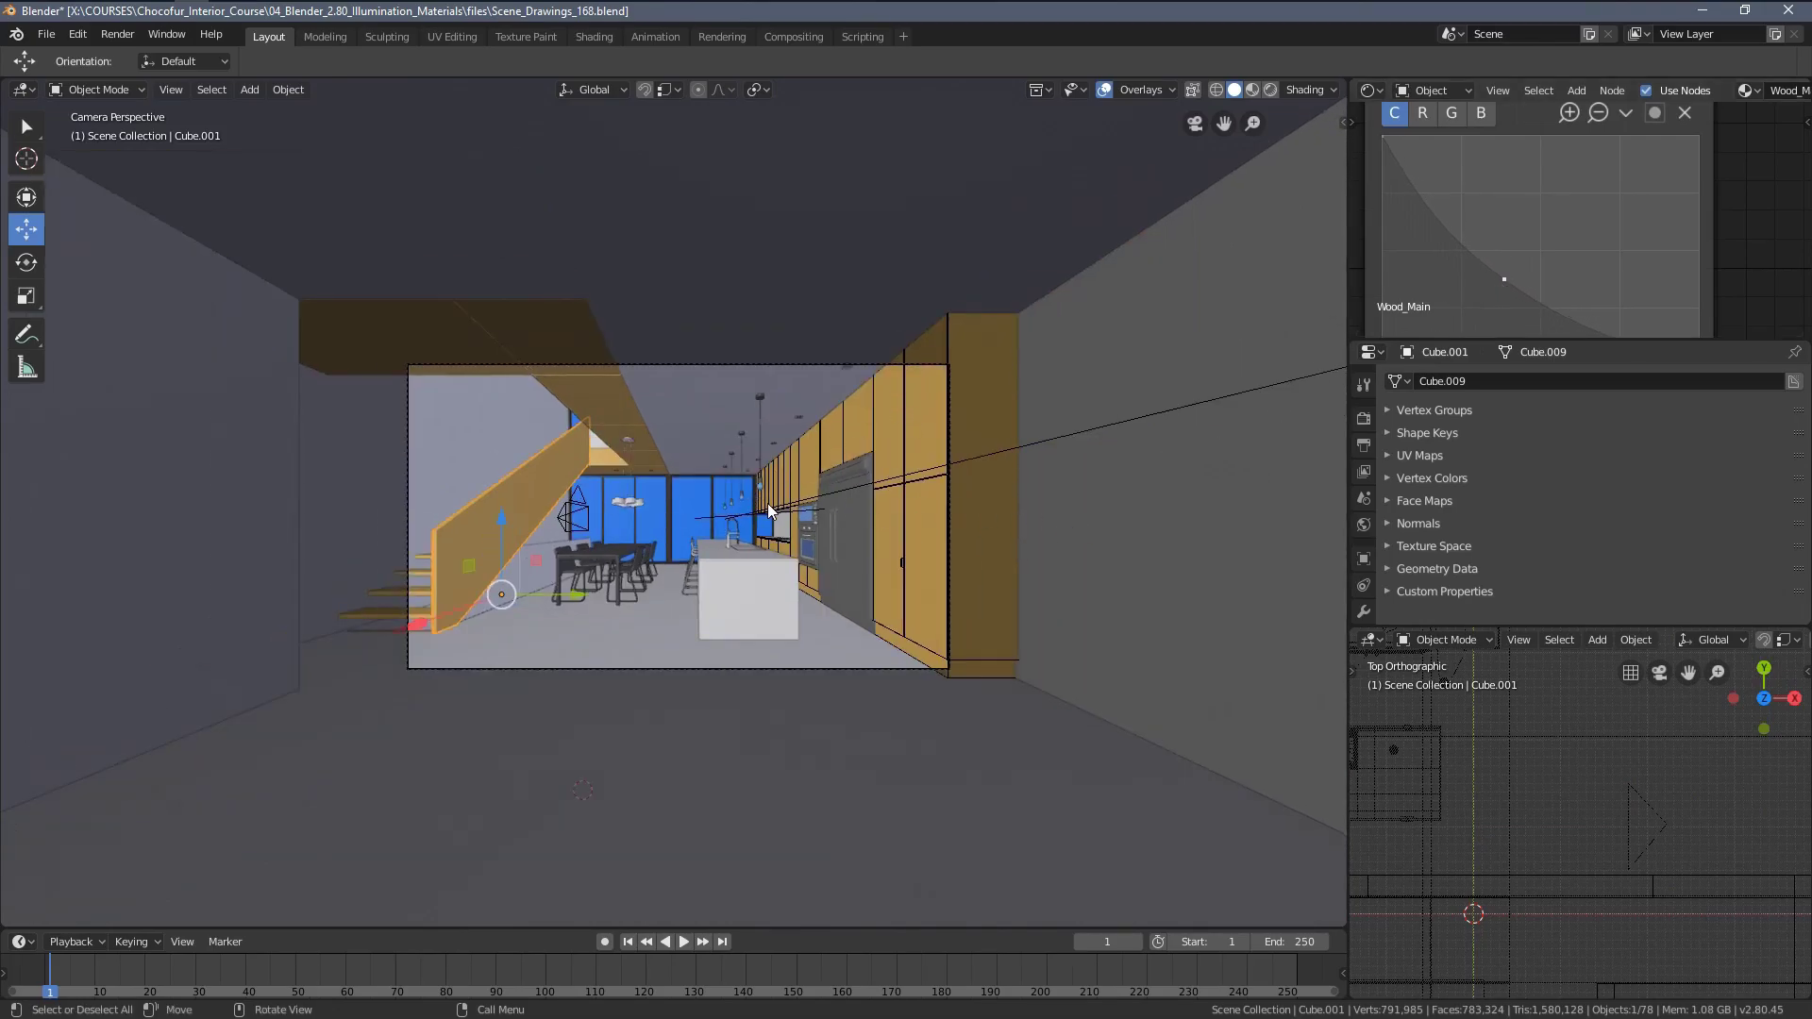
pyautogui.scroll(5, 768, 502)
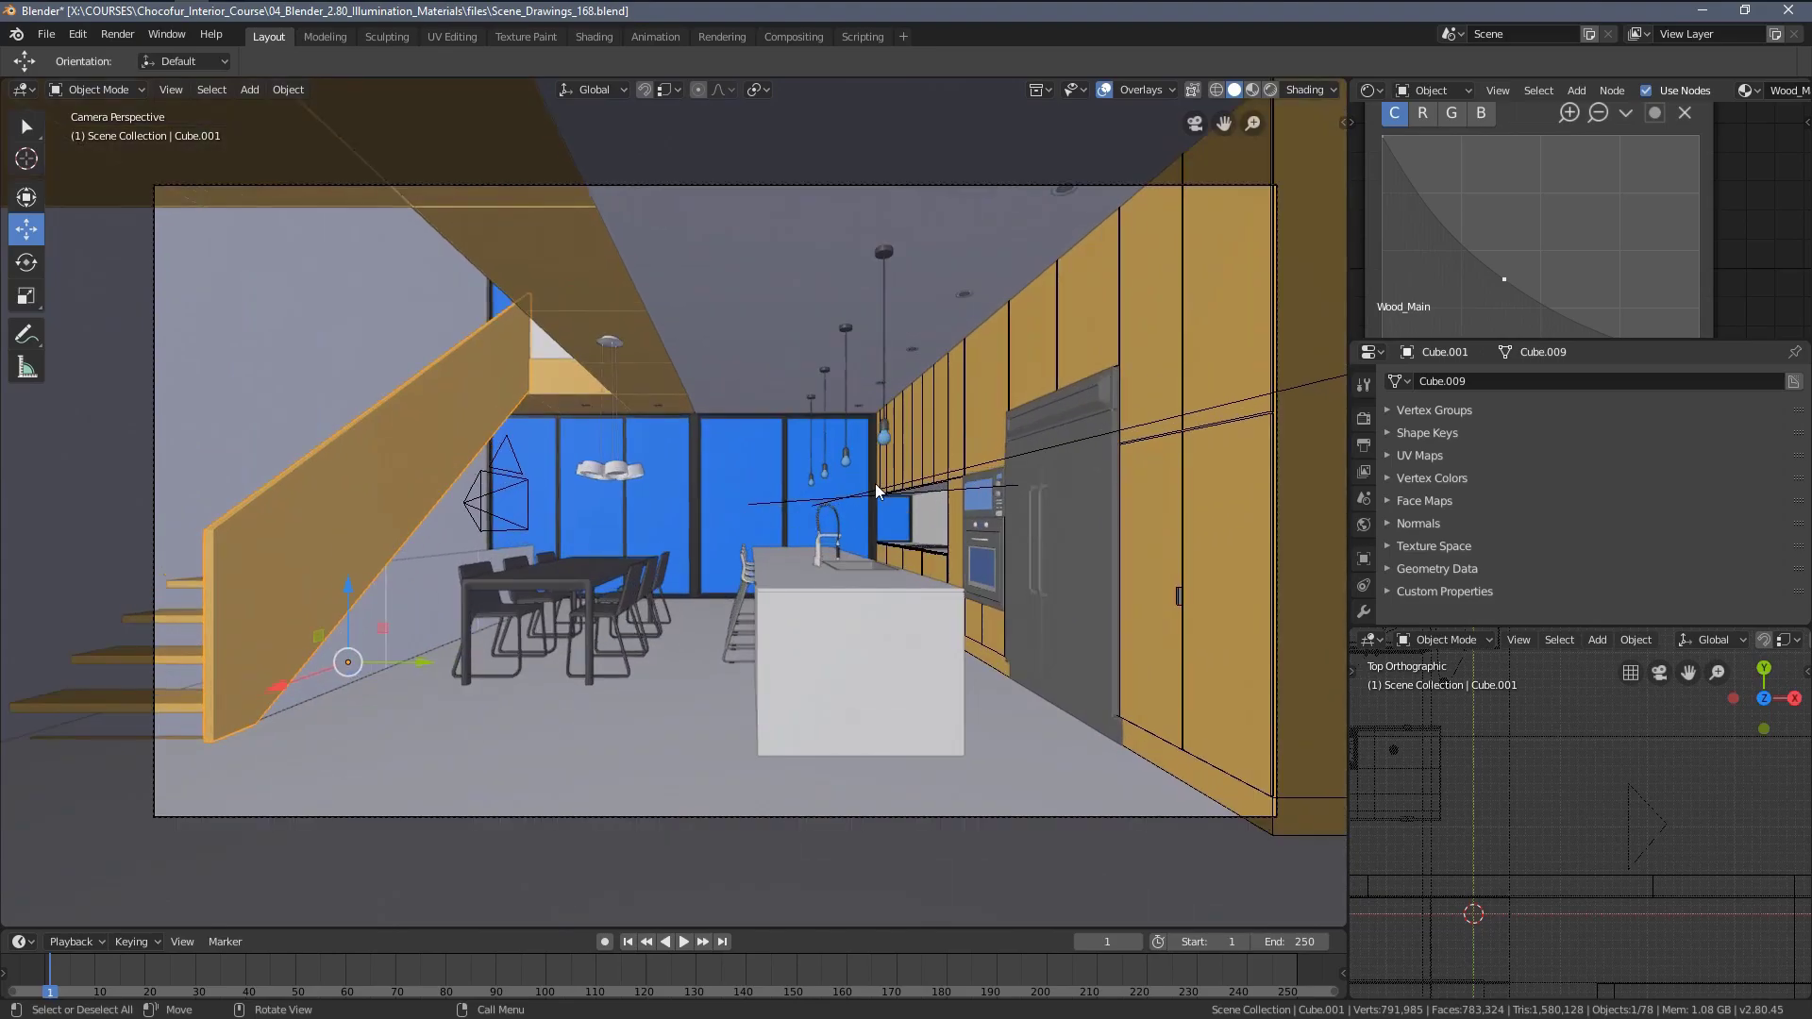
pyautogui.hotkey('alt', 'a')
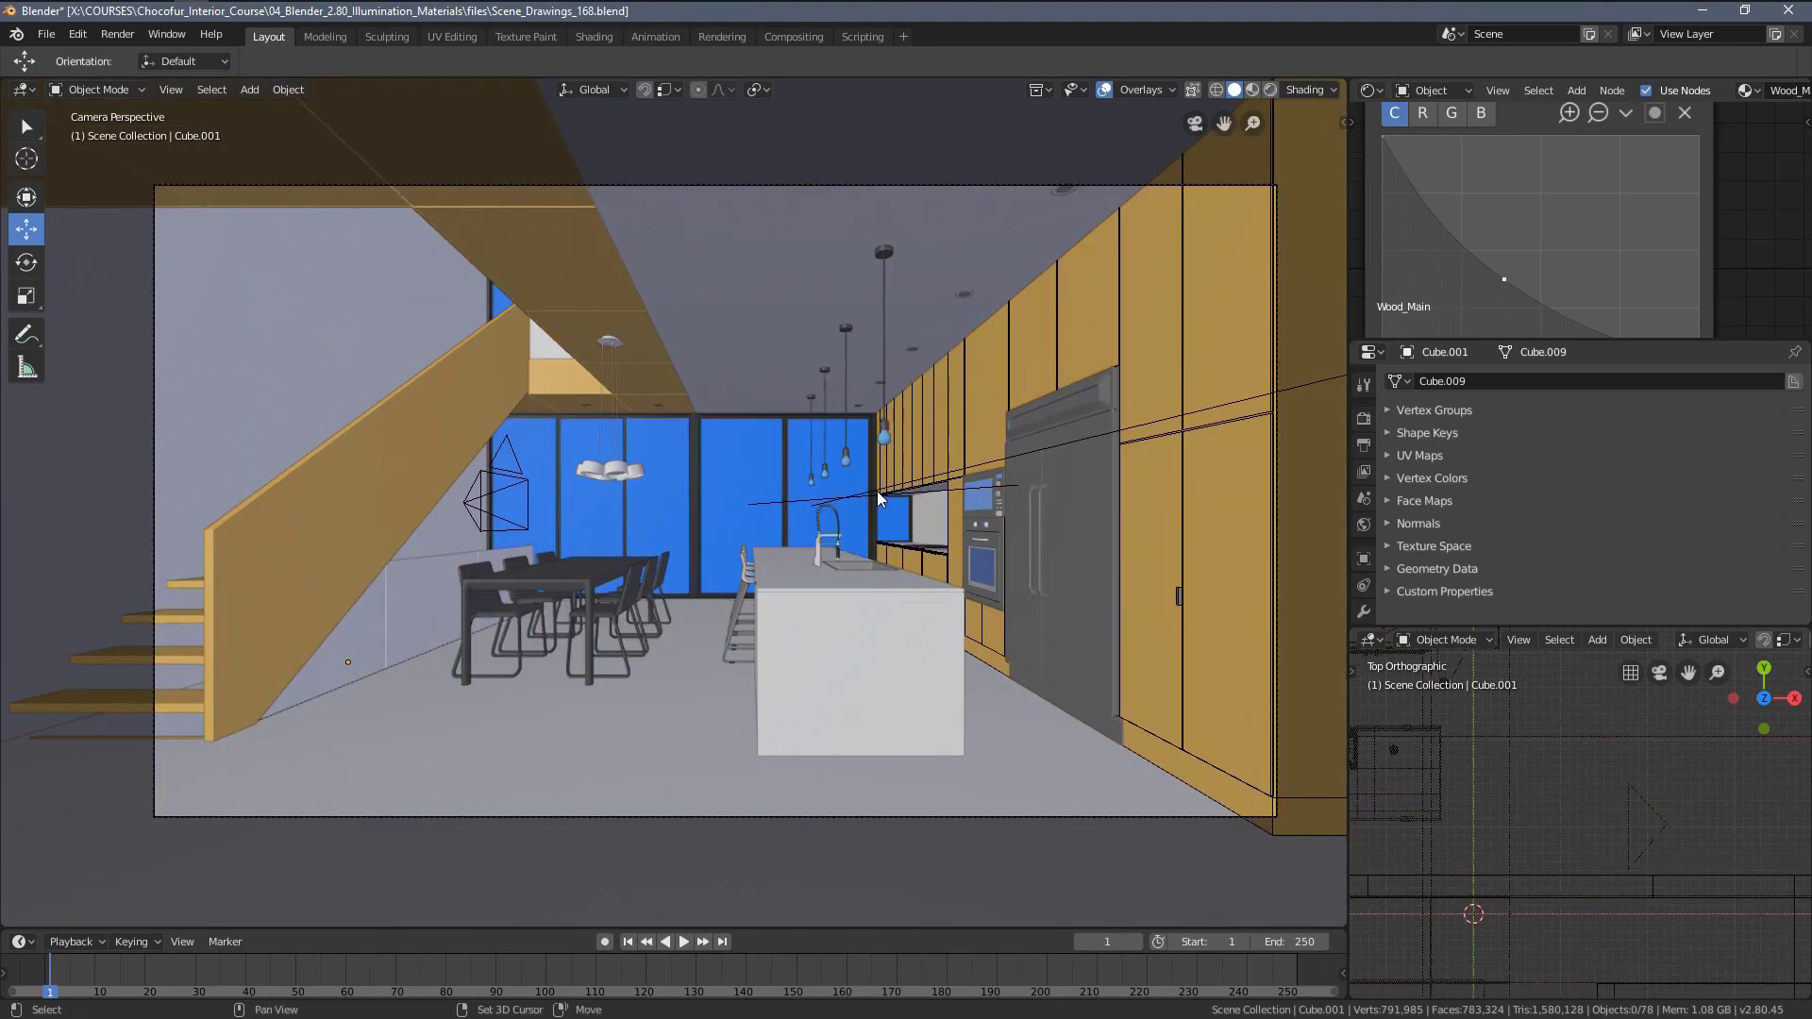
pyautogui.keyDown('shift'); pyautogui.moveTo(876, 490); pyautogui.dragTo(819, 495, button='middle'); pyautogui.keyUp('shift')
pyautogui.keyDown('ctrl'); pyautogui.moveTo(820, 494); pyautogui.dragTo(889, 512, button='middle'); pyautogui.keyUp('ctrl')
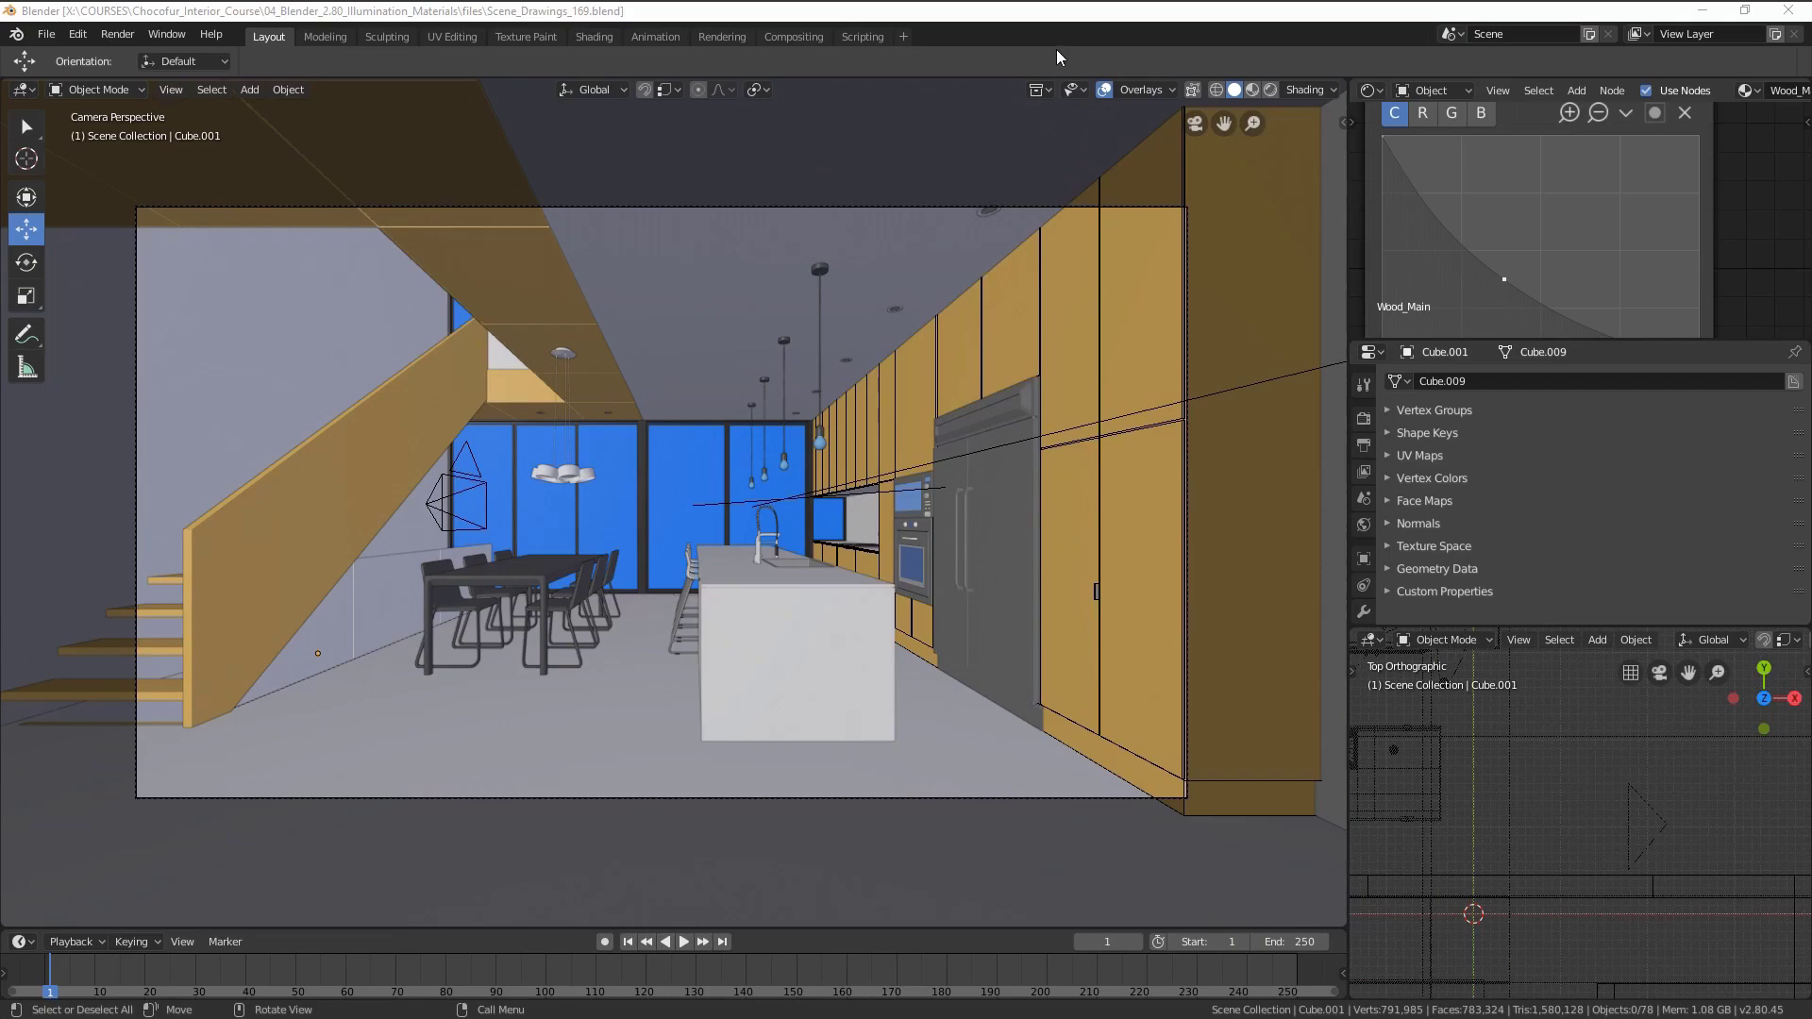
pyautogui.click(1046, 23)
pyautogui.scroll(-1, 862, 461)
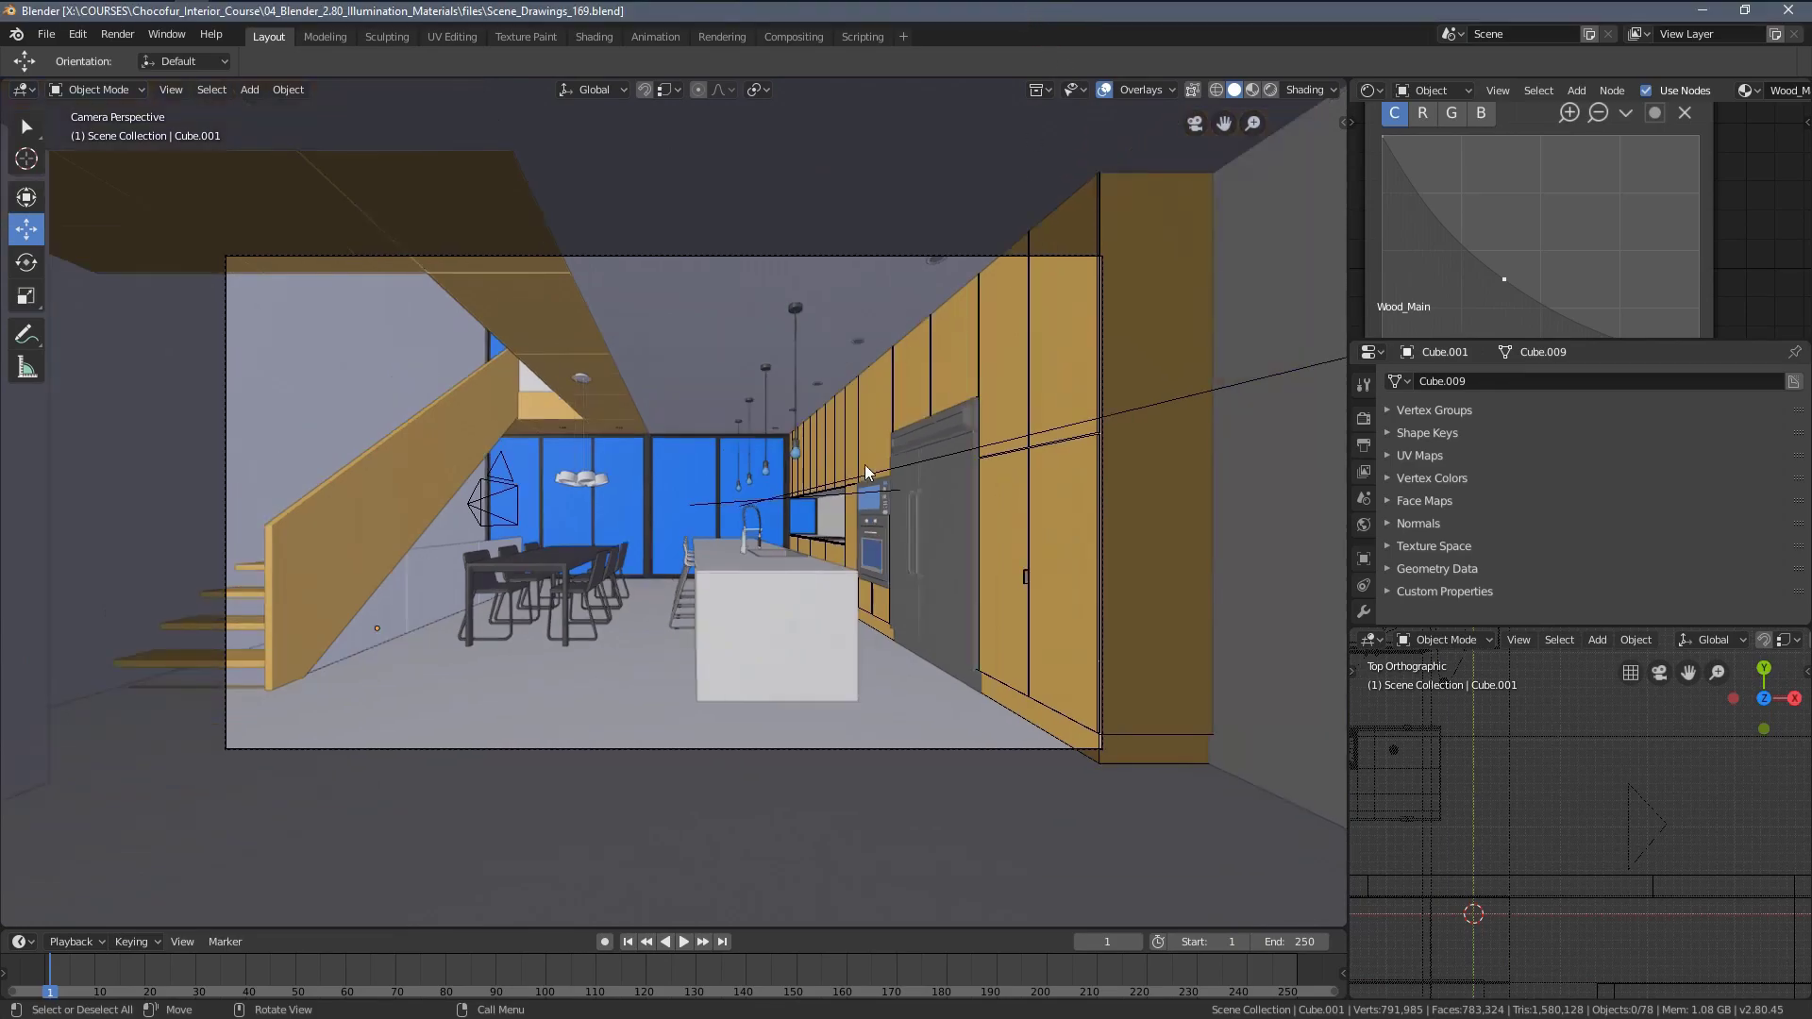
pyautogui.keyDown('shift'); pyautogui.moveTo(904, 468); pyautogui.dragTo(893, 445, button='middle'); pyautogui.keyUp('shift')
pyautogui.scroll(1, 892, 448)
pyautogui.keyDown('shift'); pyautogui.moveTo(710, 448); pyautogui.dragTo(741, 475, button='middle'); pyautogui.keyUp('shift')
# Switch the camera view to wireframe shading and select the camera in the top view.
pyautogui.press('z')
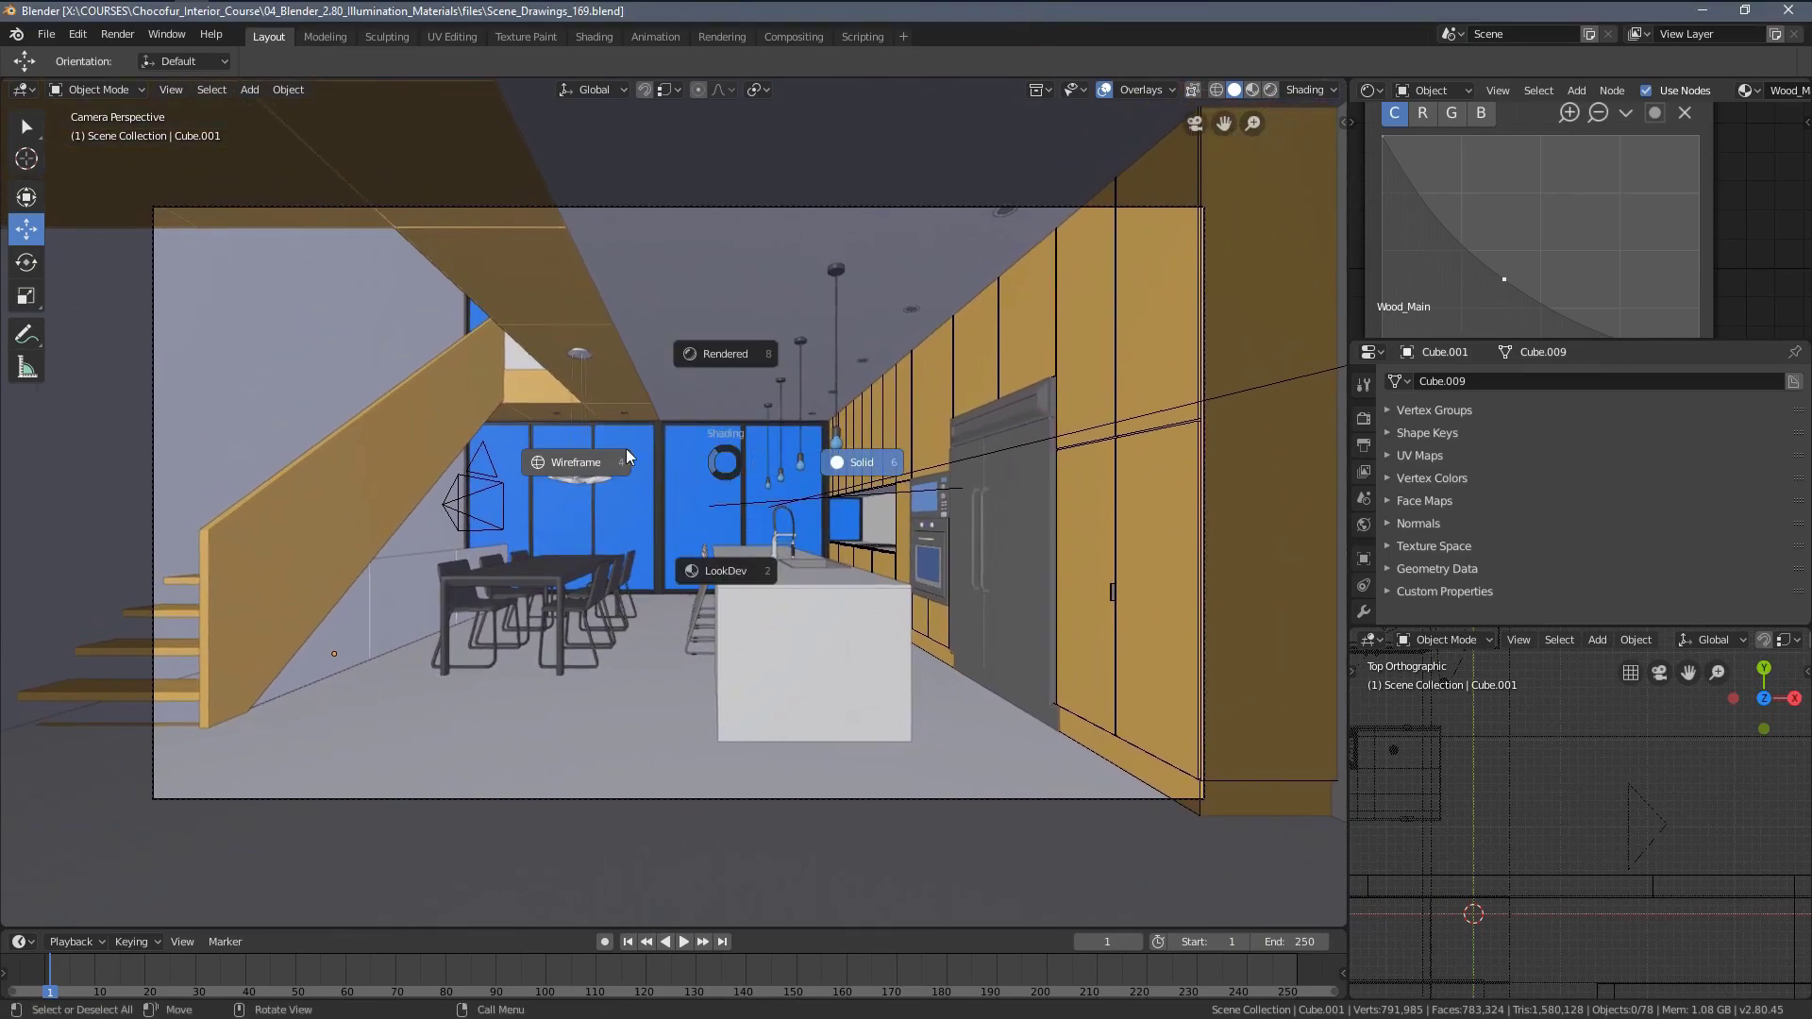
pyautogui.click(450, 312)
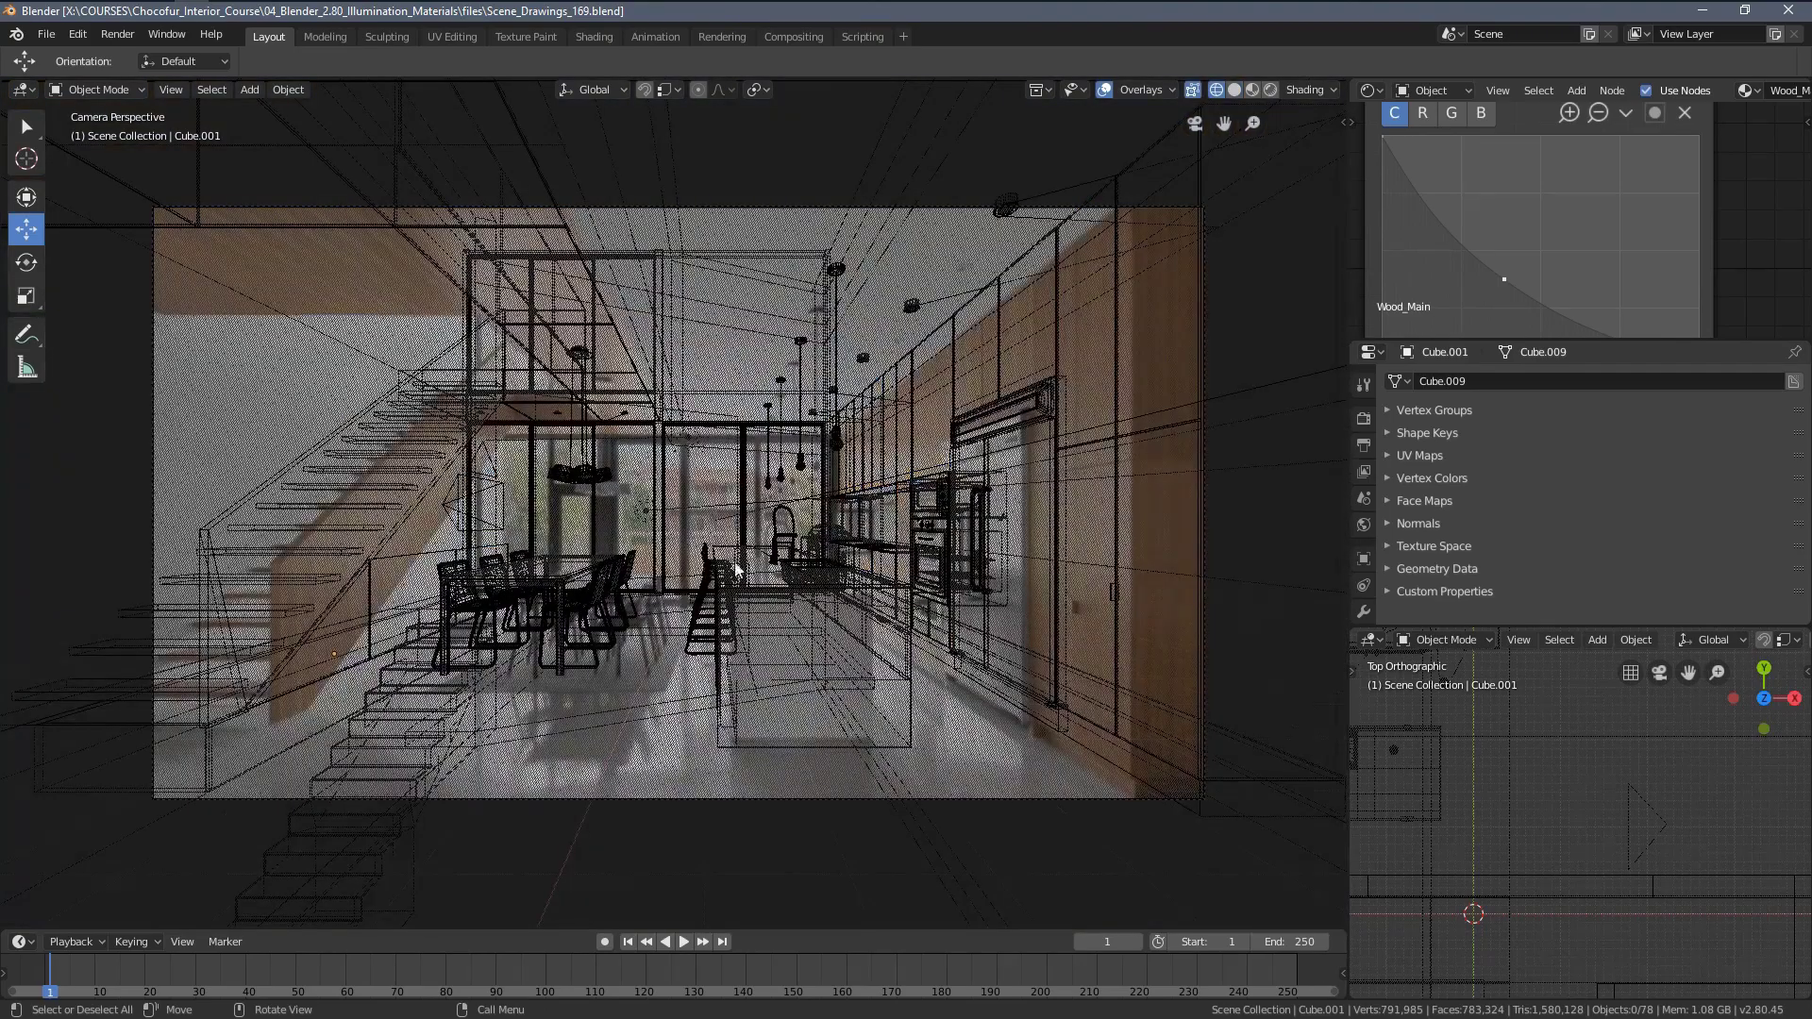
pyautogui.click(1638, 798)
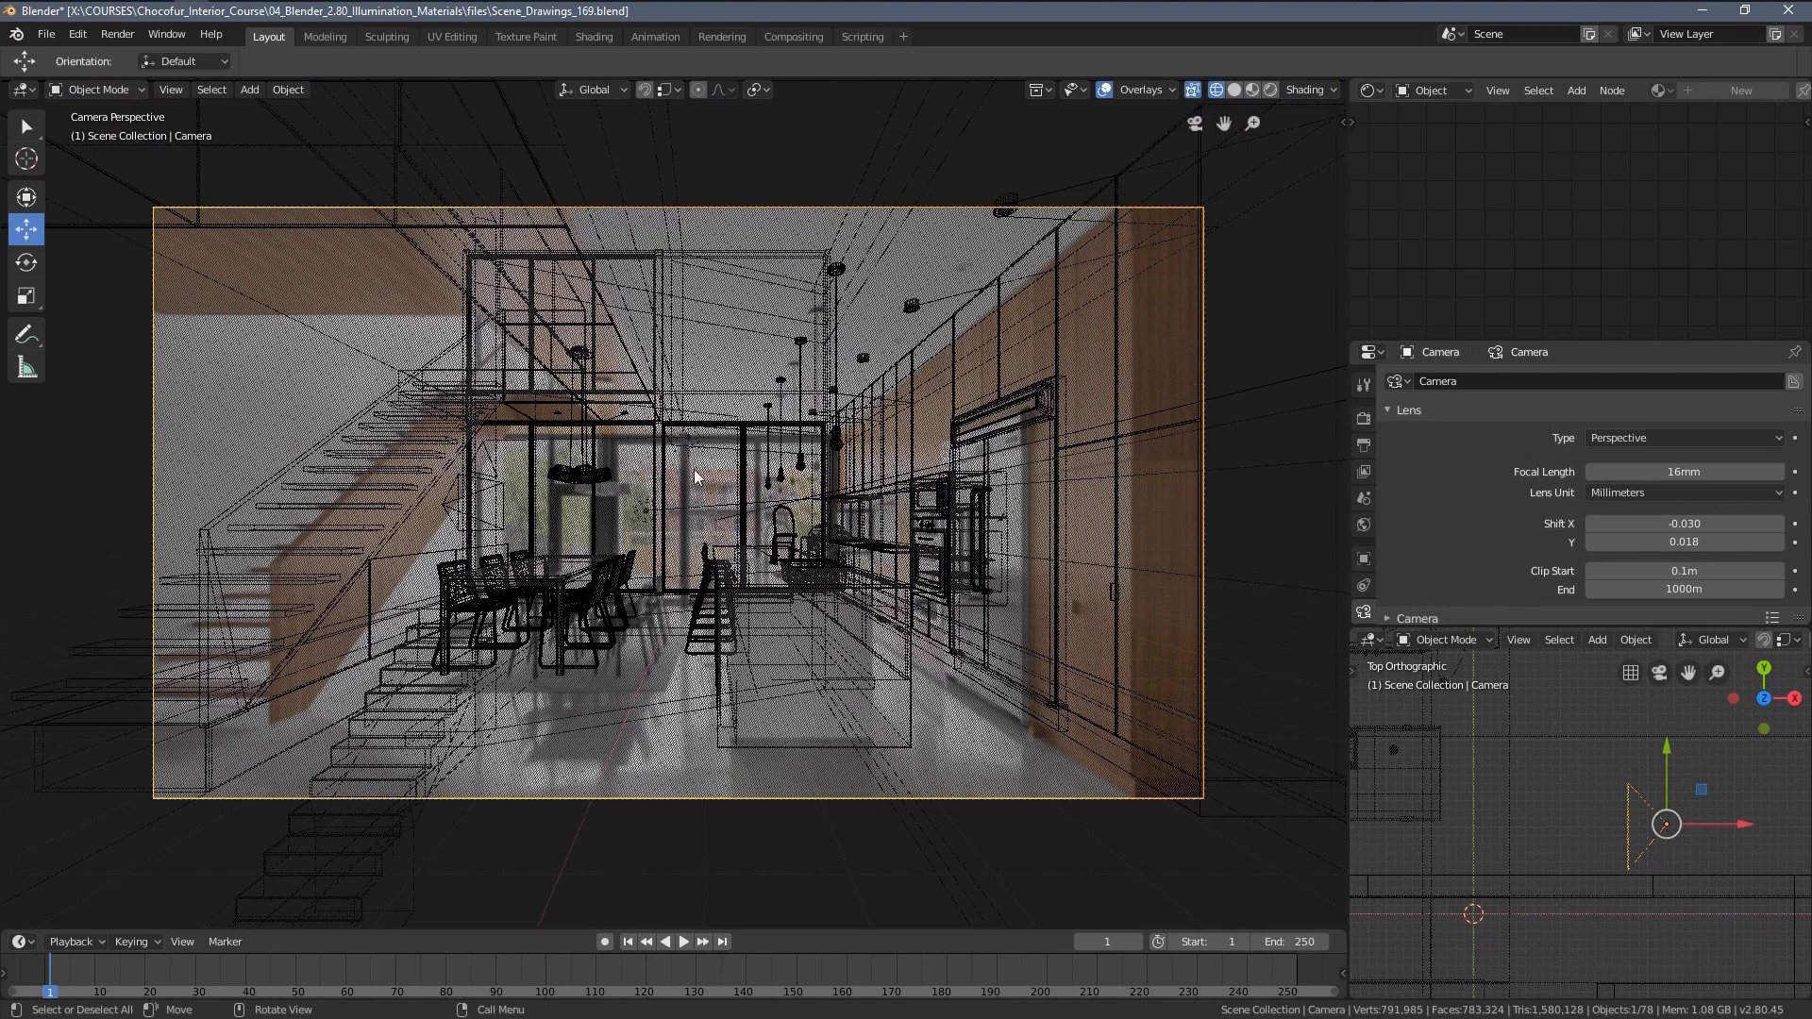
pyautogui.press('Home')
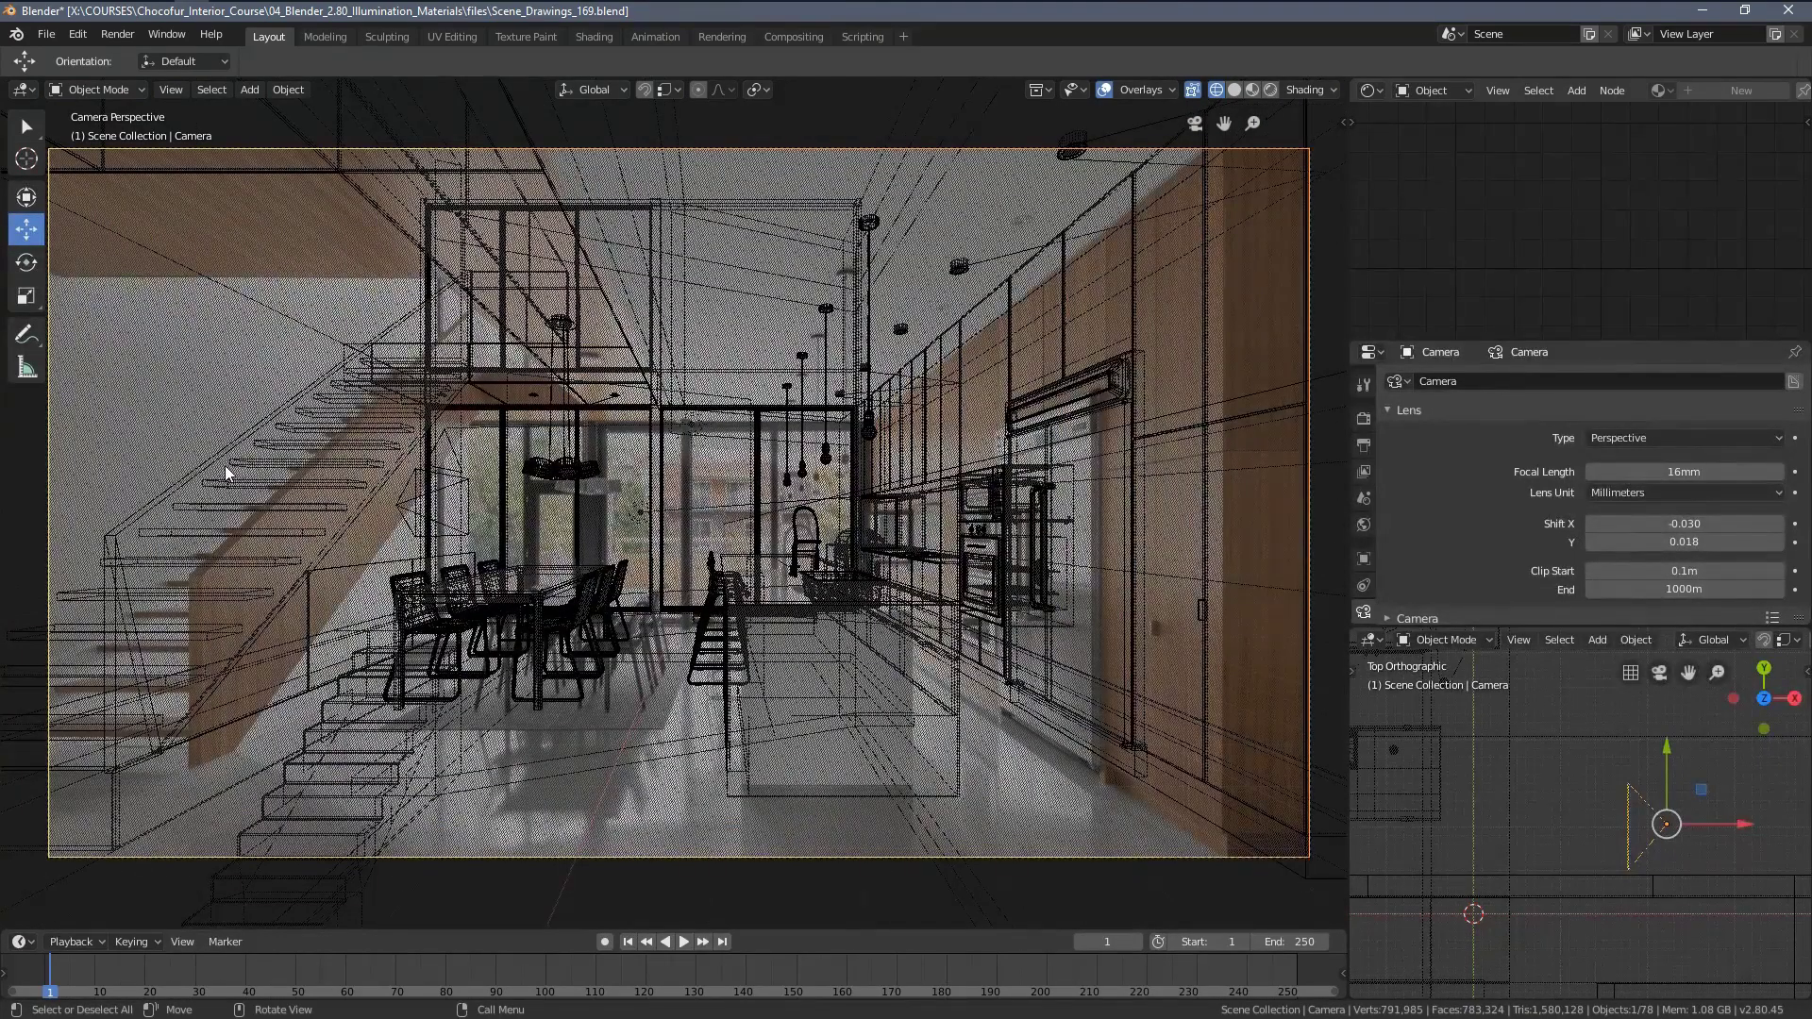
# Check the framed camera view in solid shading, then return to wireframe to compare it with the background photo.
pyautogui.press('z')
pyautogui.click(349, 470)
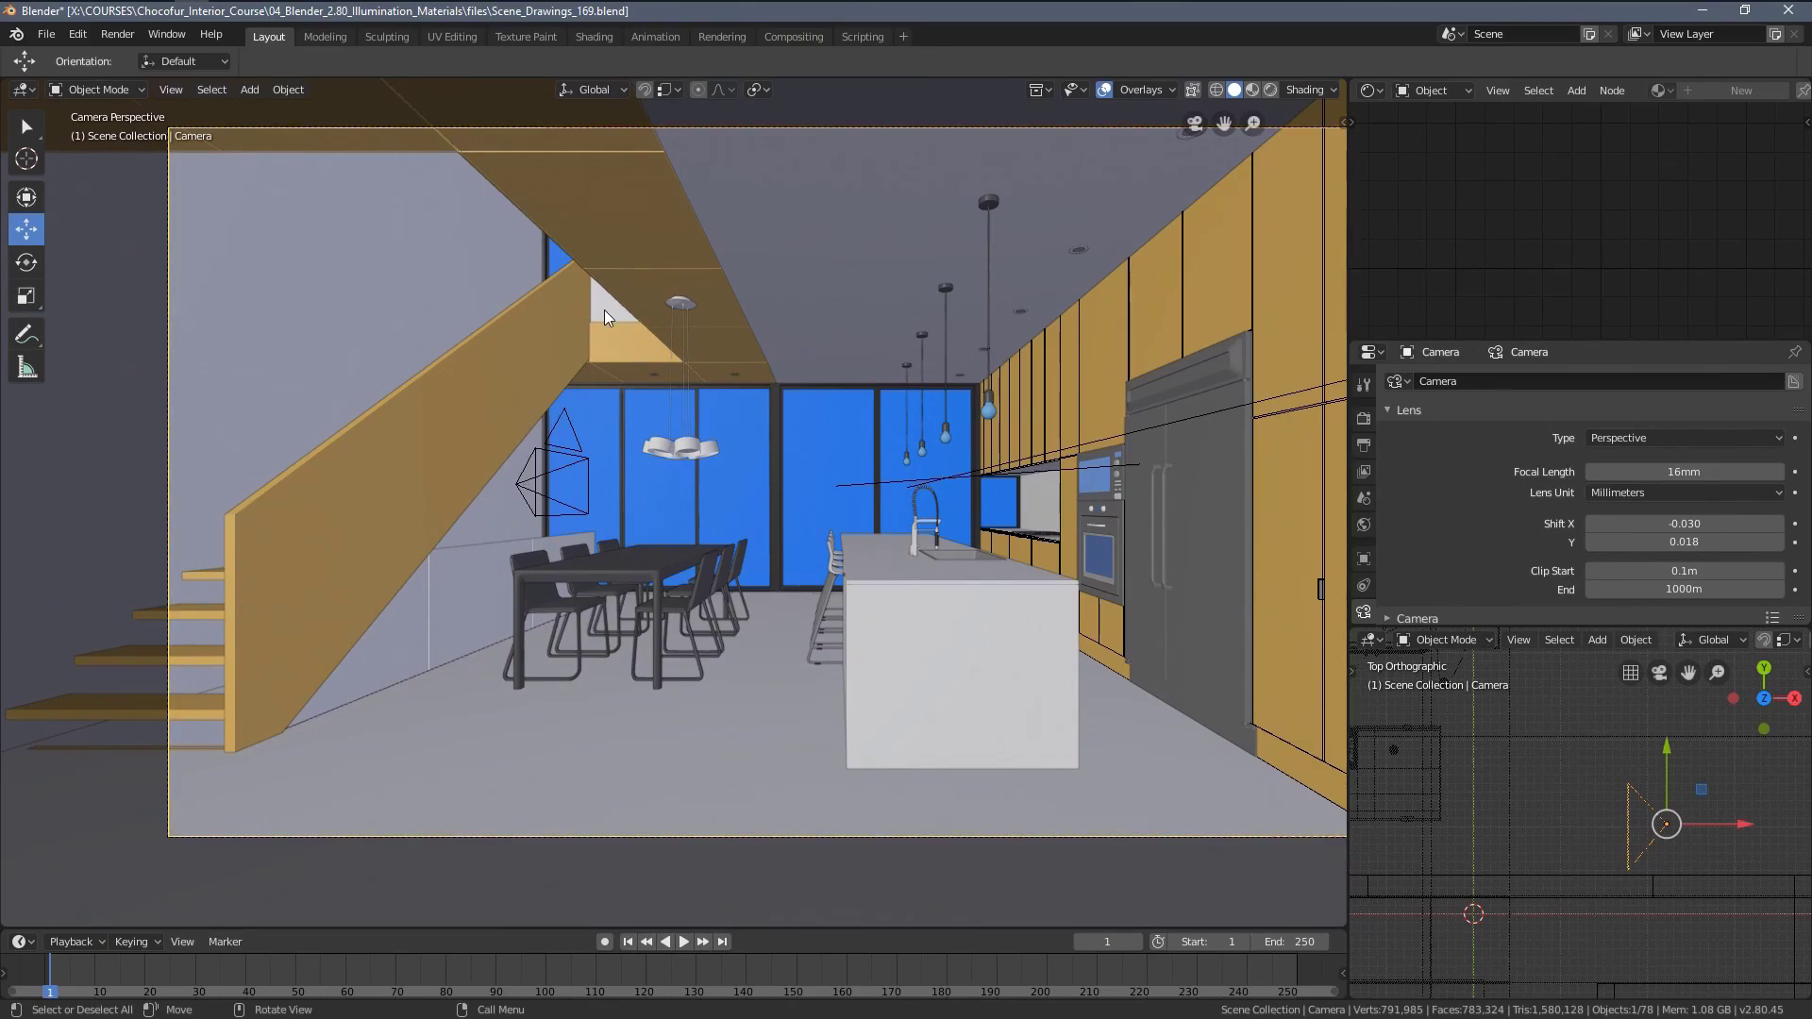
pyautogui.press('Home')
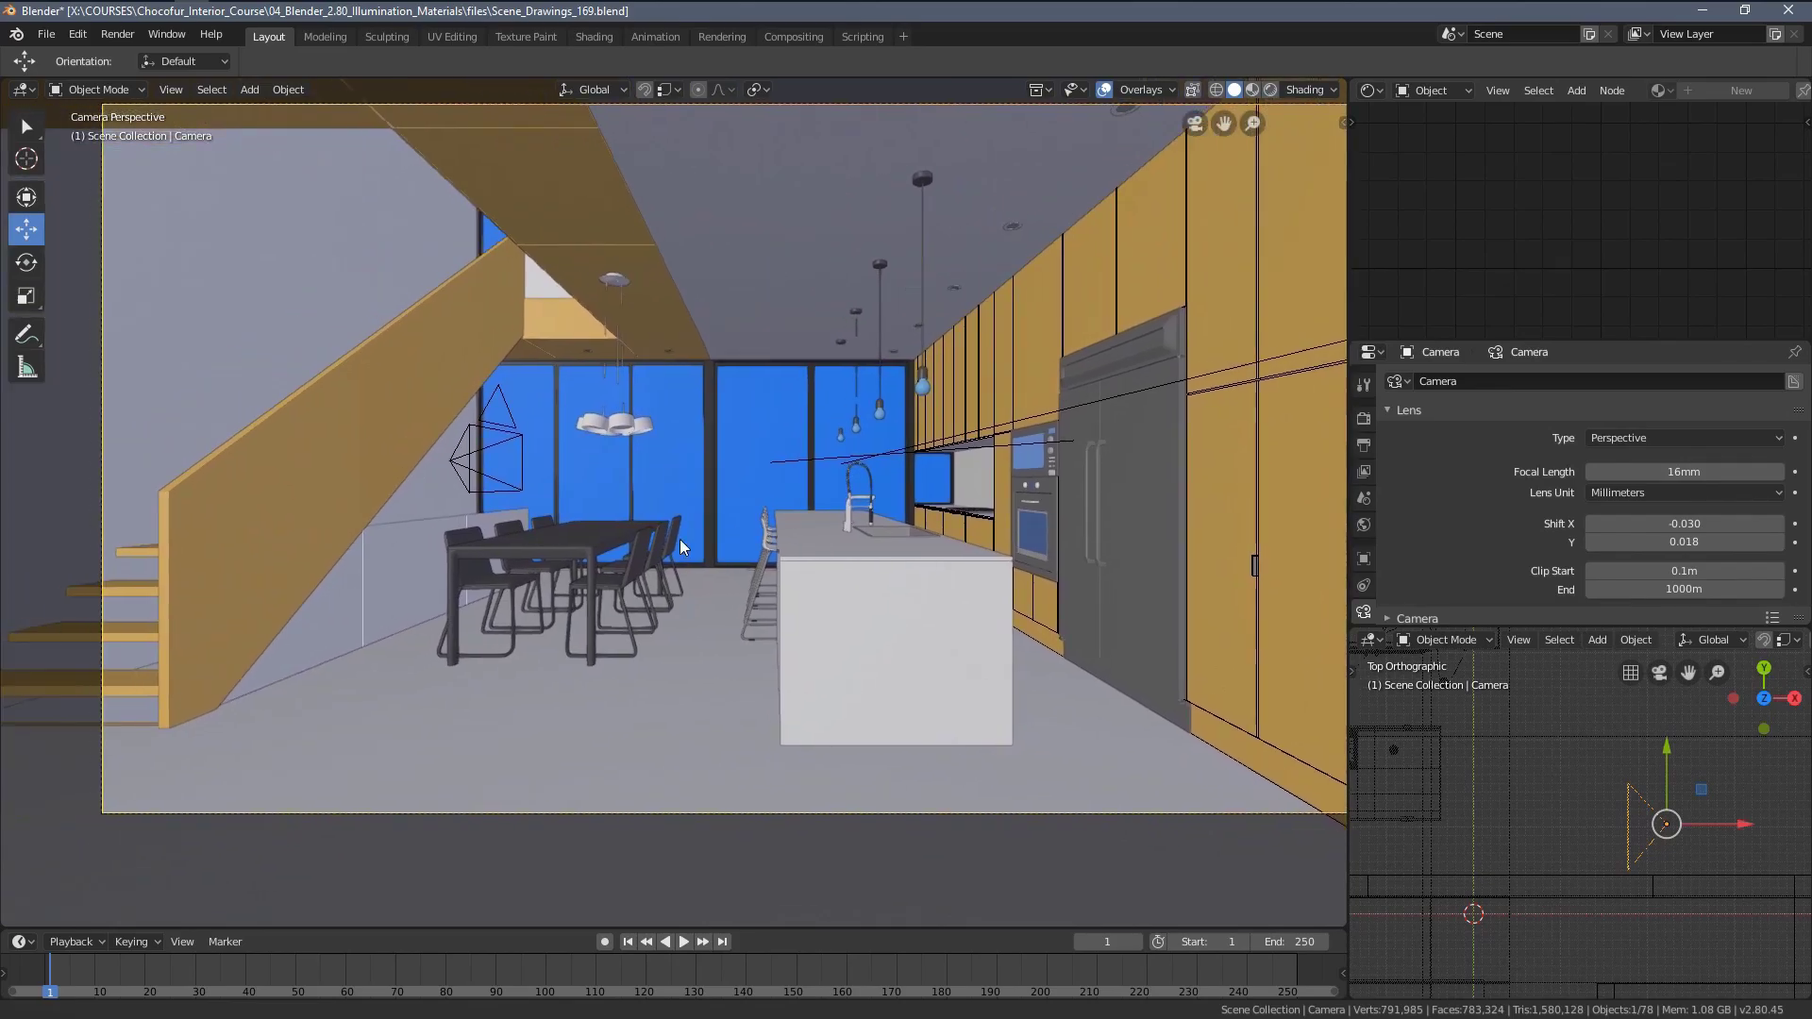
pyautogui.press('z')
pyautogui.press('4')
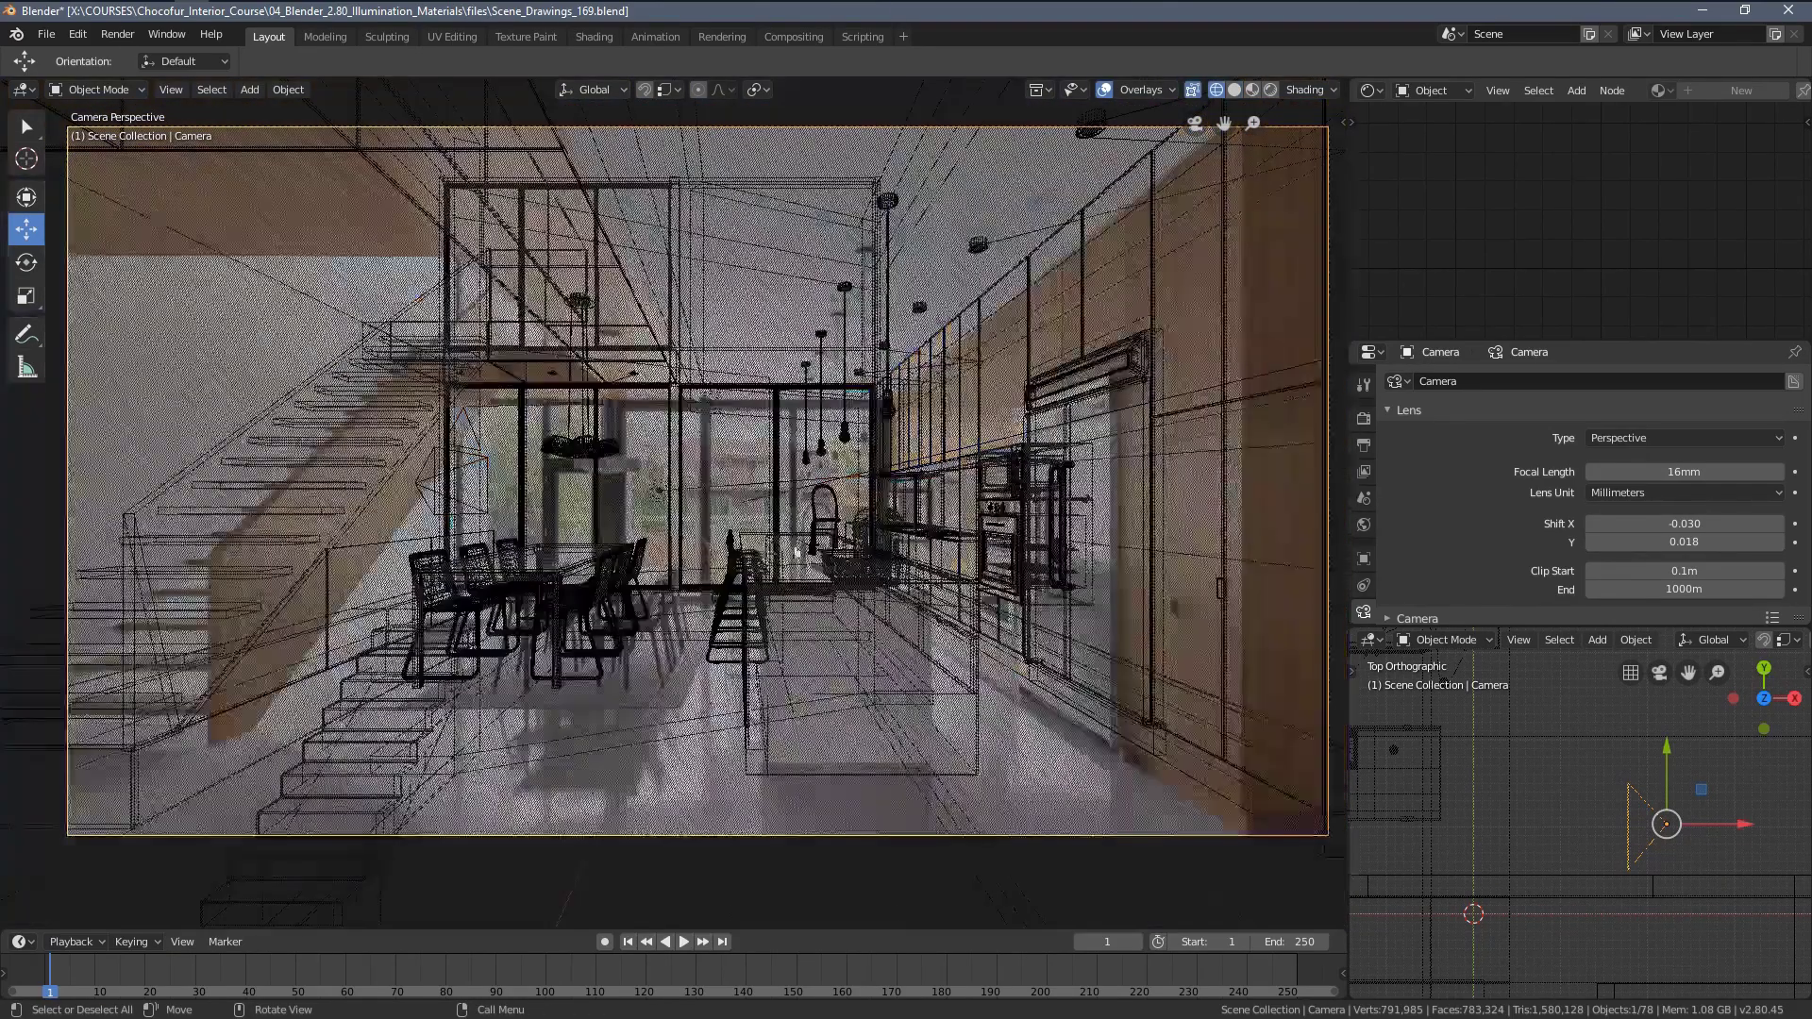
# Display the camera's transform values, move it back along X and set its X location to 2.6 m.
pyautogui.press('n')
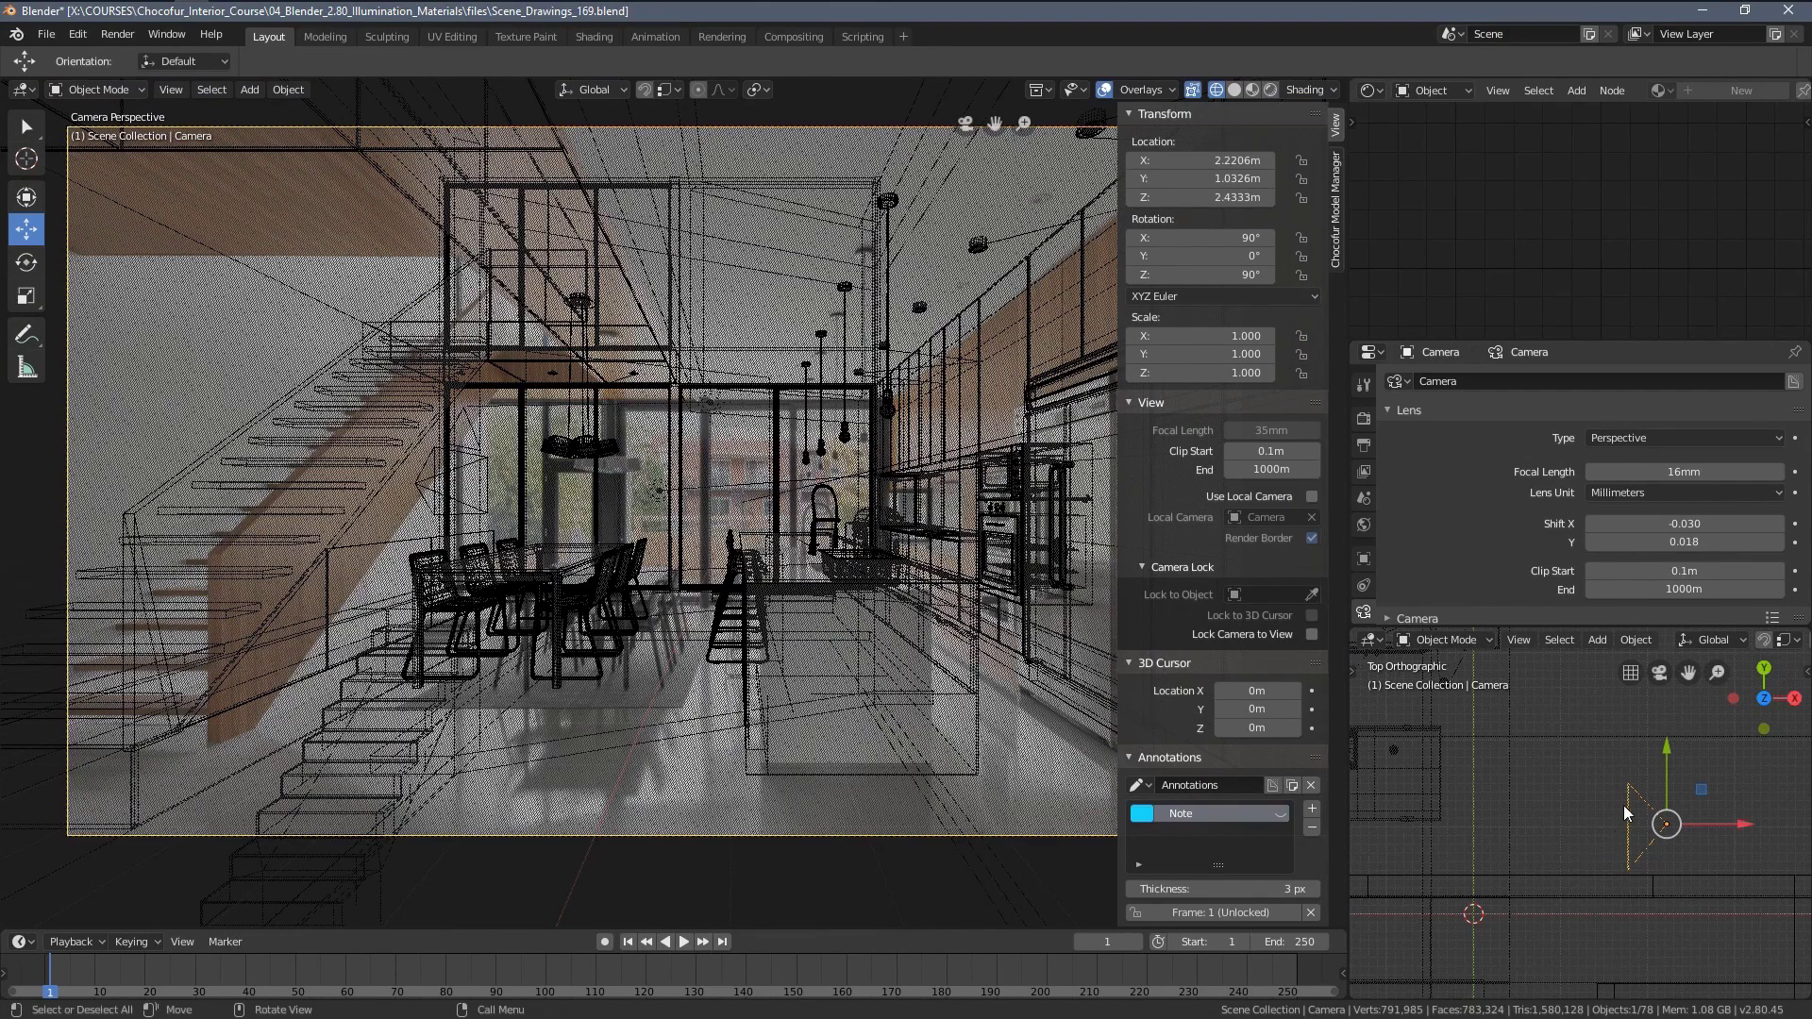
pyautogui.moveTo(1734, 825); pyautogui.dragTo(1753, 819)
pyautogui.keyDown('shift'); pyautogui.moveTo(1039, 625); pyautogui.dragTo(957, 628, button='middle'); pyautogui.keyUp('shift')
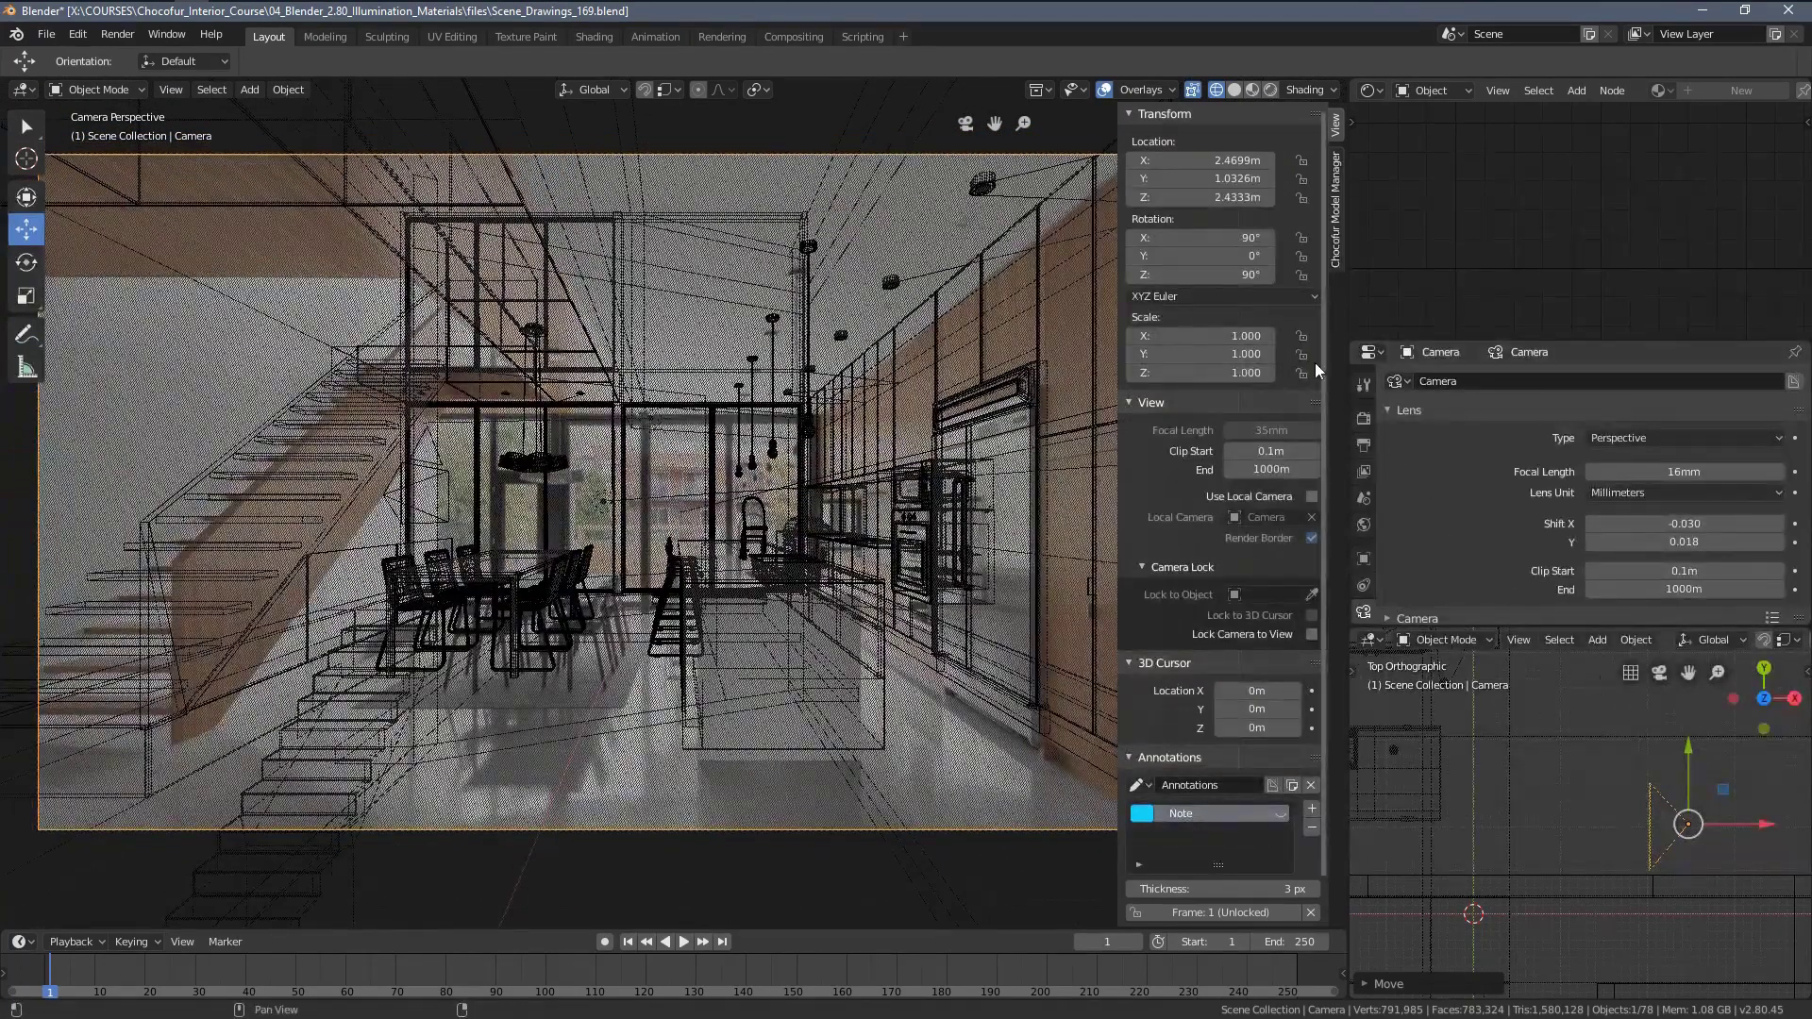
pyautogui.moveTo(1200, 161); pyautogui.dragTo(1213, 160)
pyautogui.click(1211, 160)
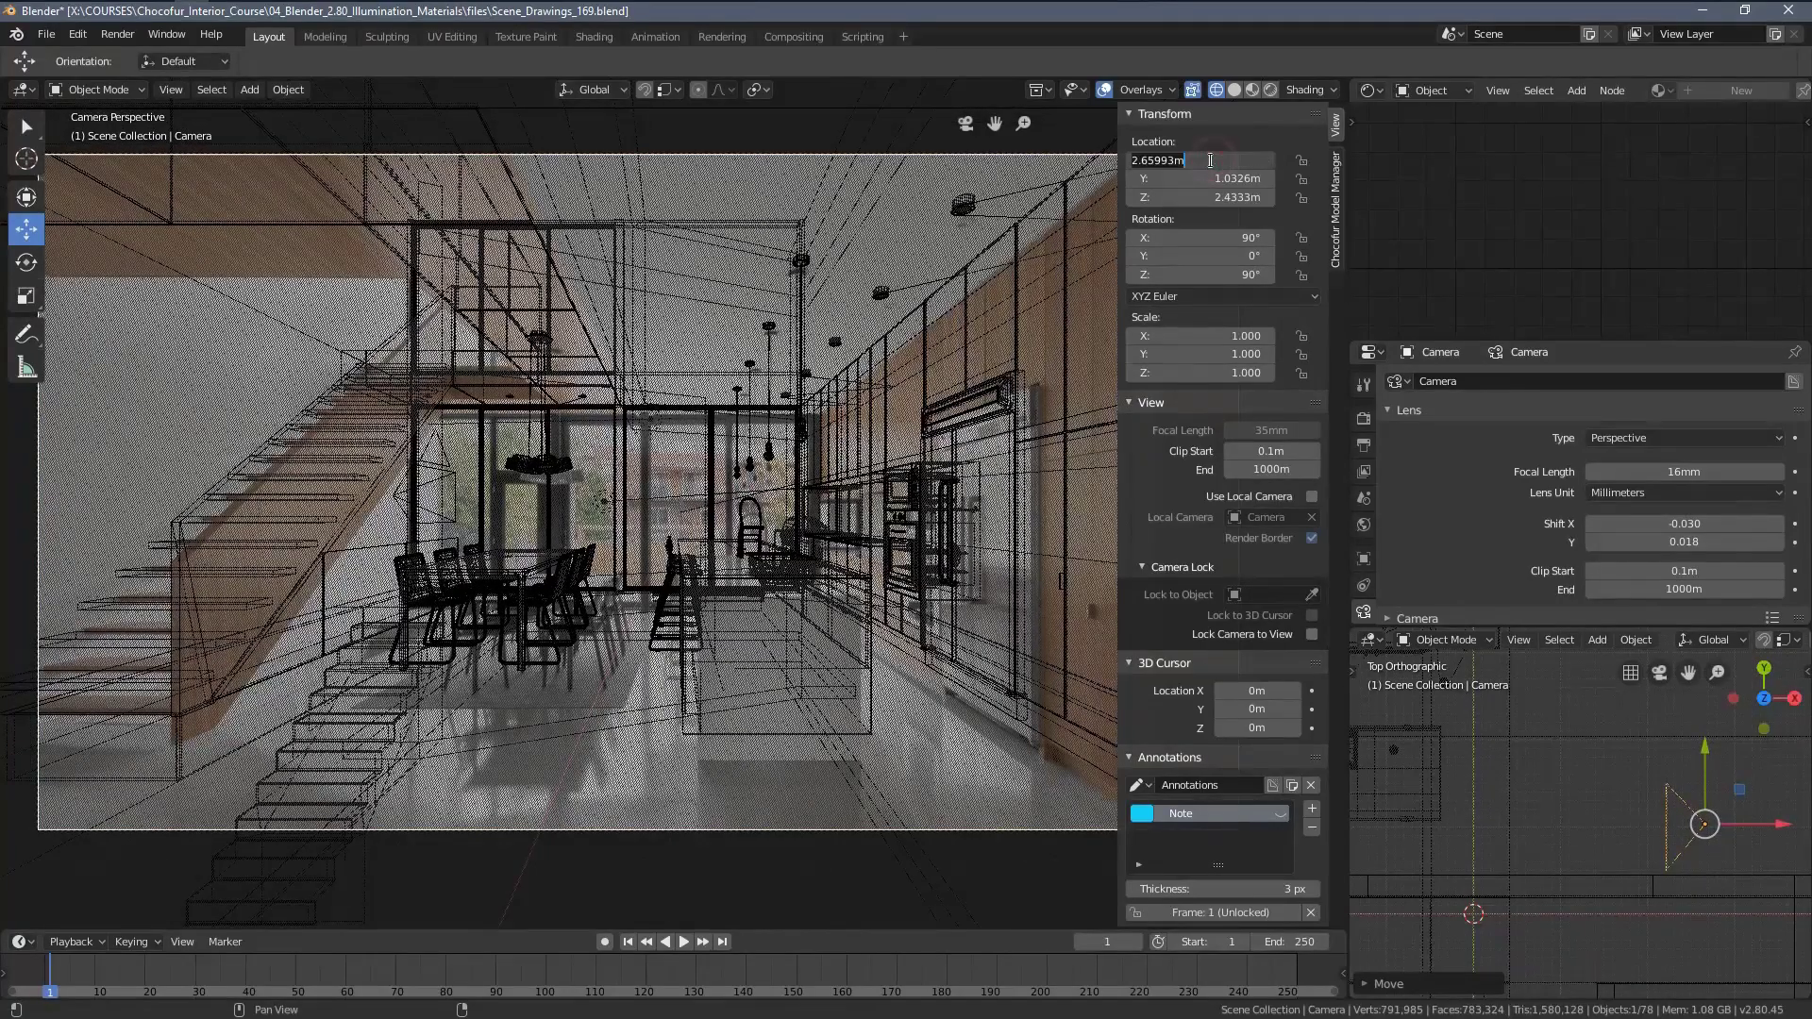
pyautogui.press('Return')
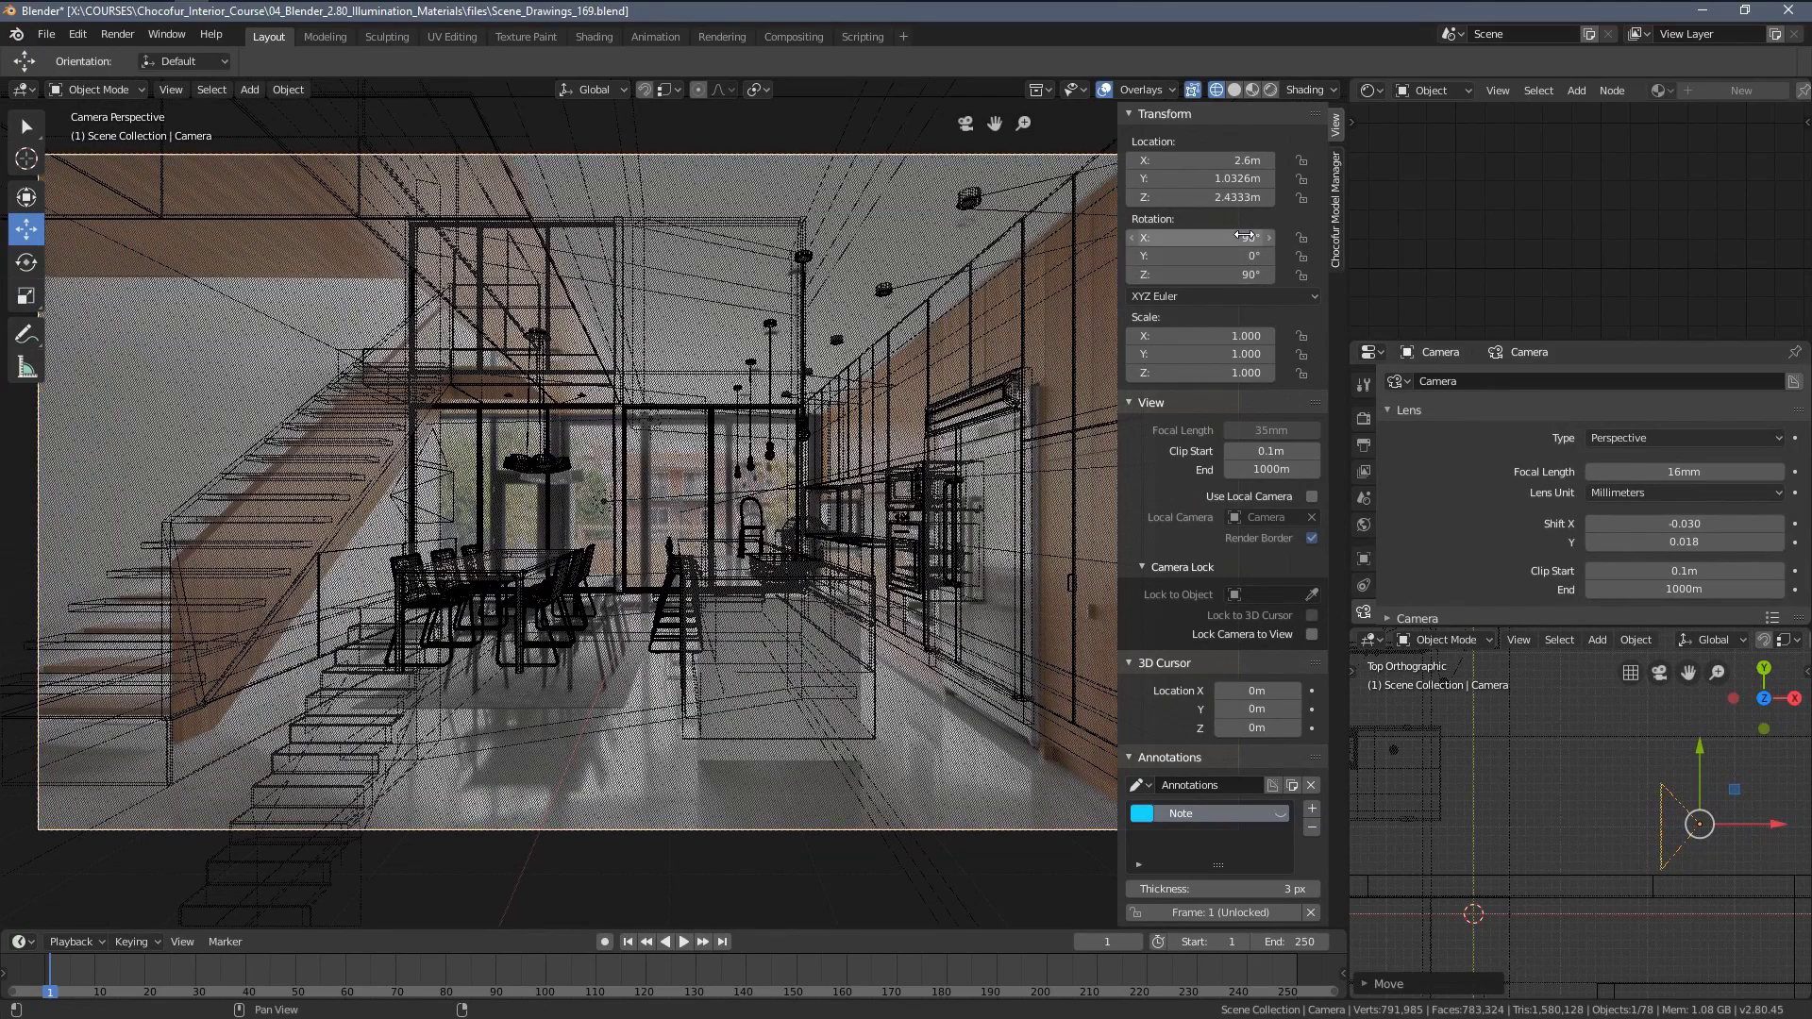
# Set the camera's Z location to 2.6 m and hide the transform values.
pyautogui.click(1211, 196)
pyautogui.write('2')
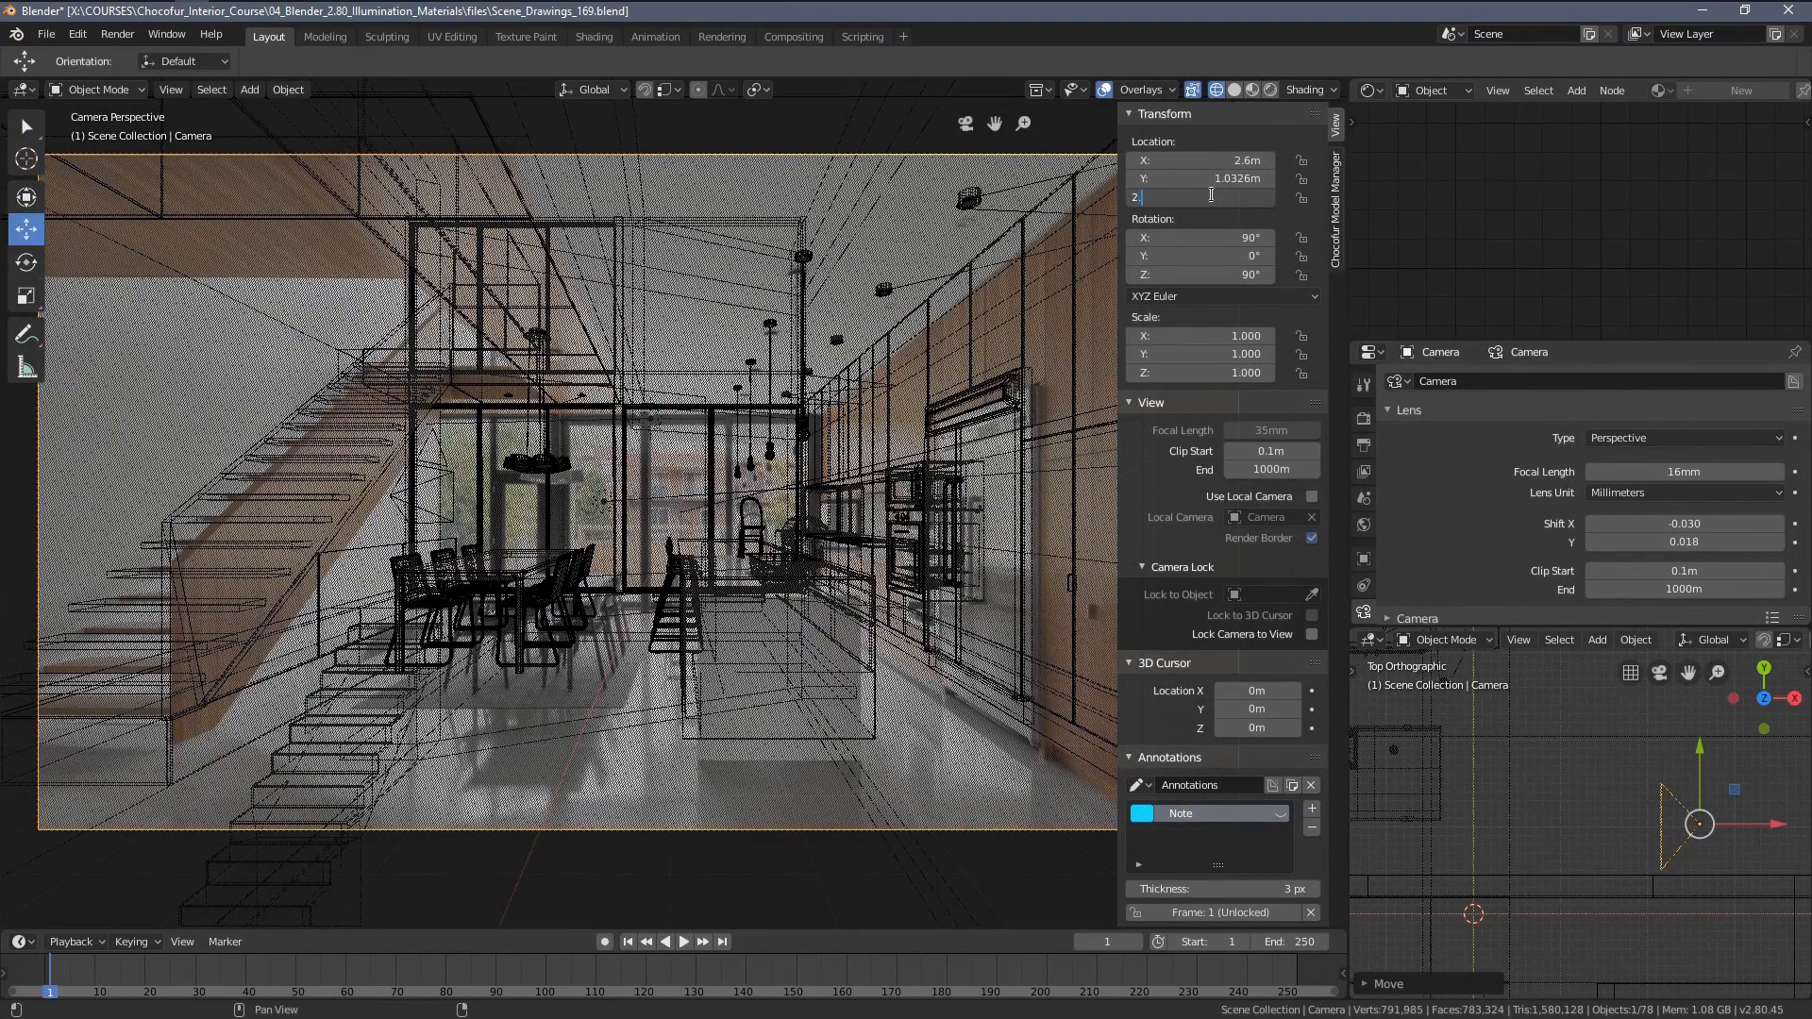
pyautogui.write('.6')
pyautogui.press('Return')
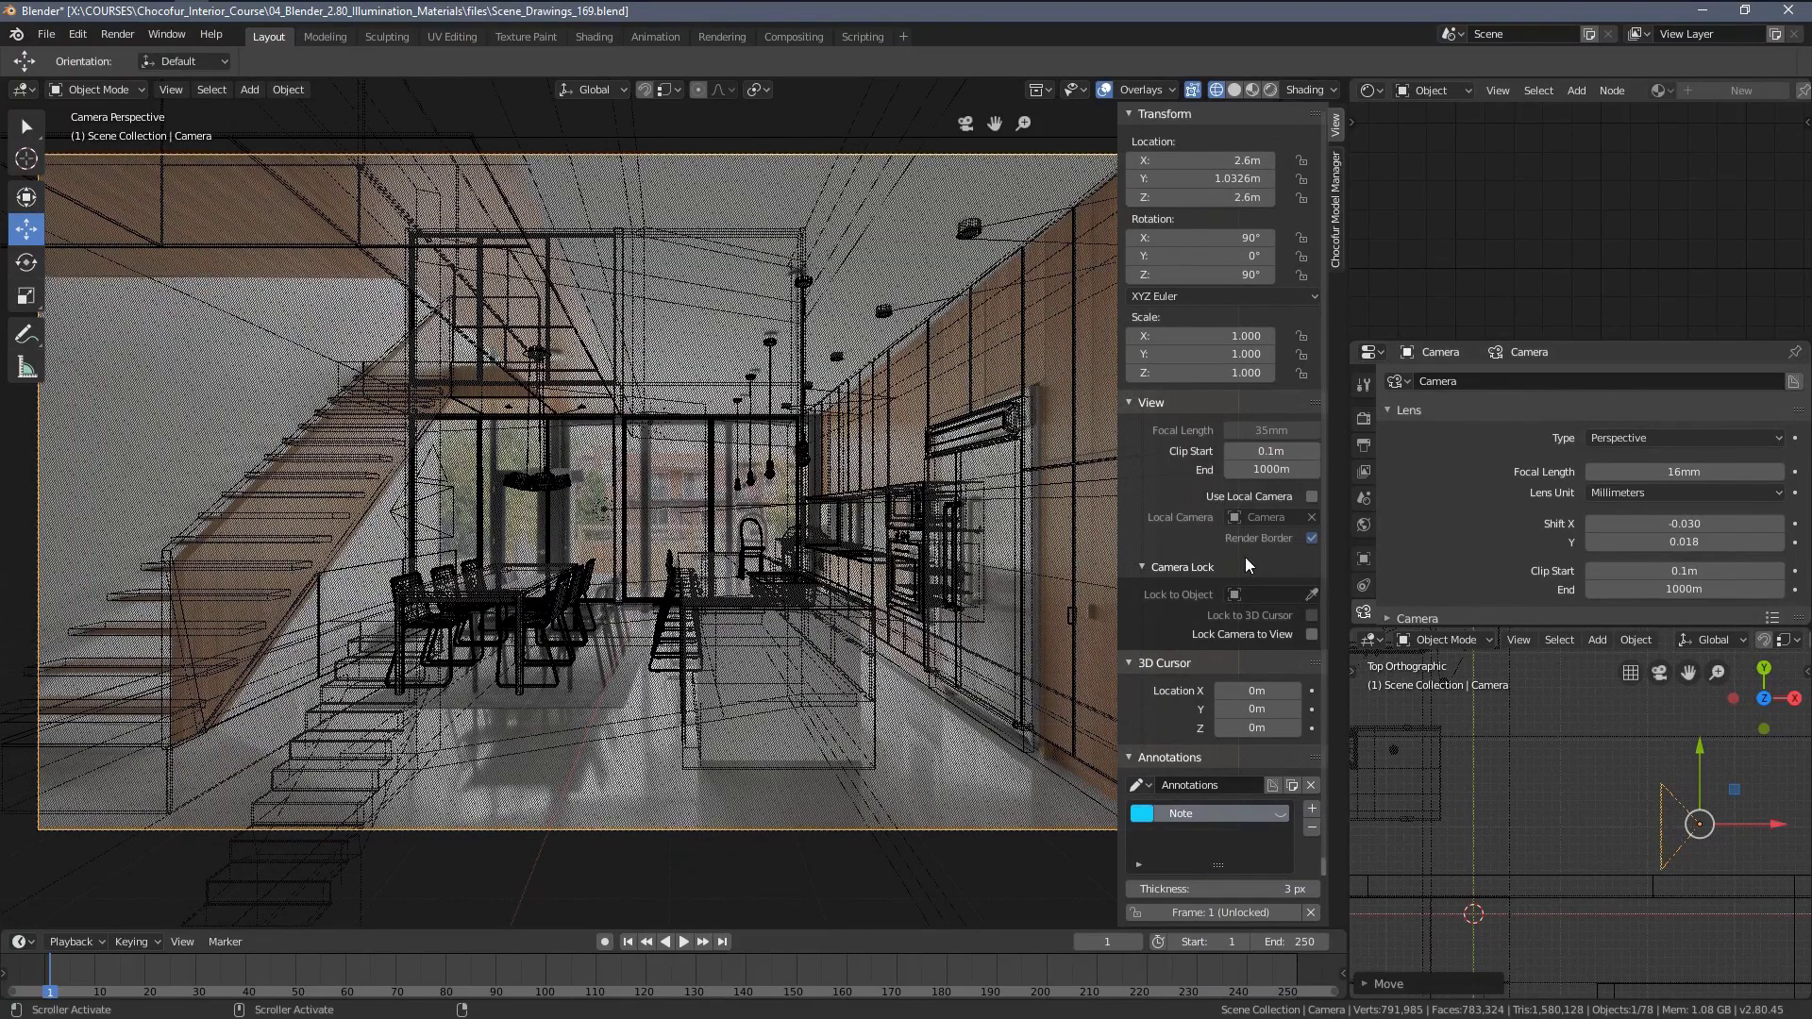
pyautogui.press('n')
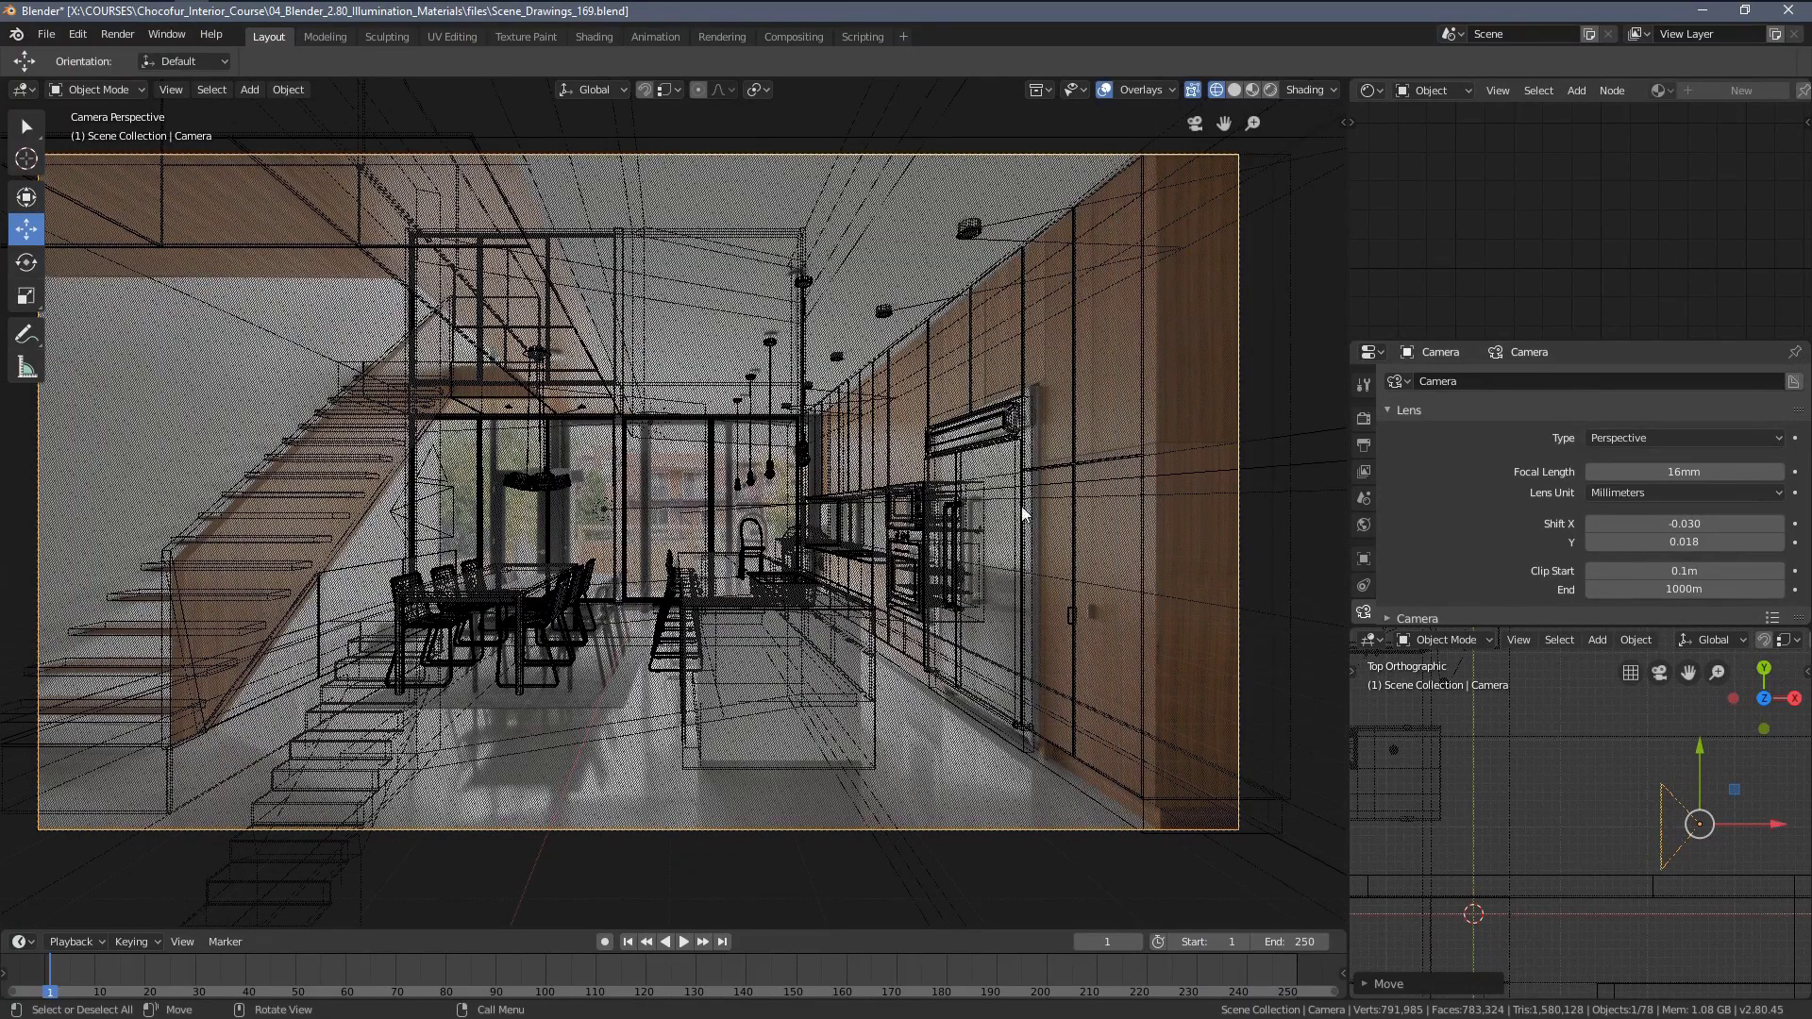
# Nudge the camera along the X axis in the top view and set its lens Shift X to -0.026.
pyautogui.press('g')
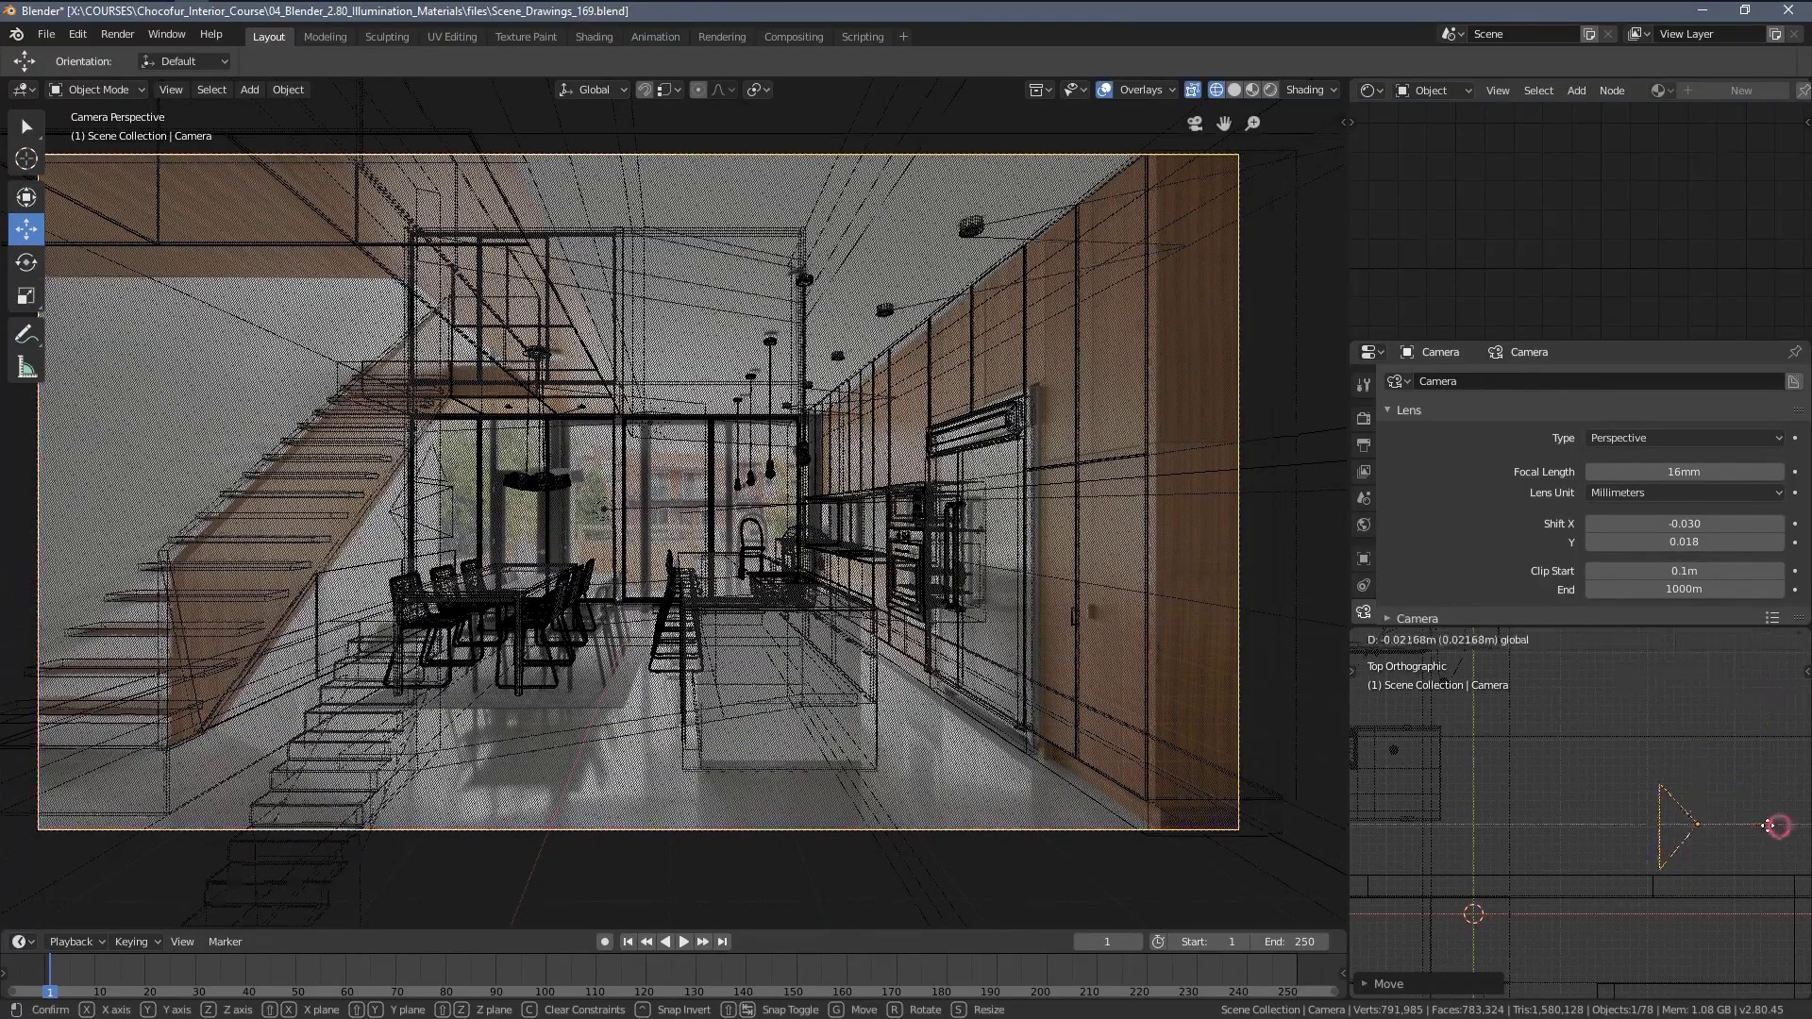
pyautogui.moveTo(1774, 826); pyautogui.dragTo(1793, 826)
pyautogui.press('g')
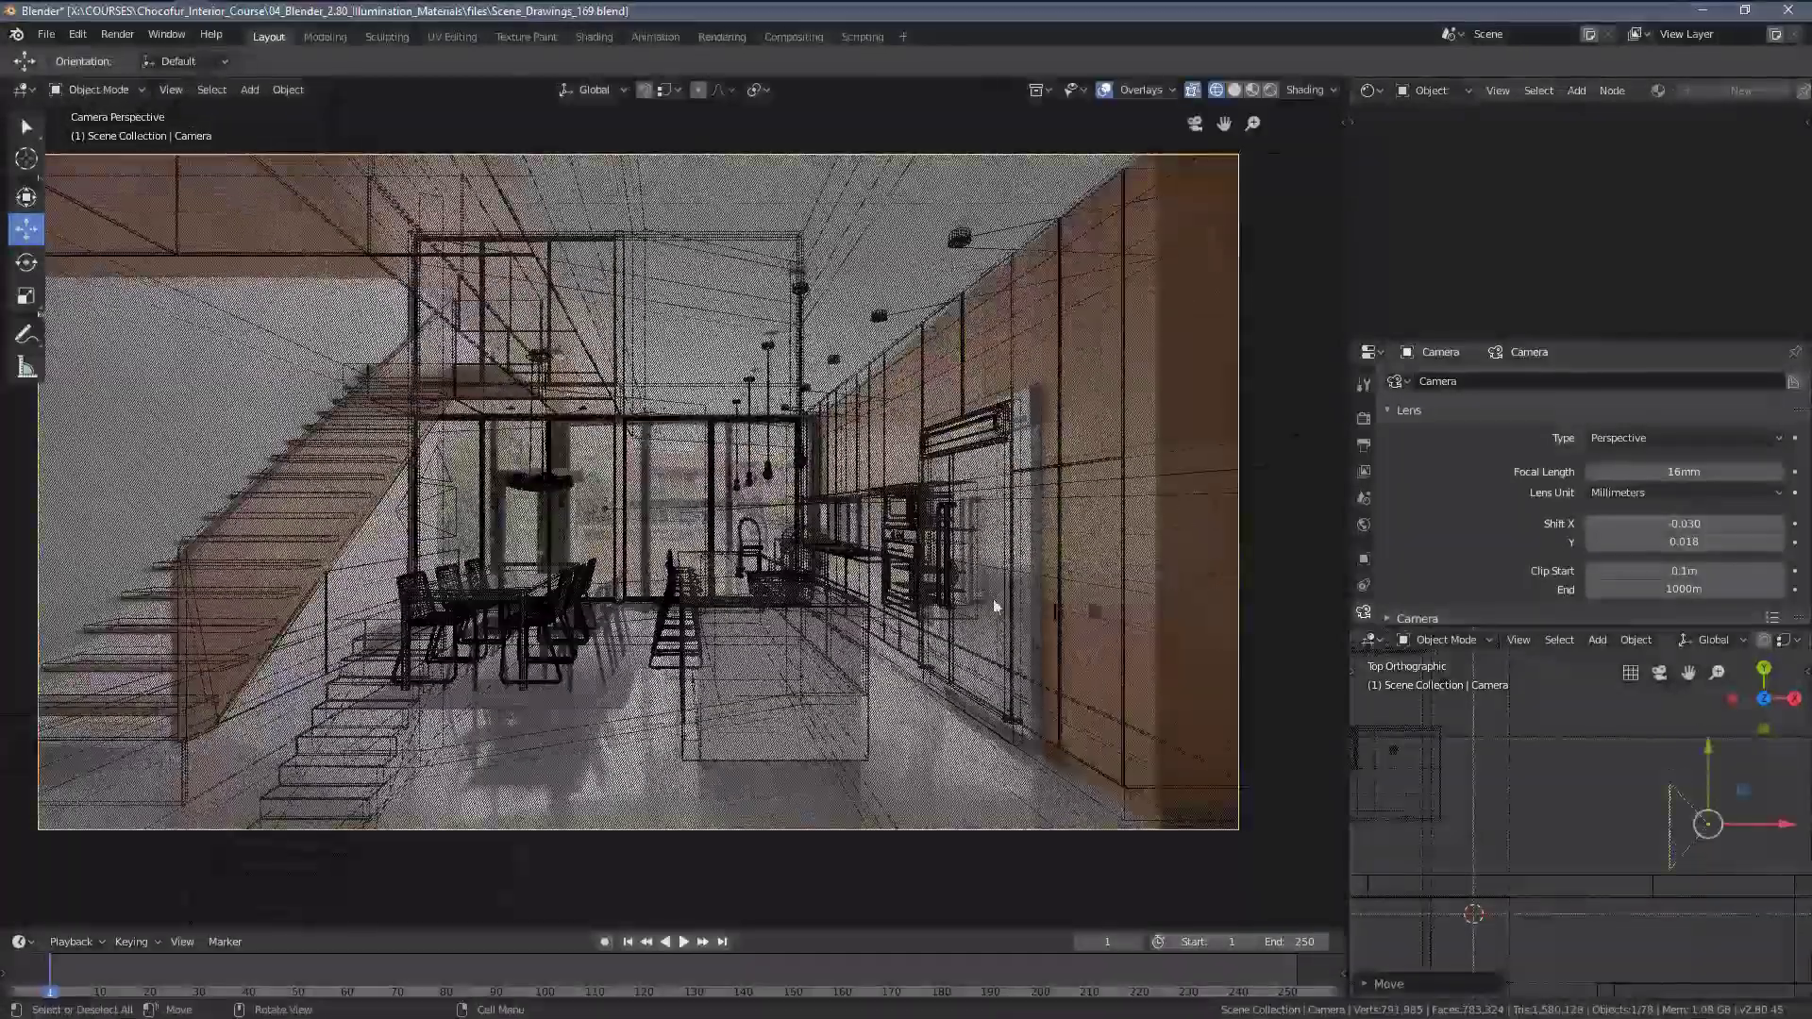
pyautogui.click(1732, 797)
pyautogui.moveTo(1787, 823); pyautogui.dragTo(1781, 817)
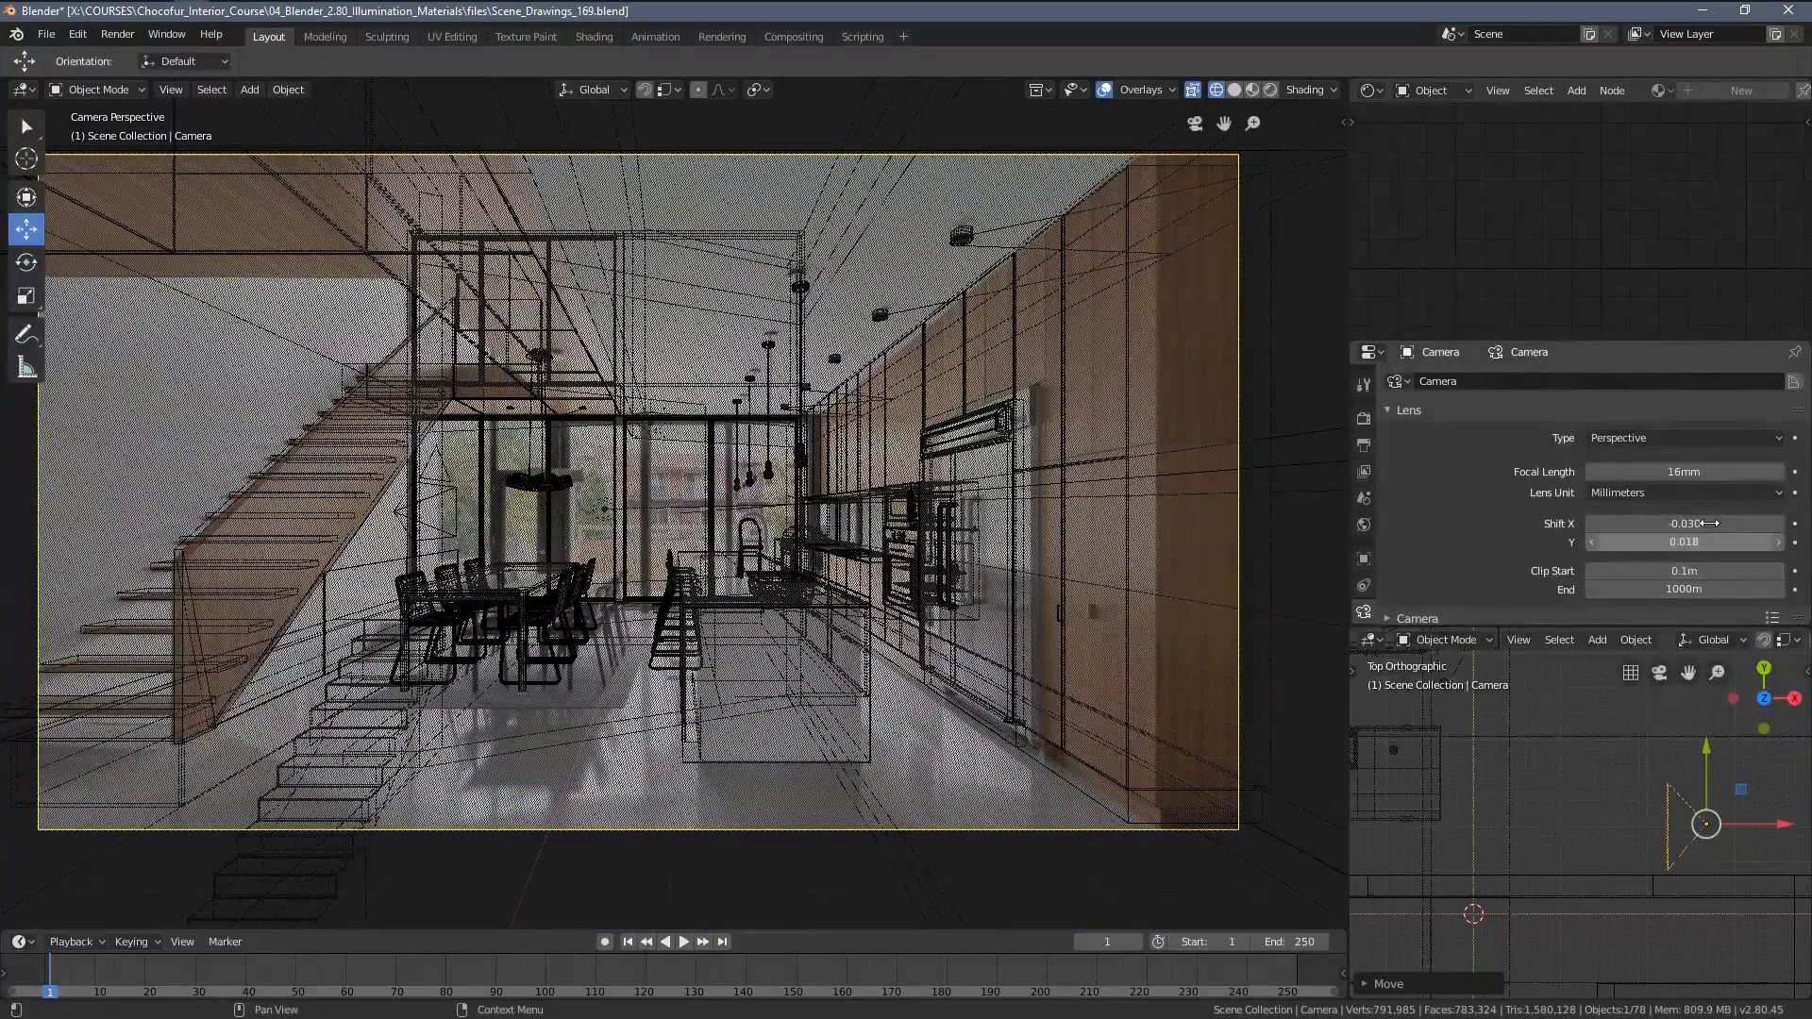
pyautogui.moveTo(1710, 523); pyautogui.dragTo(1729, 523)
# Check the staircase and upper floor edge in solid shading, then return the camera view to wireframe.
pyautogui.keyDown('shift'); pyautogui.moveTo(347, 246); pyautogui.dragTo(534, 305, button='middle'); pyautogui.keyUp('shift')
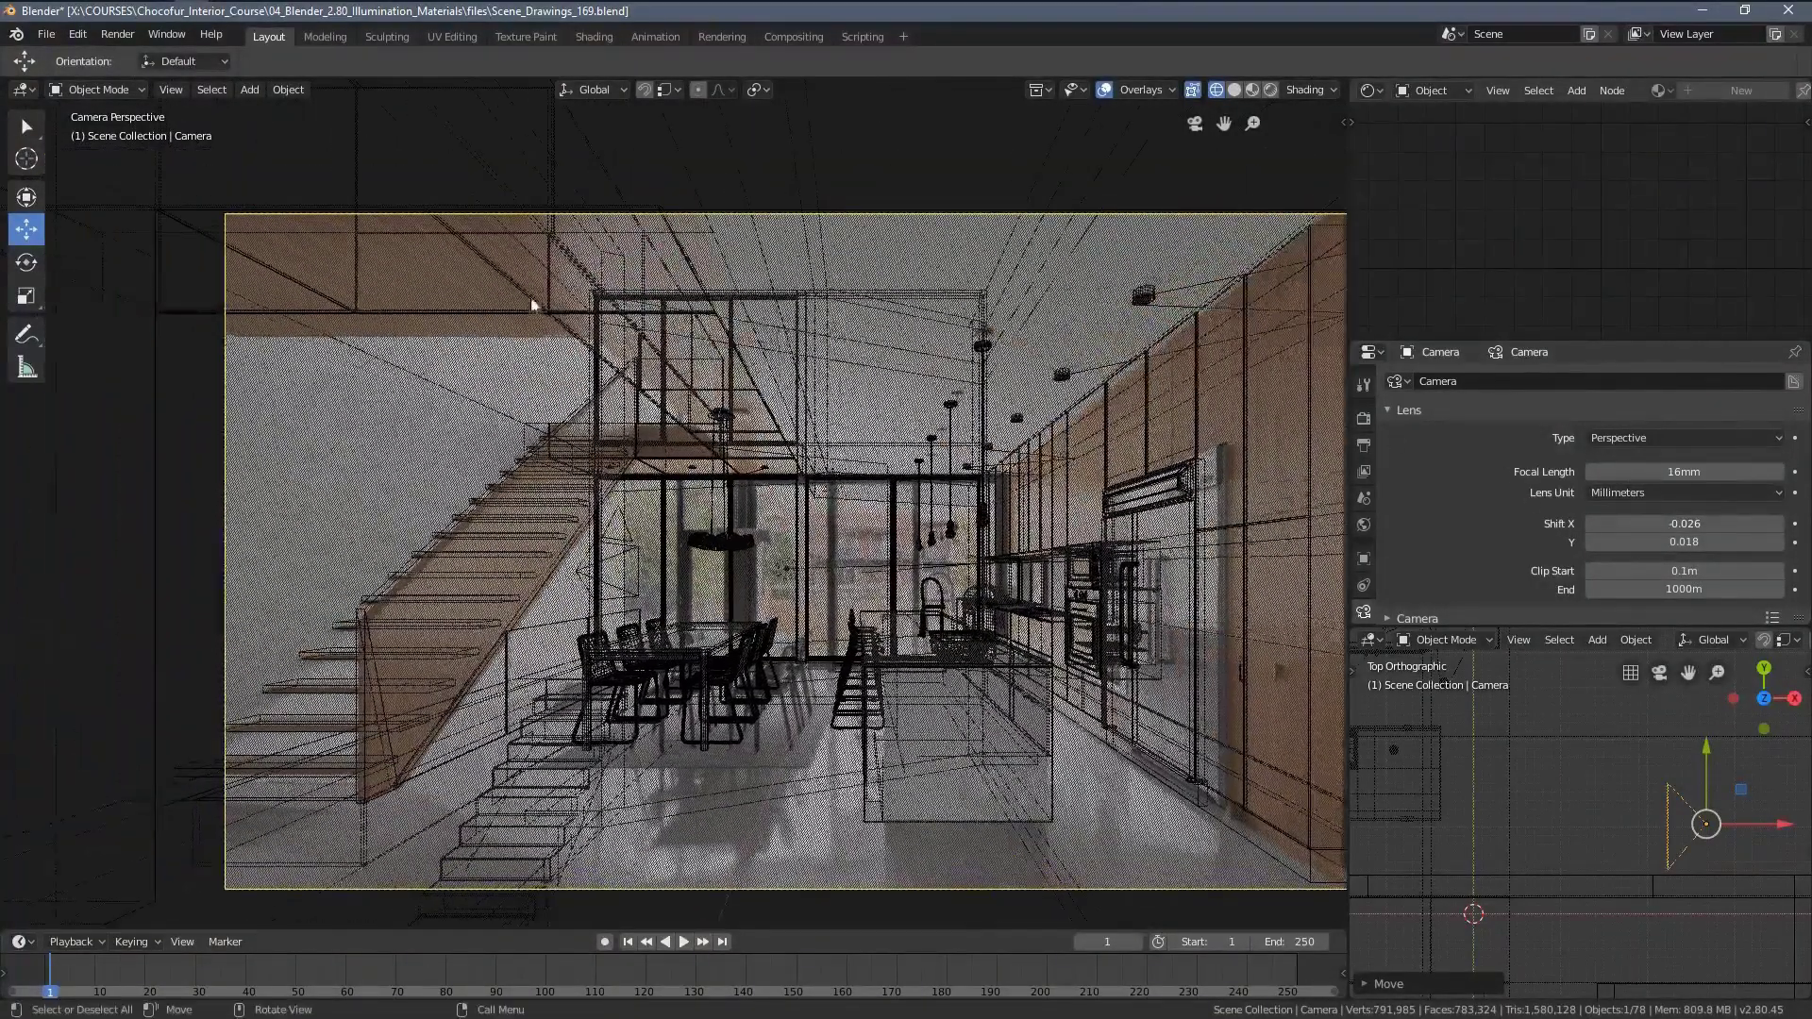
pyautogui.scroll(3, 558, 317)
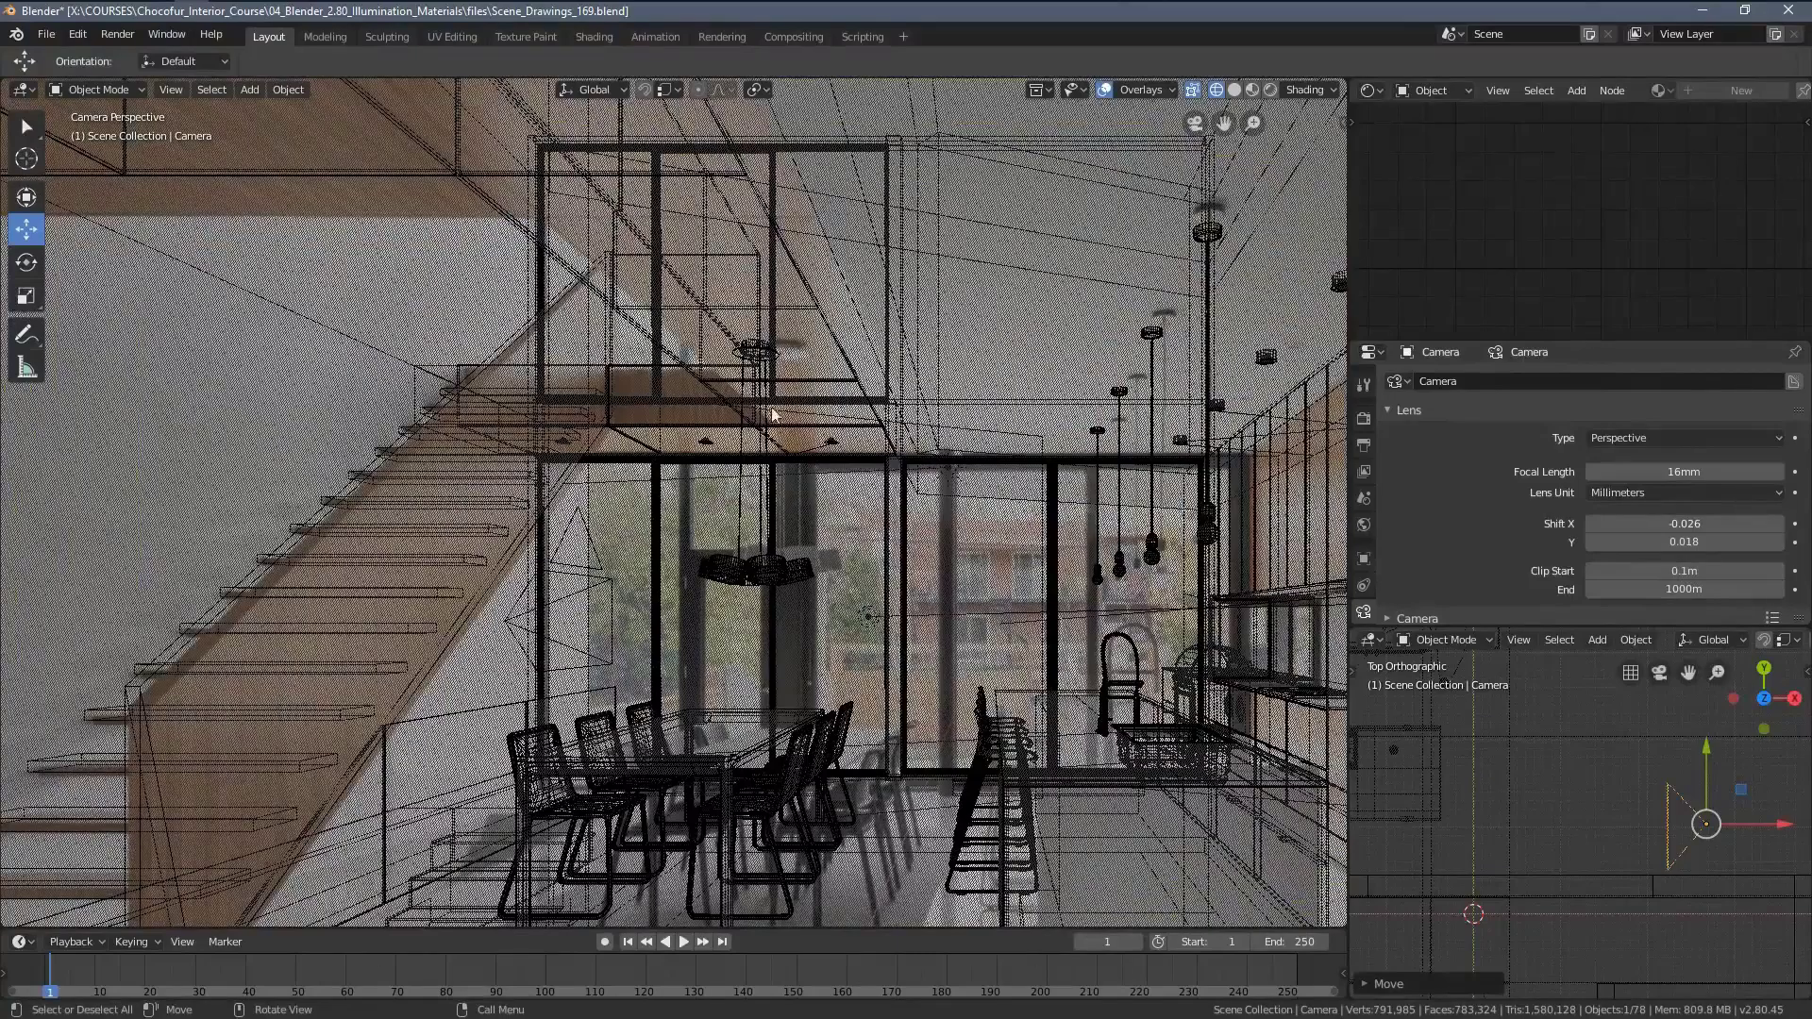
pyautogui.press('z')
pyautogui.click(573, 321)
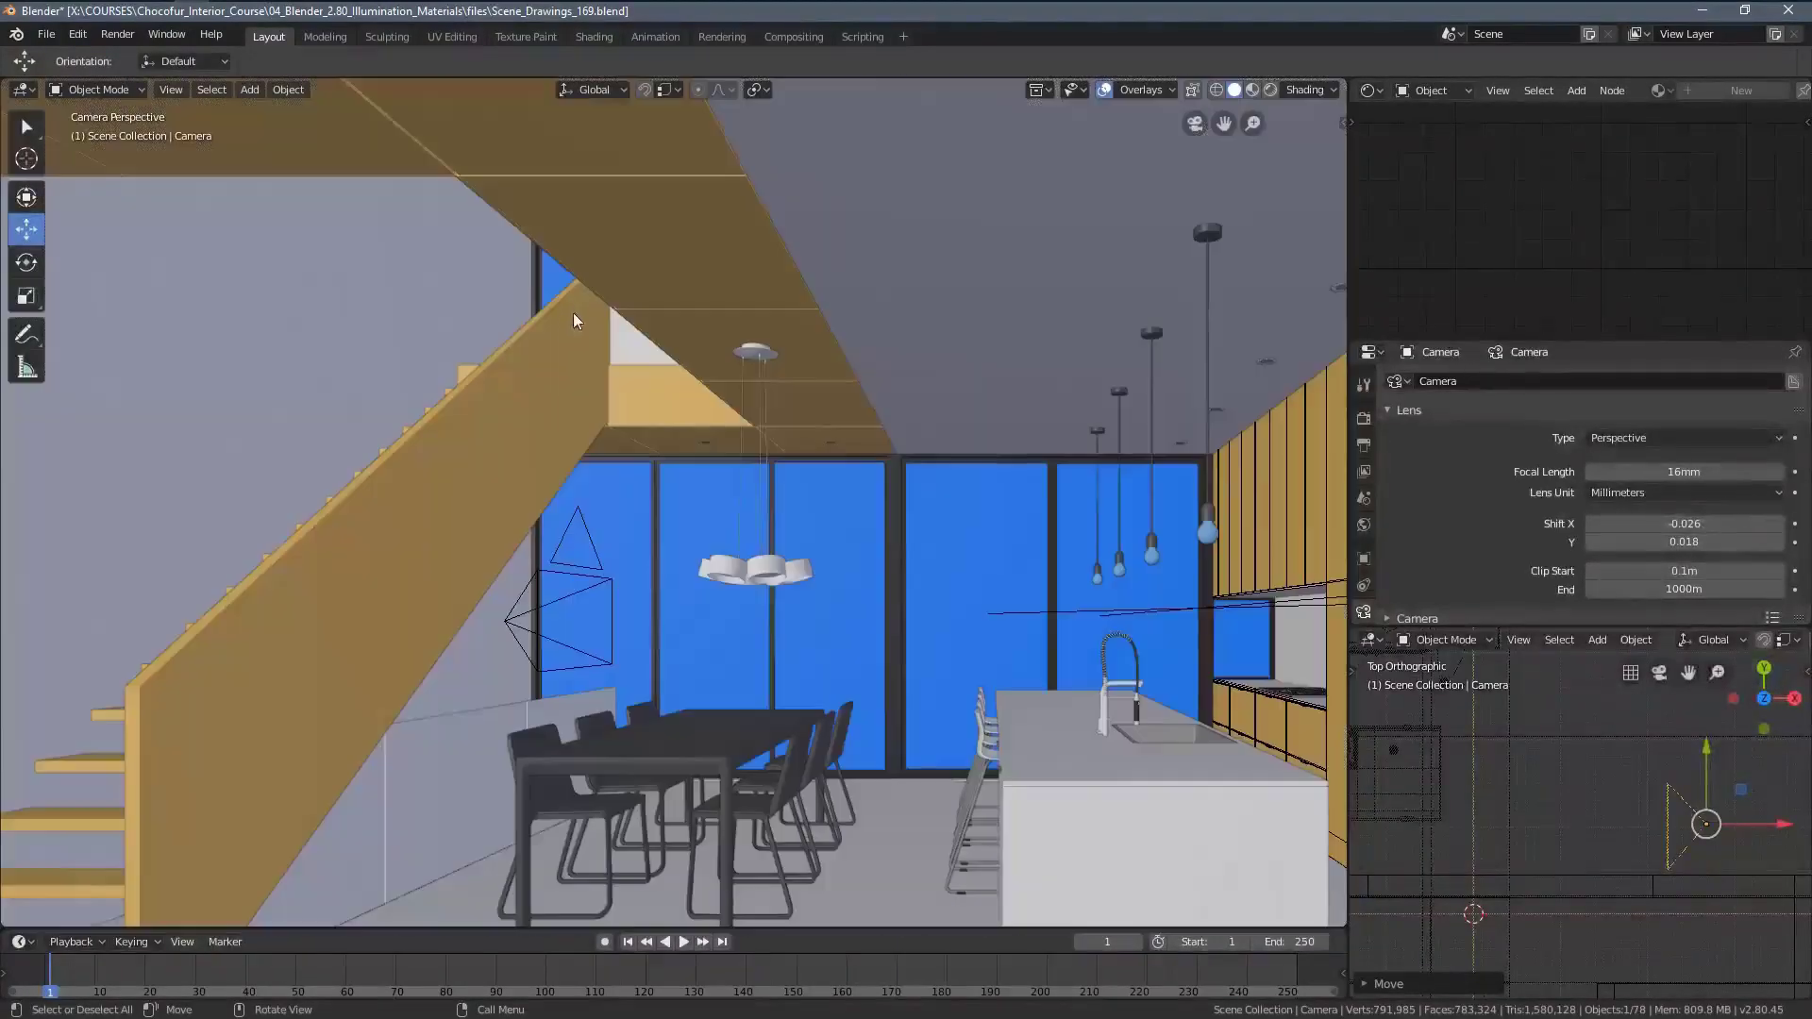
pyautogui.scroll(-2, 615, 351)
pyautogui.press('z')
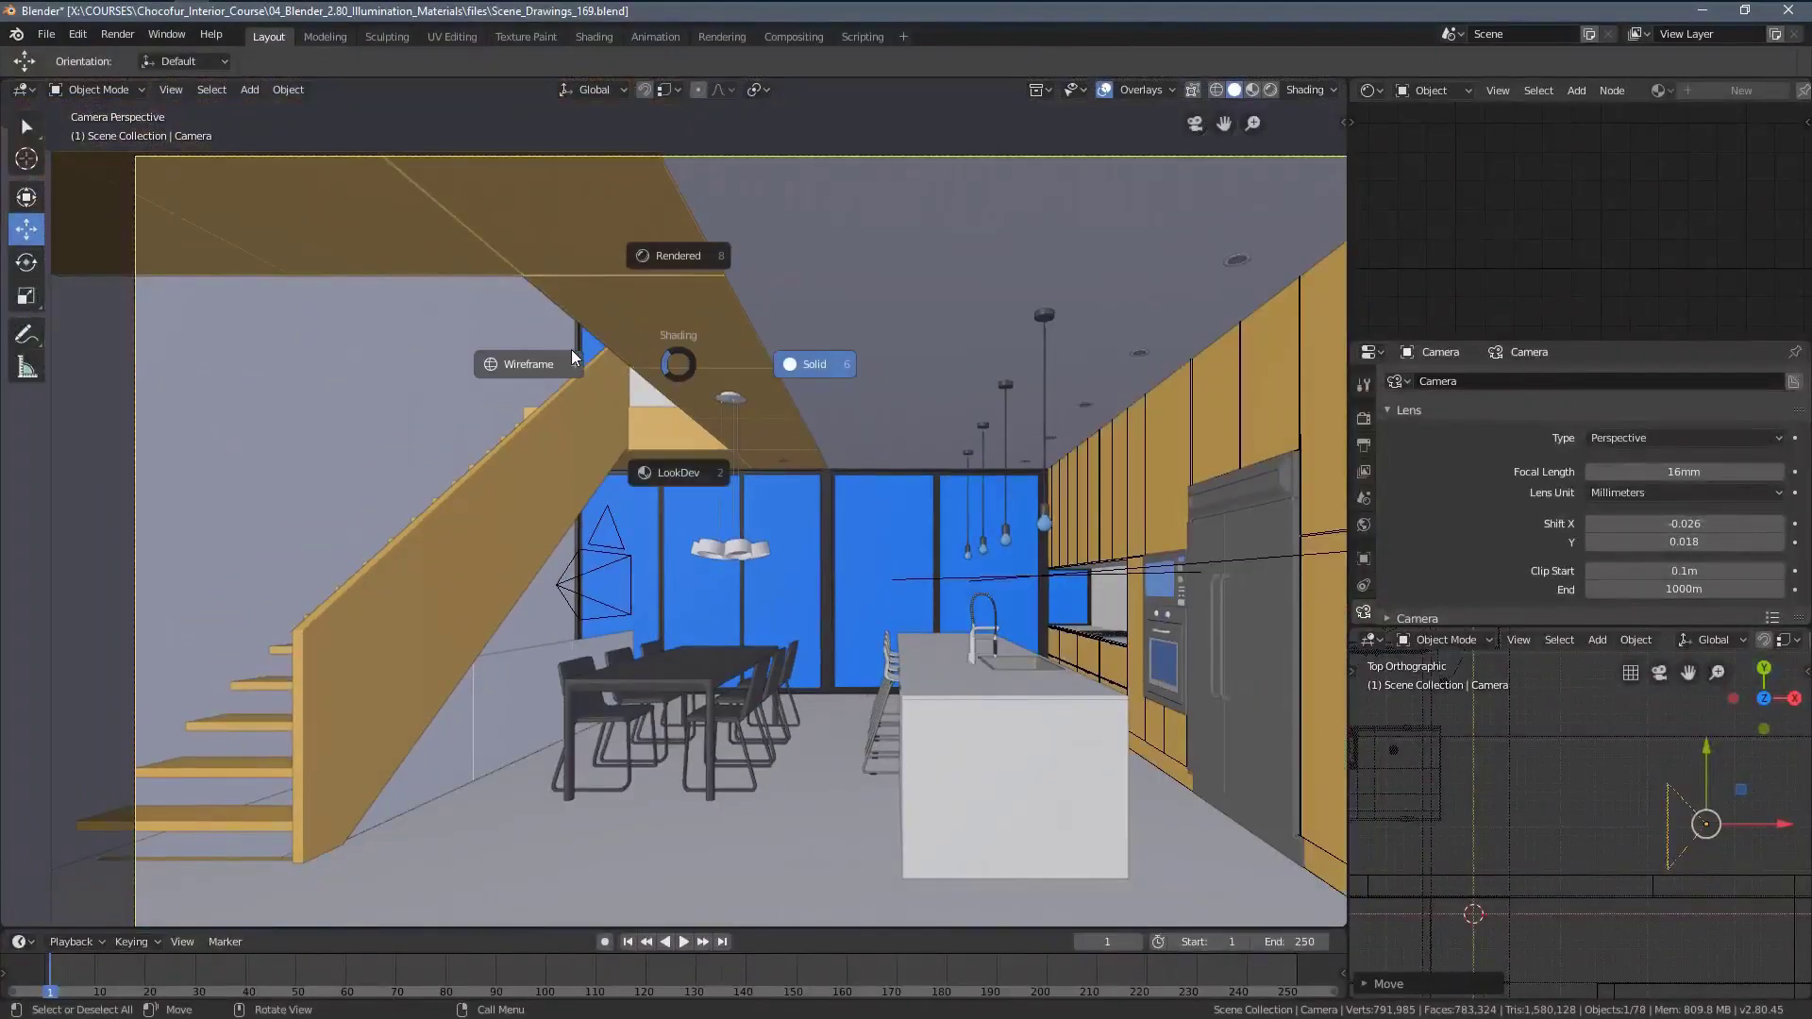
pyautogui.click(597, 392)
# Move the camera about 0.2 m back along X and set its lens shift to X -0.020 and Y 0.019.
pyautogui.press('g')
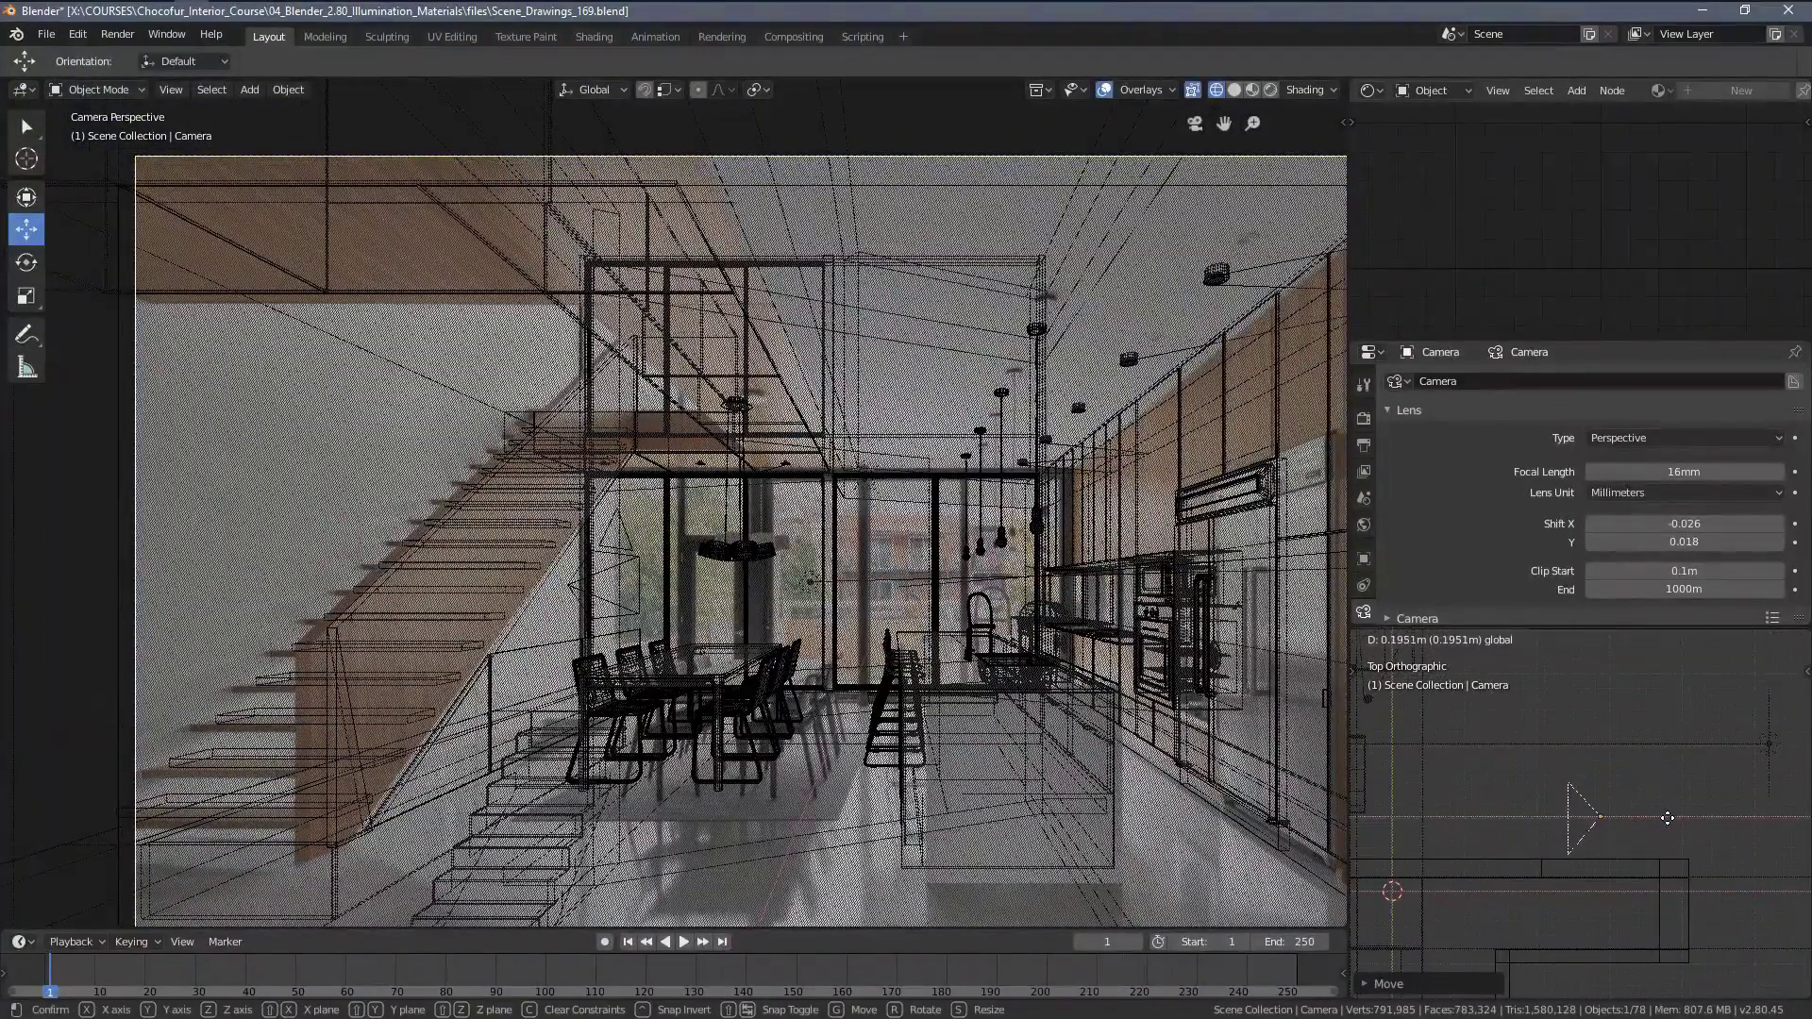
pyautogui.click(1668, 819)
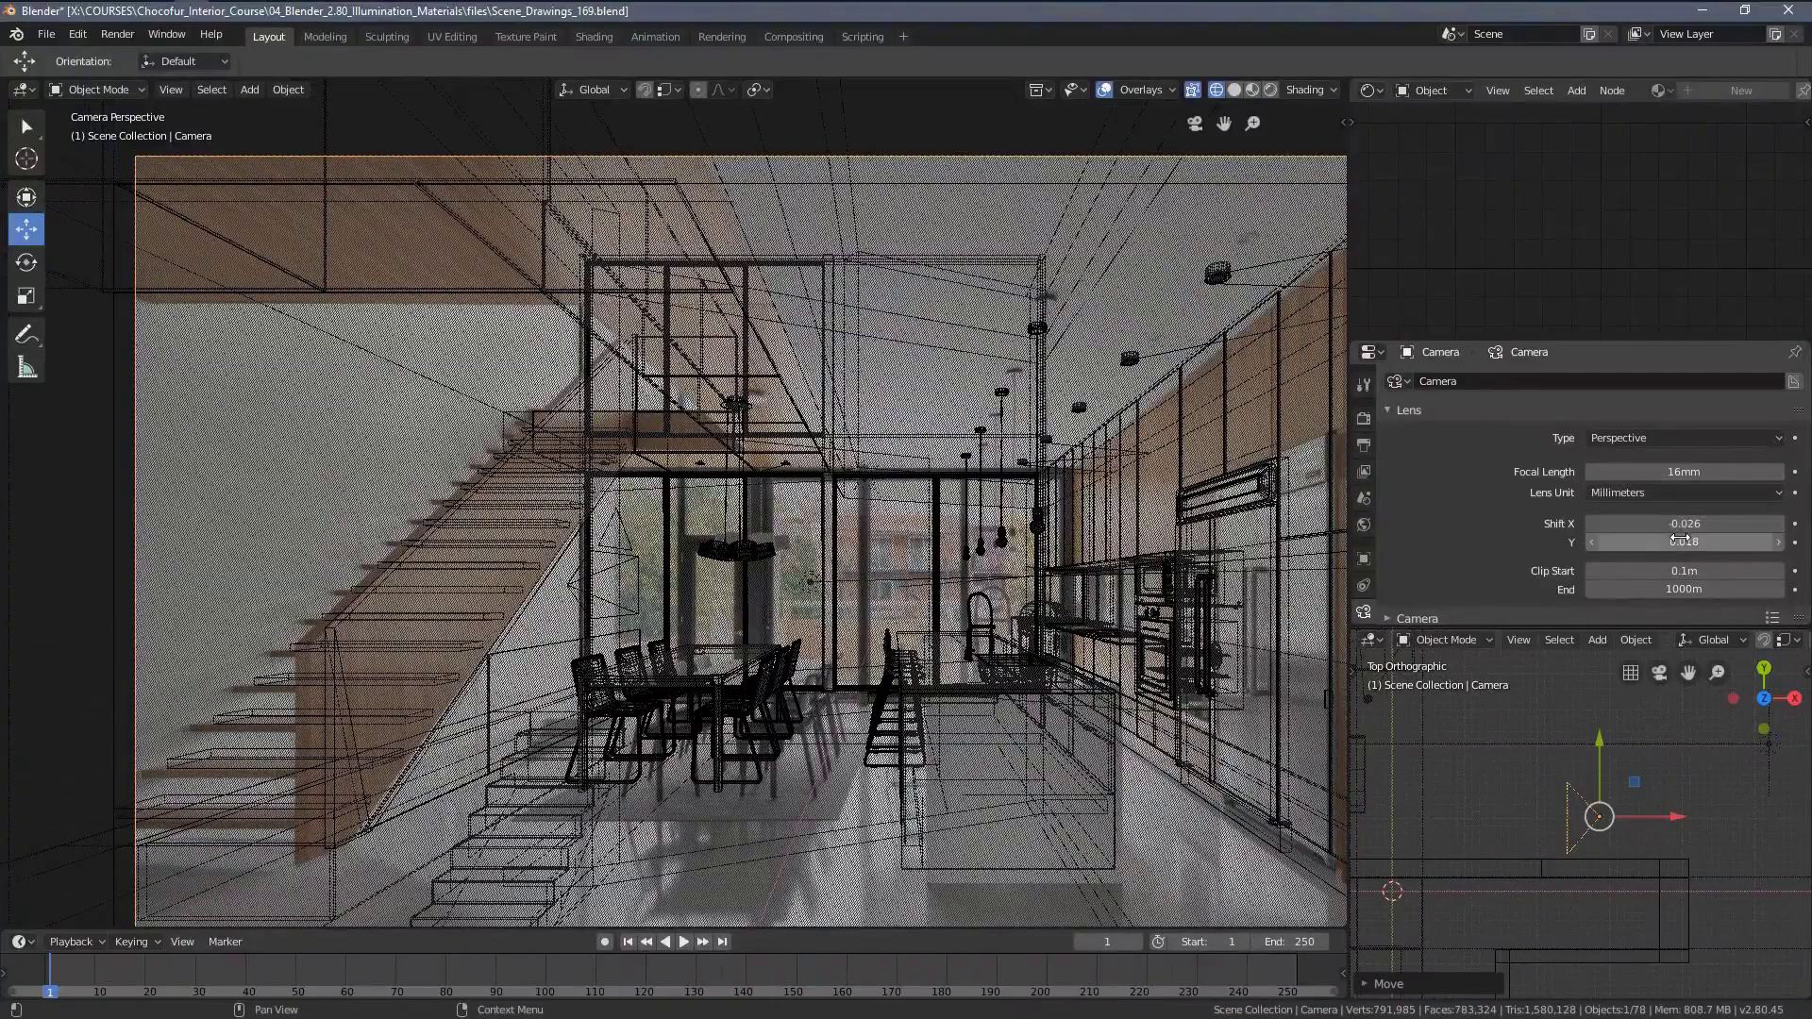
pyautogui.moveTo(1680, 539); pyautogui.dragTo(1690, 525)
pyautogui.scroll(-3, 1027, 531)
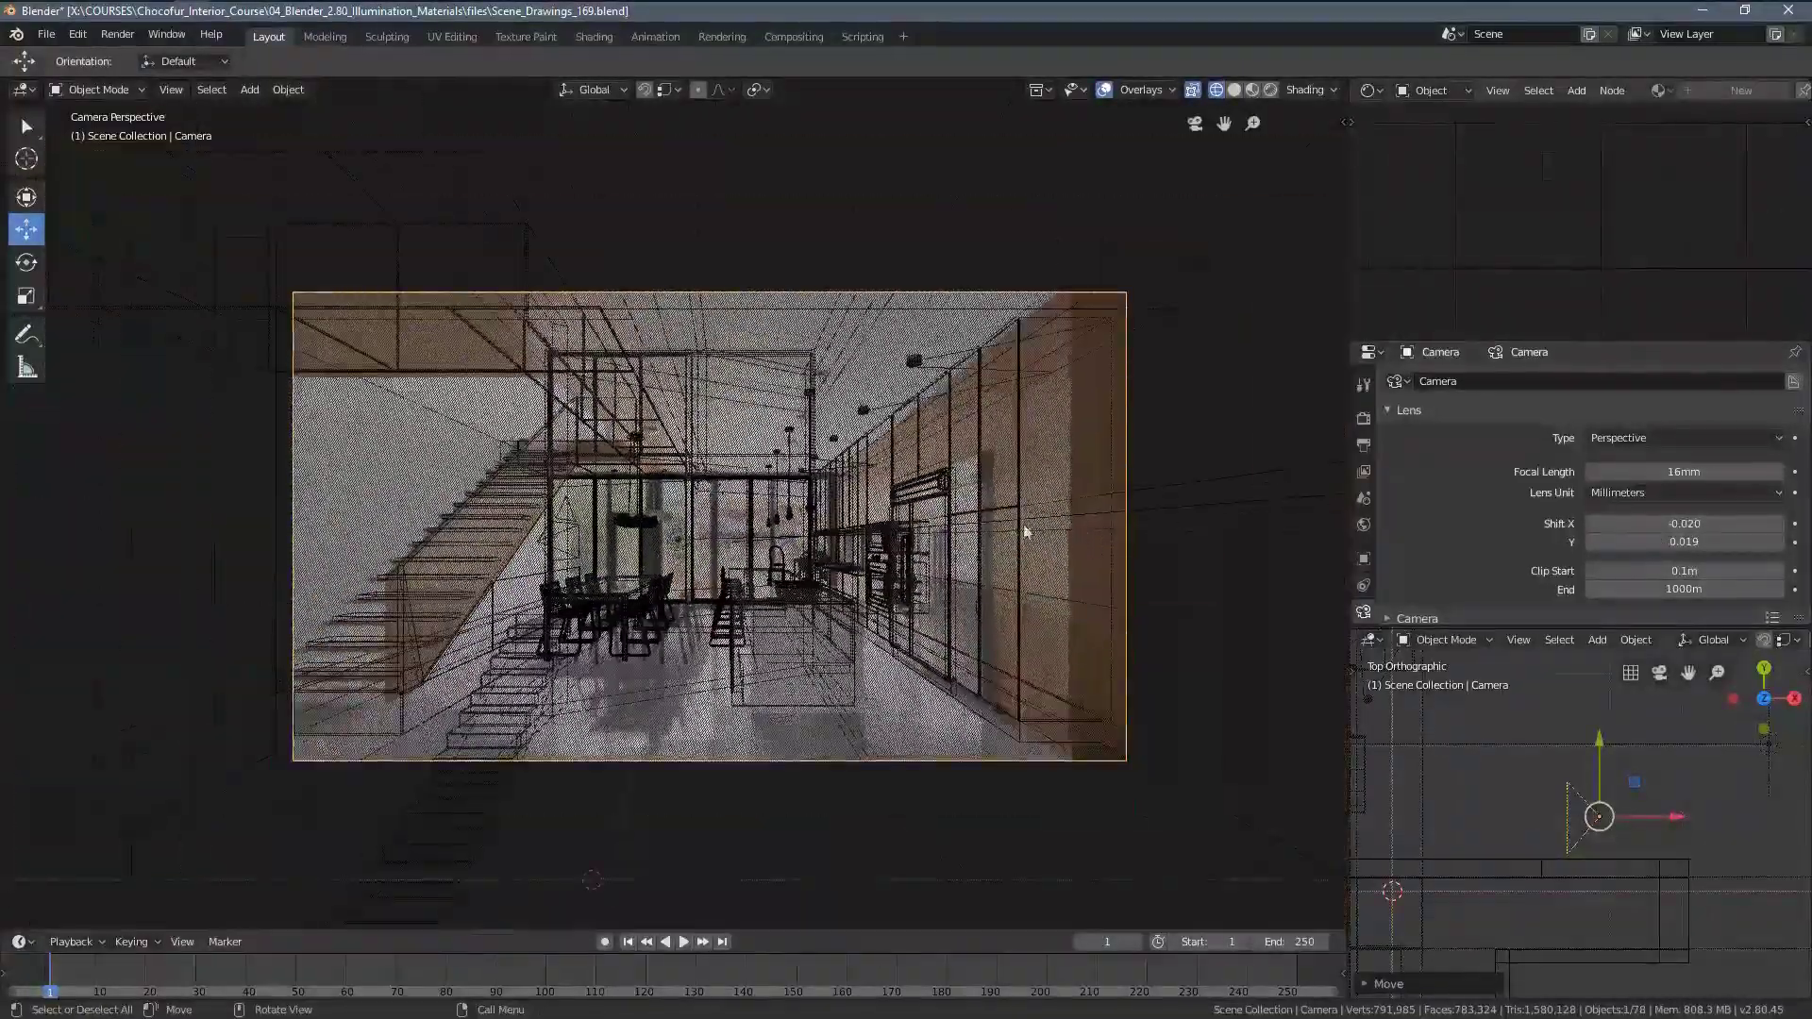
pyautogui.scroll(2, 1026, 531)
# Move the camera about 0.12 m forward along X, nudge it along Y, and set its lens shift to X -0.036 and Y 0.021.
pyautogui.press('g')
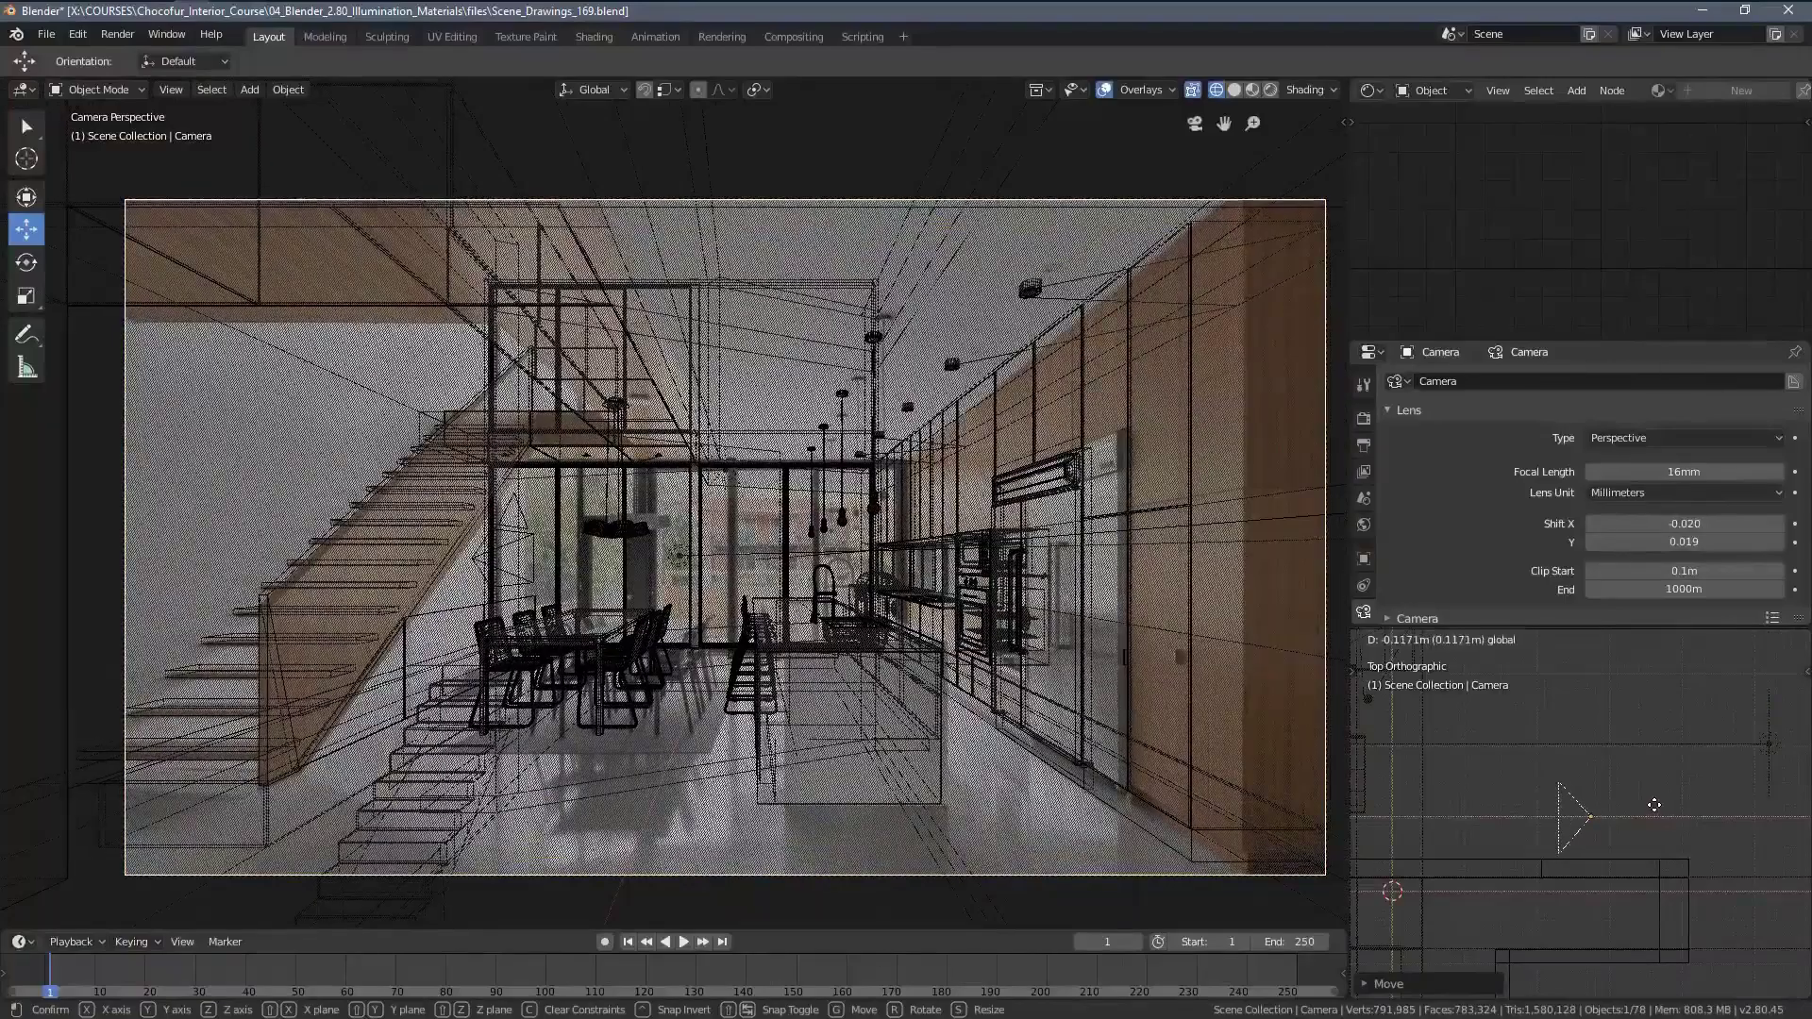
pyautogui.click(1654, 804)
pyautogui.moveTo(1684, 524); pyautogui.dragTo(1671, 524)
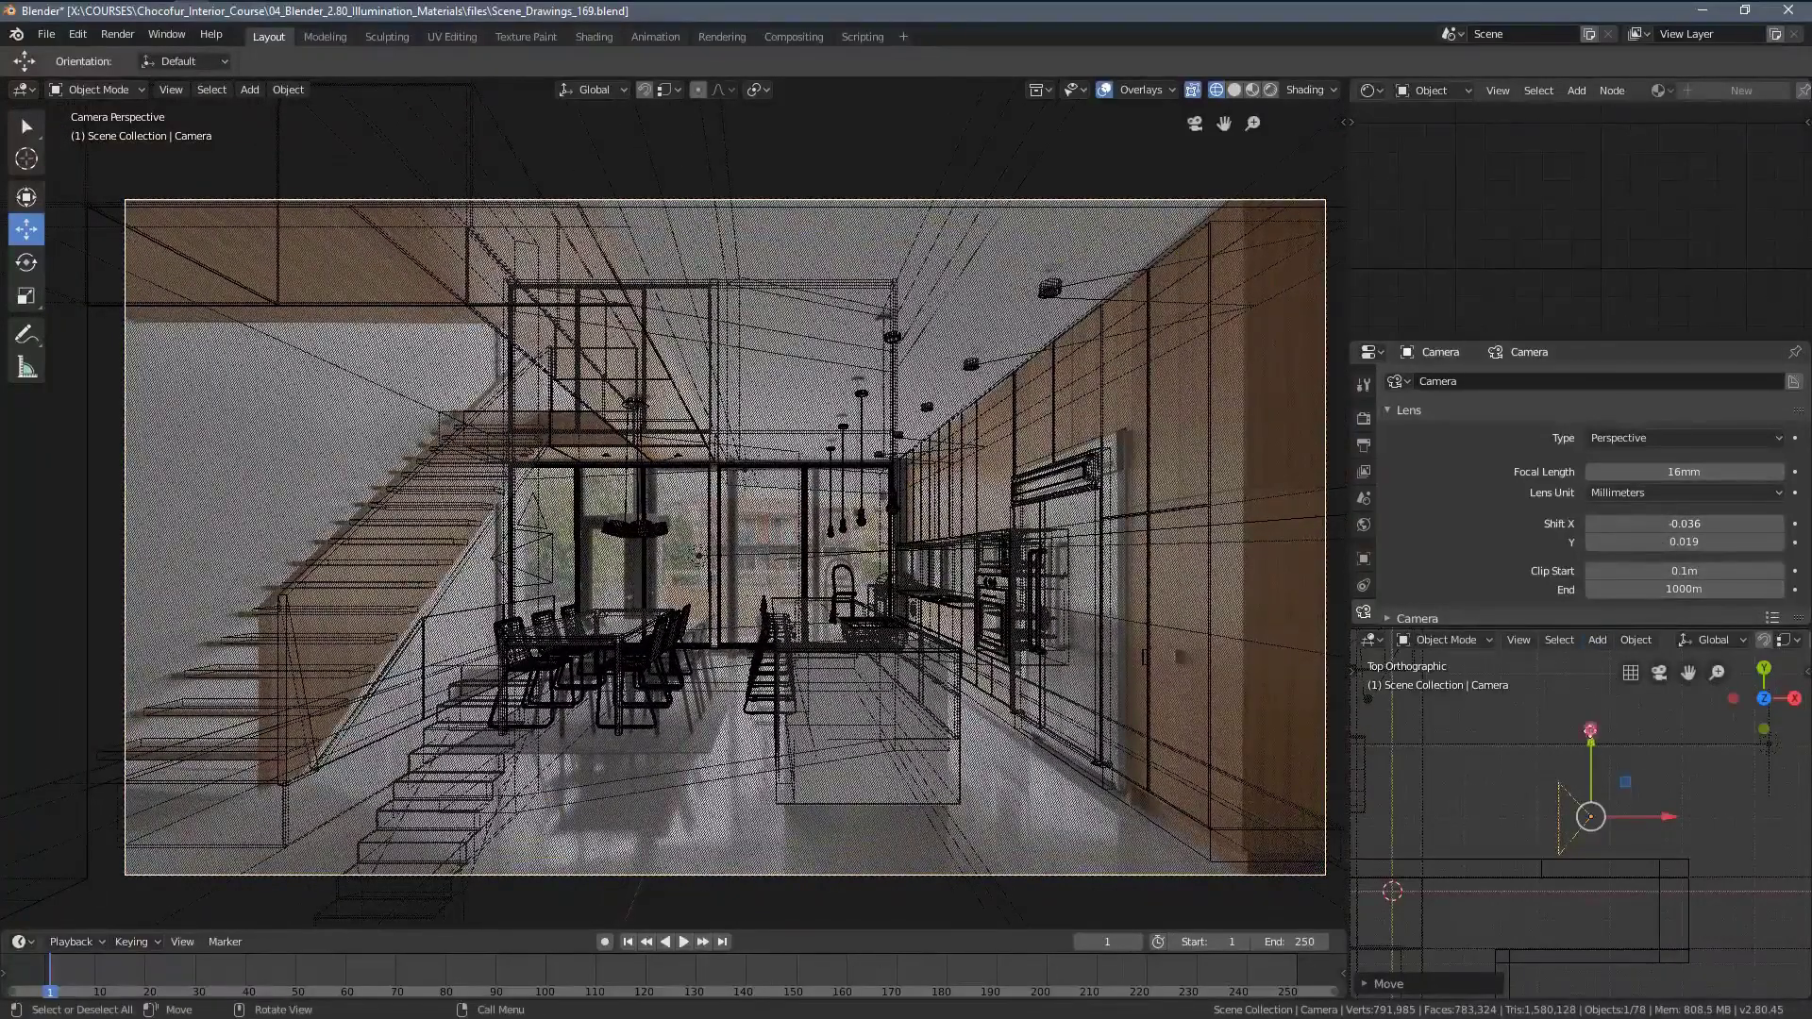
pyautogui.keyDown('shift'); pyautogui.moveTo(1590, 731); pyautogui.dragTo(1585, 679); pyautogui.keyUp('shift')
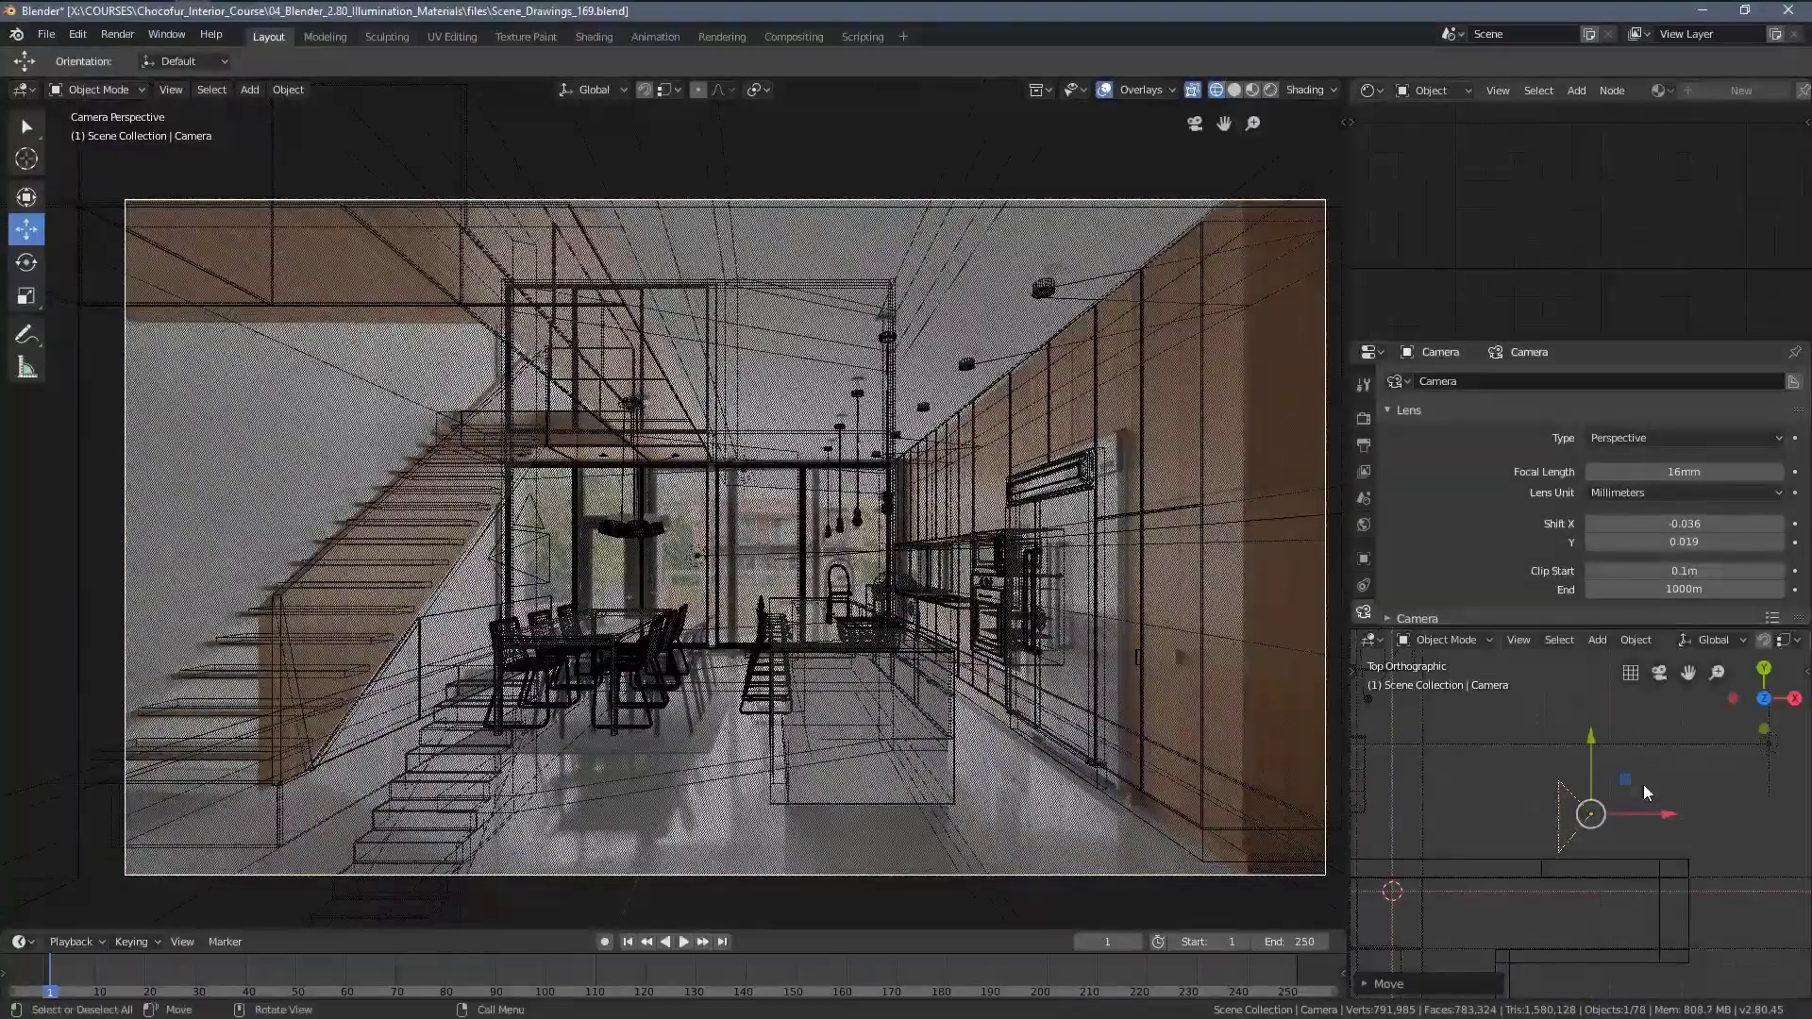
pyautogui.moveTo(1684, 541); pyautogui.dragTo(1686, 542)
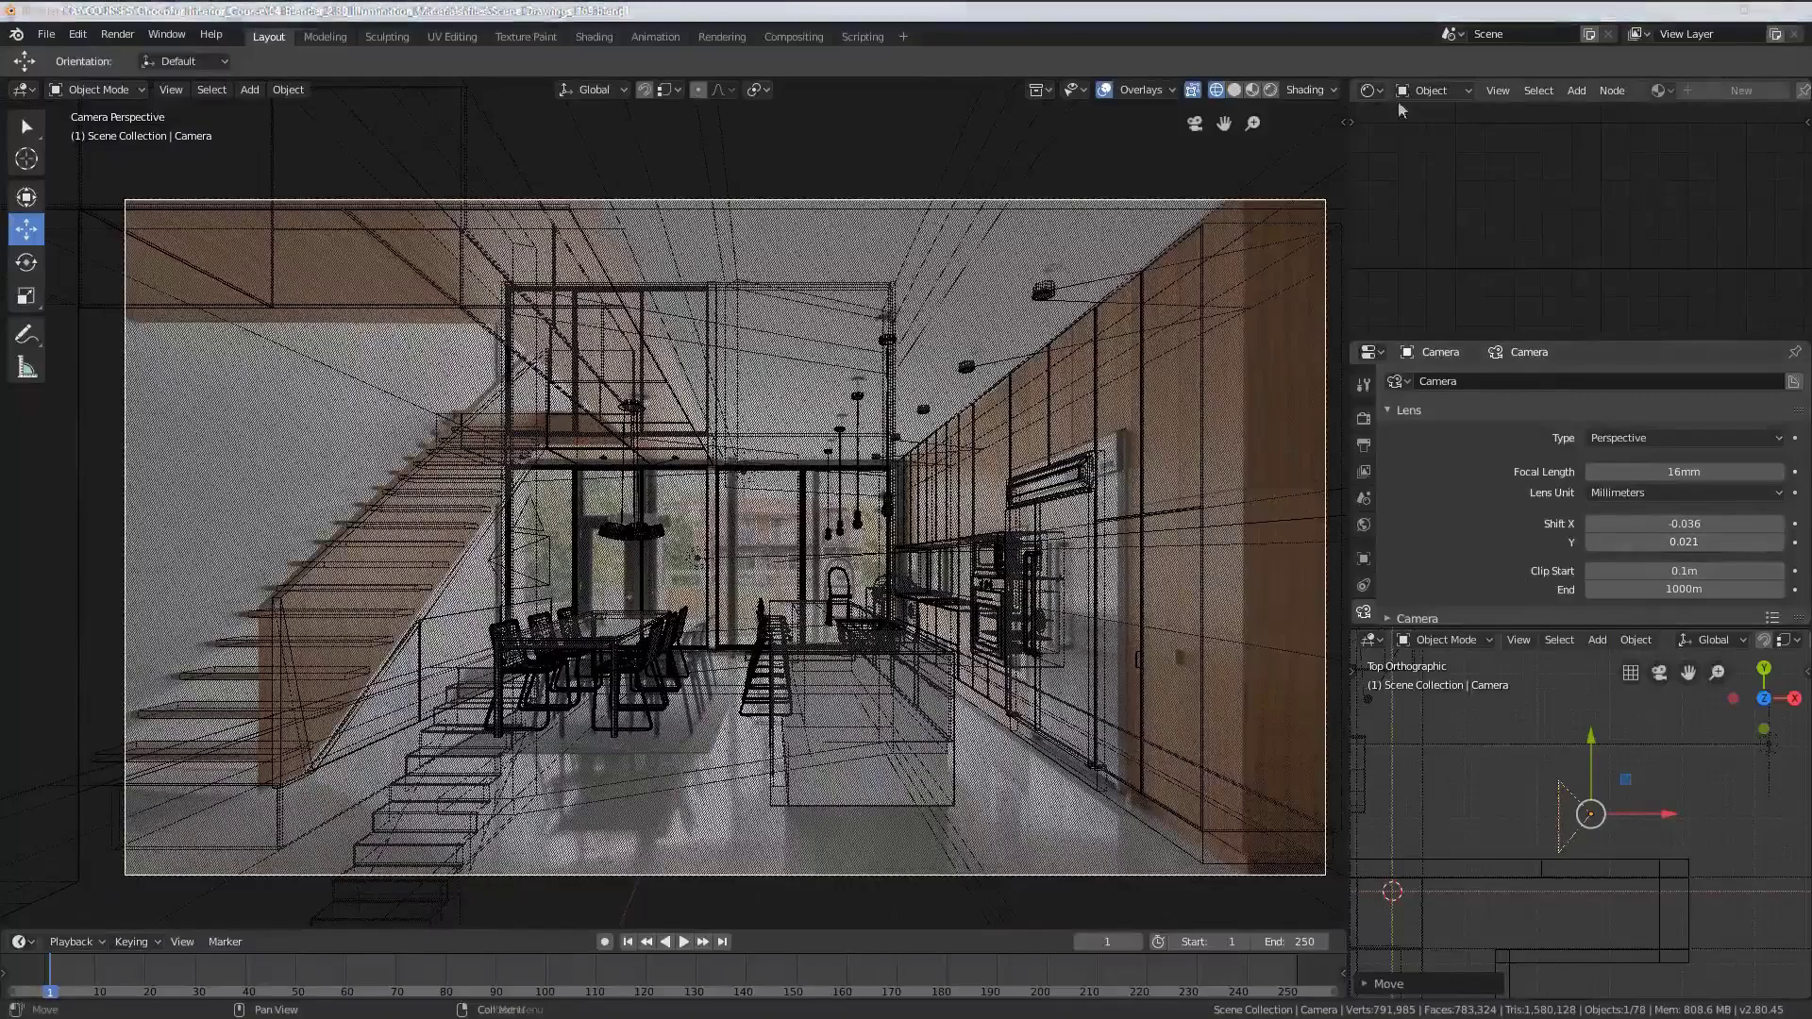
# Switch the camera view to rendered shading and limit the render to a region around the upper stairs, windows and dining table.
pyautogui.press('z')
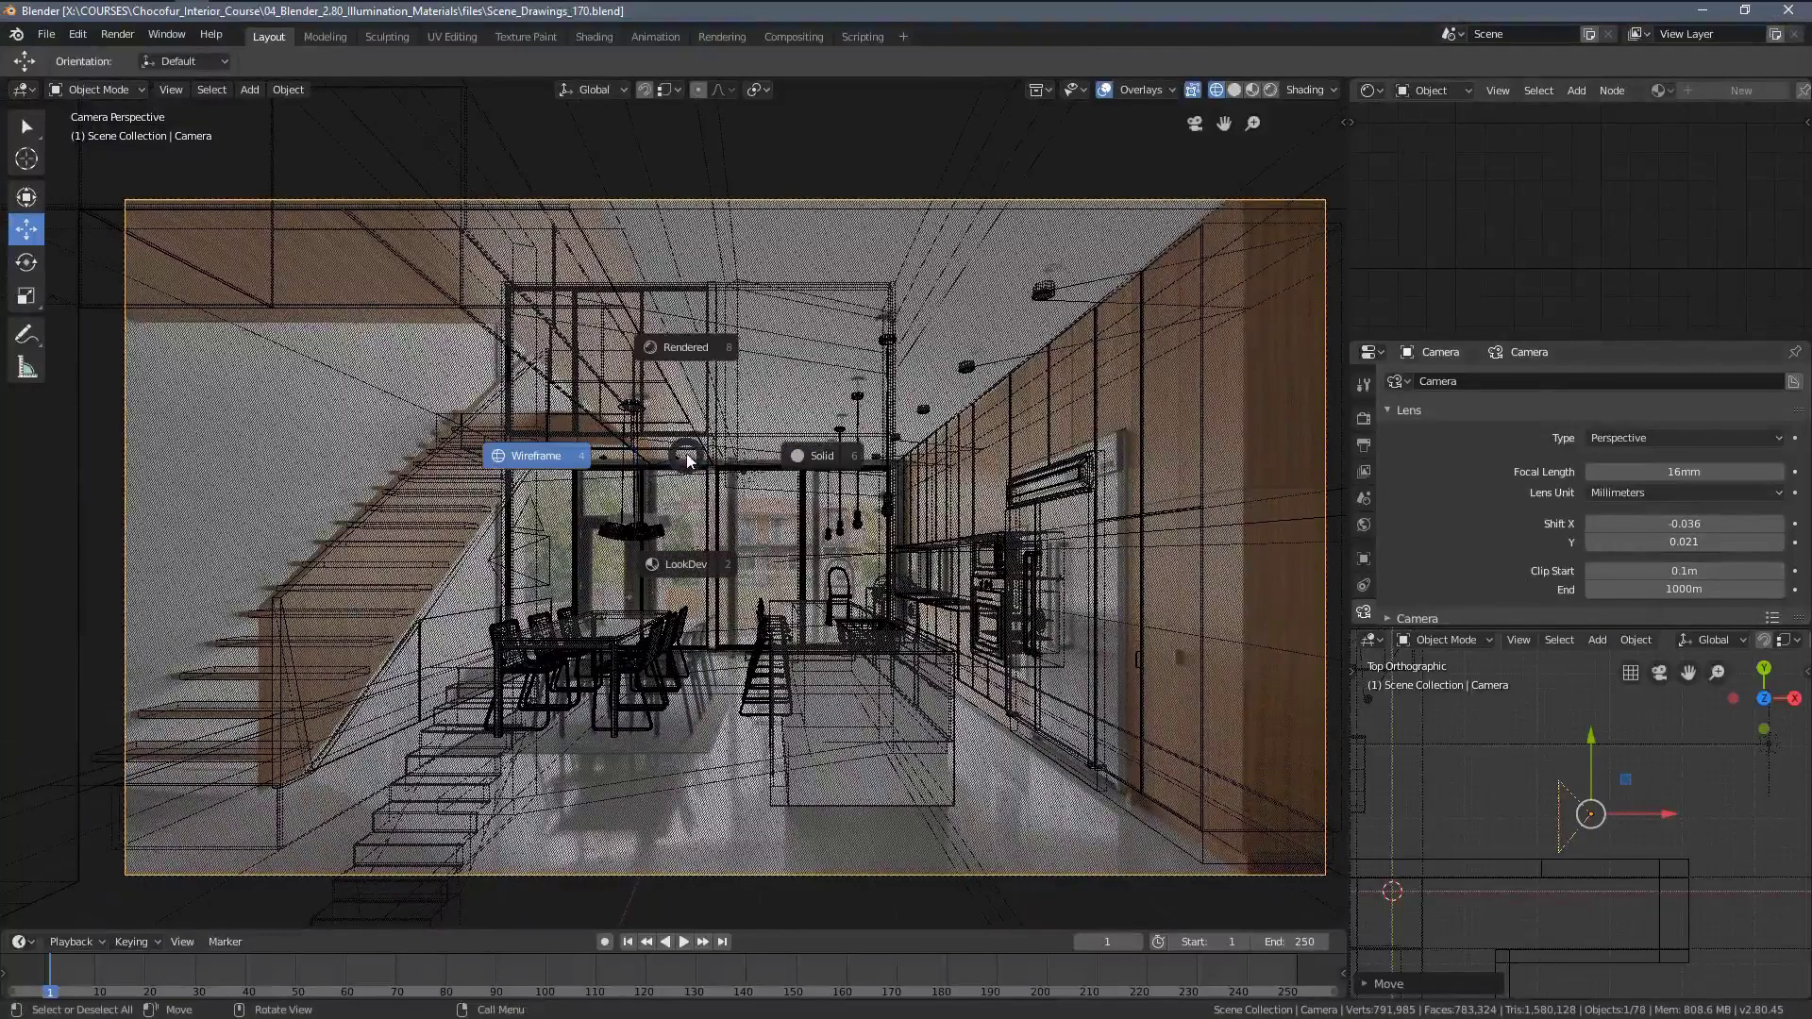
pyautogui.click(699, 370)
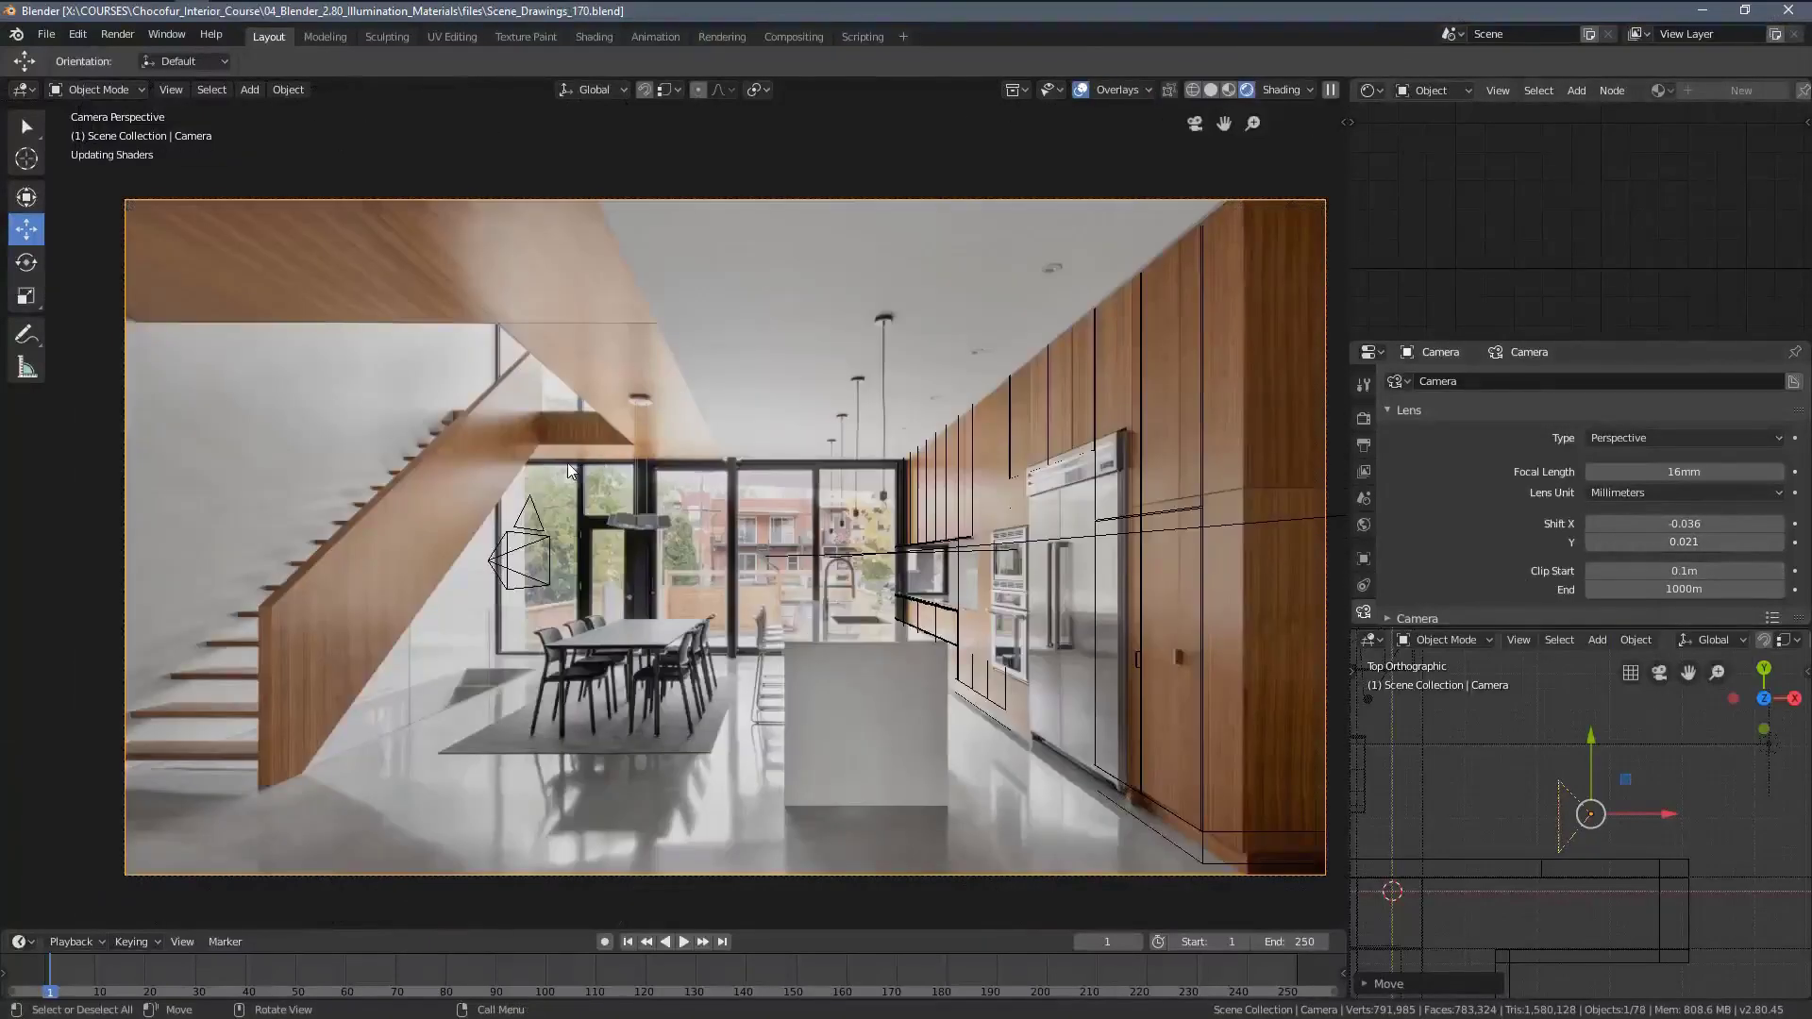
pyautogui.hotkey('ctrl', 'b')
pyautogui.moveTo(394, 303); pyautogui.dragTo(856, 714)
pyautogui.keyDown('shift'); pyautogui.moveTo(612, 554); pyautogui.dragTo(616, 501, button='middle'); pyautogui.keyUp('shift')
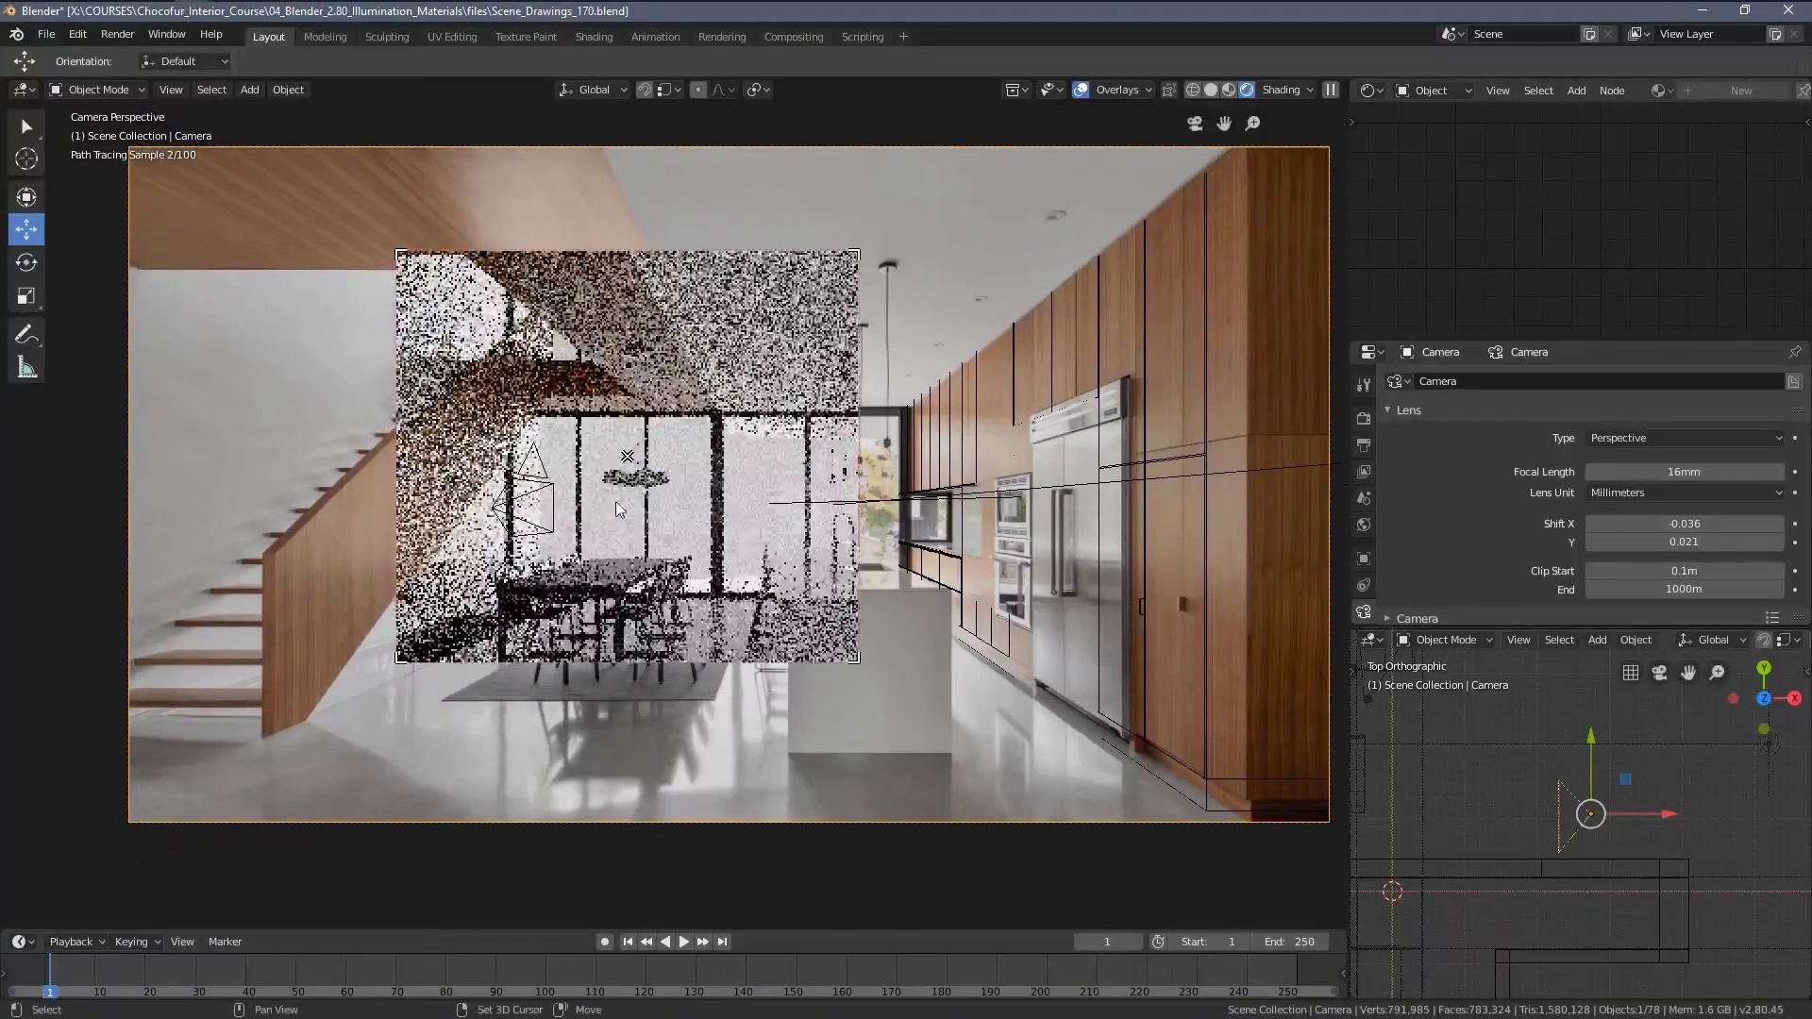
pyautogui.keyDown('shift'); pyautogui.moveTo(493, 573); pyautogui.dragTo(590, 543, button='middle'); pyautogui.keyUp('shift')
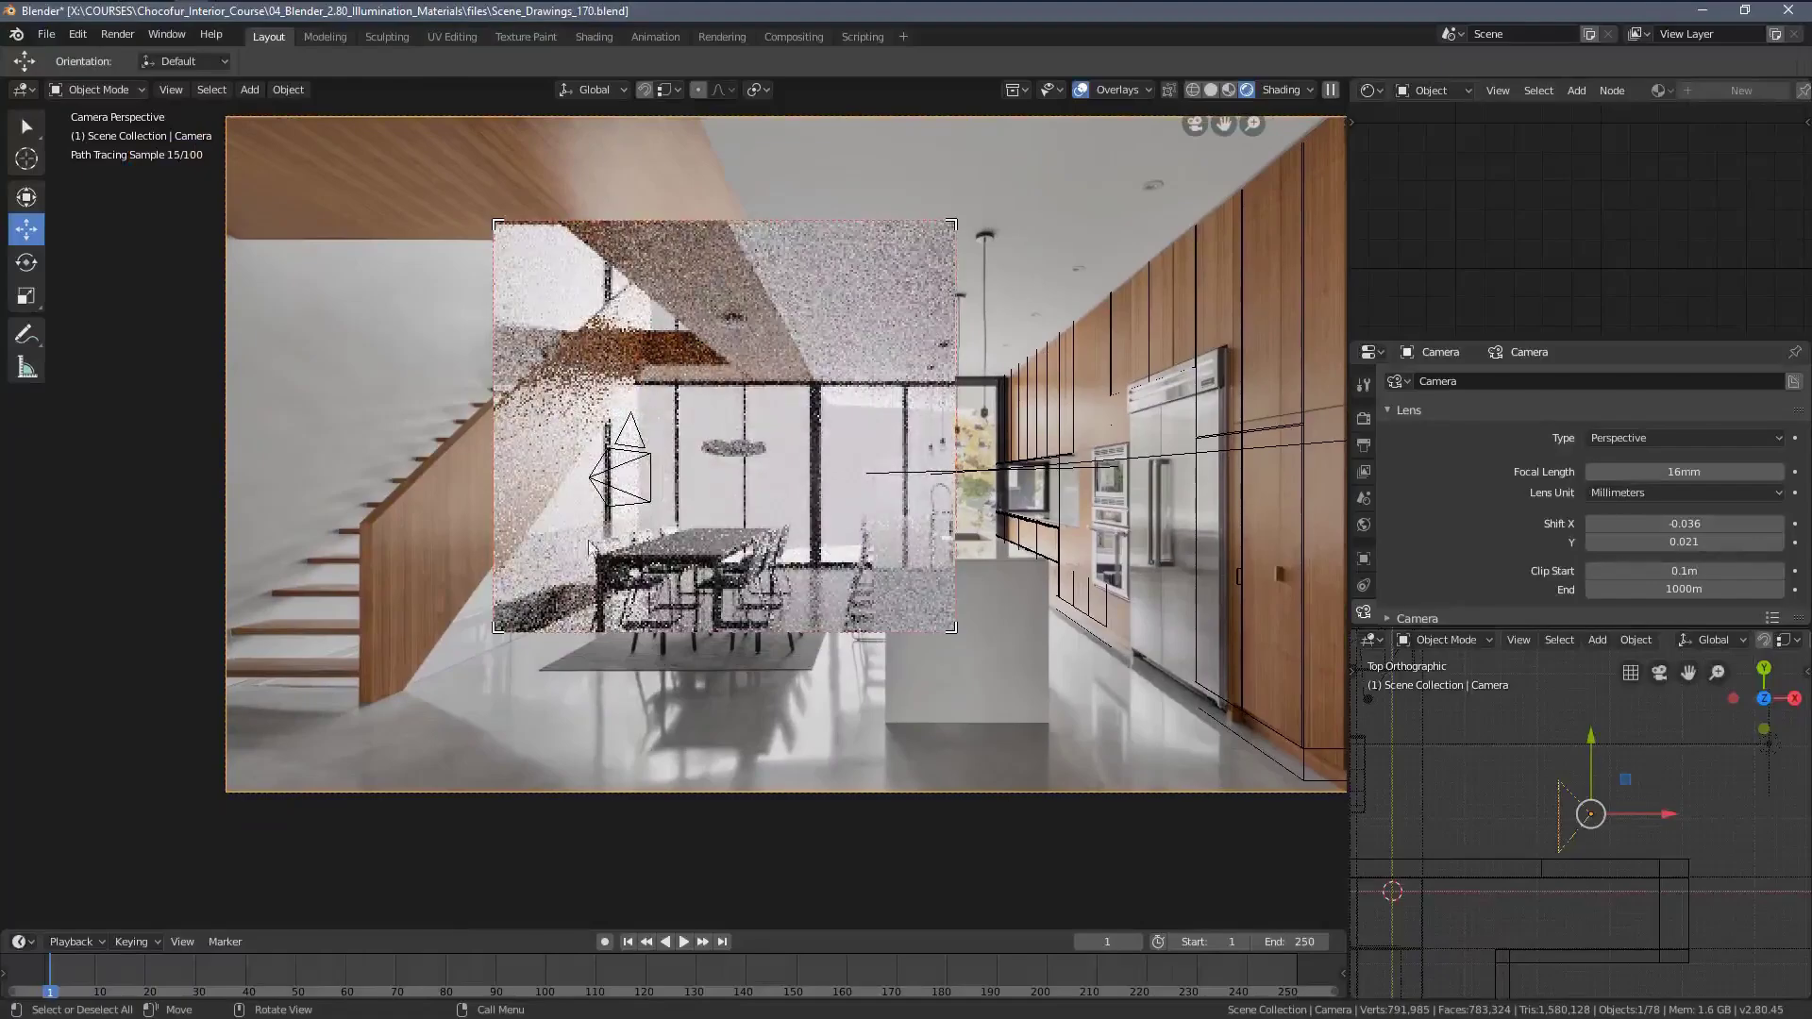
# Render successive regions over the dining table, kitchen island, windows, staircase and ceiling to compare them with the background photo.
pyautogui.hotkey('ctrl', 'b')
pyautogui.moveTo(524, 455); pyautogui.dragTo(1026, 793)
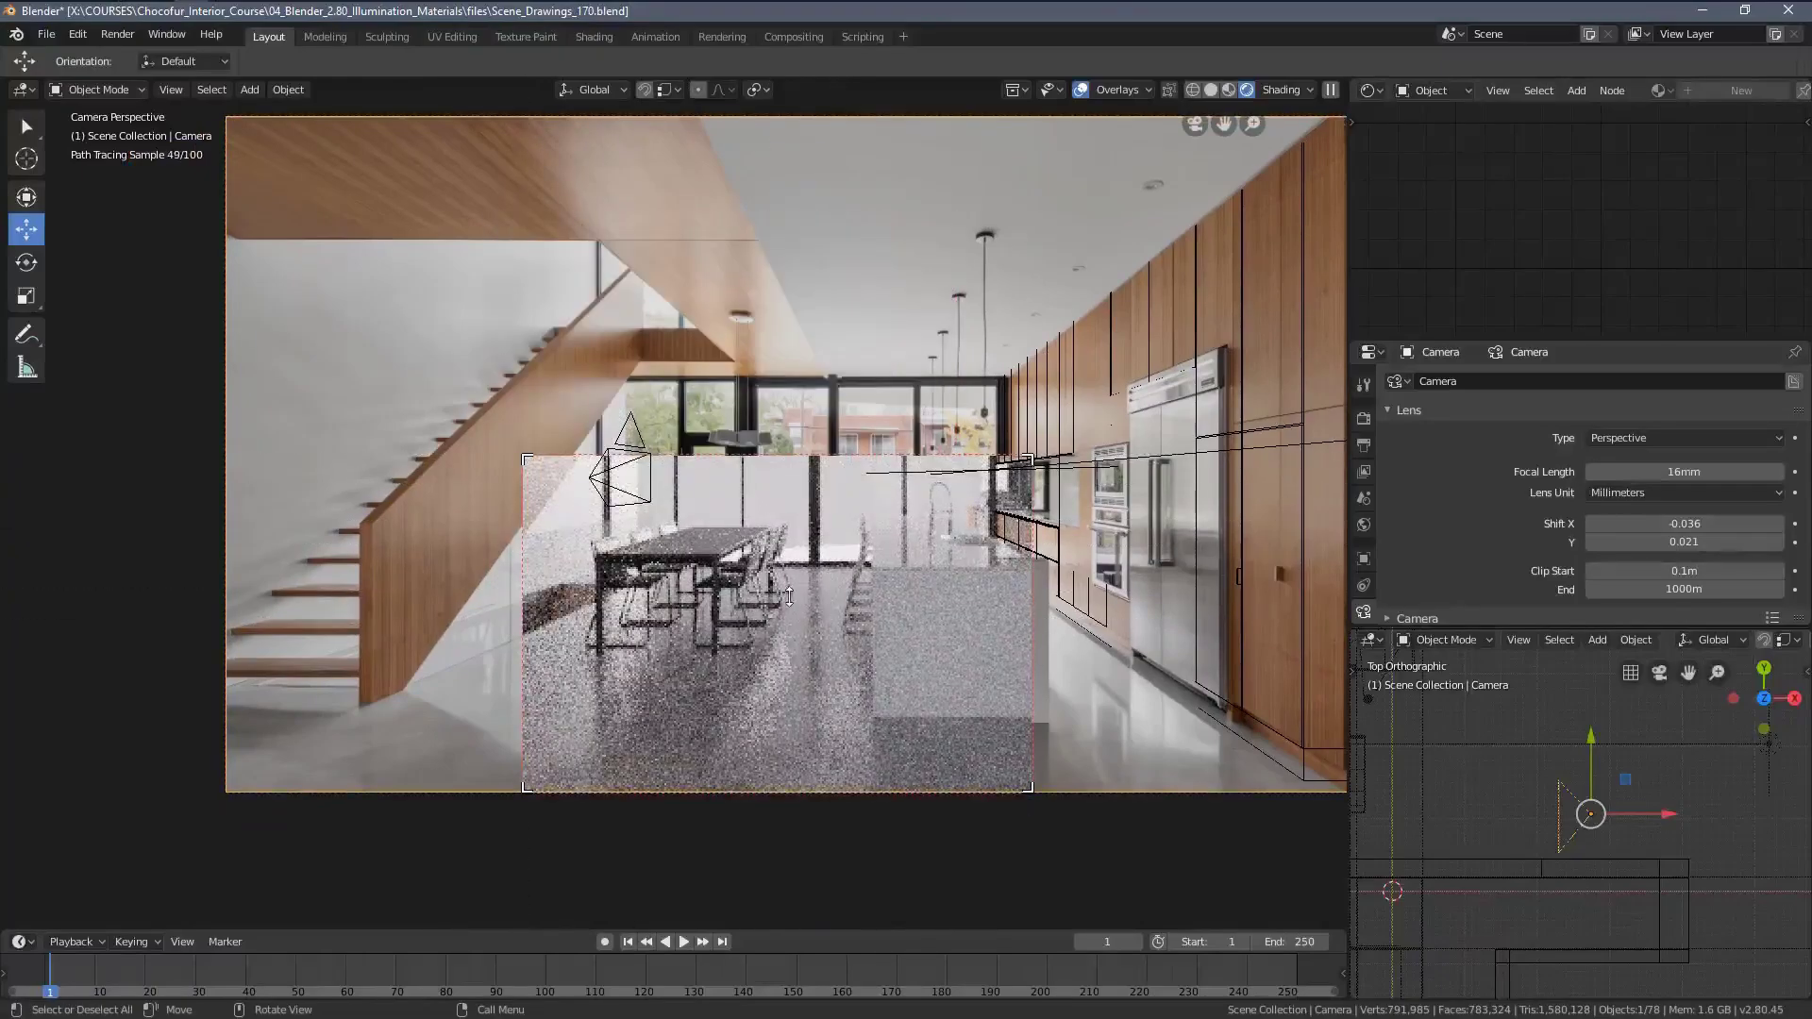
pyautogui.hotkey('ctrl', 'b')
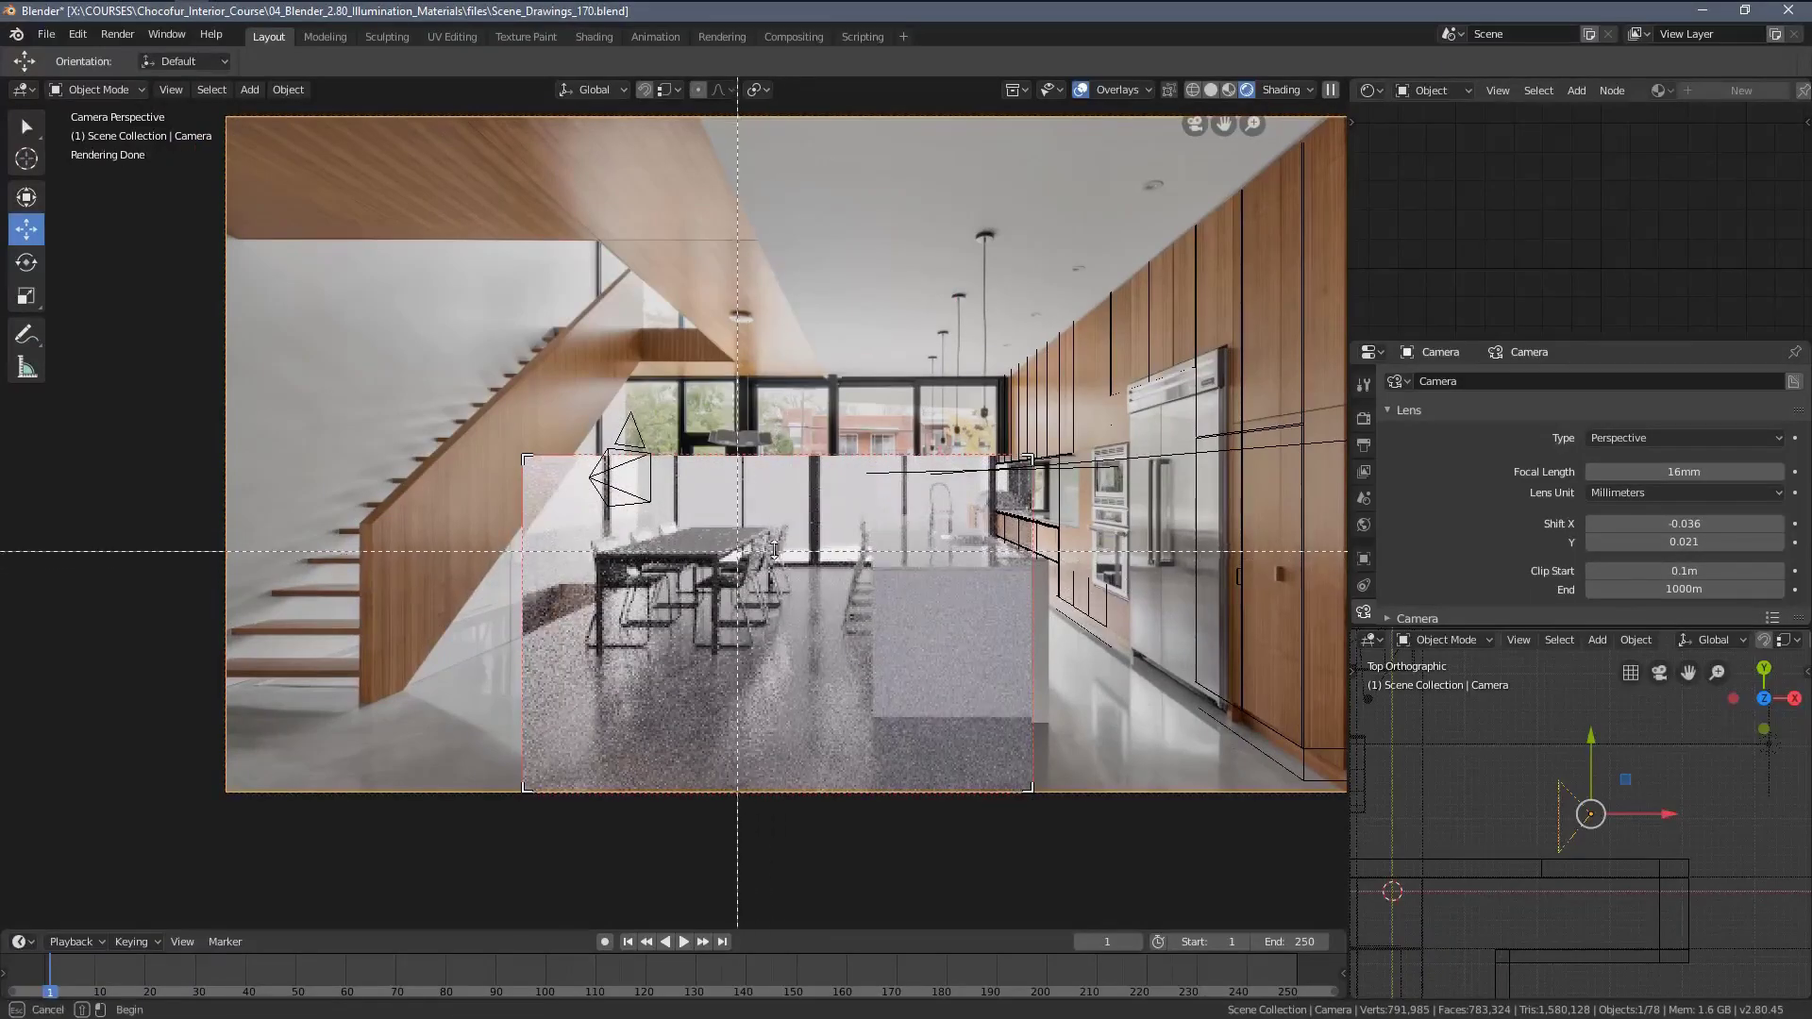
pyautogui.moveTo(638, 320); pyautogui.dragTo(979, 702)
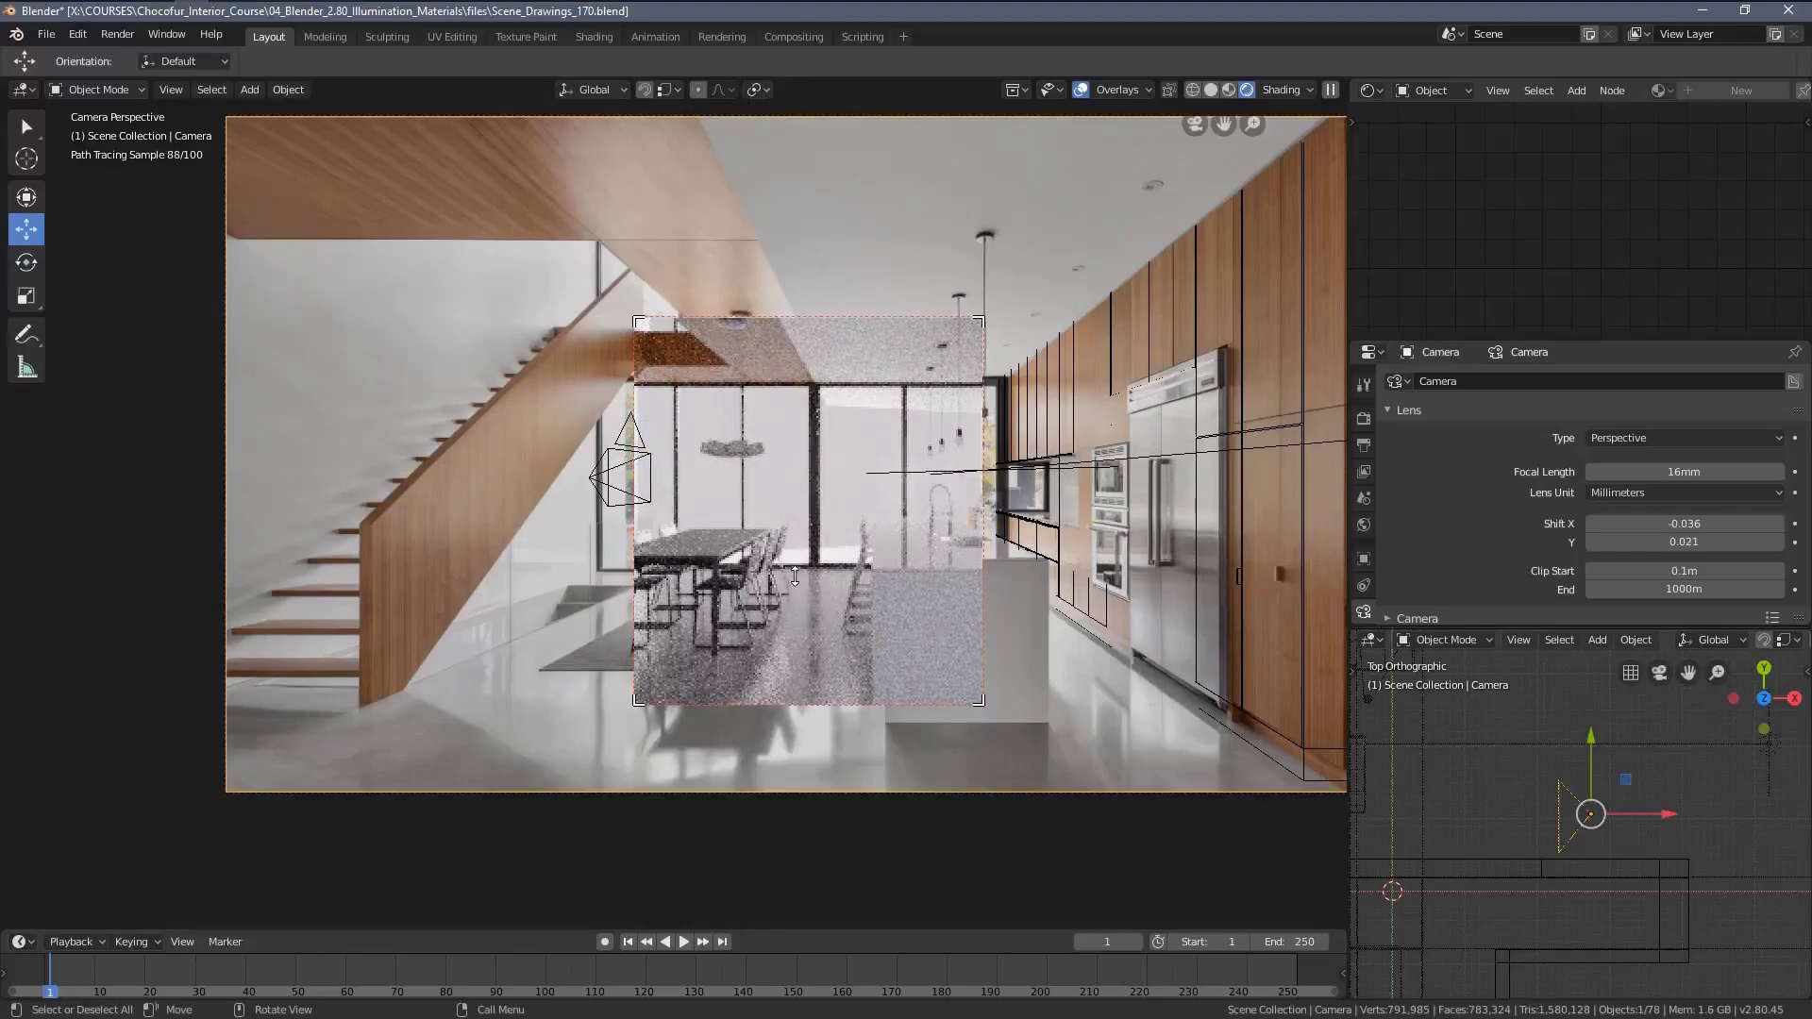
pyautogui.hotkey('ctrl', 'b')
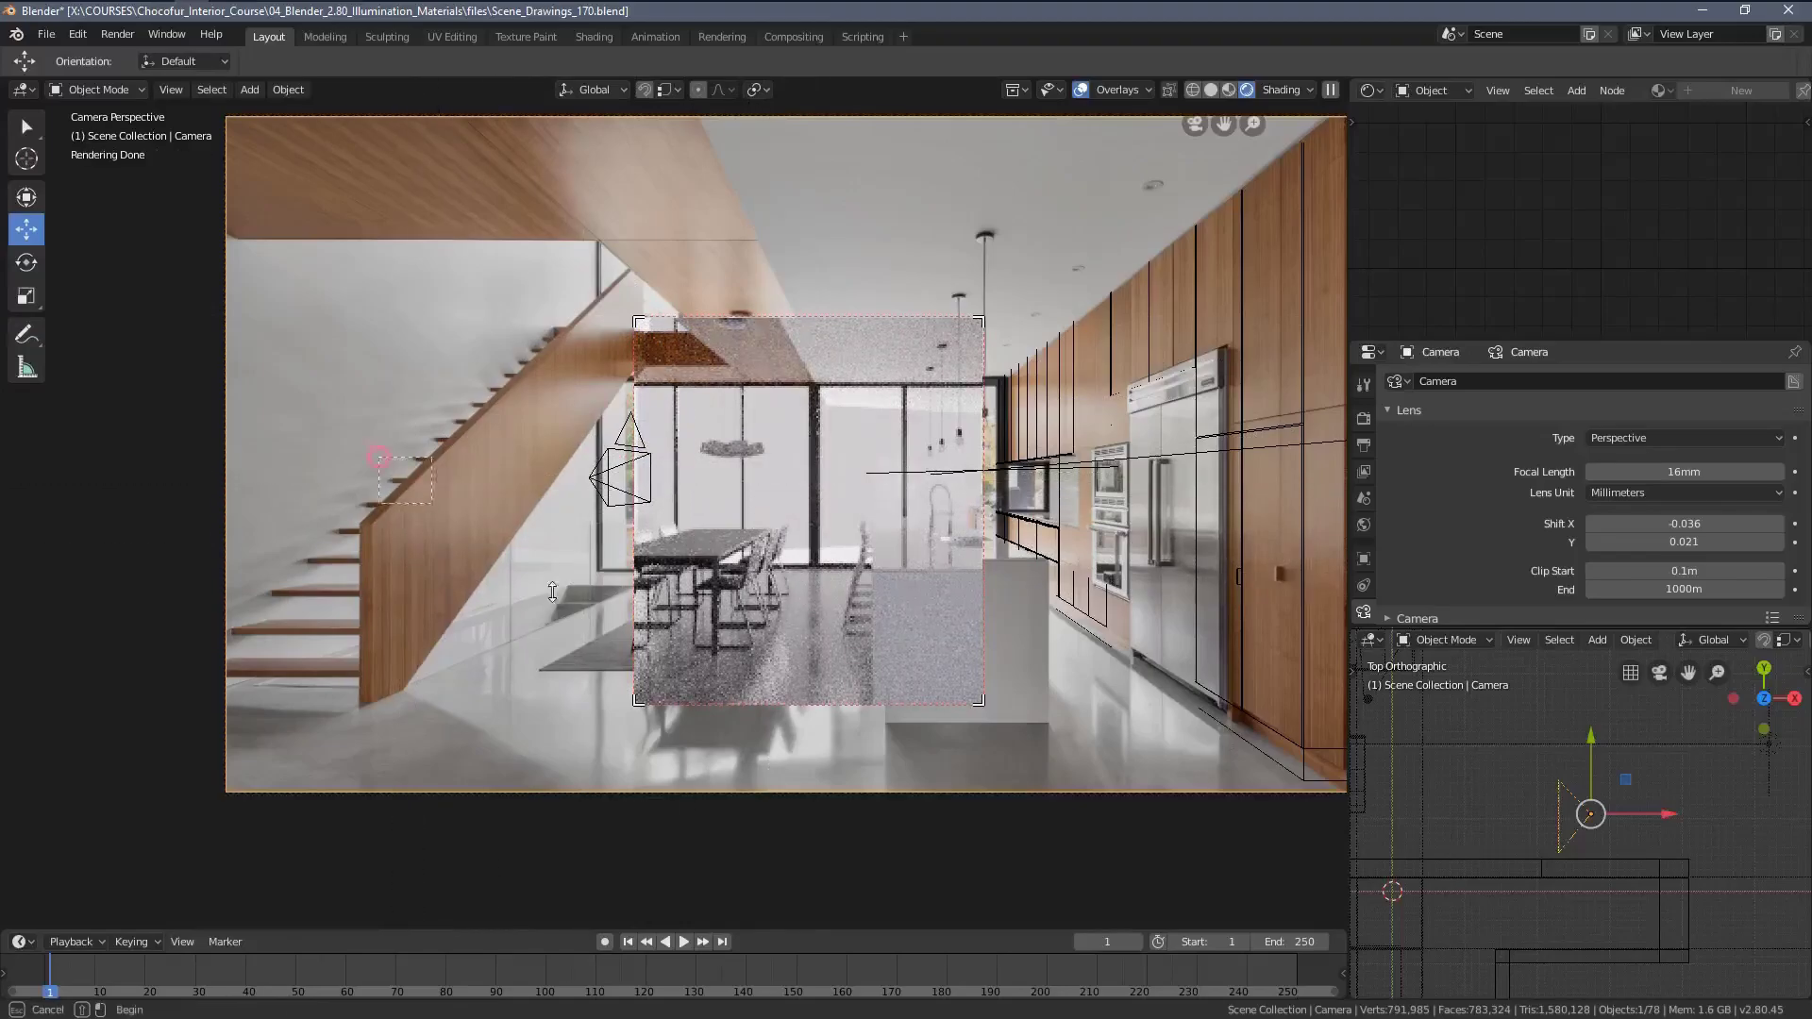
pyautogui.moveTo(378, 458)
pyautogui.mouseDown()
pyautogui.moveTo(693, 798)
pyautogui.moveTo(668, 798)
pyautogui.mouseUp()
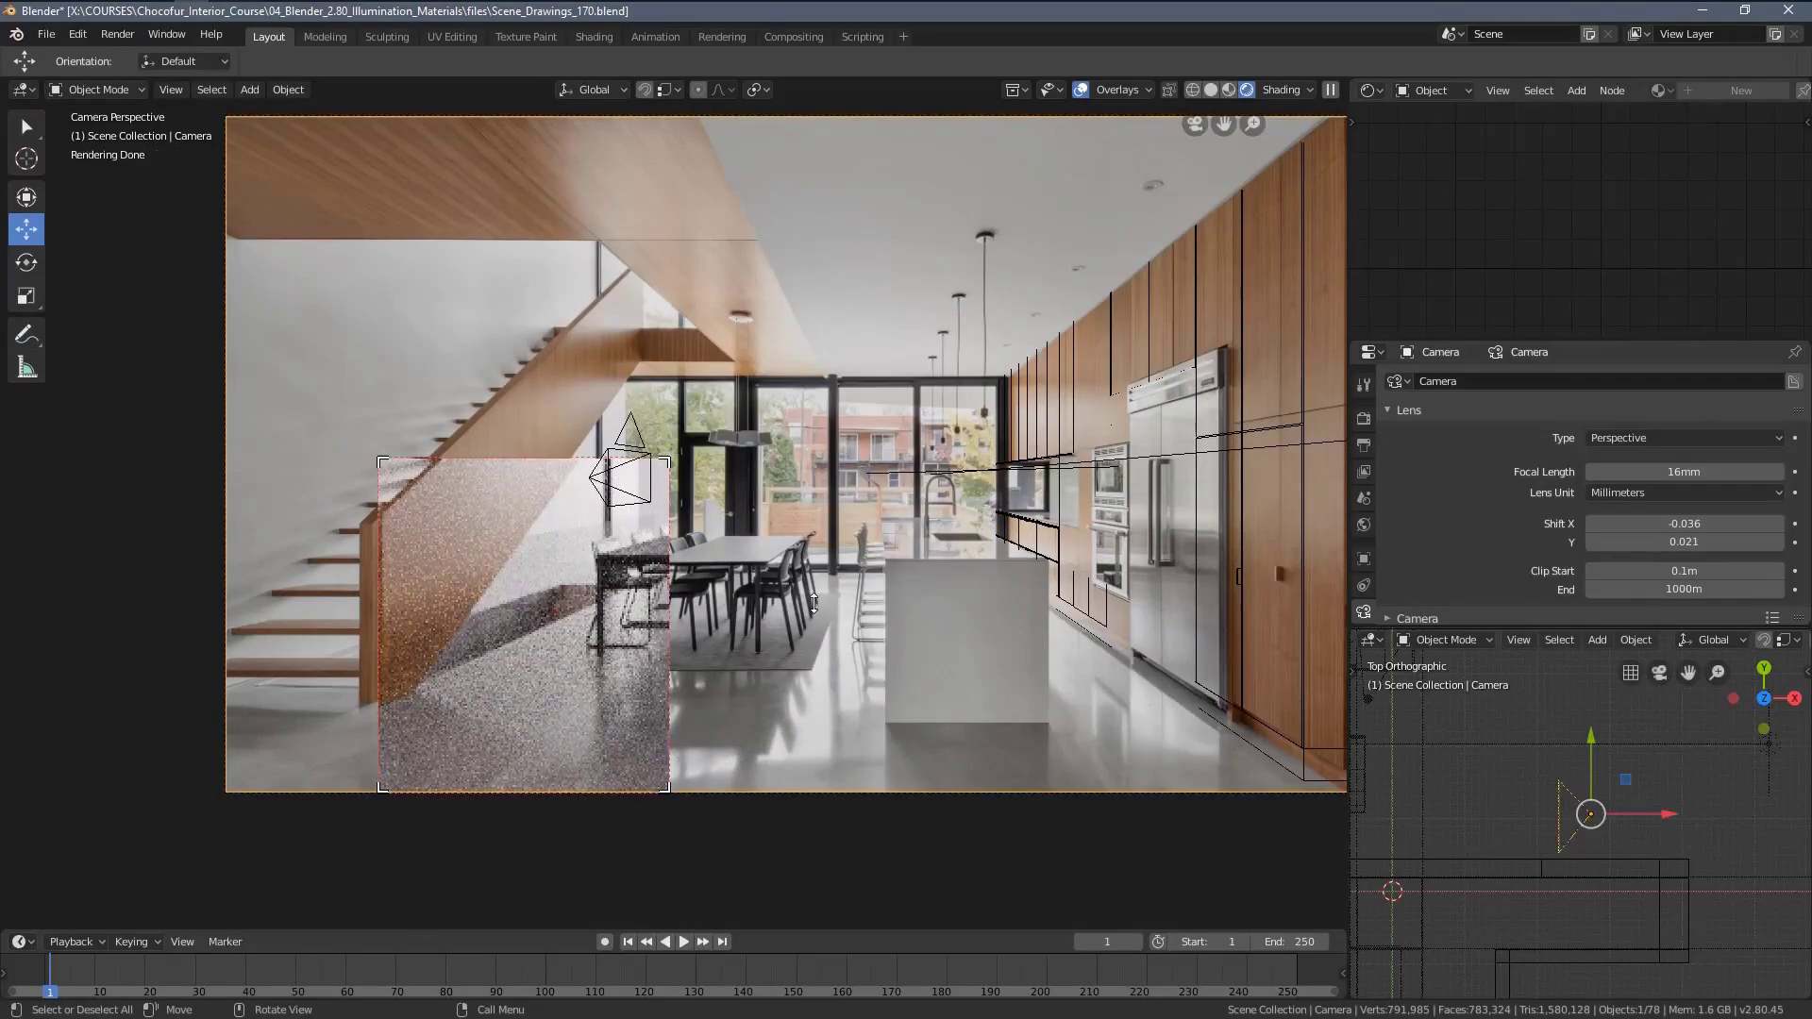
pyautogui.hotkey('ctrl', 'b')
pyautogui.moveTo(472, 492)
pyautogui.mouseDown()
pyautogui.moveTo(774, 585)
pyautogui.moveTo(793, 651)
pyautogui.moveTo(1147, 651)
pyautogui.mouseUp()
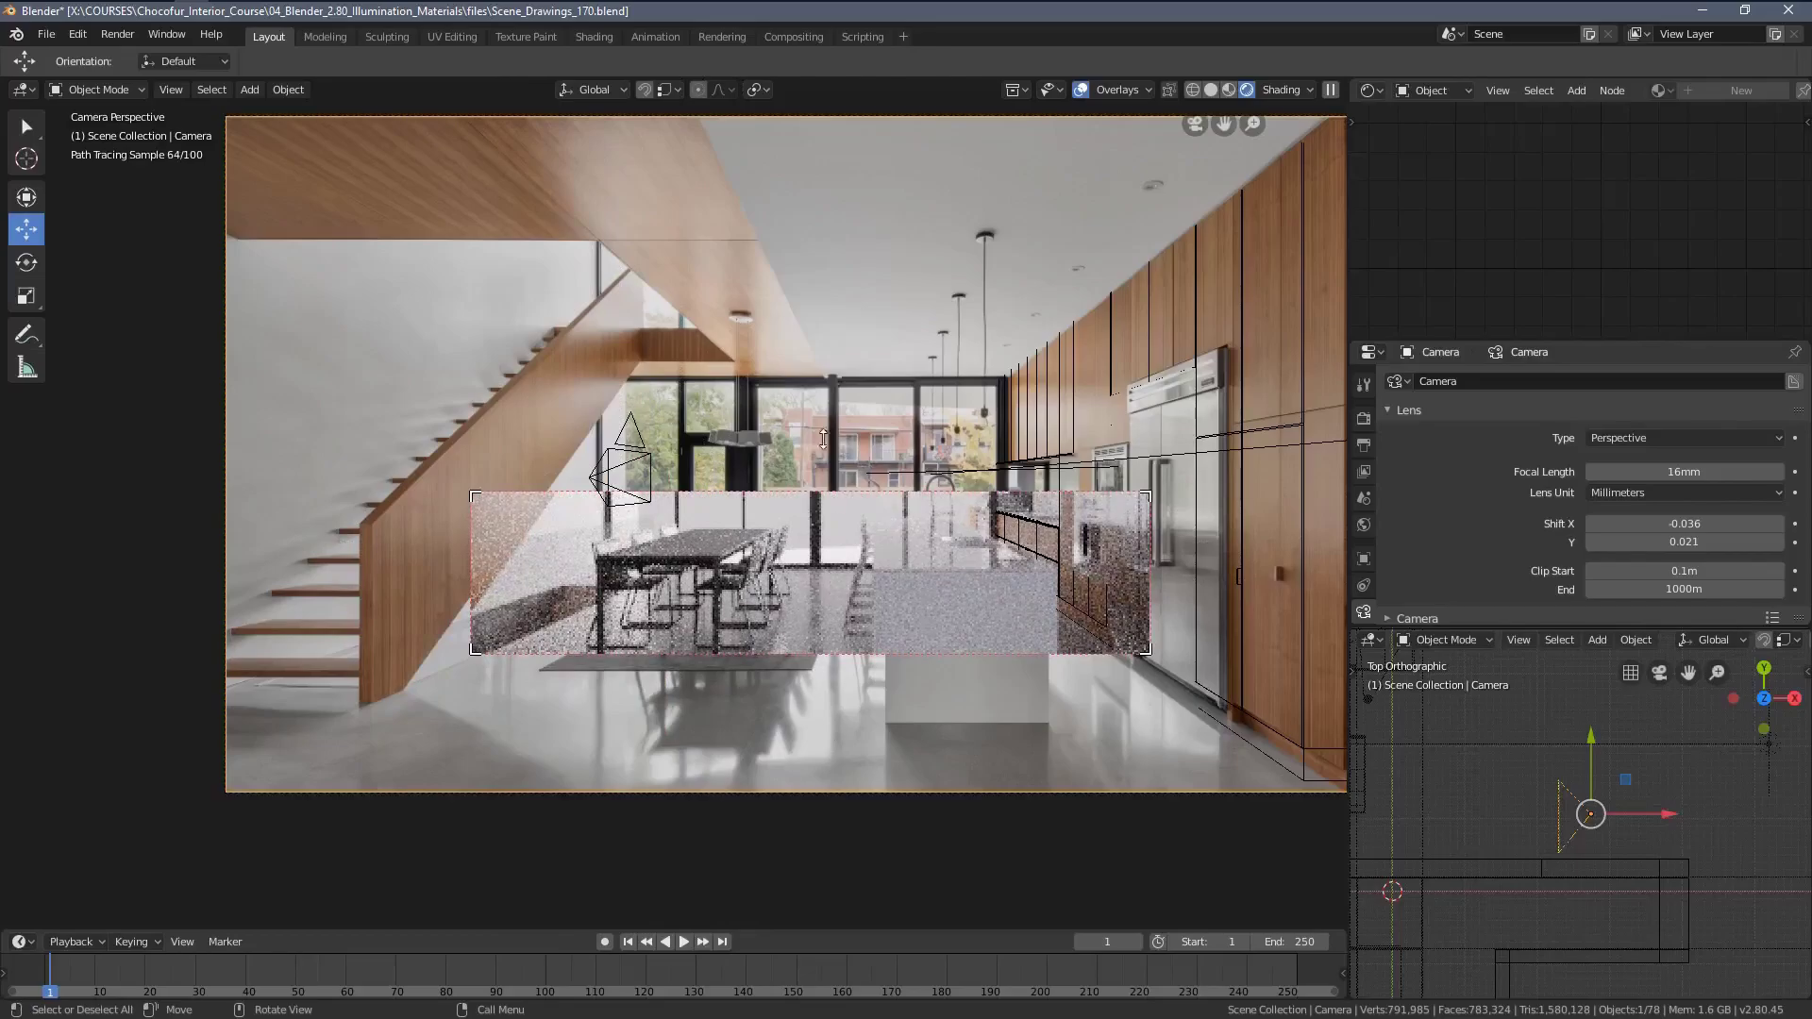
pyautogui.hotkey('ctrl', 'b')
pyautogui.moveTo(661, 311); pyautogui.dragTo(870, 613)
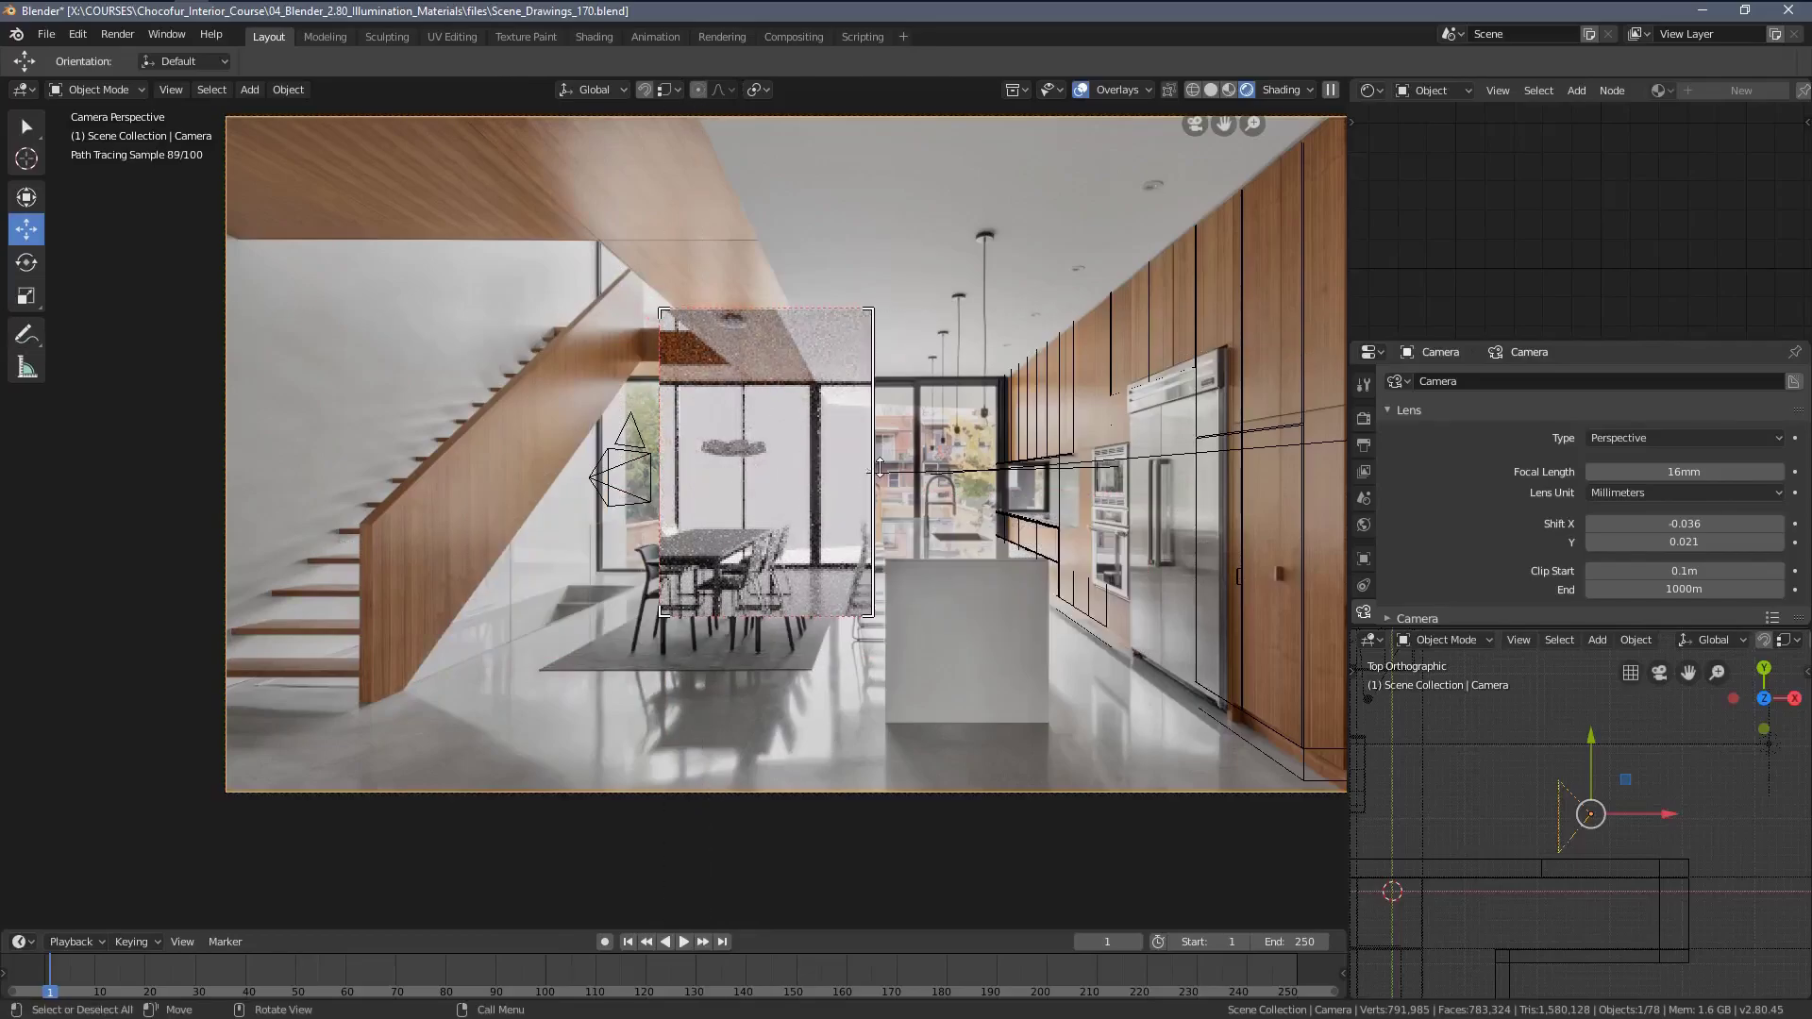
pyautogui.hotkey('ctrl', 'b')
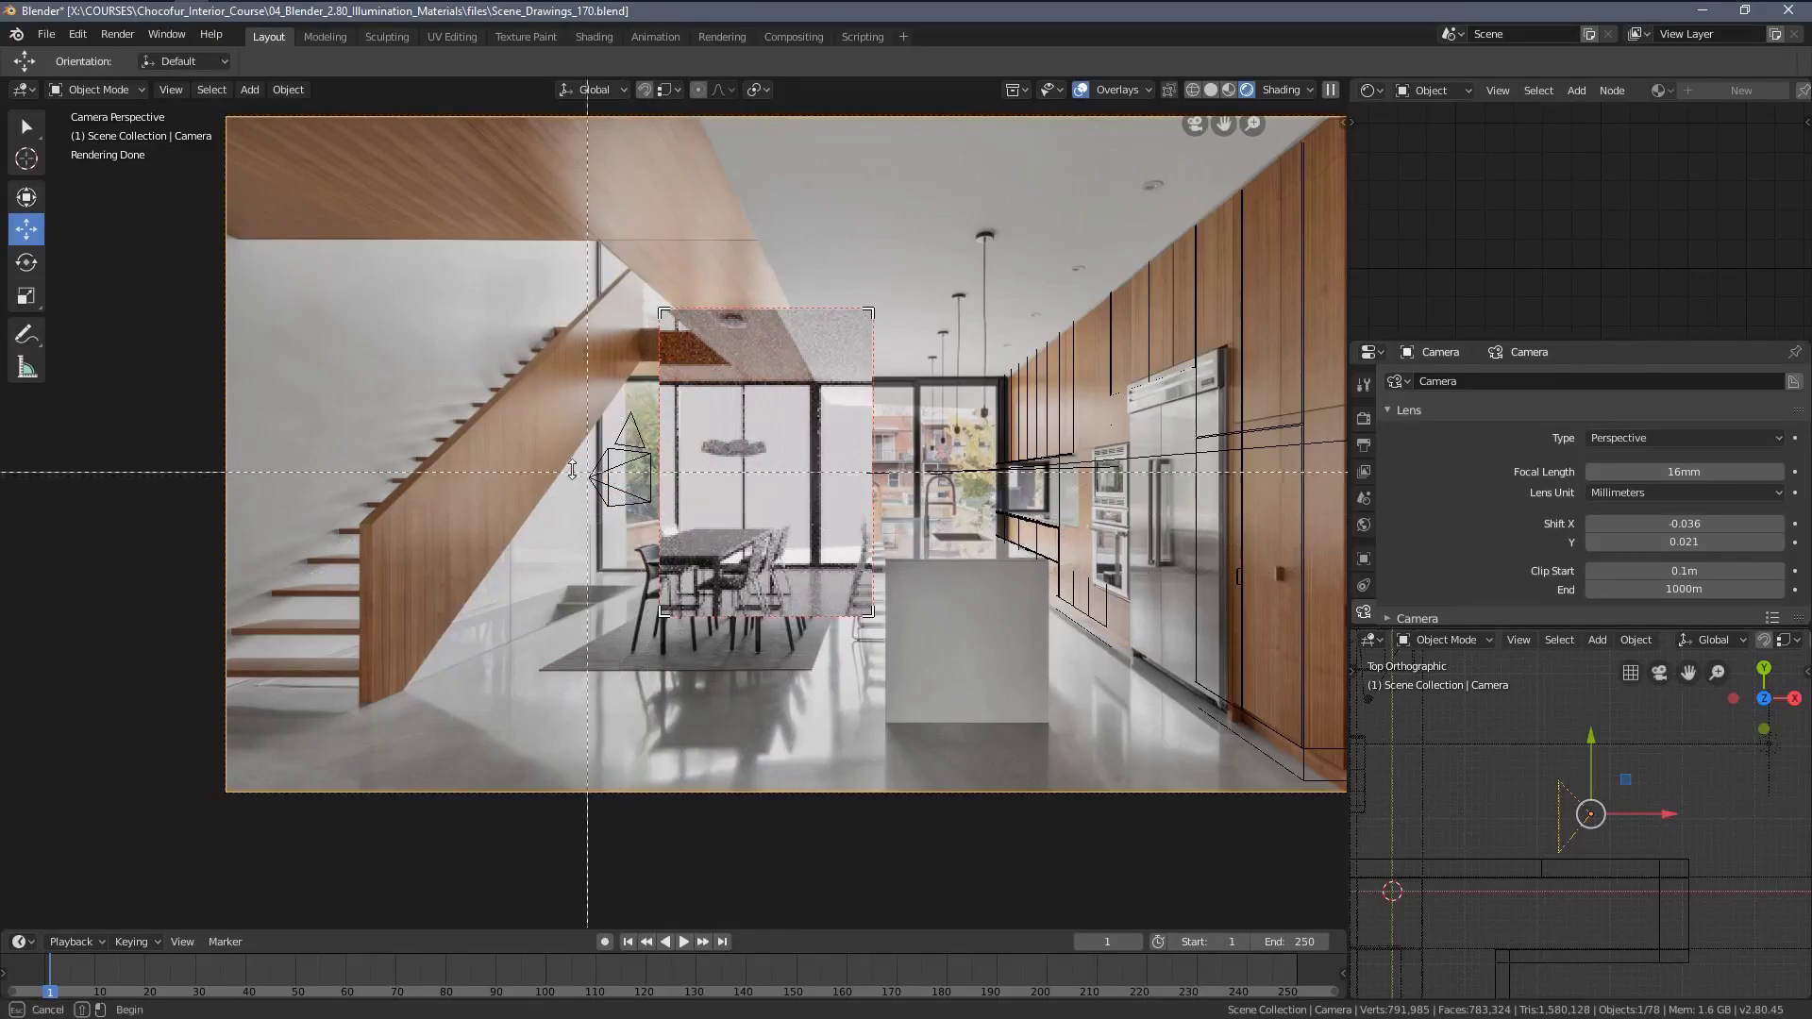
pyautogui.moveTo(572, 470)
pyautogui.mouseDown()
pyautogui.moveTo(755, 698)
pyautogui.moveTo(1200, 837)
pyautogui.mouseUp()
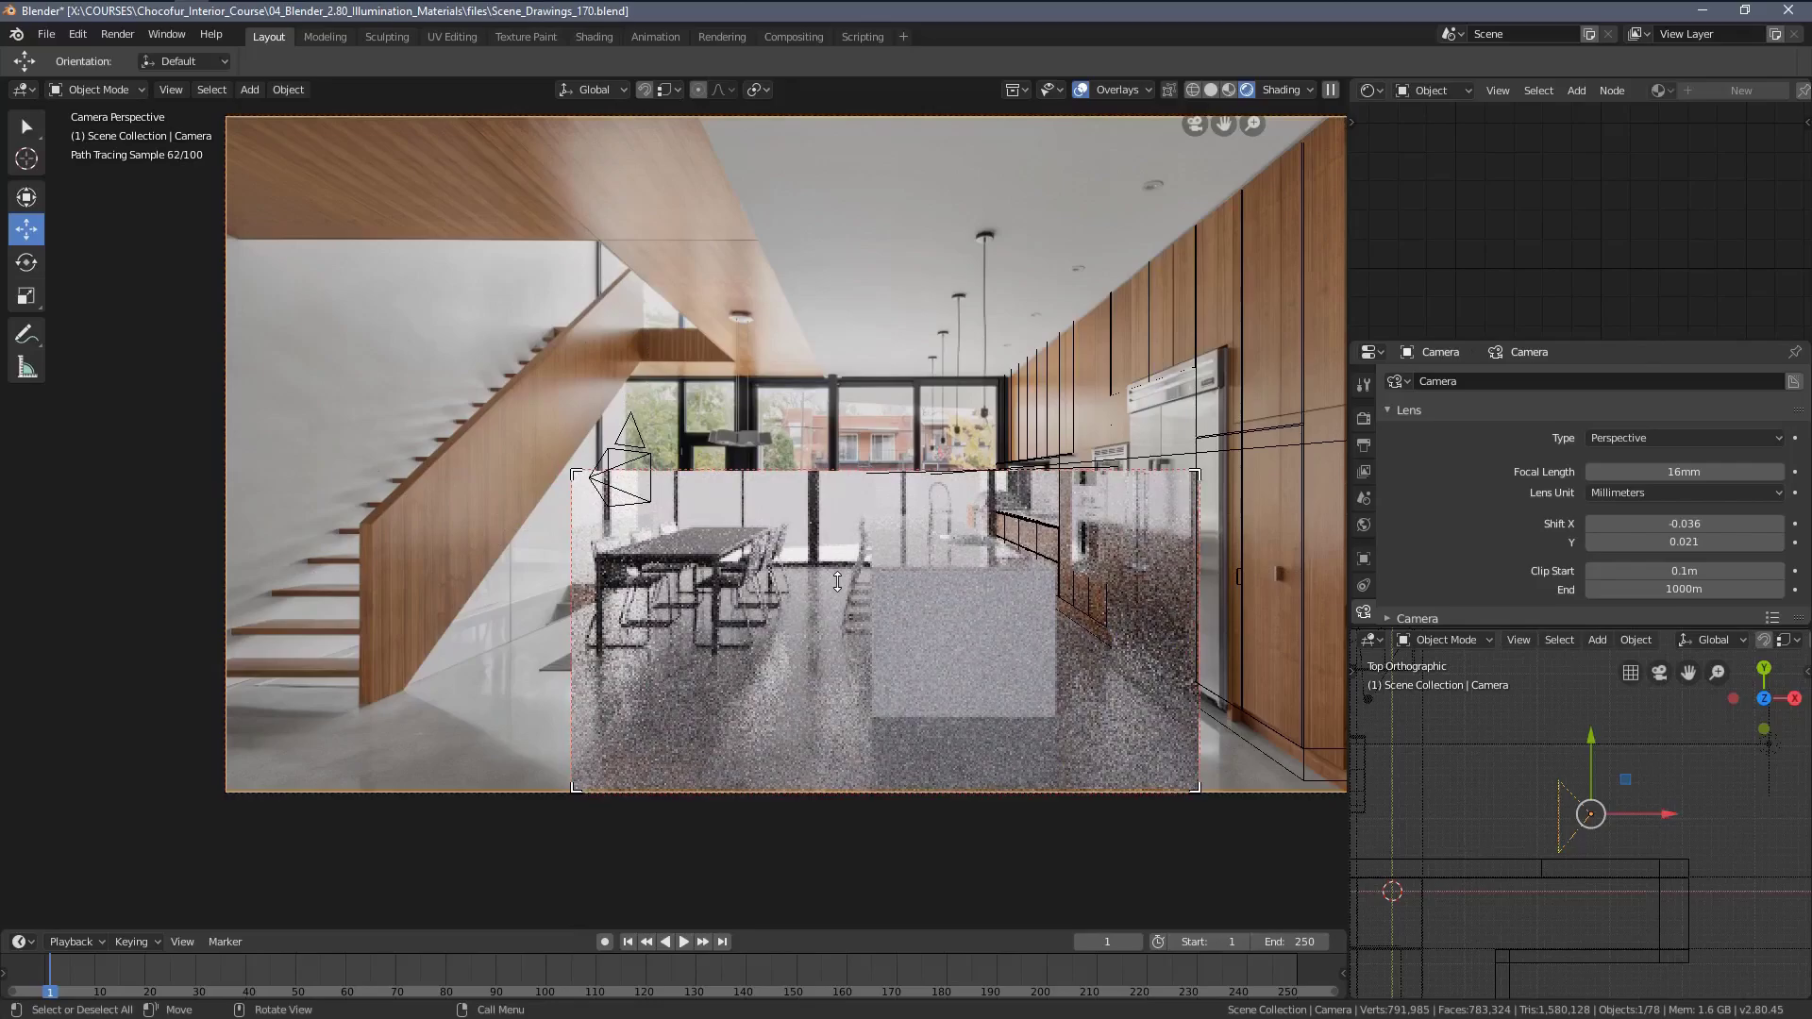
pyautogui.hotkey('ctrl', 'b')
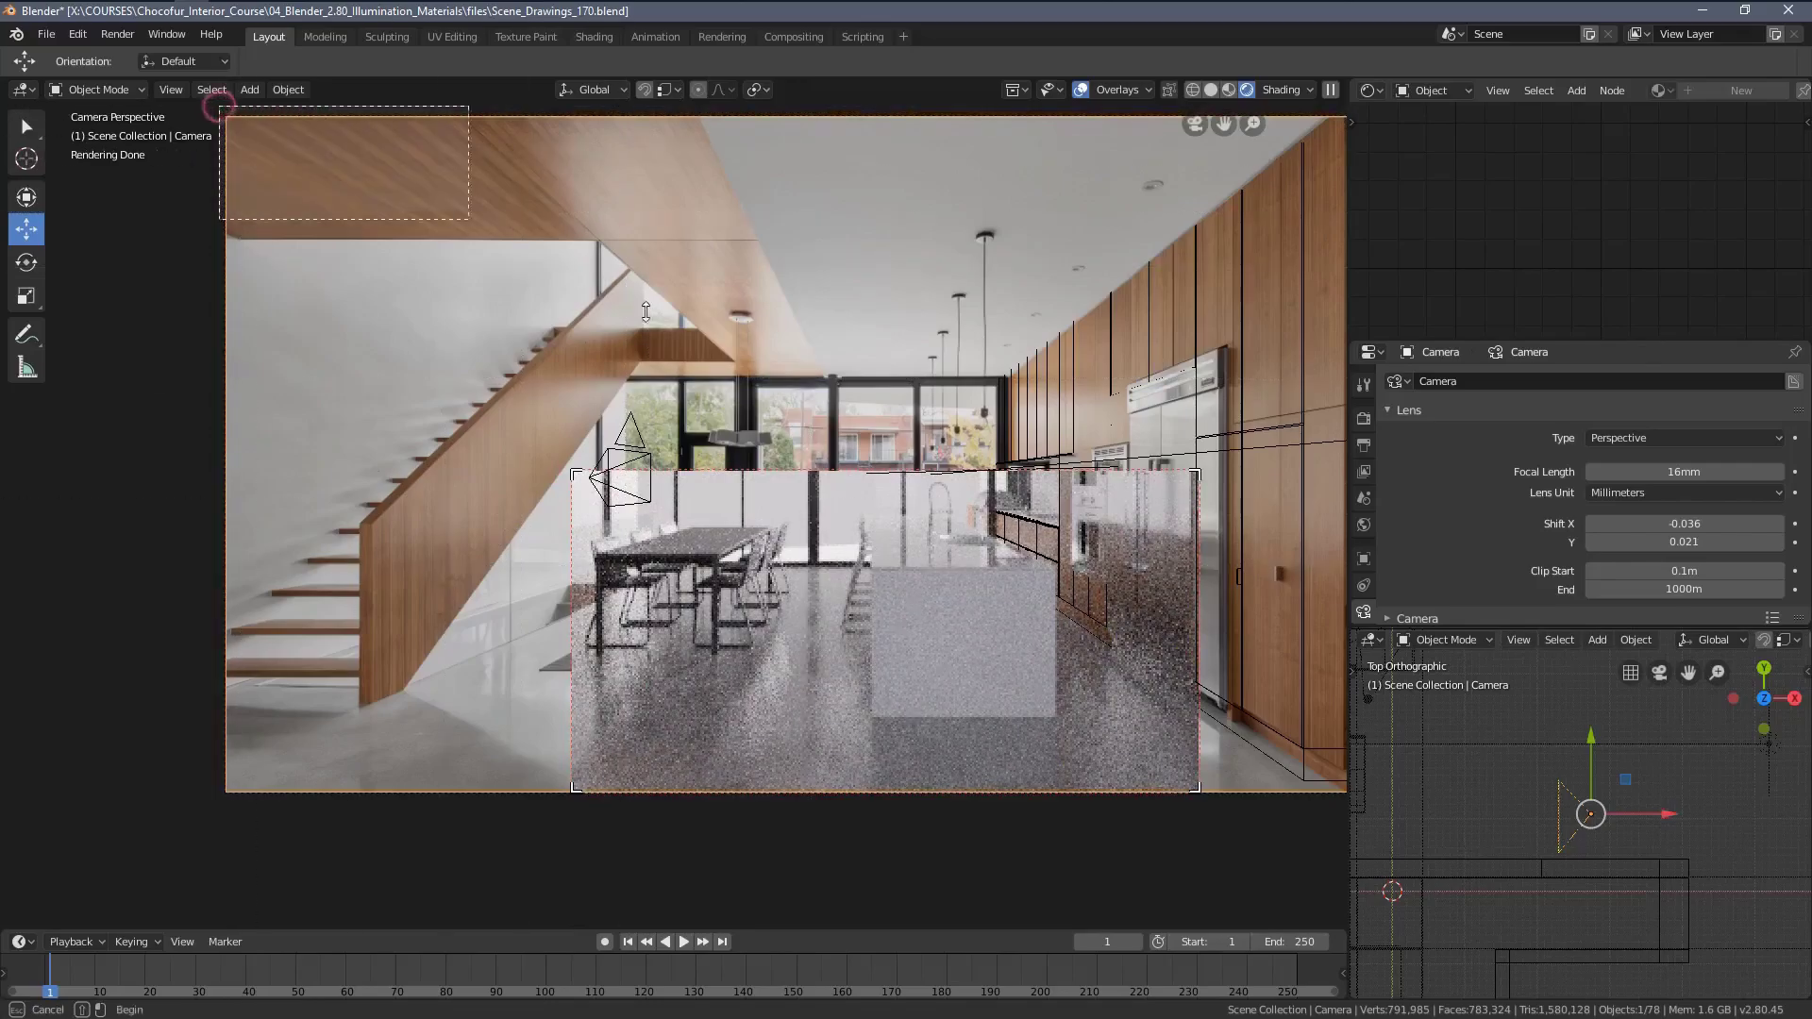
pyautogui.moveTo(645, 312); pyautogui.dragTo(1173, 519)
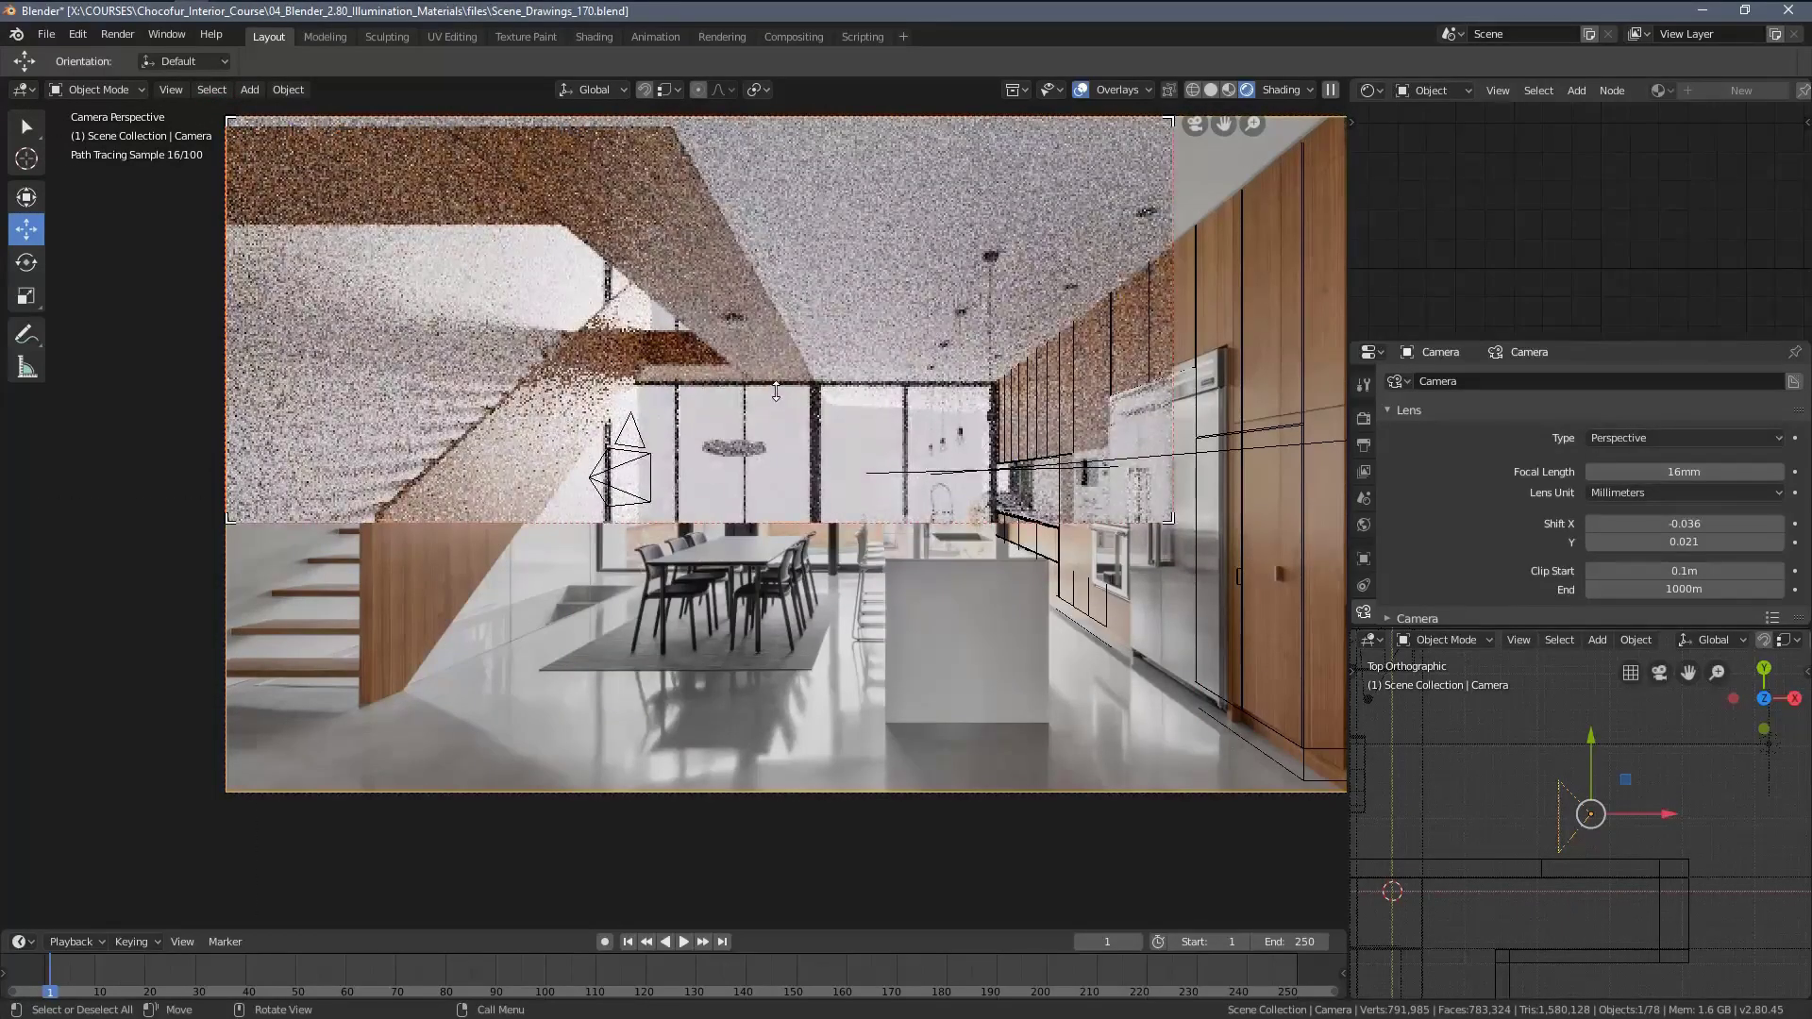
pyautogui.scroll(-1, 774, 387)
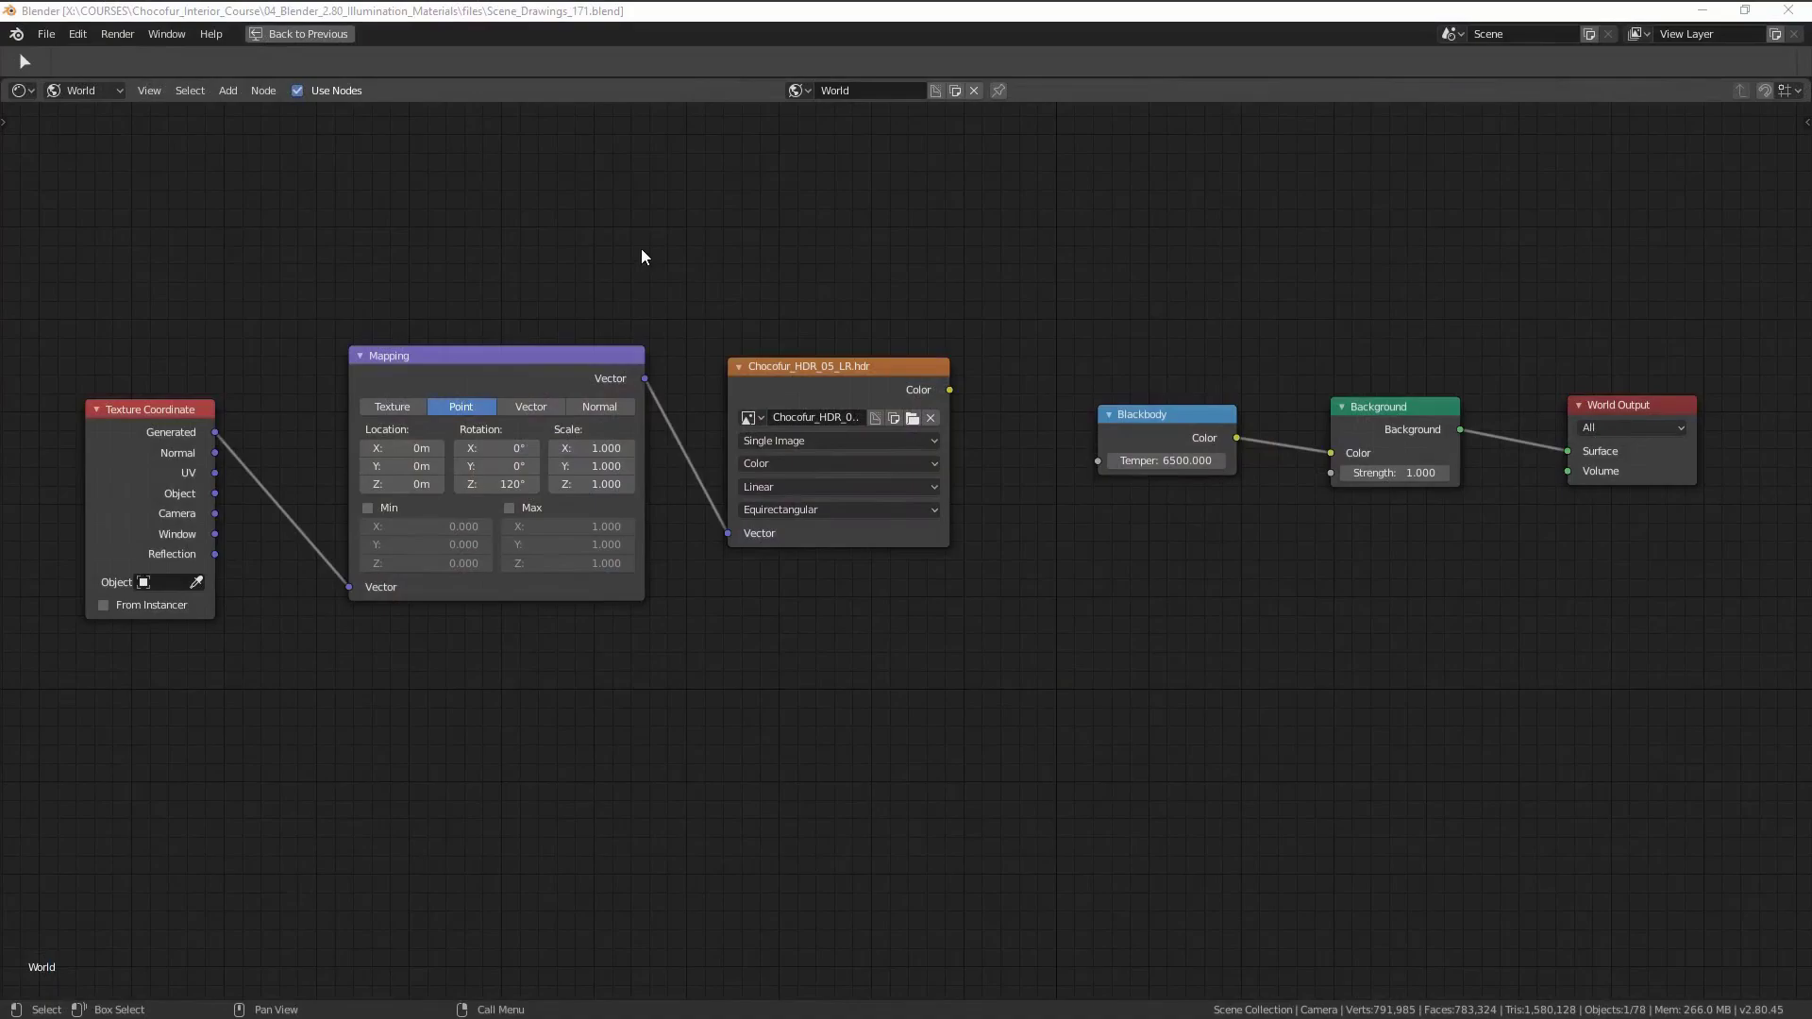
# Delete the Texture Coordinate, Mapping and HDR image nodes from the world shader.
pyautogui.click(647, 248)
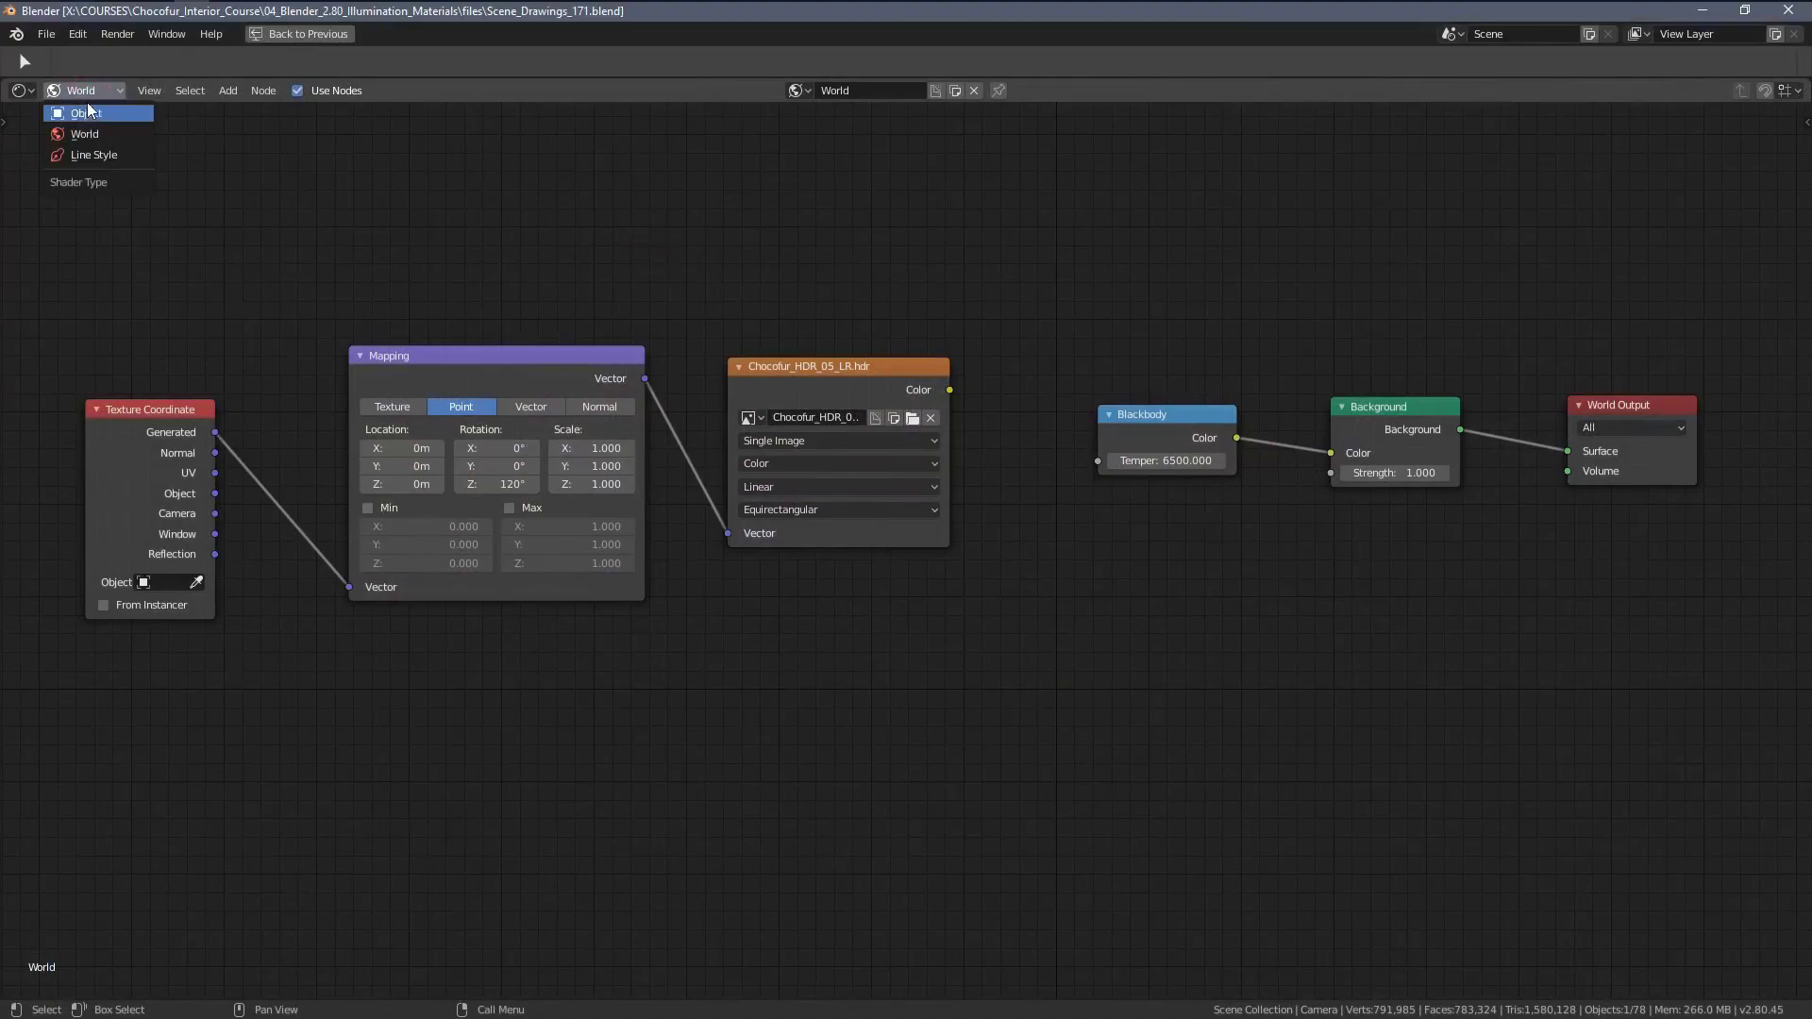
pyautogui.moveTo(602, 323); pyautogui.dragTo(639, 341, button='middle')
pyautogui.moveTo(835, 398)
pyautogui.mouseDown()
pyautogui.moveTo(853, 390)
pyautogui.moveTo(828, 396)
pyautogui.mouseUp()
pyautogui.moveTo(173, 267); pyautogui.dragTo(880, 661)
pyautogui.press('x')
pyautogui.press('Home')
# Recentre the remaining world nodes and move World Output farther from the Background node to make room between them.
pyautogui.press('a')
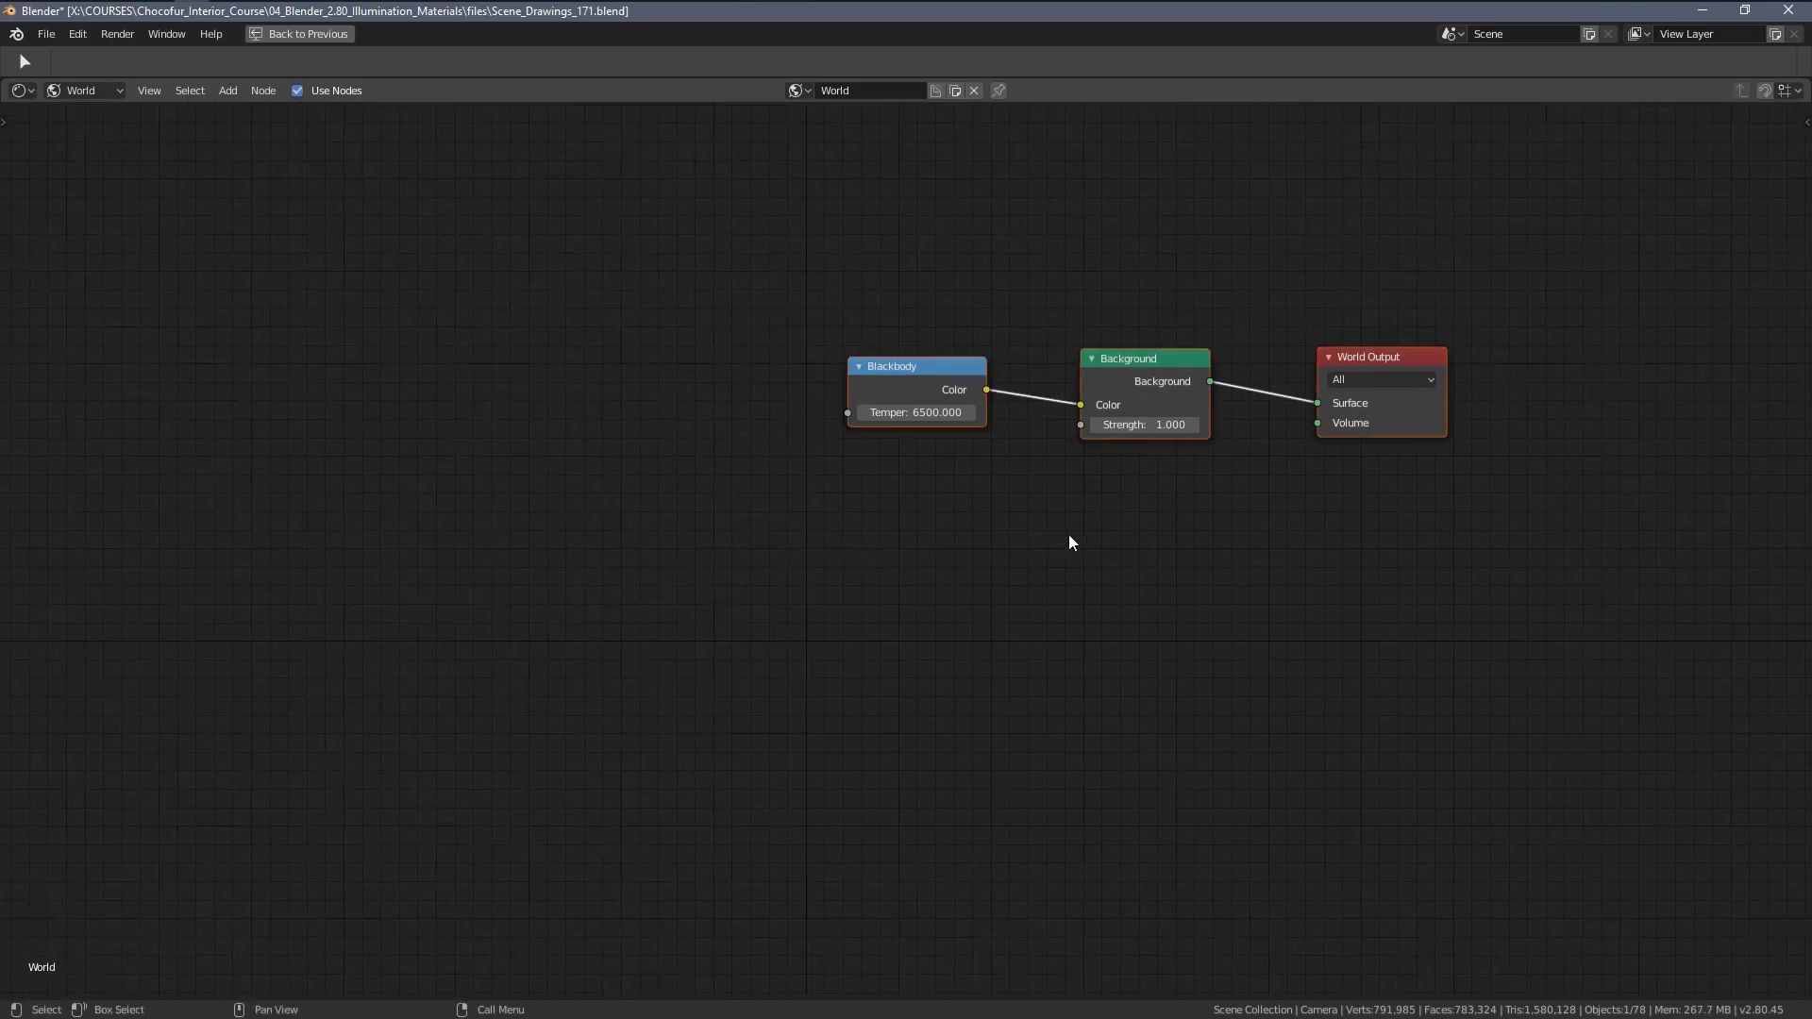
pyautogui.press('g')
pyautogui.click(812, 573)
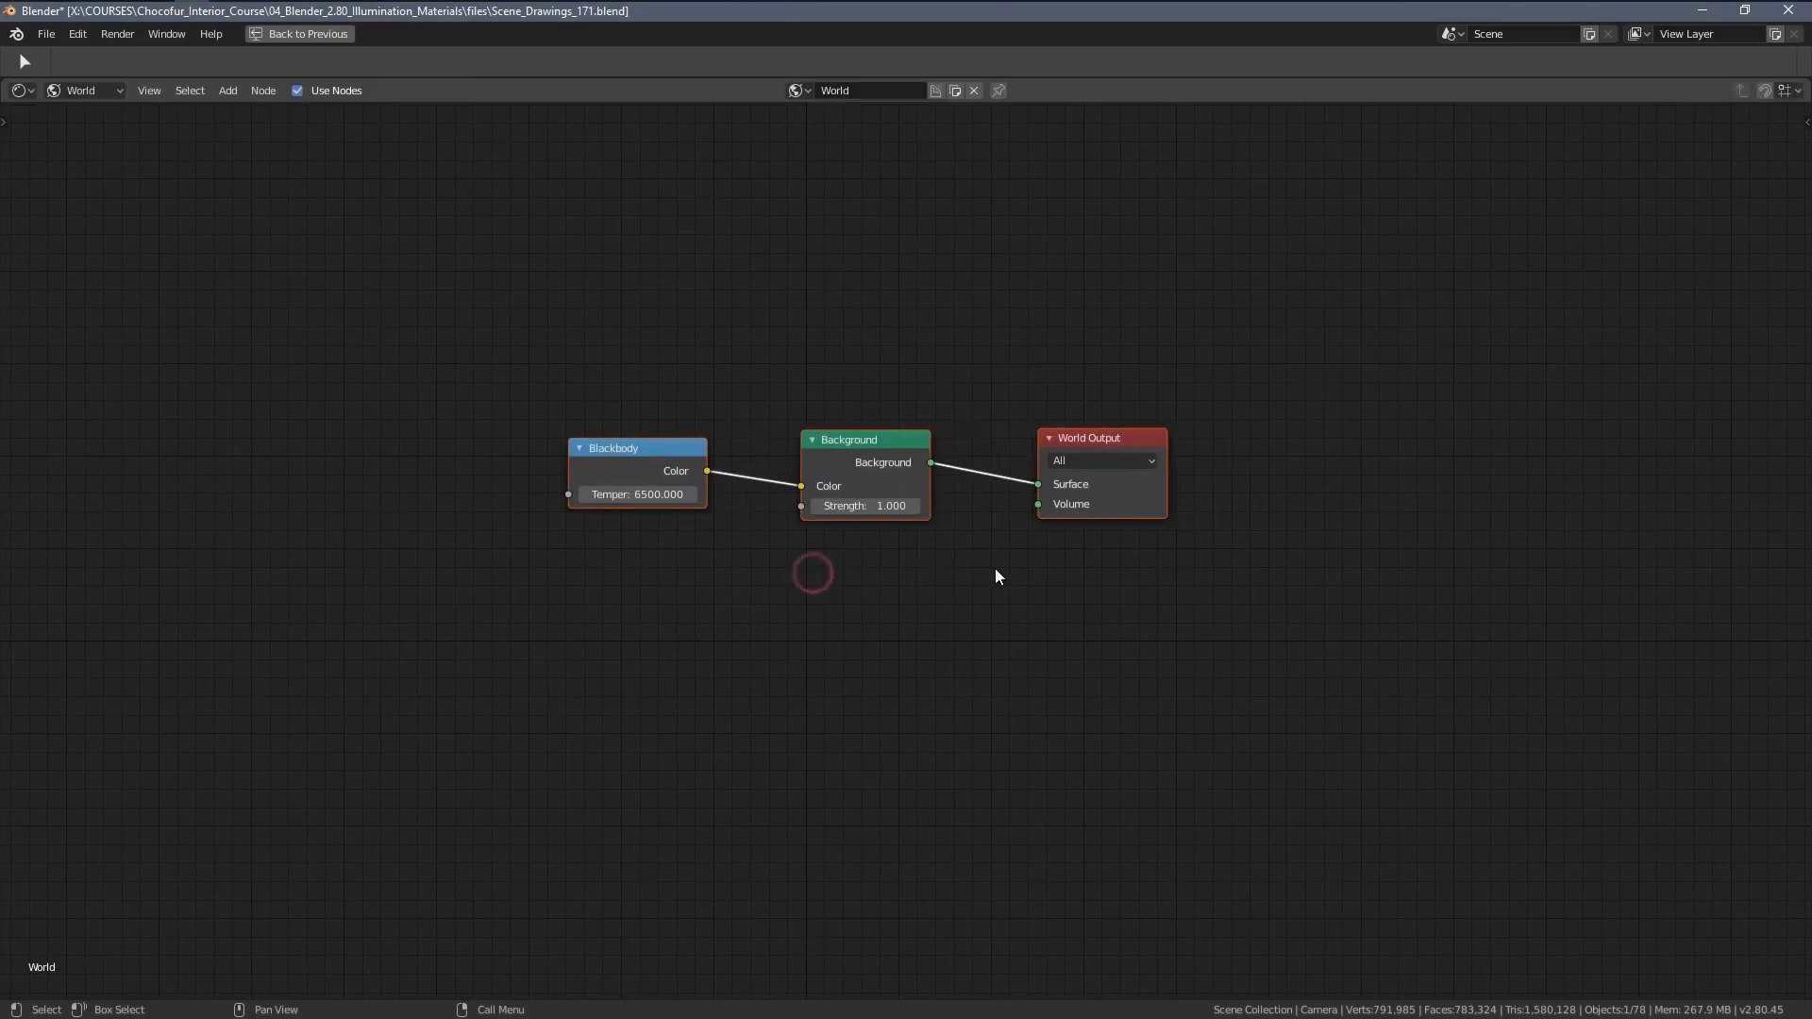
pyautogui.scroll(4, 1008, 557)
pyautogui.moveTo(1128, 395); pyautogui.dragTo(1393, 395)
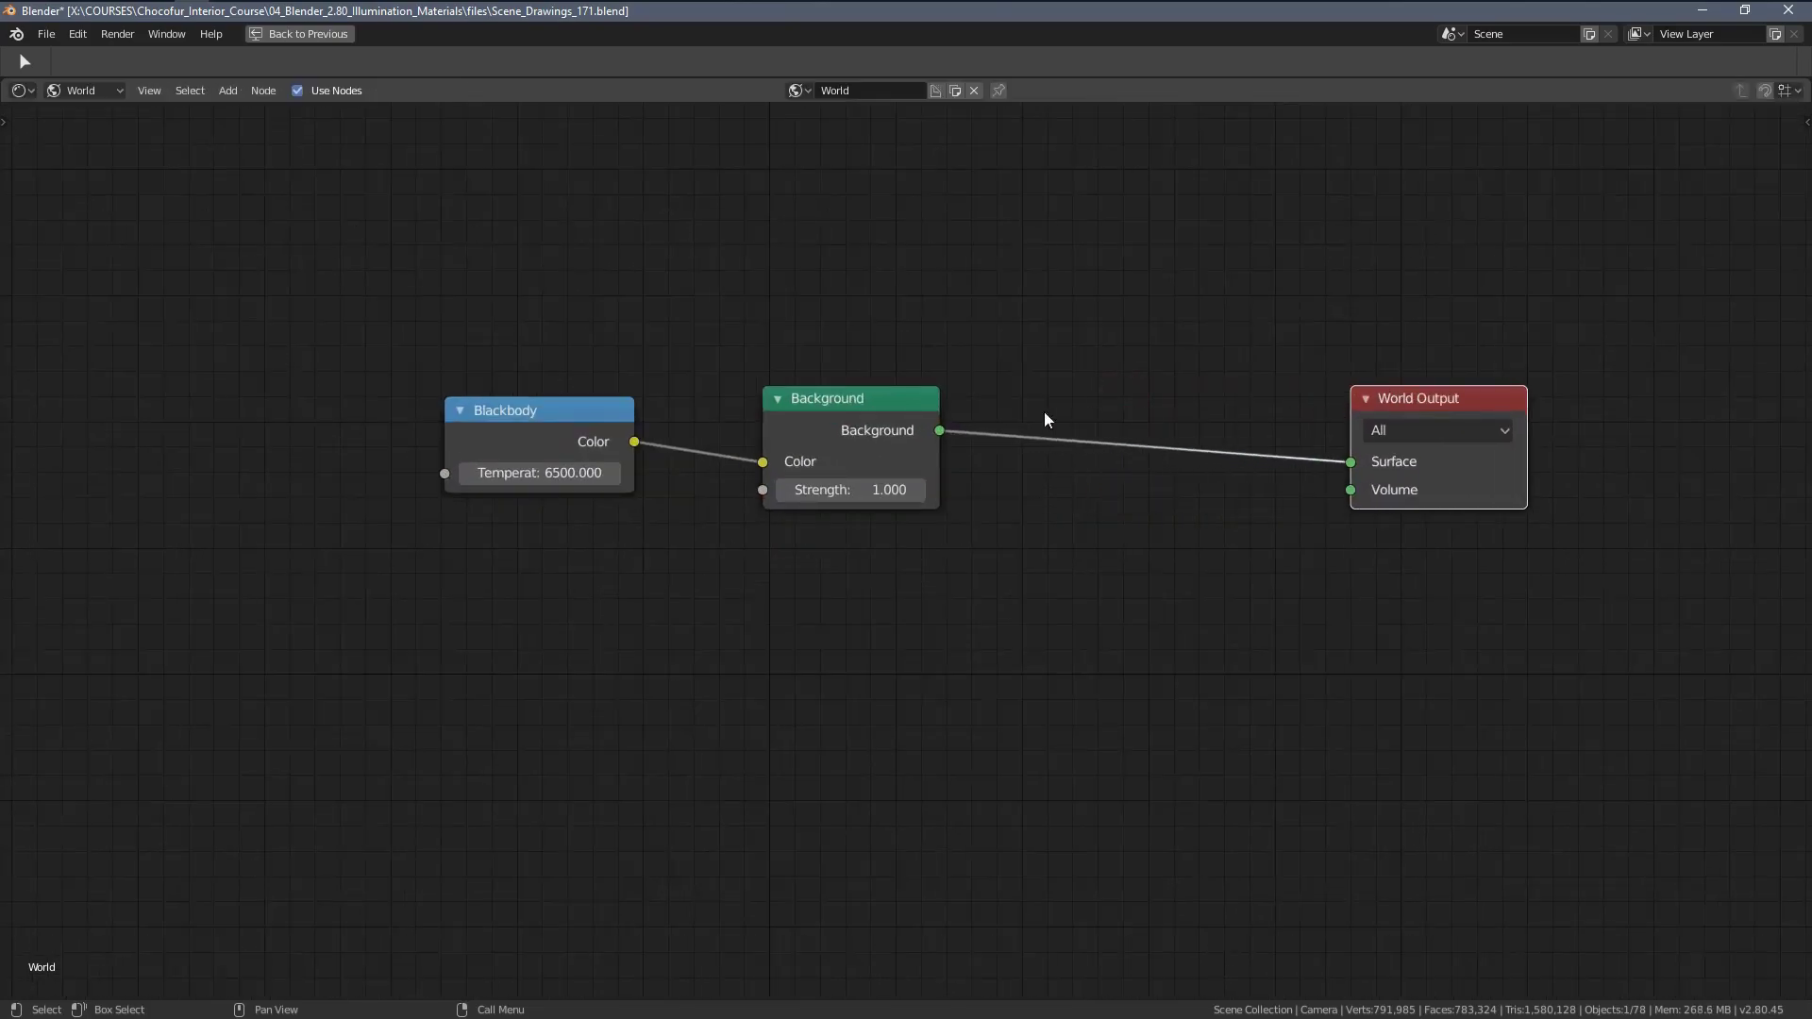
# Duplicate the Background node, place the copy beneath the original, and move World Output farther away to free up space.
pyautogui.click(879, 405)
pyautogui.moveTo(904, 433); pyautogui.dragTo(875, 427, button='middle')
pyautogui.hotkey('shift', 'd')
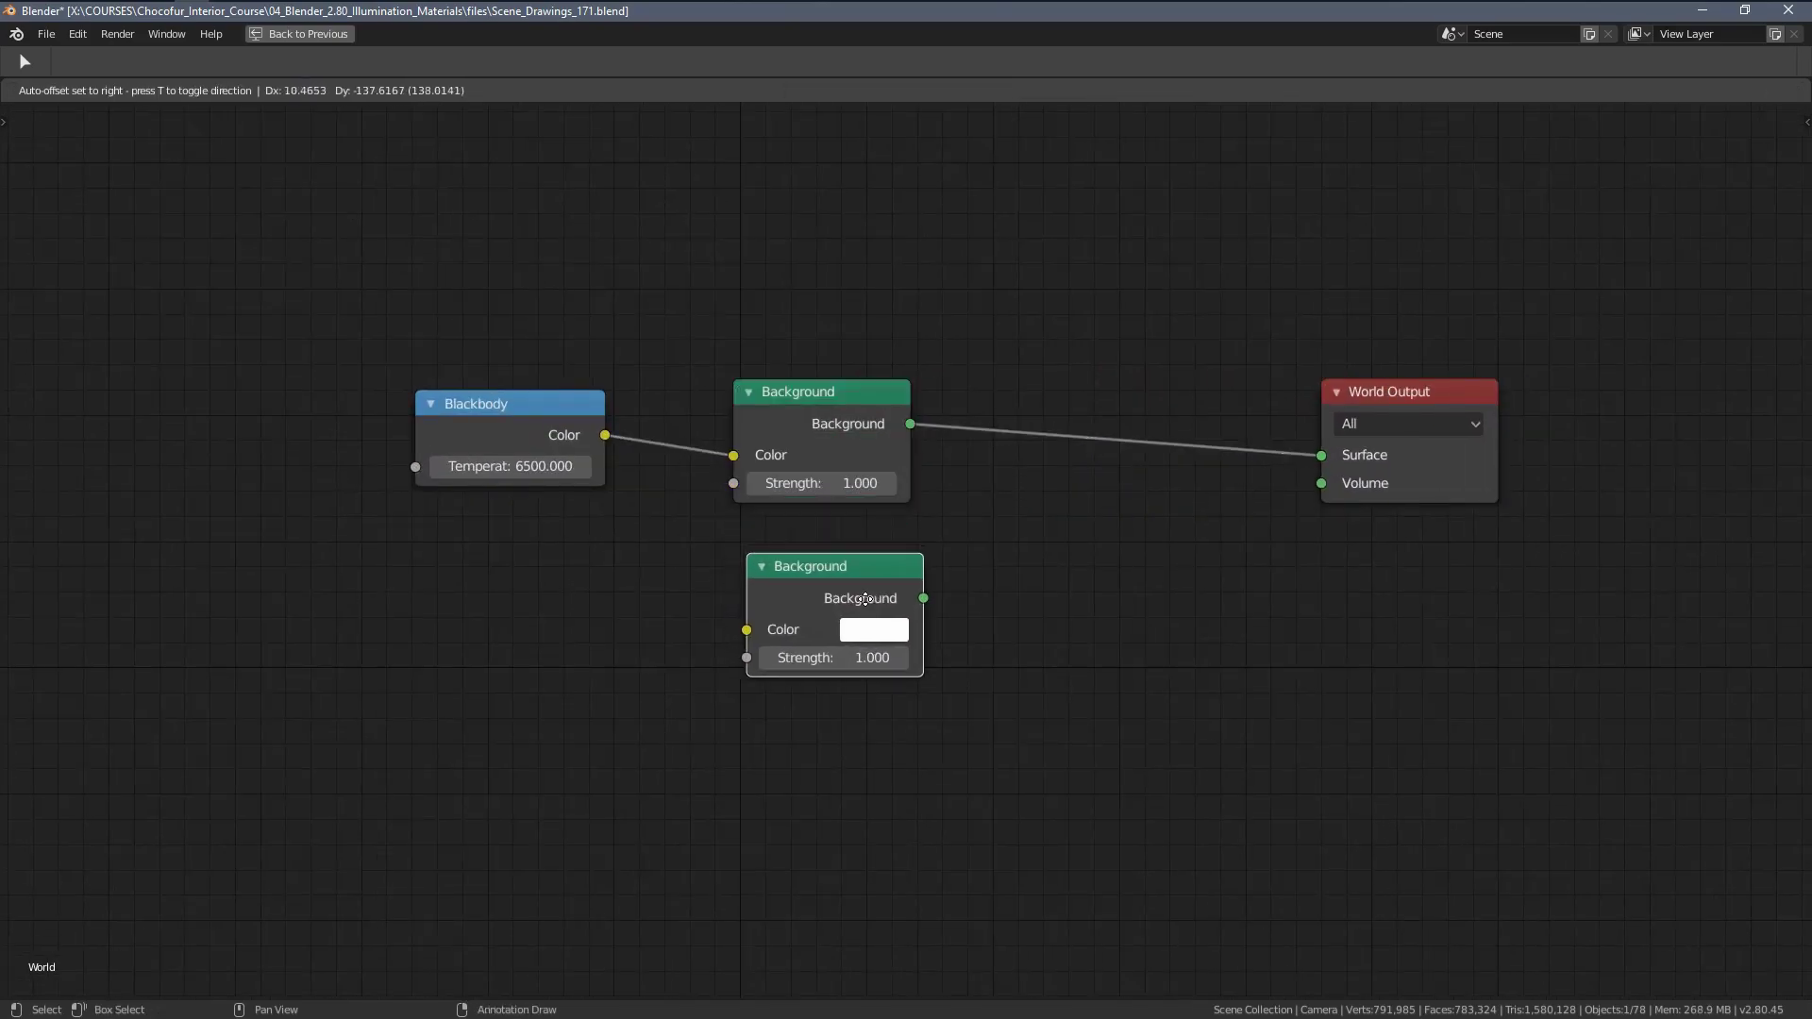
pyautogui.click(869, 605)
pyautogui.moveTo(1027, 579); pyautogui.dragTo(875, 596, button='middle')
pyautogui.moveTo(1233, 406); pyautogui.dragTo(1393, 408)
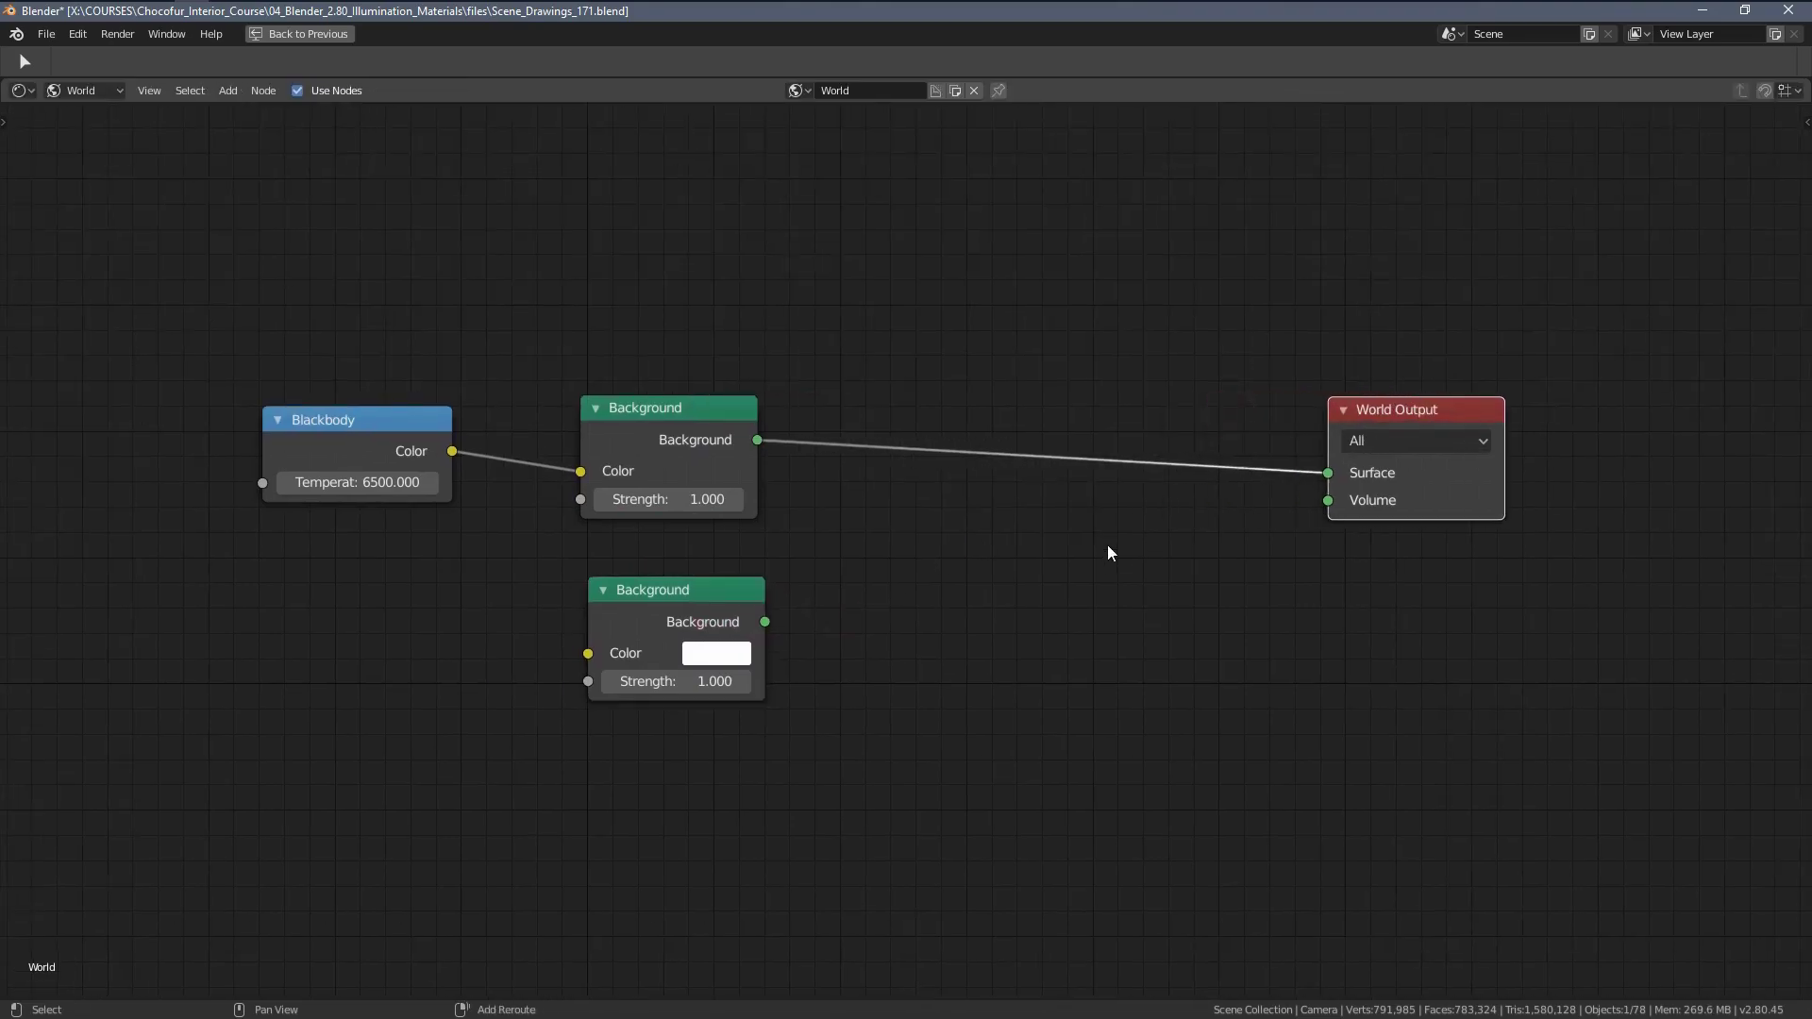
# Insert a Mix Shader between the original Background and World Output, and connect the duplicate Background to its second shader input.
pyautogui.hotkey('shift', 'a')
pyautogui.moveTo(1056, 612)
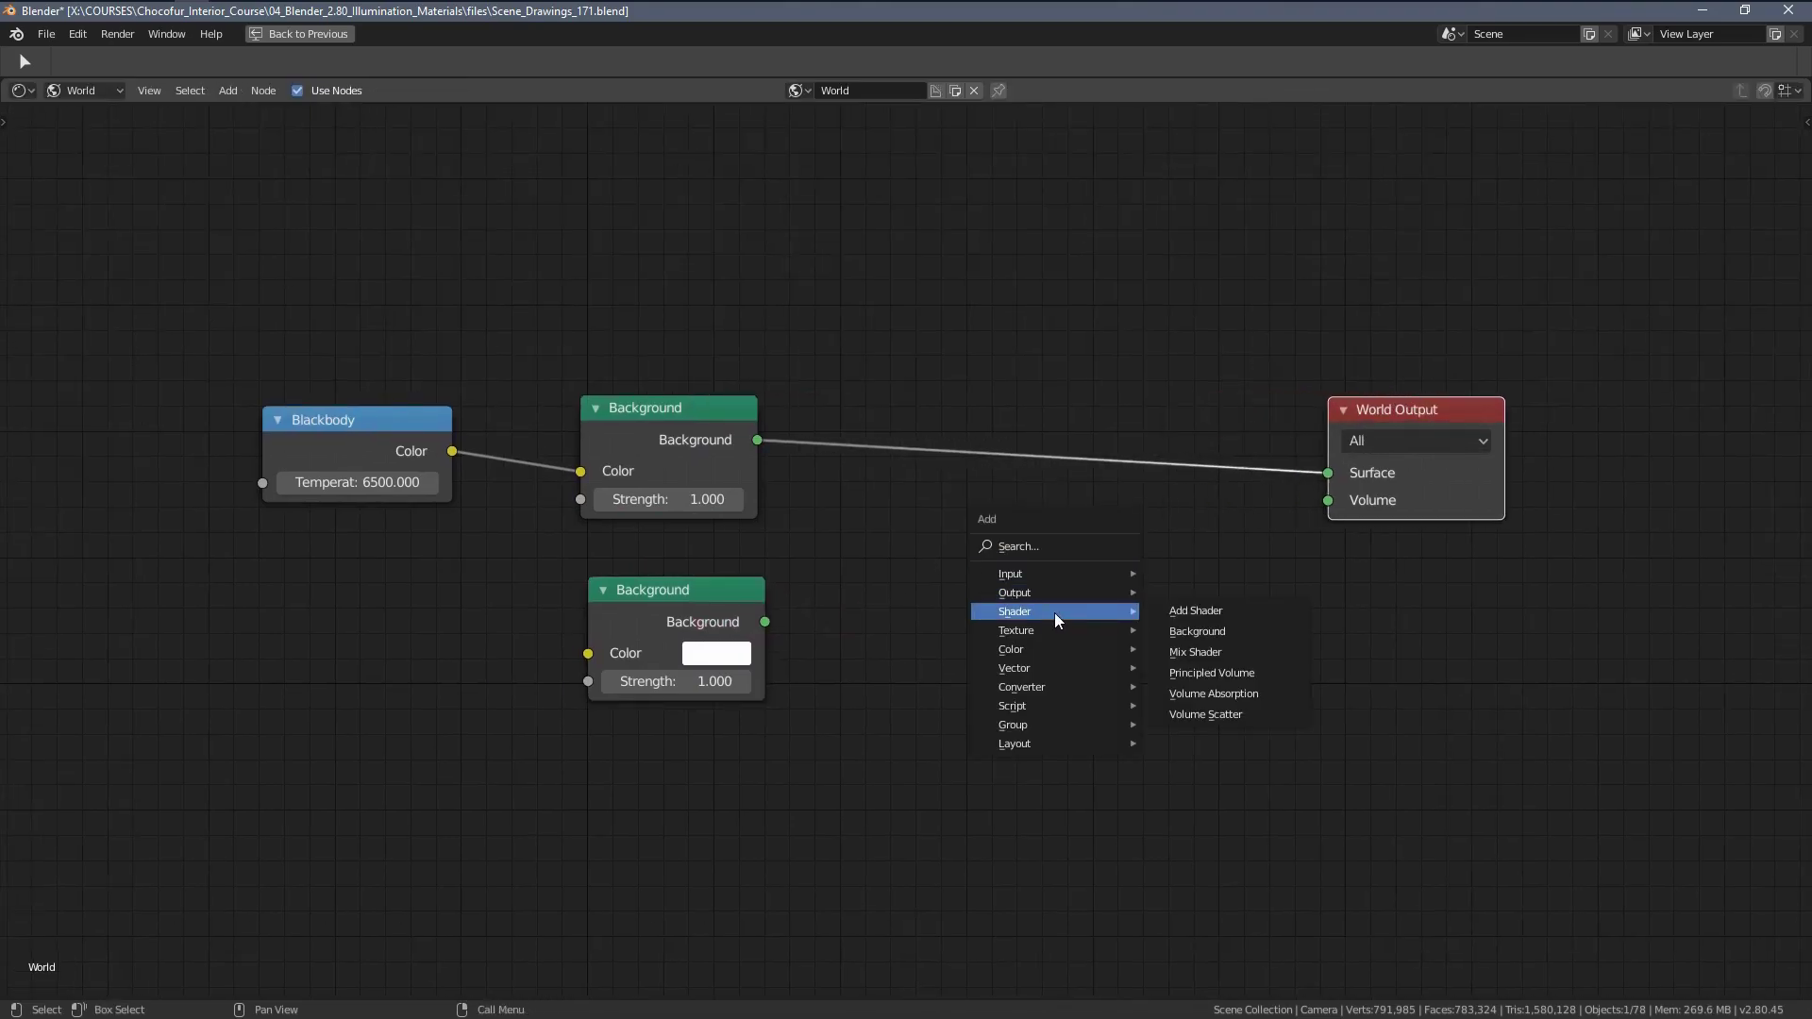
pyautogui.click(1198, 651)
pyautogui.click(948, 398)
pyautogui.moveTo(767, 623); pyautogui.dragTo(946, 534)
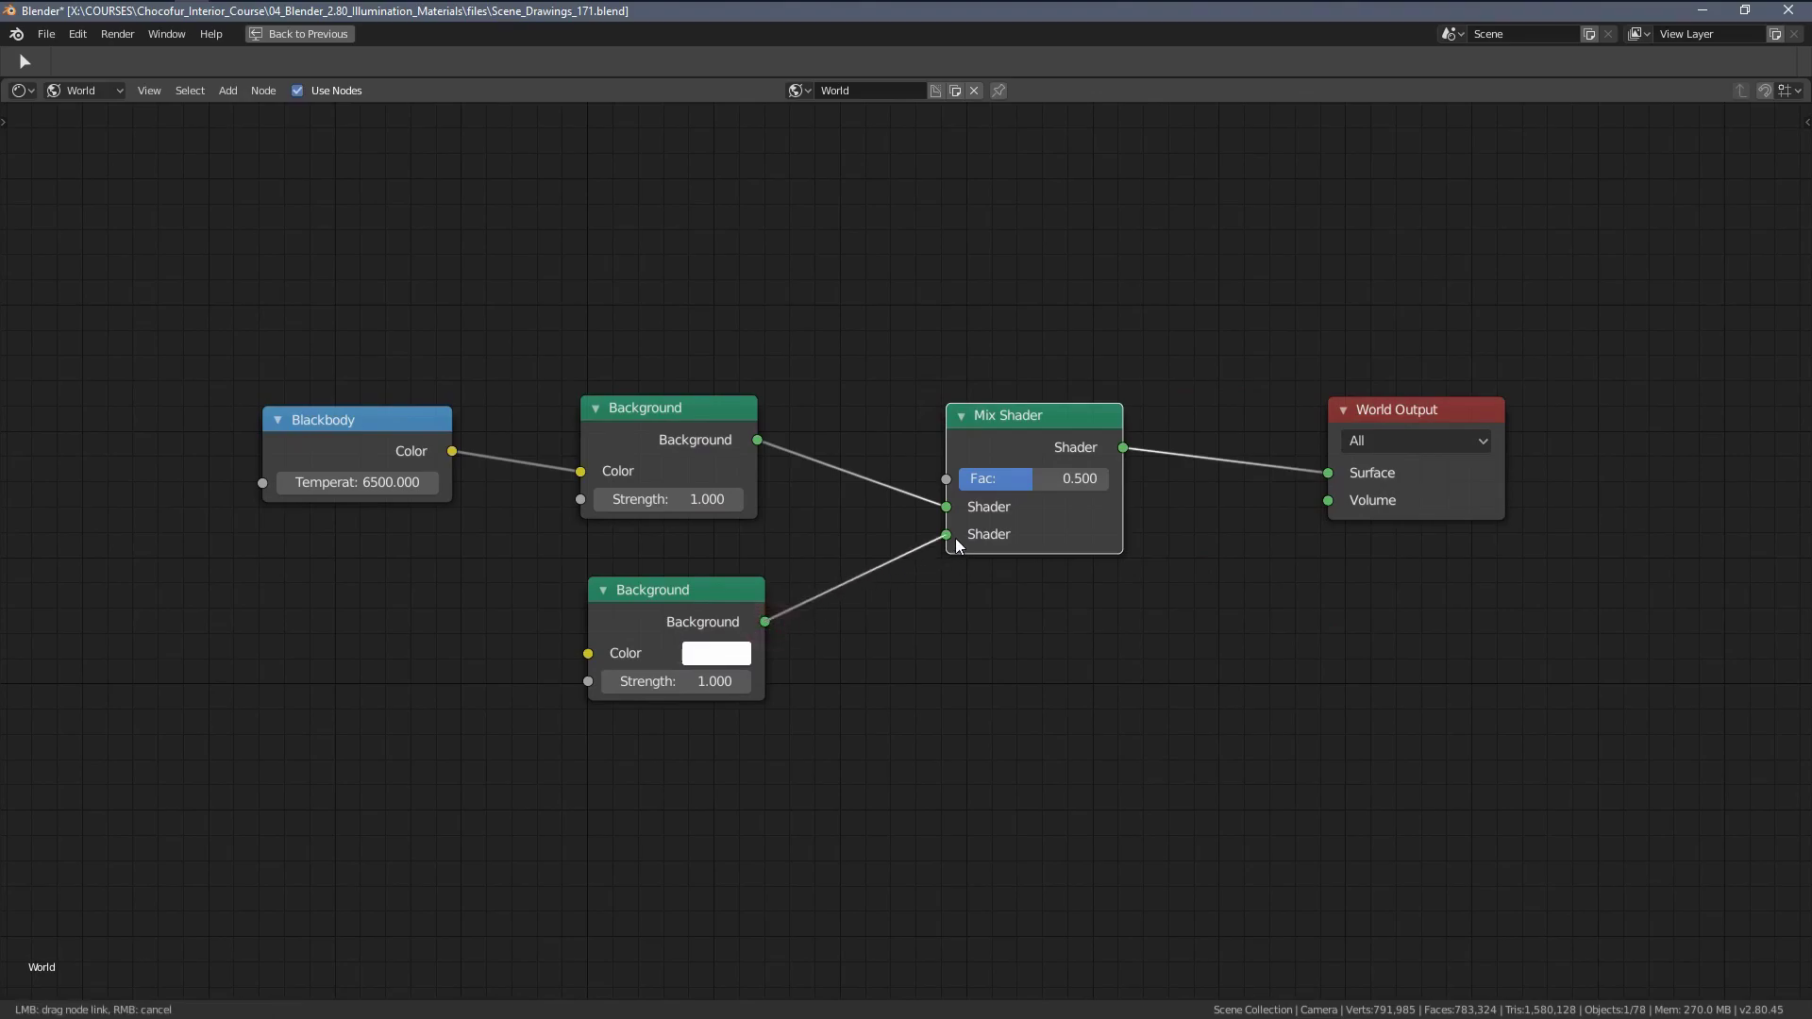
# Set the lower Background node's strength to 5.
pyautogui.moveTo(635, 471); pyautogui.dragTo(717, 438, button='middle')
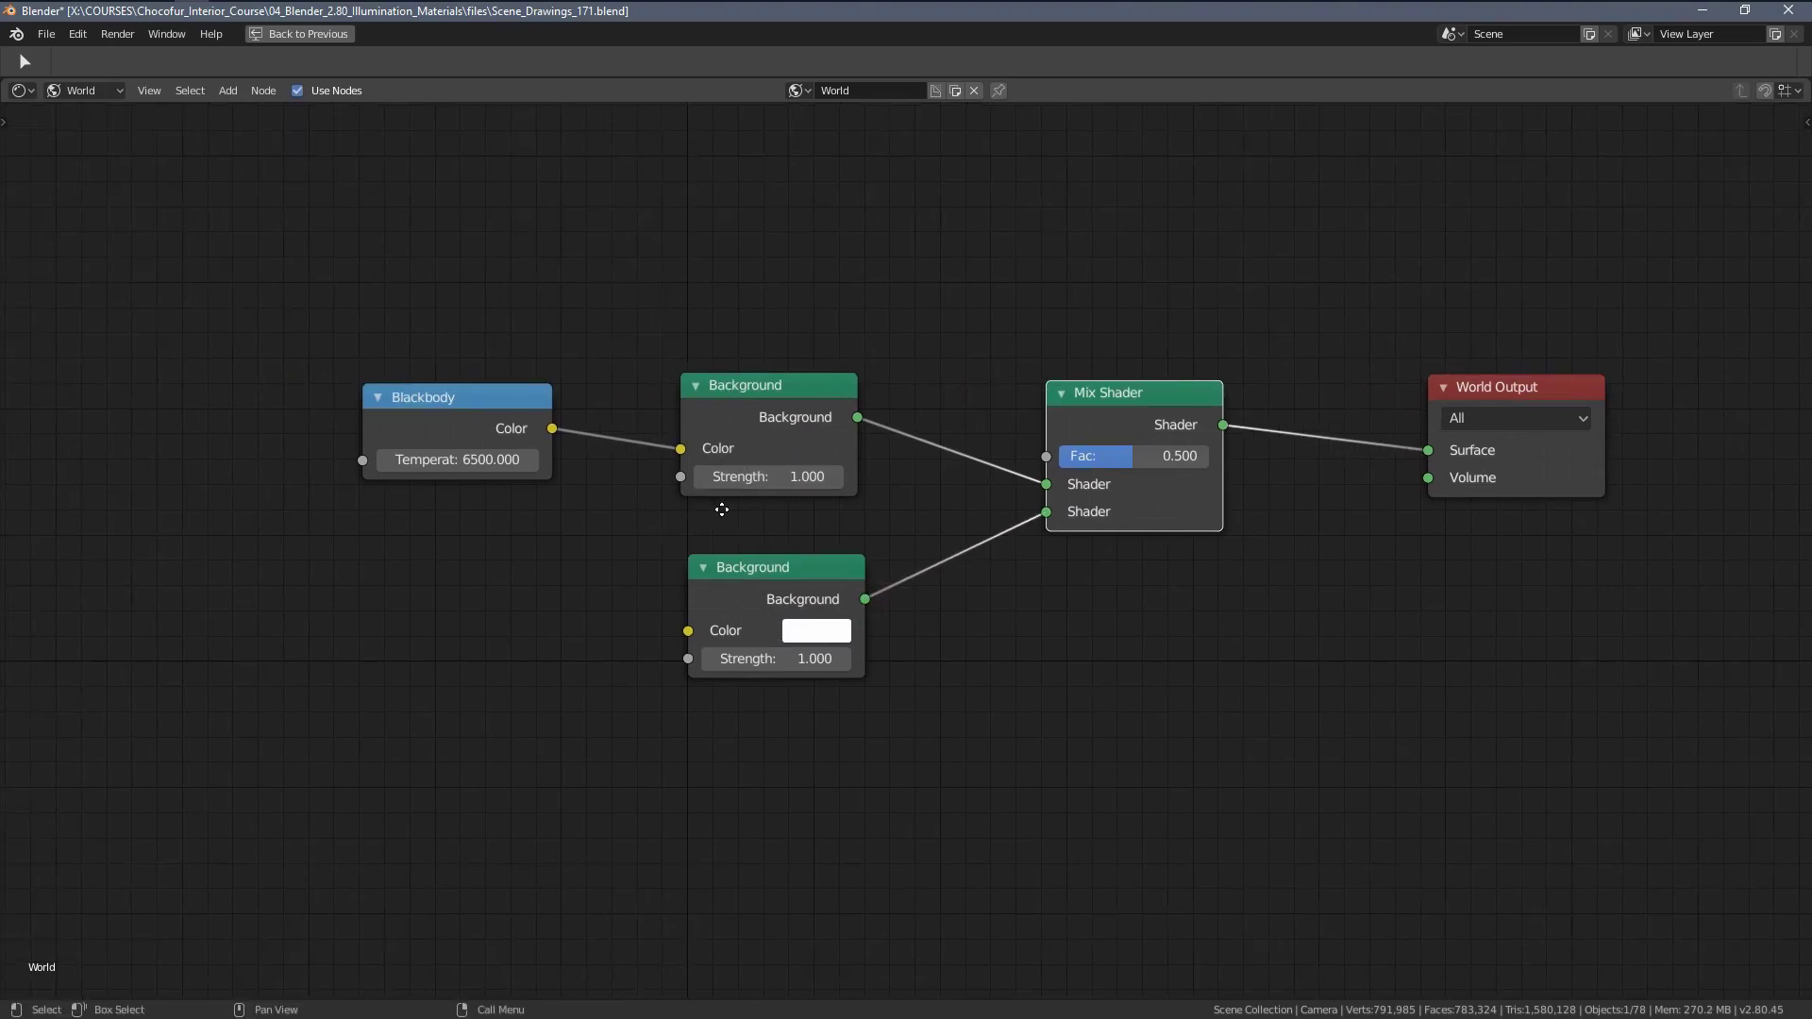
pyautogui.moveTo(722, 510); pyautogui.dragTo(772, 497, button='middle')
pyautogui.click(830, 646)
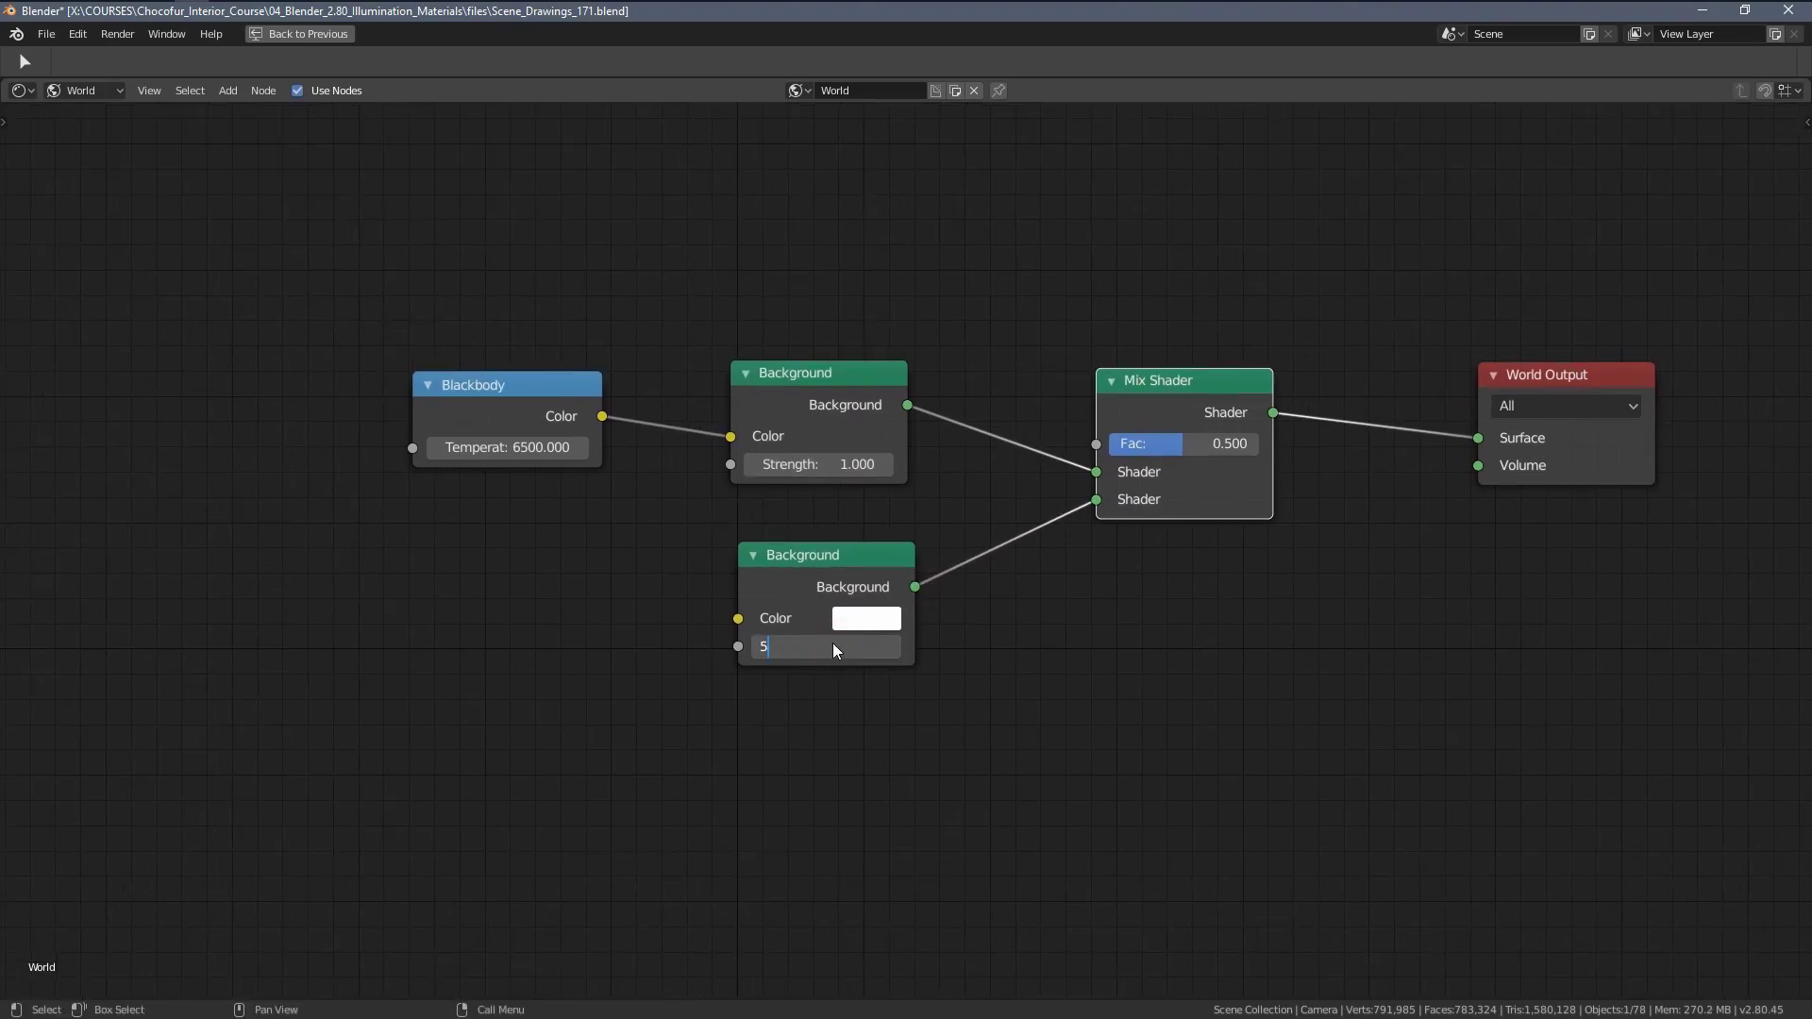
pyautogui.write('5')
pyautogui.press('Return')
pyautogui.scroll(-2, 853, 645)
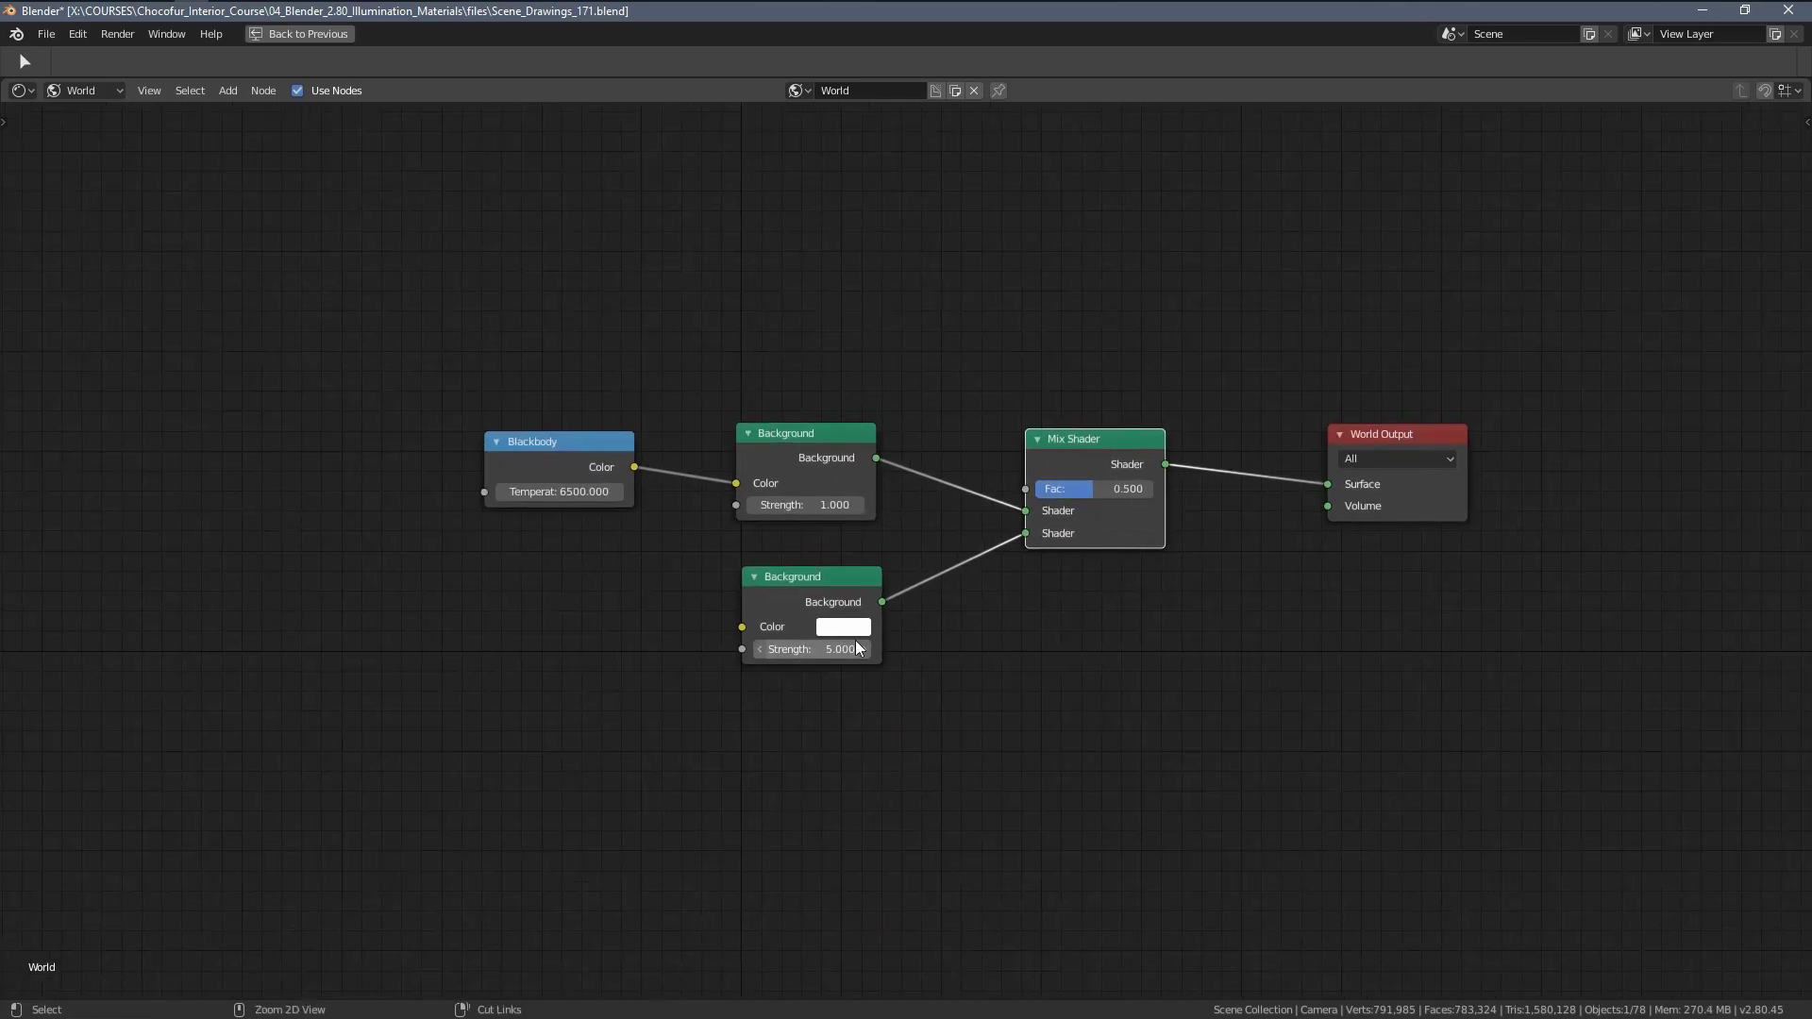
# Render a region around the dining table and kitchen island in the camera view, and extend it to the whole frame.
pyautogui.hotkey('ctrl', 'space')
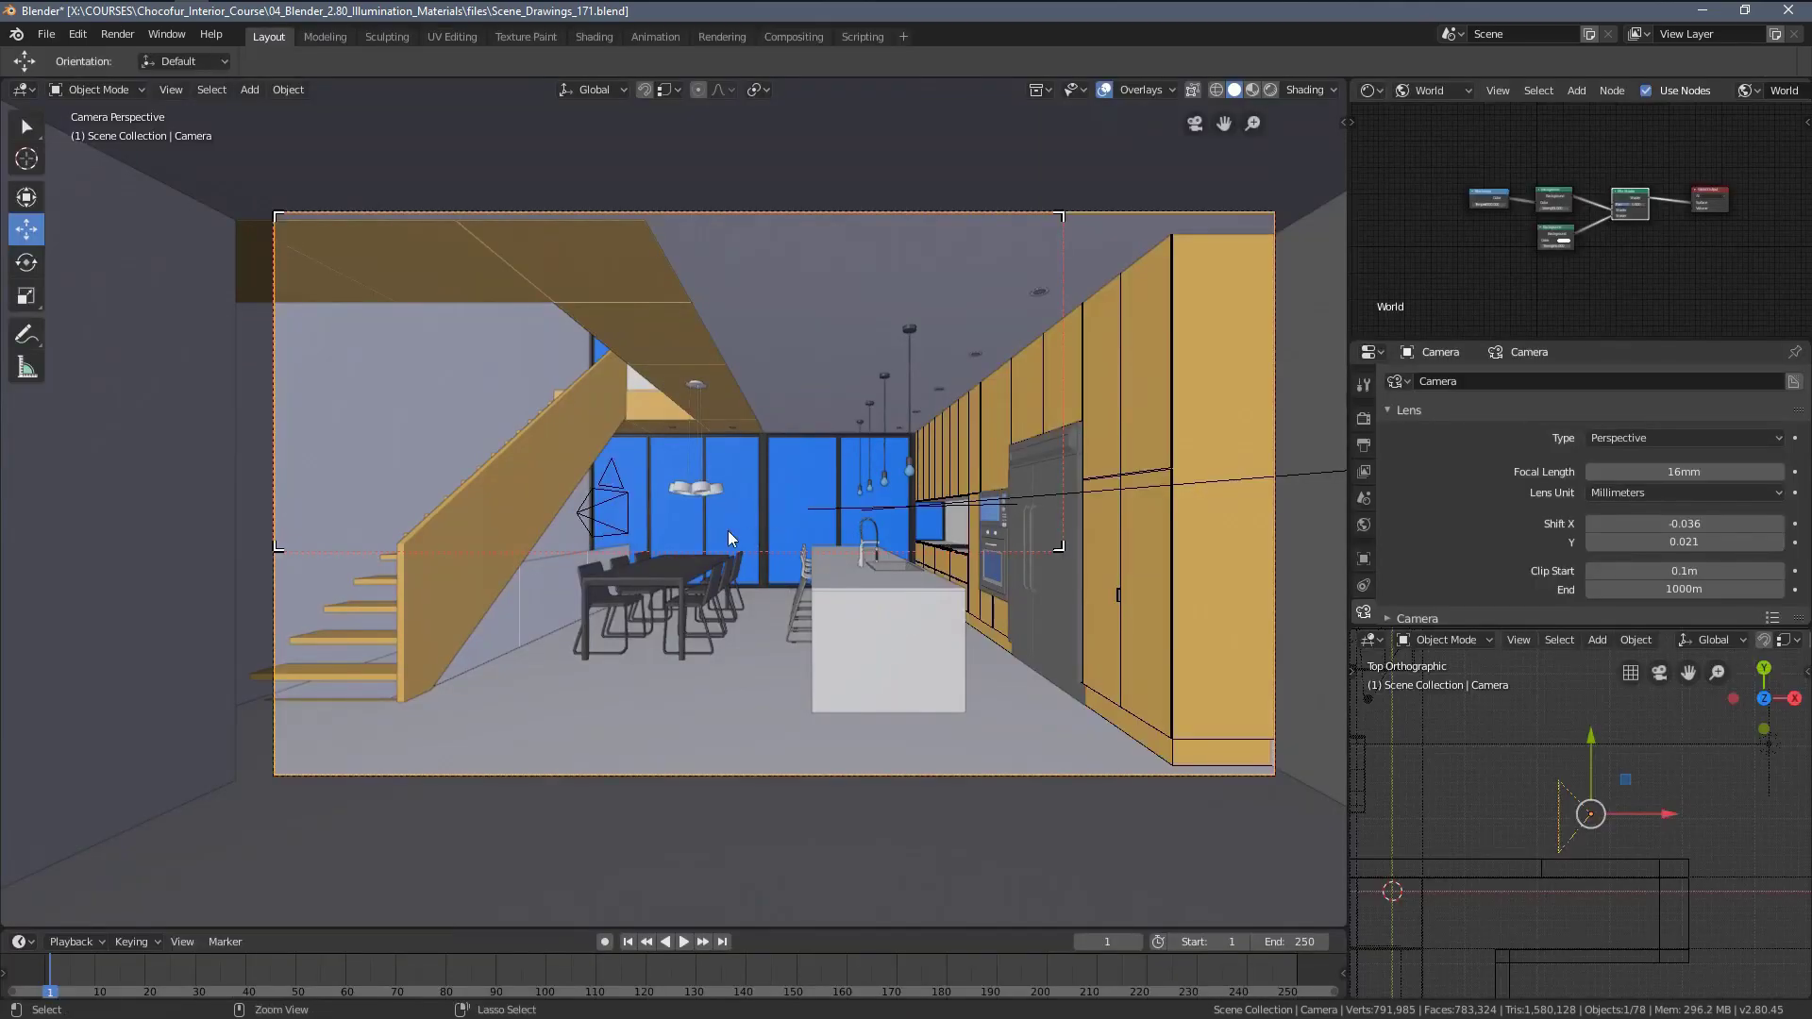
pyautogui.hotkey('ctrl', 'b')
pyautogui.moveTo(565, 488); pyautogui.dragTo(959, 813)
pyautogui.press('z')
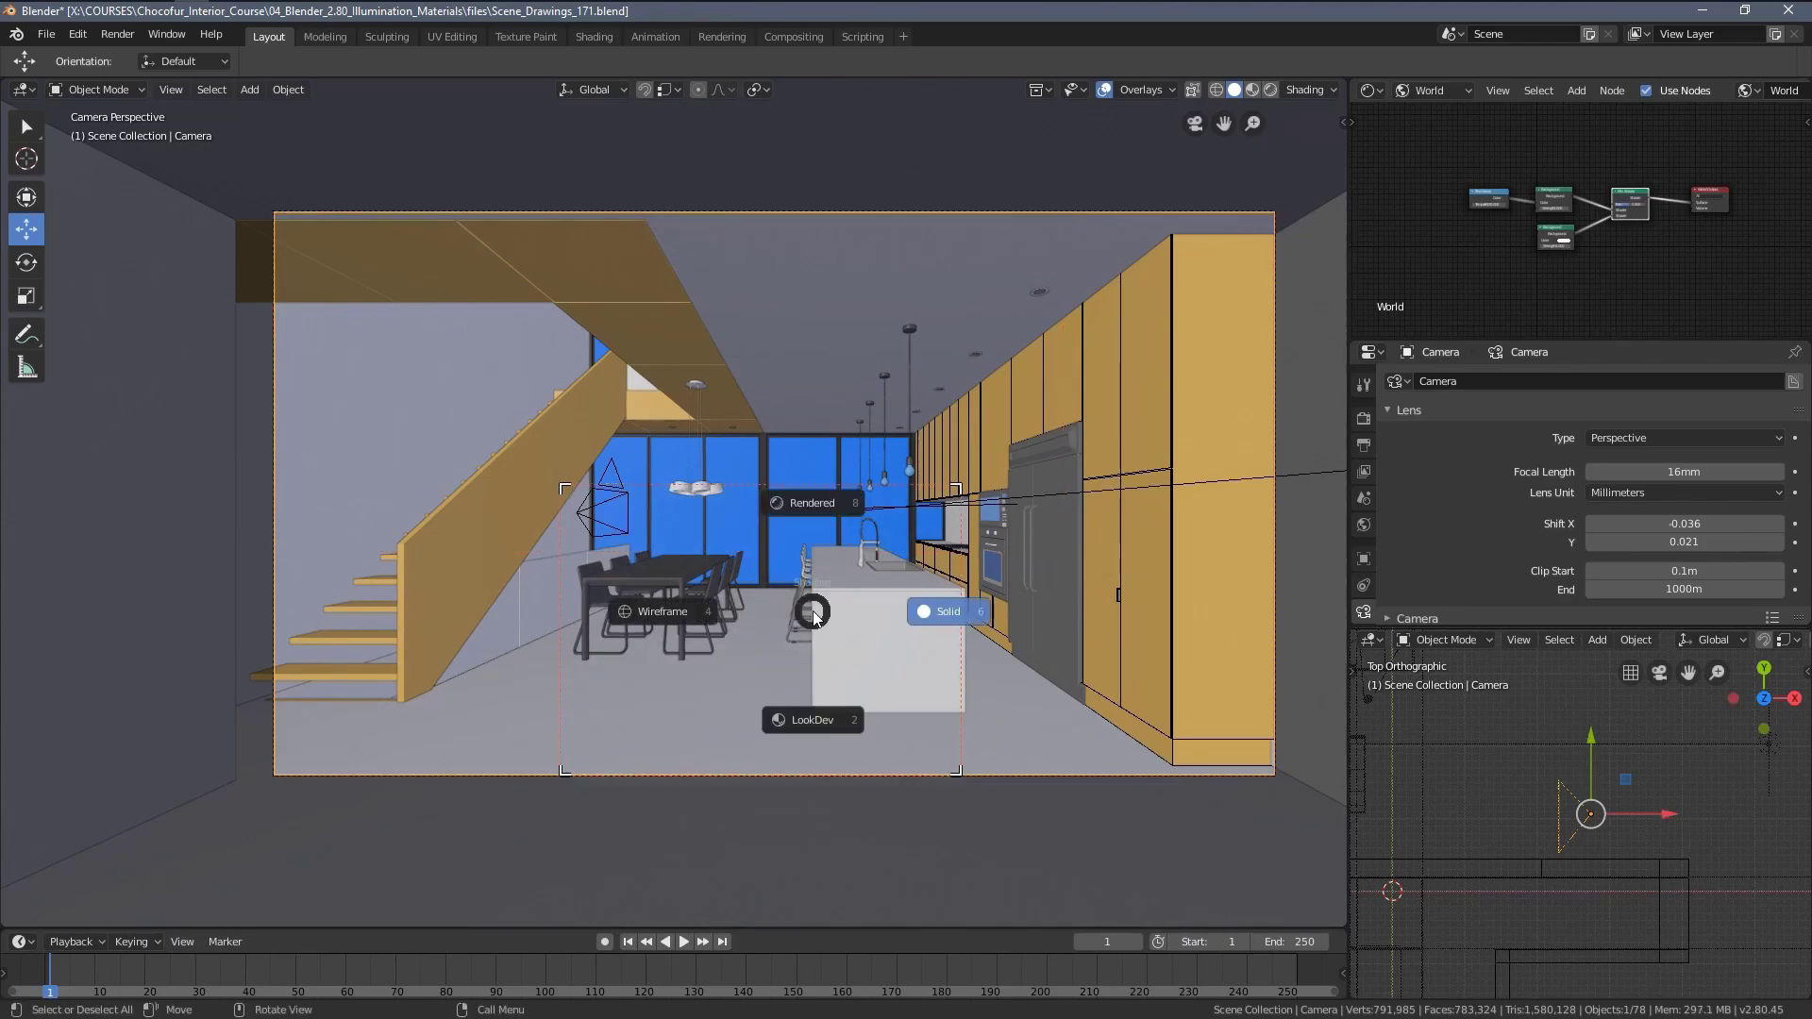
pyautogui.click(805, 513)
pyautogui.click(813, 550)
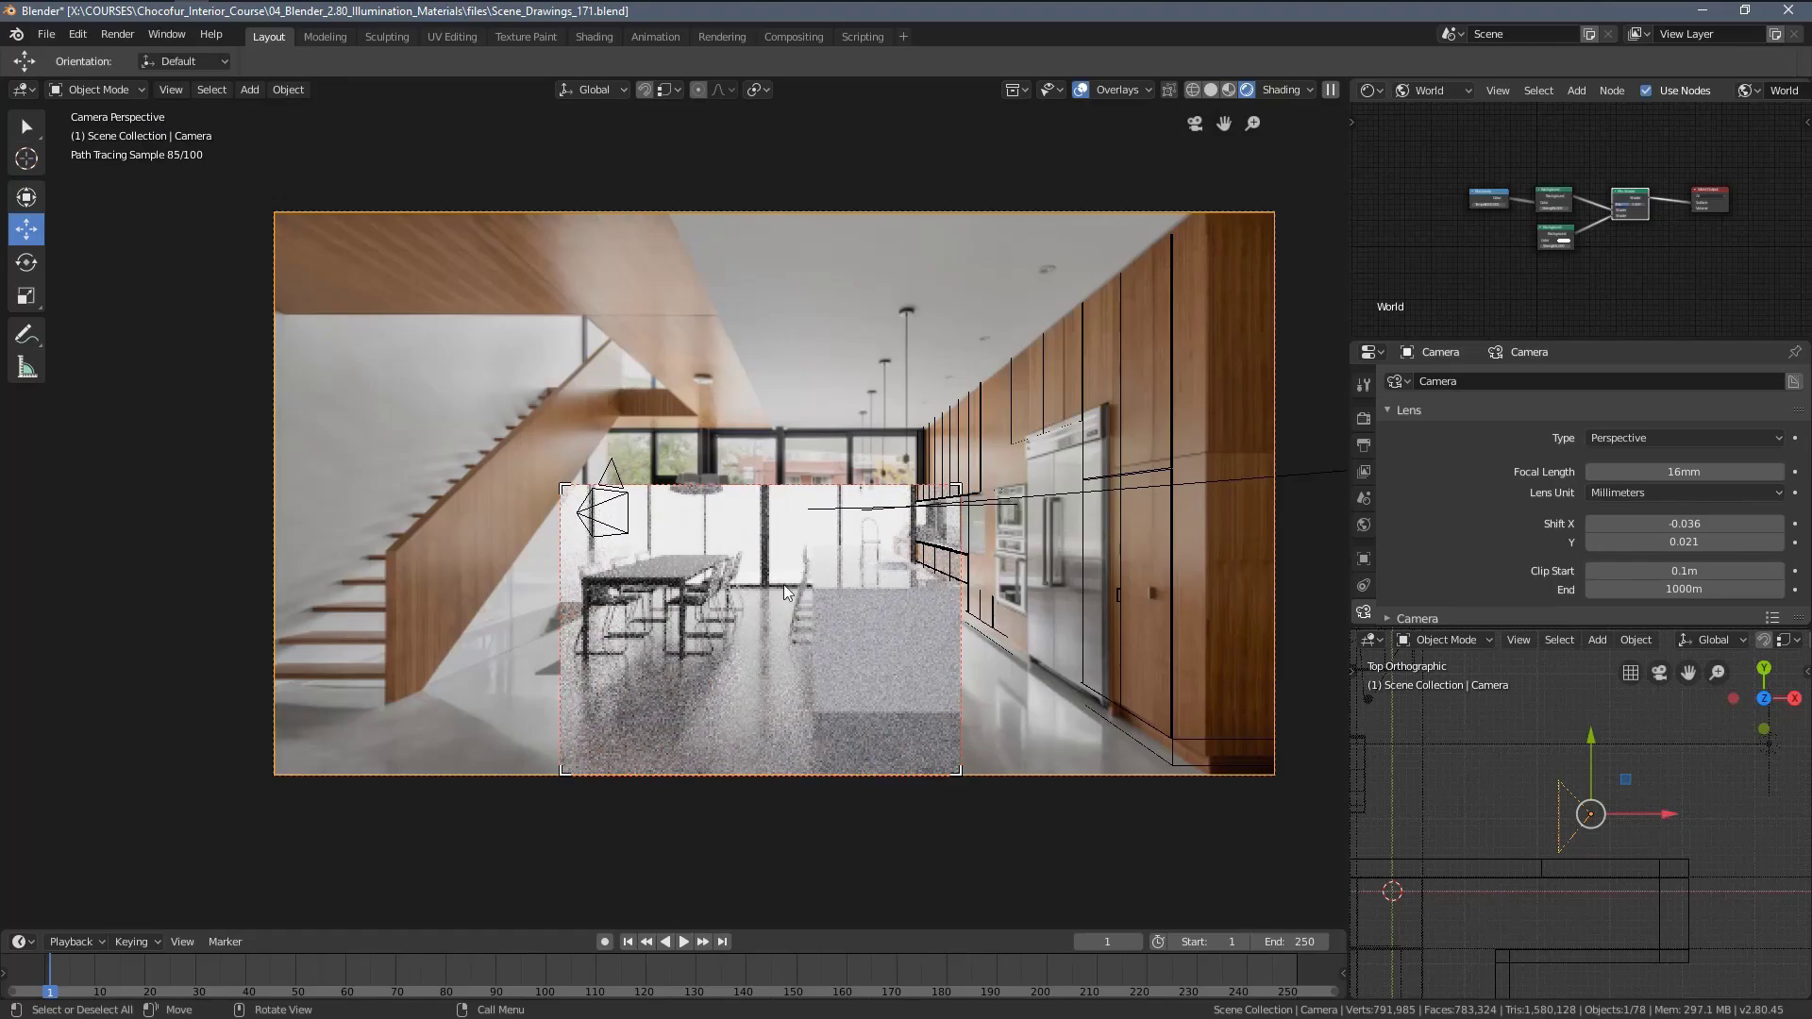
pyautogui.hotkey('ctrl', 'b')
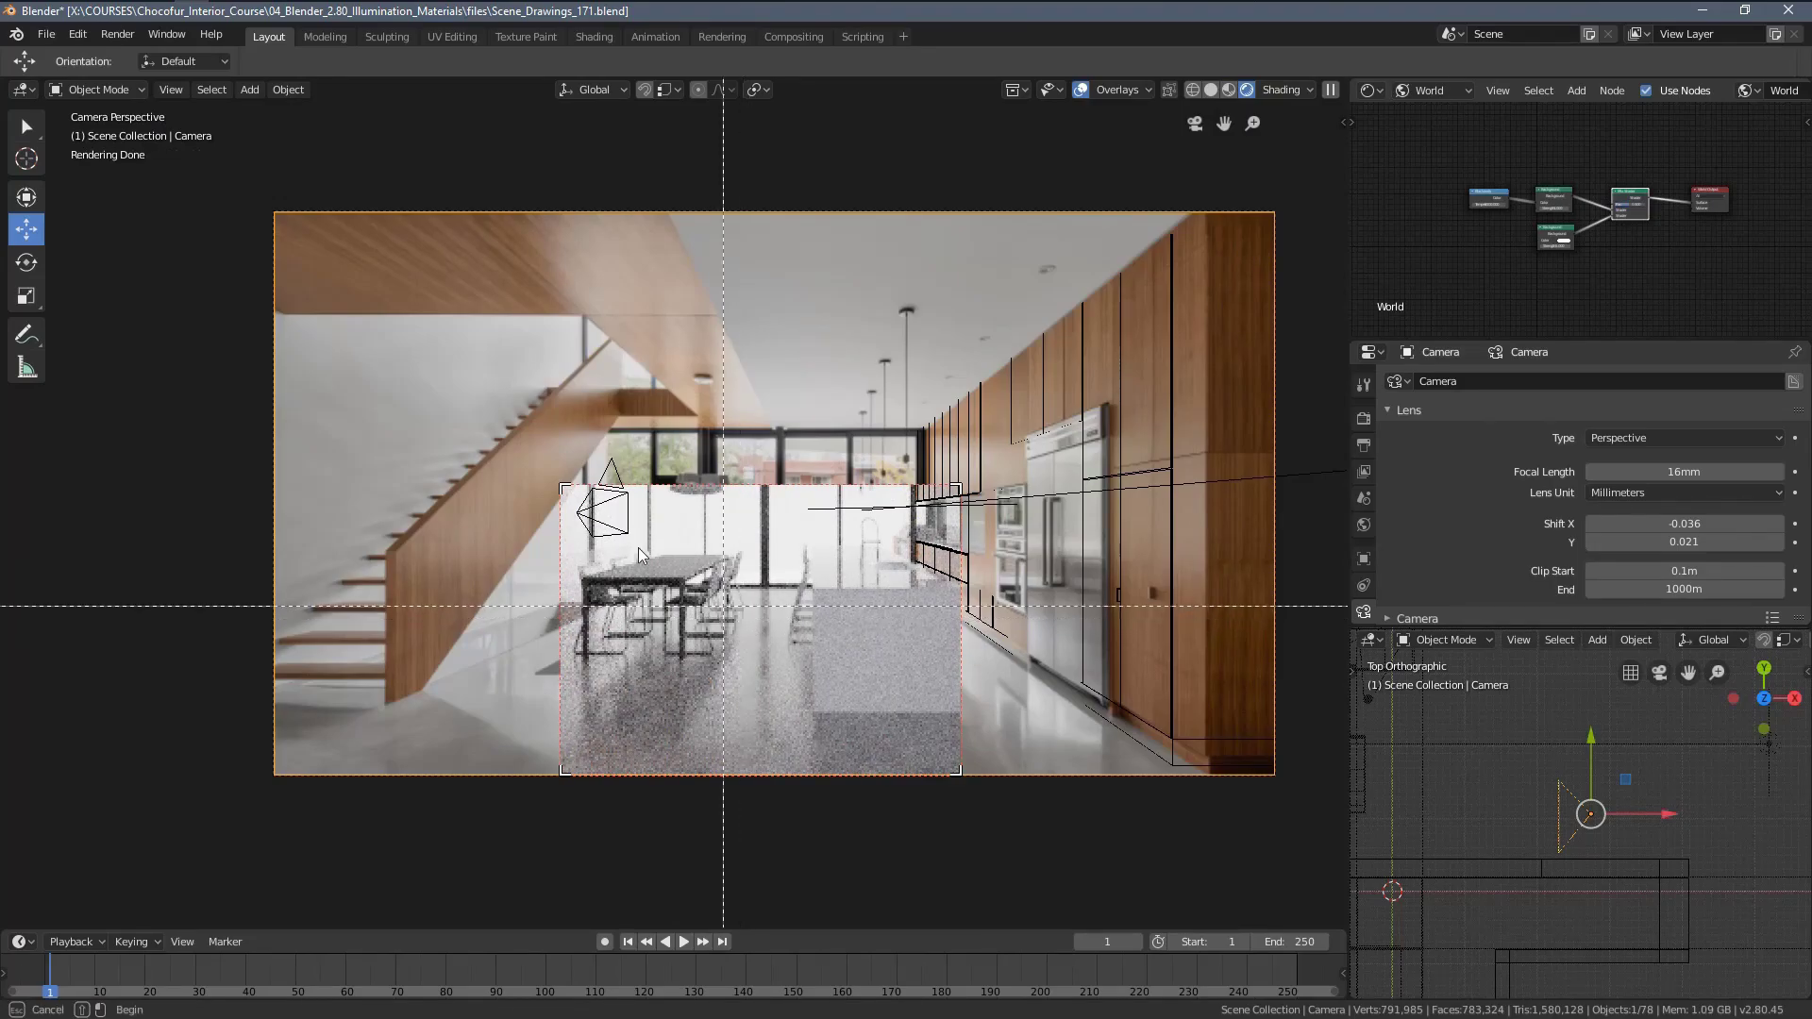
pyautogui.moveTo(238, 144); pyautogui.dragTo(1314, 832)
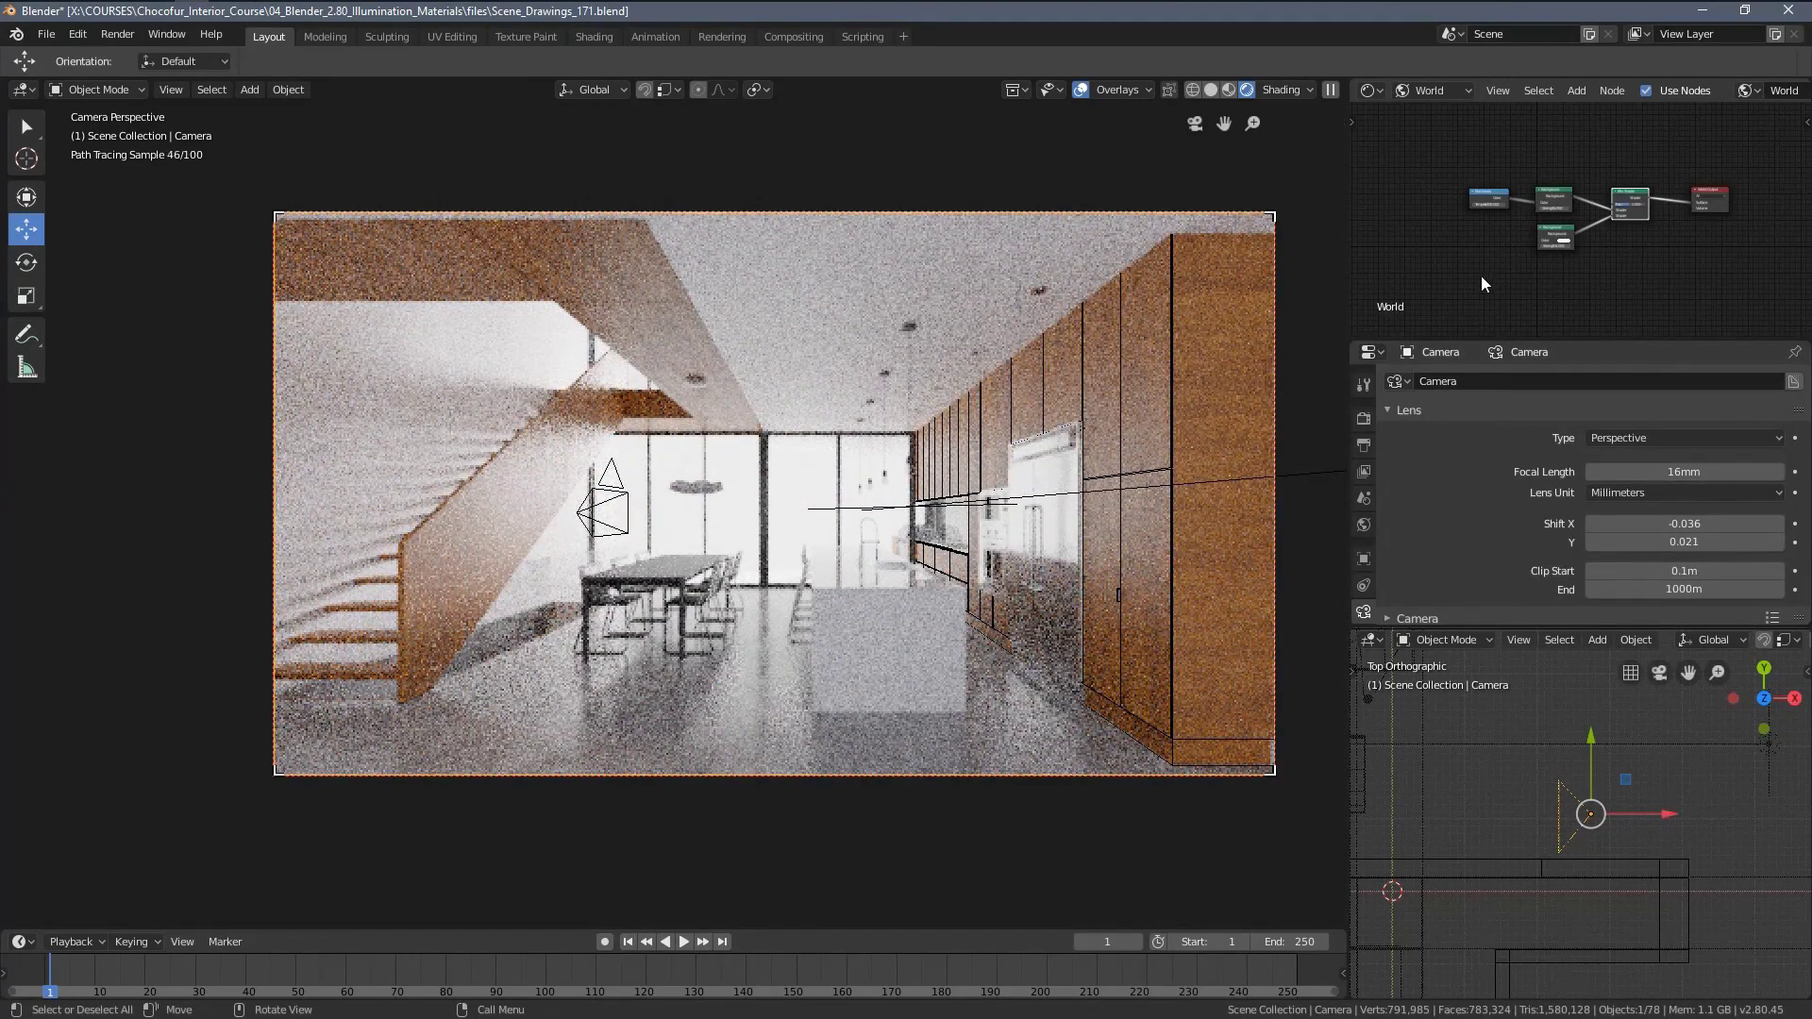
# Set the strength of the Background node fed by the Blackbody to 2.
pyautogui.scroll(8, 1532, 228)
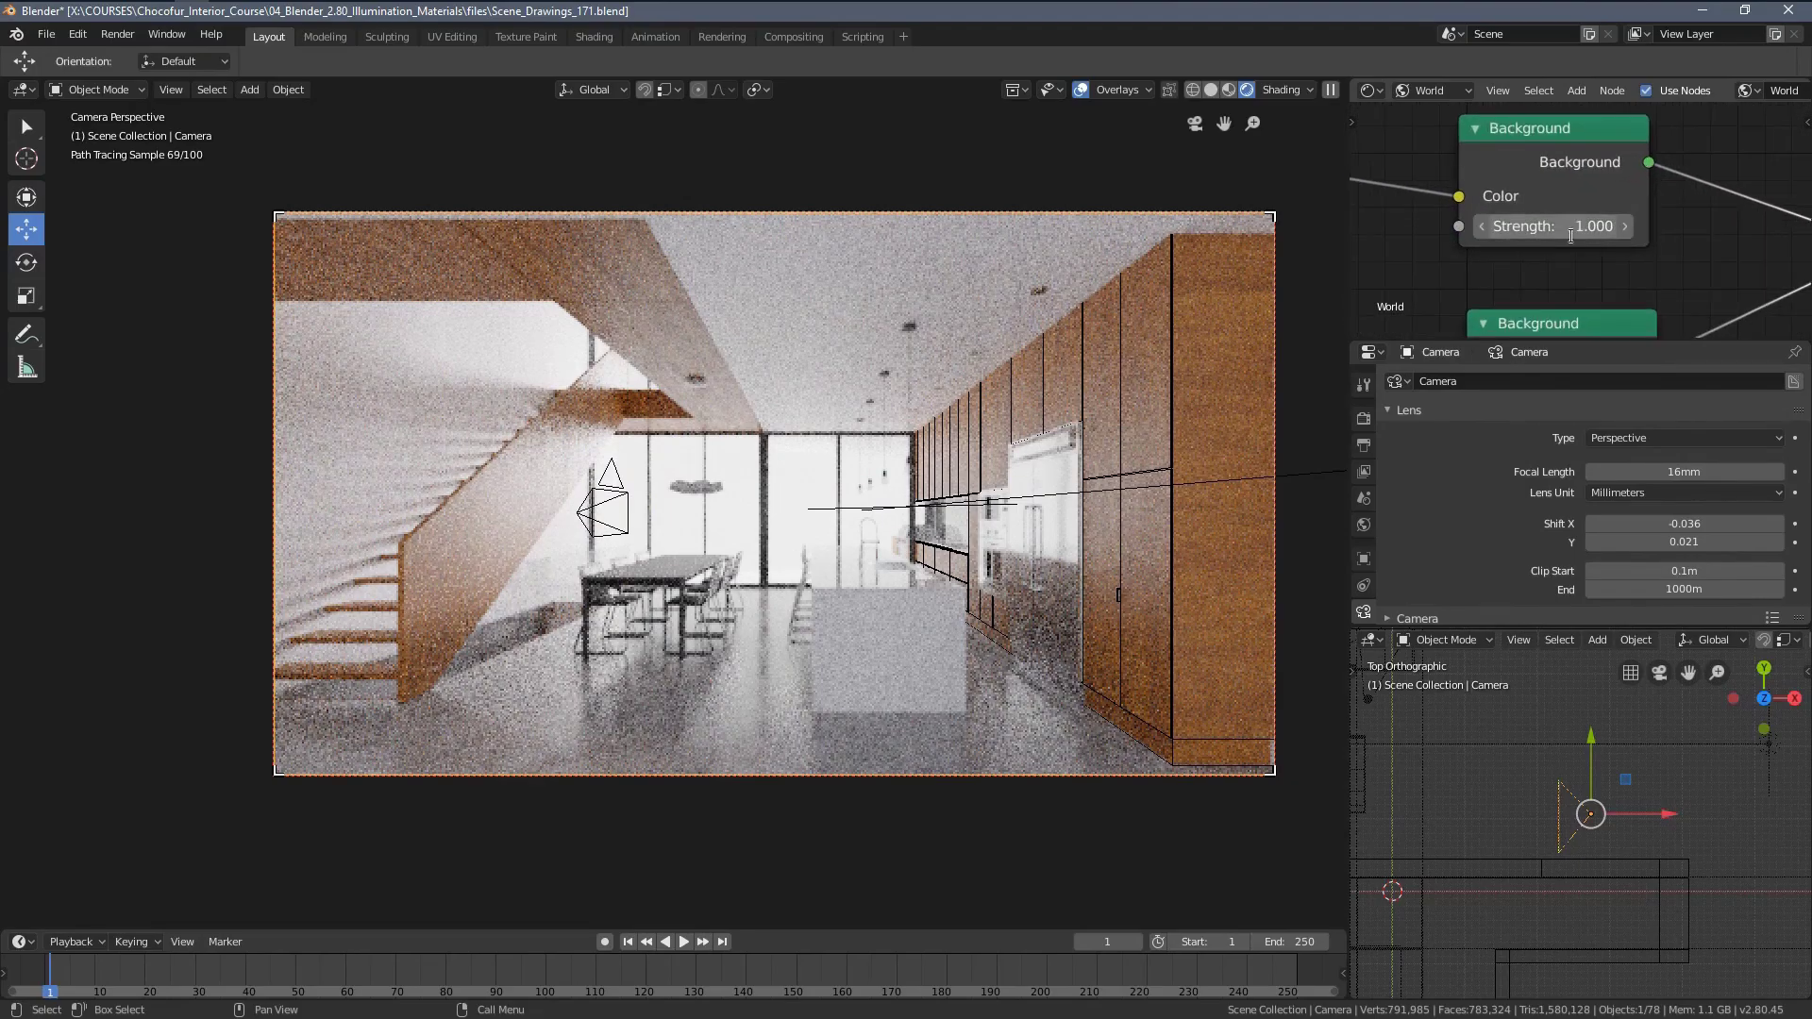
pyautogui.click(1571, 236)
pyautogui.press('Return')
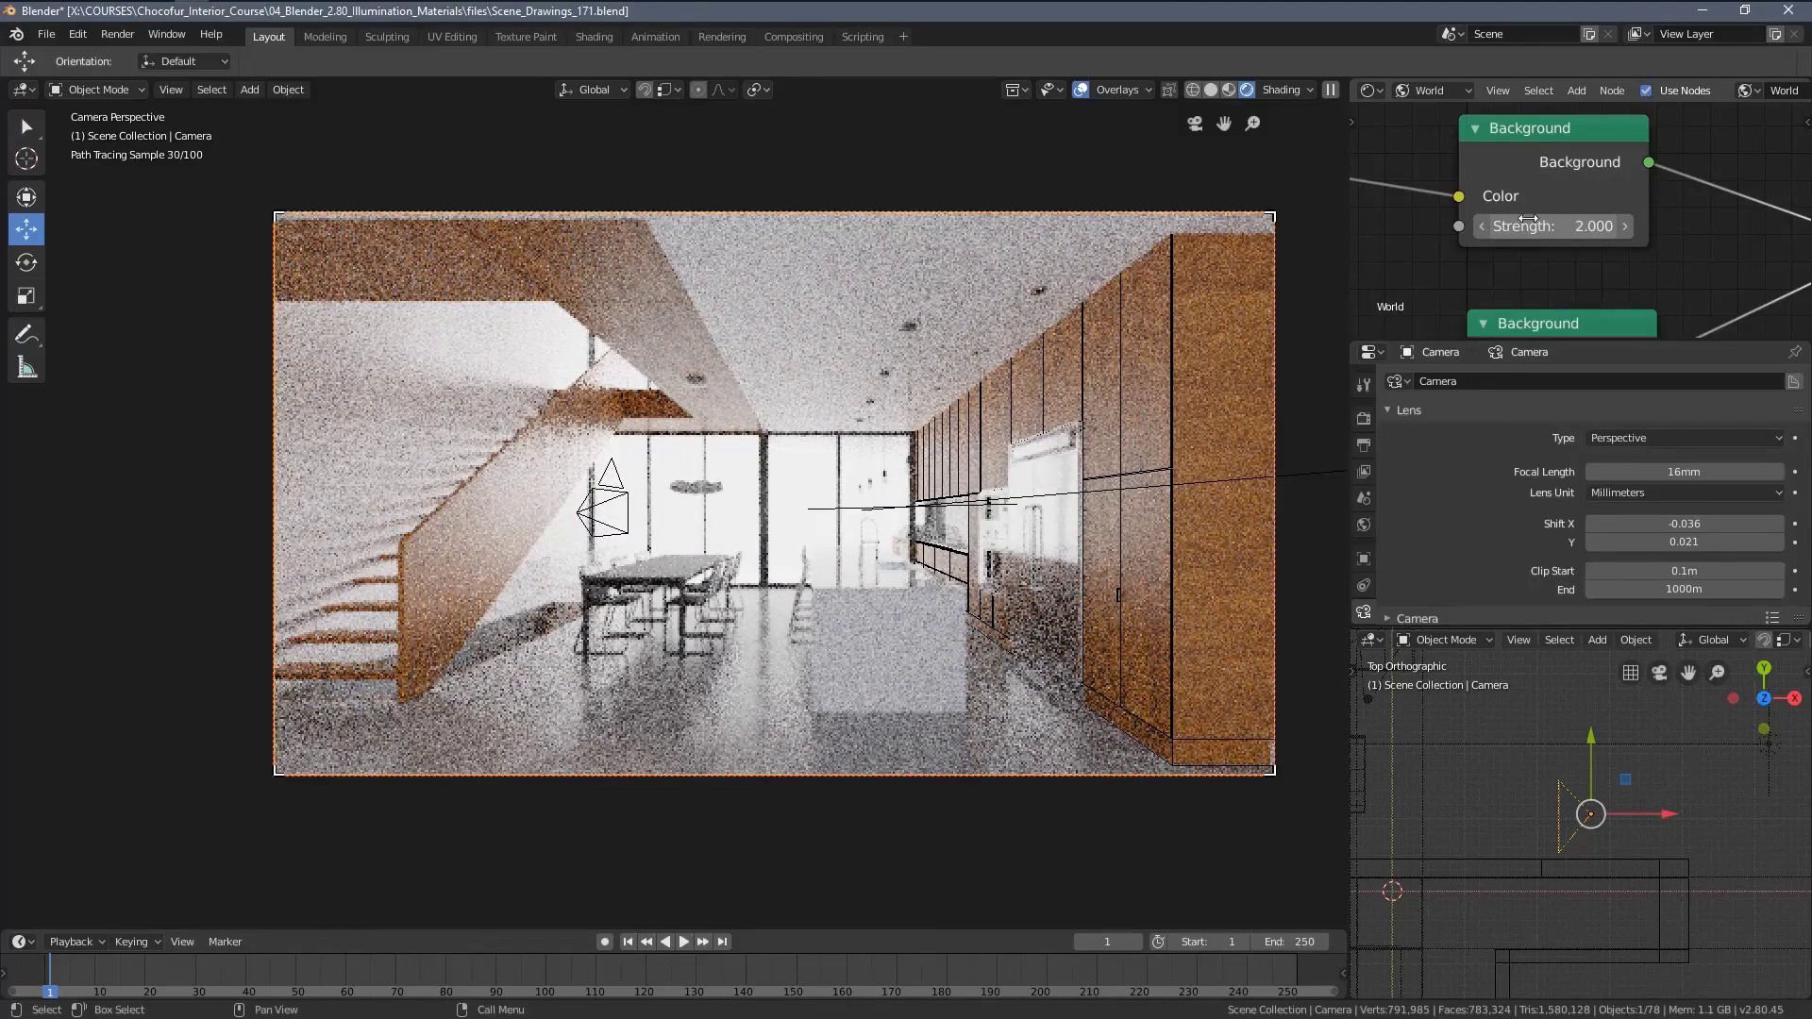
pyautogui.scroll(-12, 1618, 228)
pyautogui.moveTo(1642, 275); pyautogui.dragTo(1535, 244, button='middle')
pyautogui.scroll(4, 1548, 283)
pyautogui.scroll(2, 1529, 242)
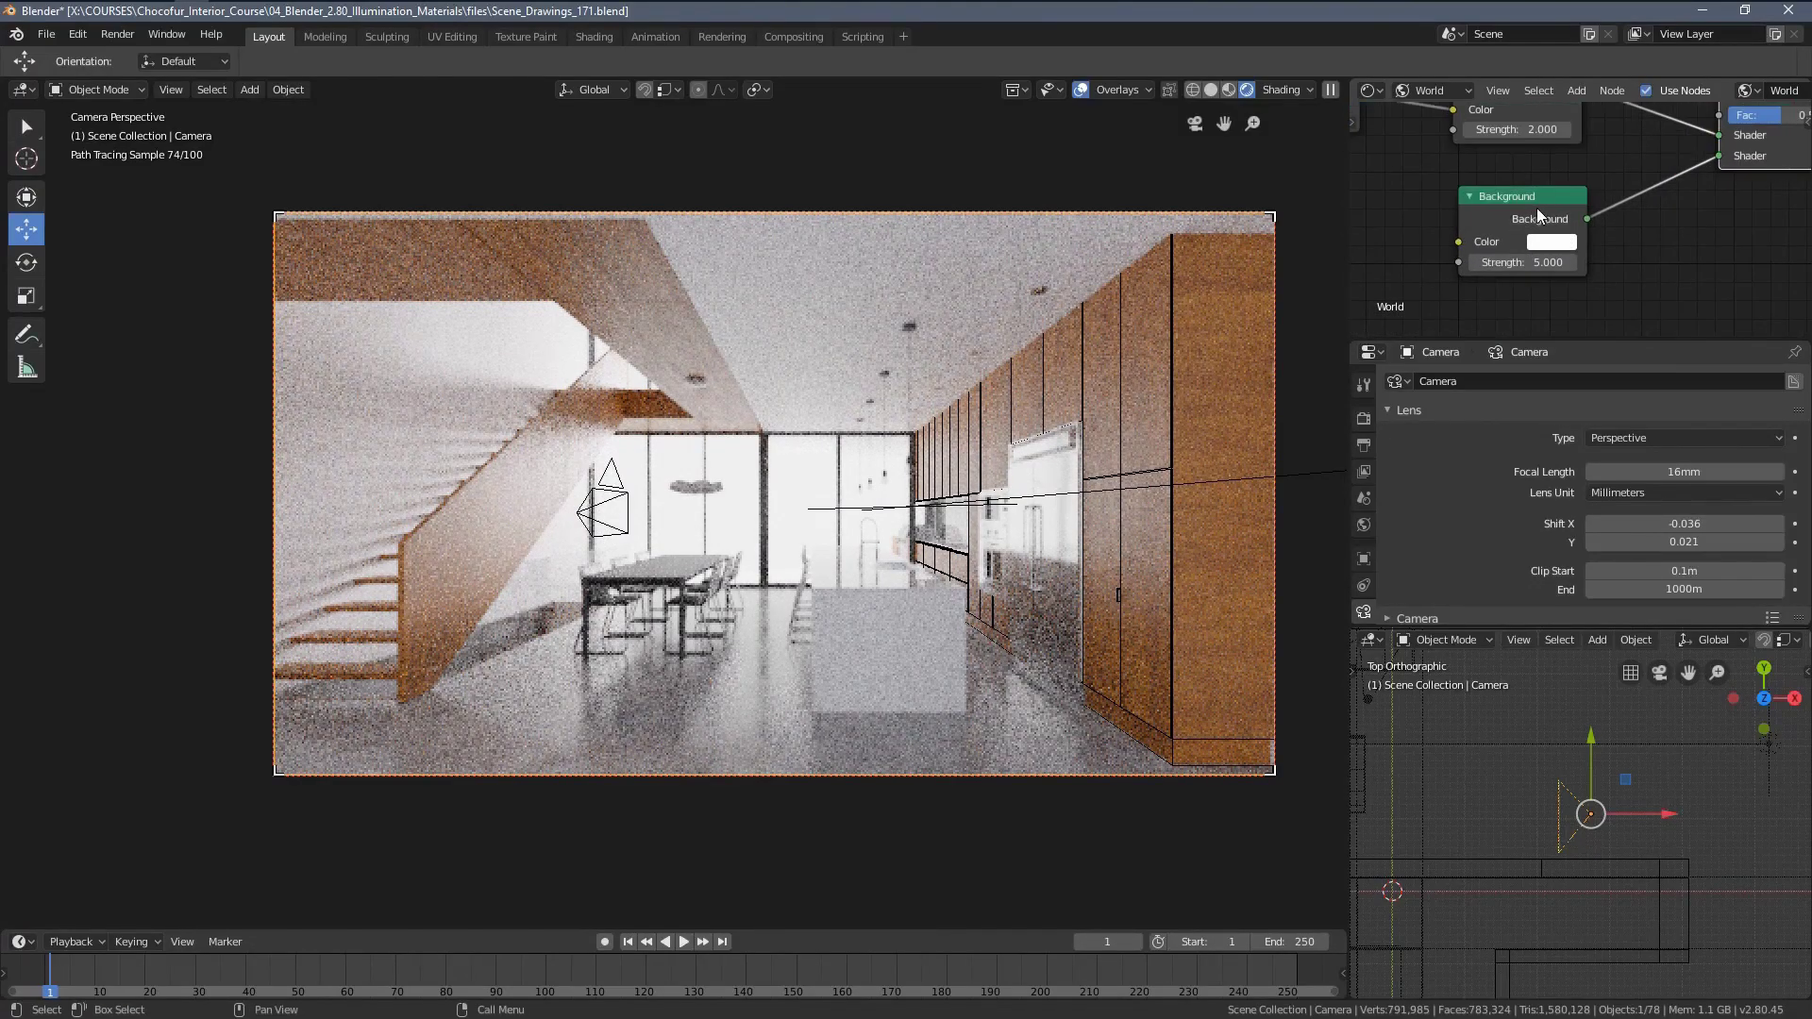
# Return the camera view to solid shading and inspect the Cycles ray visibility settings of the kitchen cabinets.
pyautogui.press('z')
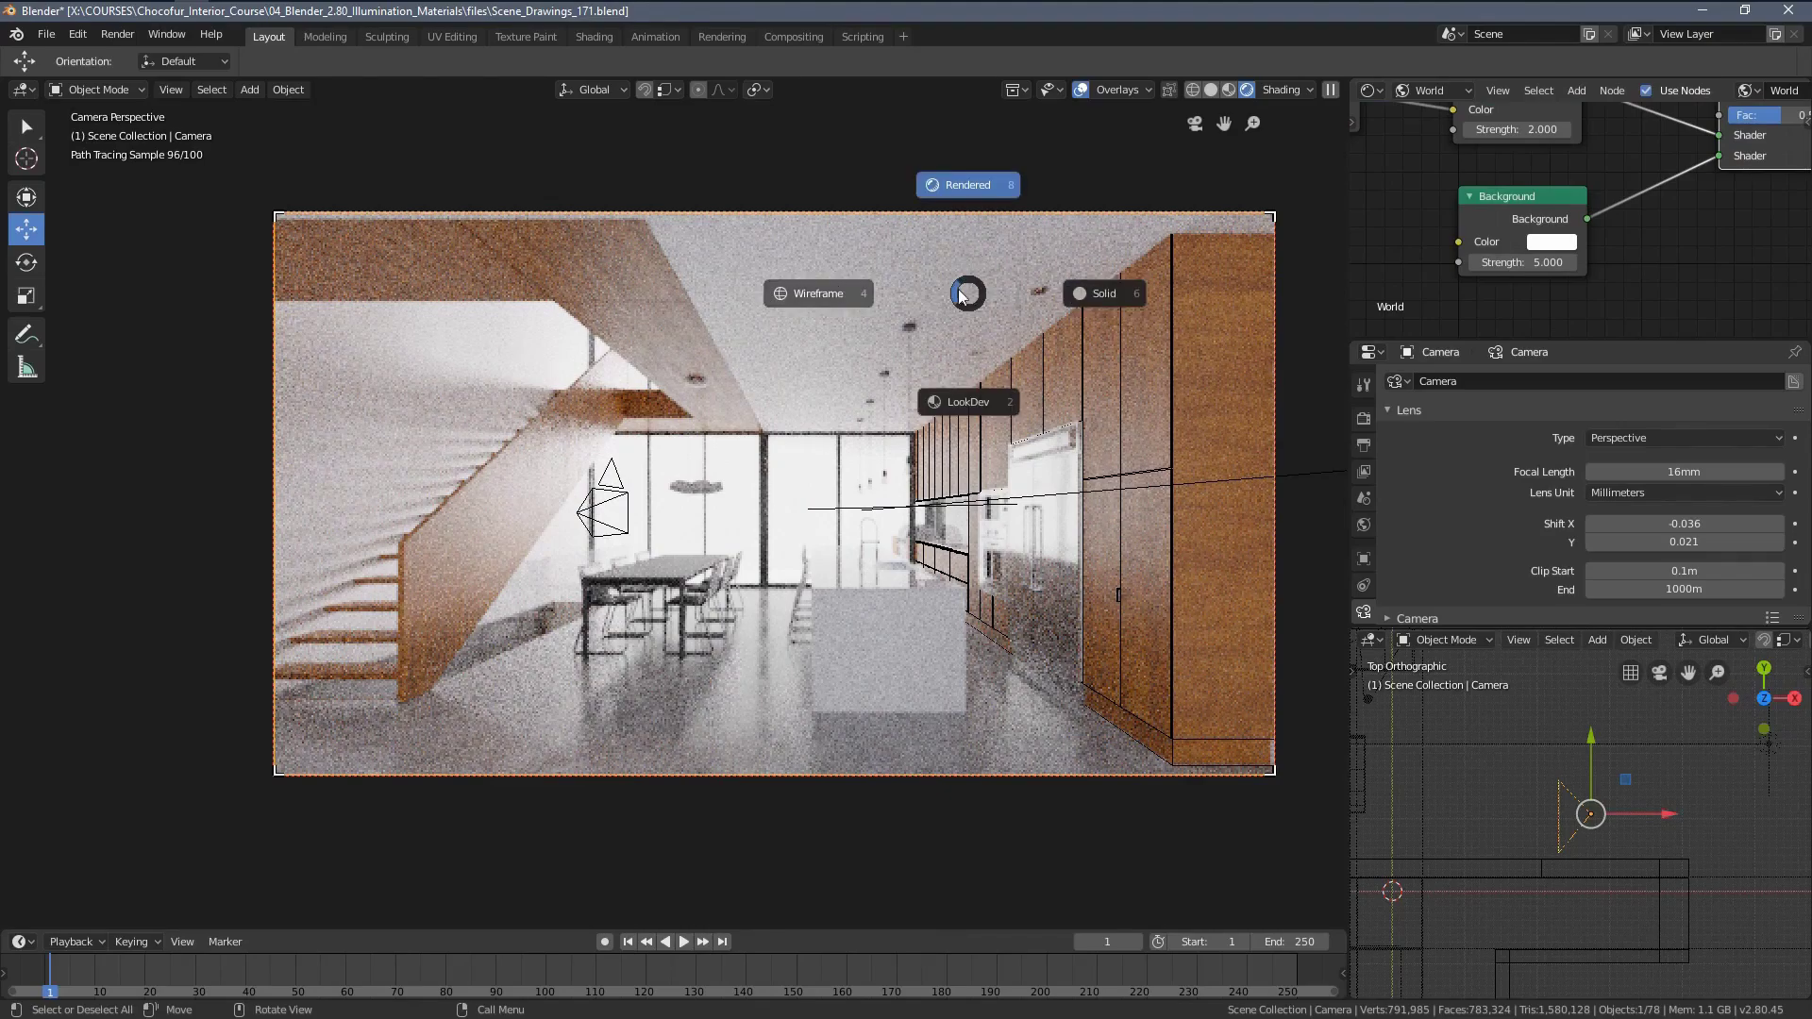
pyautogui.click(1299, 306)
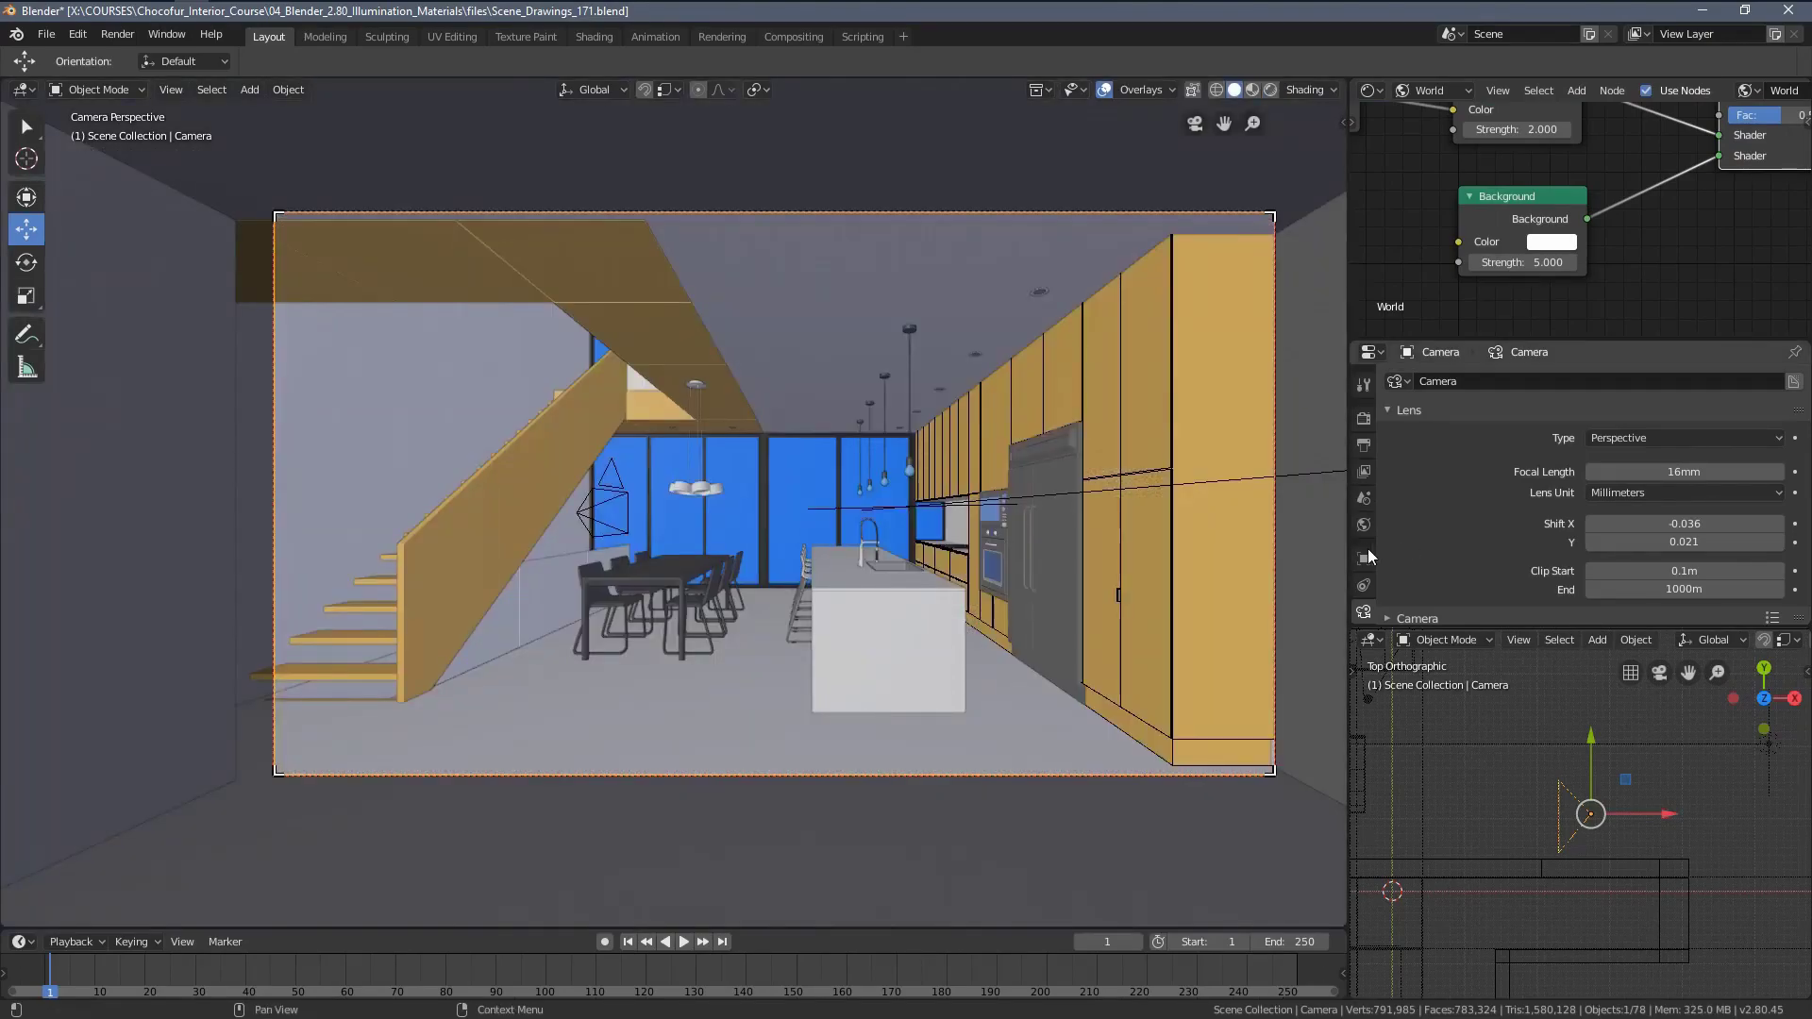
pyautogui.scroll(-2, 1363, 515)
pyautogui.scroll(2, 1362, 528)
pyautogui.click(1363, 559)
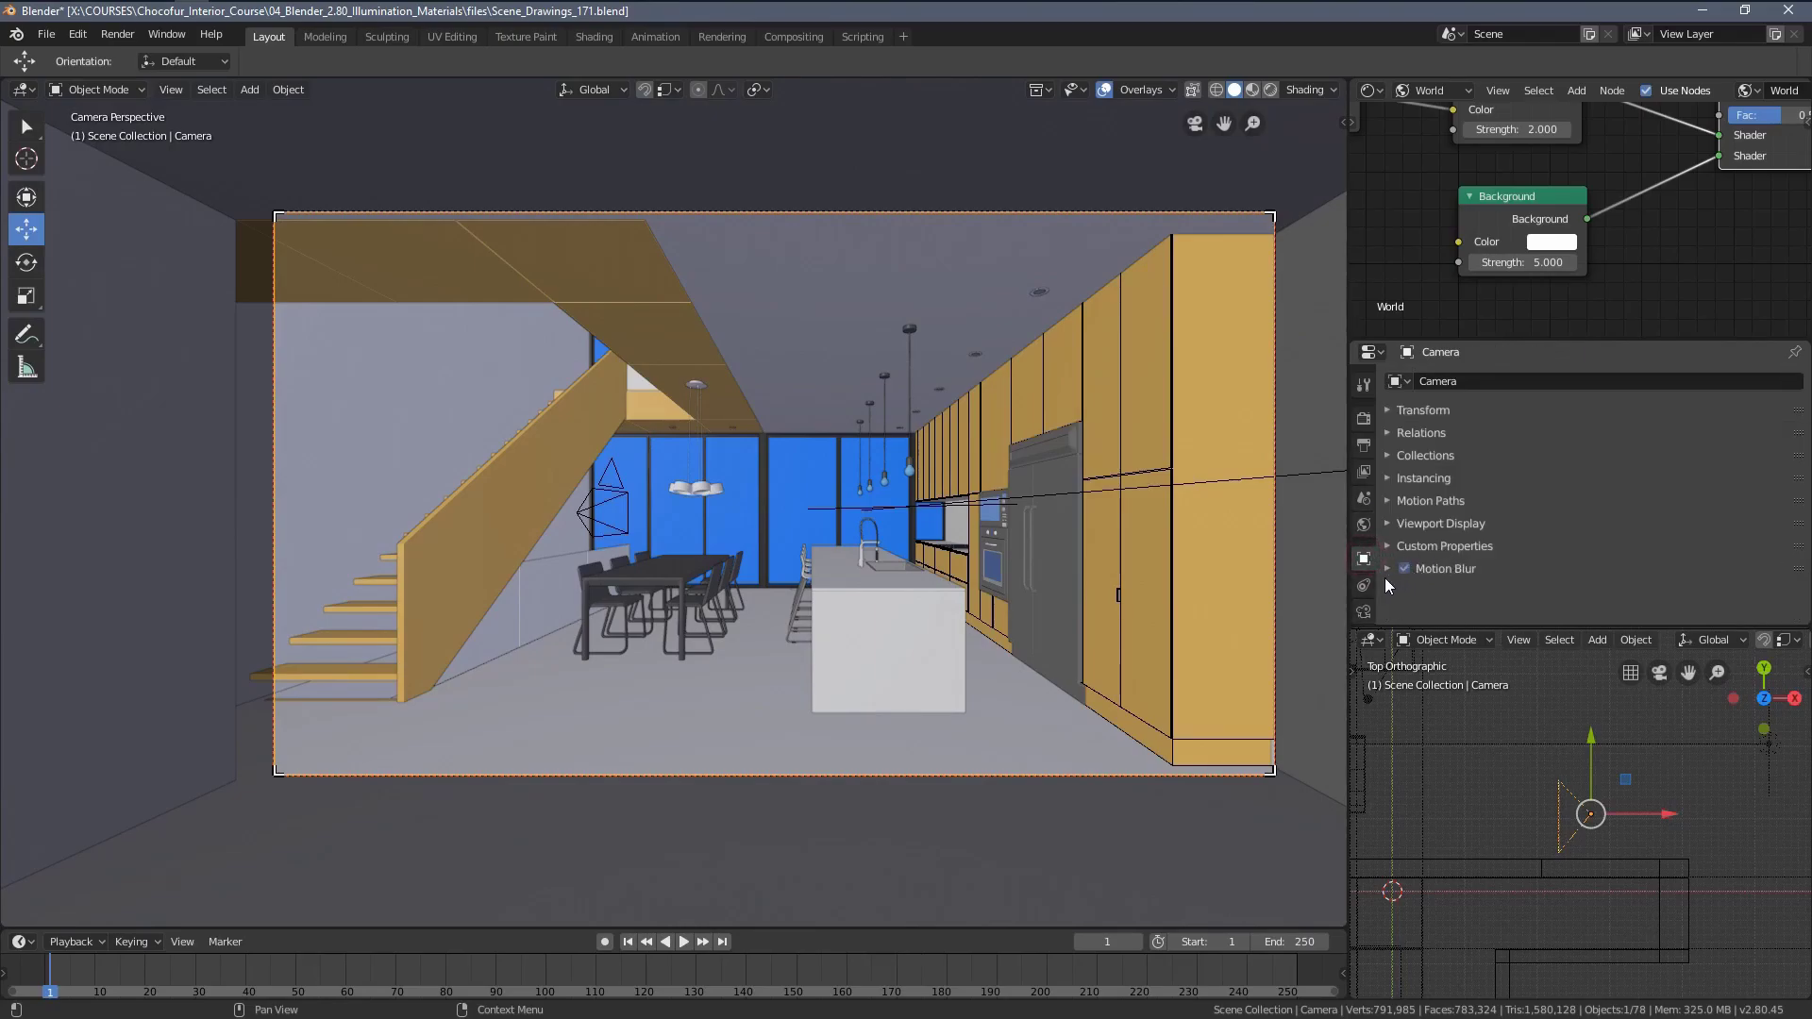
pyautogui.click(1151, 559)
pyautogui.scroll(-4, 1436, 575)
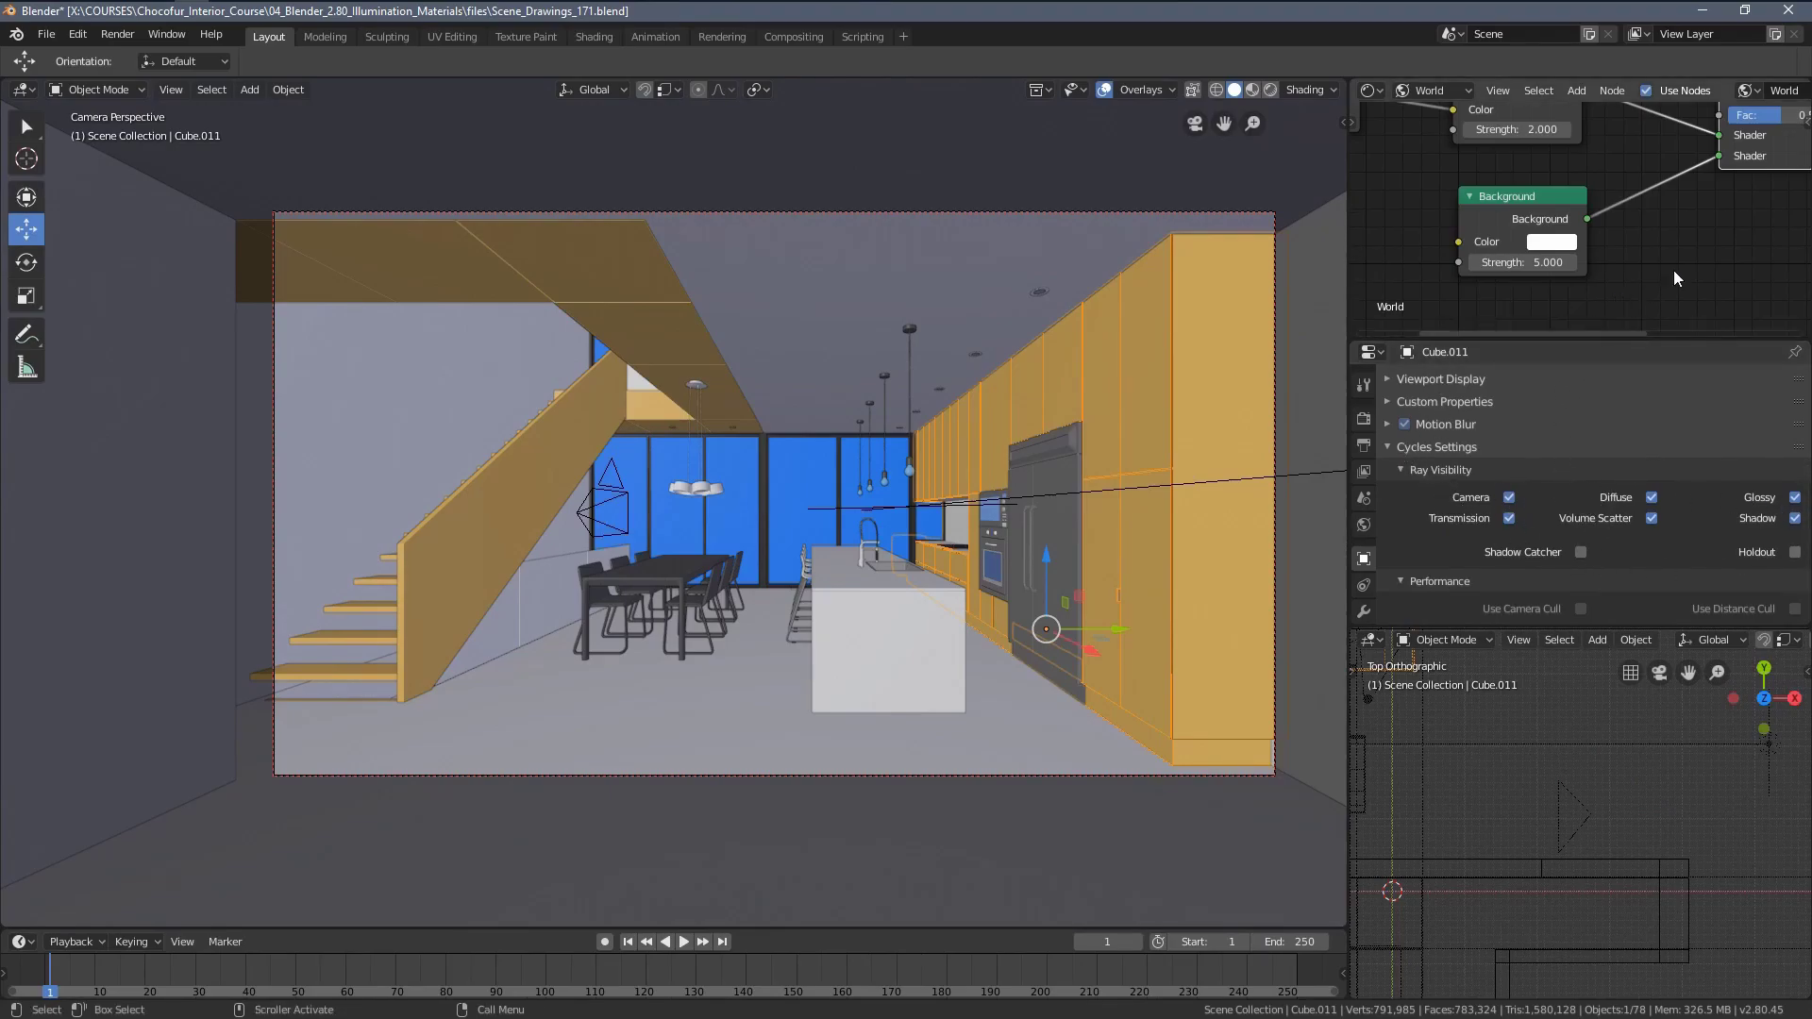
# Add a Light Path node above the Background nodes in the world shader.
pyautogui.moveTo(1673, 270); pyautogui.dragTo(1650, 291, button='middle')
pyautogui.hotkey('ctrl', 'space')
pyautogui.press('Home')
pyautogui.scroll(-1, 1202, 304)
pyautogui.moveTo(1186, 304); pyautogui.dragTo(1195, 417, button='middle')
pyautogui.moveTo(1006, 298); pyautogui.dragTo(1048, 420, button='middle')
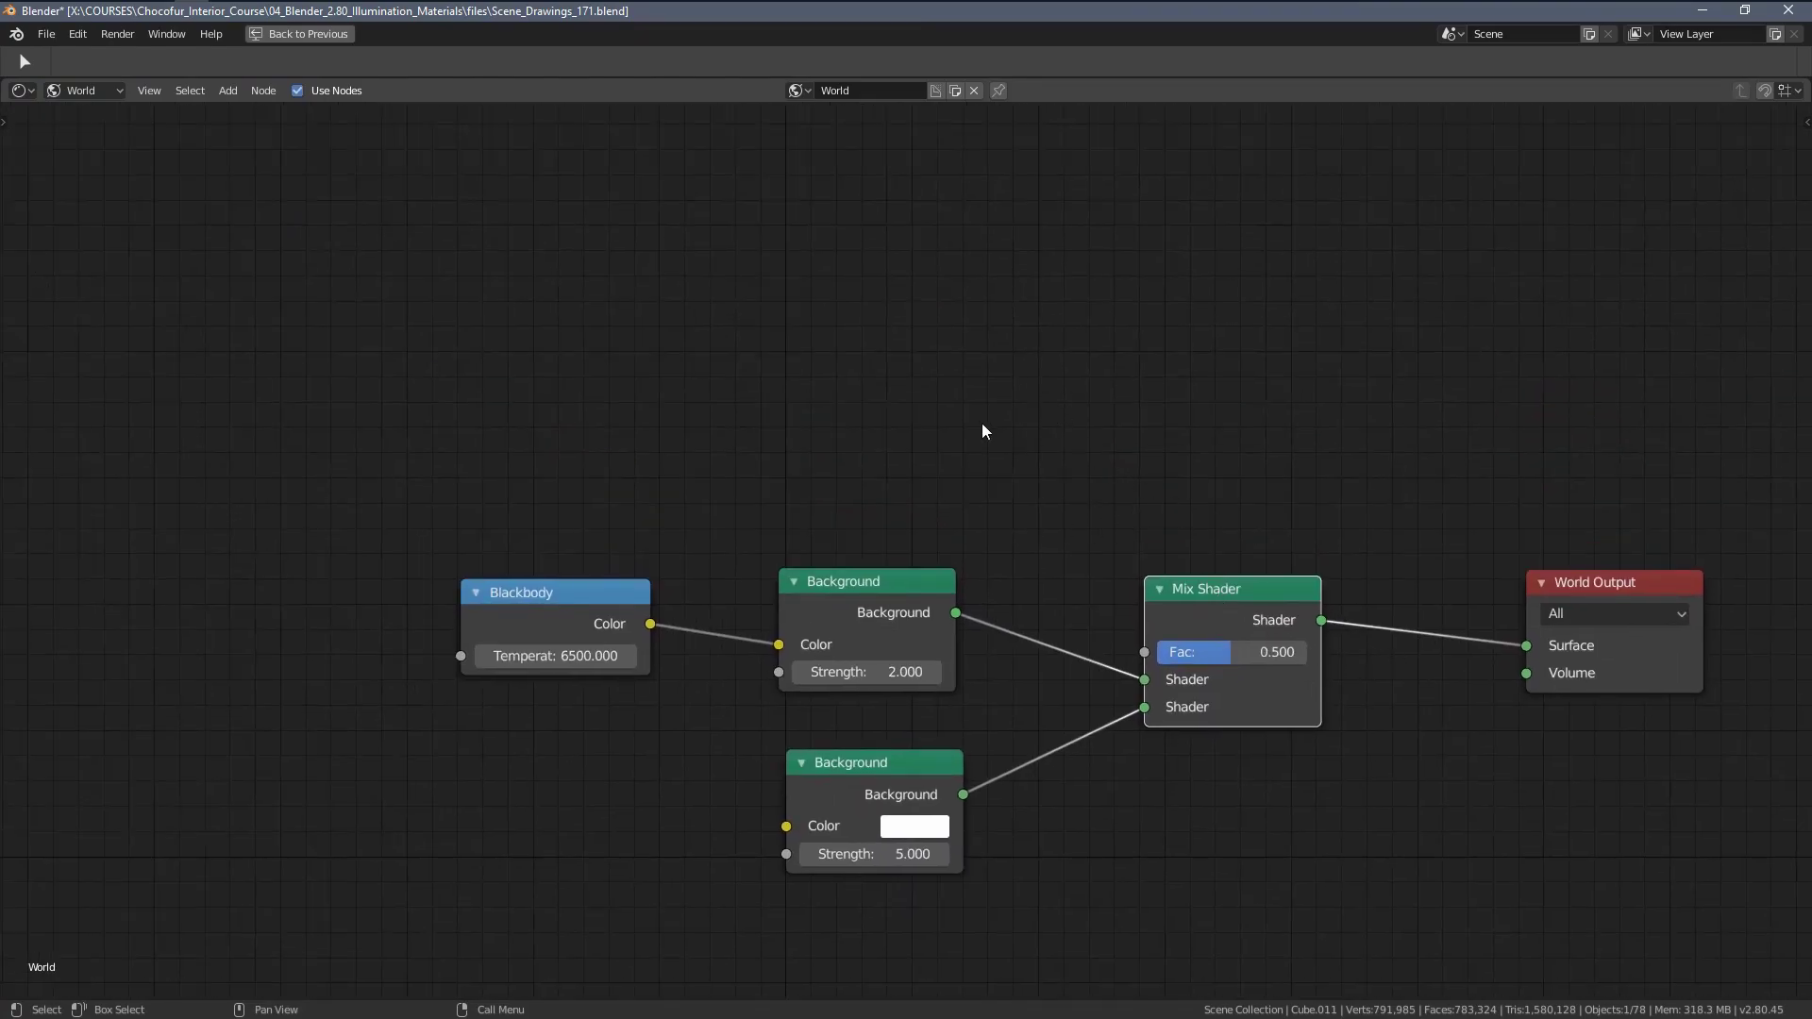
pyautogui.press('a')
pyautogui.press('a')
pyautogui.moveTo(954, 340); pyautogui.dragTo(992, 484, button='middle')
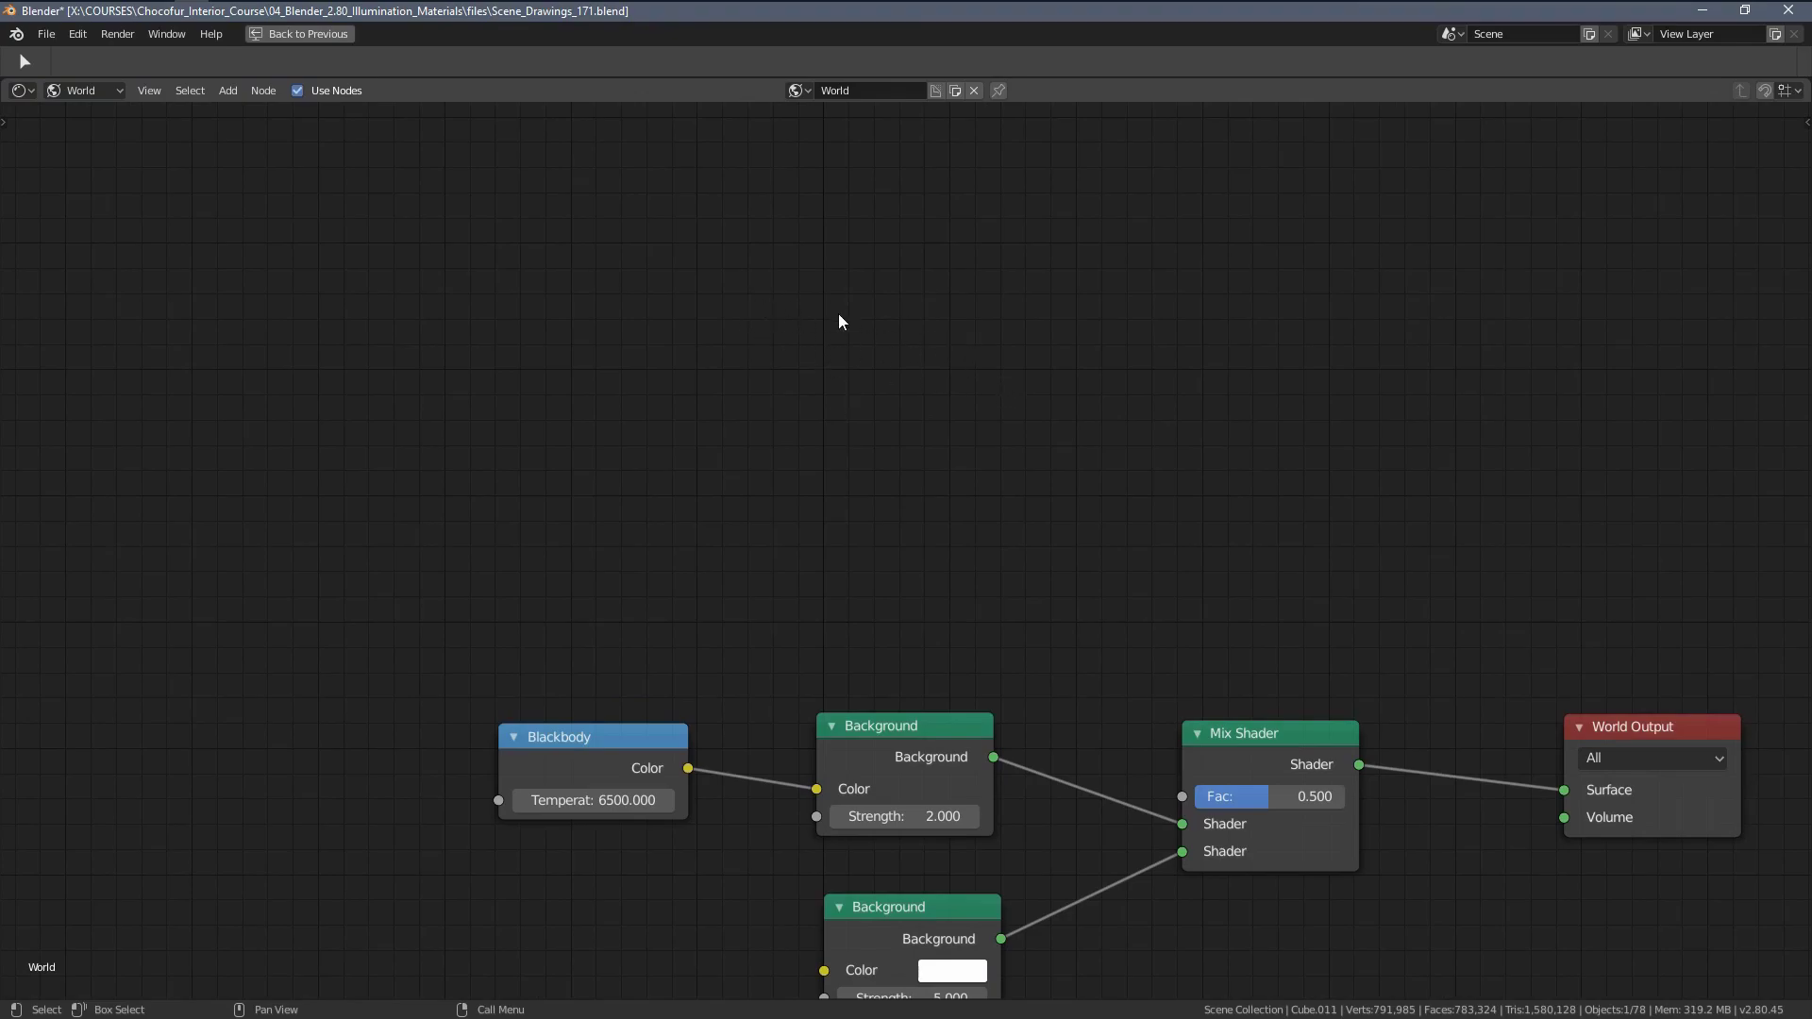
pyautogui.hotkey('shift', 'a')
pyautogui.moveTo(787, 278)
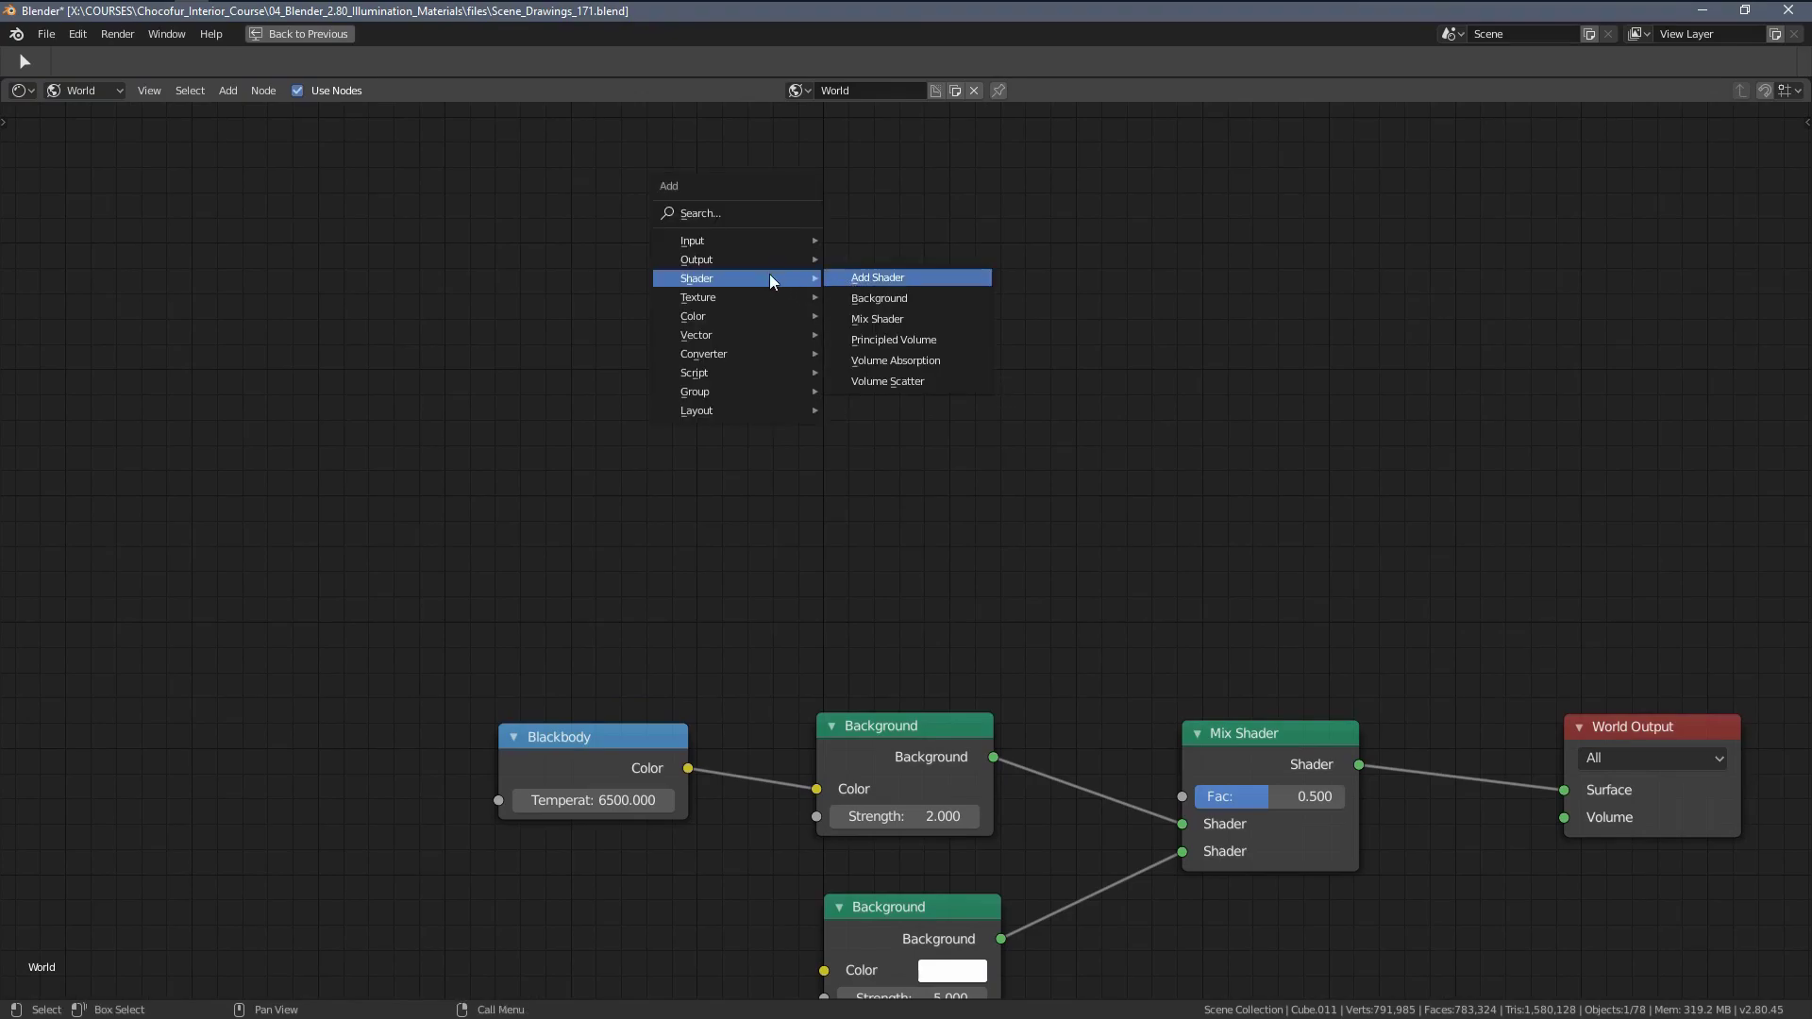
pyautogui.moveTo(761, 240)
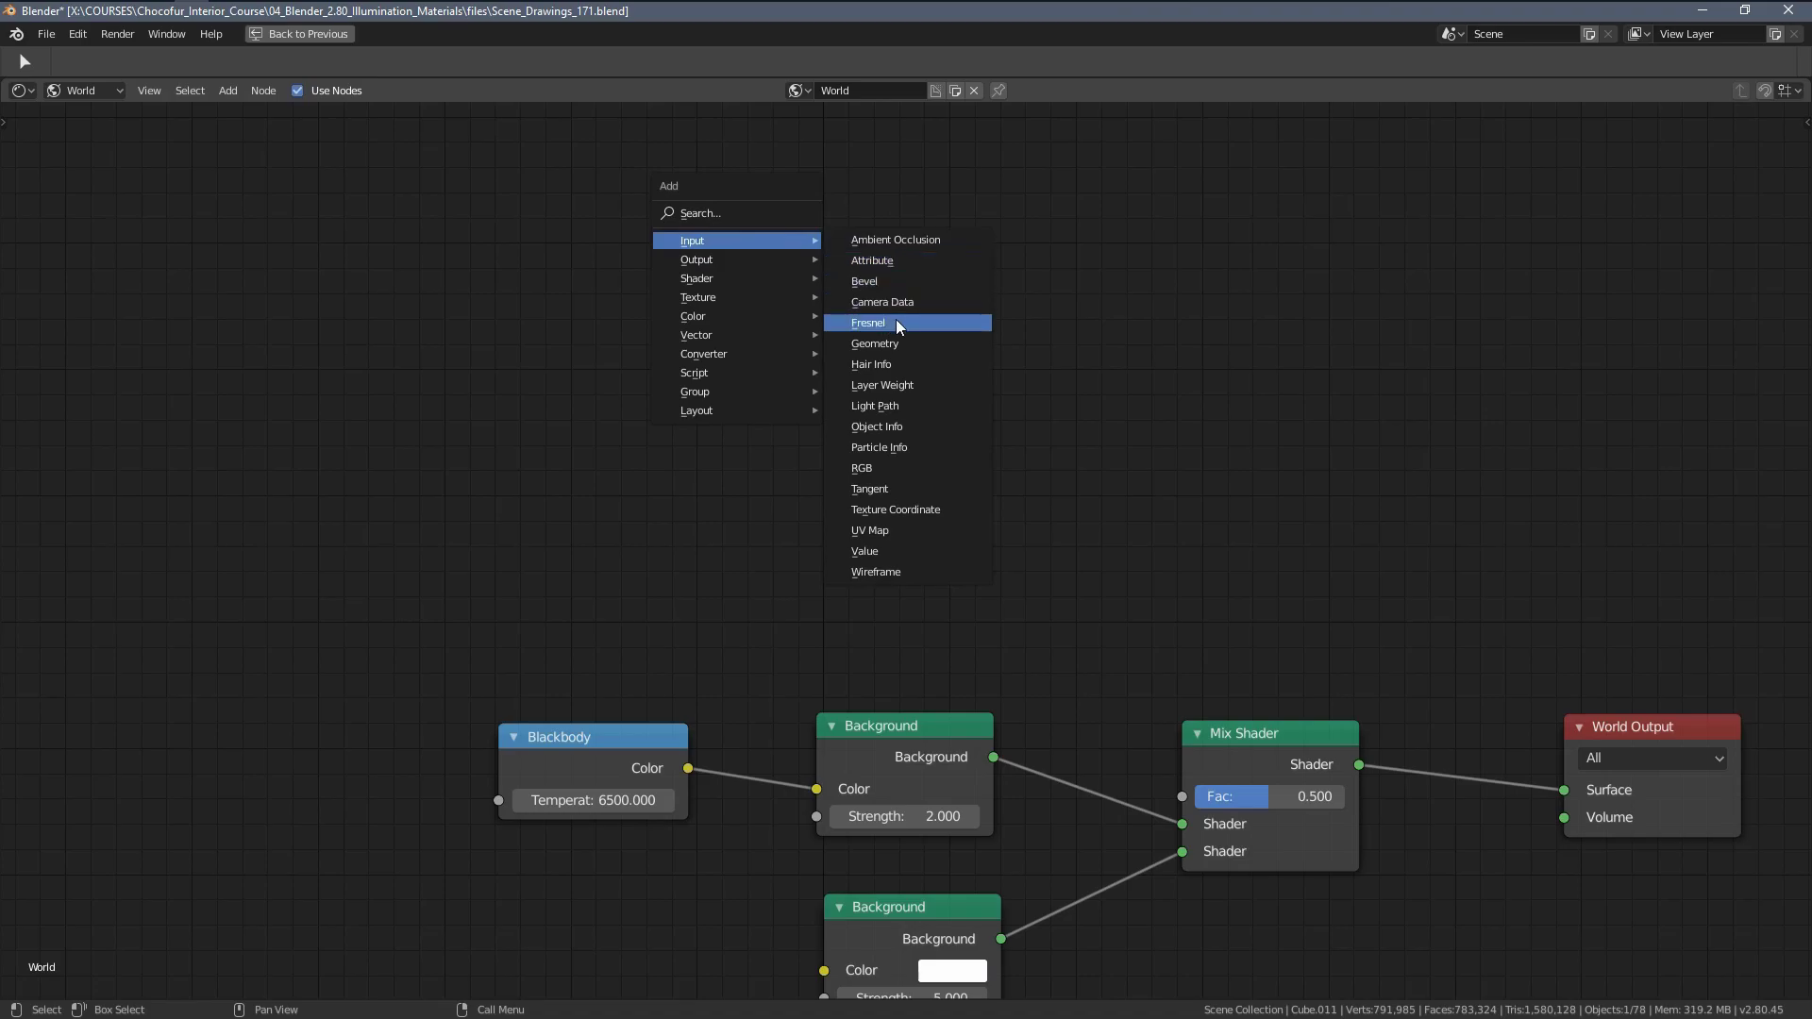
pyautogui.click(903, 405)
pyautogui.click(789, 218)
pyautogui.moveTo(851, 230); pyautogui.dragTo(863, 238)
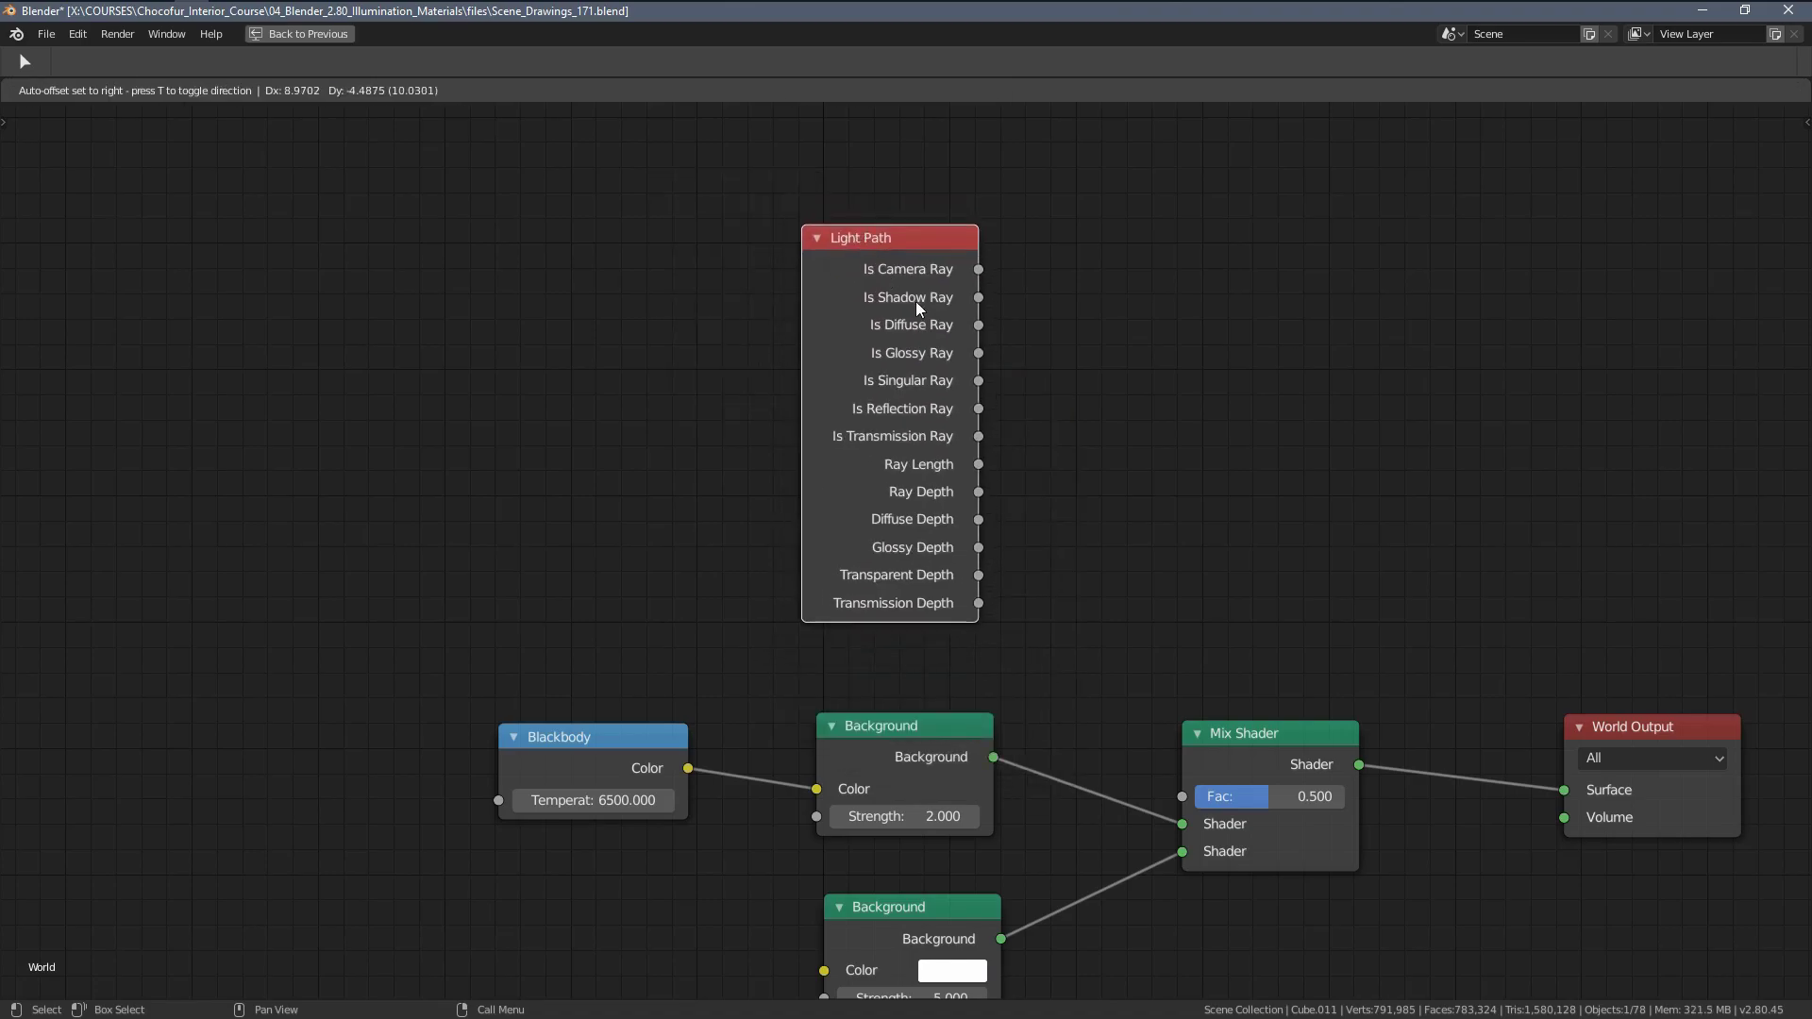
# Connect Light Path's Is Glossy Ray output to the Mix Shader's Fac, and line up the Light Path and lower Background nodes.
pyautogui.moveTo(1007, 366); pyautogui.dragTo(881, 362, button='middle')
pyautogui.scroll(3, 902, 348)
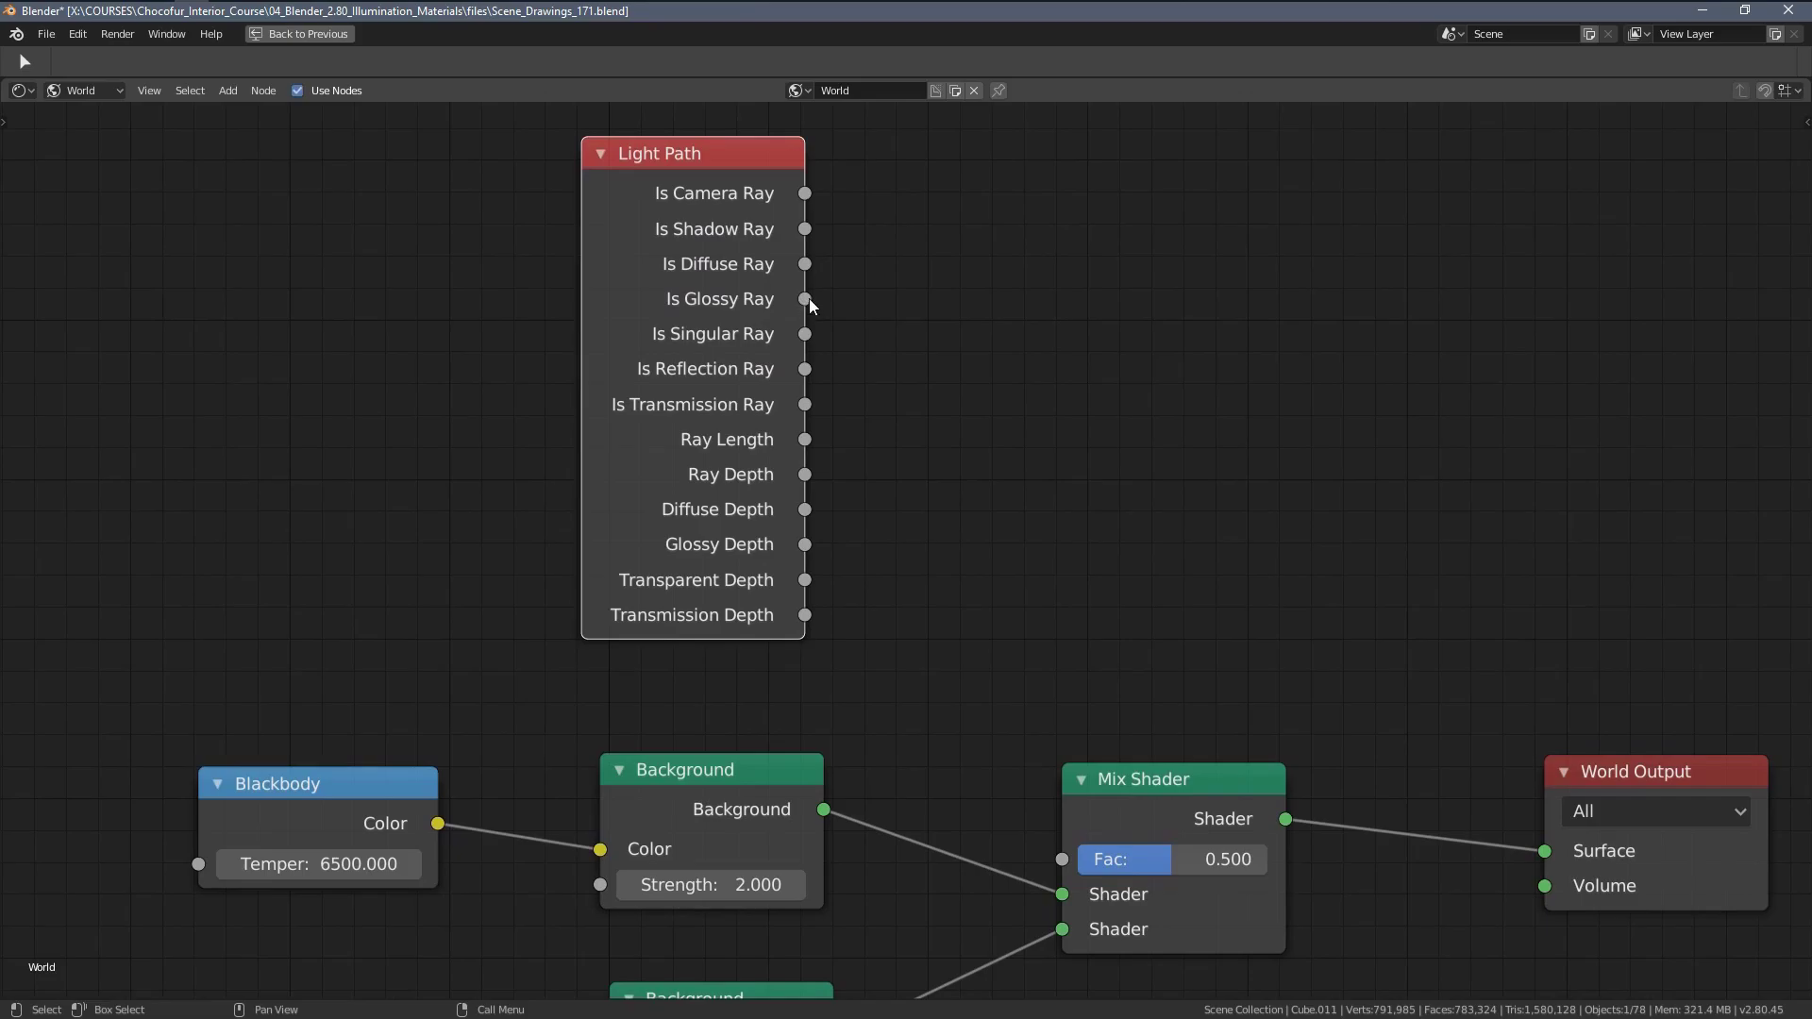
pyautogui.moveTo(805, 298); pyautogui.dragTo(1064, 858)
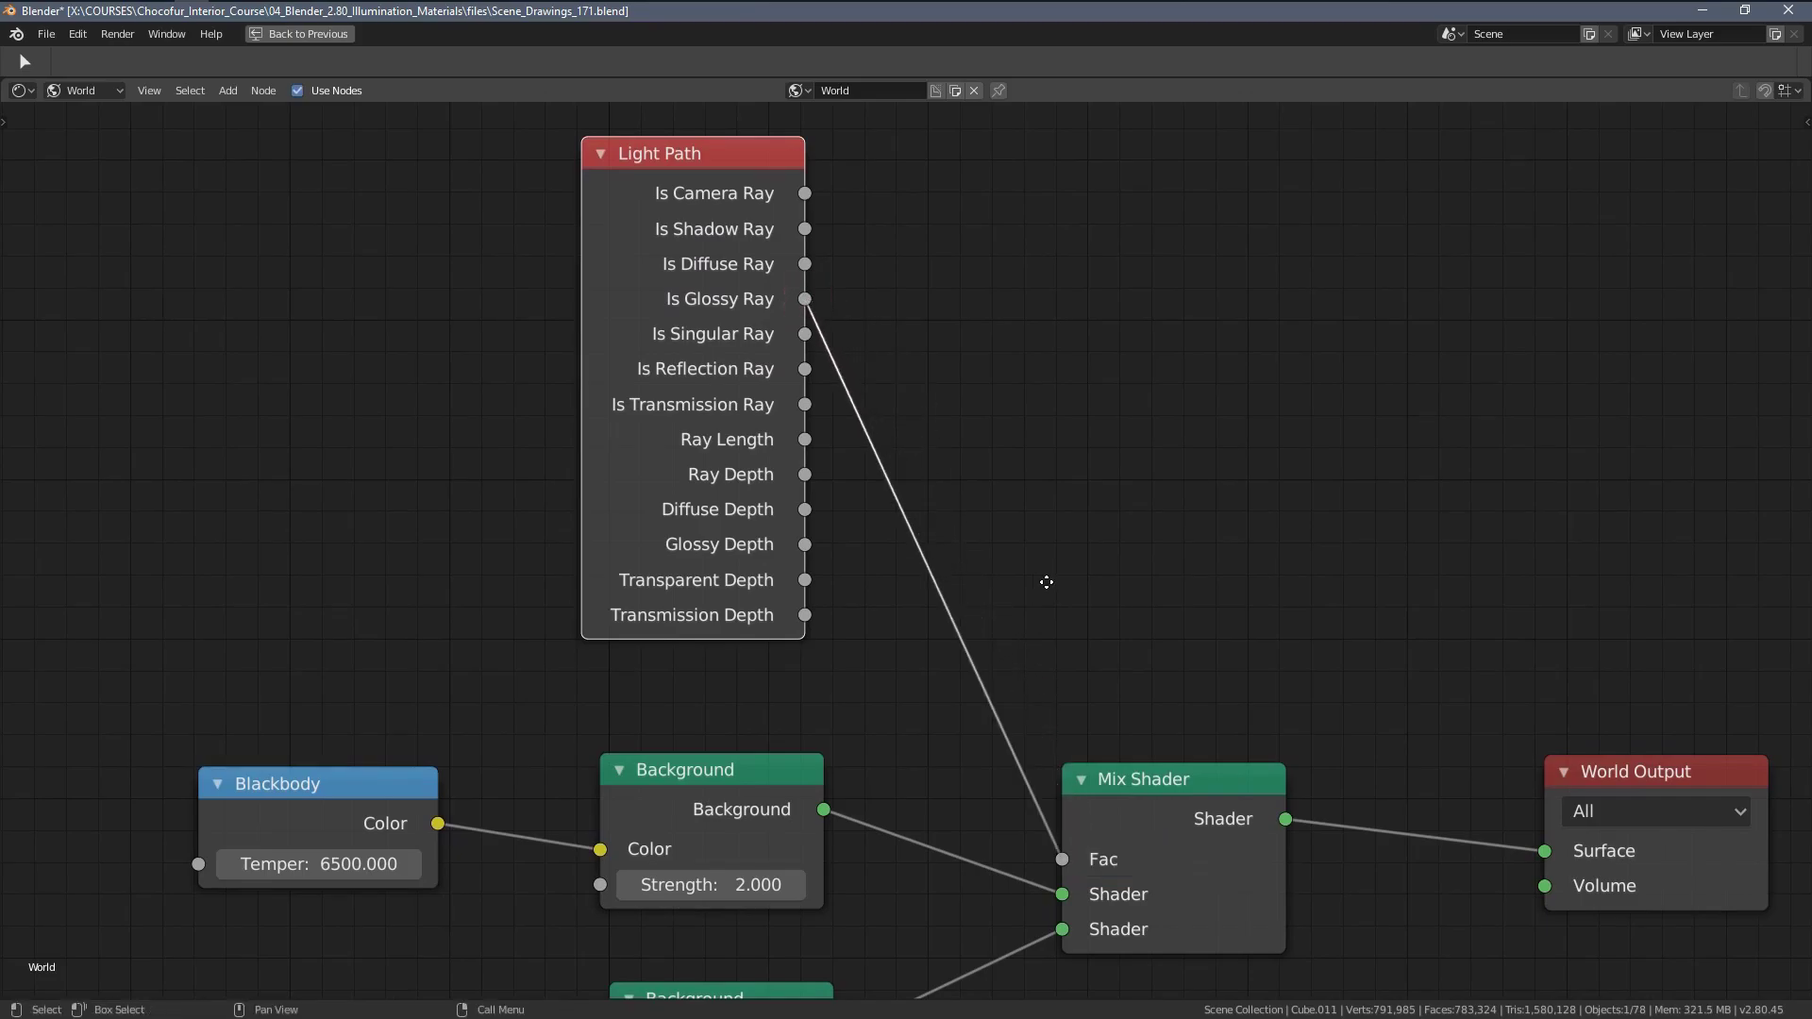
pyautogui.scroll(-2, 1047, 582)
pyautogui.moveTo(991, 493); pyautogui.dragTo(943, 412, button='middle')
pyautogui.moveTo(719, 274); pyautogui.dragTo(738, 250)
pyautogui.moveTo(891, 637); pyautogui.dragTo(887, 510, button='middle')
pyautogui.scroll(1, 887, 510)
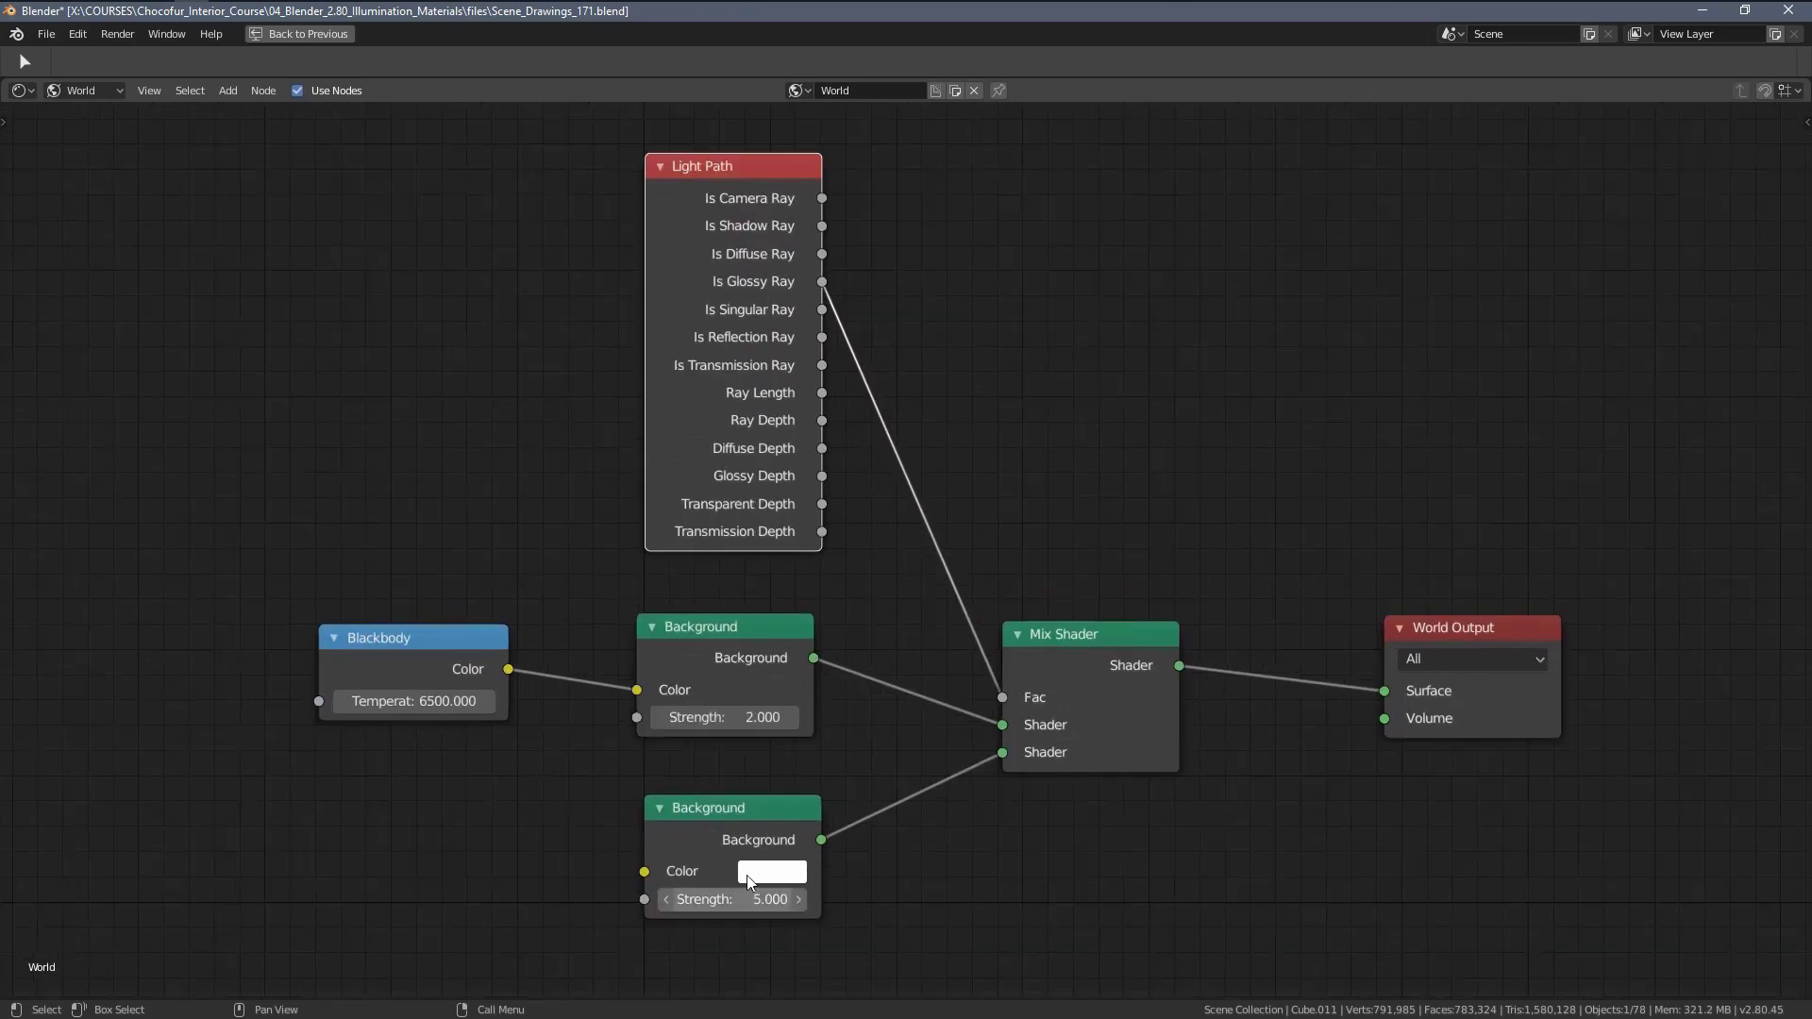
pyautogui.moveTo(710, 804)
pyautogui.mouseDown()
pyautogui.moveTo(726, 824)
pyautogui.moveTo(730, 809)
pyautogui.mouseUp()
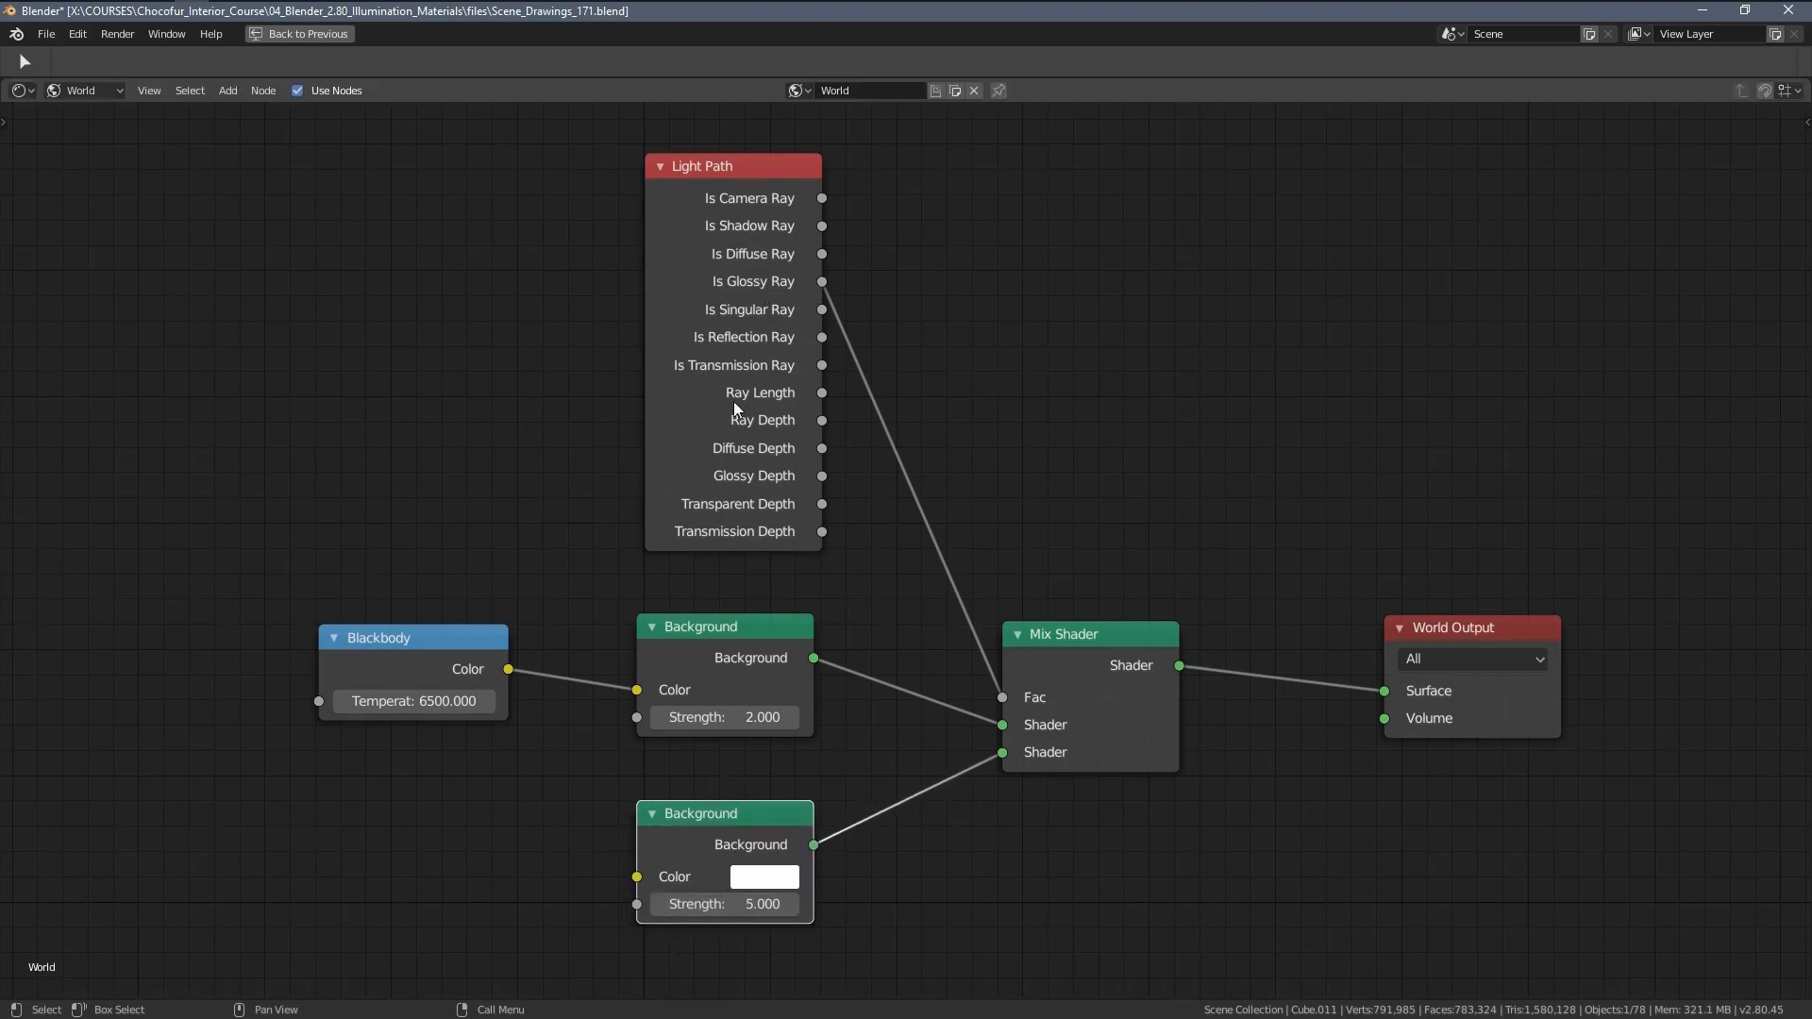
# Limit the render to the dining table, windows and kitchen island, and preview the area in rendered shading.
pyautogui.hotkey('ctrl', 'space')
pyautogui.press('b')
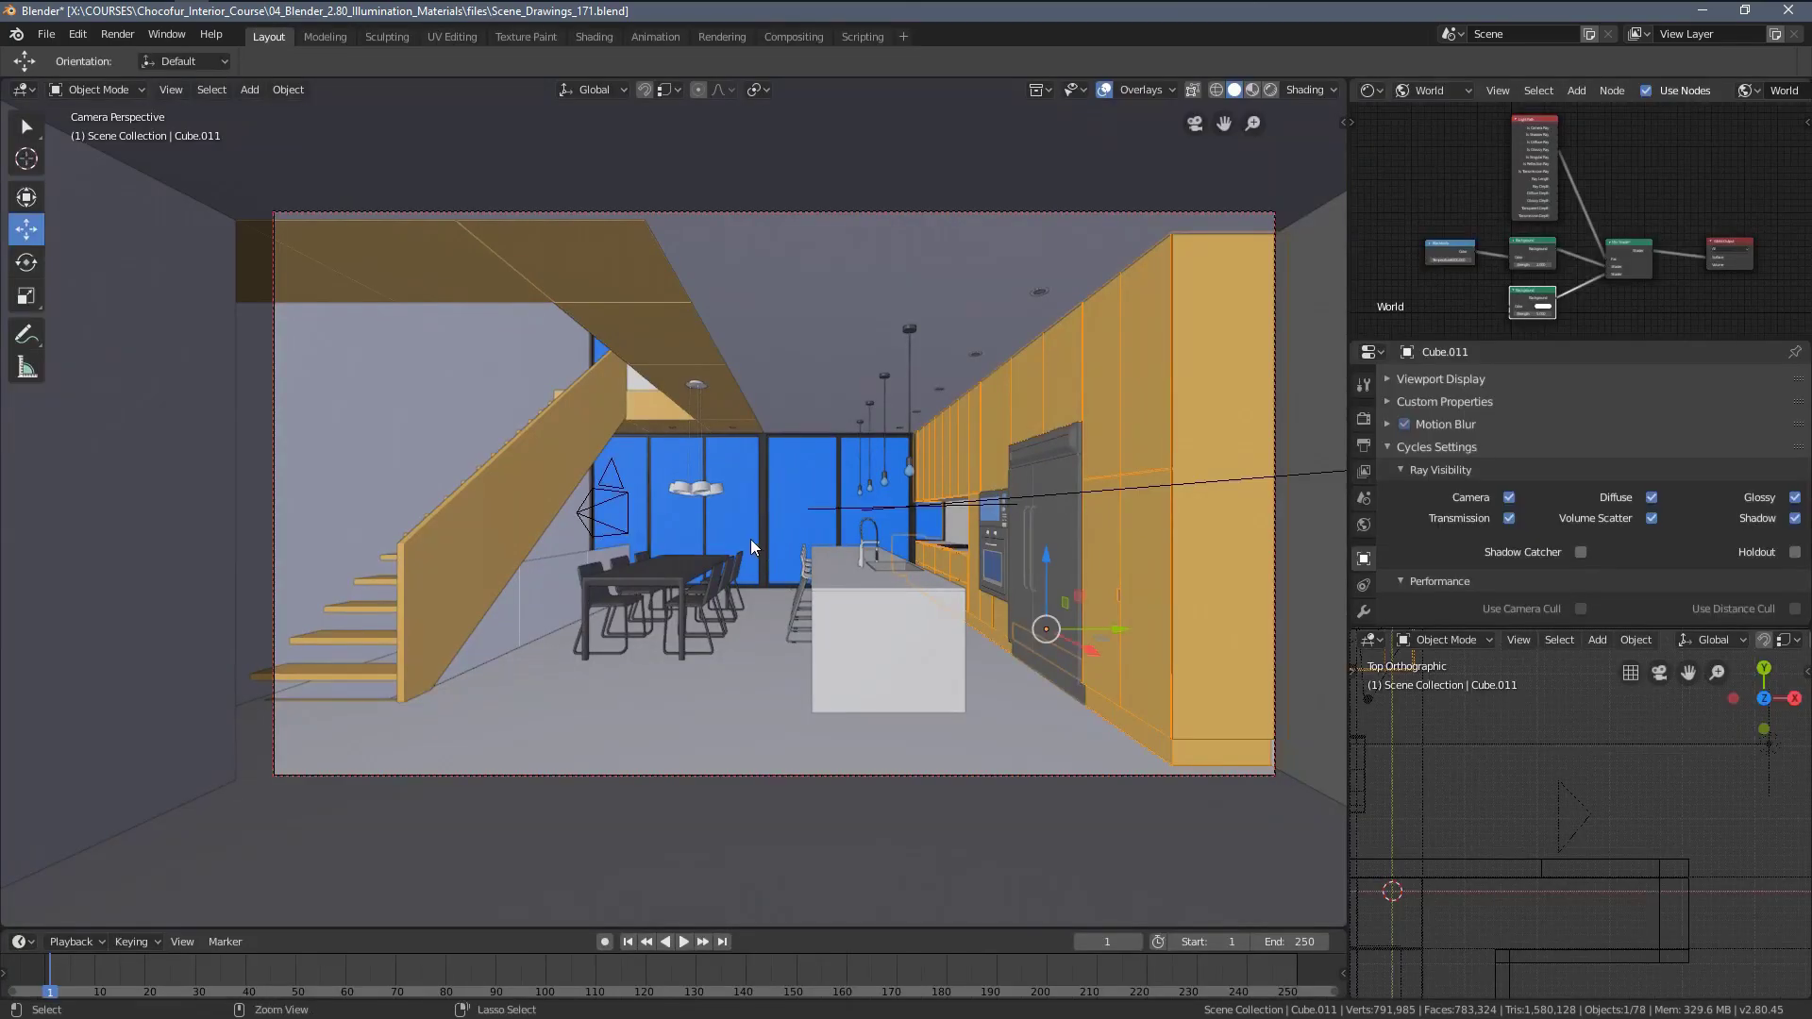
pyautogui.moveTo(475, 458); pyautogui.dragTo(997, 785)
pyautogui.press('z')
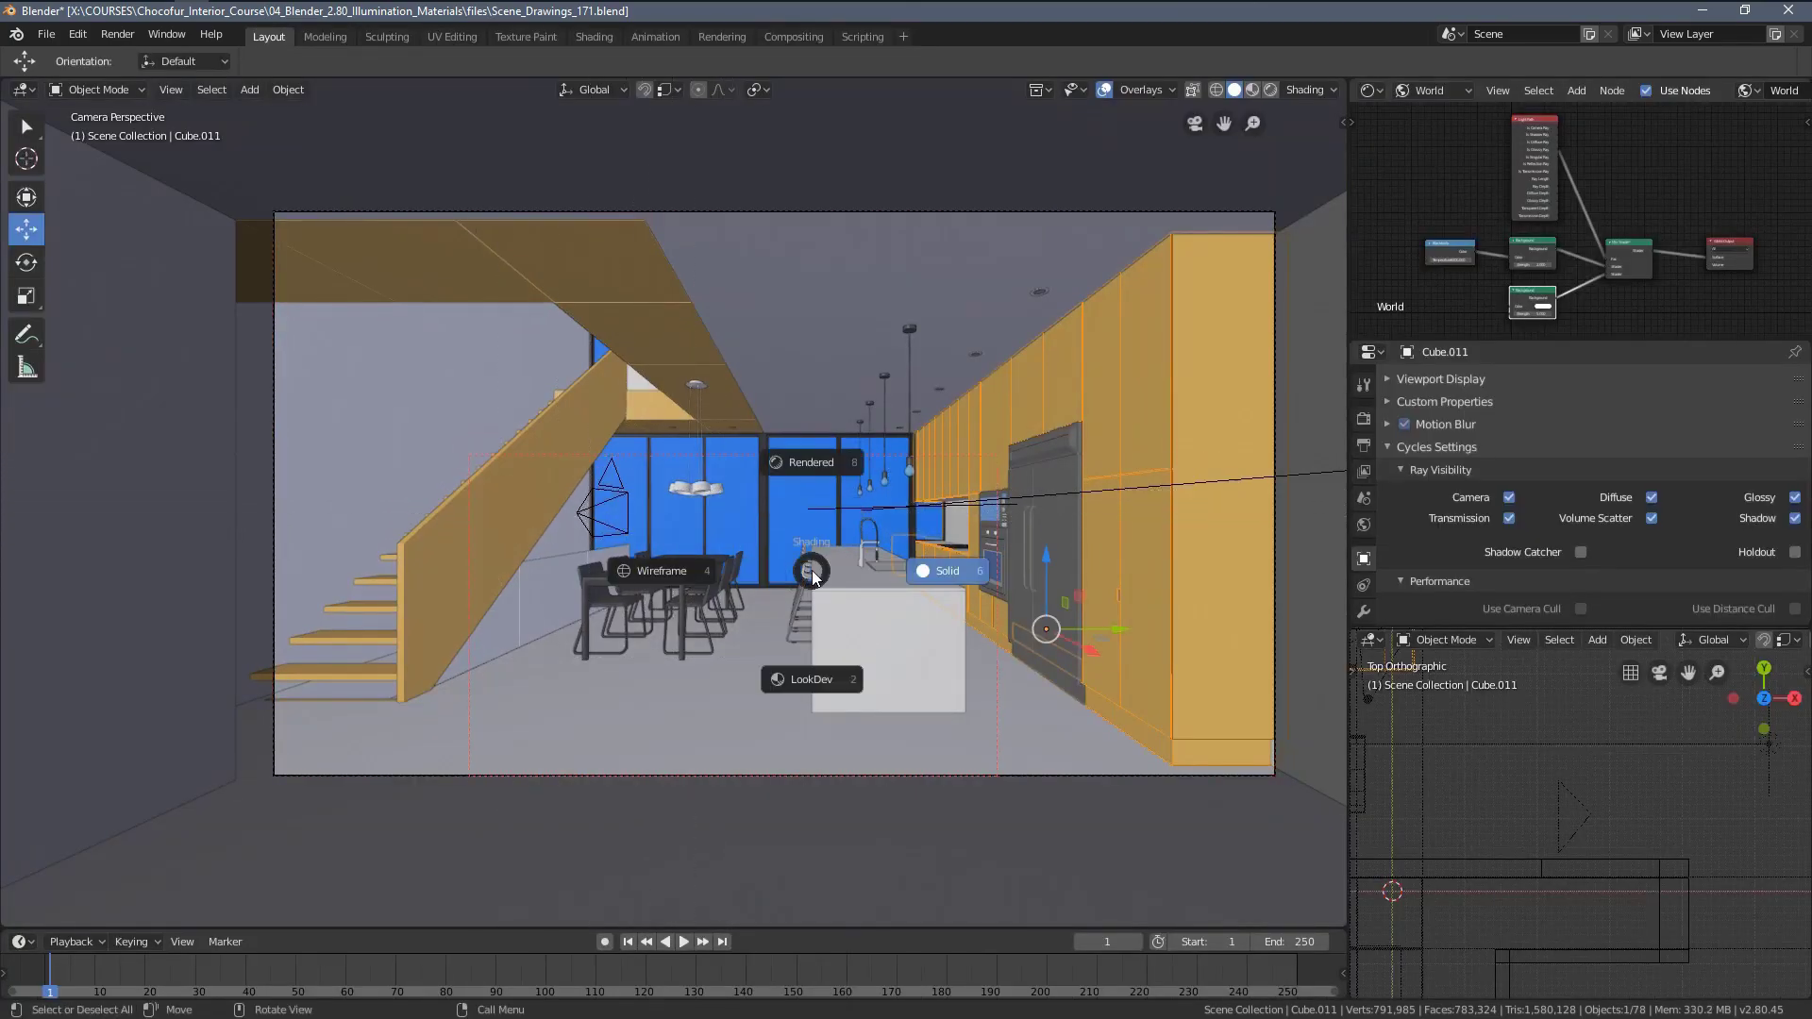
pyautogui.click(828, 479)
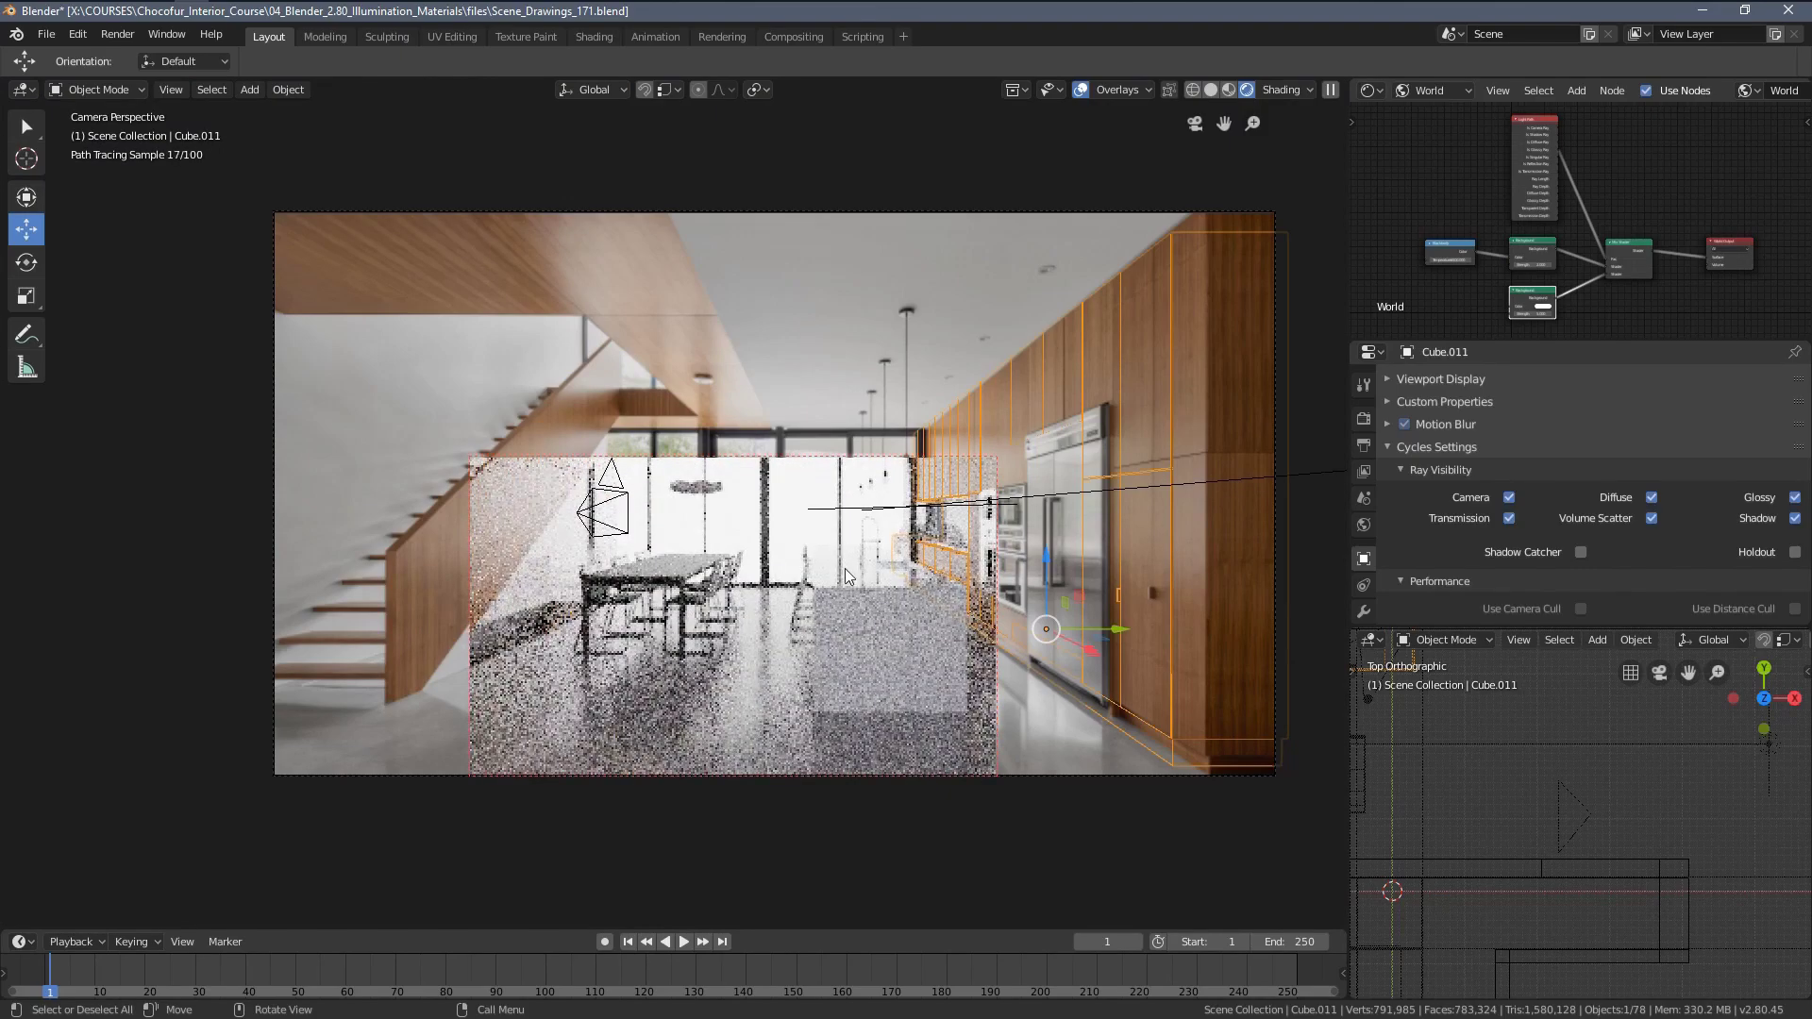
# Set the strength of the Background node fed by the Blackbody to 0.
pyautogui.scroll(6, 1475, 231)
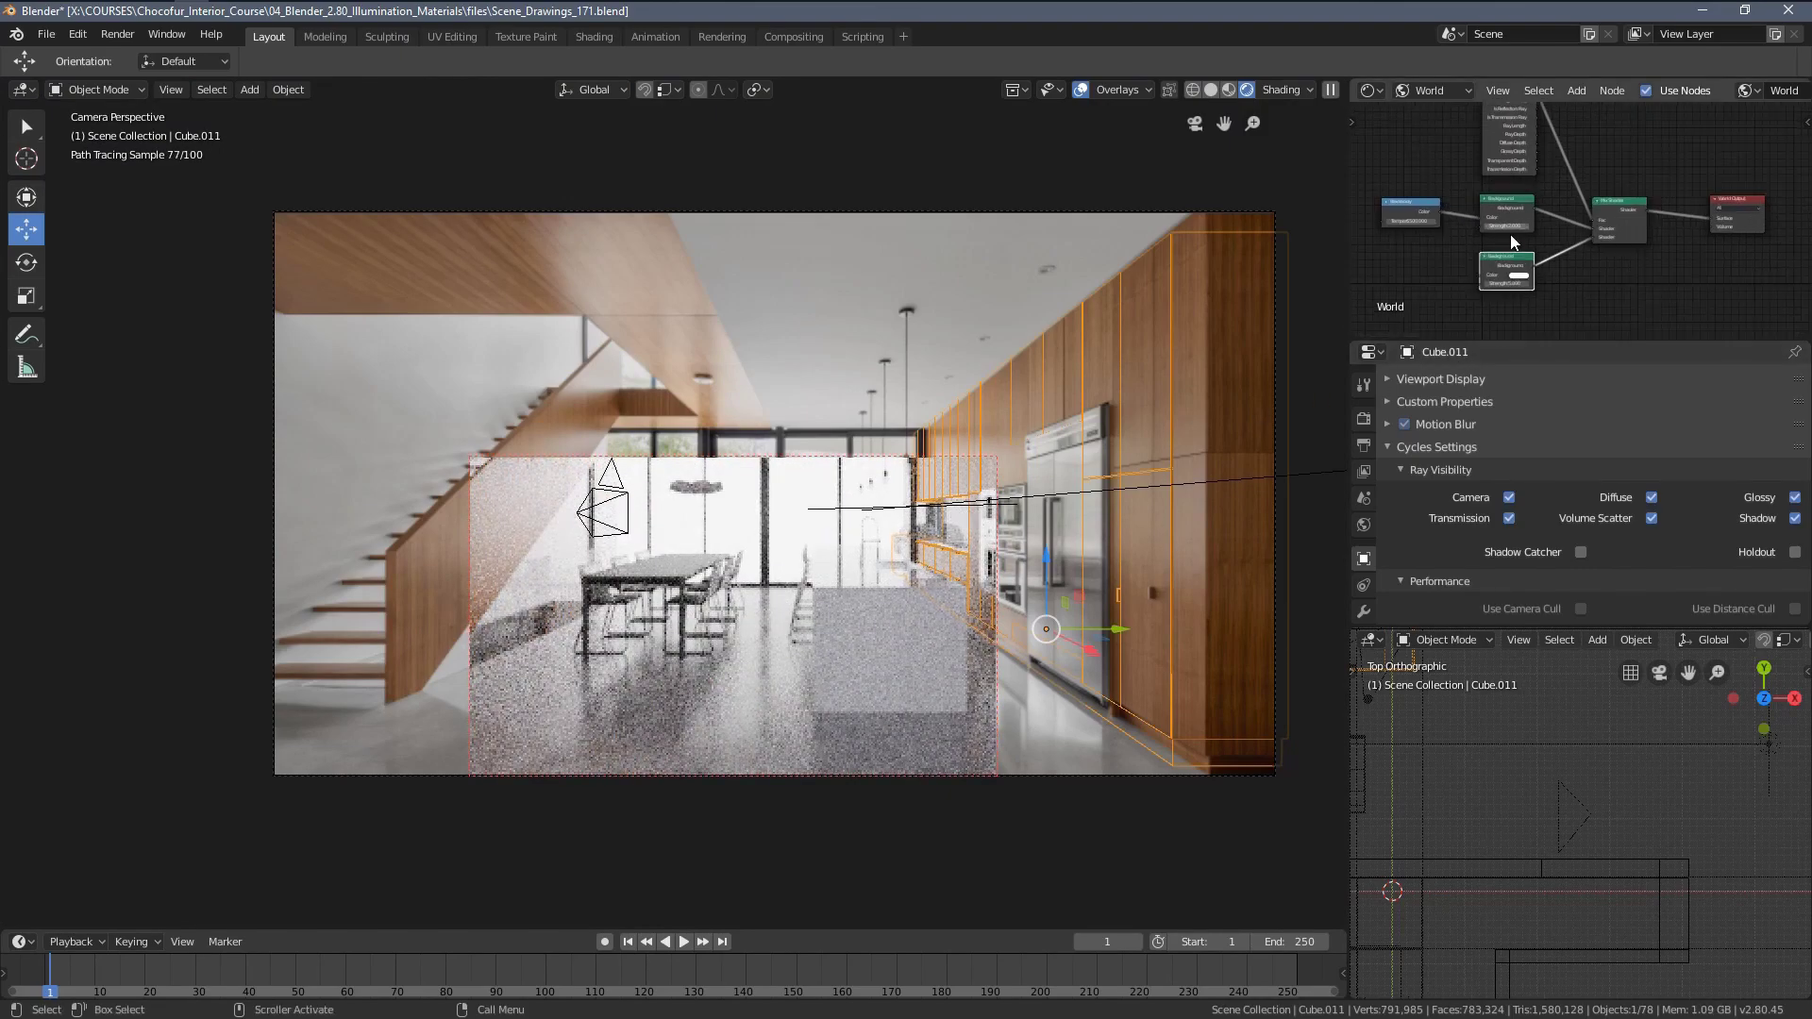
pyautogui.click(1474, 232)
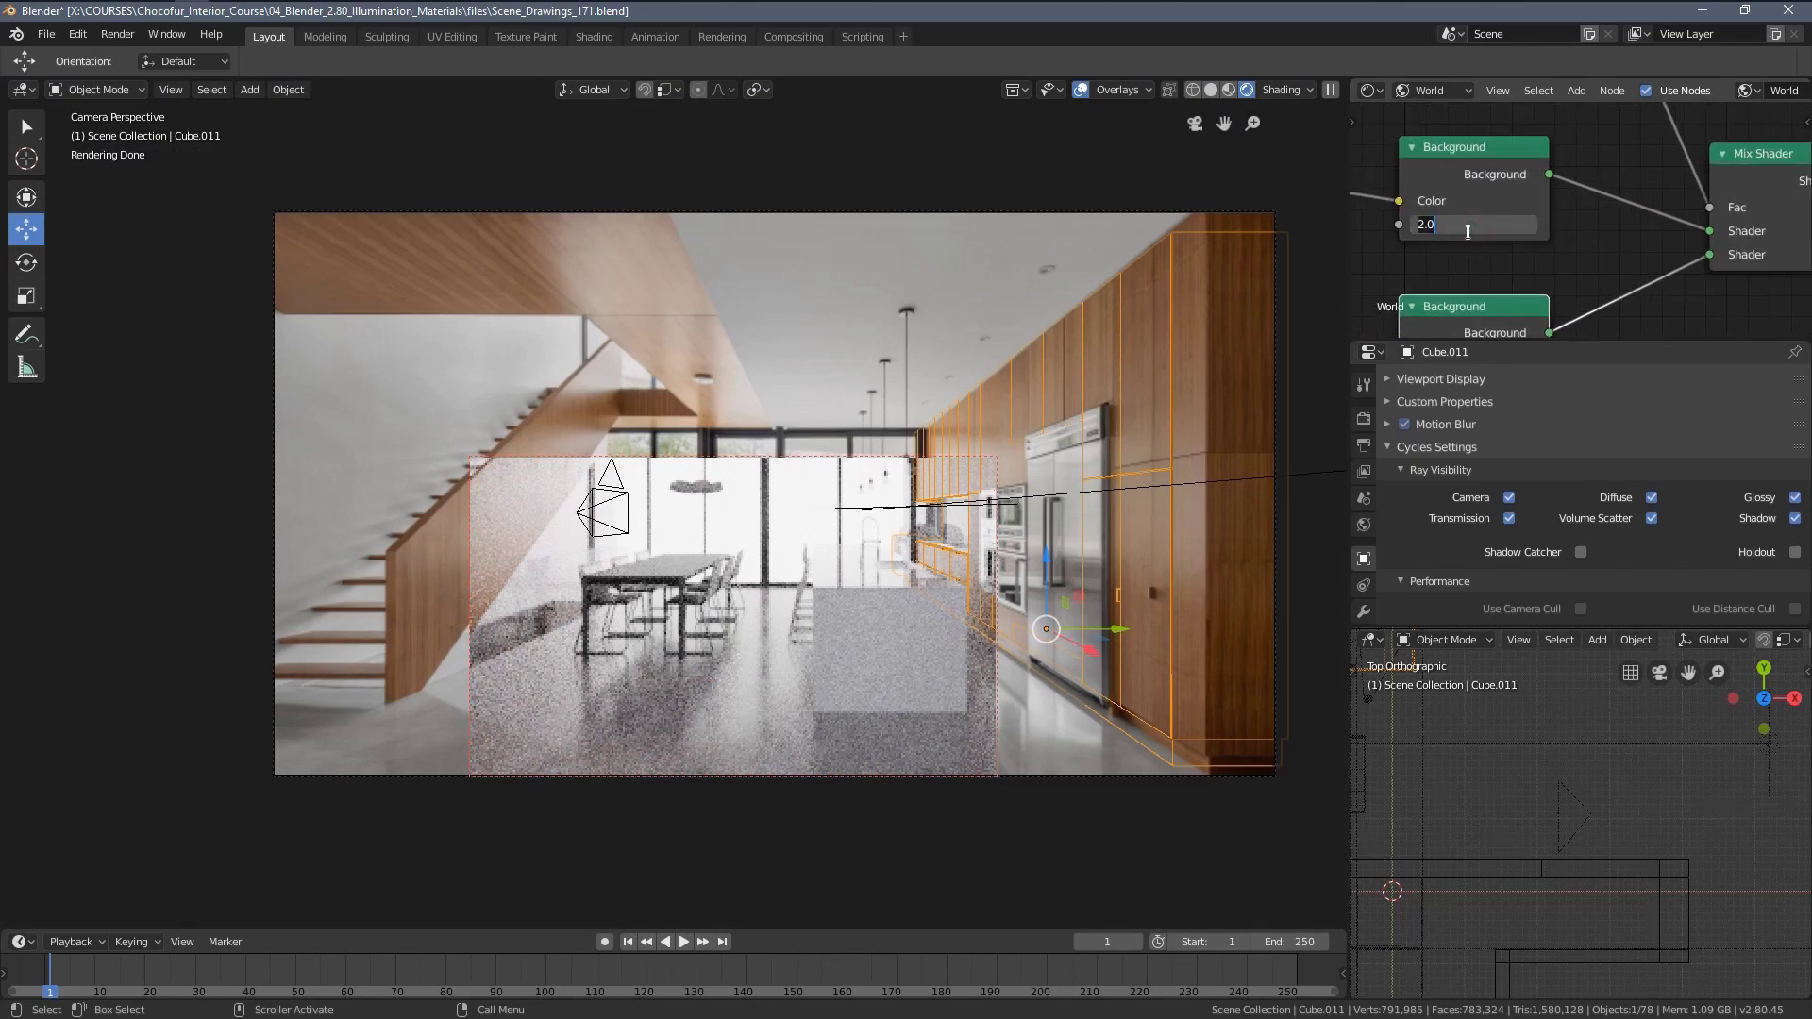
pyautogui.write('0')
pyautogui.press('Return')
# Expand the render region to cover the entire camera frame.
pyautogui.scroll(-3, 892, 402)
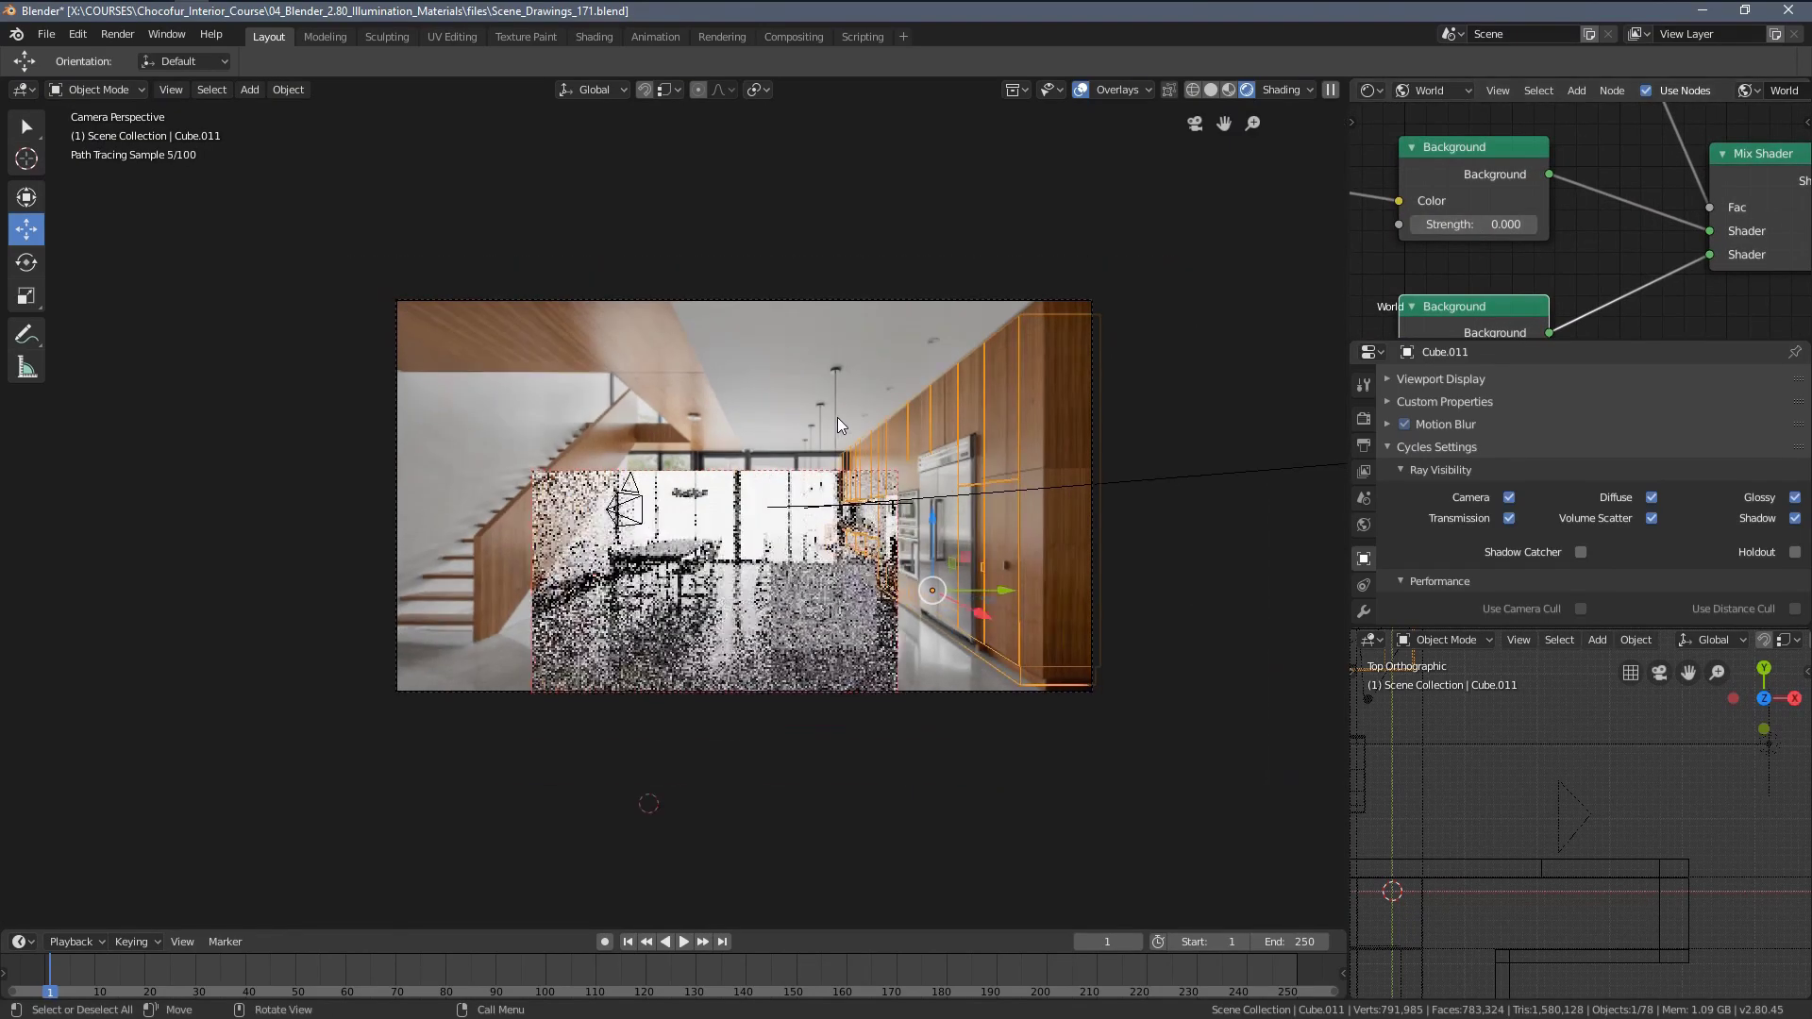
pyautogui.hotkey('ctrl', 'b')
pyautogui.moveTo(324, 221); pyautogui.dragTo(1095, 706)
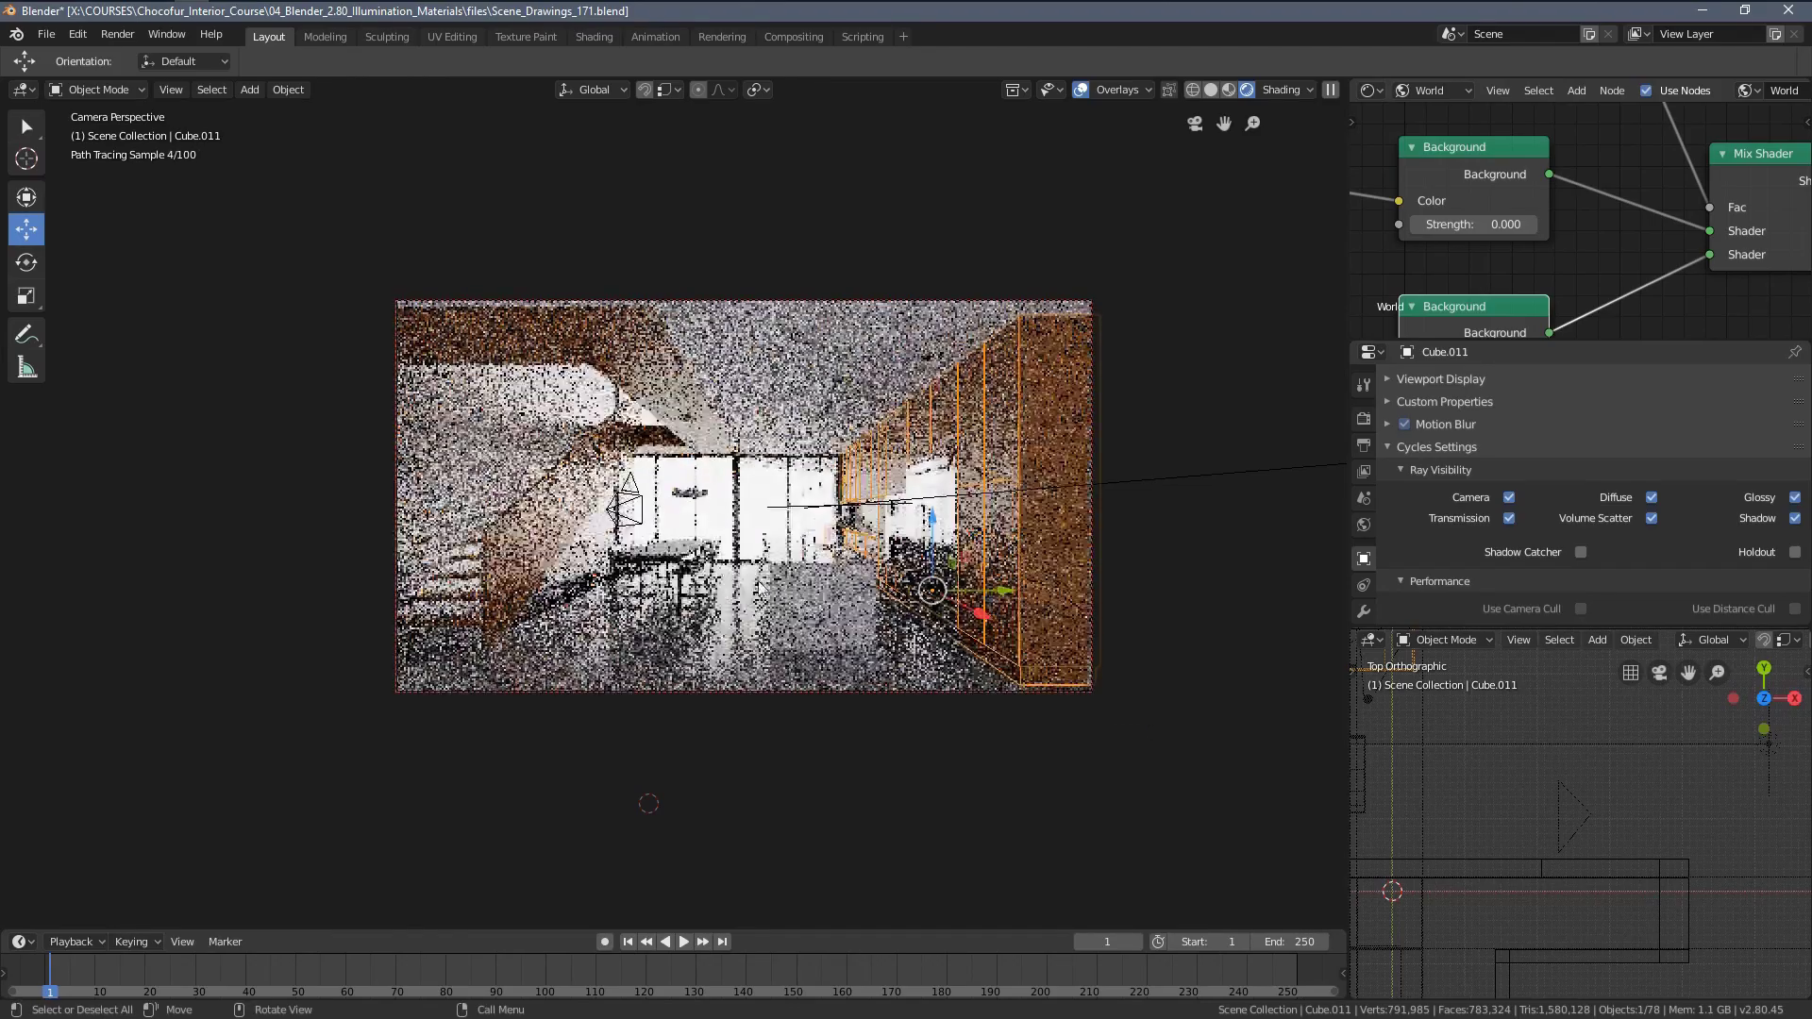
# Try a strength of 50 on the lower Background node, and restore its strength to 5.
pyautogui.scroll(3, 761, 587)
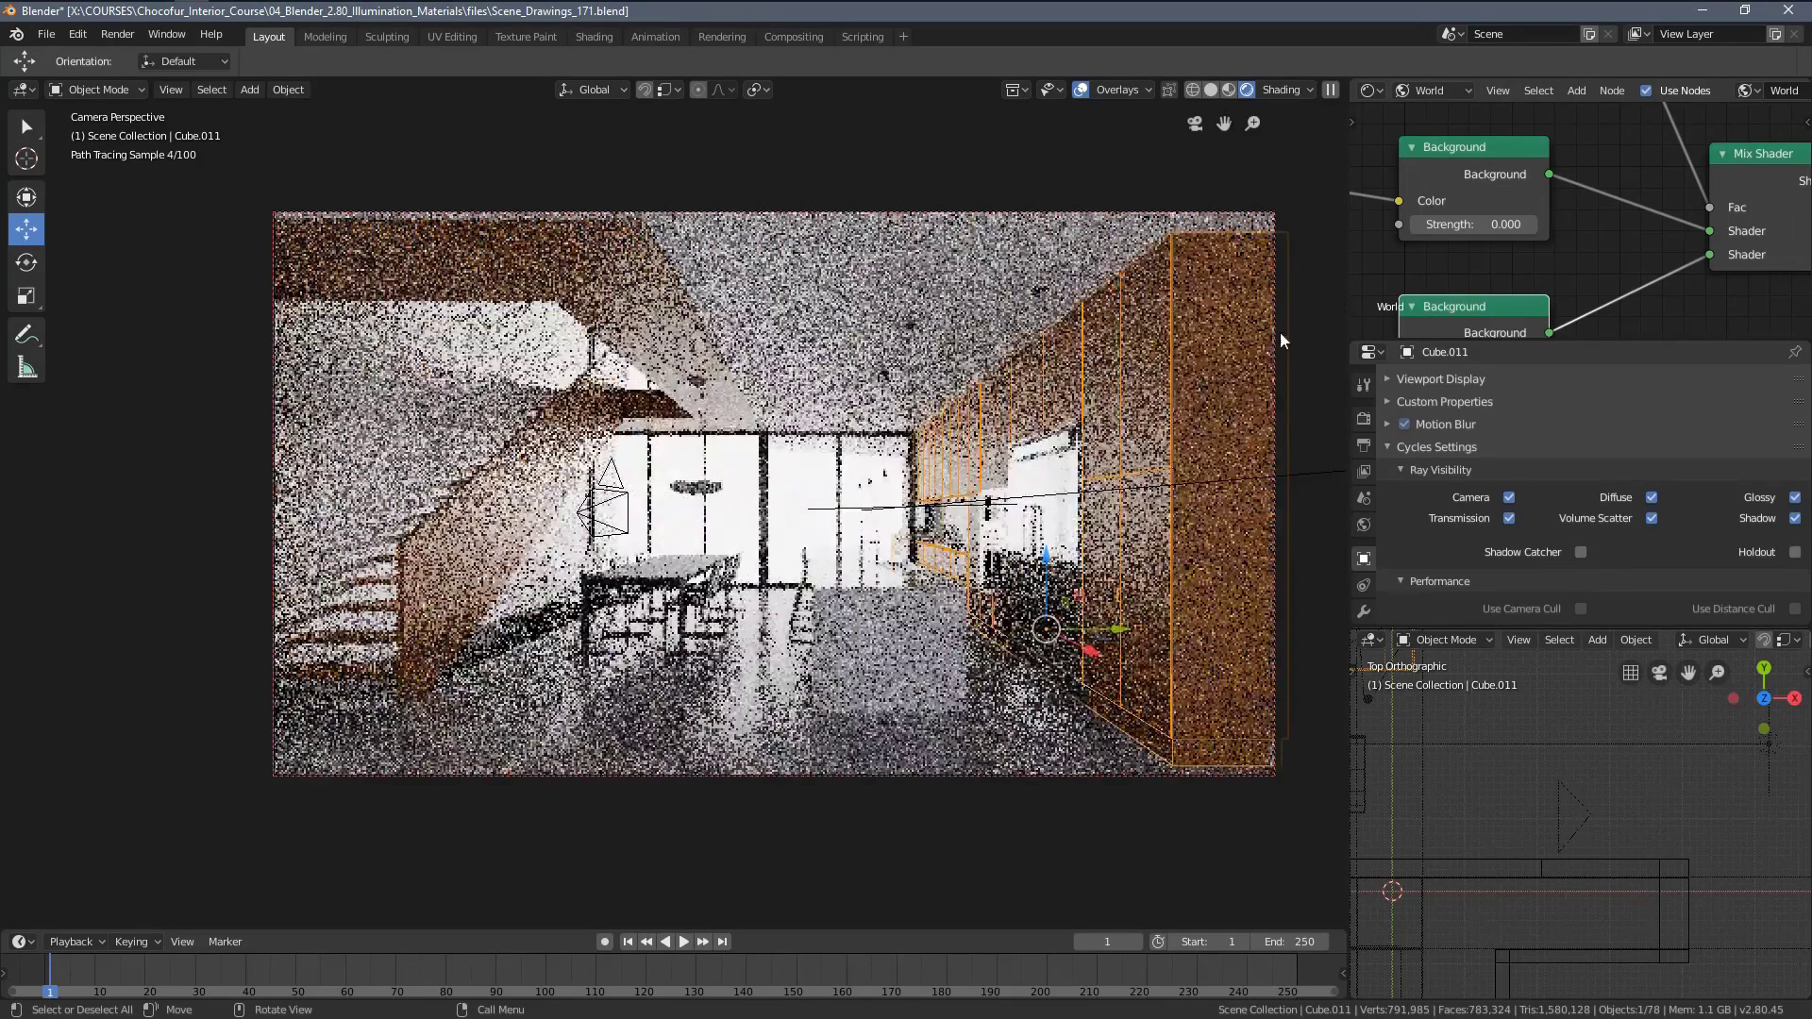
pyautogui.moveTo(1514, 240); pyautogui.dragTo(1529, 135, button='middle')
pyautogui.scroll(4, 1522, 226)
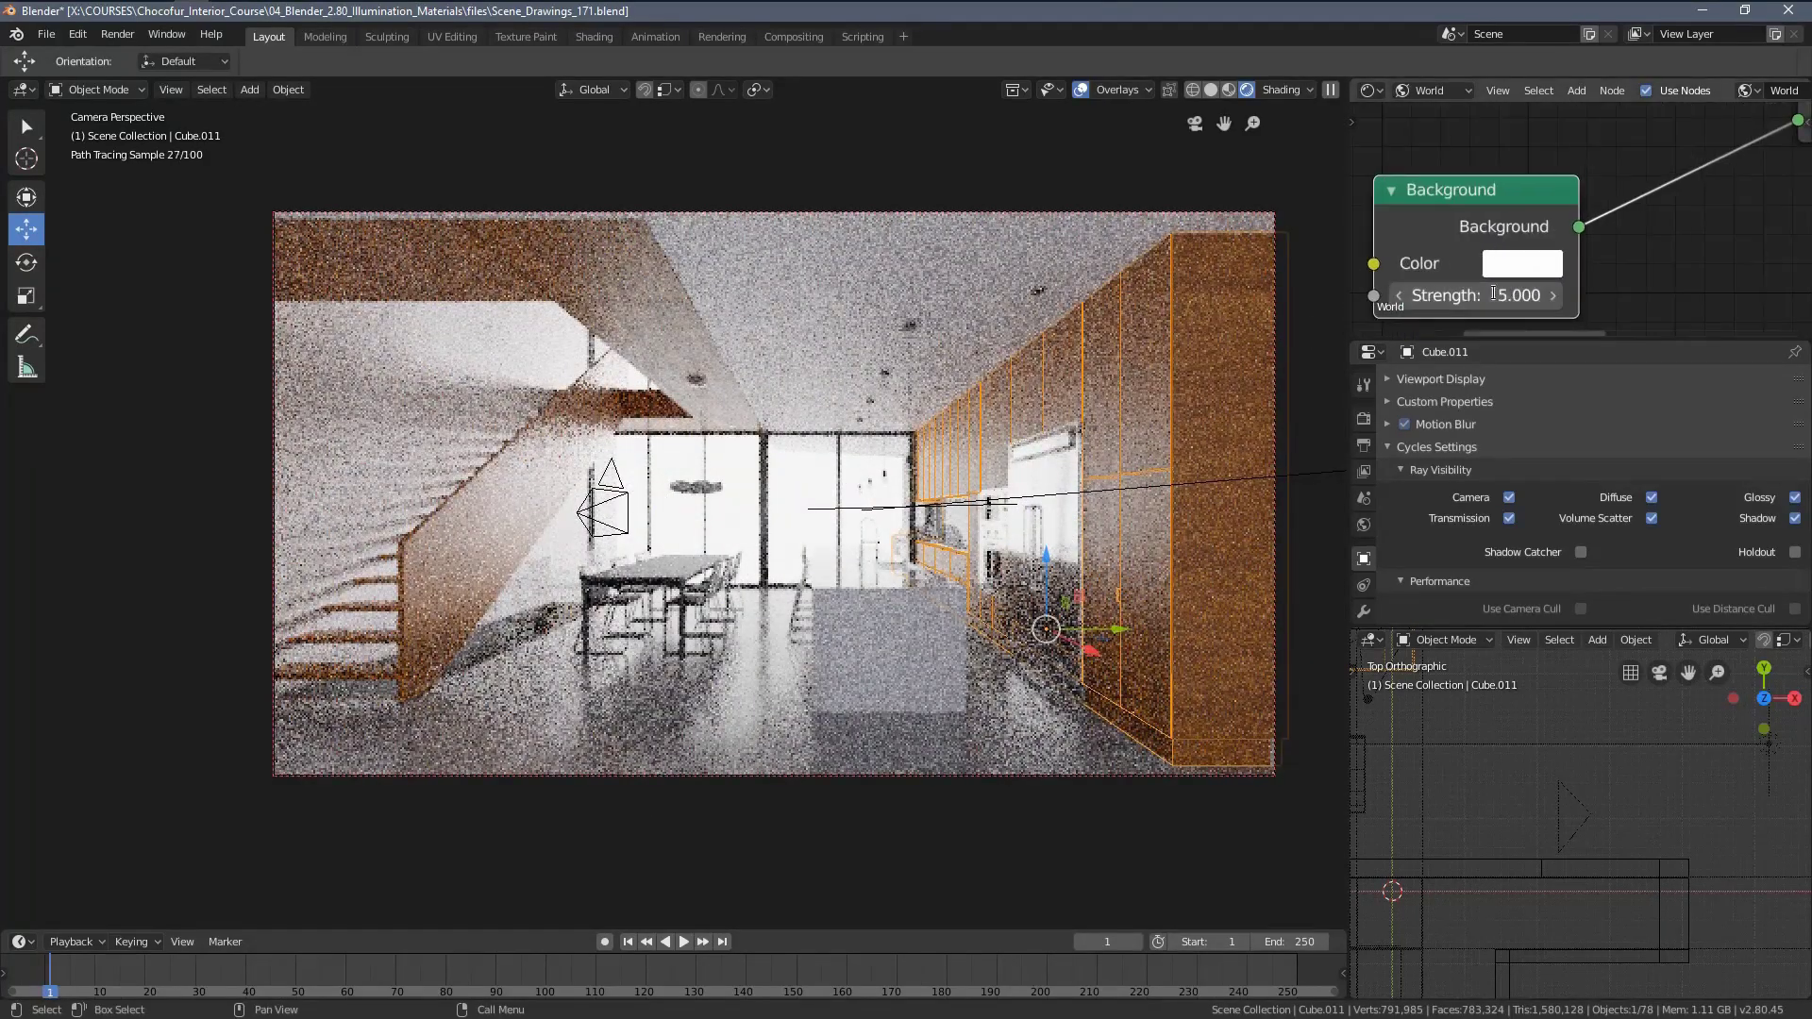
pyautogui.click(1493, 294)
pyautogui.press('Return')
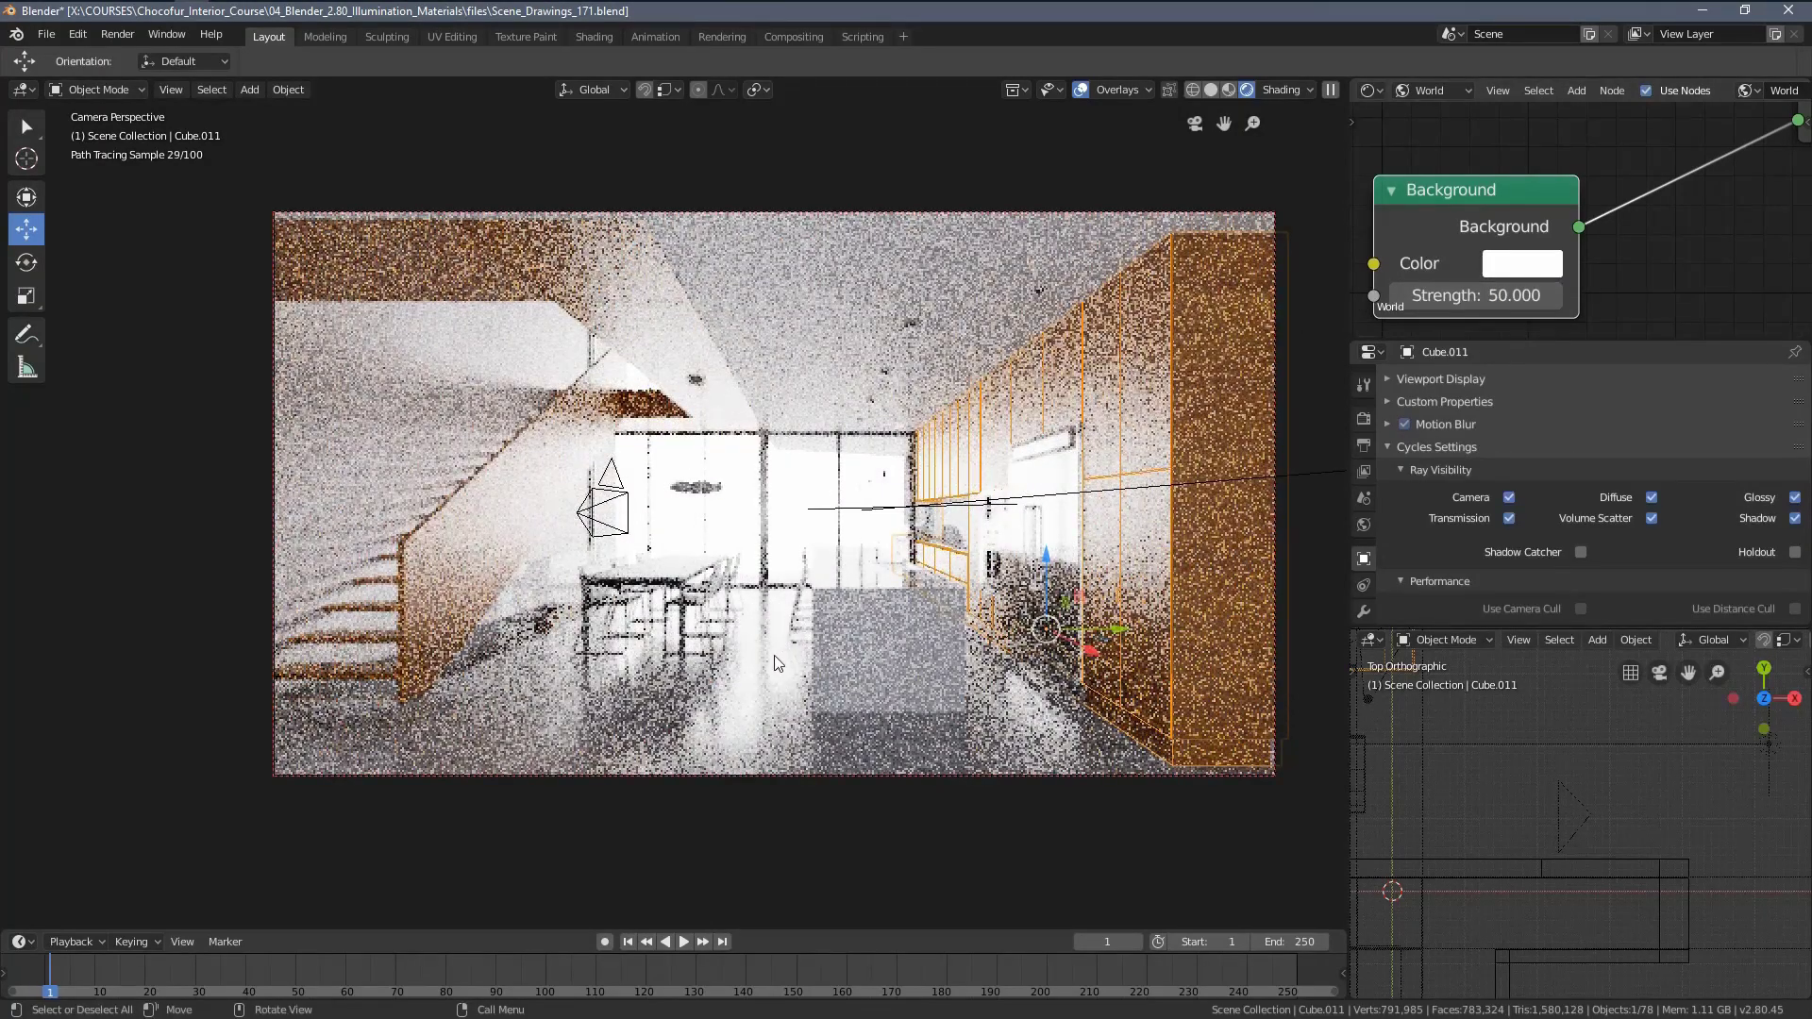
pyautogui.click(1479, 295)
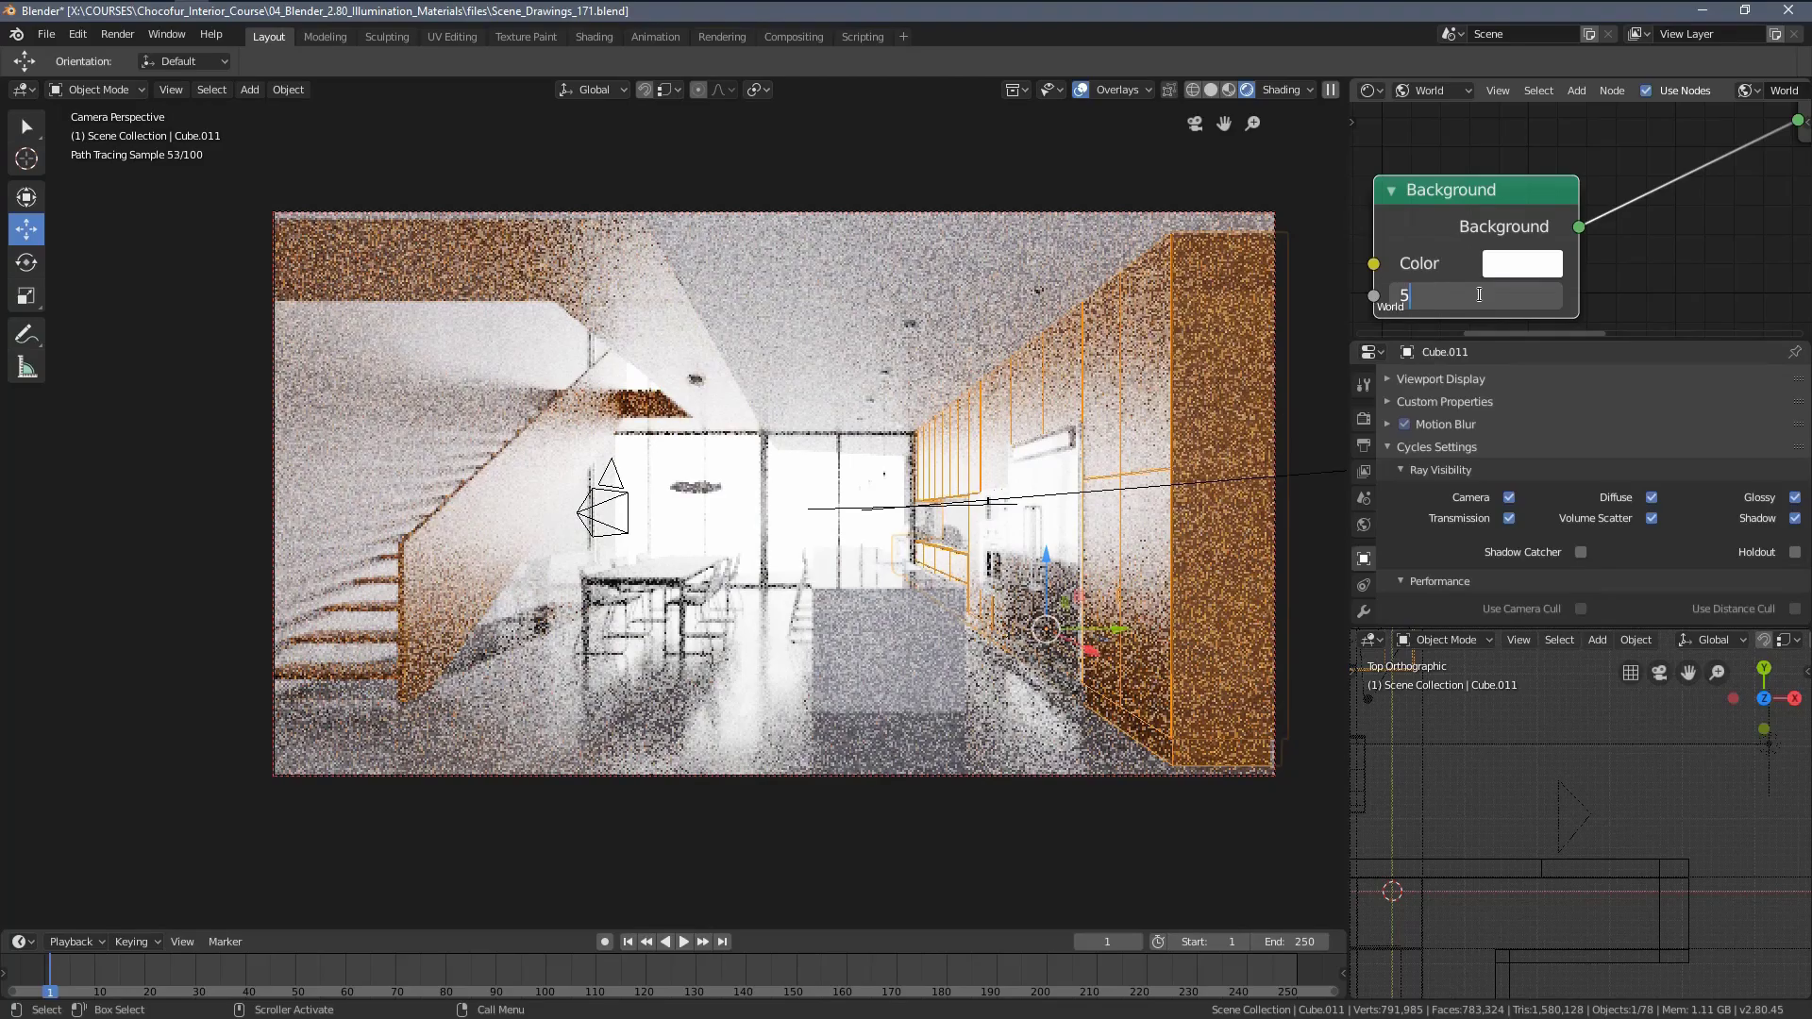
pyautogui.write('5')
pyautogui.press('Return')
# Change the lower Background node's color from white to a saturated magenta as a test color.
pyautogui.click(1515, 263)
pyautogui.click(1462, 404)
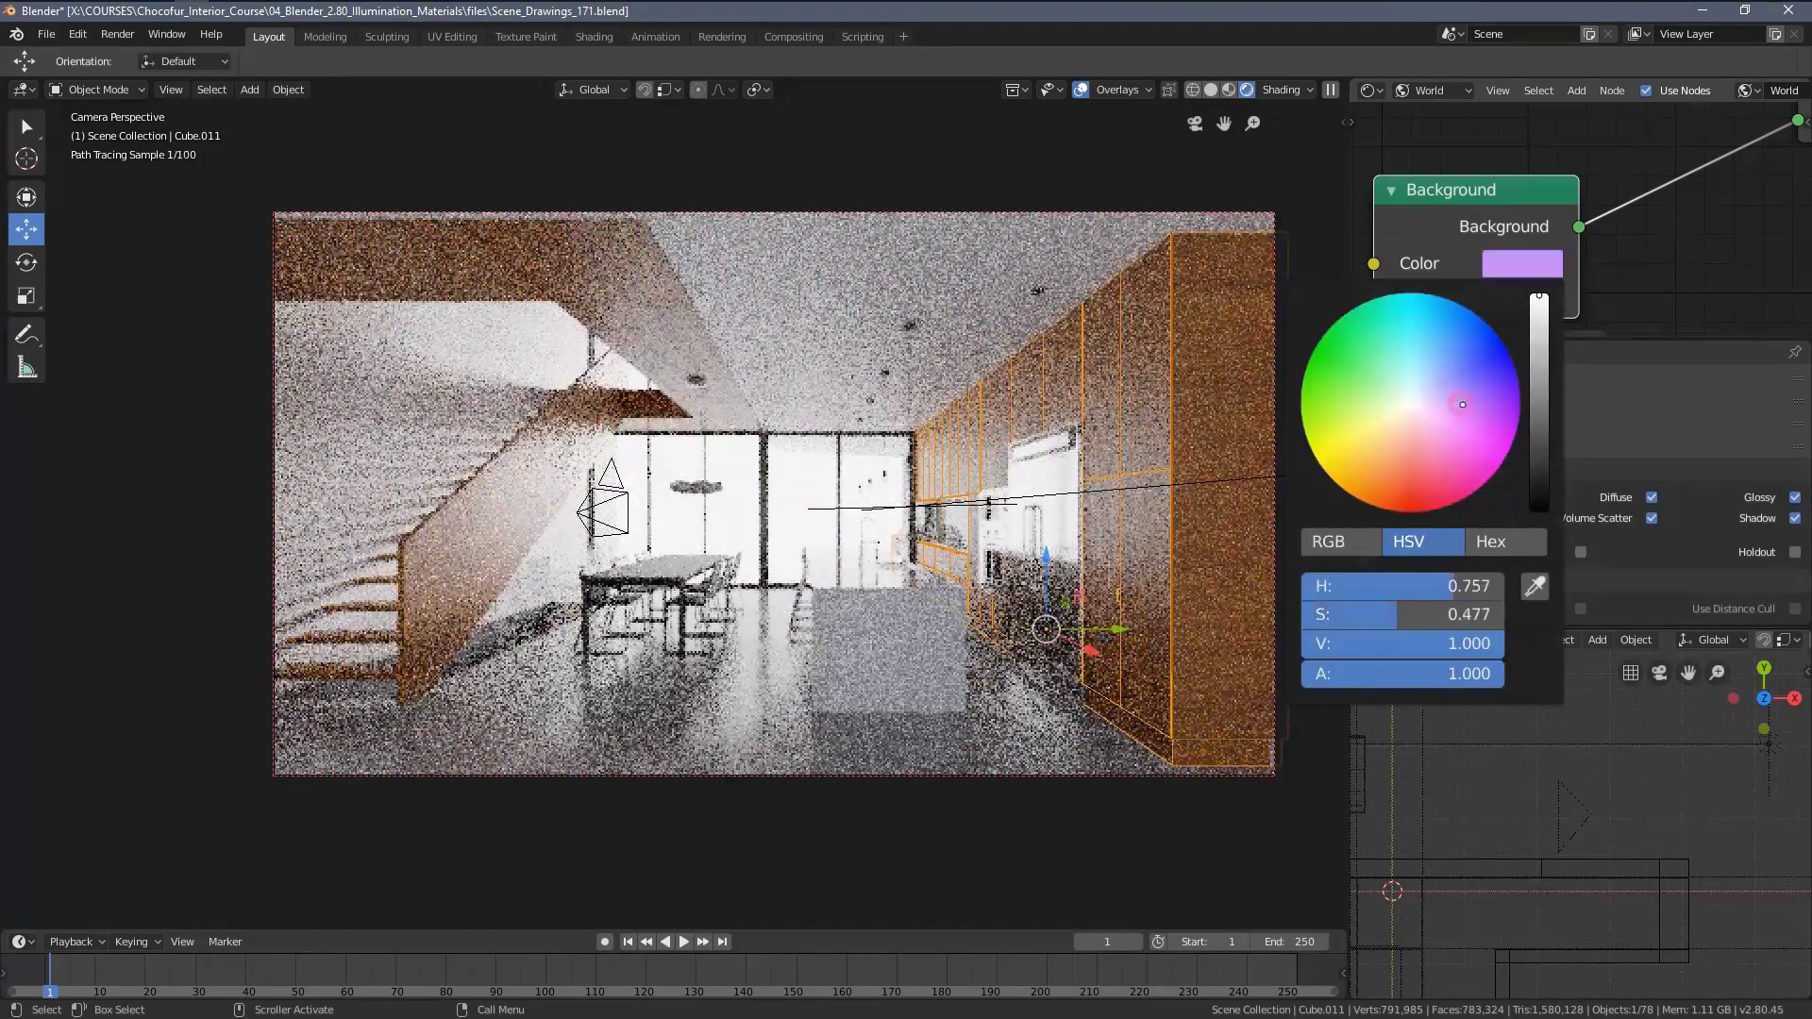
pyautogui.moveTo(1462, 404); pyautogui.dragTo(1508, 453)
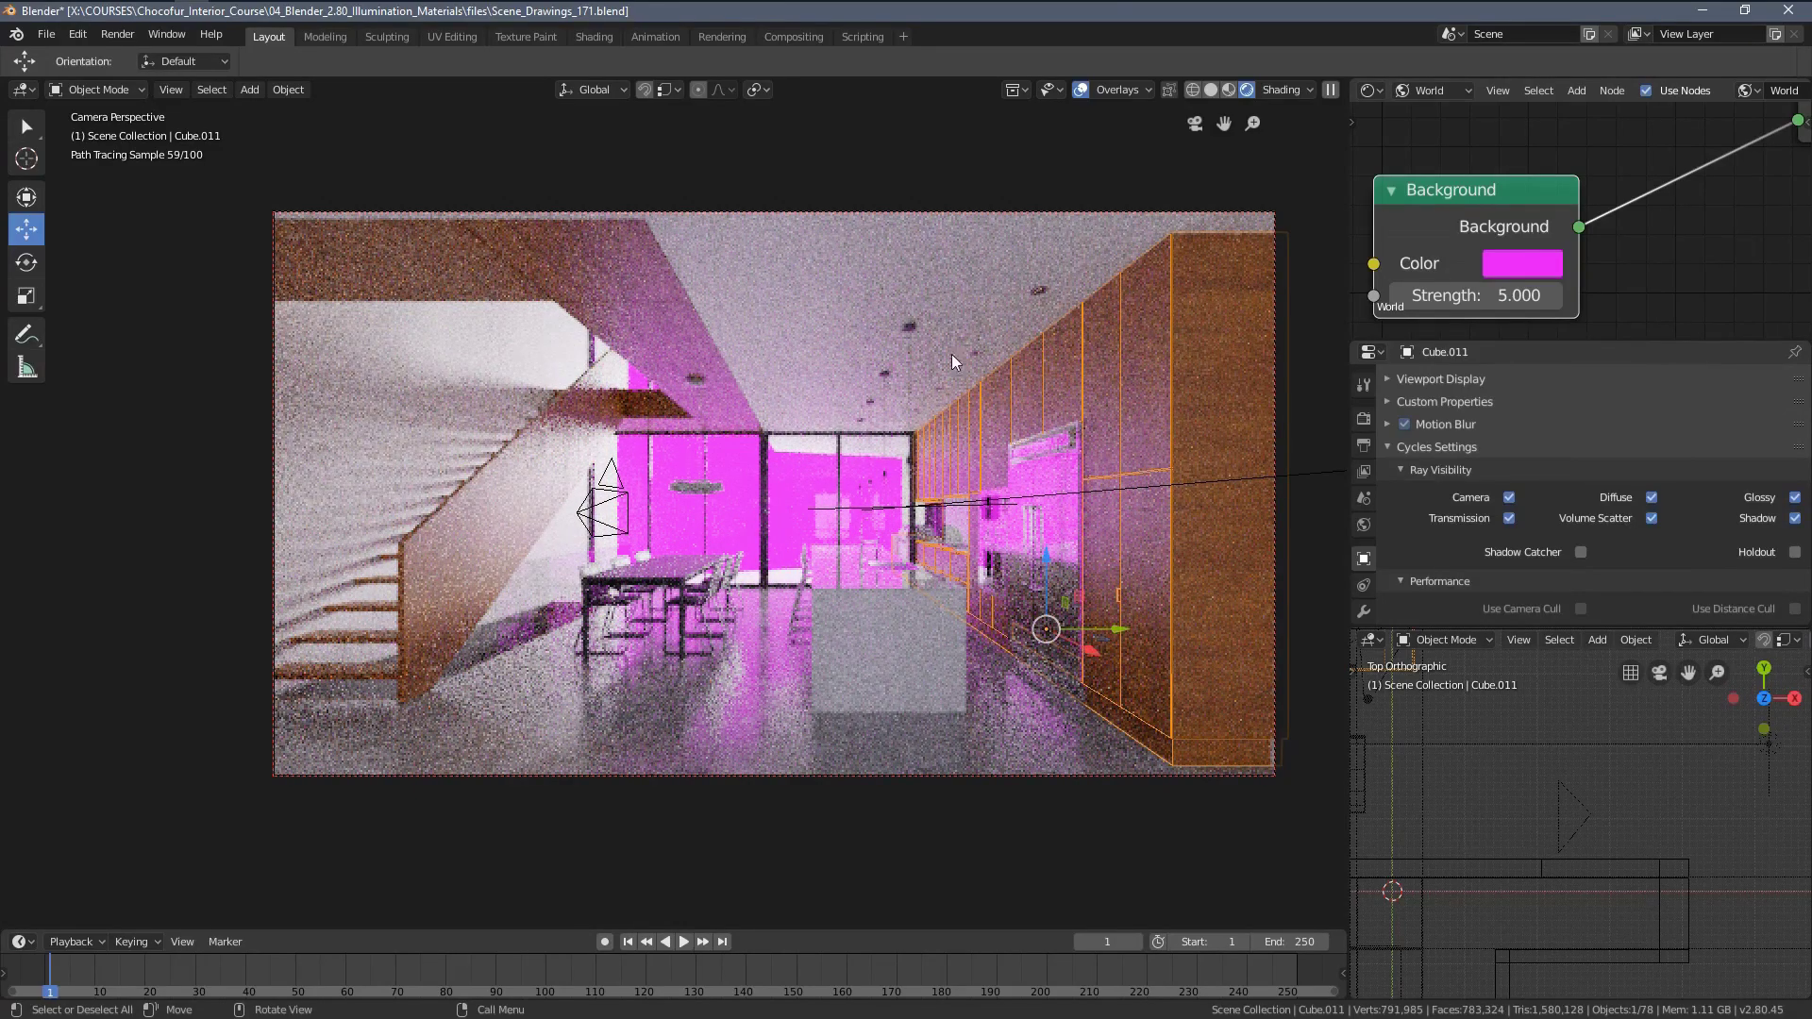
# Set the strength of the Background node fed by the Blackbody to 2.
pyautogui.scroll(-4, 1485, 201)
pyautogui.moveTo(1512, 256); pyautogui.dragTo(1637, 399, button='middle')
pyautogui.moveTo(1559, 217); pyautogui.dragTo(1518, 198, button='middle')
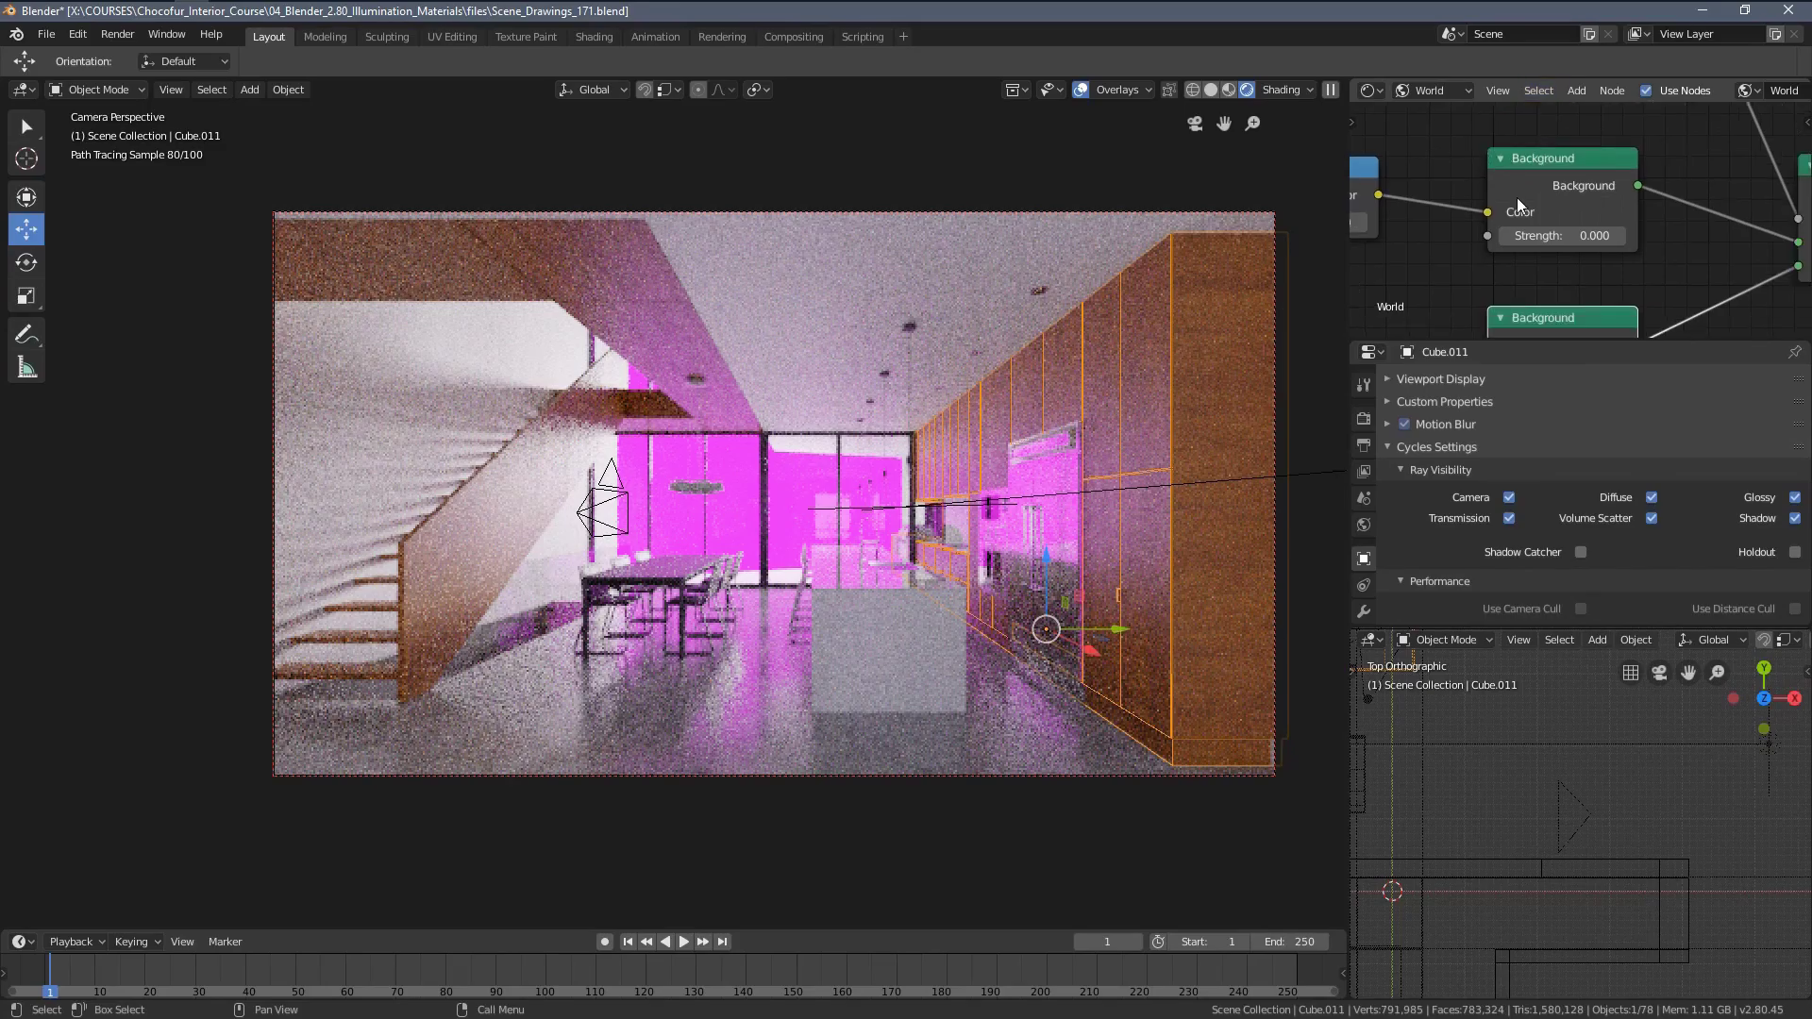
pyautogui.scroll(2, 1518, 204)
pyautogui.click(1548, 234)
pyautogui.write('2')
pyautogui.press('Return')
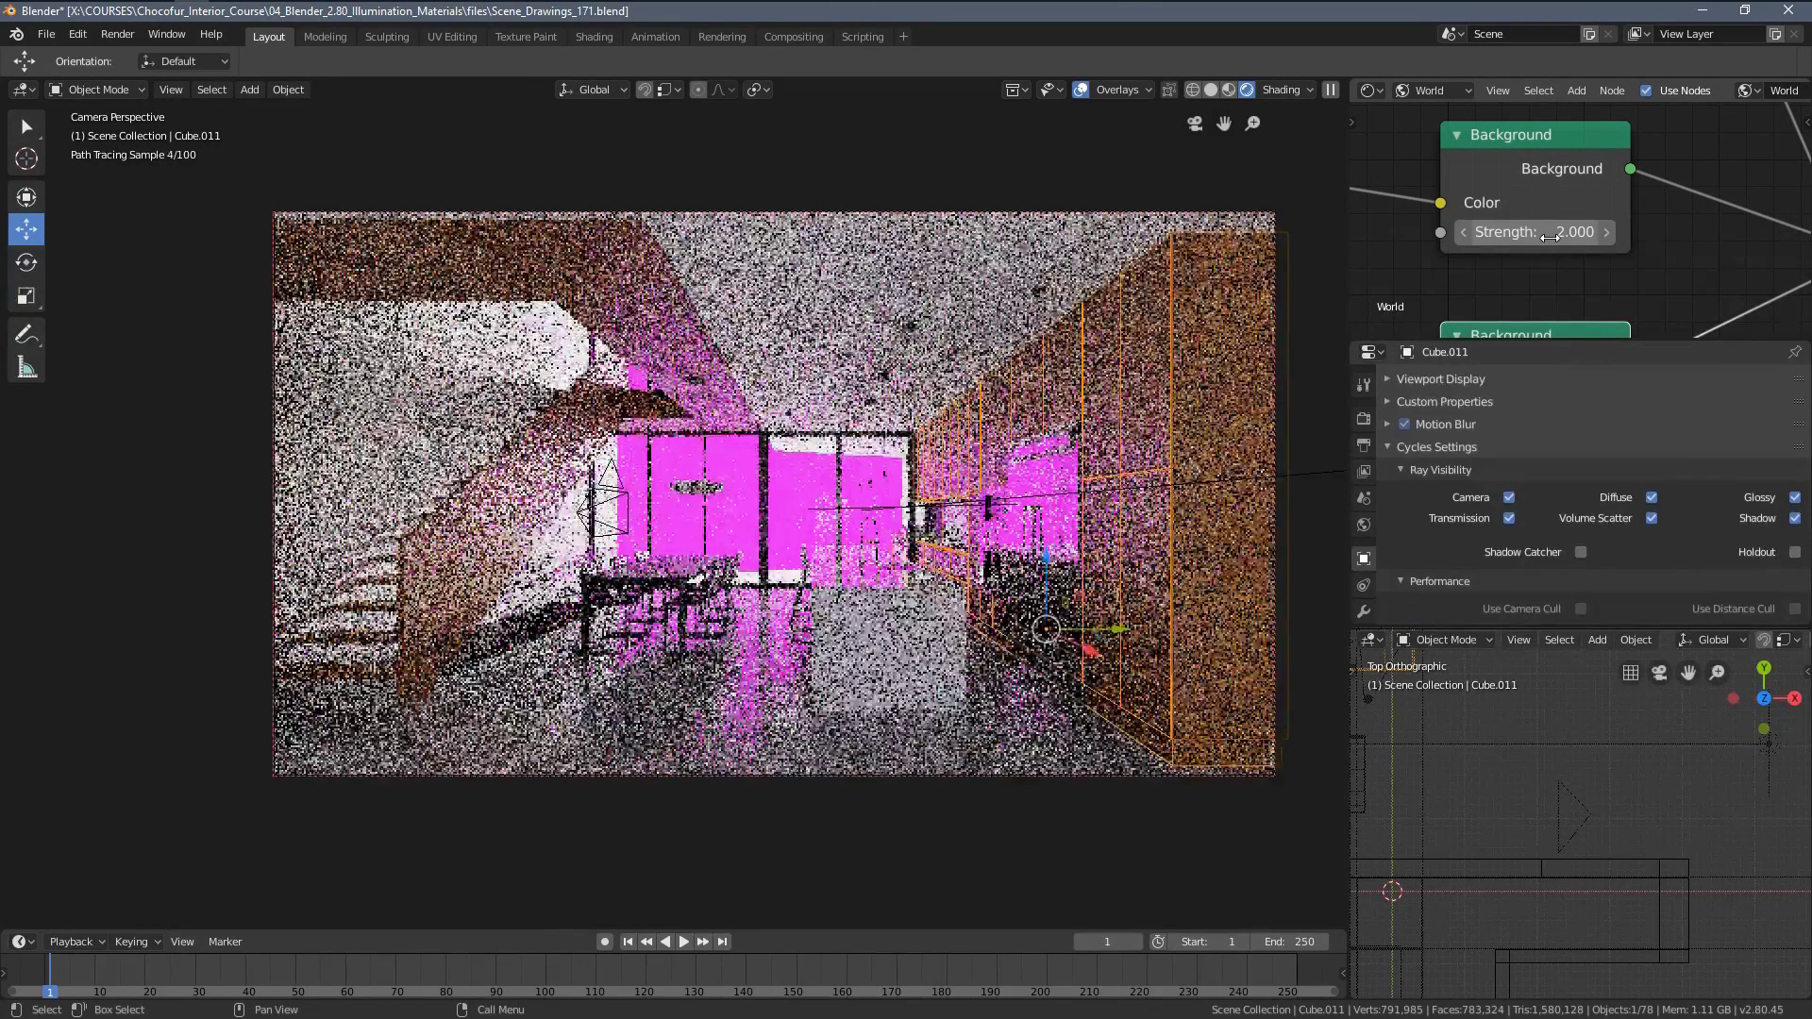
# Disconnect the Blackbody from the upper Background node, color the node bright green, and set its strength to 10.
pyautogui.moveTo(1459, 213); pyautogui.dragTo(1574, 209, button='middle')
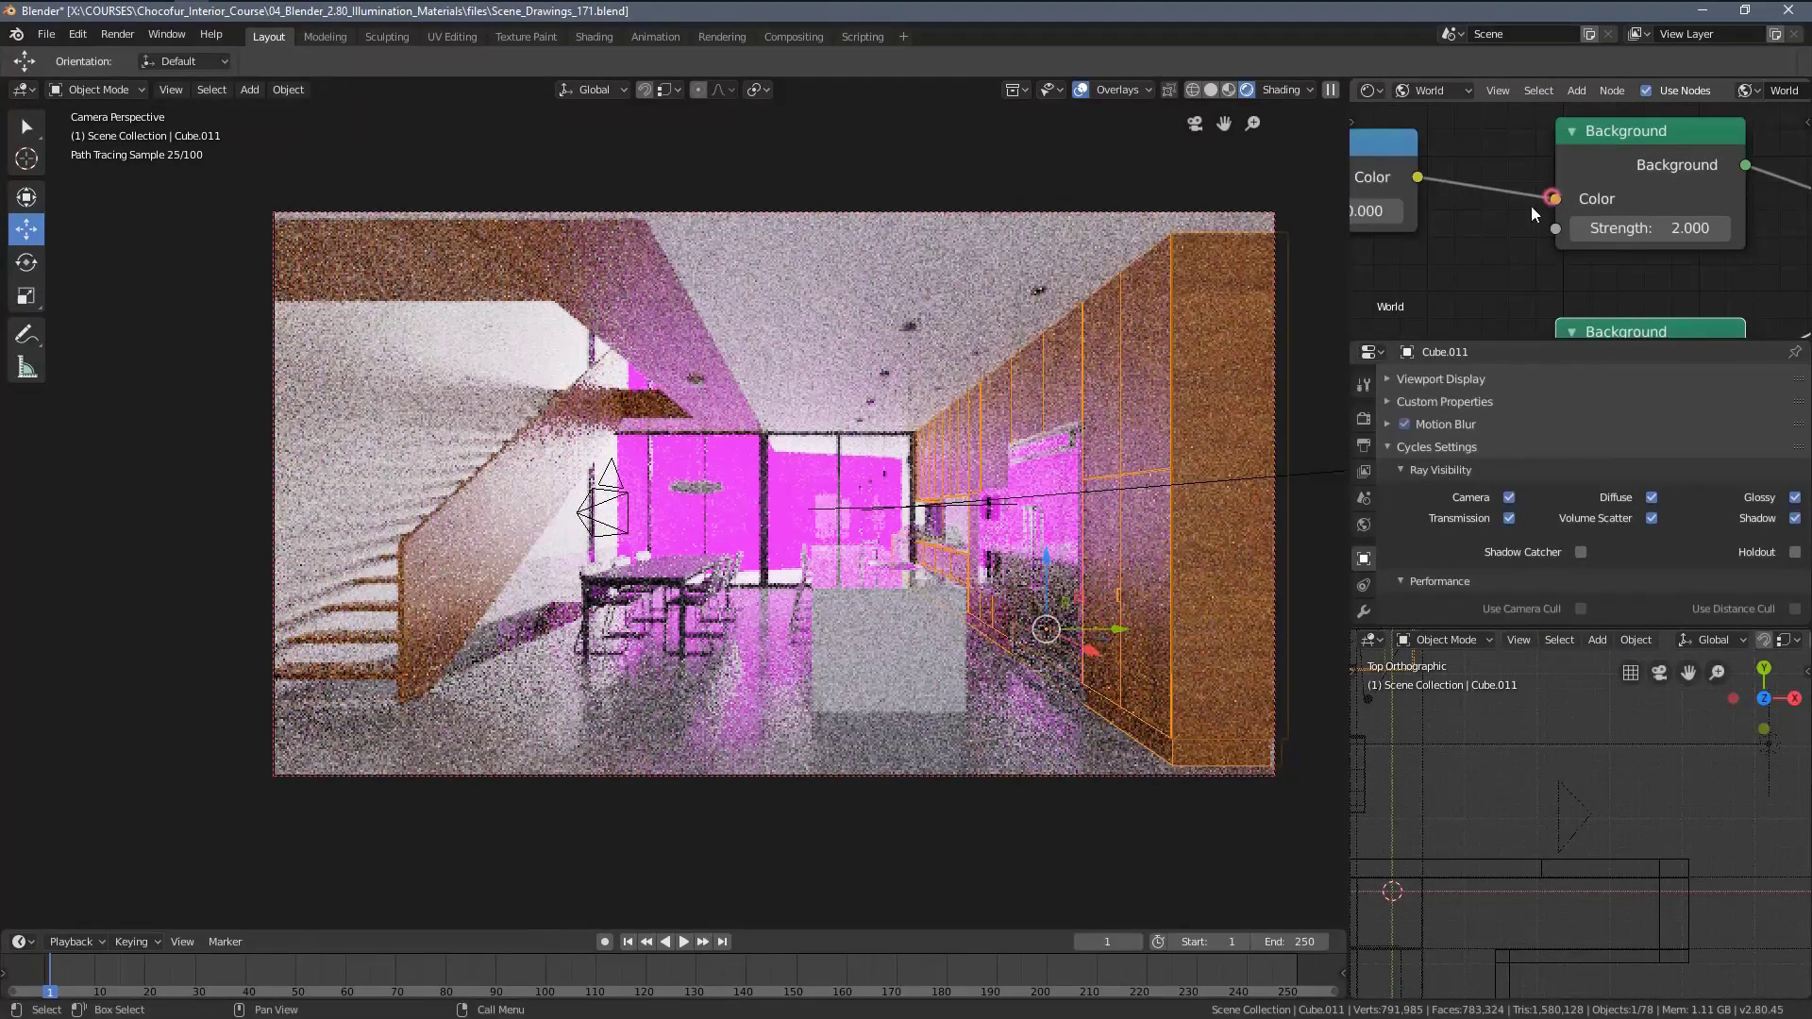
pyautogui.moveTo(1552, 199); pyautogui.dragTo(1524, 235)
pyautogui.click(1694, 199)
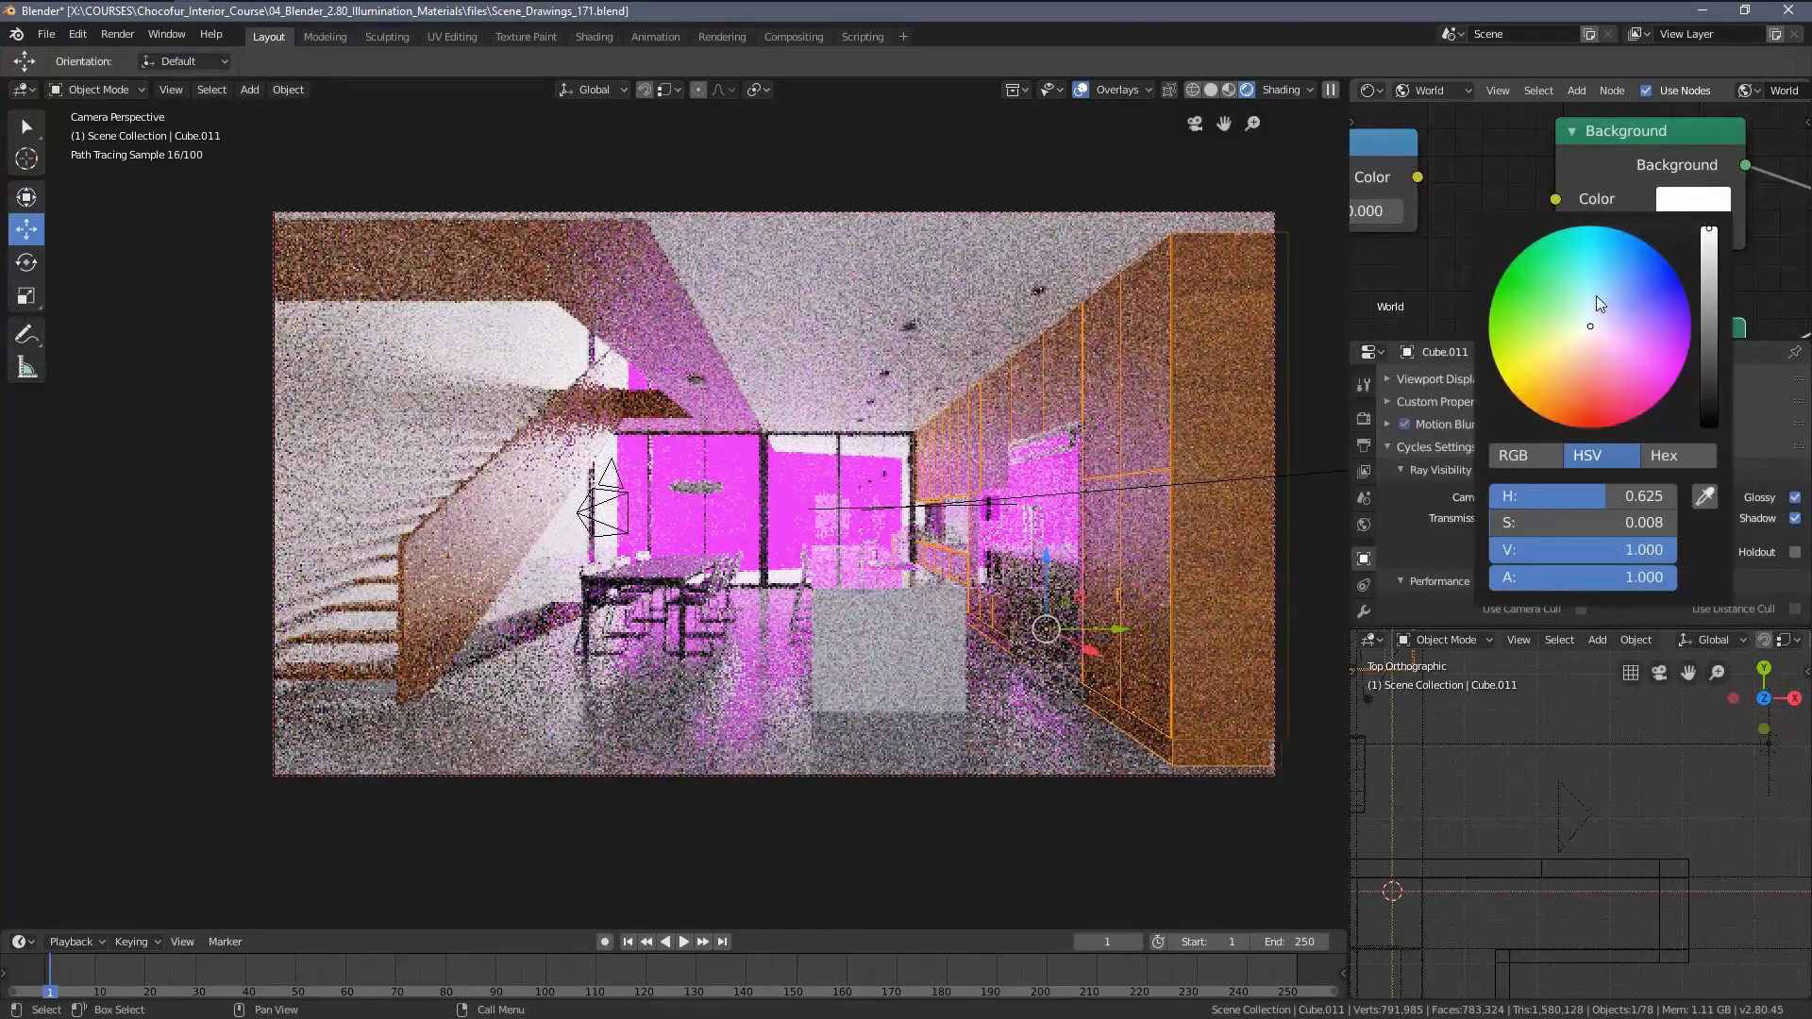
pyautogui.moveTo(1595, 296); pyautogui.dragTo(1496, 293)
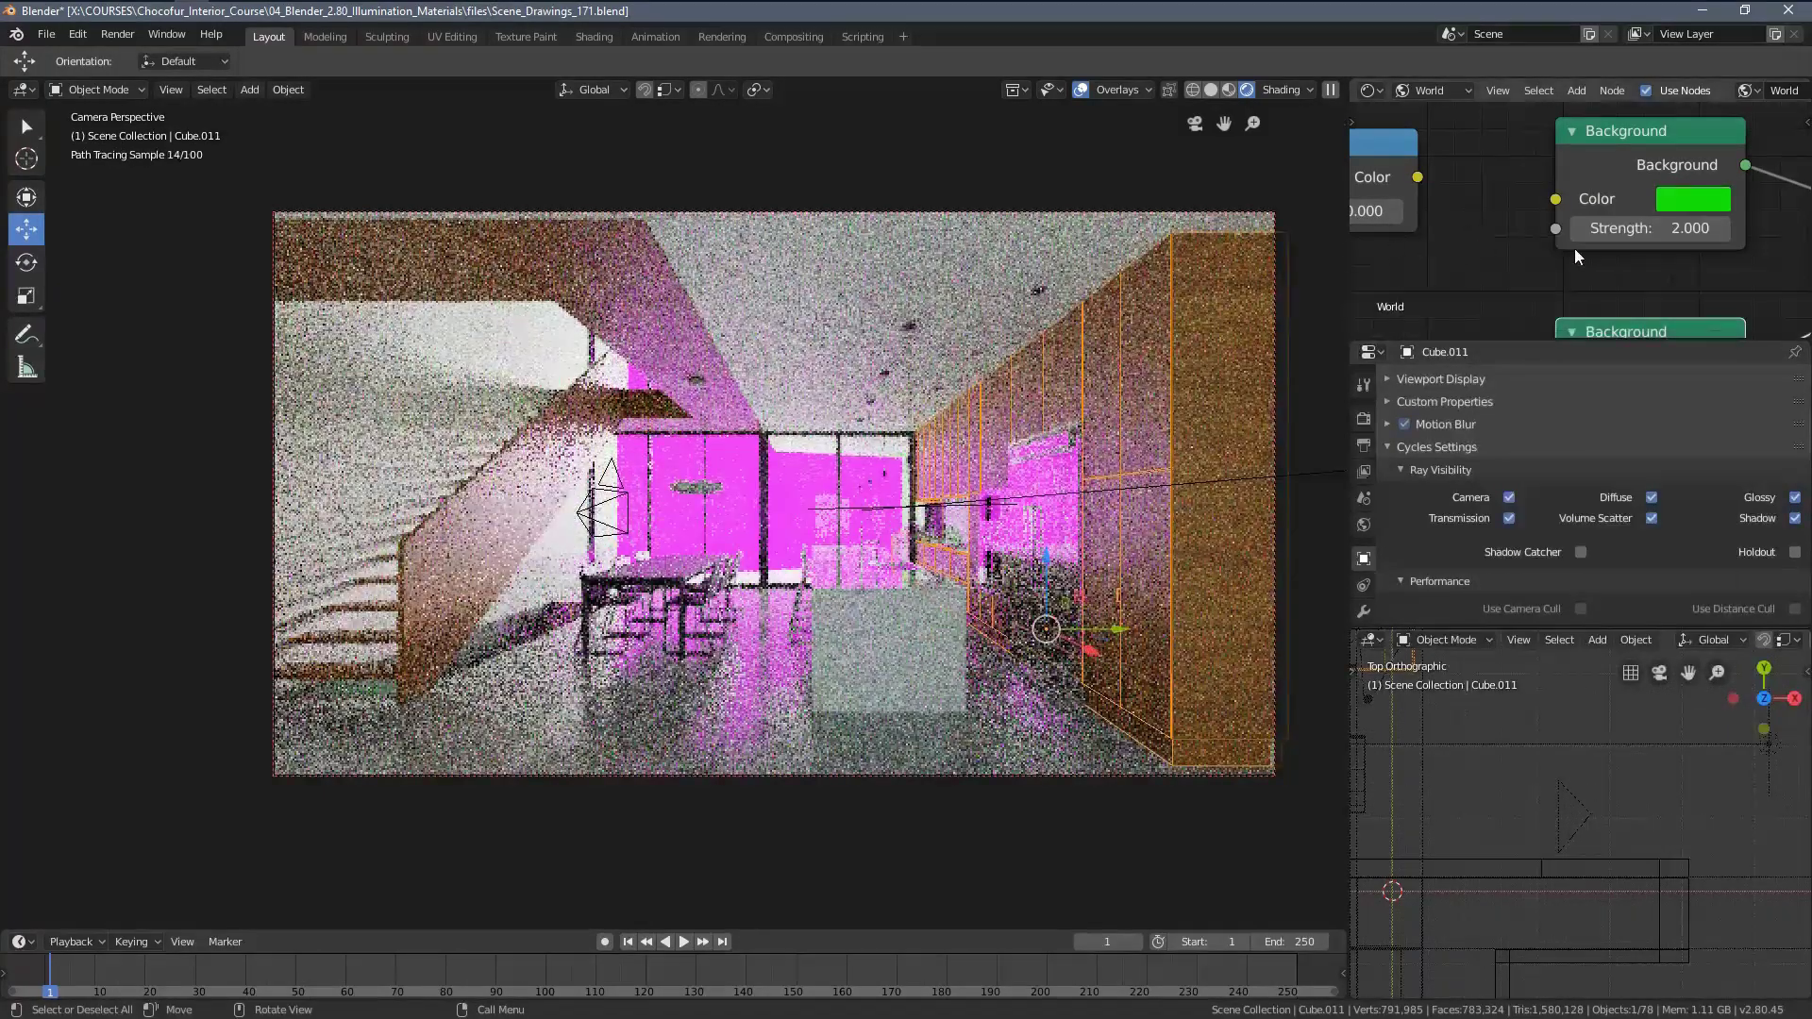
pyautogui.click(1572, 238)
pyautogui.write('10')
pyautogui.press('Return')
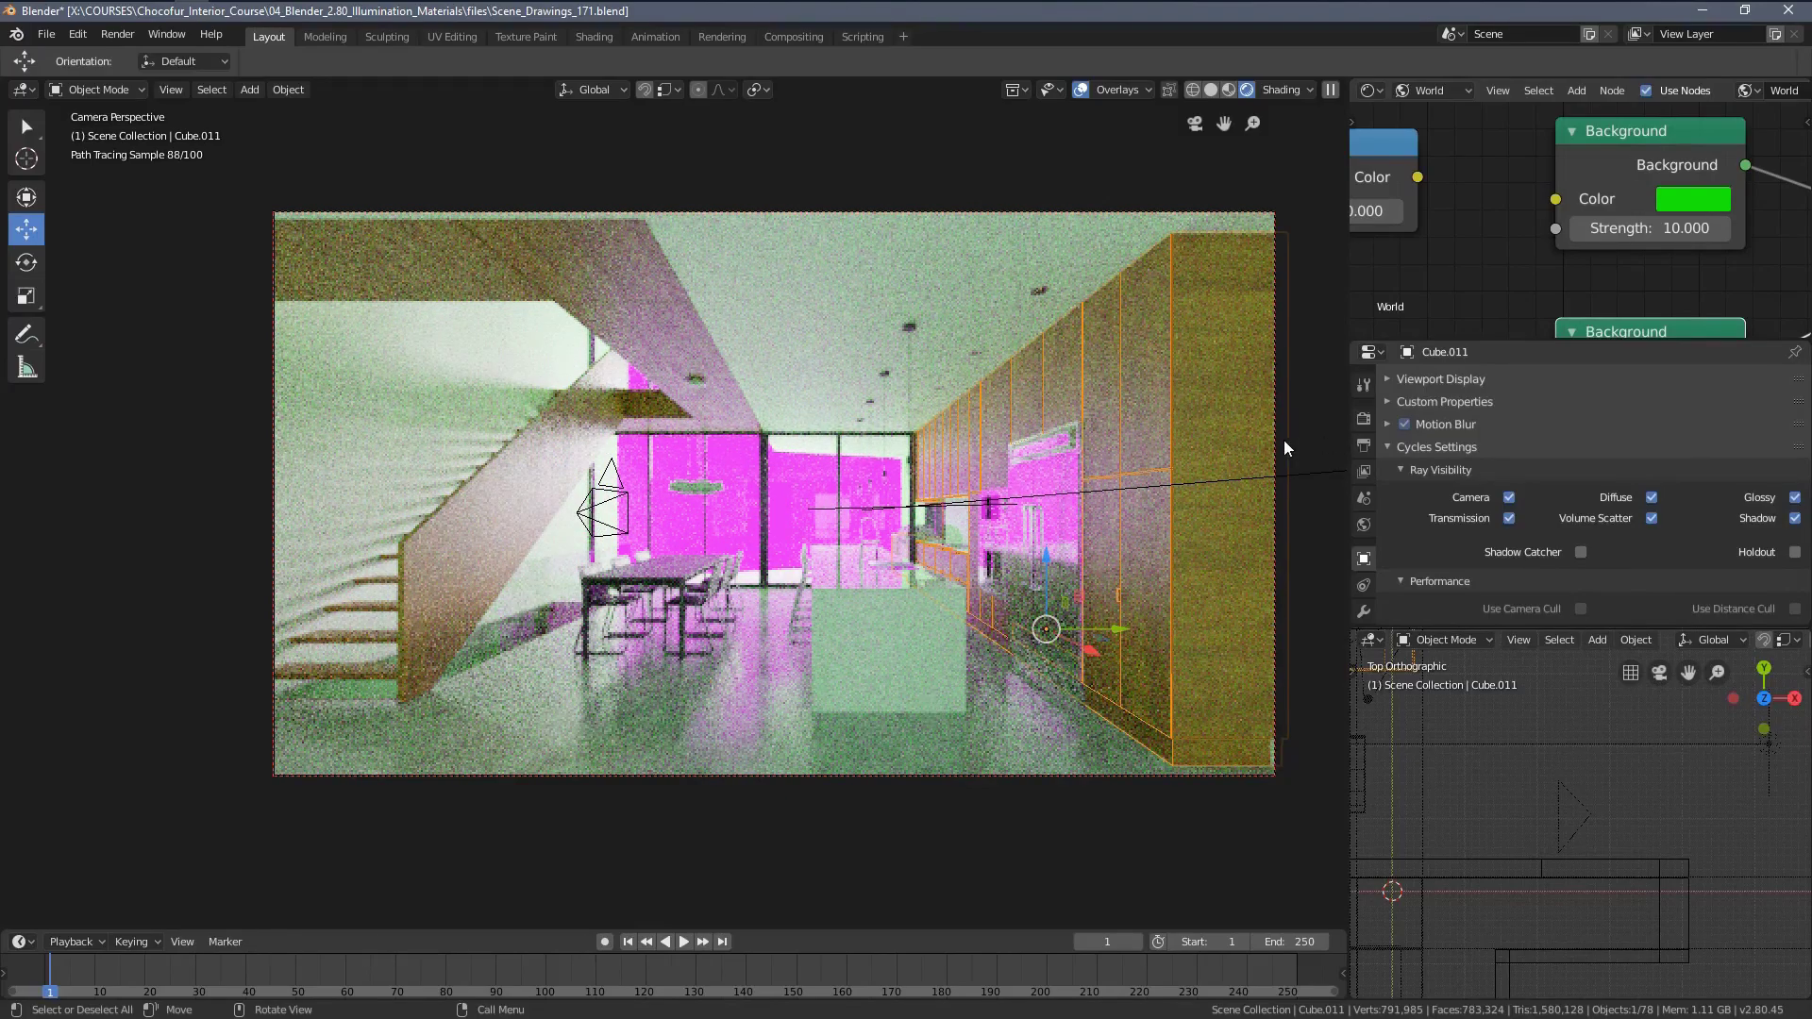
# Review the color and strength settings of the two Background nodes.
pyautogui.scroll(-3, 1547, 181)
pyautogui.scroll(3, 1567, 227)
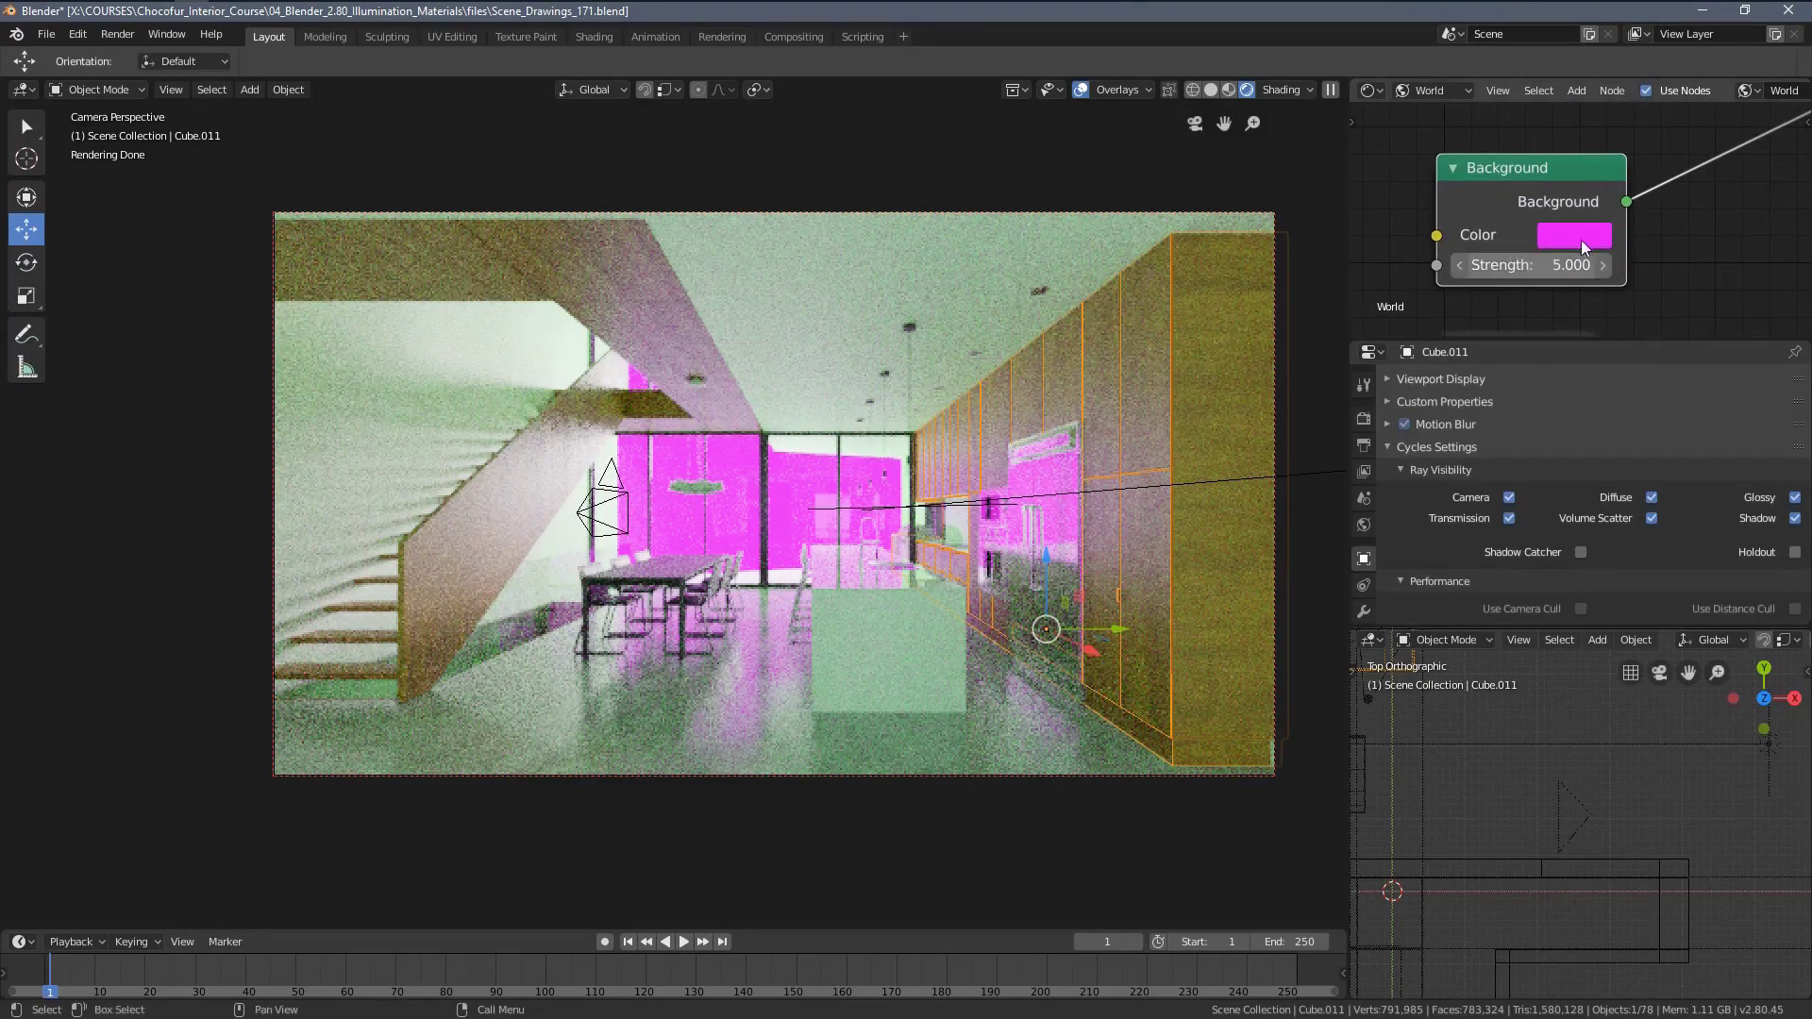
pyautogui.scroll(-1, 1562, 237)
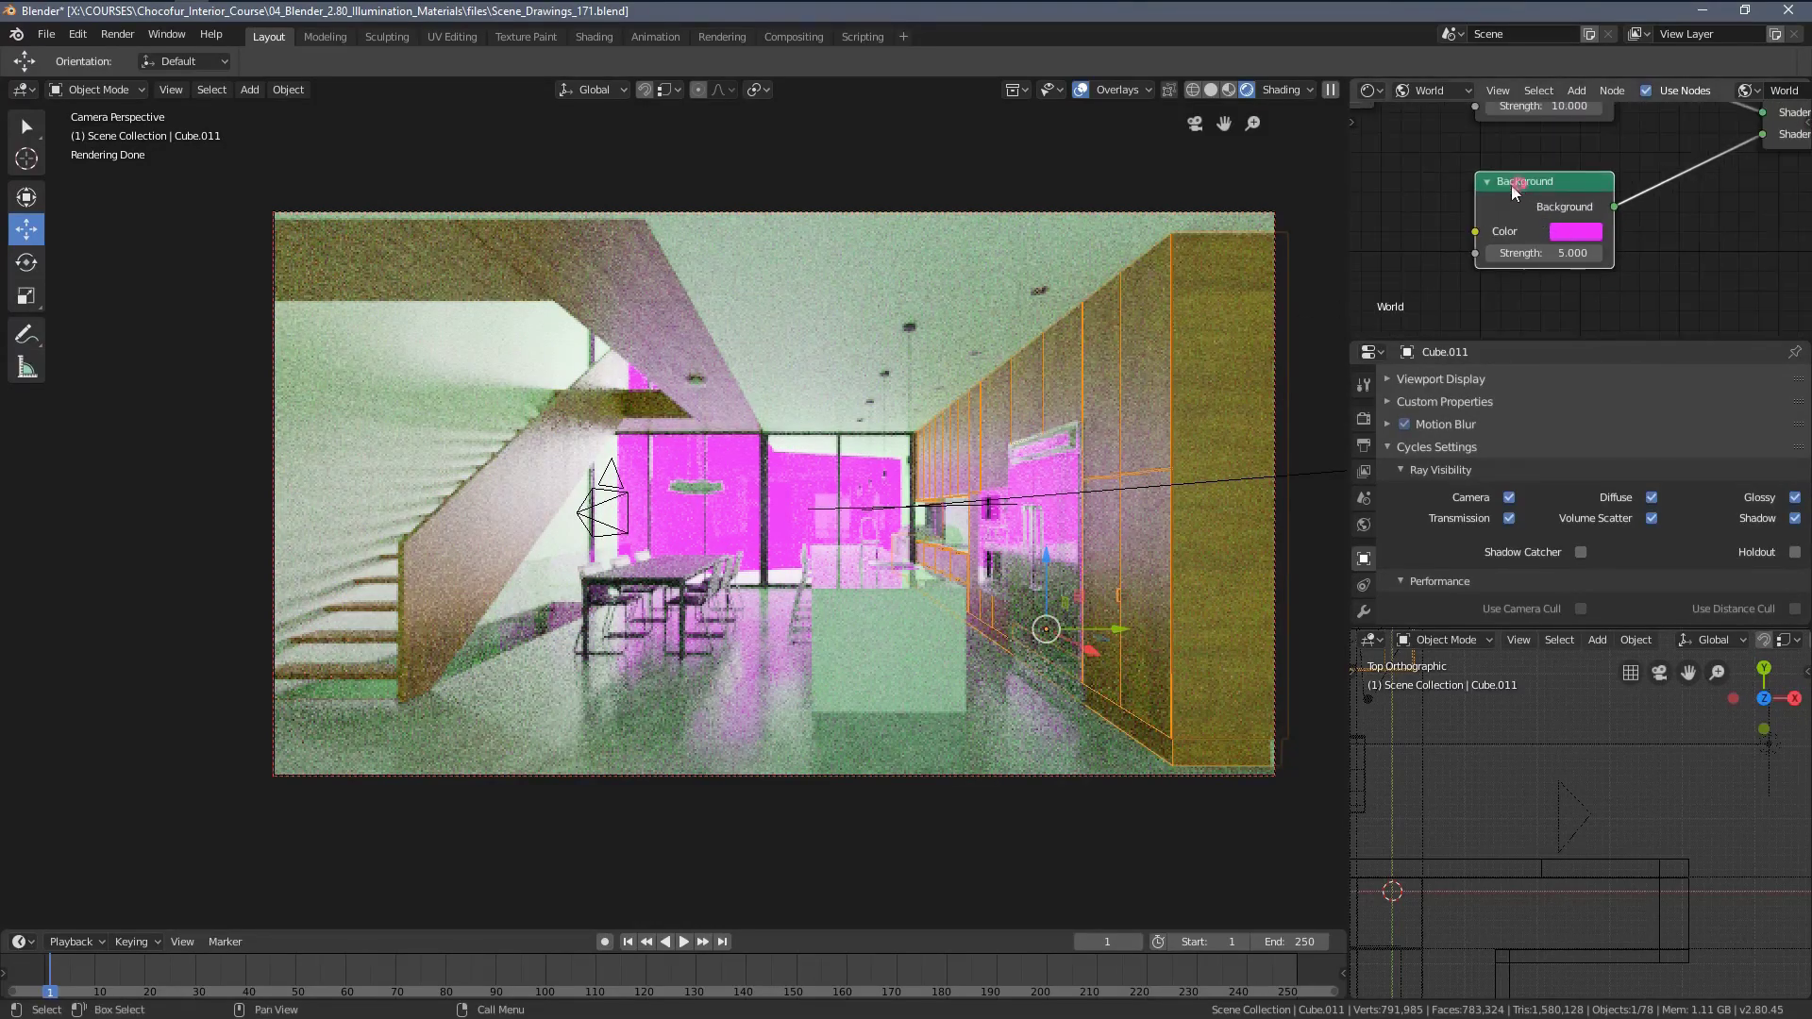
pyautogui.moveTo(1513, 188); pyautogui.dragTo(1511, 186)
pyautogui.scroll(-1, 1466, 322)
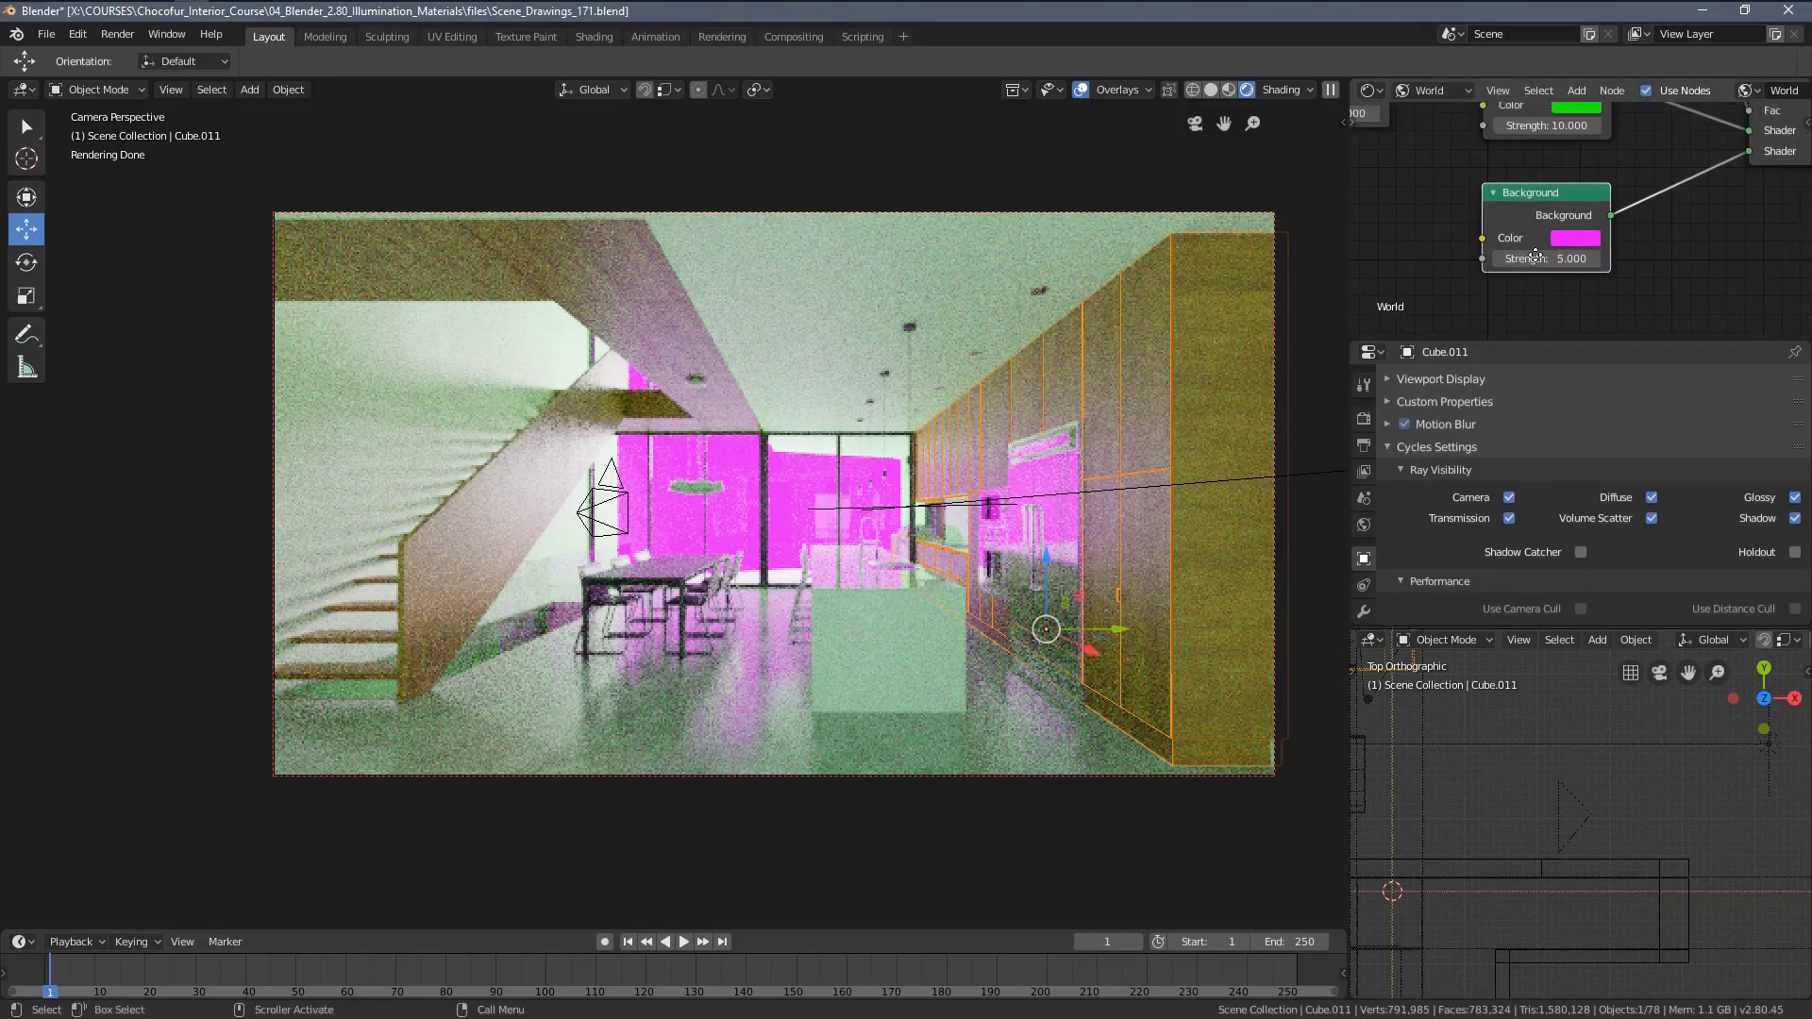
# Reset the upper Background node's color from green to white, and reconnect the Blackbody's Color output to its Color input.
pyautogui.moveTo(1498, 210); pyautogui.dragTo(1502, 314, button='middle')
pyautogui.moveTo(1512, 160)
pyautogui.mouseDown()
pyautogui.moveTo(1537, 164)
pyautogui.moveTo(1507, 160)
pyautogui.mouseUp()
pyautogui.scroll(2, 1529, 179)
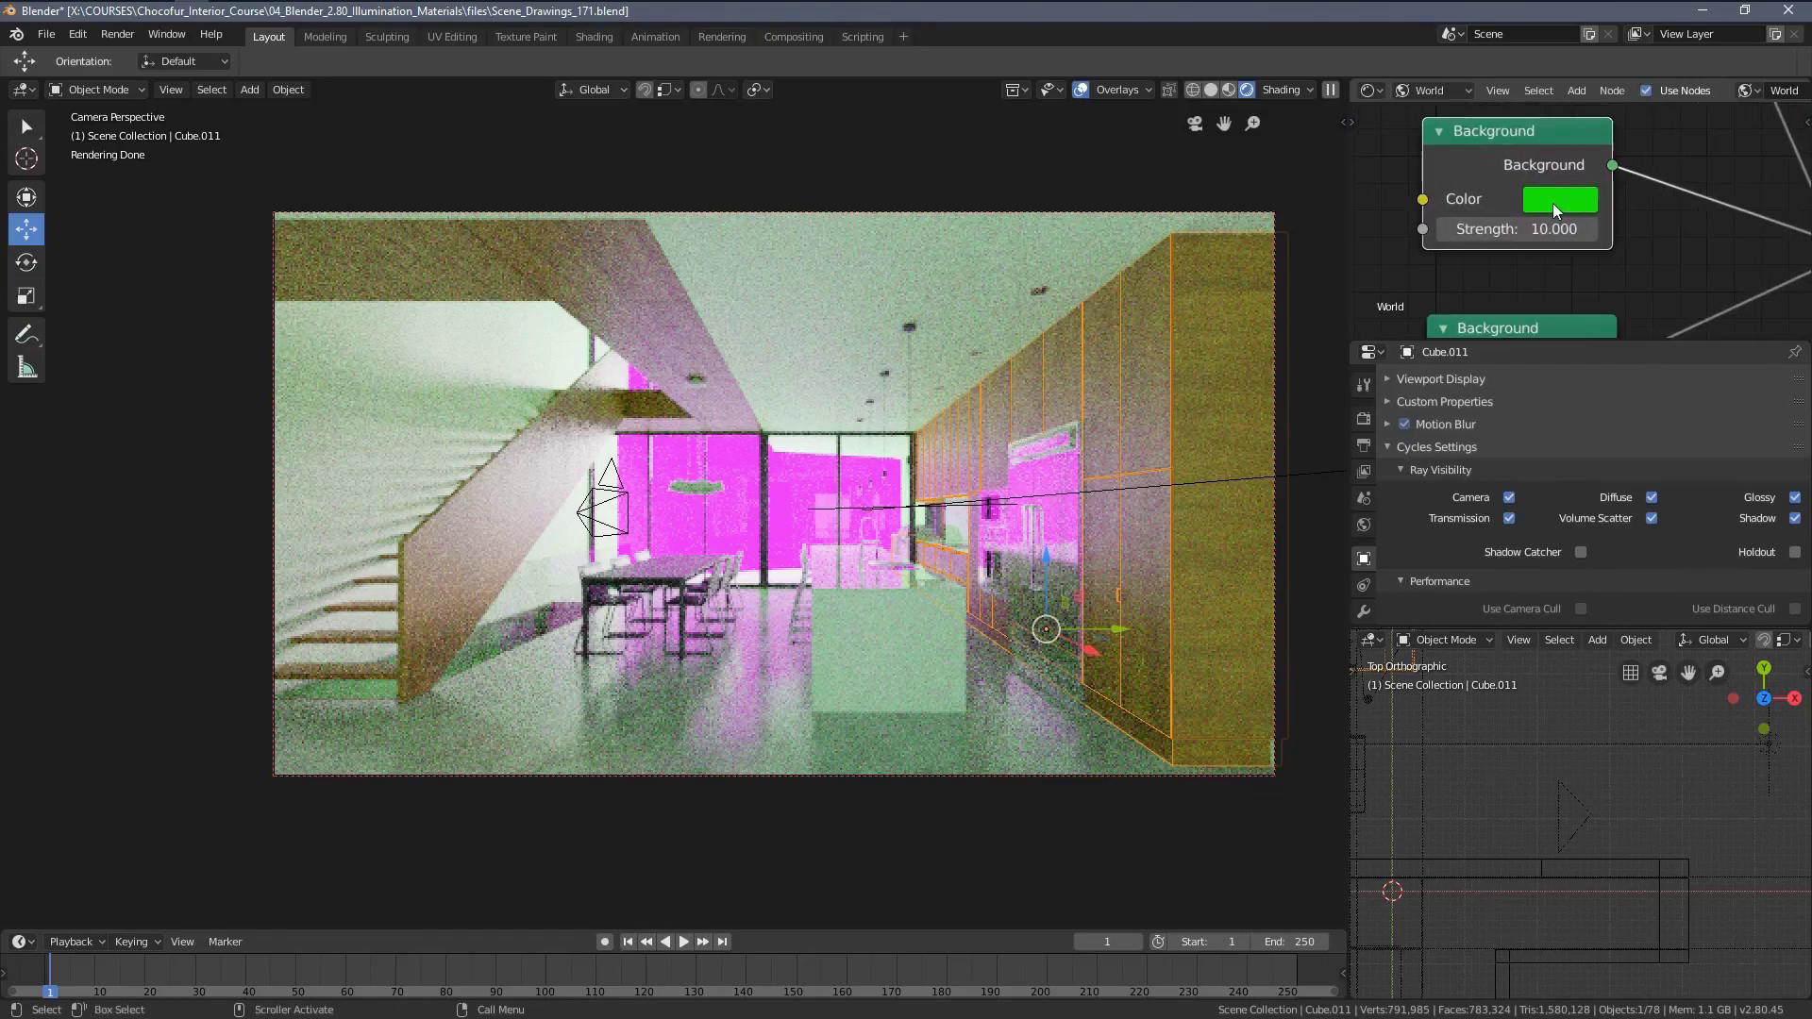
pyautogui.click(1557, 200)
pyautogui.moveTo(1513, 523); pyautogui.dragTo(1363, 497)
pyautogui.moveTo(1581, 211); pyautogui.dragTo(1755, 241, button='middle')
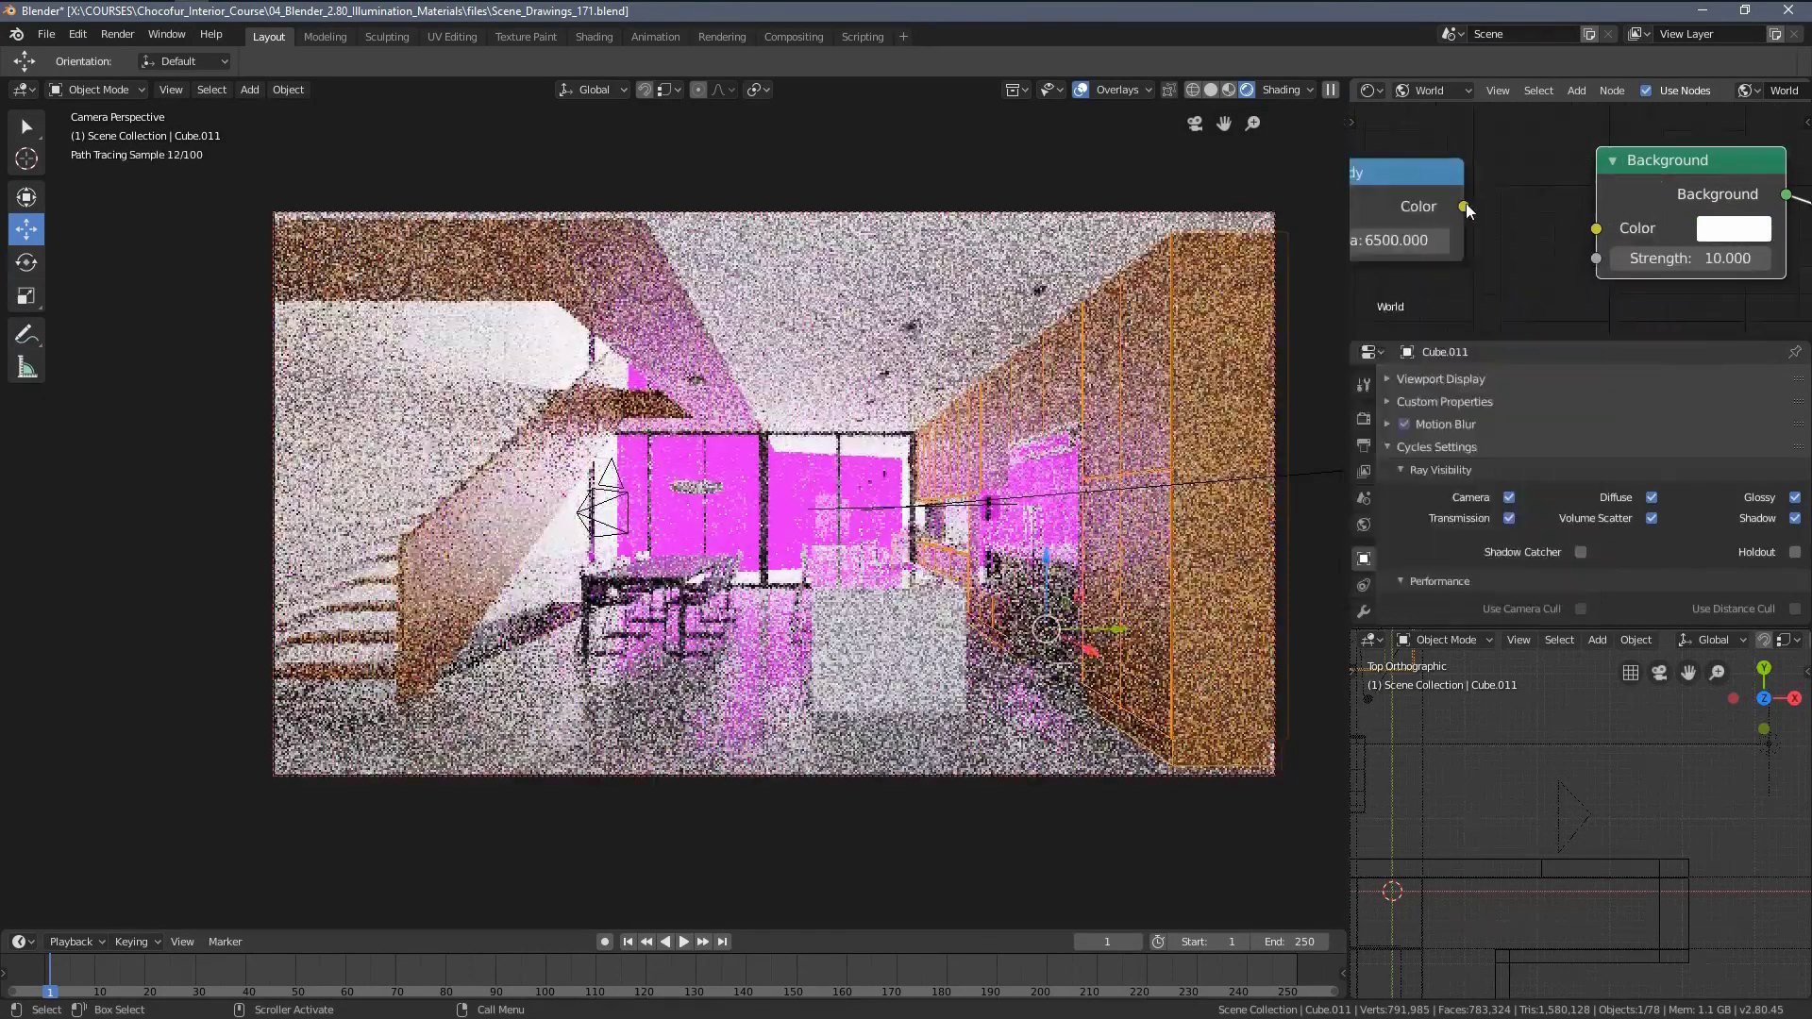
pyautogui.moveTo(1464, 204); pyautogui.dragTo(1595, 228)
# Set the upper Background node's strength back to 2.
pyautogui.doubleClick(1706, 263)
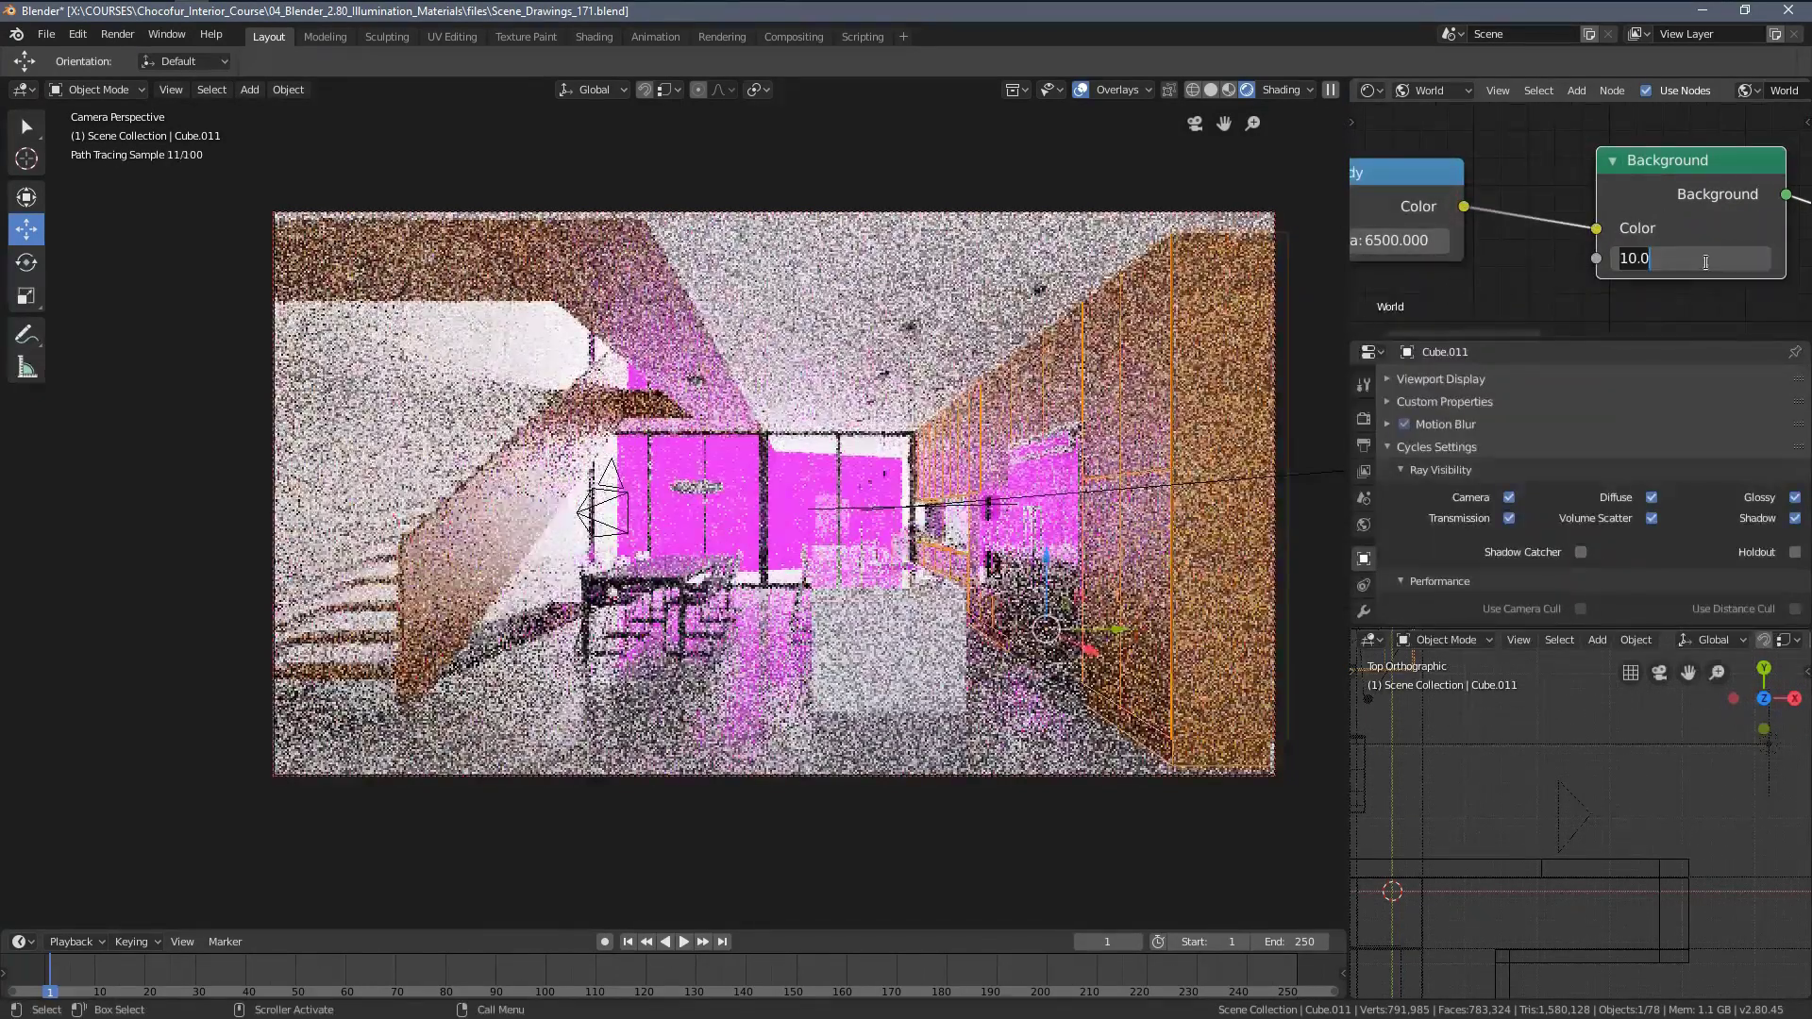
pyautogui.write('2')
pyautogui.press('Return')
# Return the lower Background node's color from magenta to white by removing its saturation.
pyautogui.scroll(-2, 1707, 262)
pyautogui.moveTo(1706, 262); pyautogui.dragTo(1555, 170, button='middle')
pyautogui.scroll(2, 1597, 252)
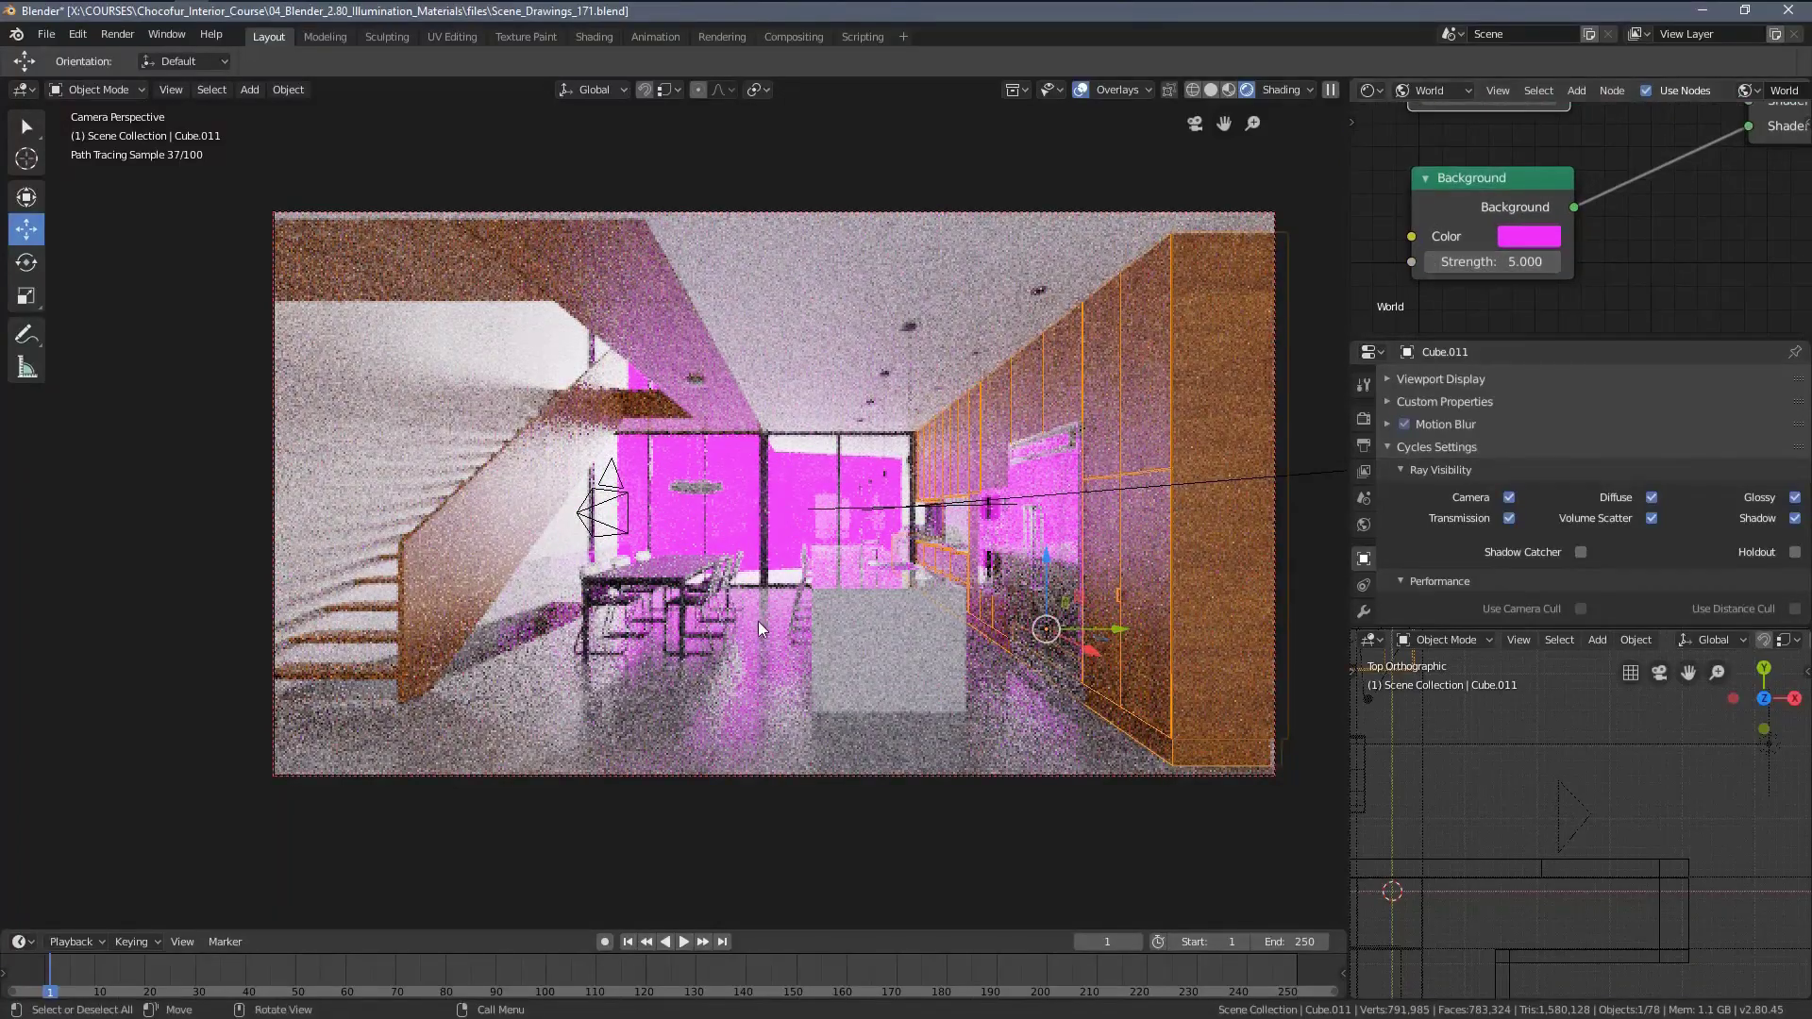
pyautogui.click(1541, 238)
pyautogui.moveTo(1638, 513); pyautogui.dragTo(1500, 514)
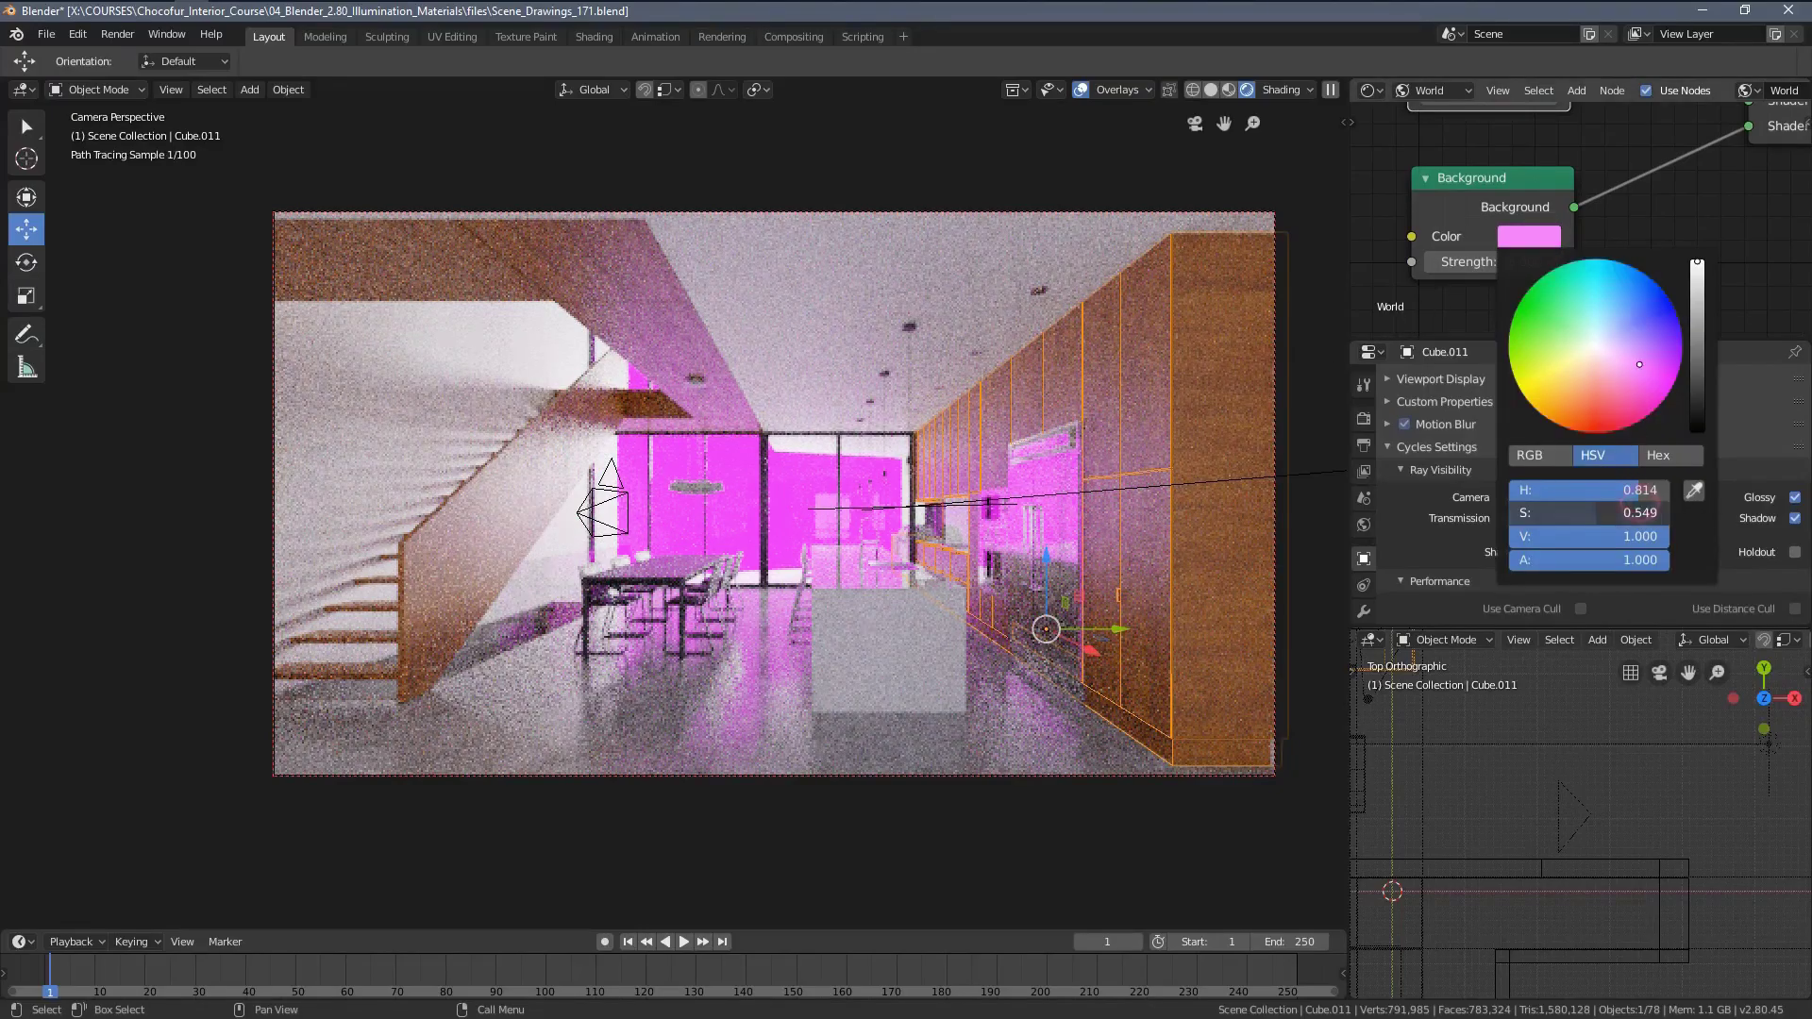
pyautogui.moveTo(1642, 490); pyautogui.dragTo(1514, 490)
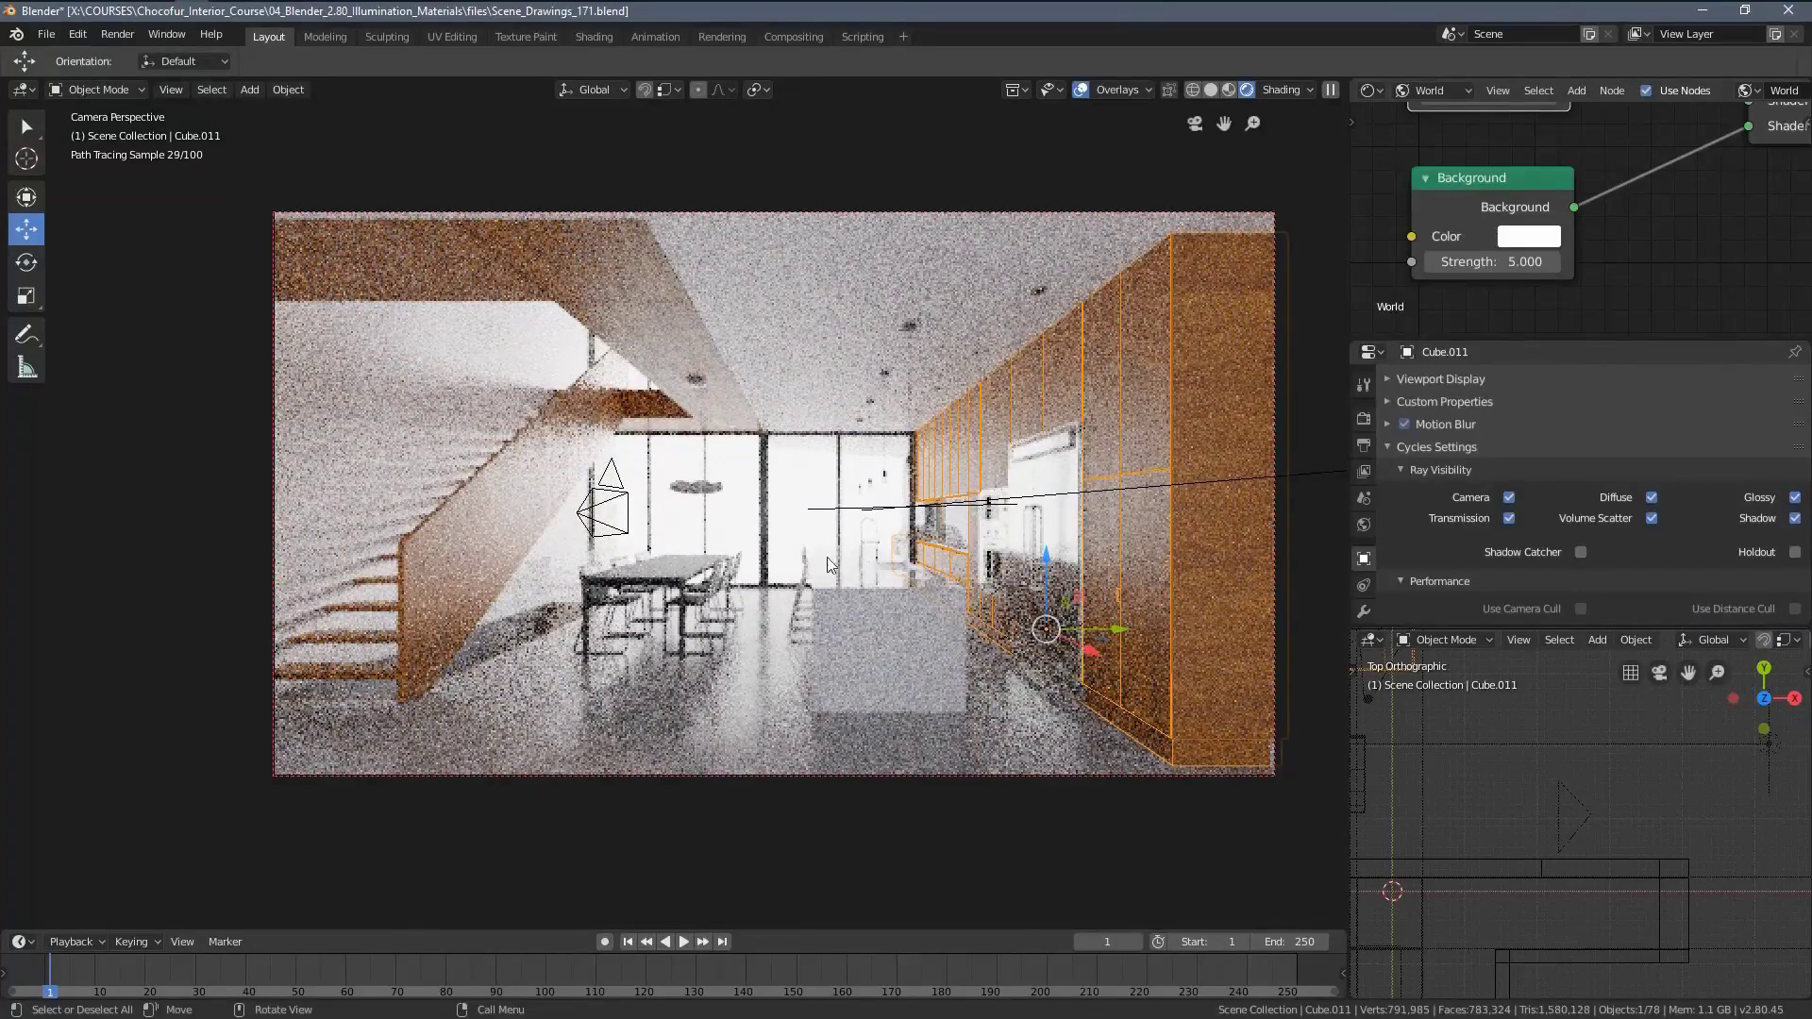
# Deselect all objects in the scene.
pyautogui.scroll(-3, 1444, 265)
pyautogui.press('a')
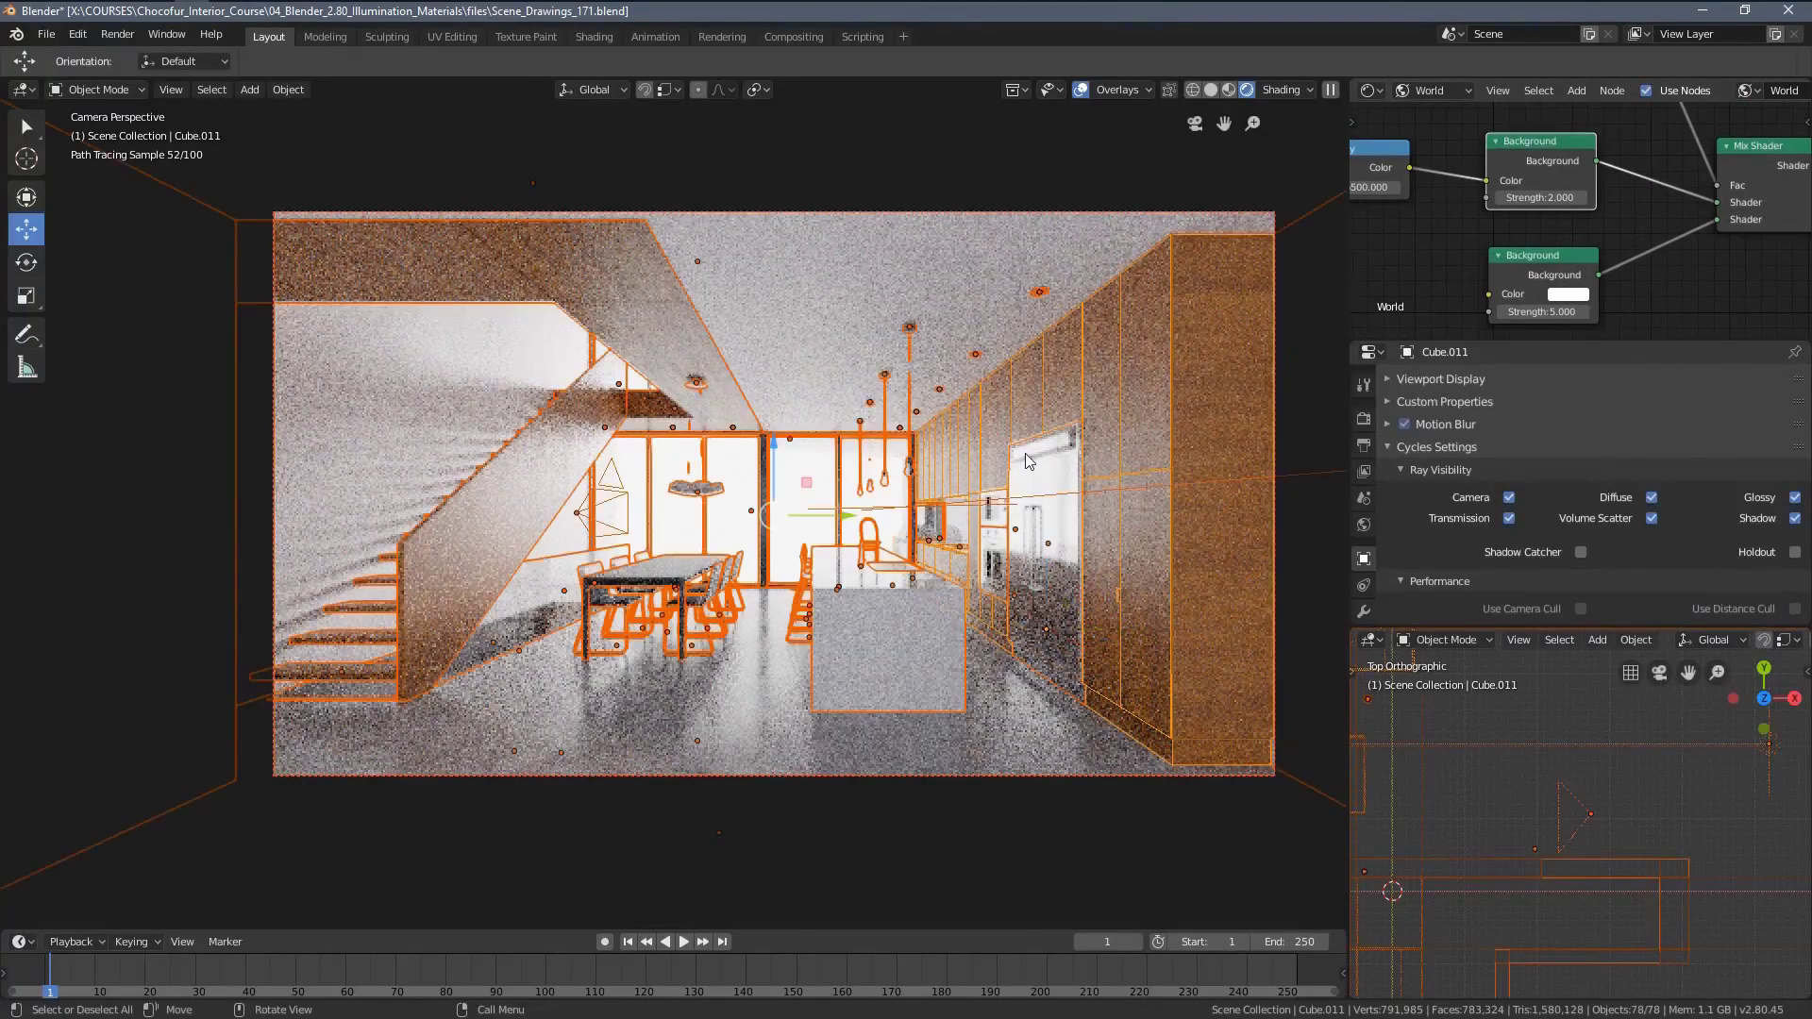
pyautogui.hotkey('alt', 'a')
# Limit the render region to the dining table and the floor beside it.
pyautogui.scroll(3, 1528, 208)
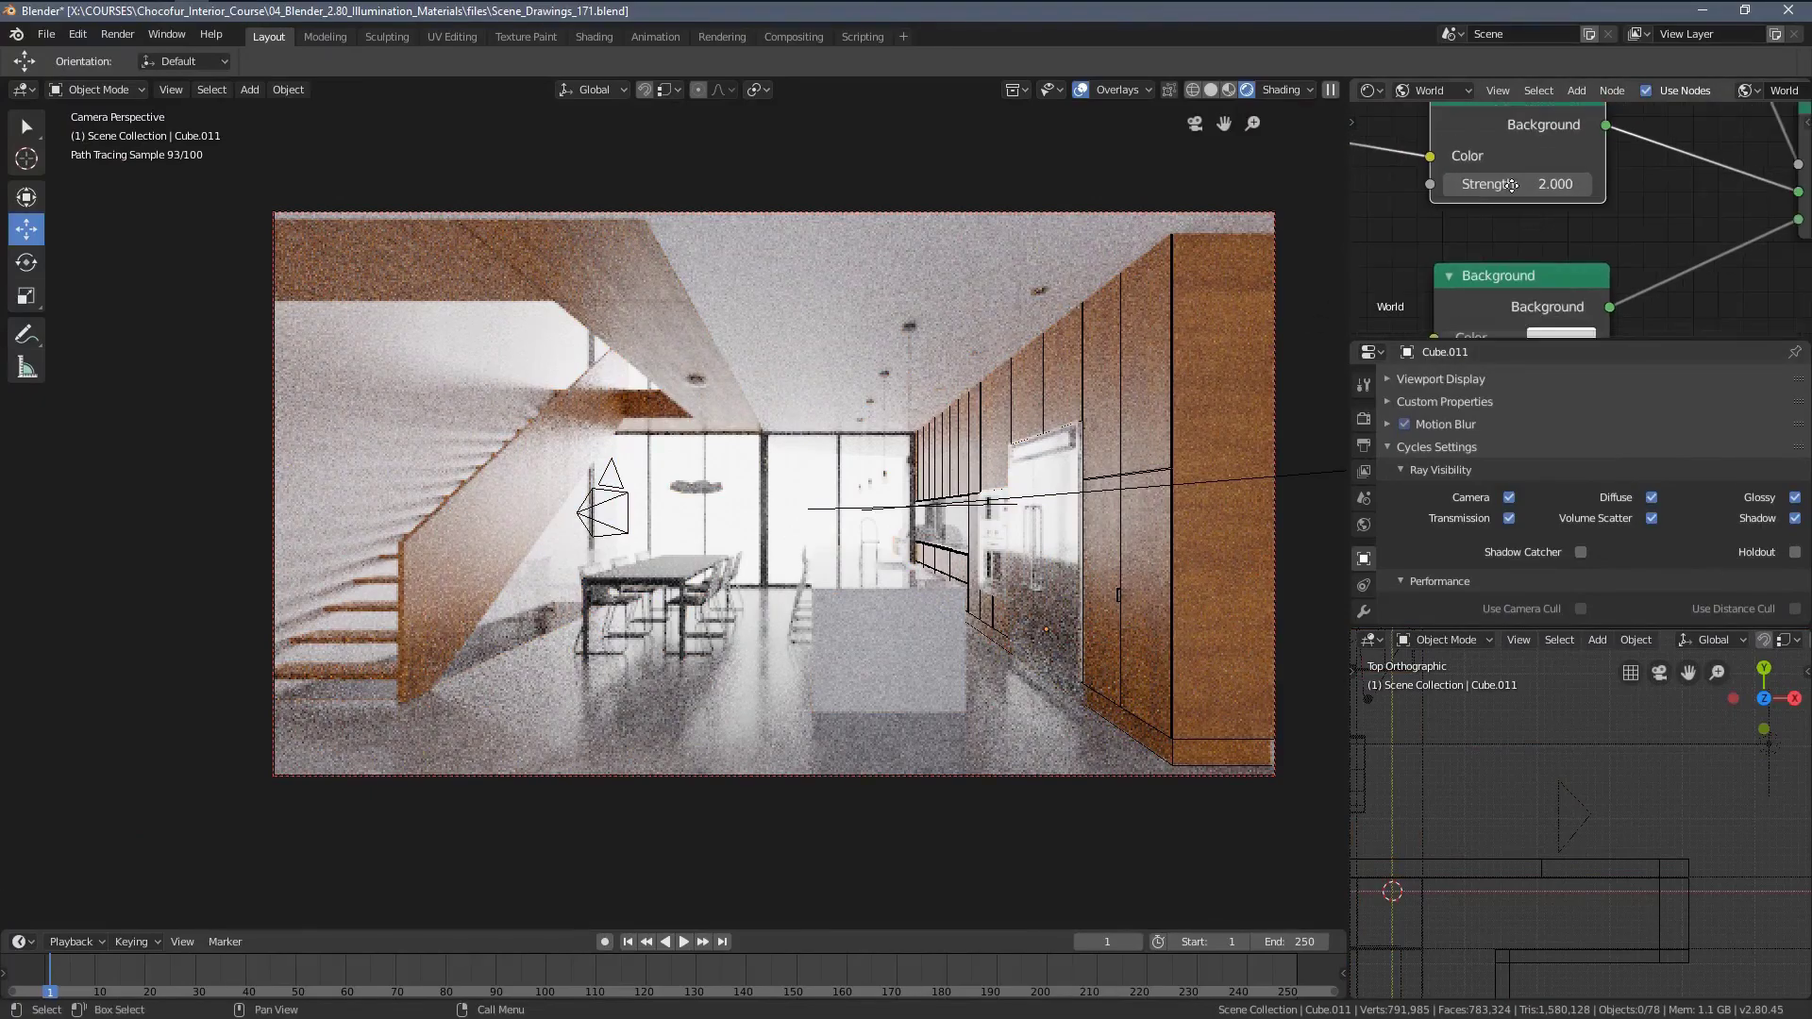
pyautogui.moveTo(1494, 285); pyautogui.dragTo(1441, 268, button='middle')
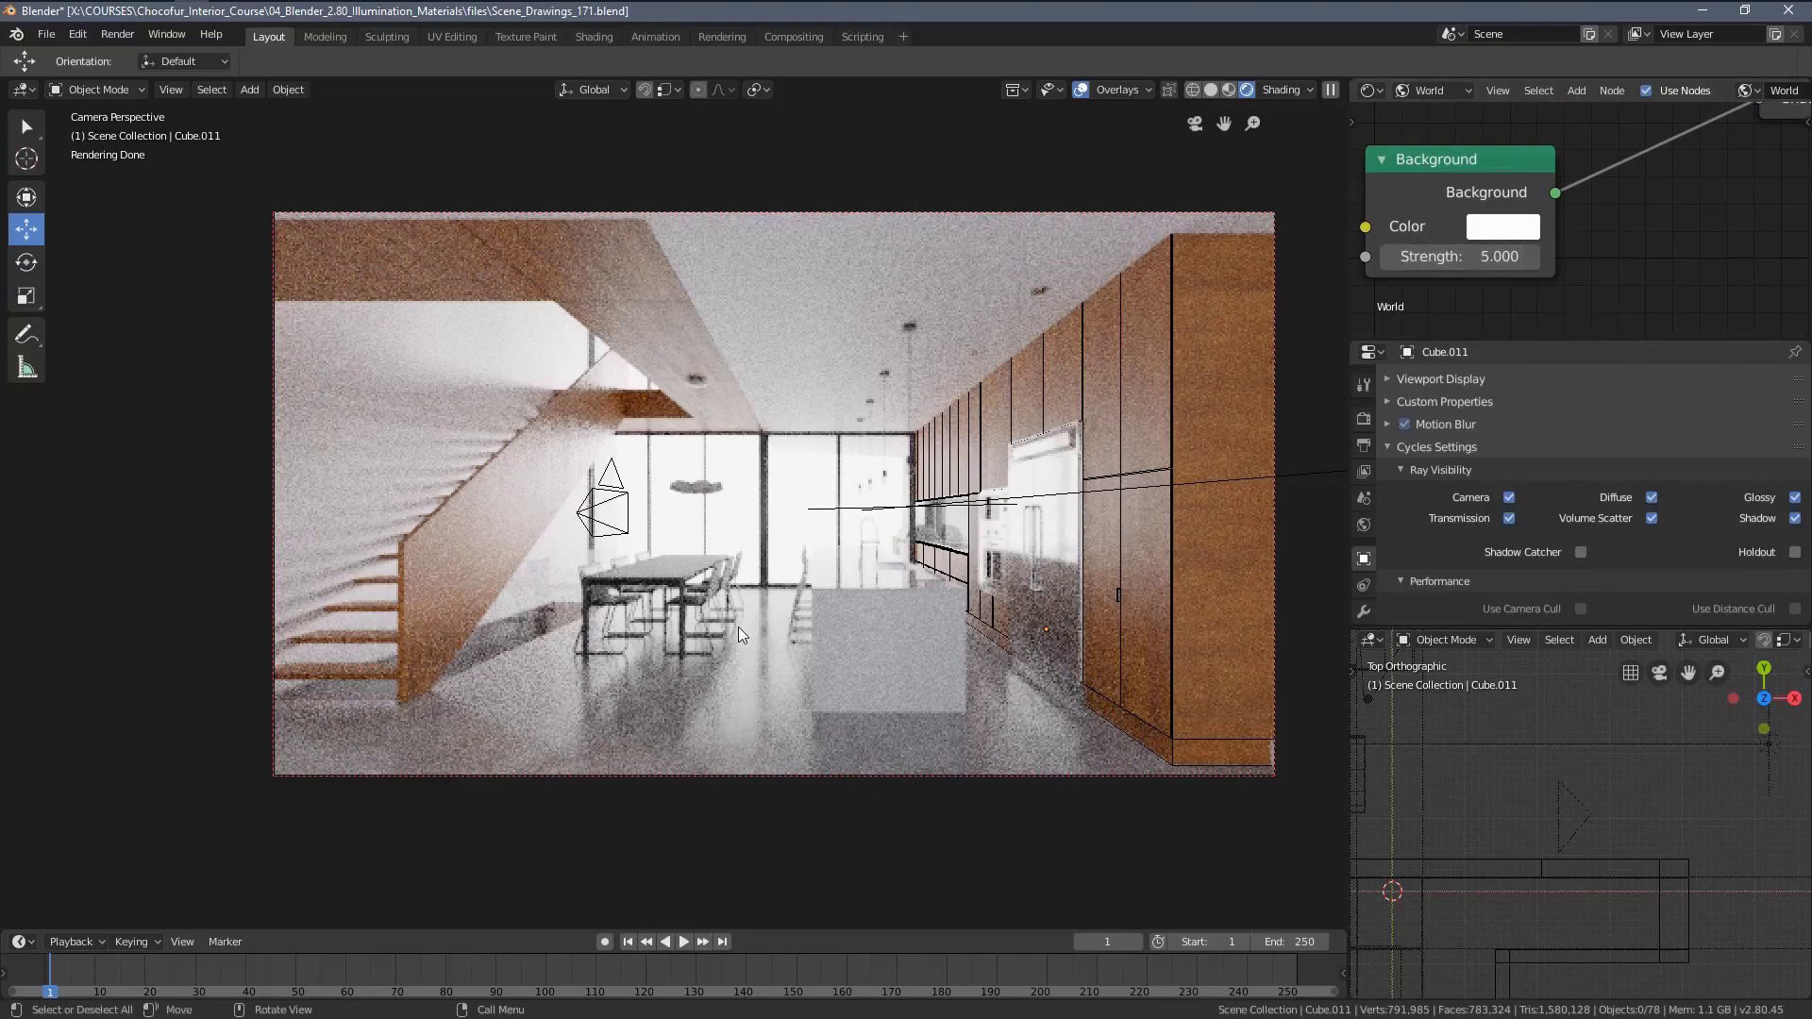
pyautogui.hotkey('ctrl', 'b')
pyautogui.moveTo(611, 533); pyautogui.dragTo(801, 665)
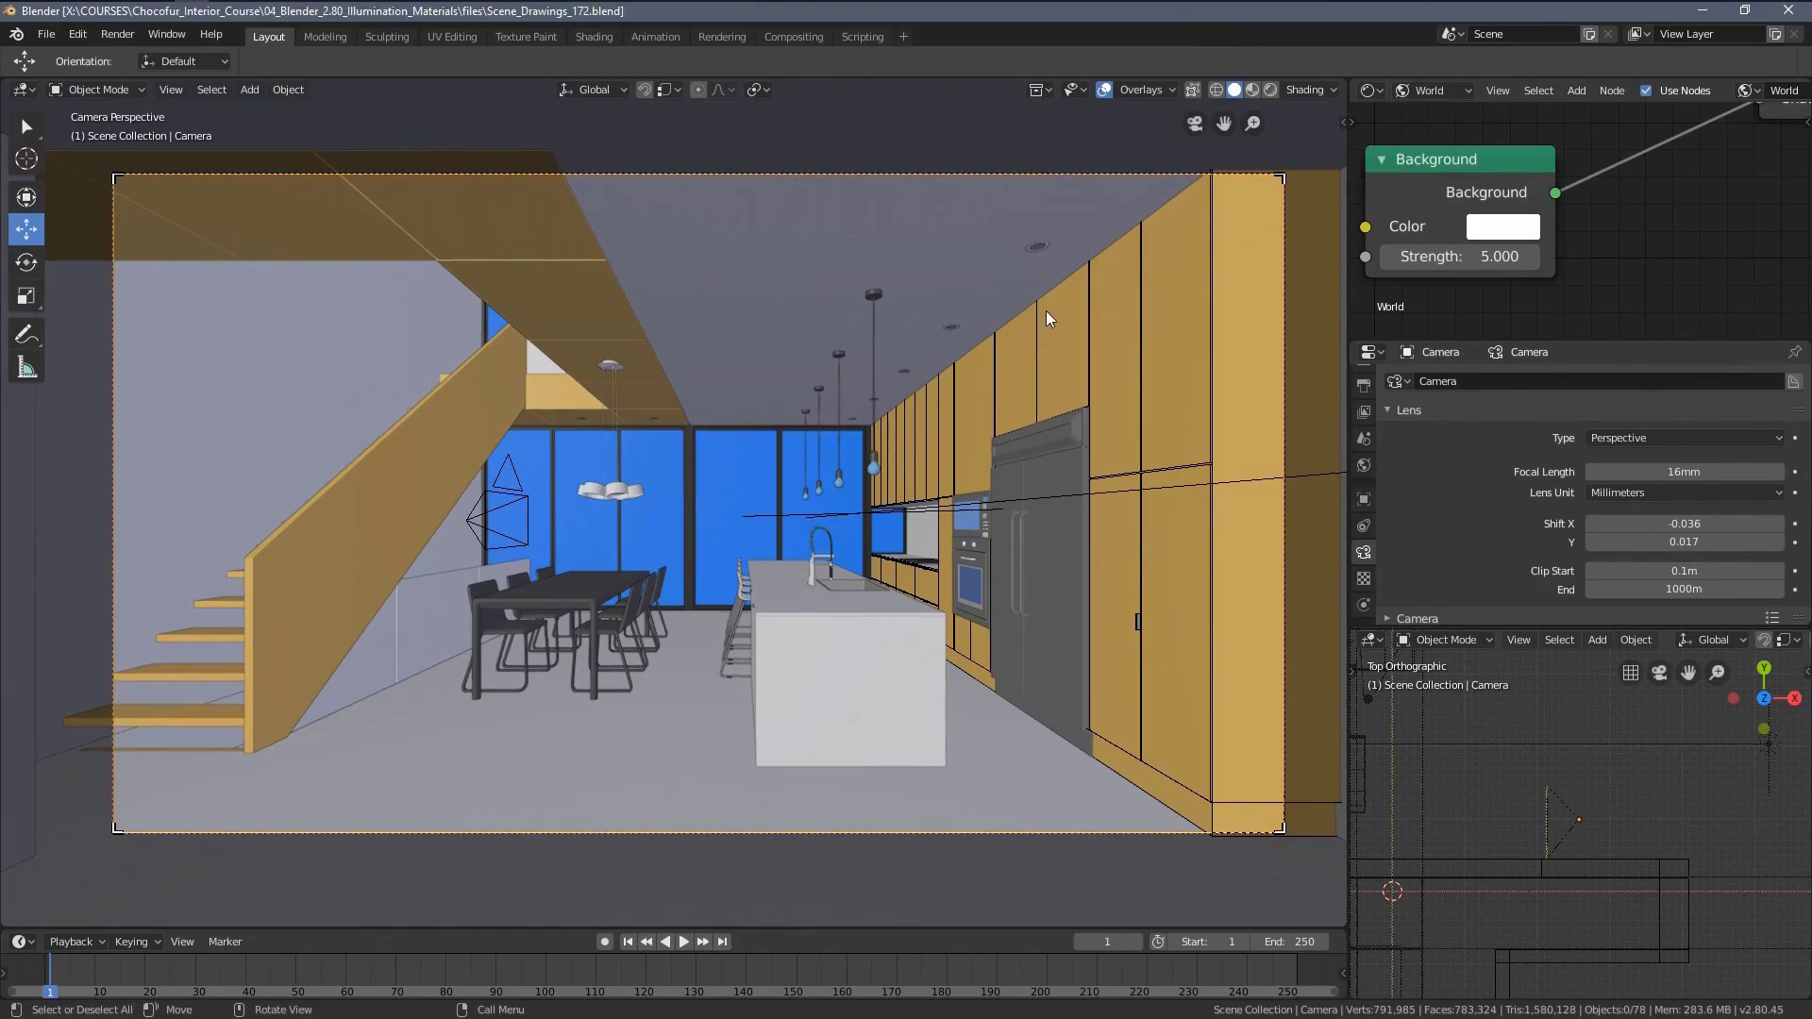
# Limit the render region to the tall cabinets nearest the camera, and preview them in rendered shading against the reference photo.
pyautogui.hotkey('ctrl', 'b')
pyautogui.moveTo(1152, 121)
pyautogui.mouseDown()
pyautogui.moveTo(1295, 925)
pyautogui.moveTo(1317, 920)
pyautogui.mouseUp()
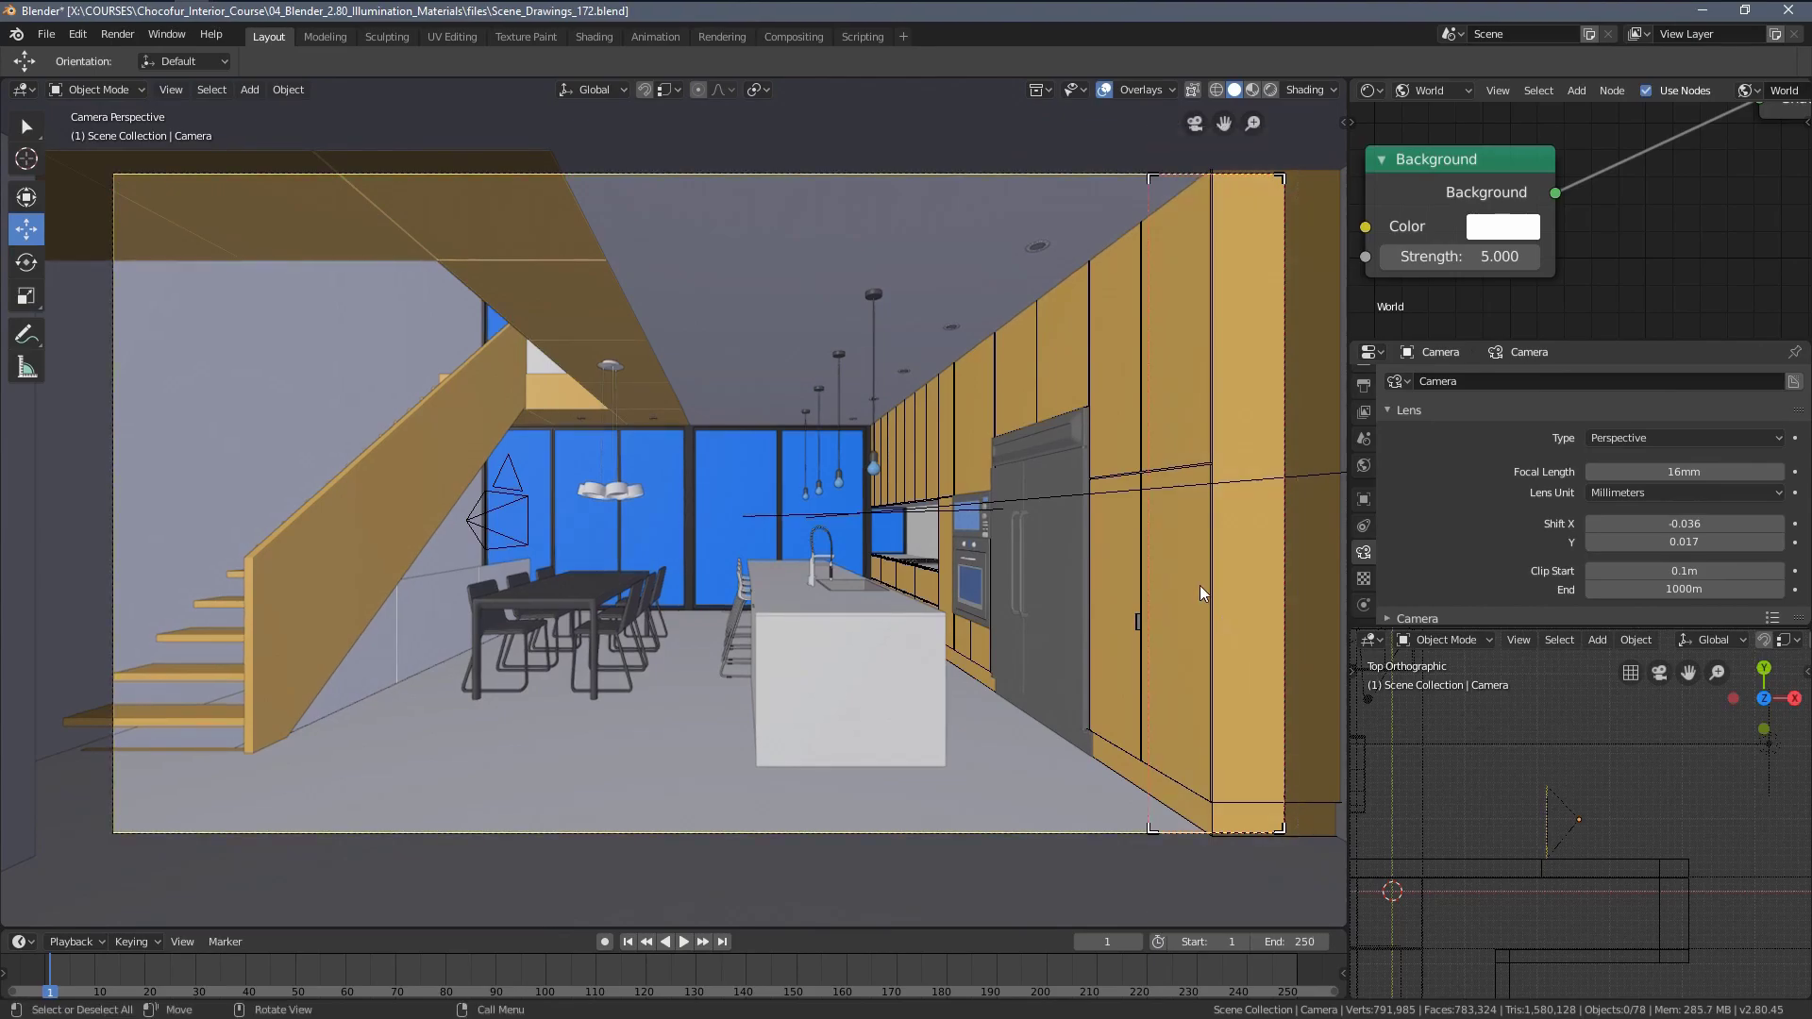
pyautogui.press('z')
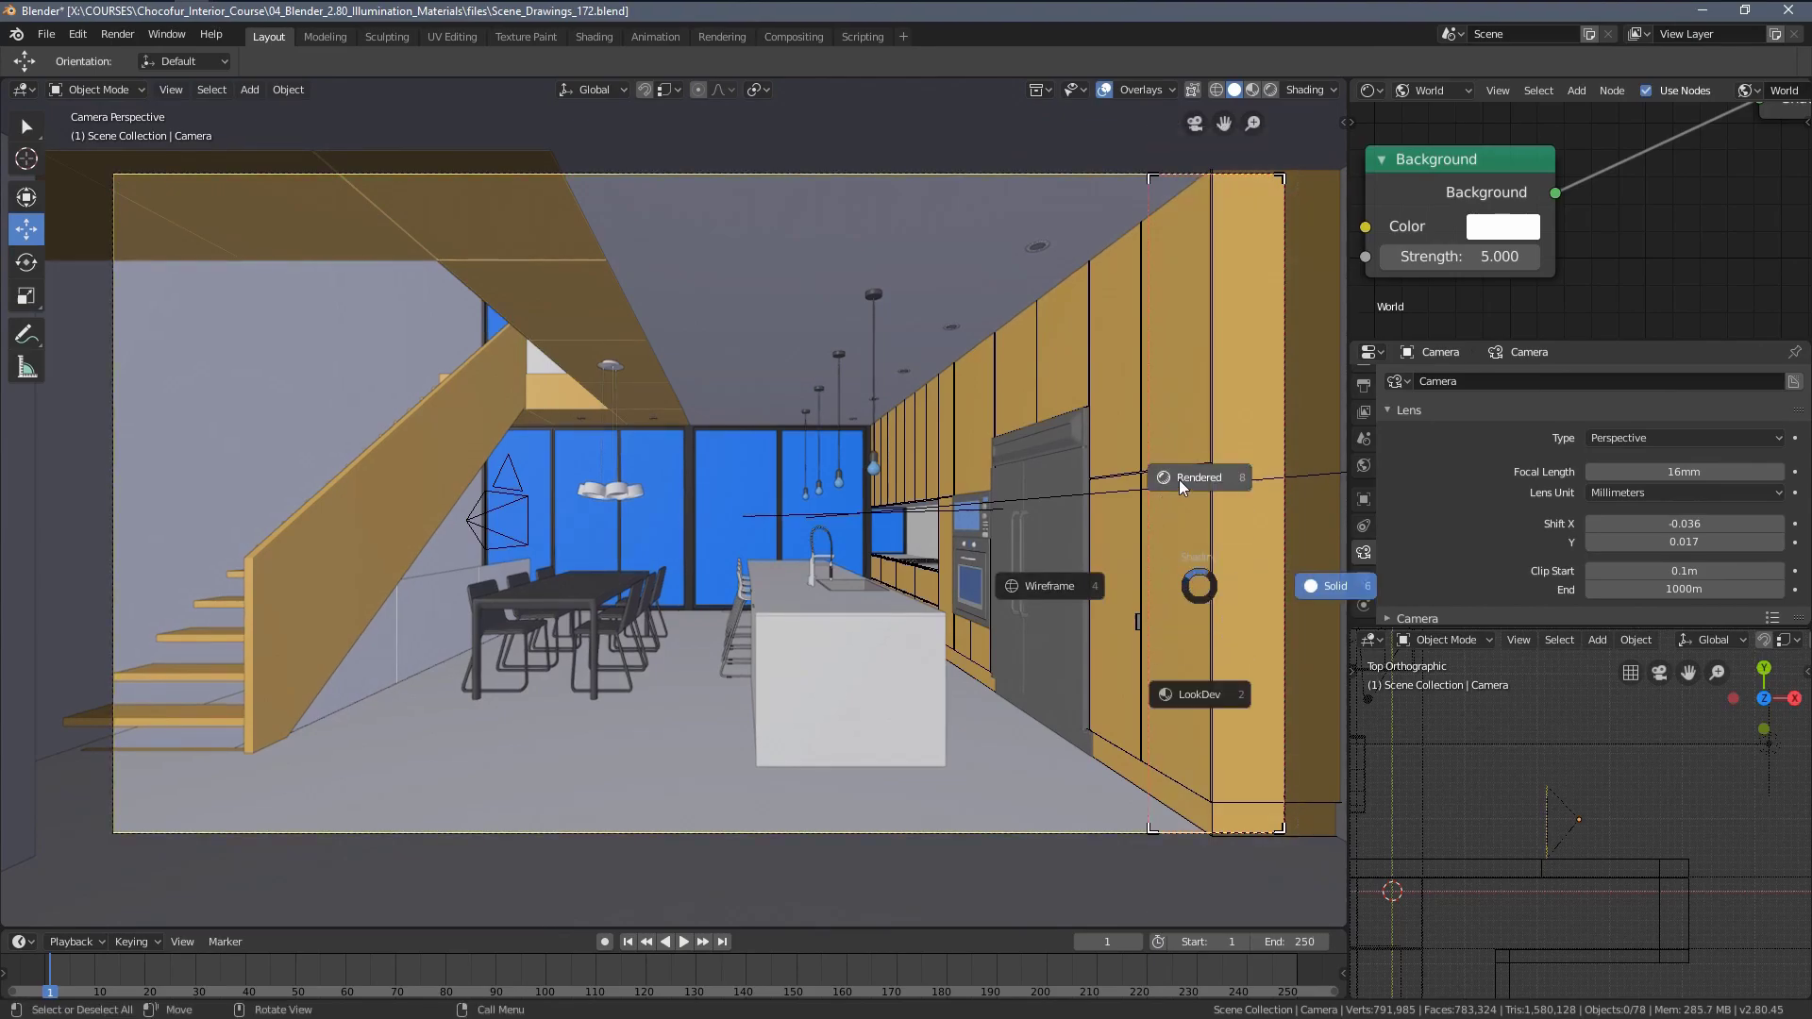
pyautogui.click(1240, 381)
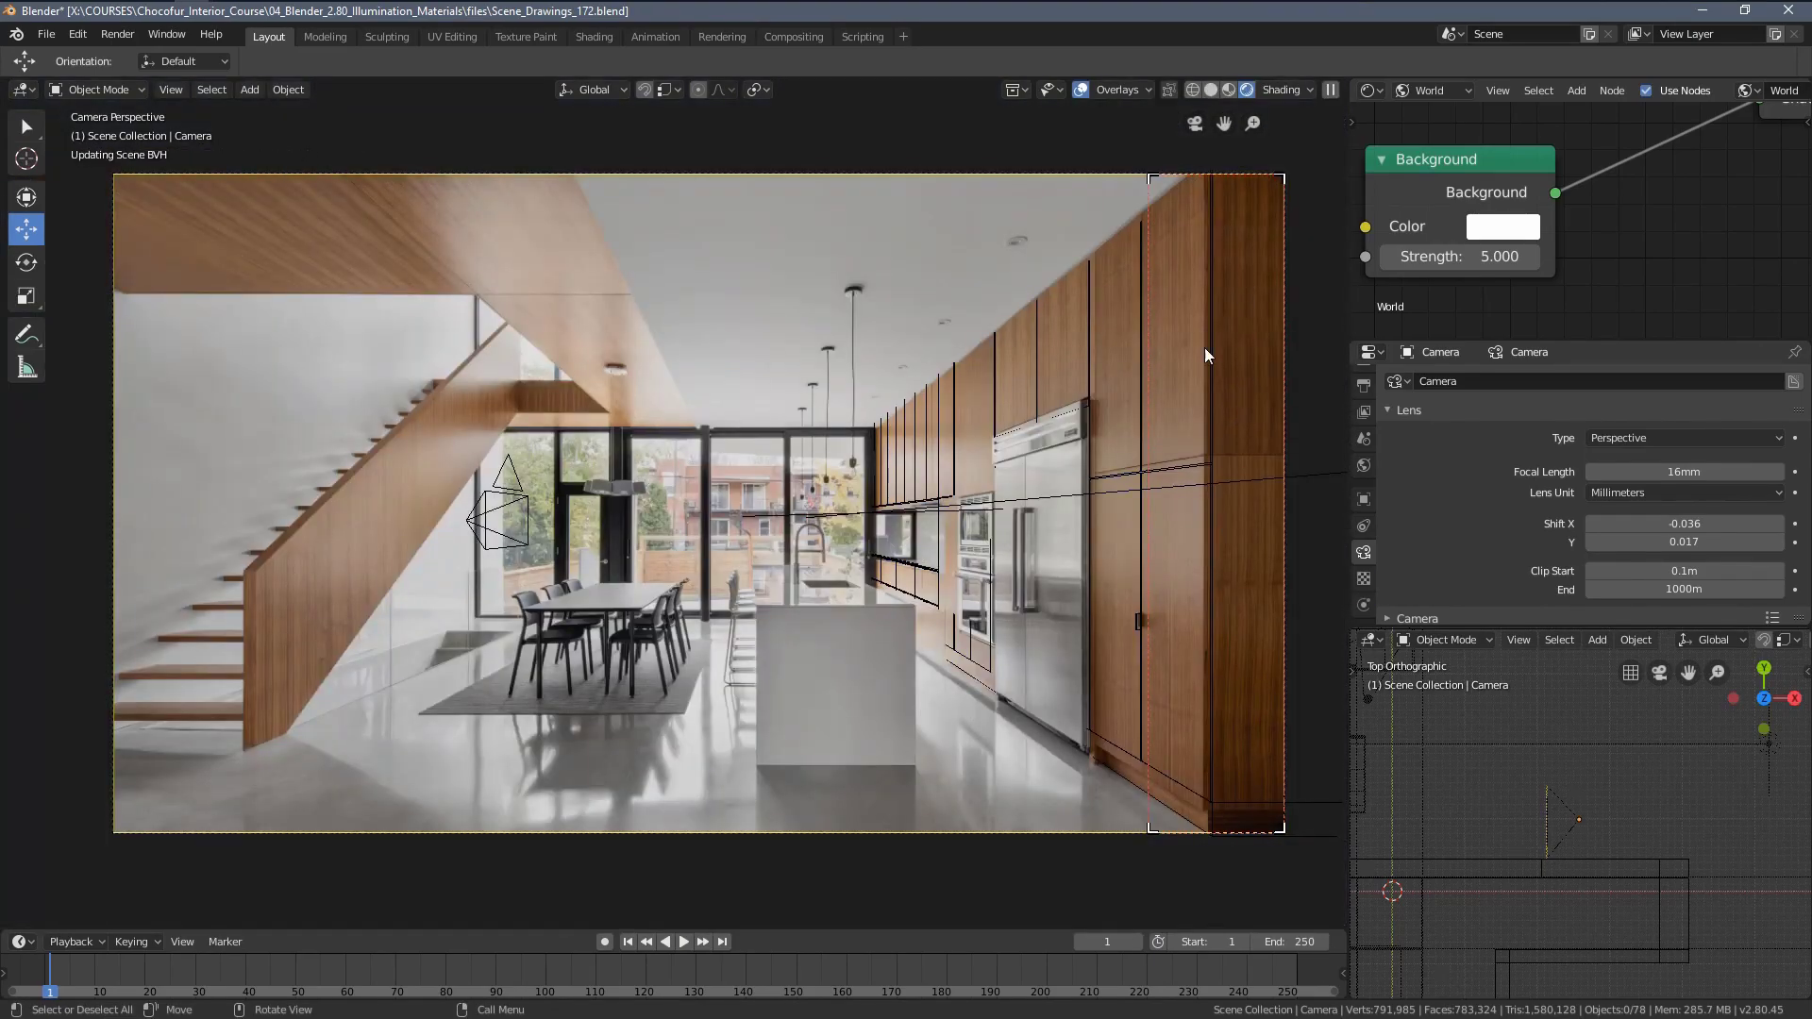
pyautogui.scroll(4, 1095, 512)
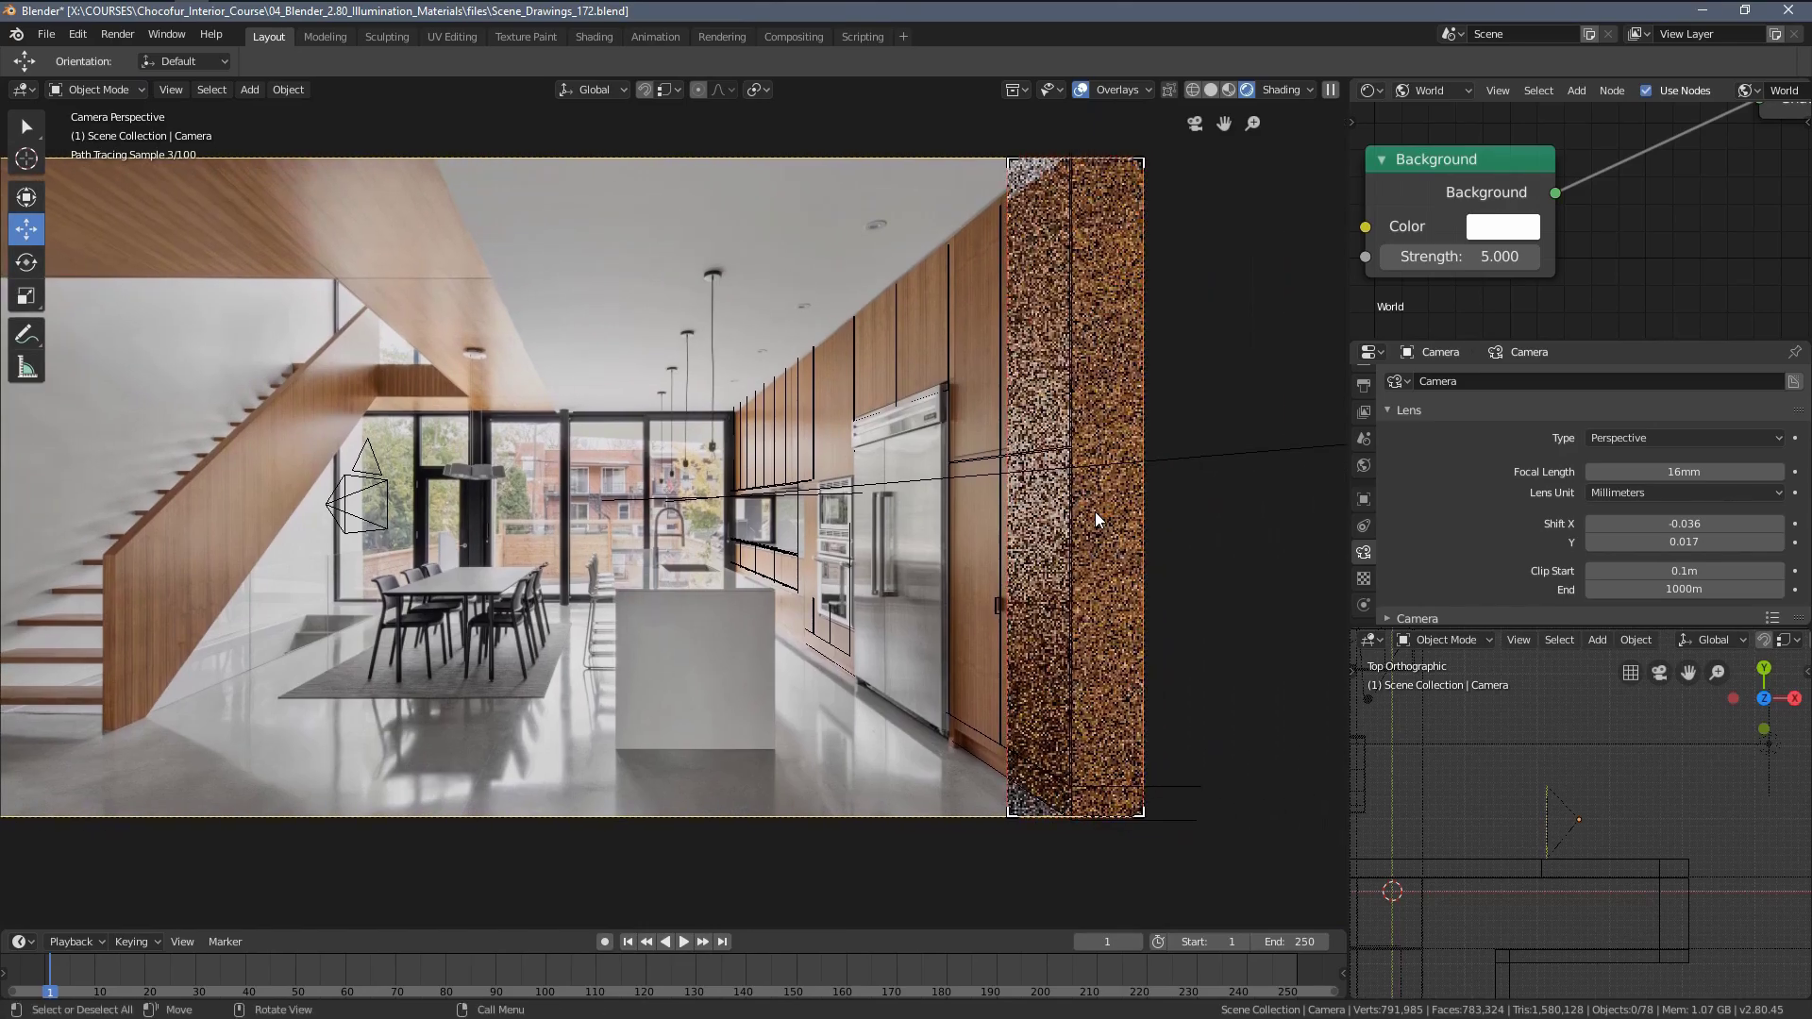
pyautogui.keyDown('shift'); pyautogui.moveTo(1131, 547); pyautogui.dragTo(934, 525, button='middle'); pyautogui.keyUp('shift')
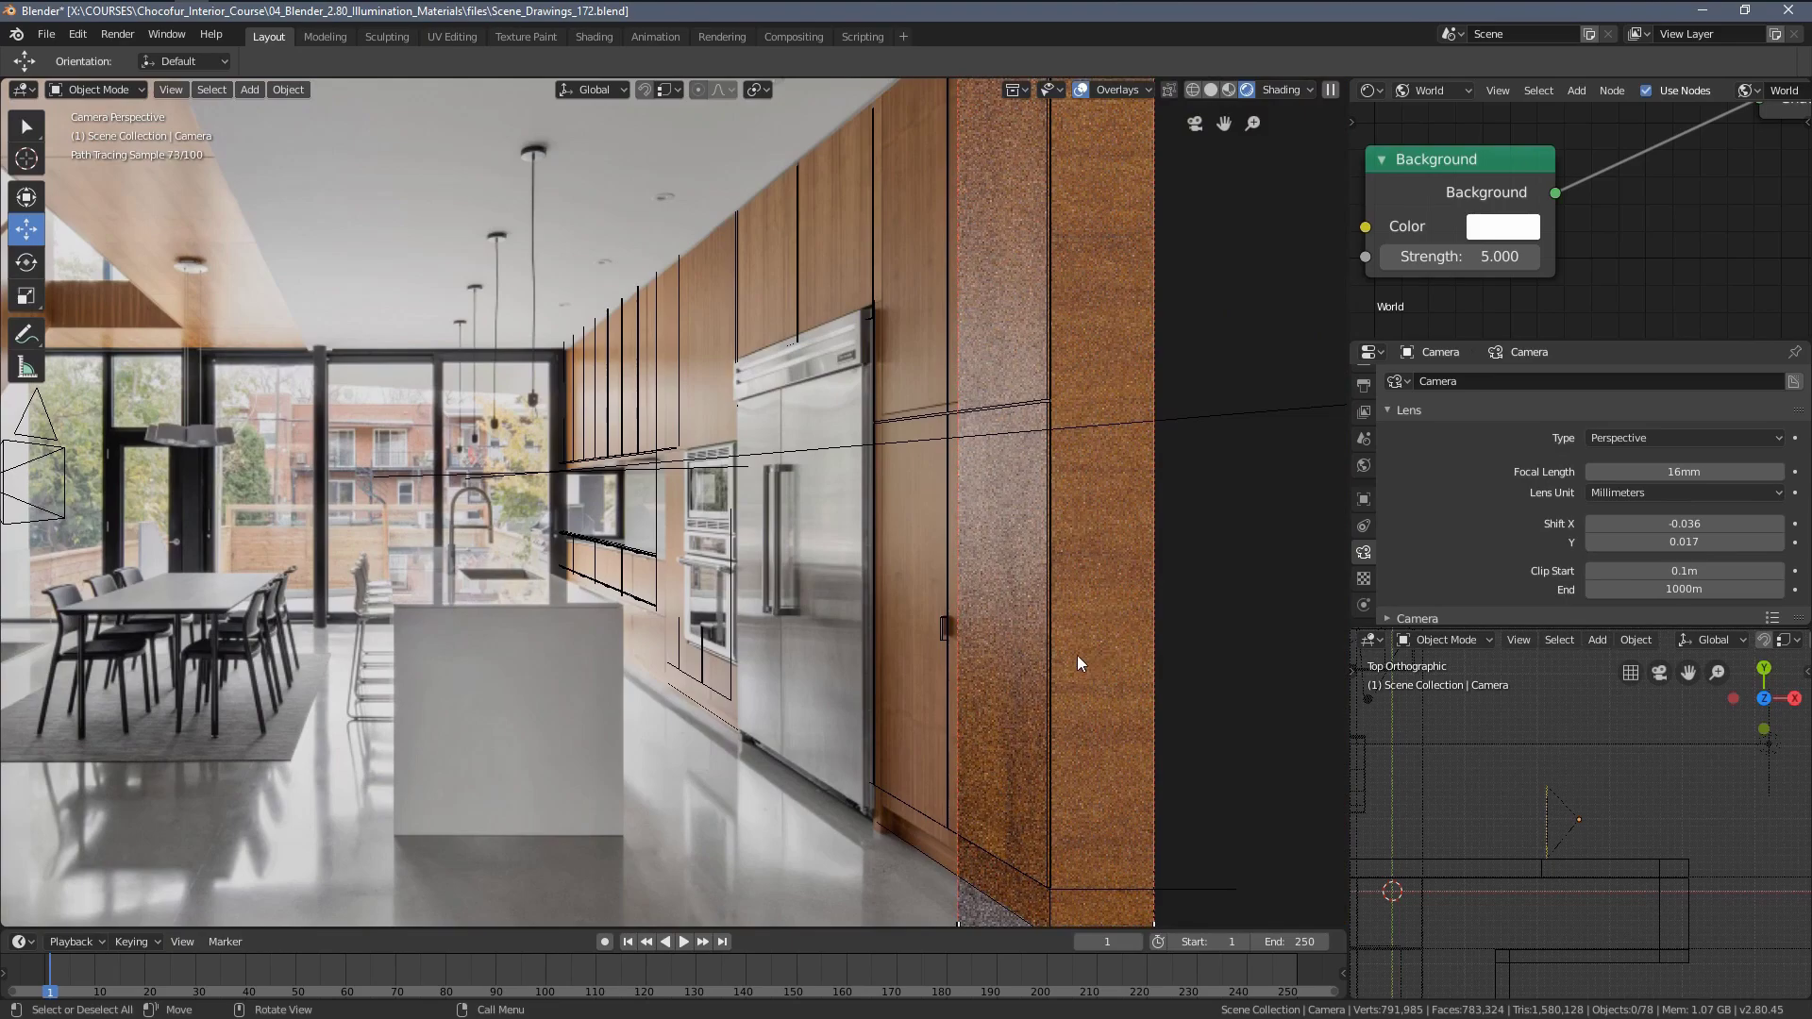
# Return the view to solid shading, and open the wooden kitchen cabinet object in Edit Mode.
pyautogui.press('z')
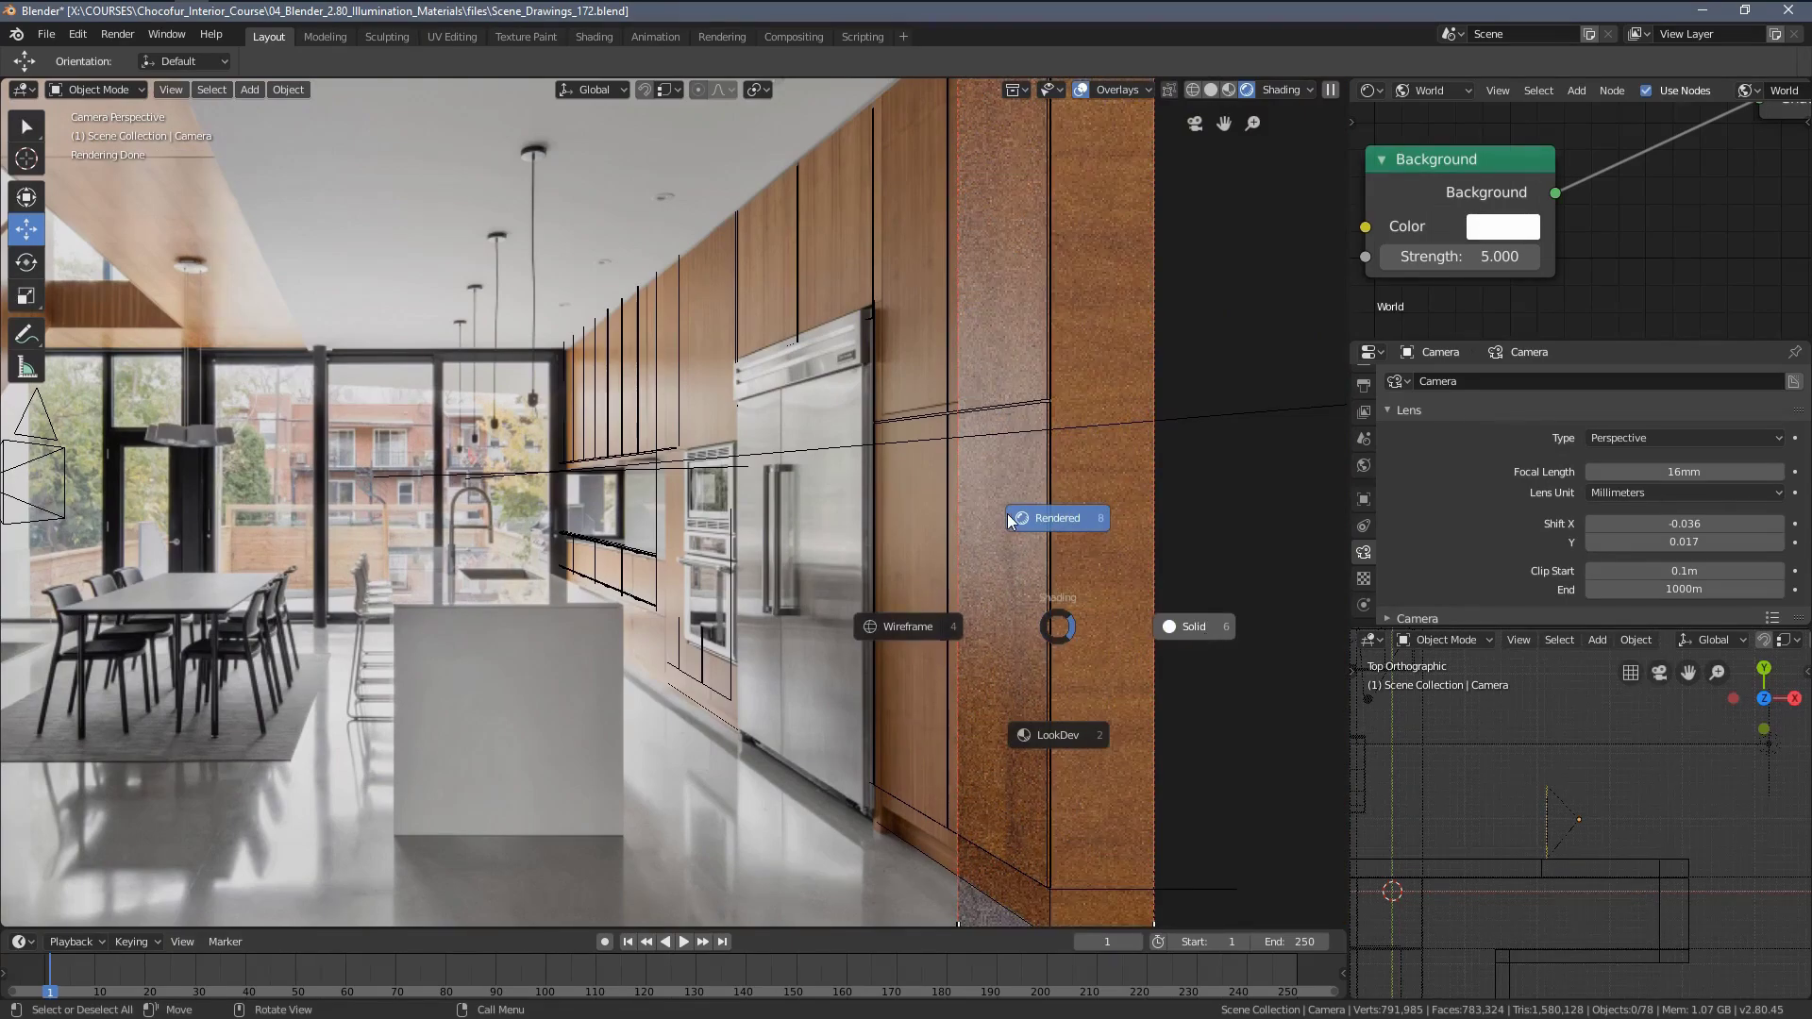
pyautogui.press('6')
pyautogui.click(1063, 479)
pyautogui.press('Tab')
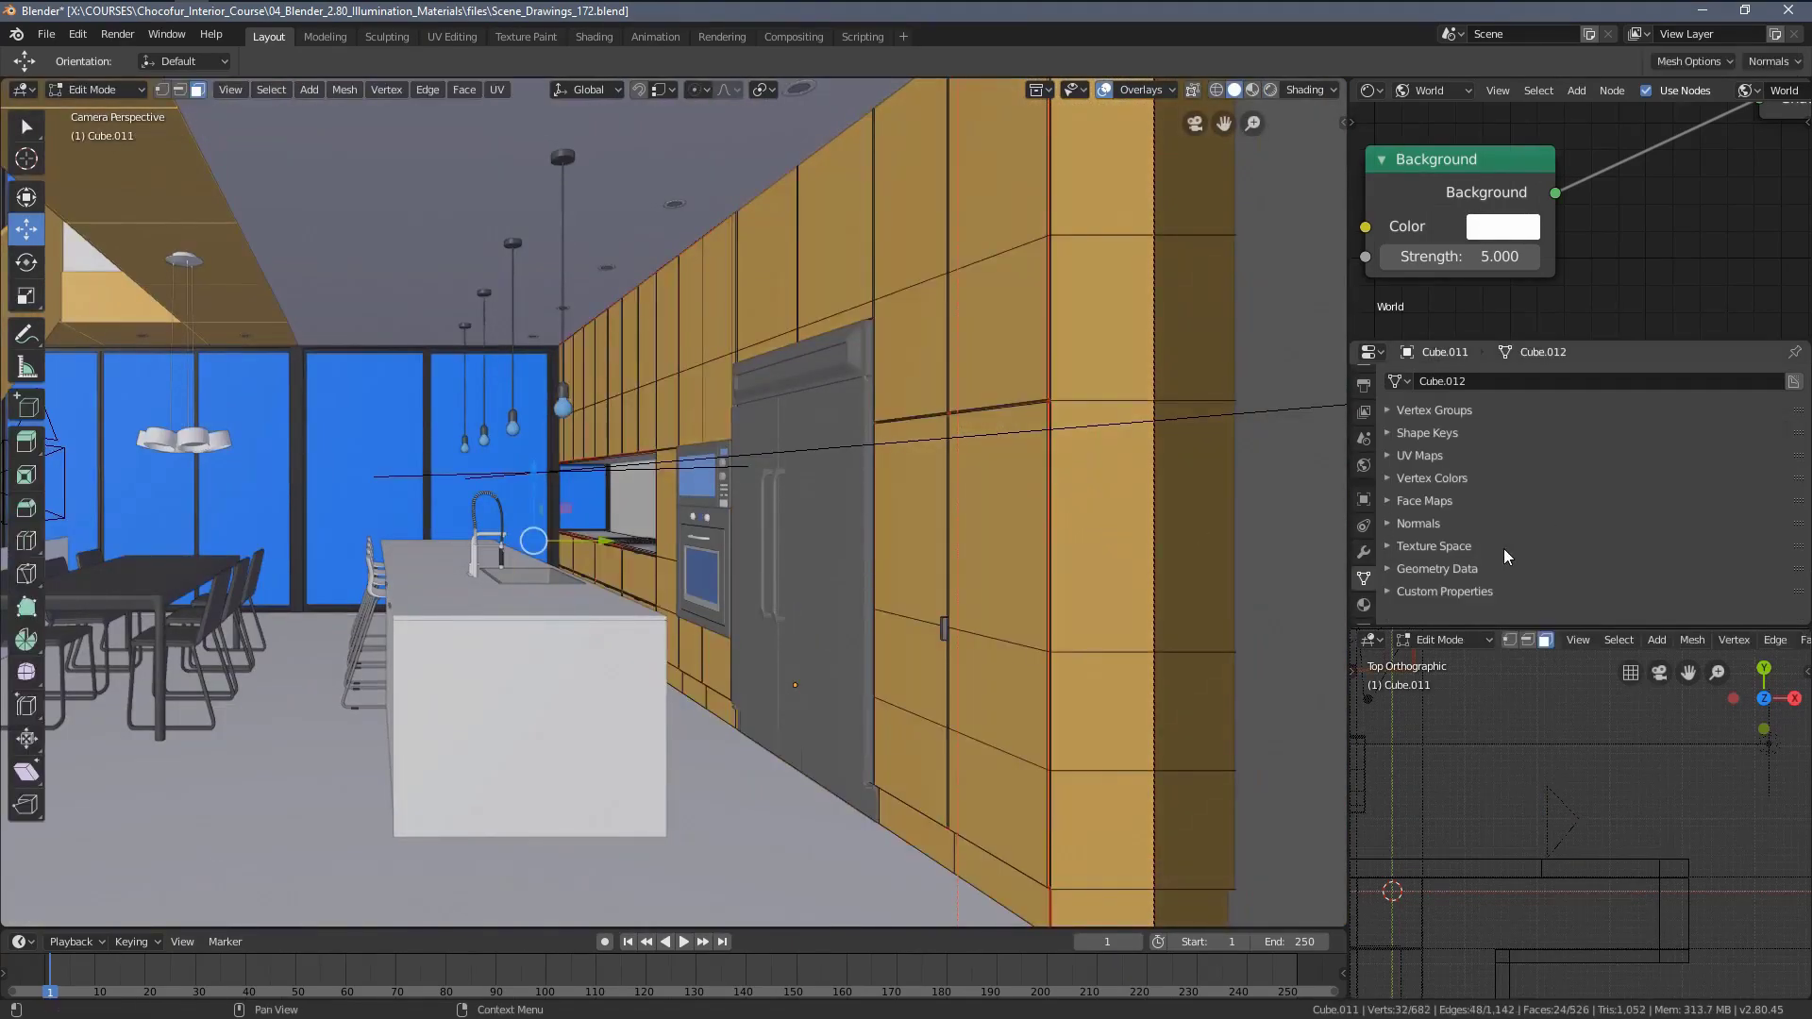
# Change the top orthographic view's area to a UV Editor, and select the entire cabinet mesh to show its UVs.
pyautogui.click(1370, 639)
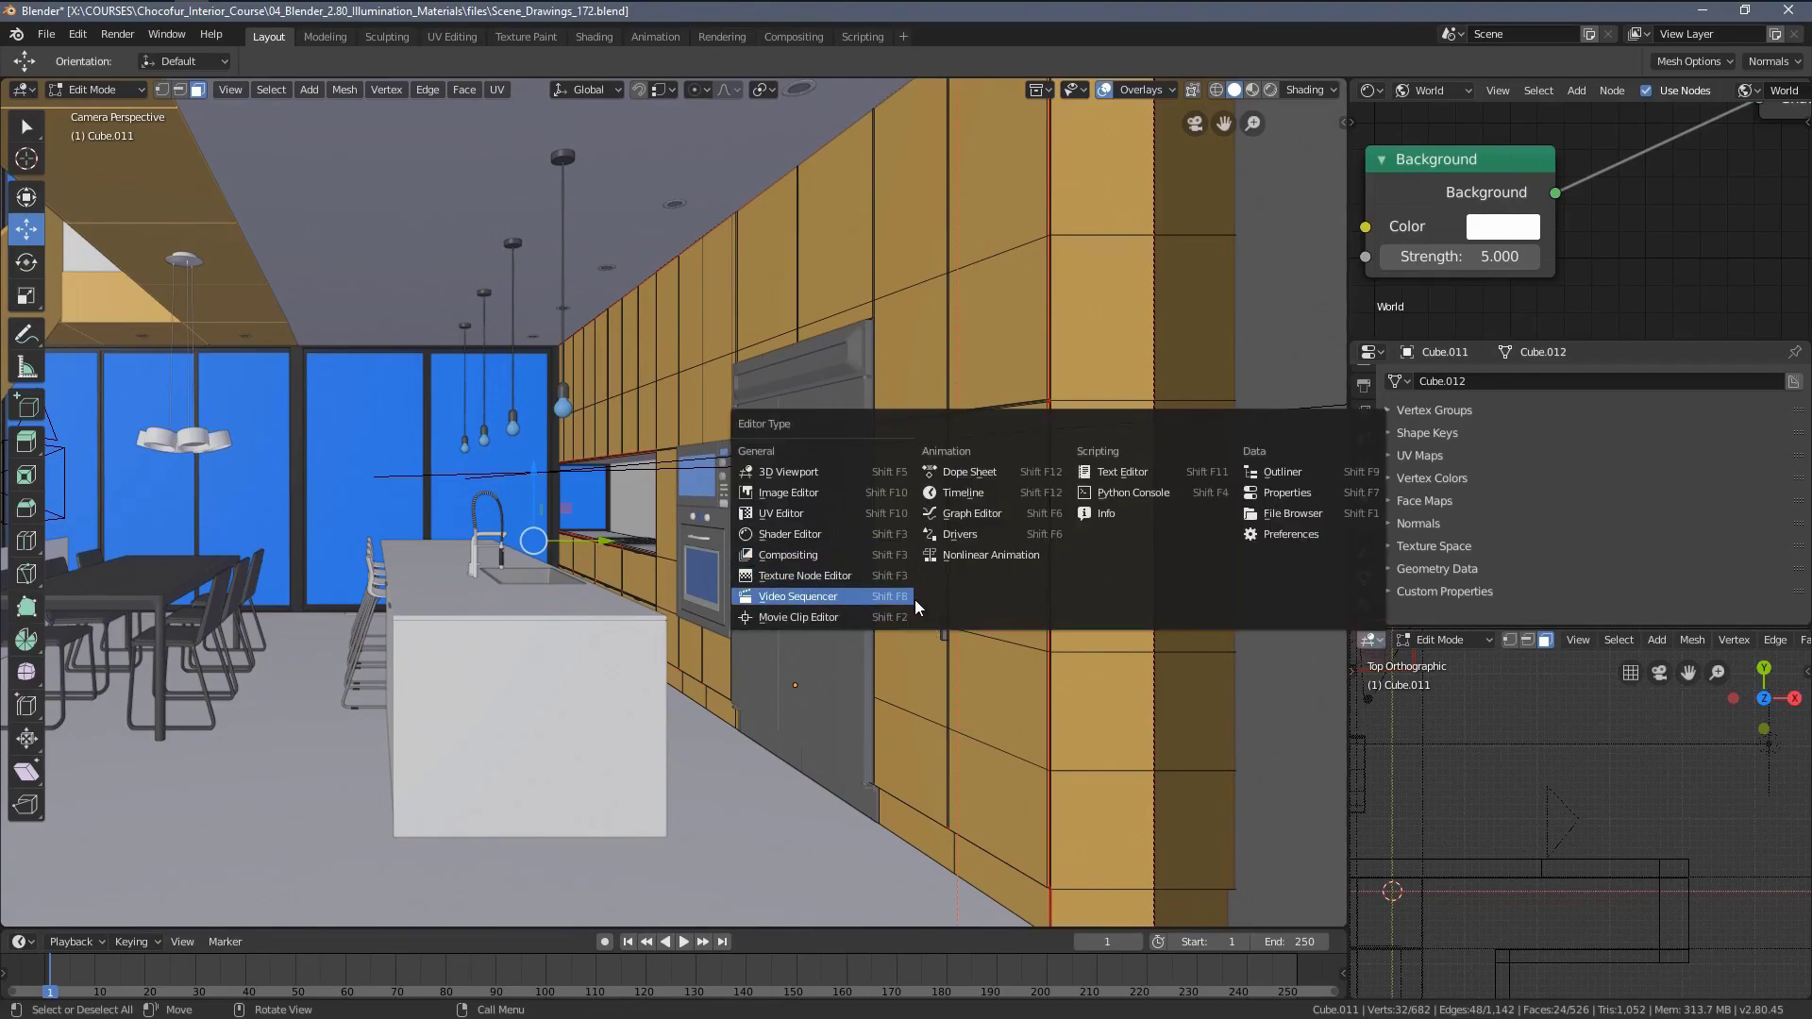
pyautogui.click(781, 513)
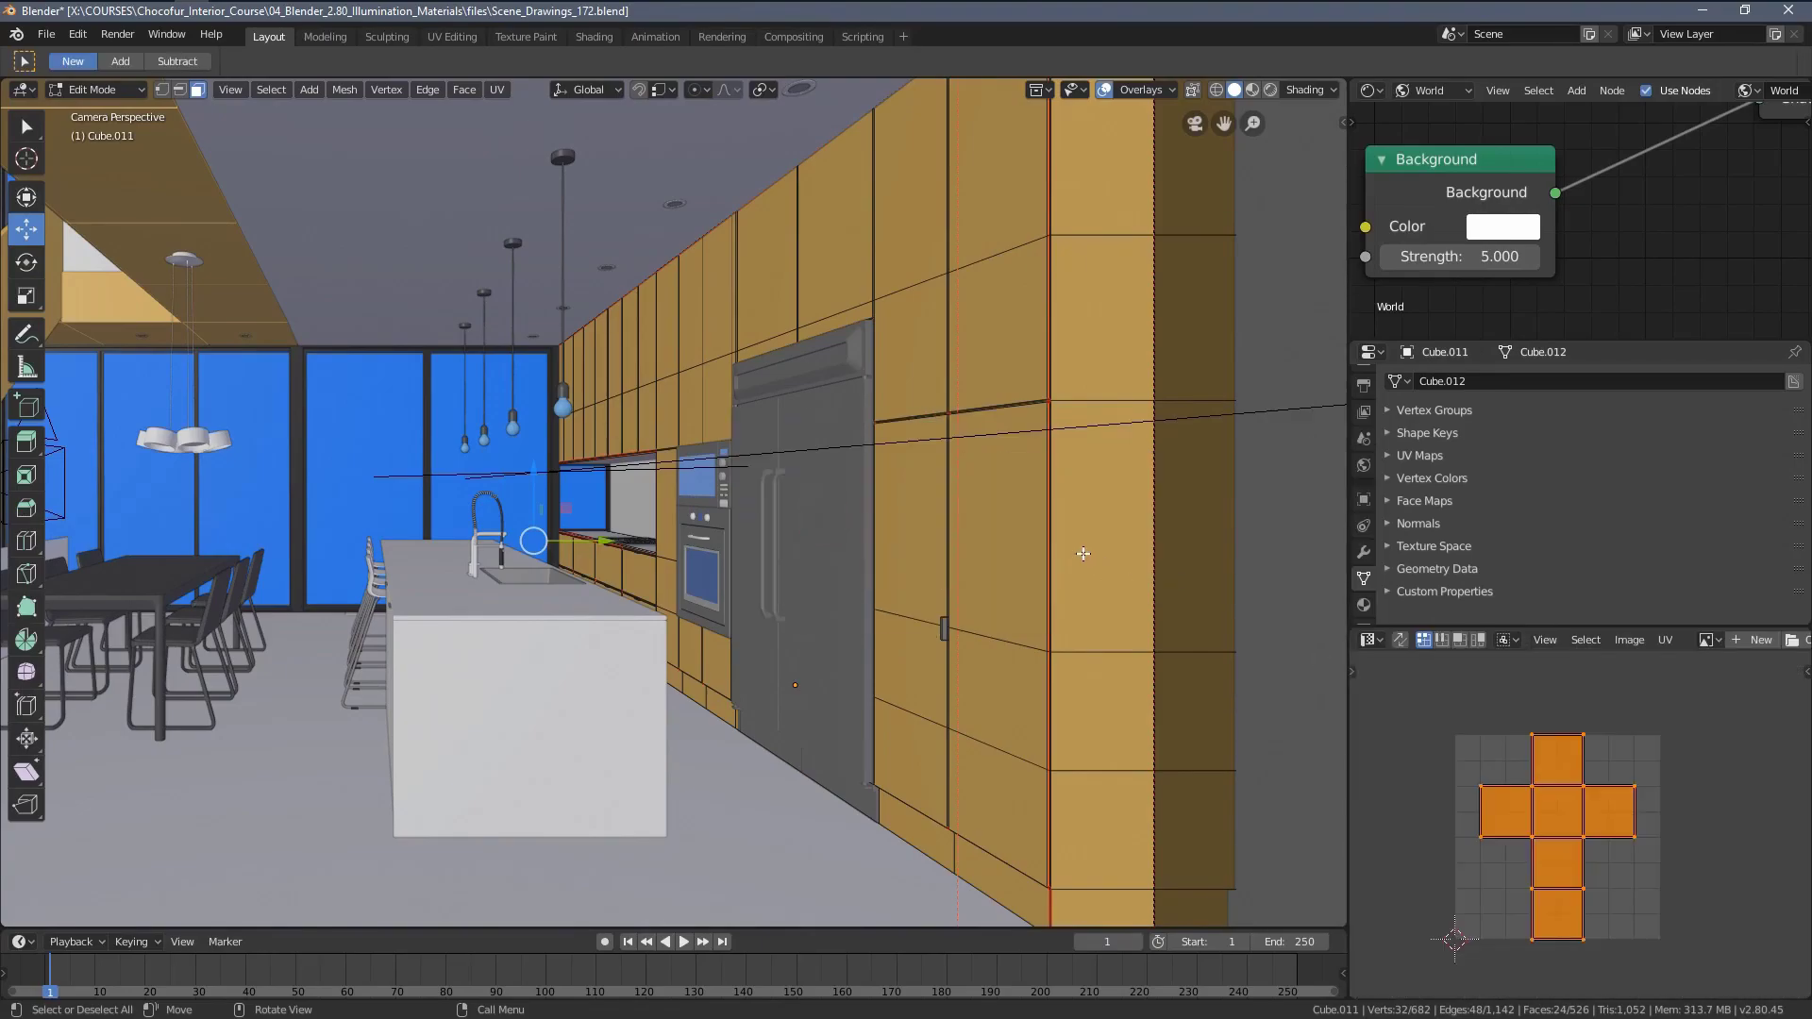
pyautogui.press('a')
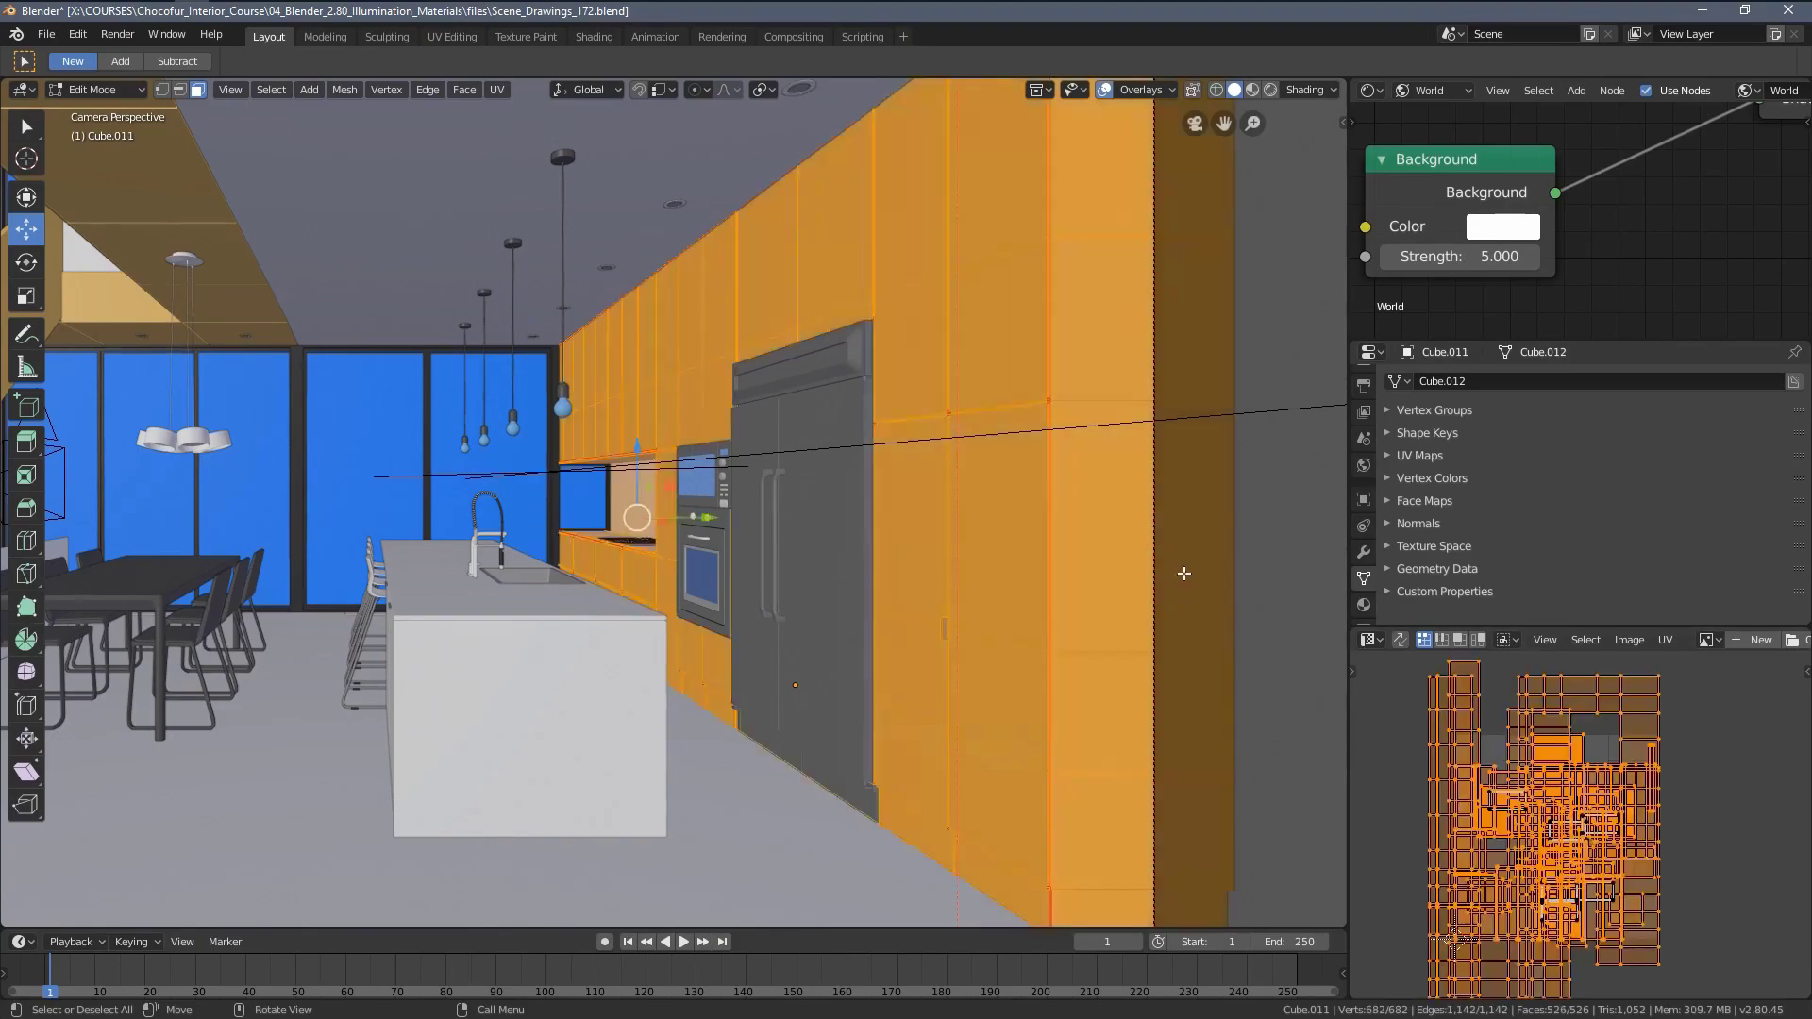
# Select only the linked end panel of the tall cabinets, delimited by seams, and rotate its UVs by 90 degrees.
pyautogui.hotkey('alt', 'a')
pyautogui.press('l')
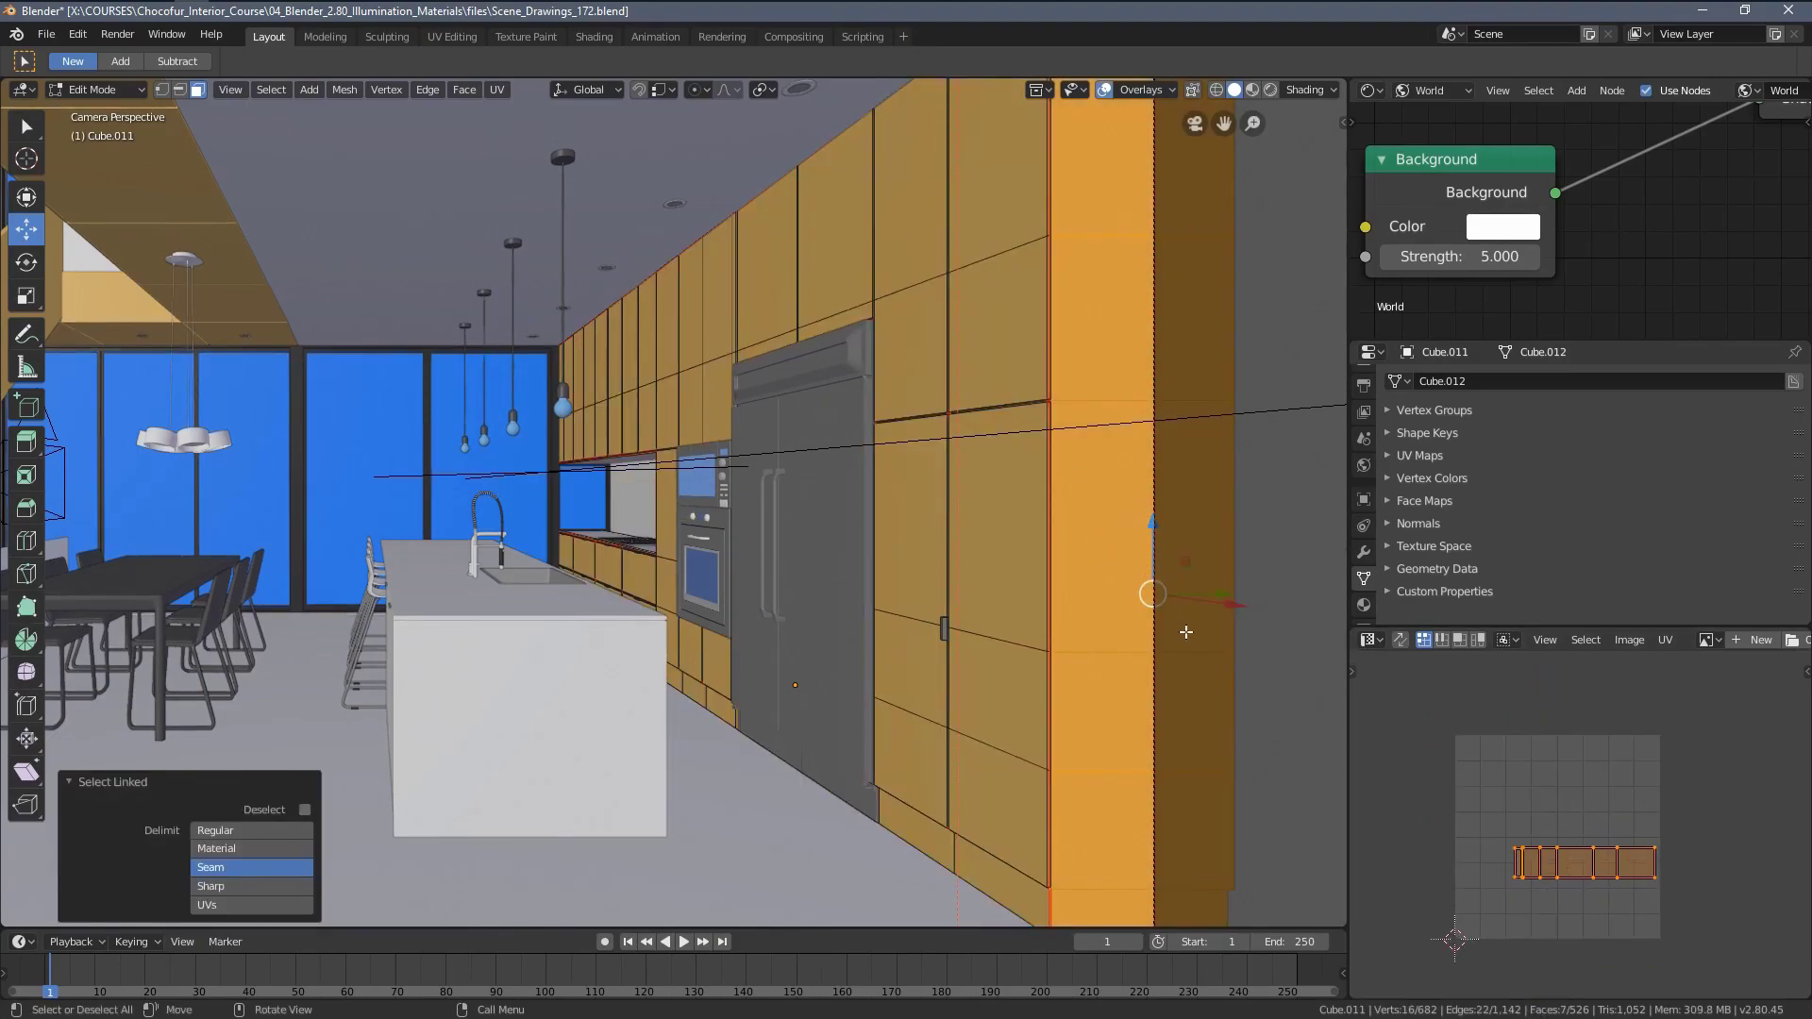
pyautogui.scroll(-2, 1116, 576)
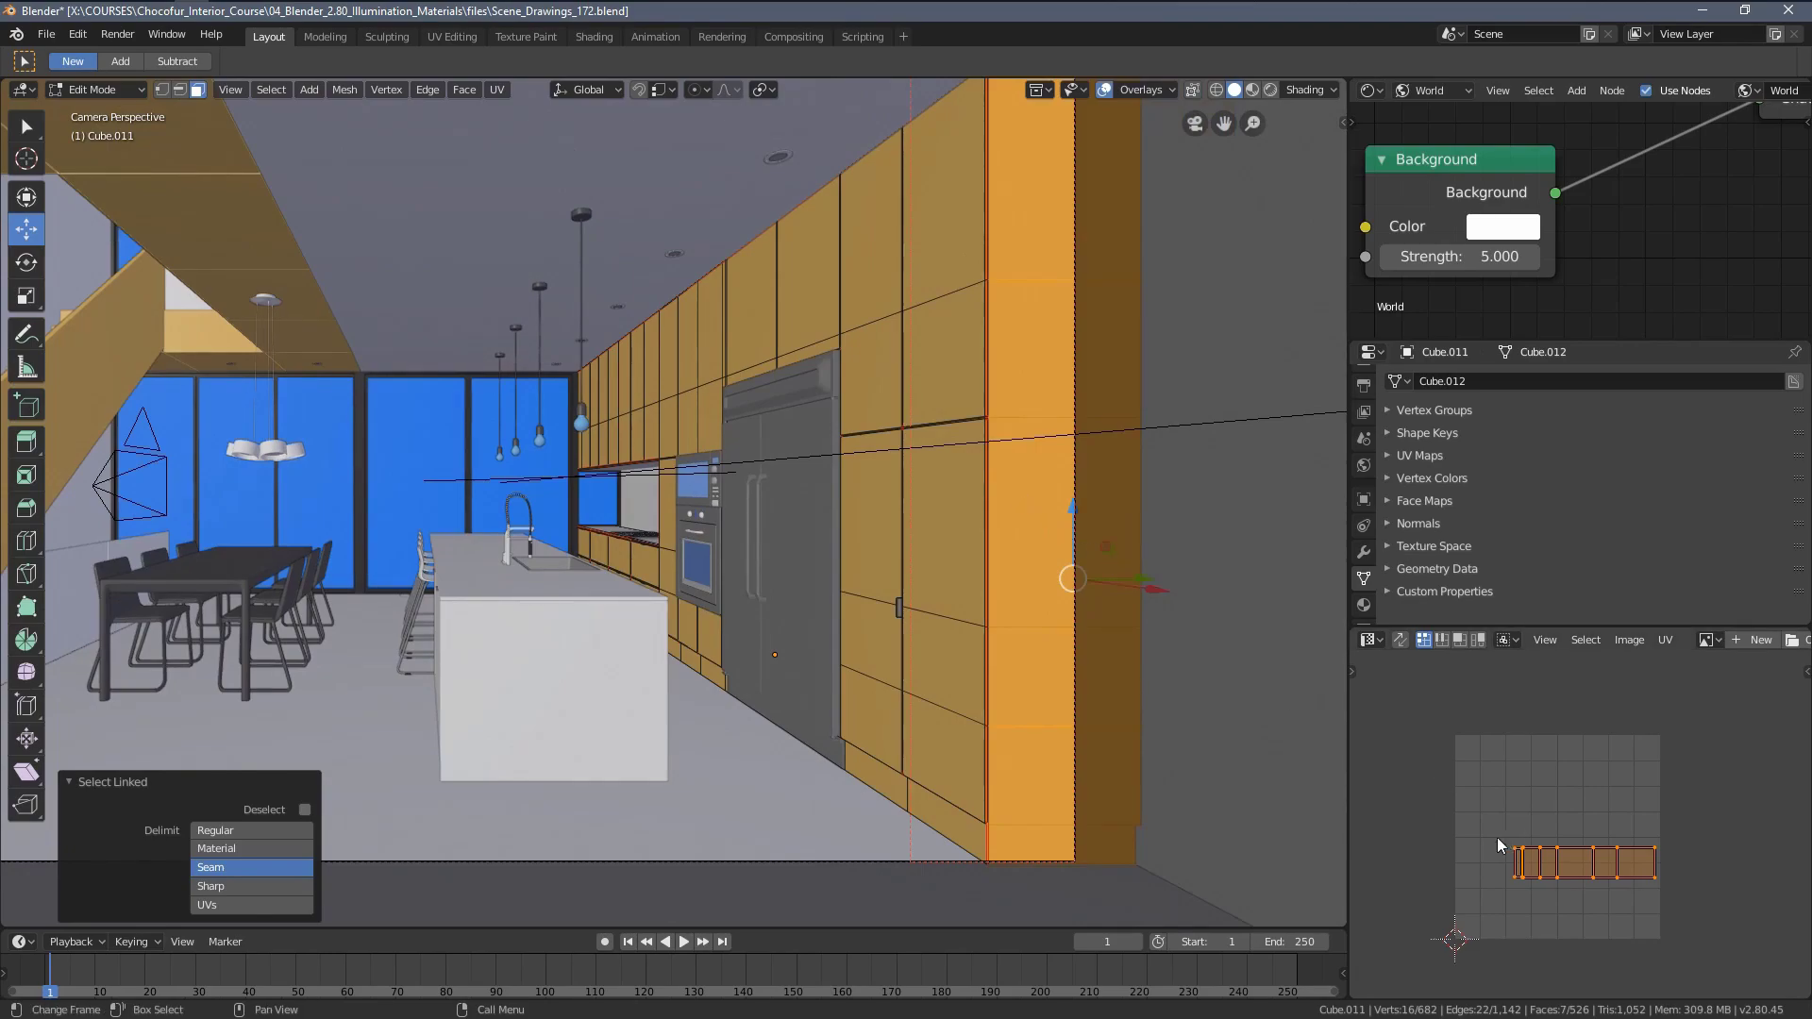
pyautogui.scroll(2, 1531, 818)
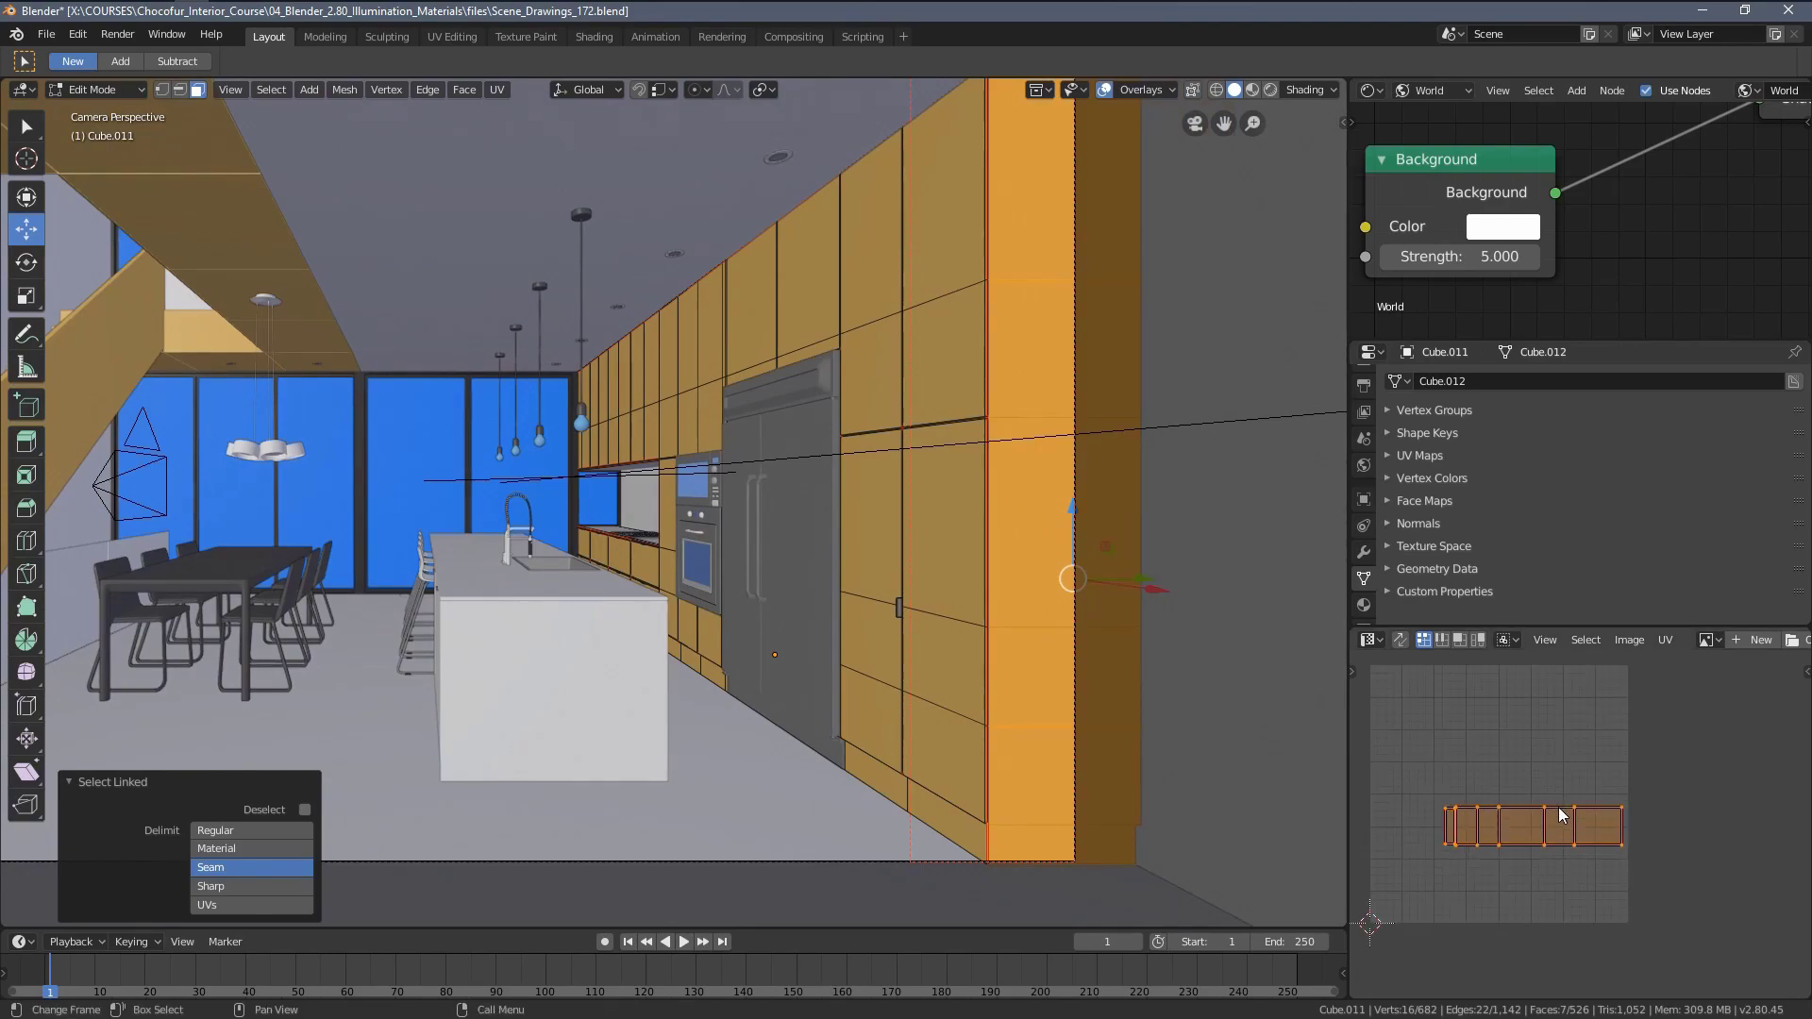
pyautogui.write('r90')
pyautogui.press('Return')
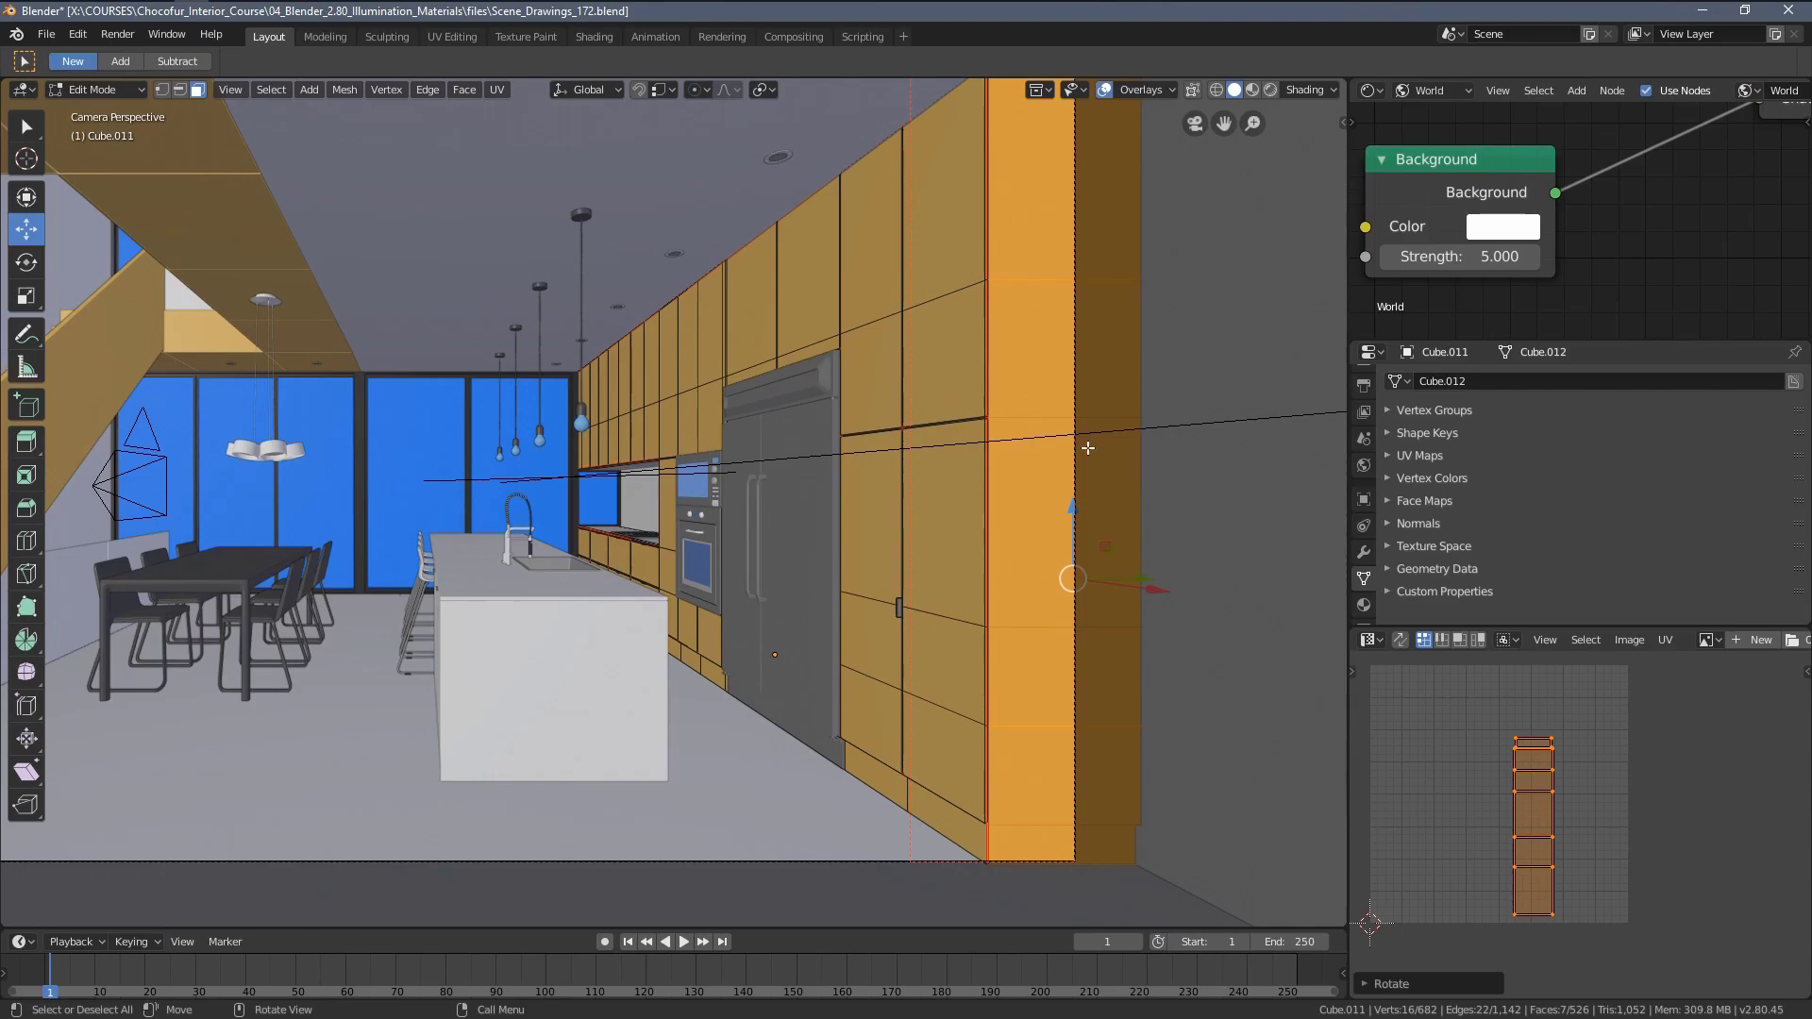
# Return to Object Mode, switch the camera view to rendered shading, and deselect all objects.
pyautogui.keyDown('shift'); pyautogui.moveTo(1087, 448); pyautogui.dragTo(940, 472, button='middle'); pyautogui.keyUp('shift')
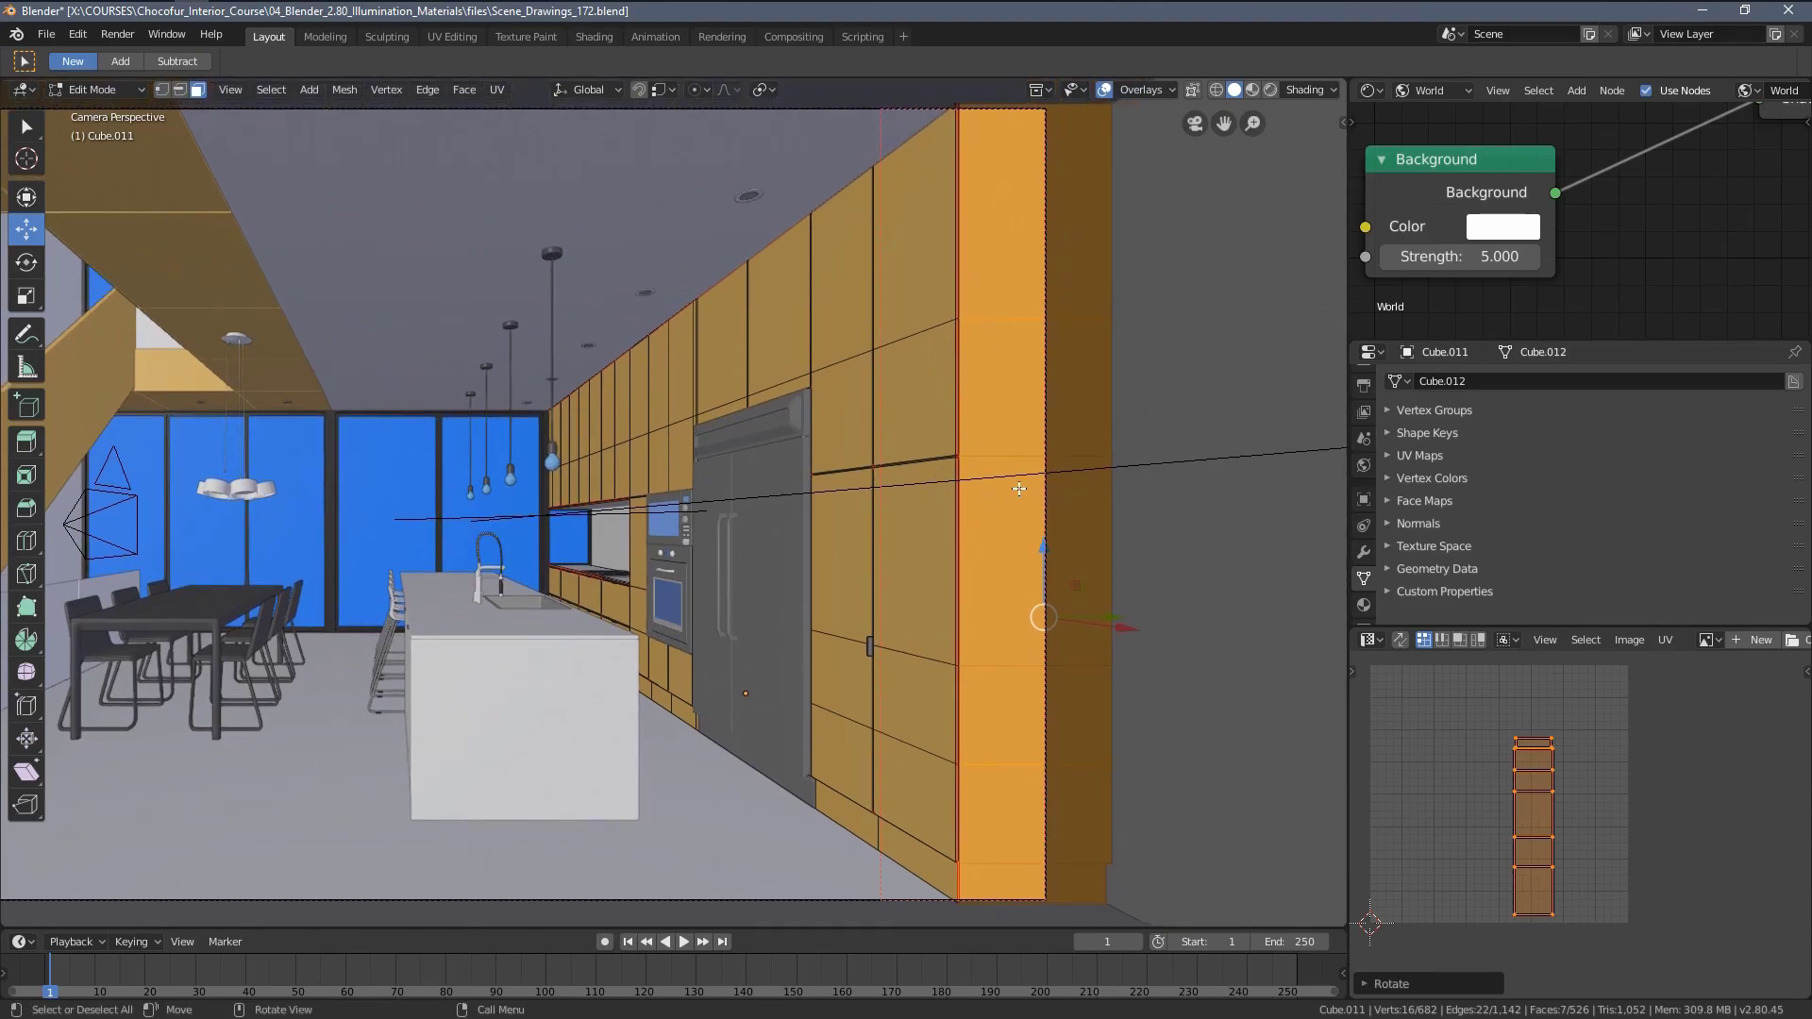
pyautogui.press('Tab')
pyautogui.press('z')
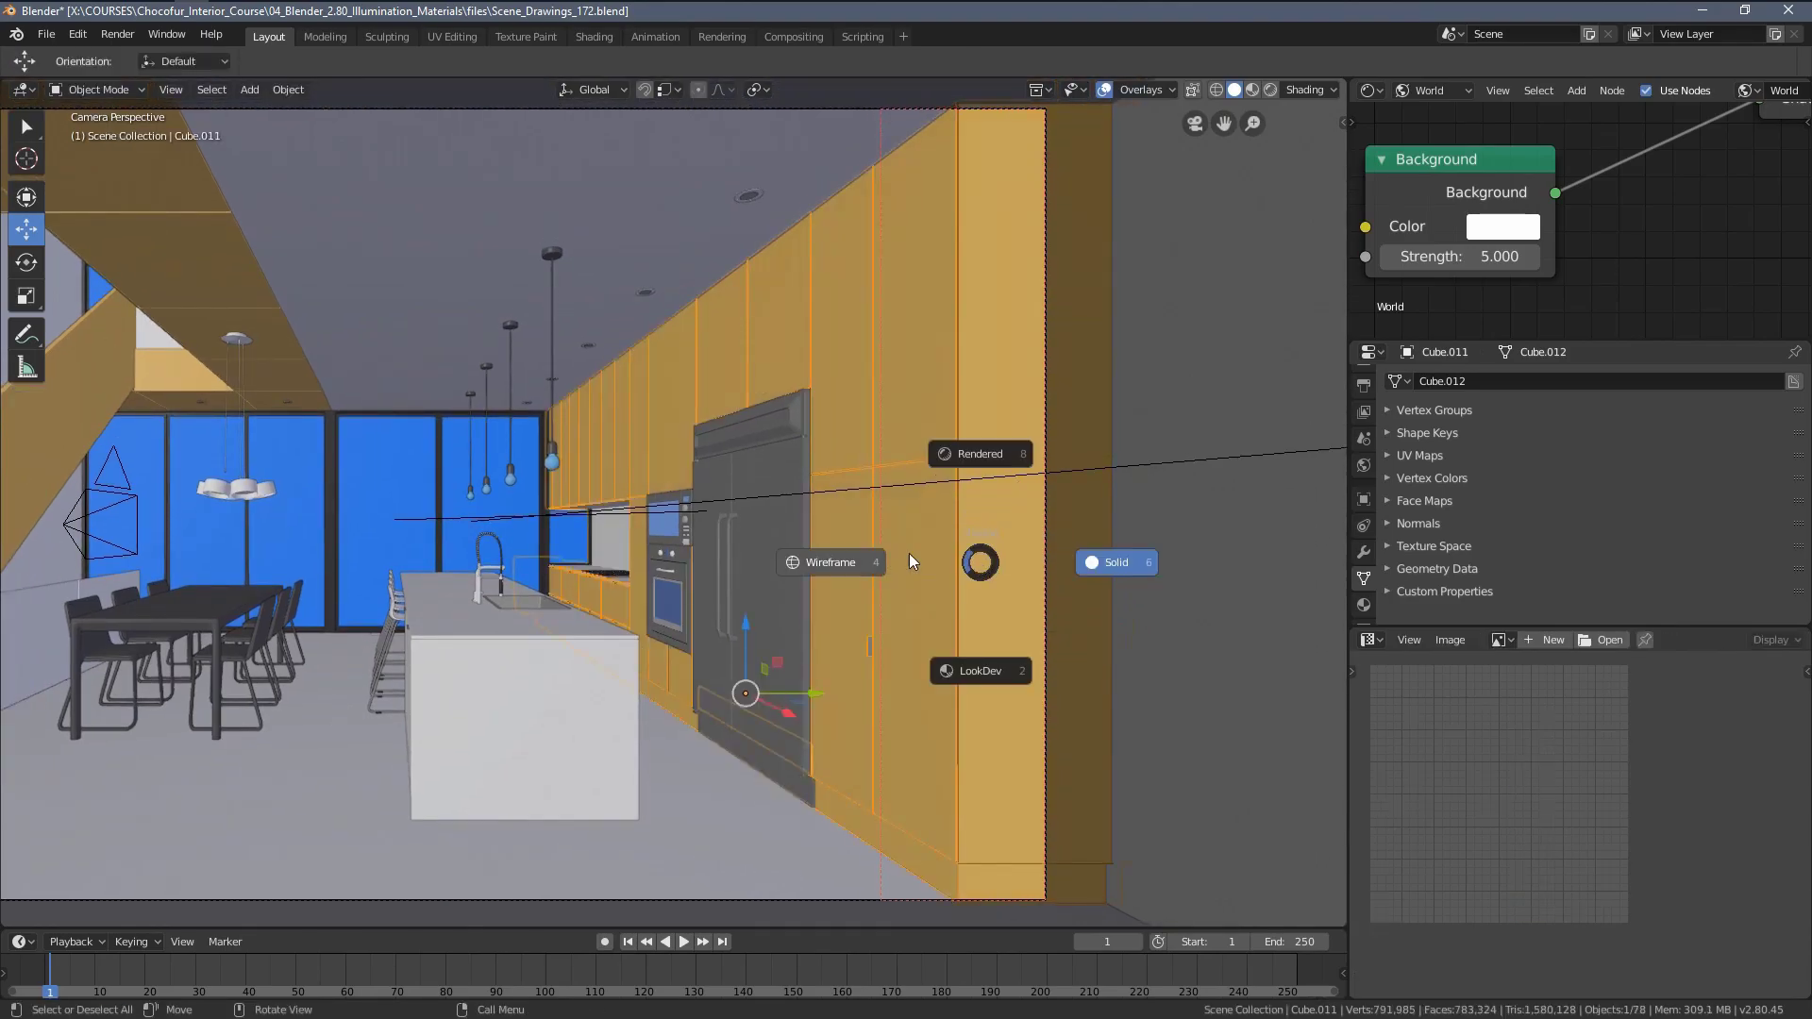
pyautogui.click(999, 480)
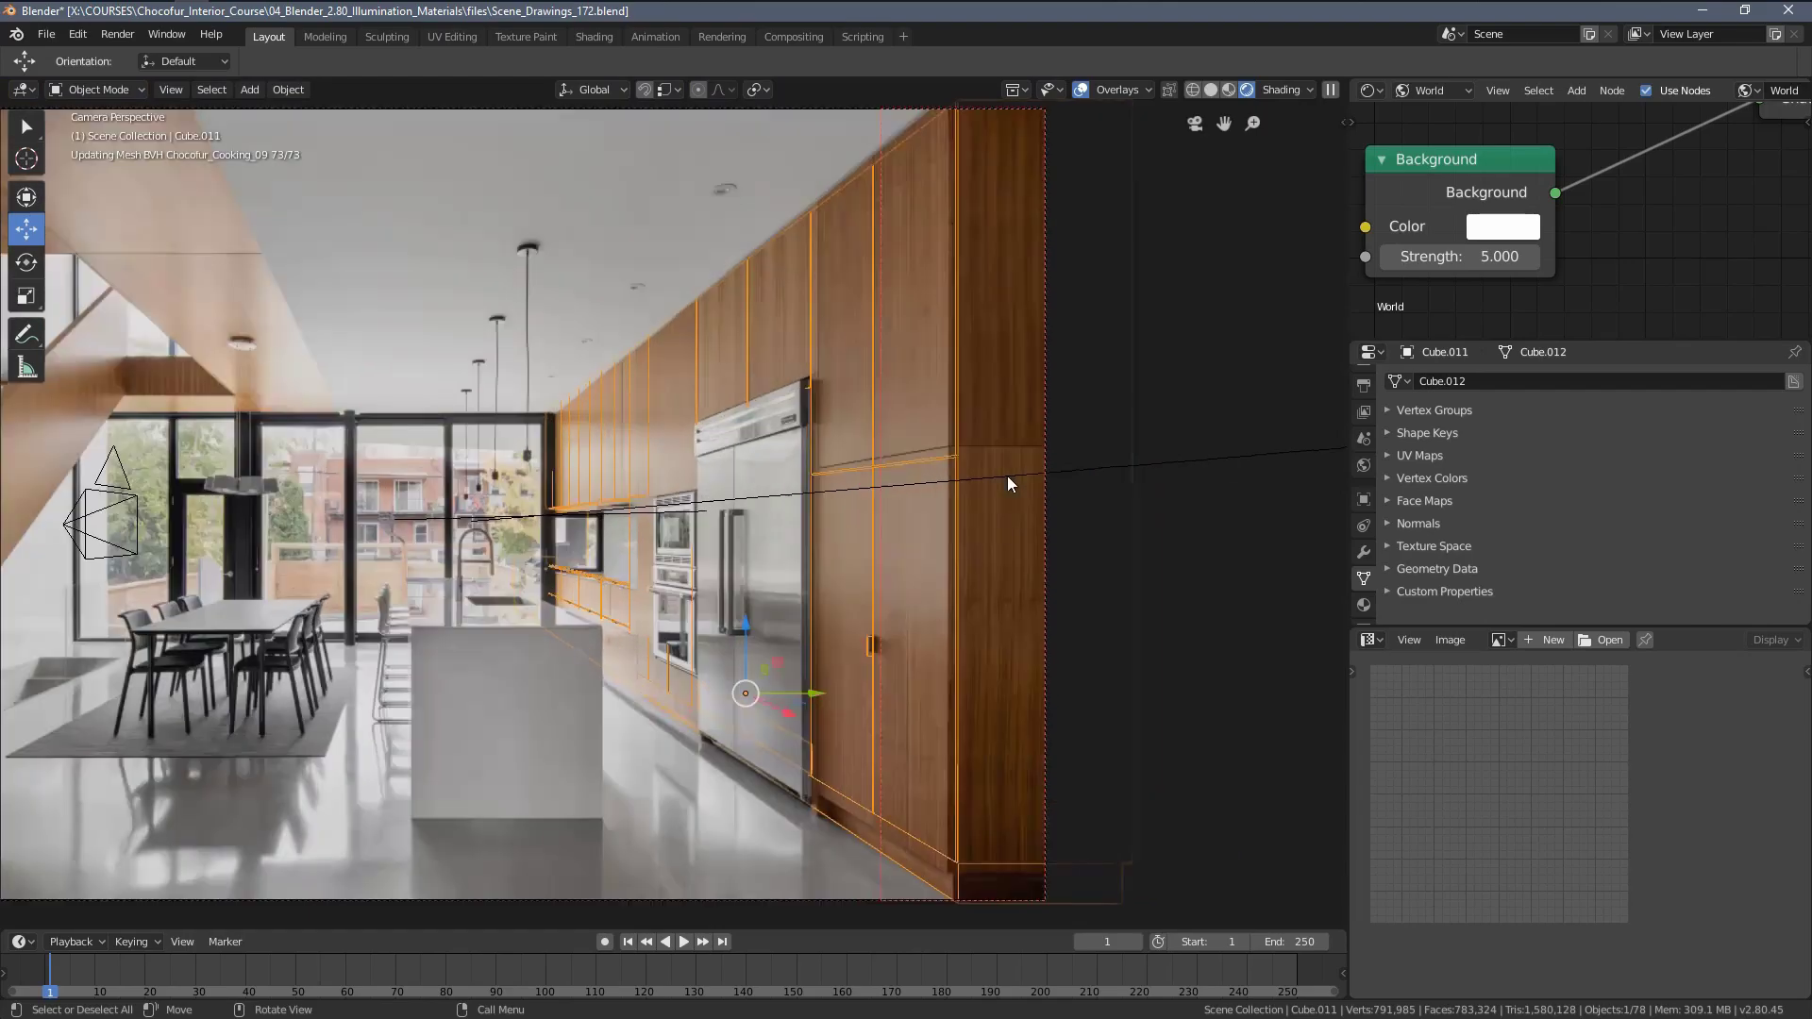
pyautogui.press('a')
pyautogui.press('a')
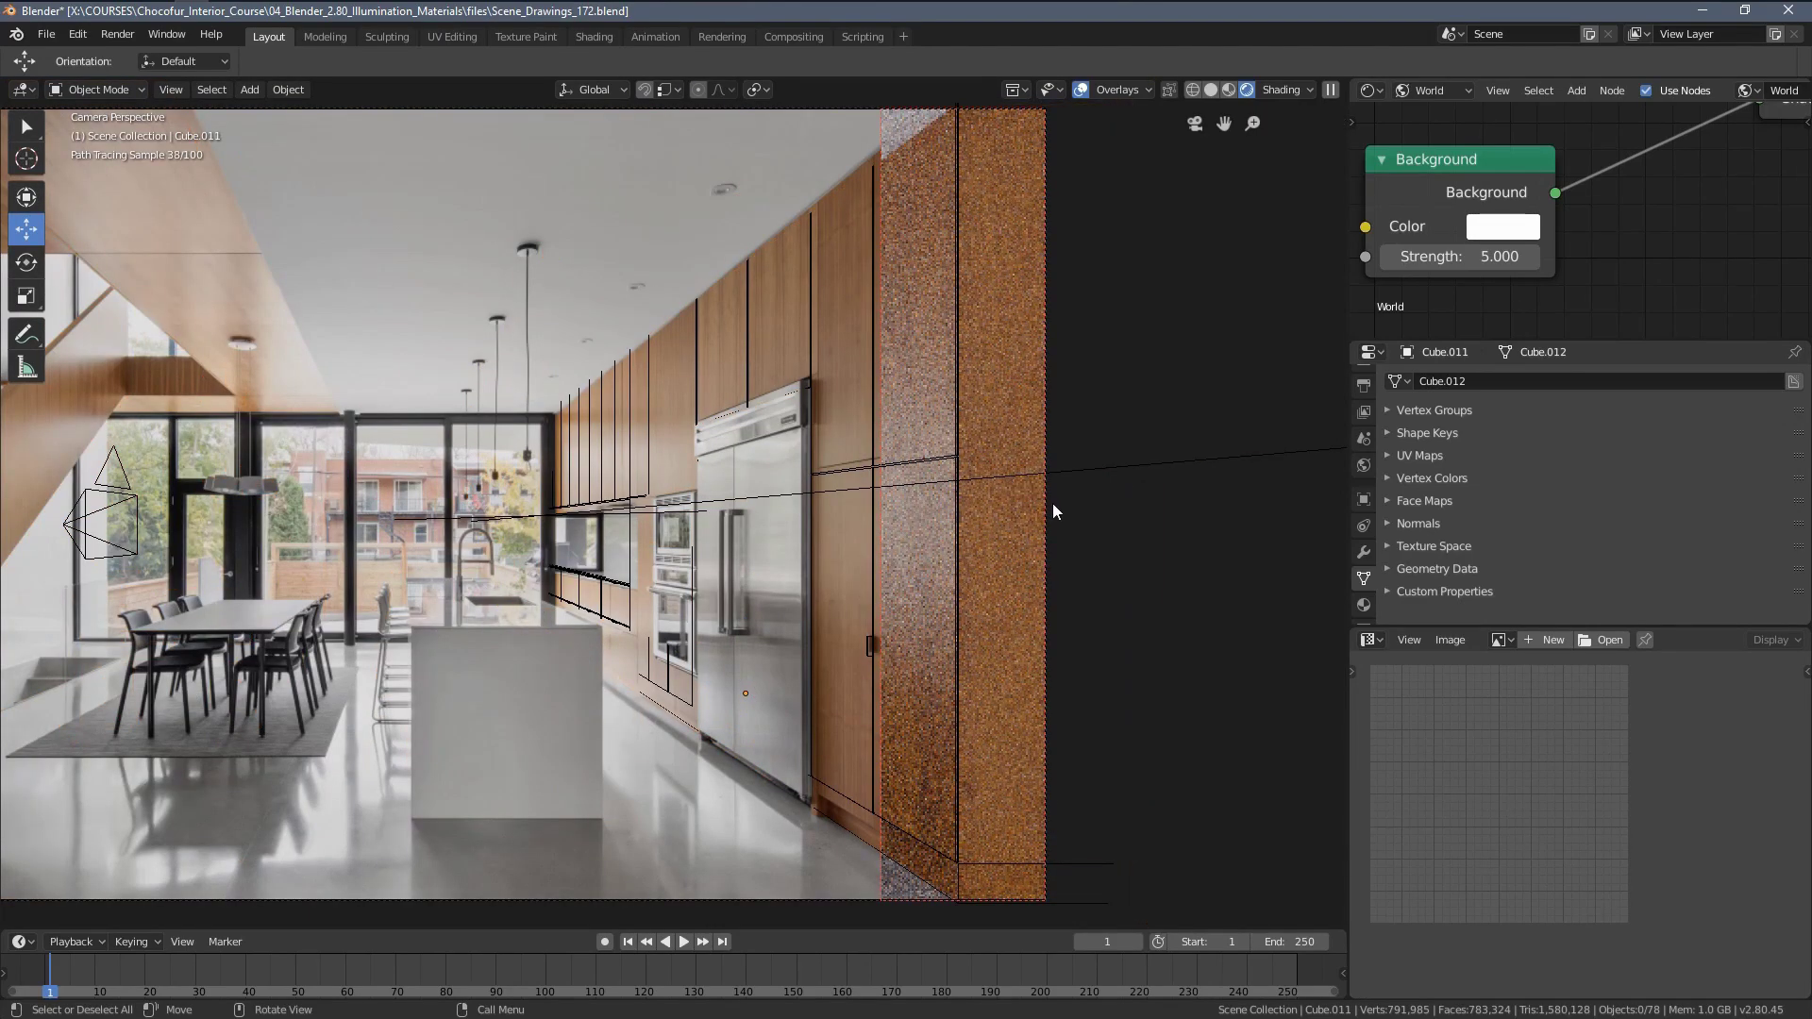
# Limit the render region to a small middle section of the tall cabinets' end panel.
pyautogui.moveTo(1023, 489)
pyautogui.keyDown('shift'); pyautogui.mouseDown(button='middle')
pyautogui.moveTo(957, 490)
pyautogui.moveTo(991, 479)
pyautogui.mouseUp(button='middle'); pyautogui.keyUp('shift')
pyautogui.scroll(2, 981, 489)
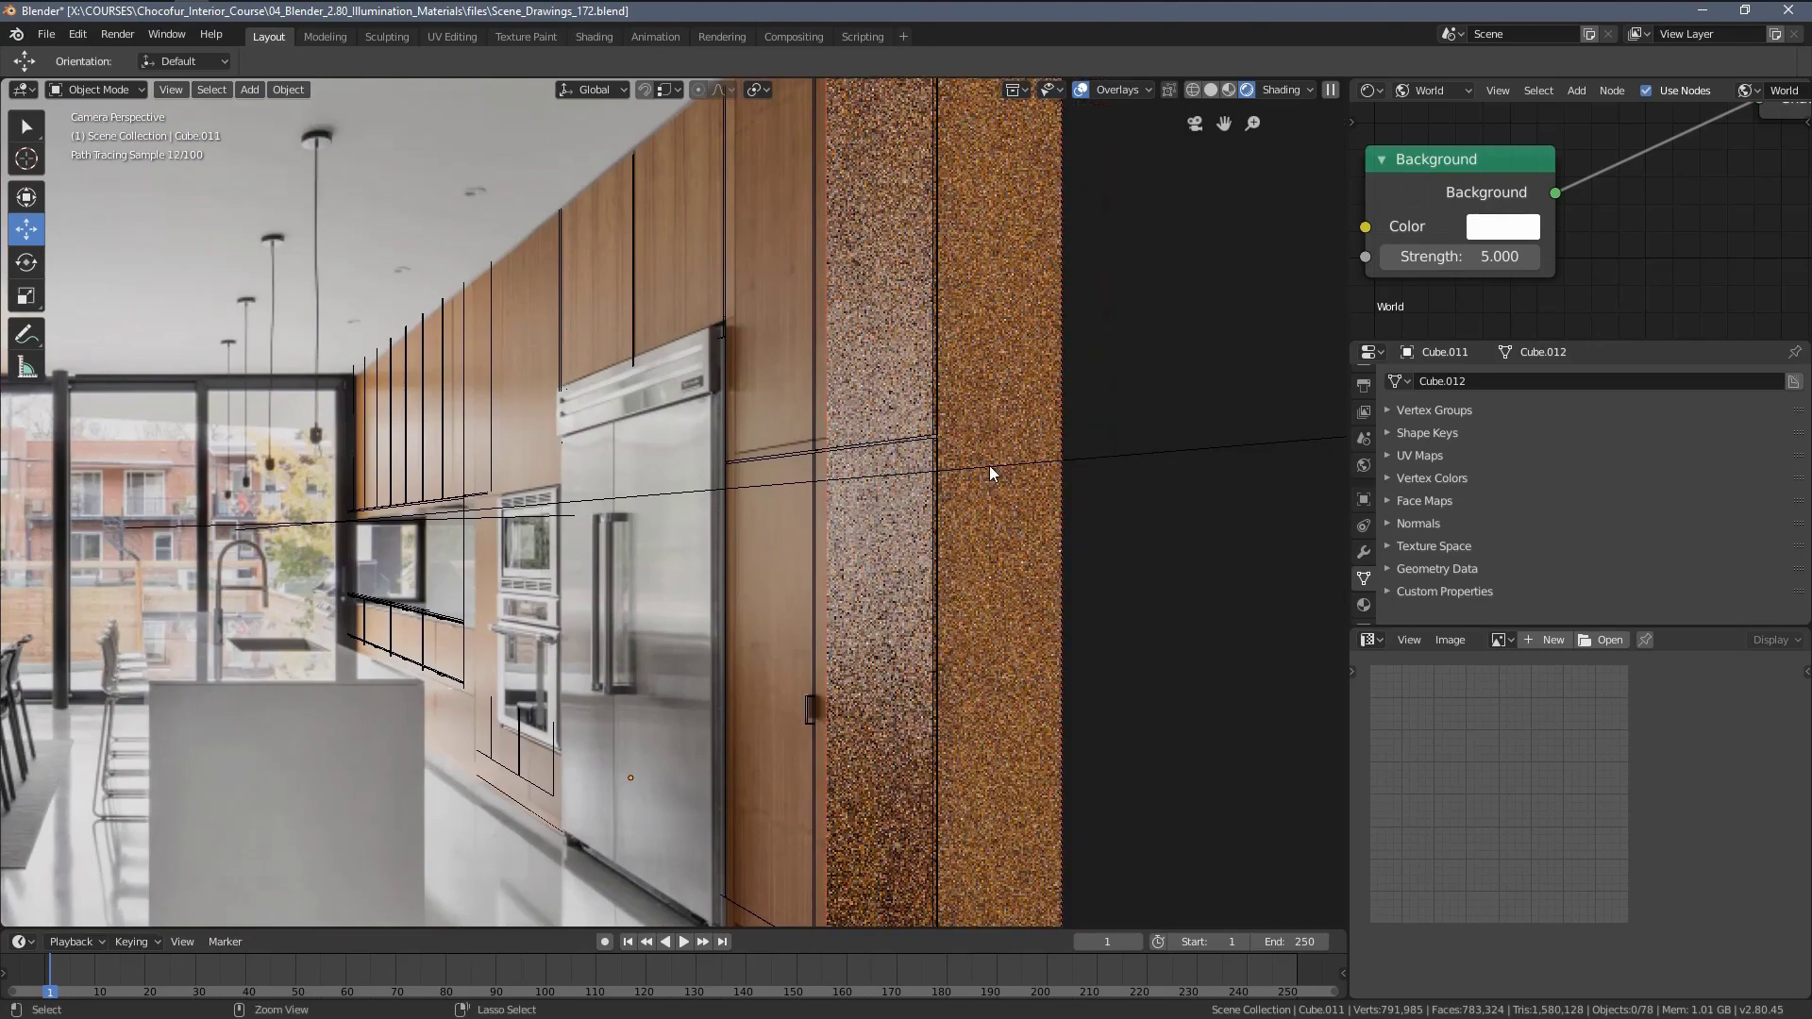
pyautogui.hotkey('ctrl', 'b')
pyautogui.moveTo(891, 302); pyautogui.dragTo(1103, 558)
pyautogui.scroll(3, 1066, 529)
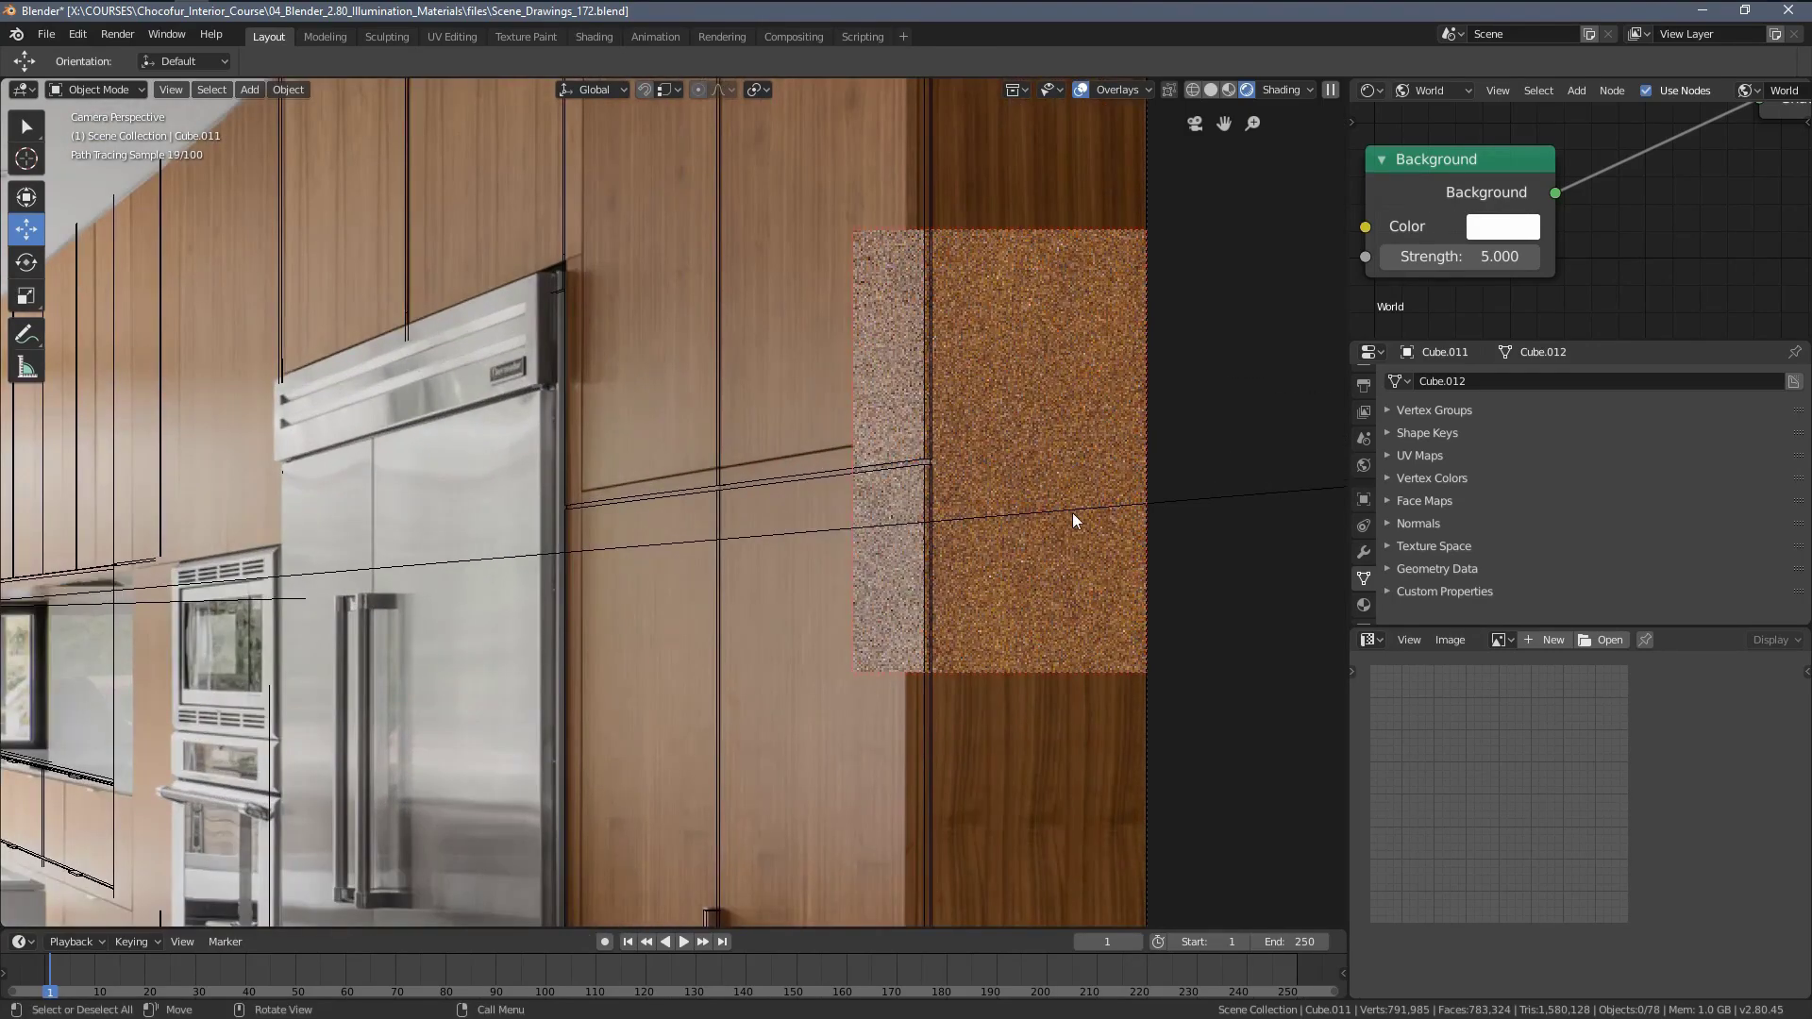
# Scale up the end panel's UV island until it extends past the lower edge of the UV square, and return to Object Mode.
pyautogui.scroll(-2, 1051, 449)
pyautogui.press('Tab')
pyautogui.press('s')
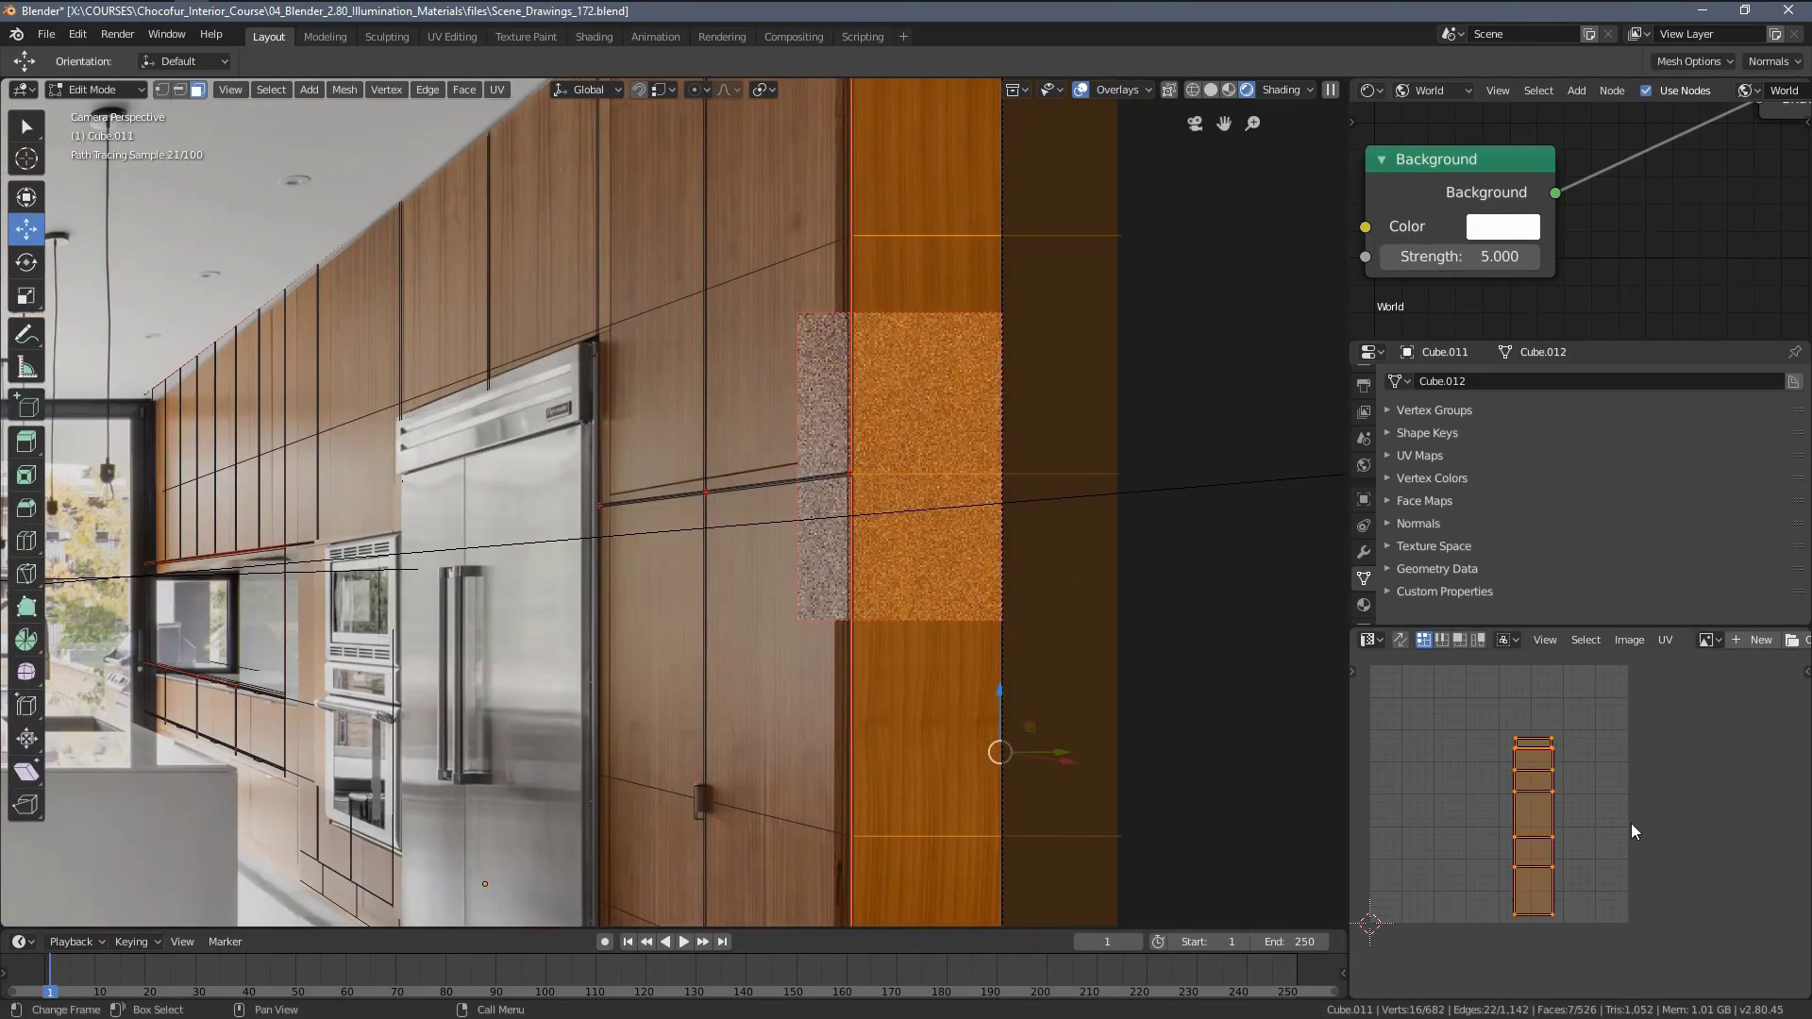
pyautogui.click(1679, 868)
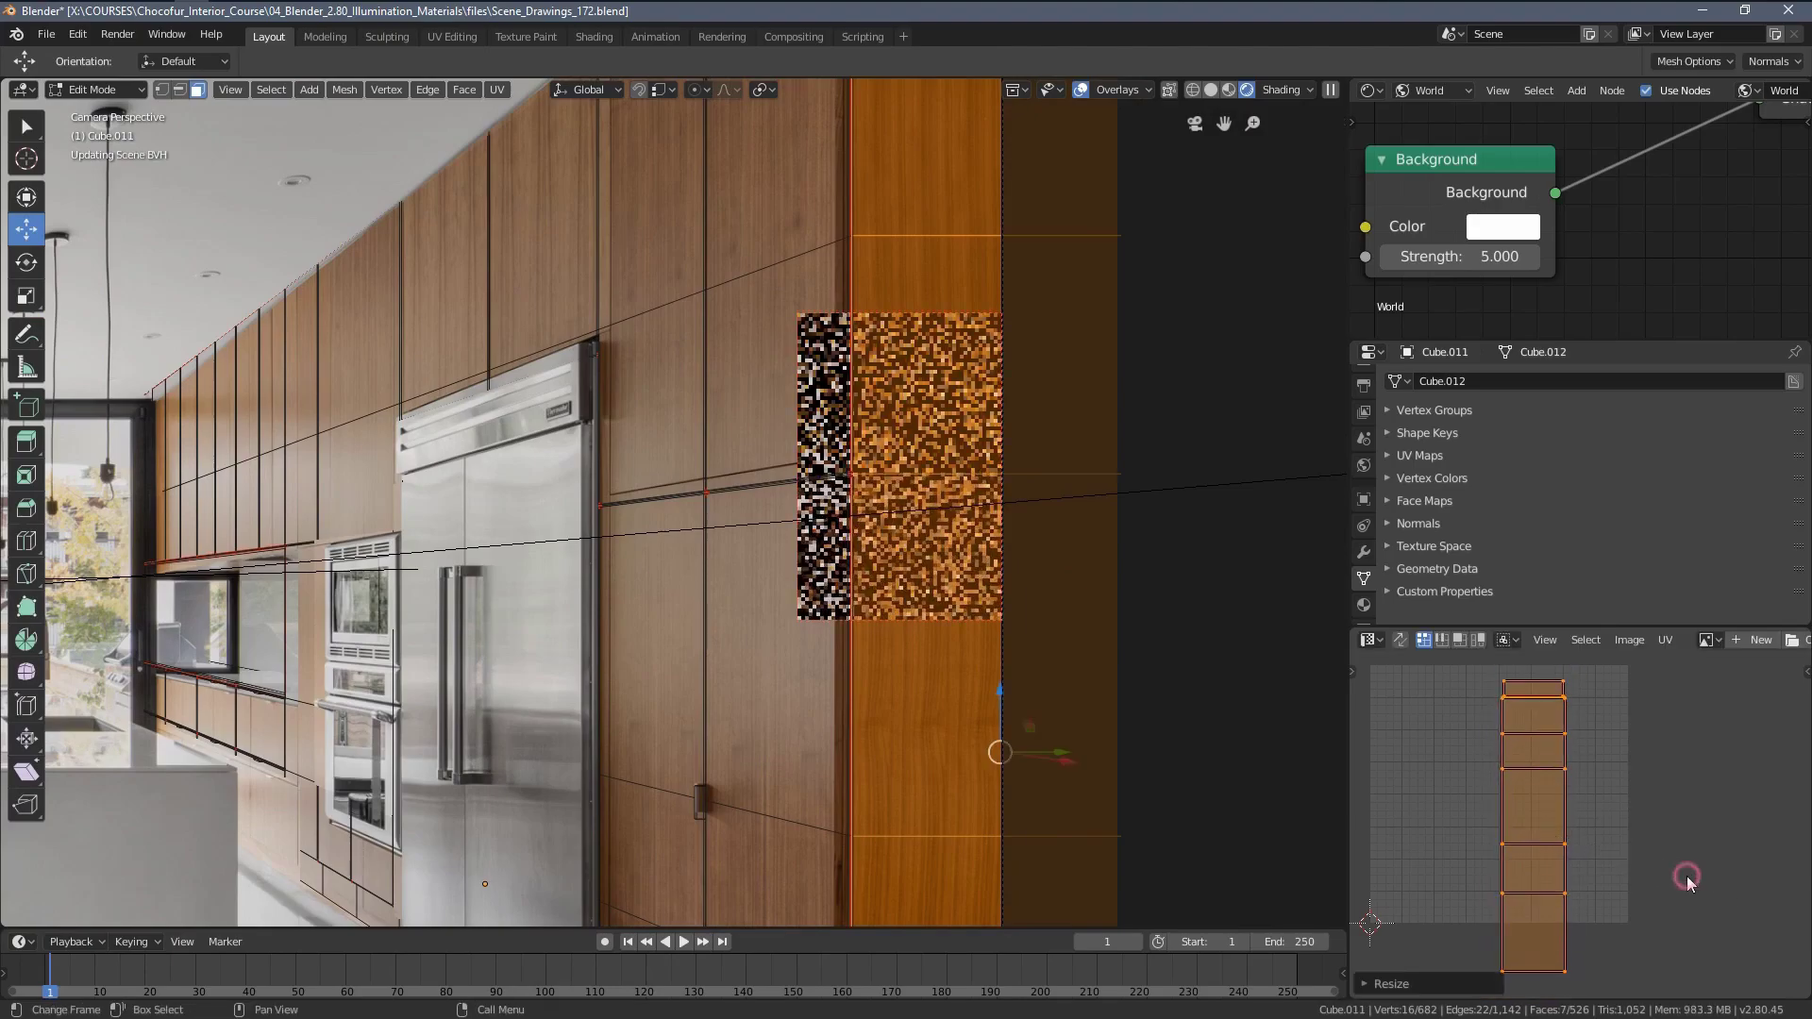
pyautogui.press('Tab')
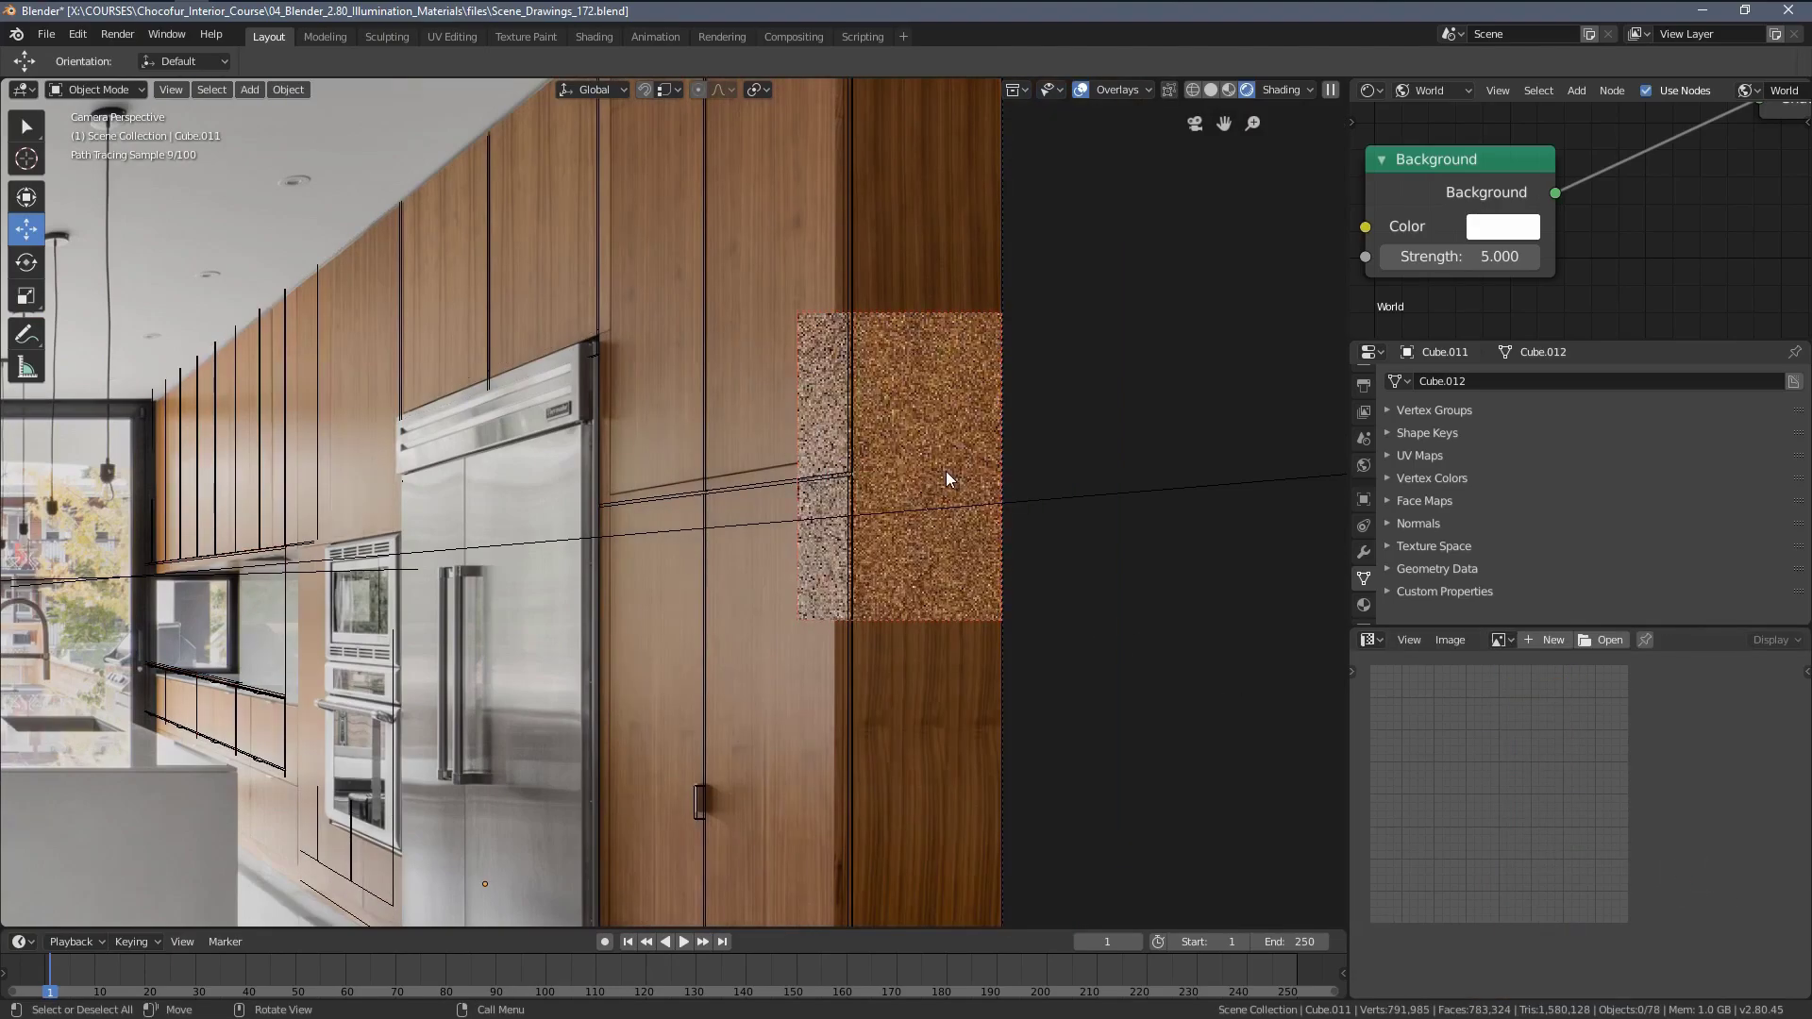
# Hide the inner disc of the ceiling spotlight nearest the camera beside the cabinets, and select the spotlight's fixture.
pyautogui.scroll(-5, 978, 536)
pyautogui.keyDown('shift'); pyautogui.moveTo(764, 531); pyautogui.dragTo(836, 522, button='middle'); pyautogui.keyUp('shift')
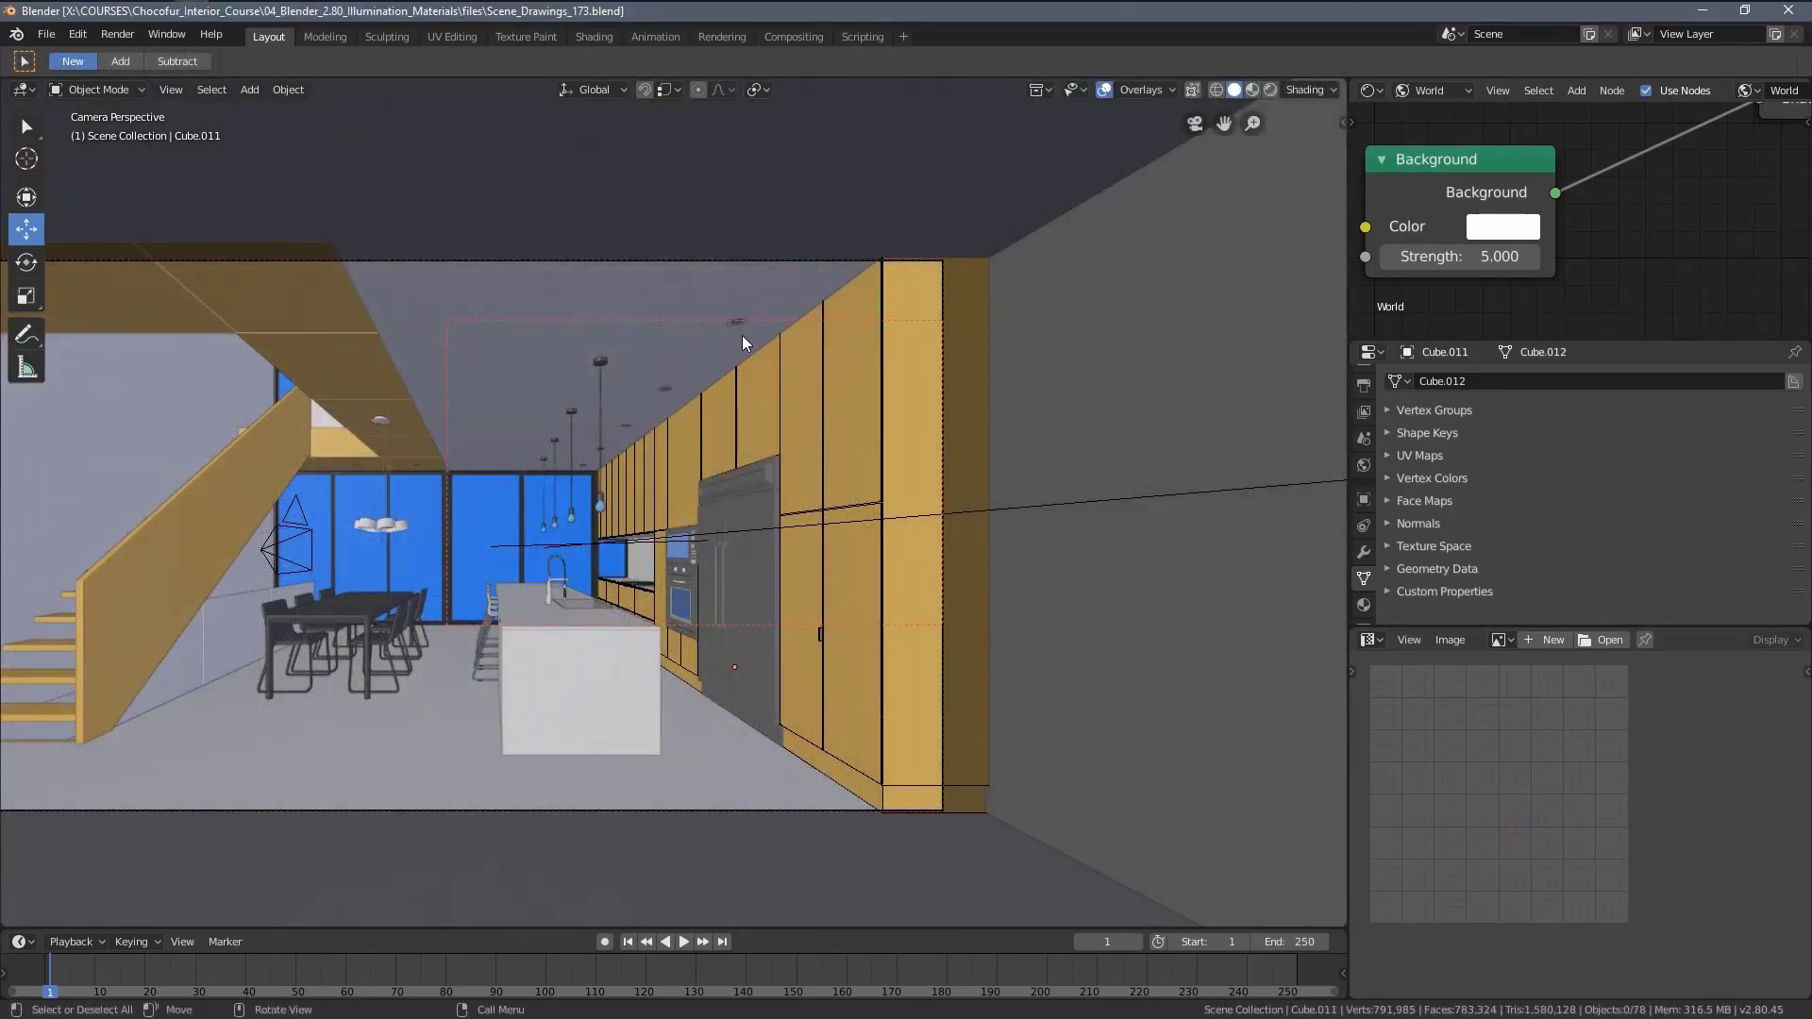
pyautogui.scroll(10, 736, 388)
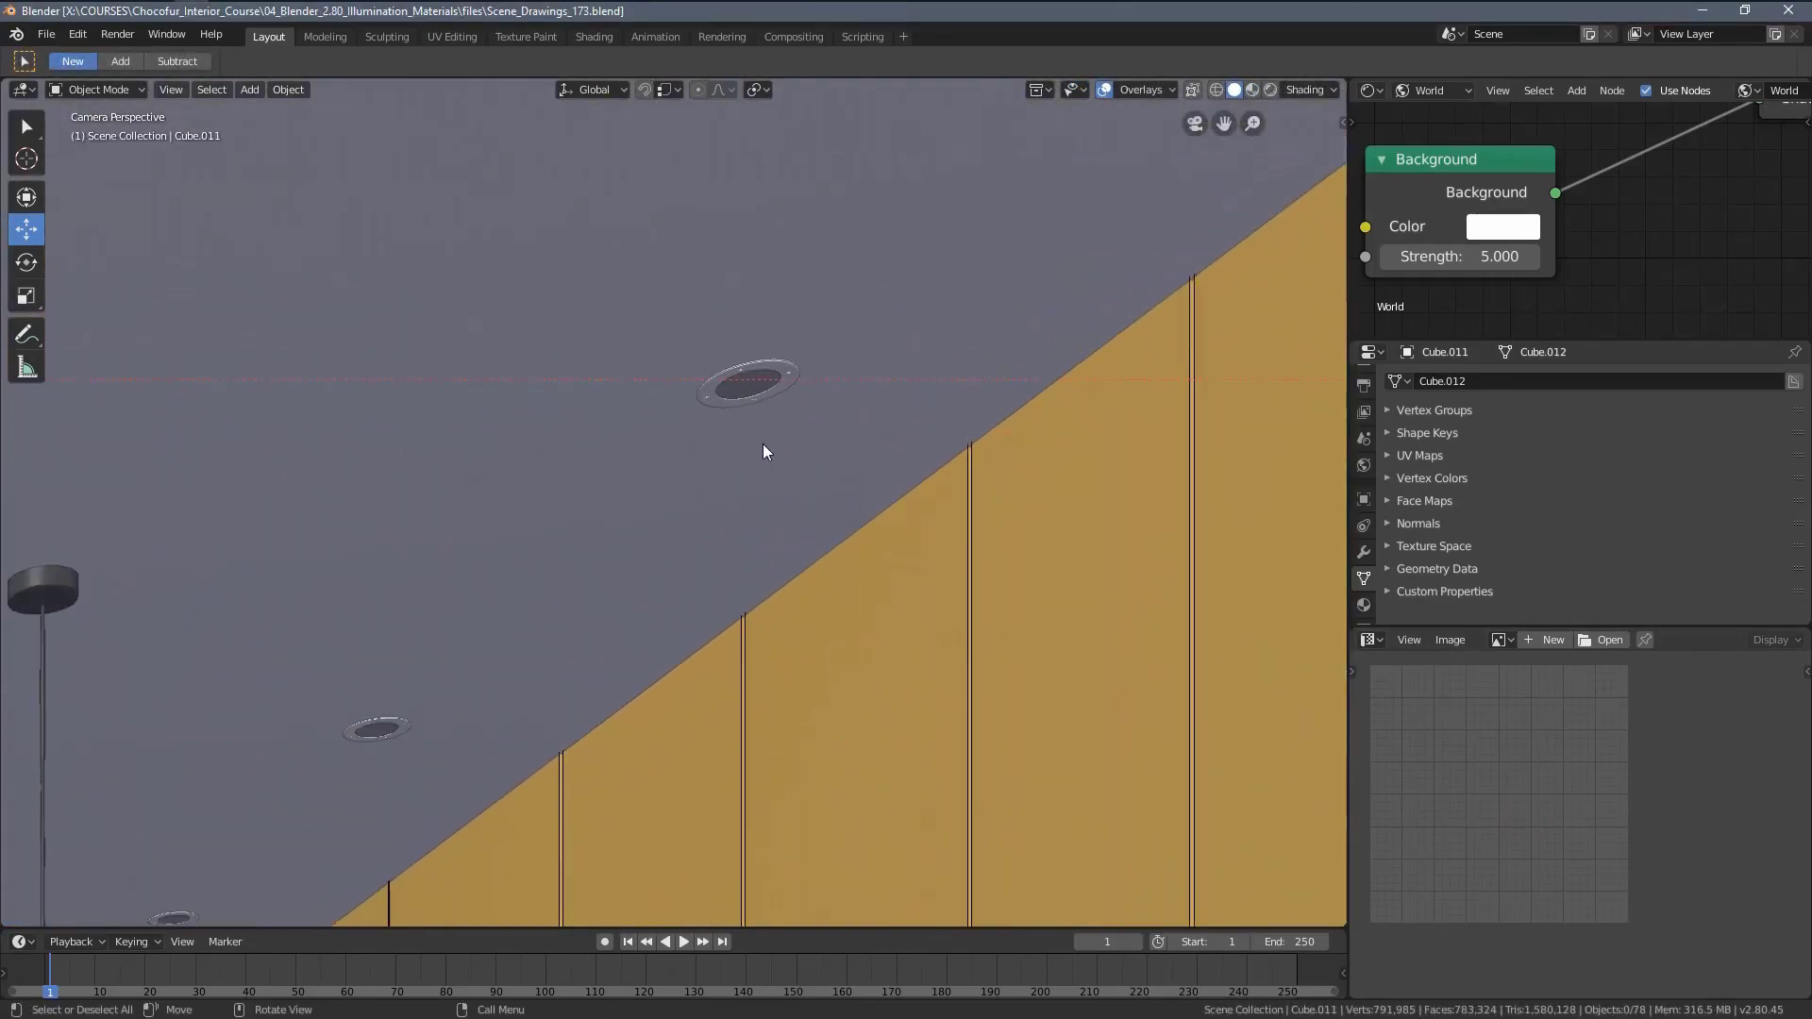
pyautogui.click(804, 283)
pyautogui.scroll(2, 812, 312)
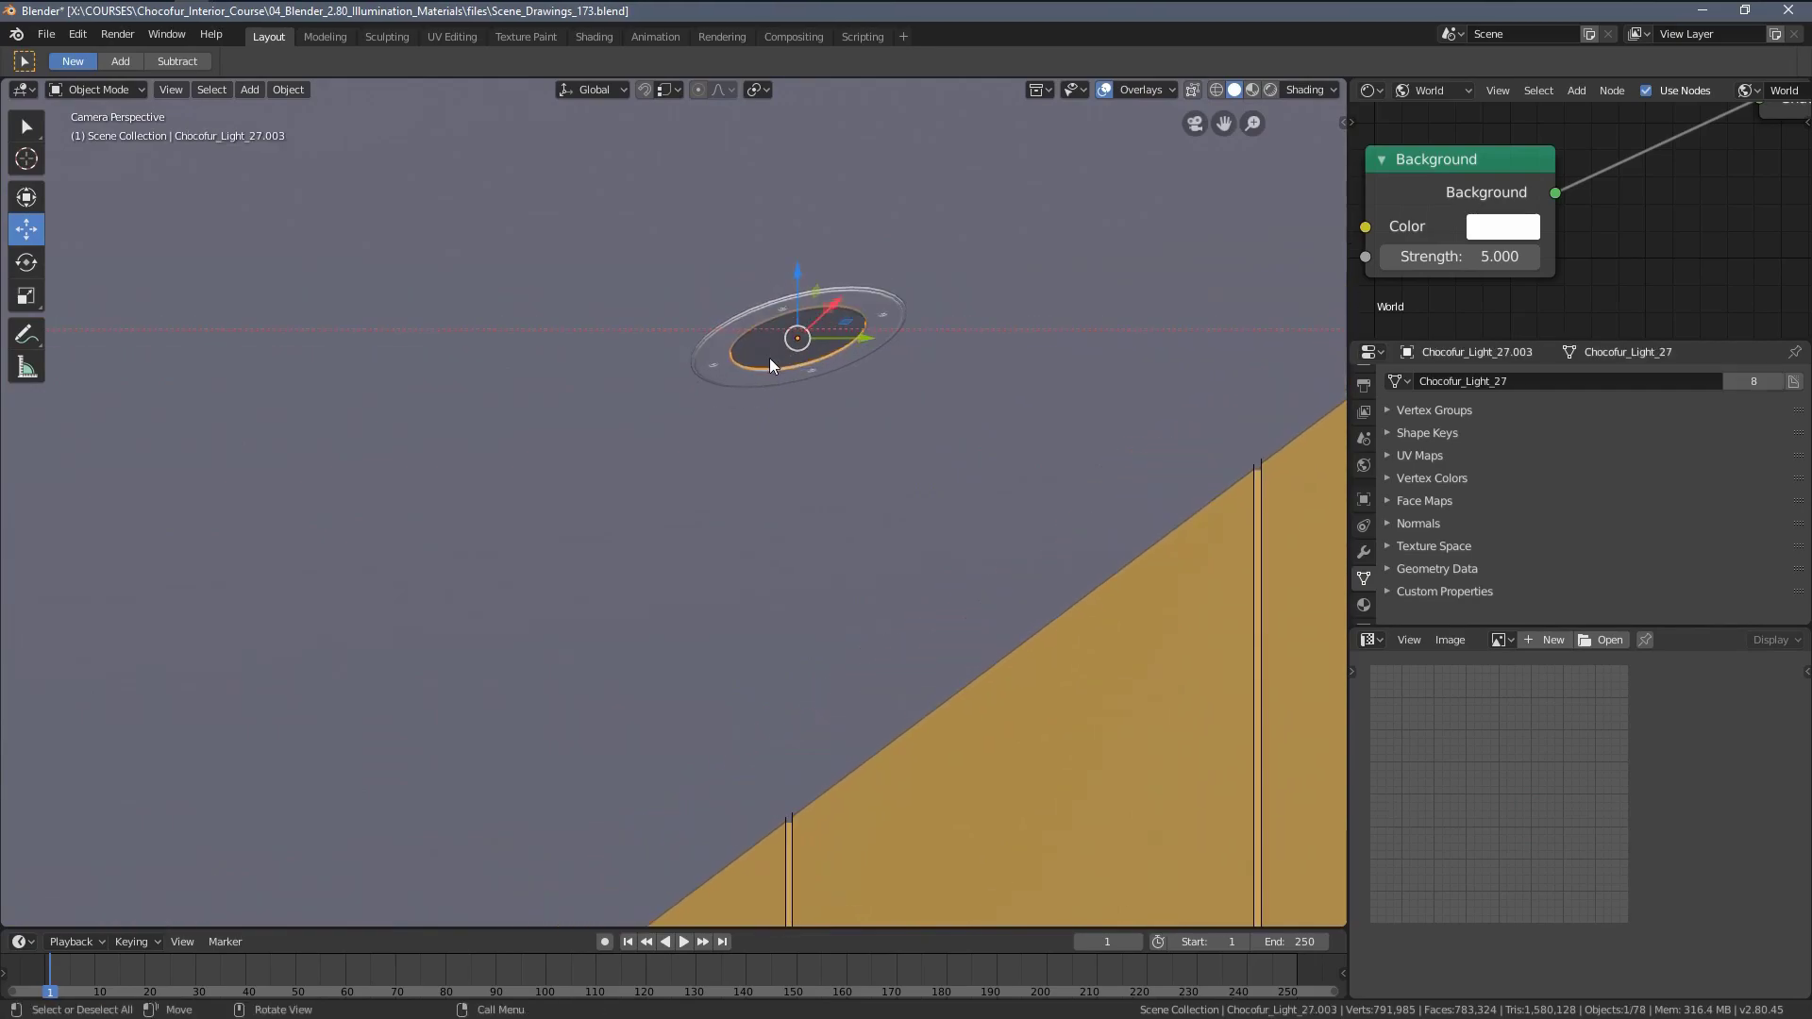
pyautogui.press('Delete')
pyautogui.click(741, 366)
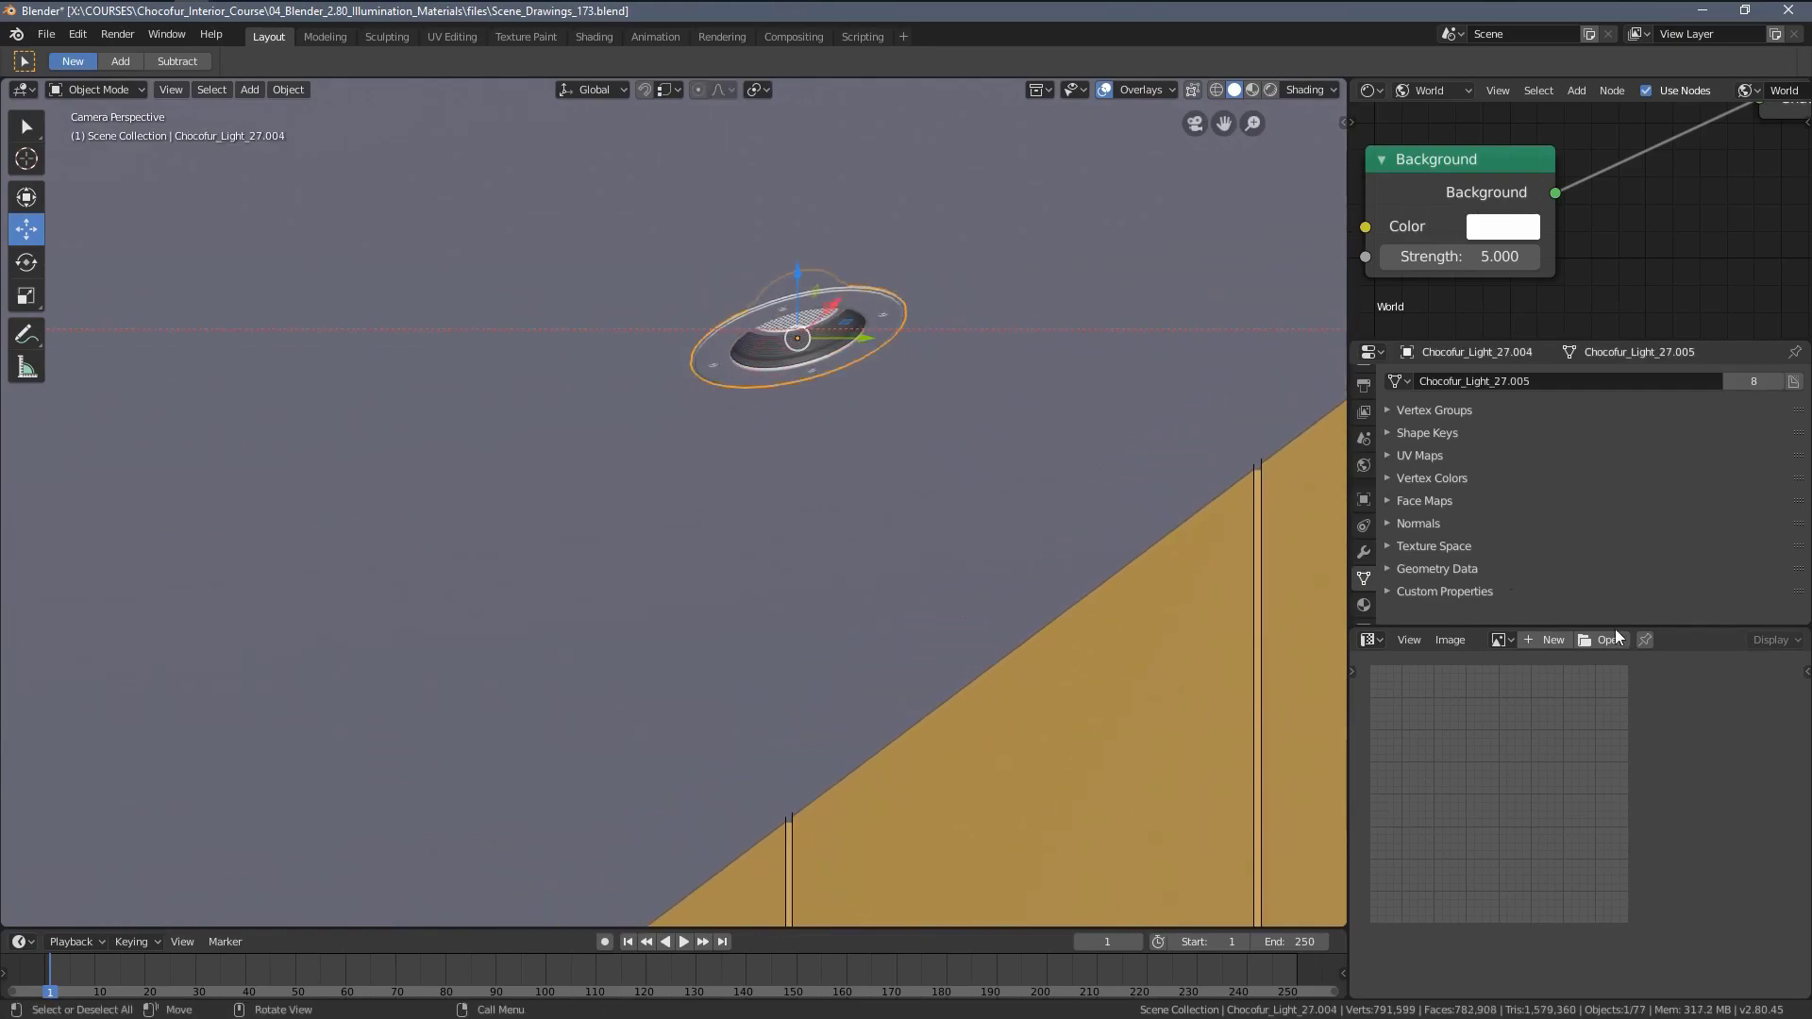
# Show the spotlight's material slots in an enlarged Properties editor, and switch the node editor from World to Object shading.
pyautogui.moveTo(1616, 629); pyautogui.dragTo(1617, 708)
pyautogui.moveTo(1466, 810); pyautogui.dragTo(1550, 849, button='middle')
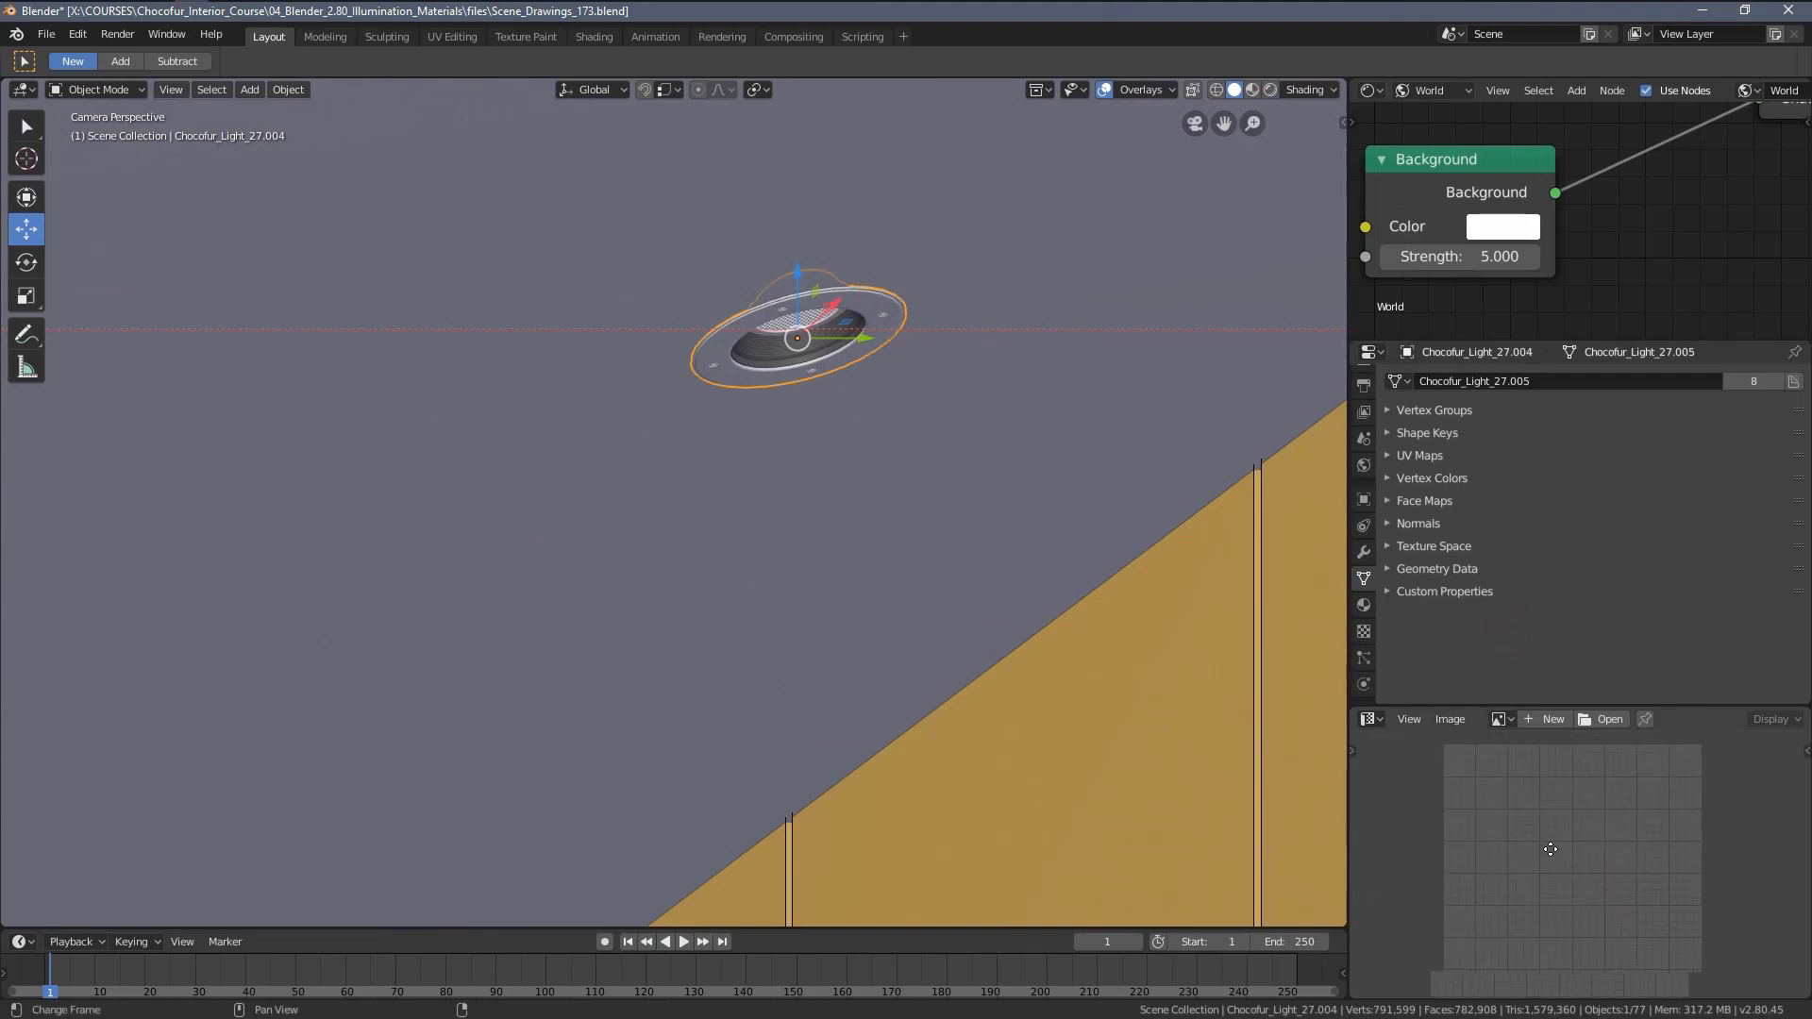
pyautogui.click(1363, 604)
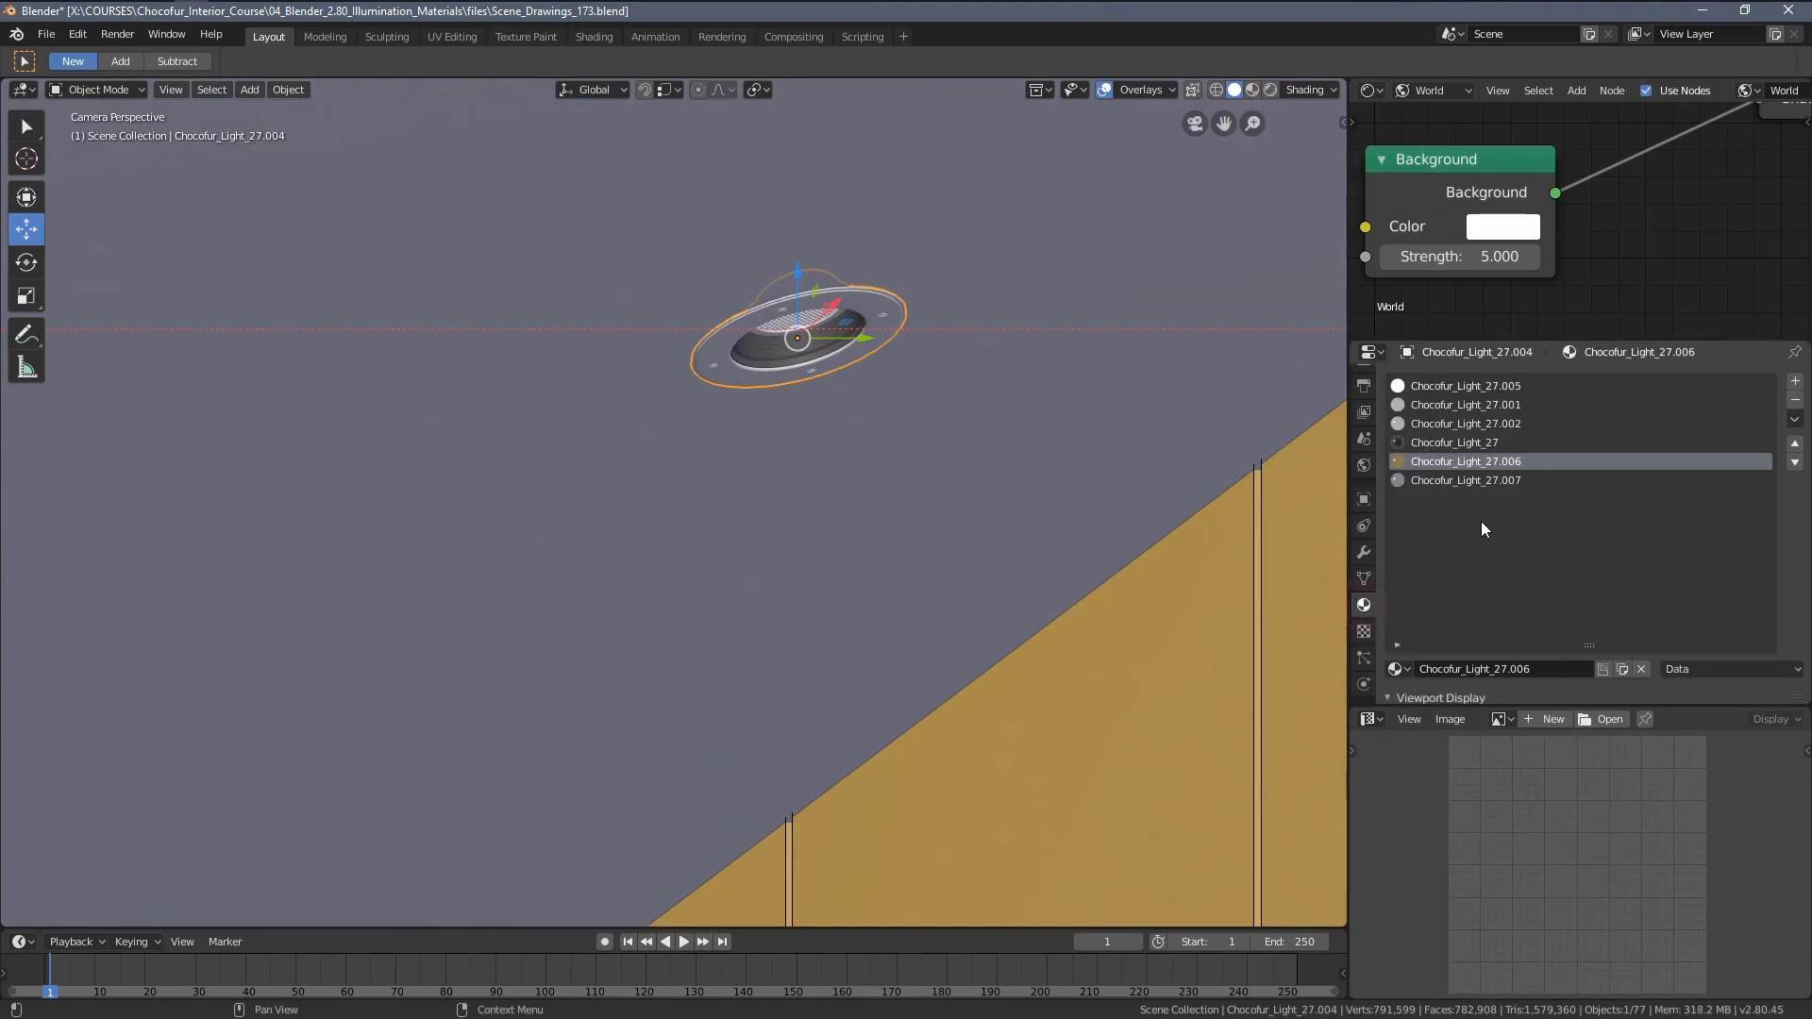
pyautogui.scroll(-2, 1540, 213)
pyautogui.moveTo(1540, 214); pyautogui.dragTo(1579, 267, button='middle')
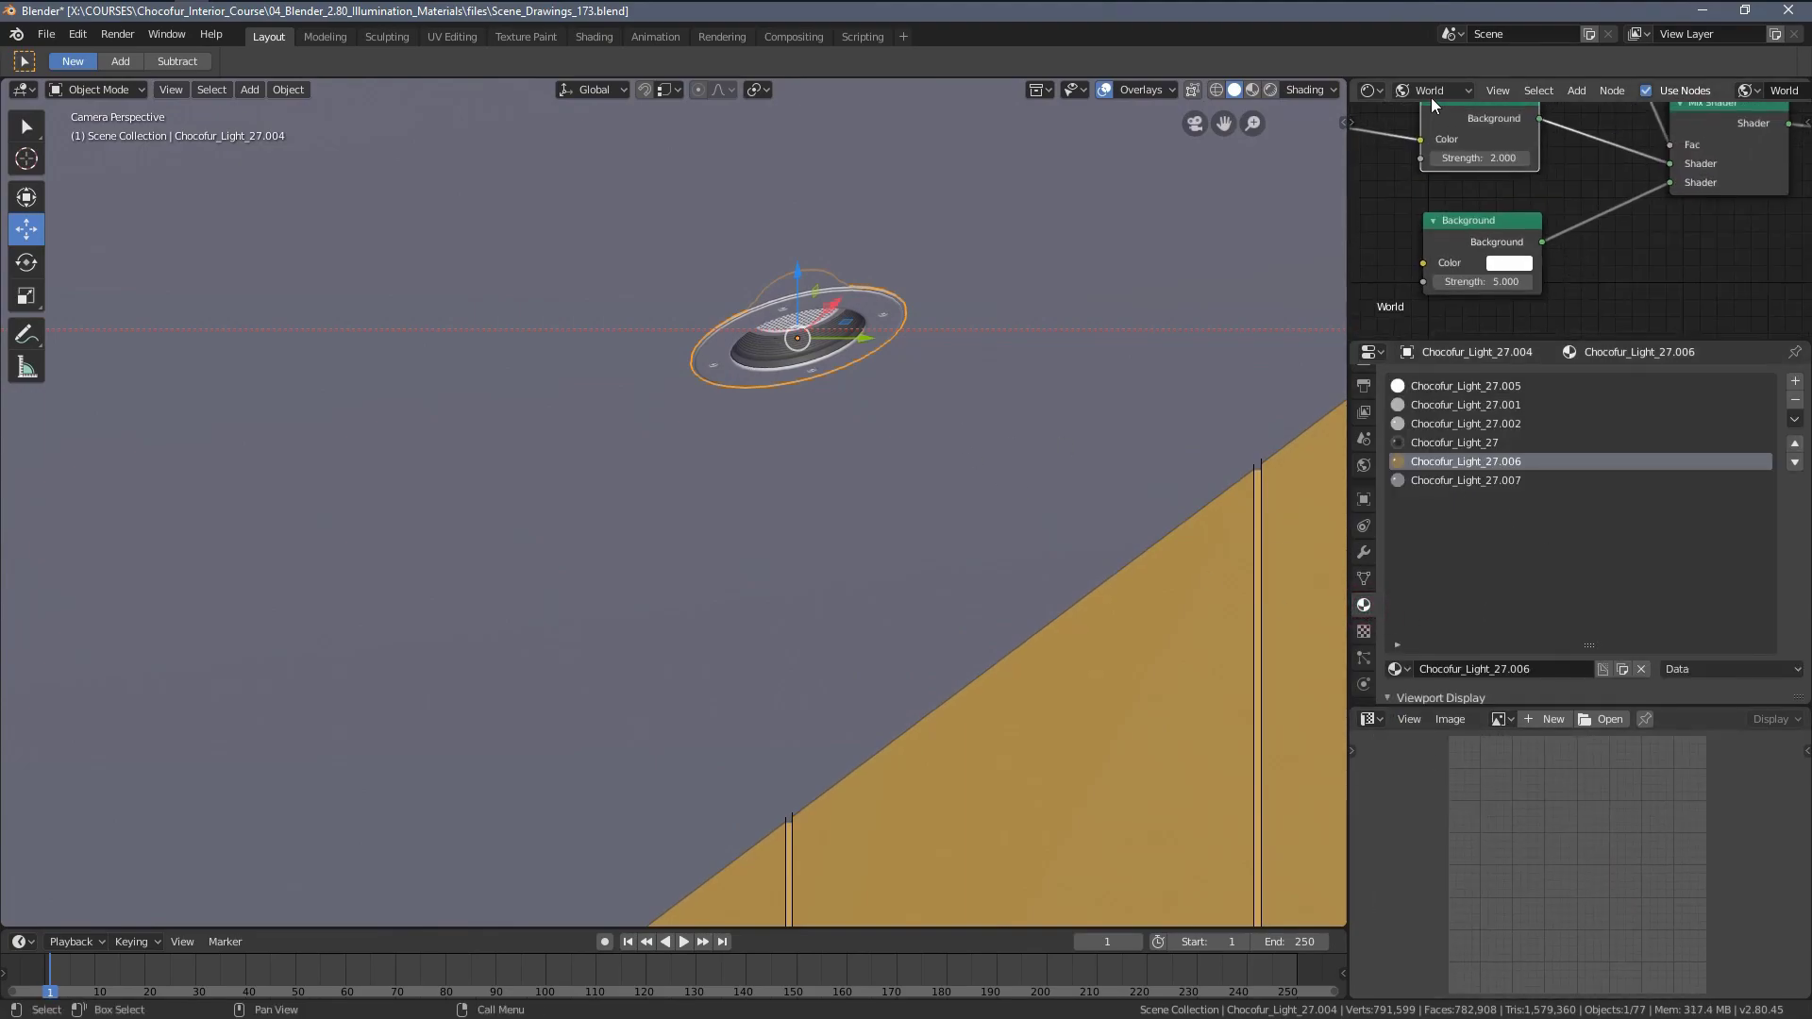
pyautogui.click(1431, 91)
pyautogui.click(1446, 114)
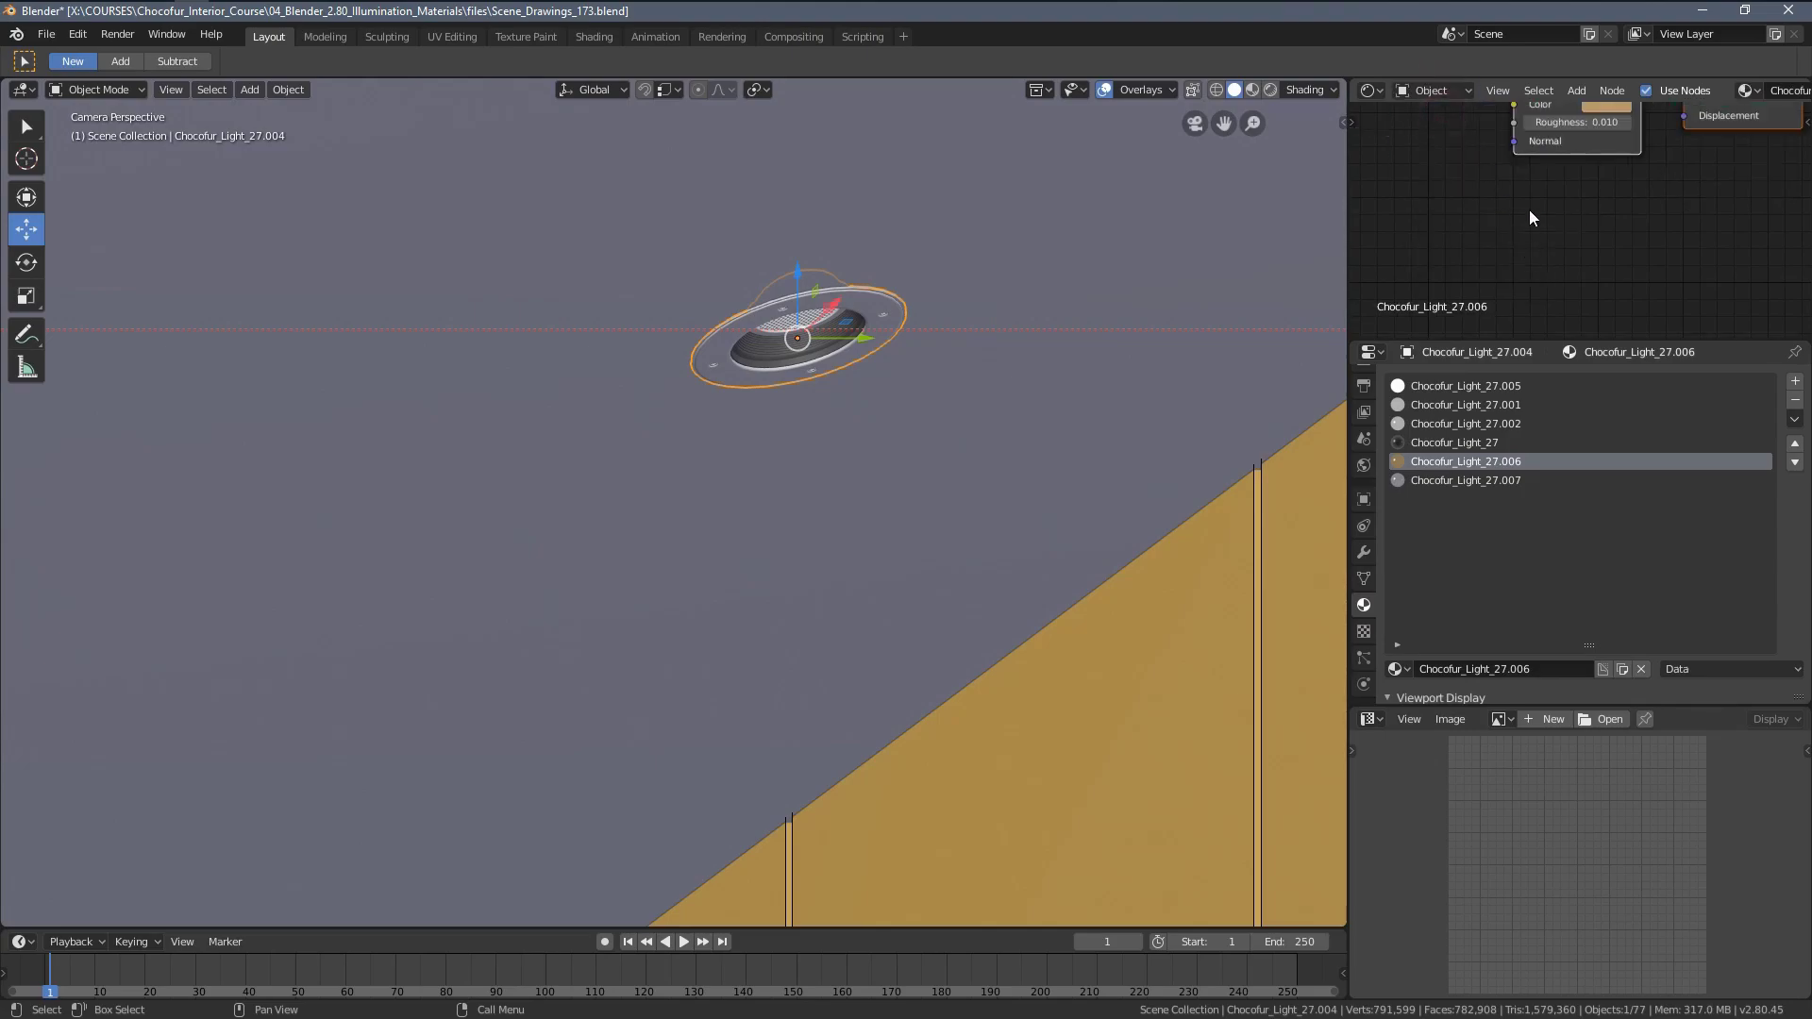
pyautogui.press('Home')
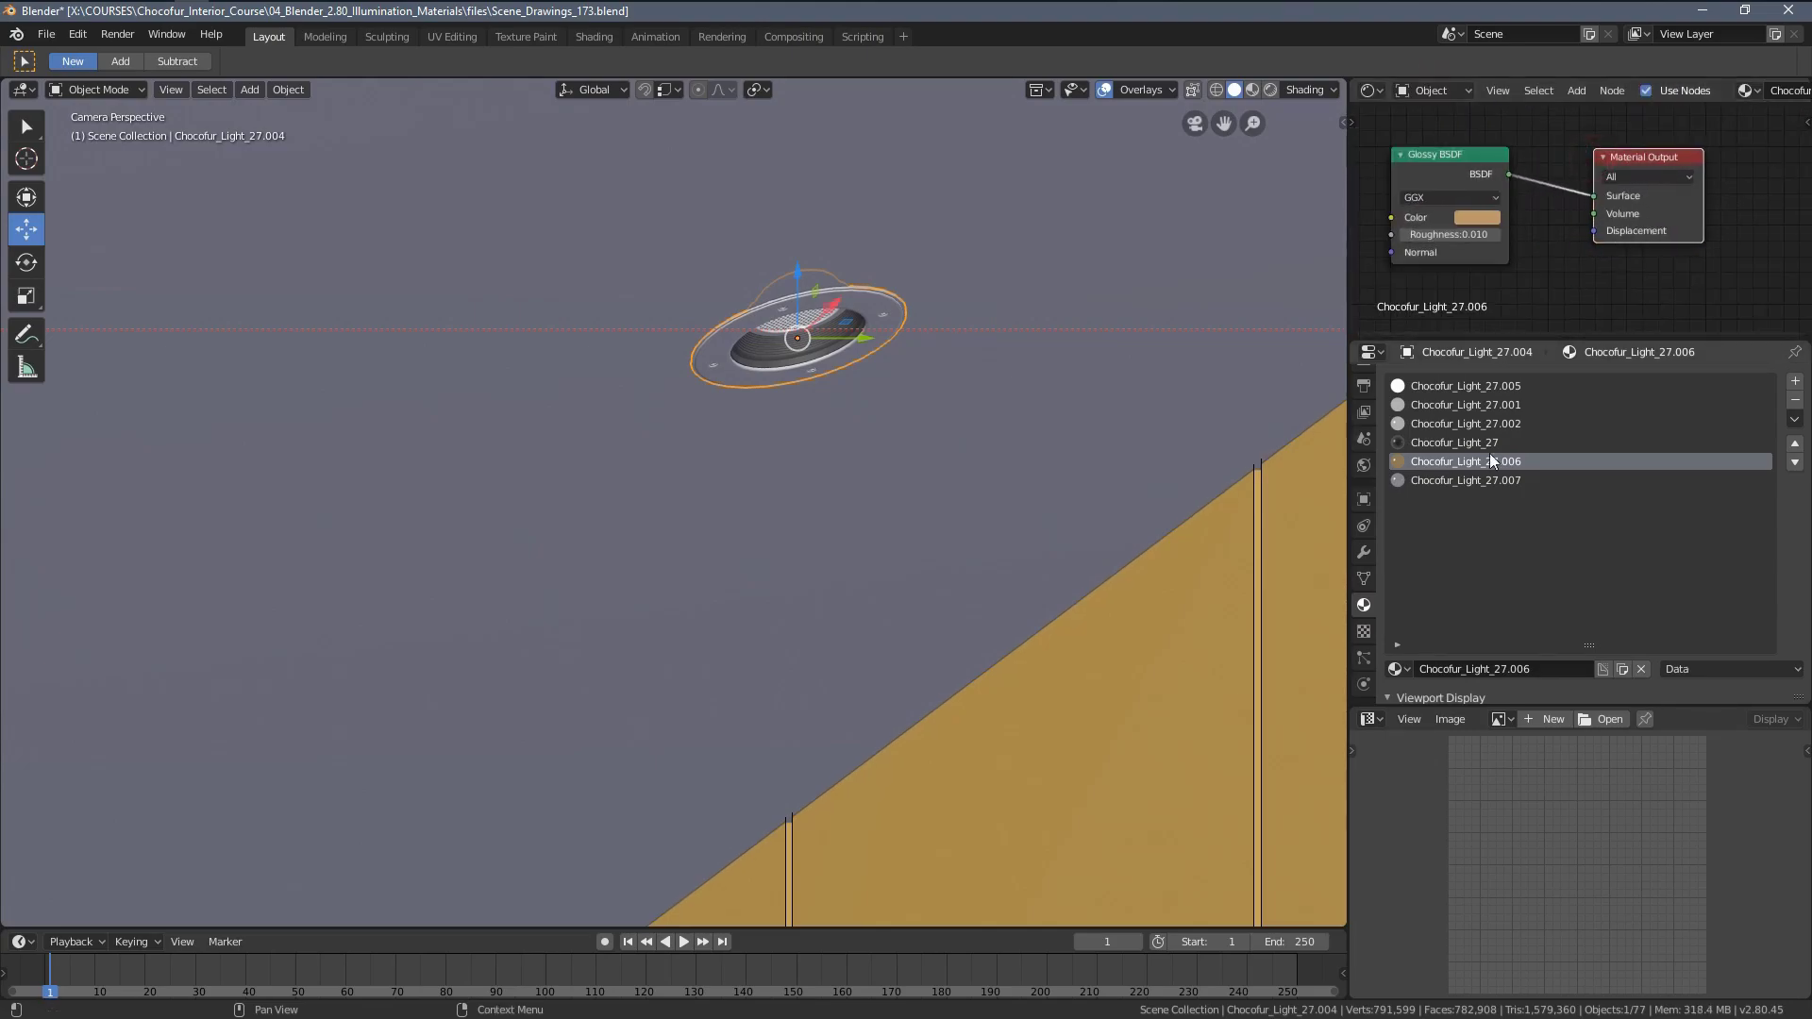
# Go through the spotlight's material slots and open the emission material Chocofur_Light_27.005 in the node editor.
pyautogui.click(1464, 479)
pyautogui.click(1467, 427)
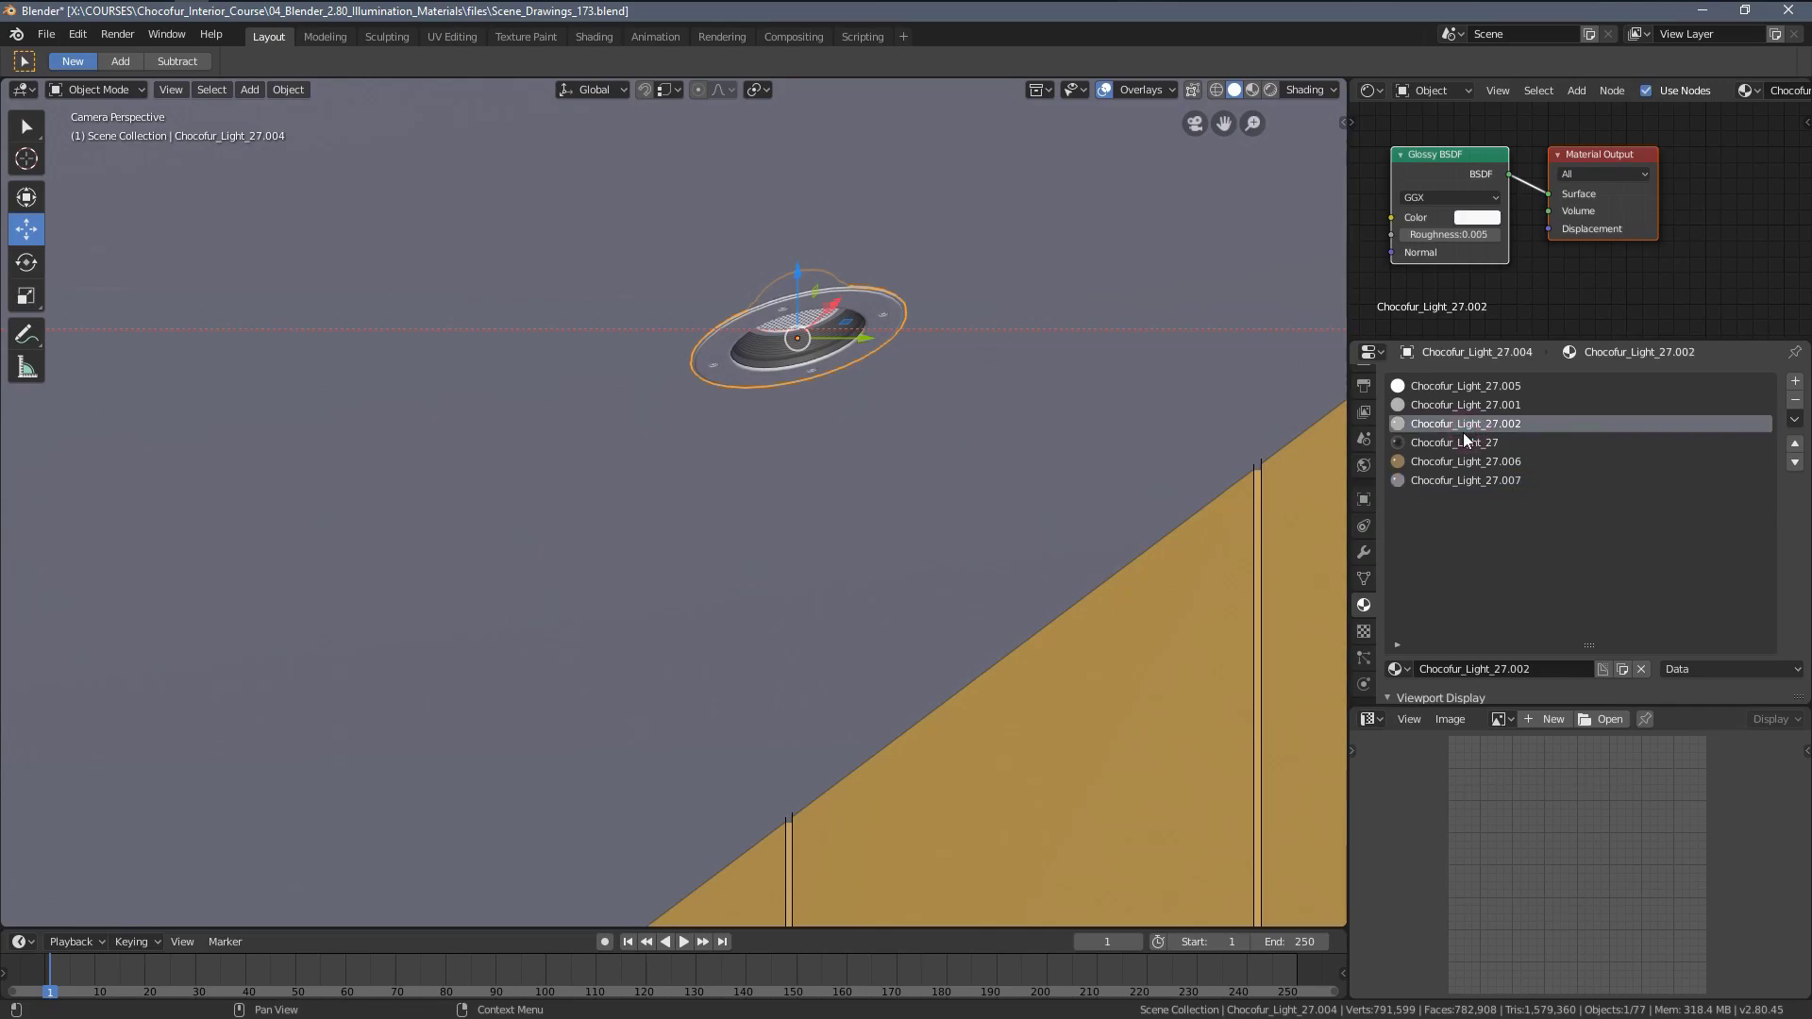
pyautogui.click(1457, 444)
pyautogui.press('Home')
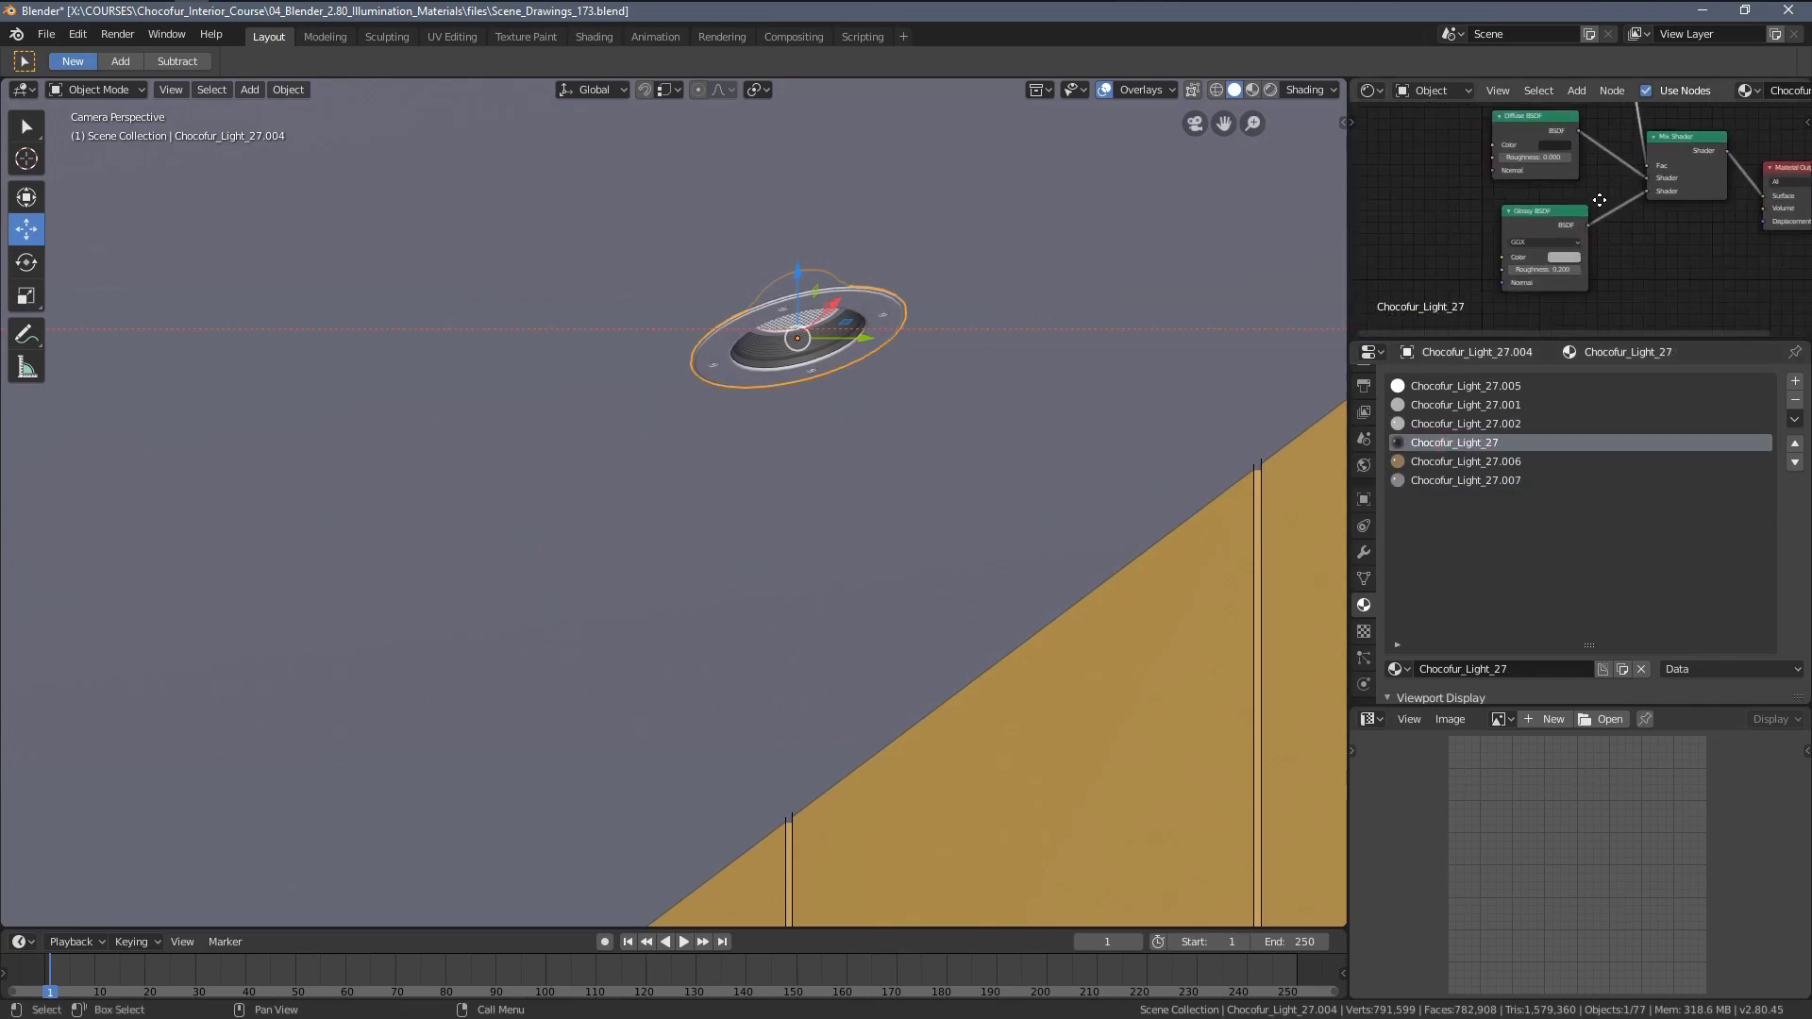
pyautogui.click(1457, 384)
pyautogui.scroll(-5, 1582, 226)
pyautogui.moveTo(1581, 230); pyautogui.dragTo(1490, 320, button='middle')
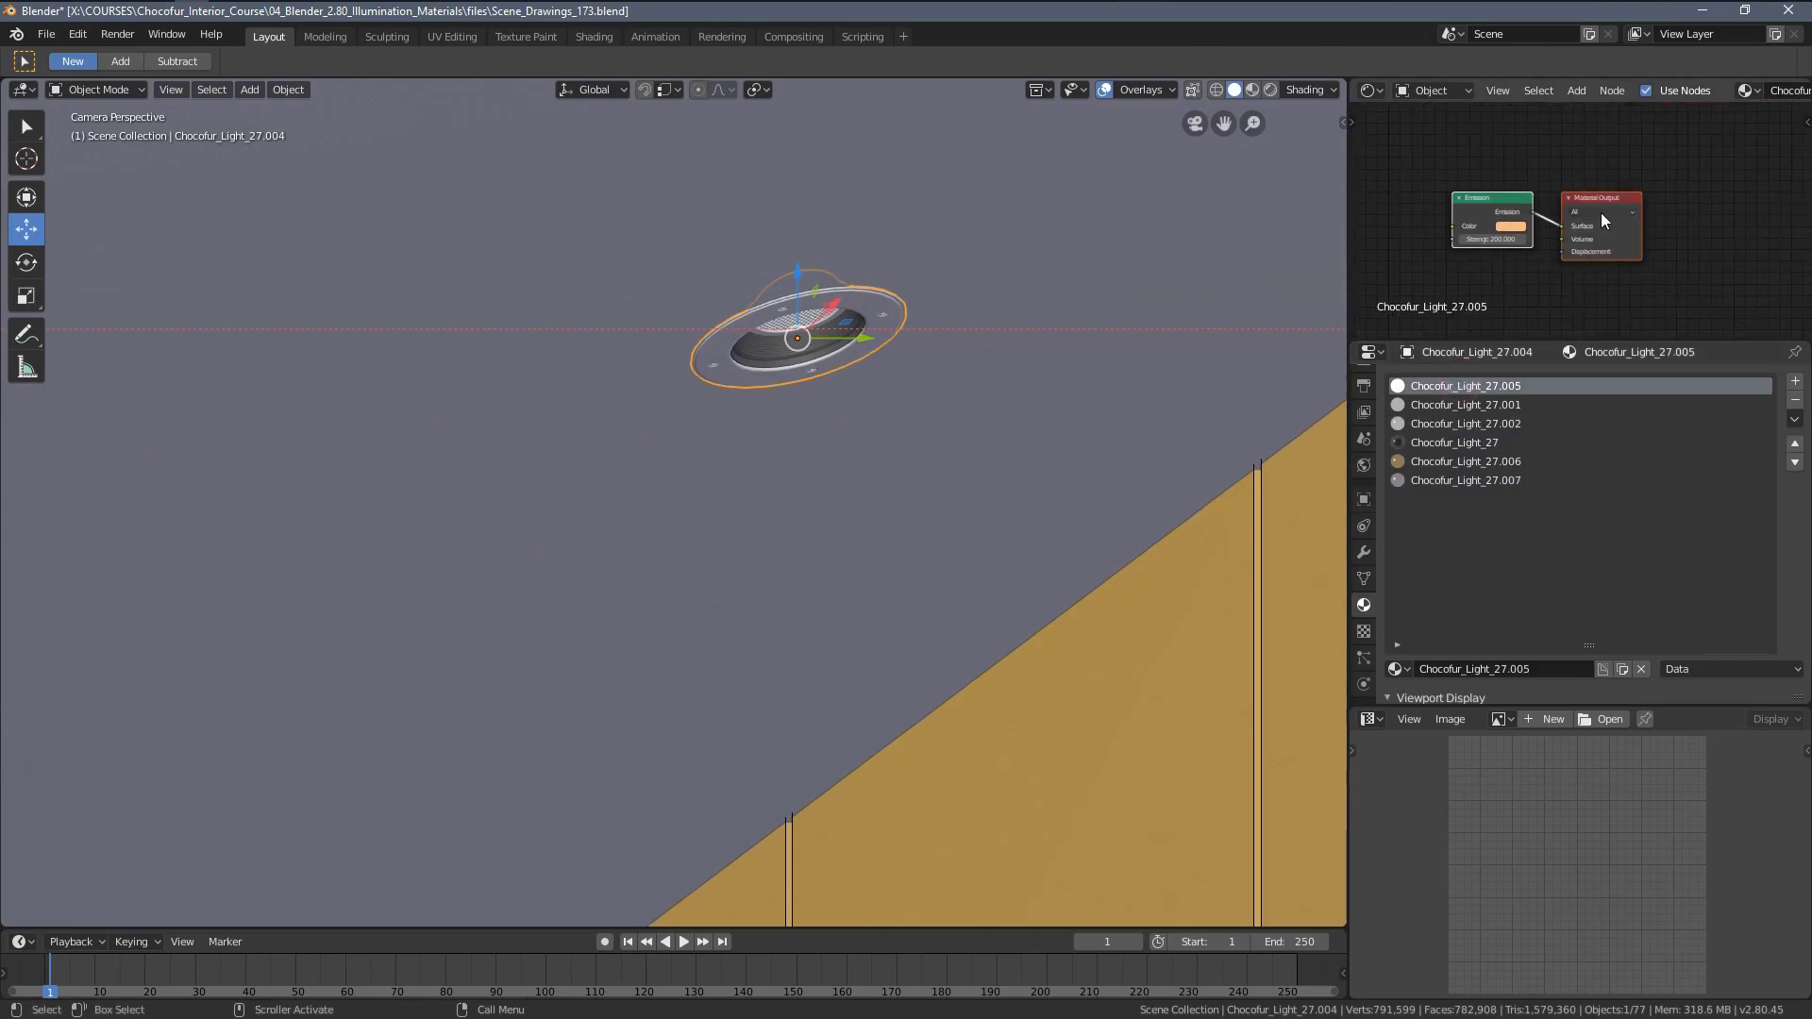
# Move the Emission and Material Output nodes apart, and disconnect the Emission shader from the Surface input.
pyautogui.moveTo(1585, 201); pyautogui.dragTo(1657, 197)
pyautogui.scroll(1, 1548, 236)
pyautogui.moveTo(1458, 194); pyautogui.dragTo(1414, 197)
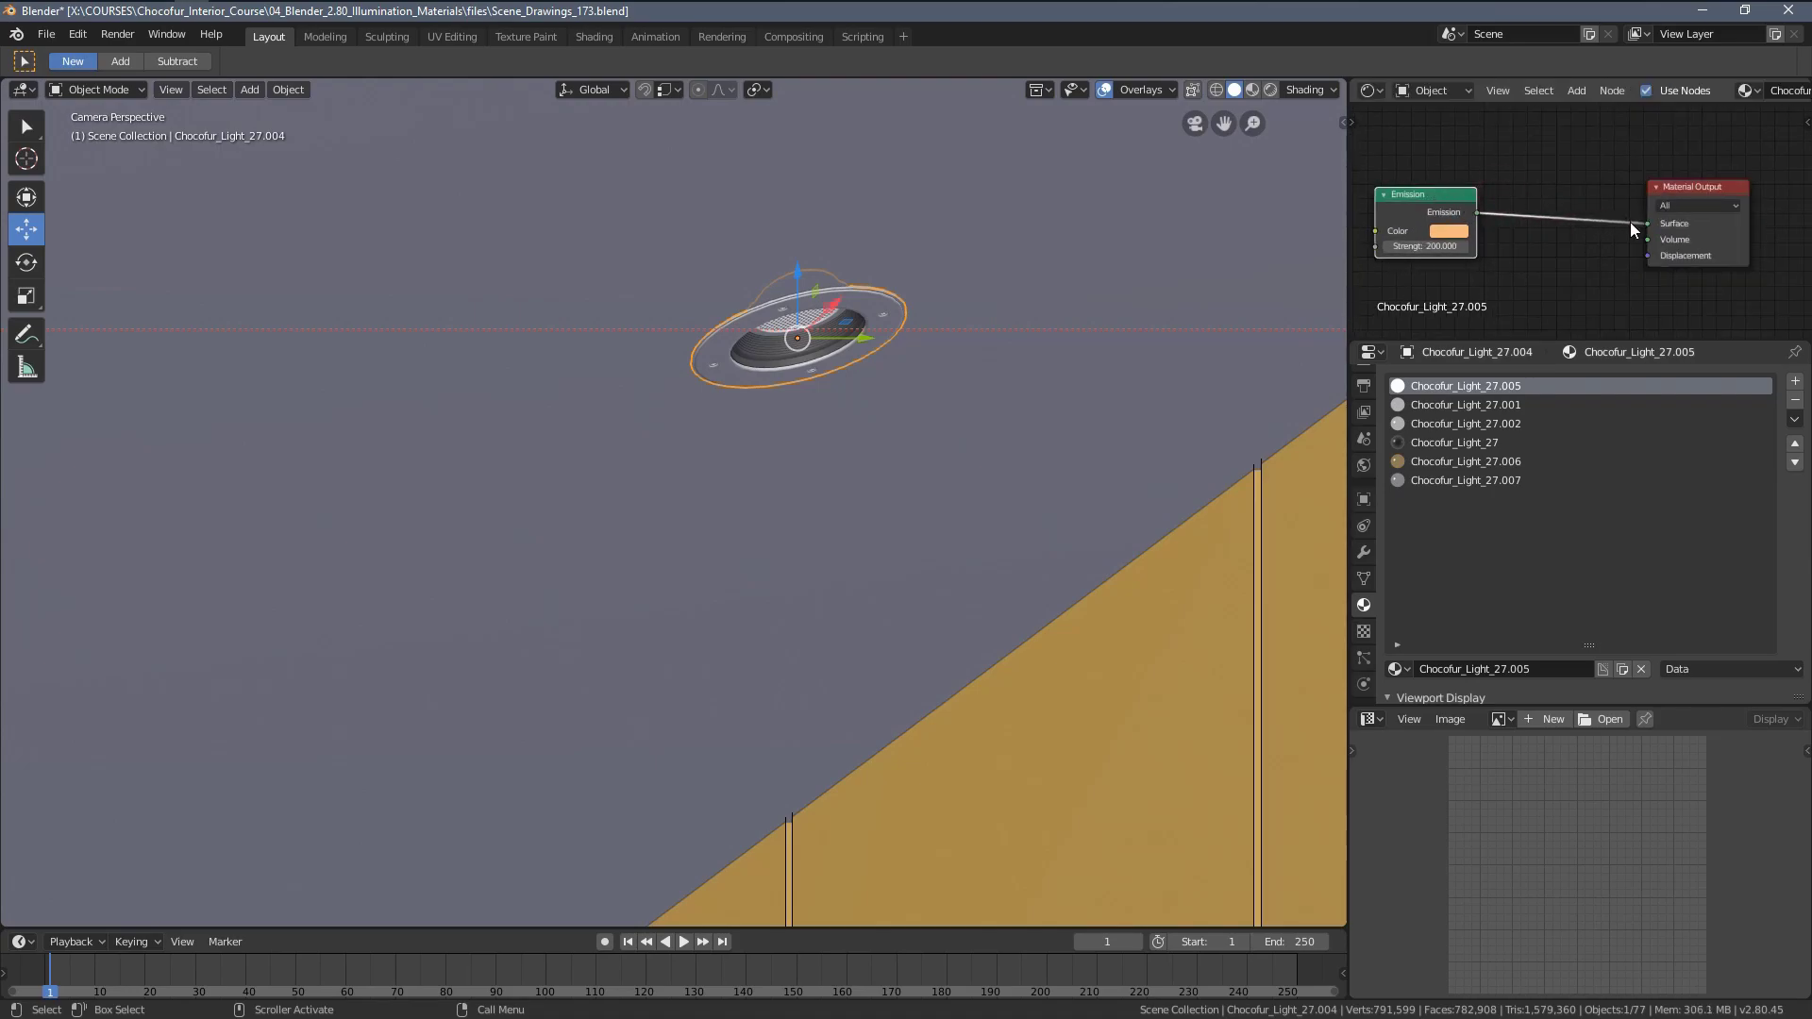
pyautogui.moveTo(1647, 225); pyautogui.dragTo(1609, 243)
# Reveal all hidden objects in the scene and leave nothing selected.
pyautogui.scroll(-5, 797, 342)
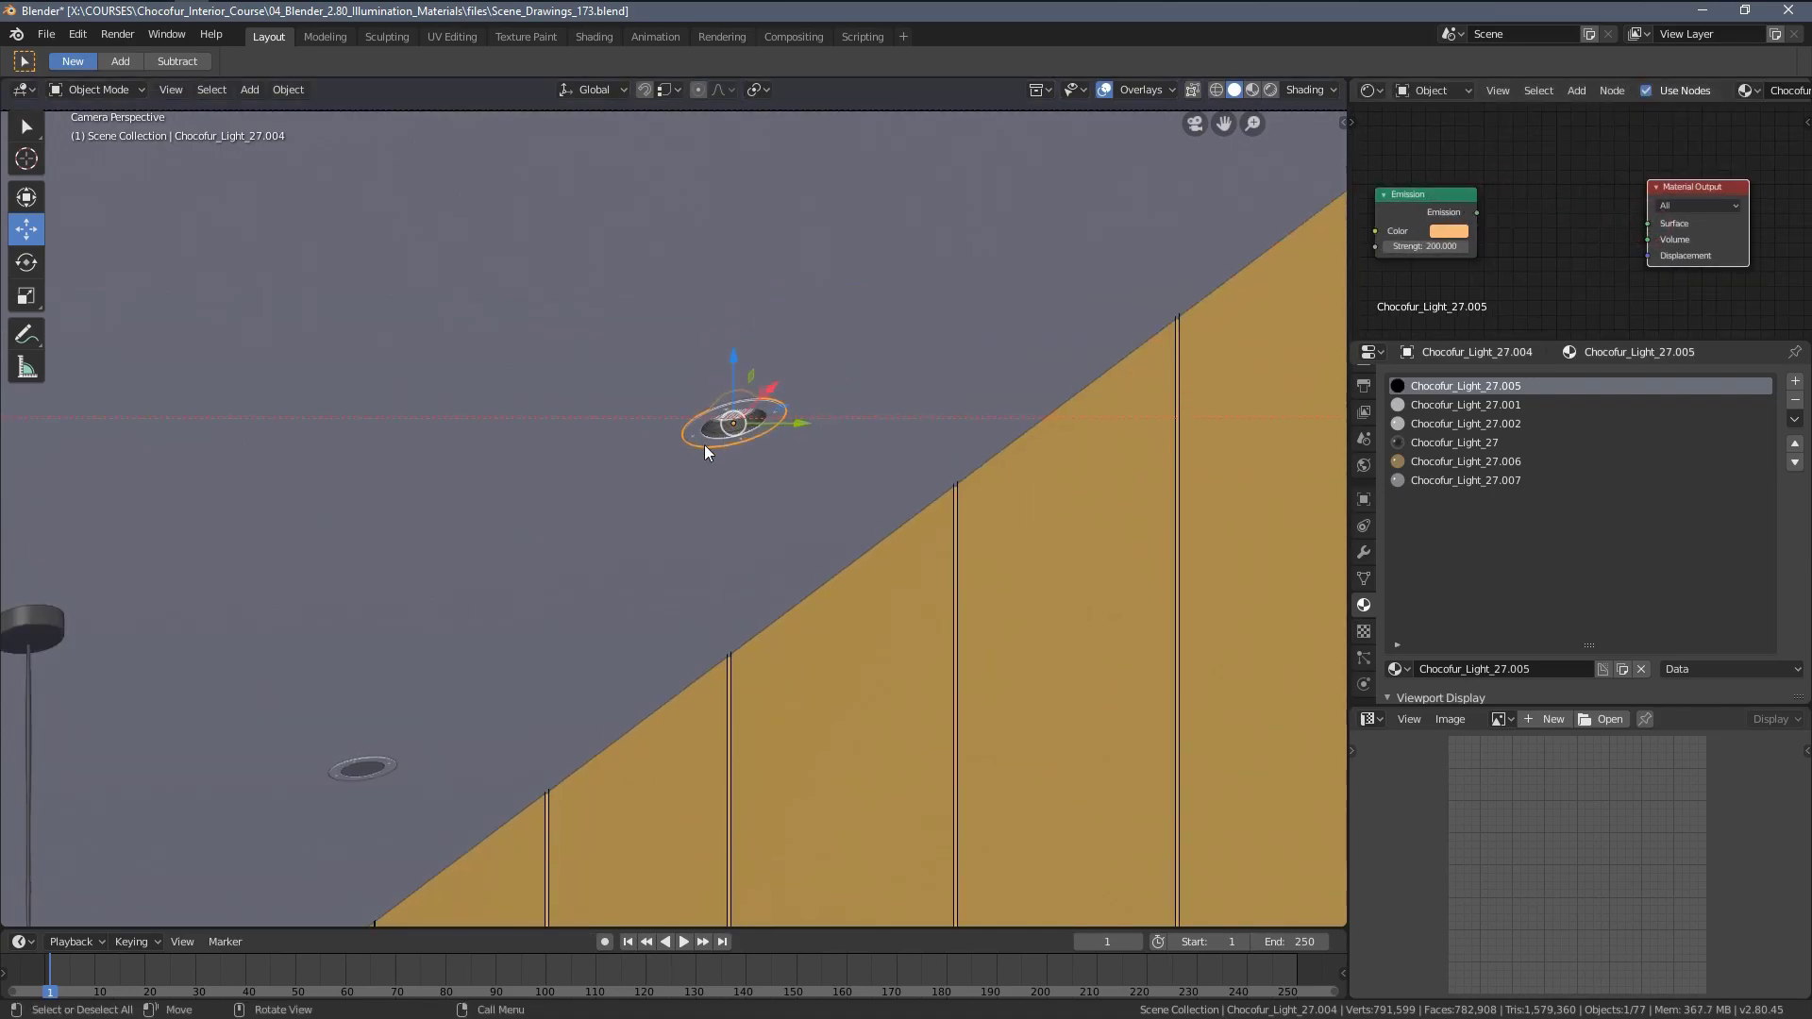
pyautogui.hotkey('alt', 'a')
pyautogui.keyDown('shift'); pyautogui.moveTo(566, 474); pyautogui.dragTo(633, 444, button='middle'); pyautogui.keyUp('shift')
pyautogui.hotkey('alt', 'h')
pyautogui.press('a')
pyautogui.press('a')
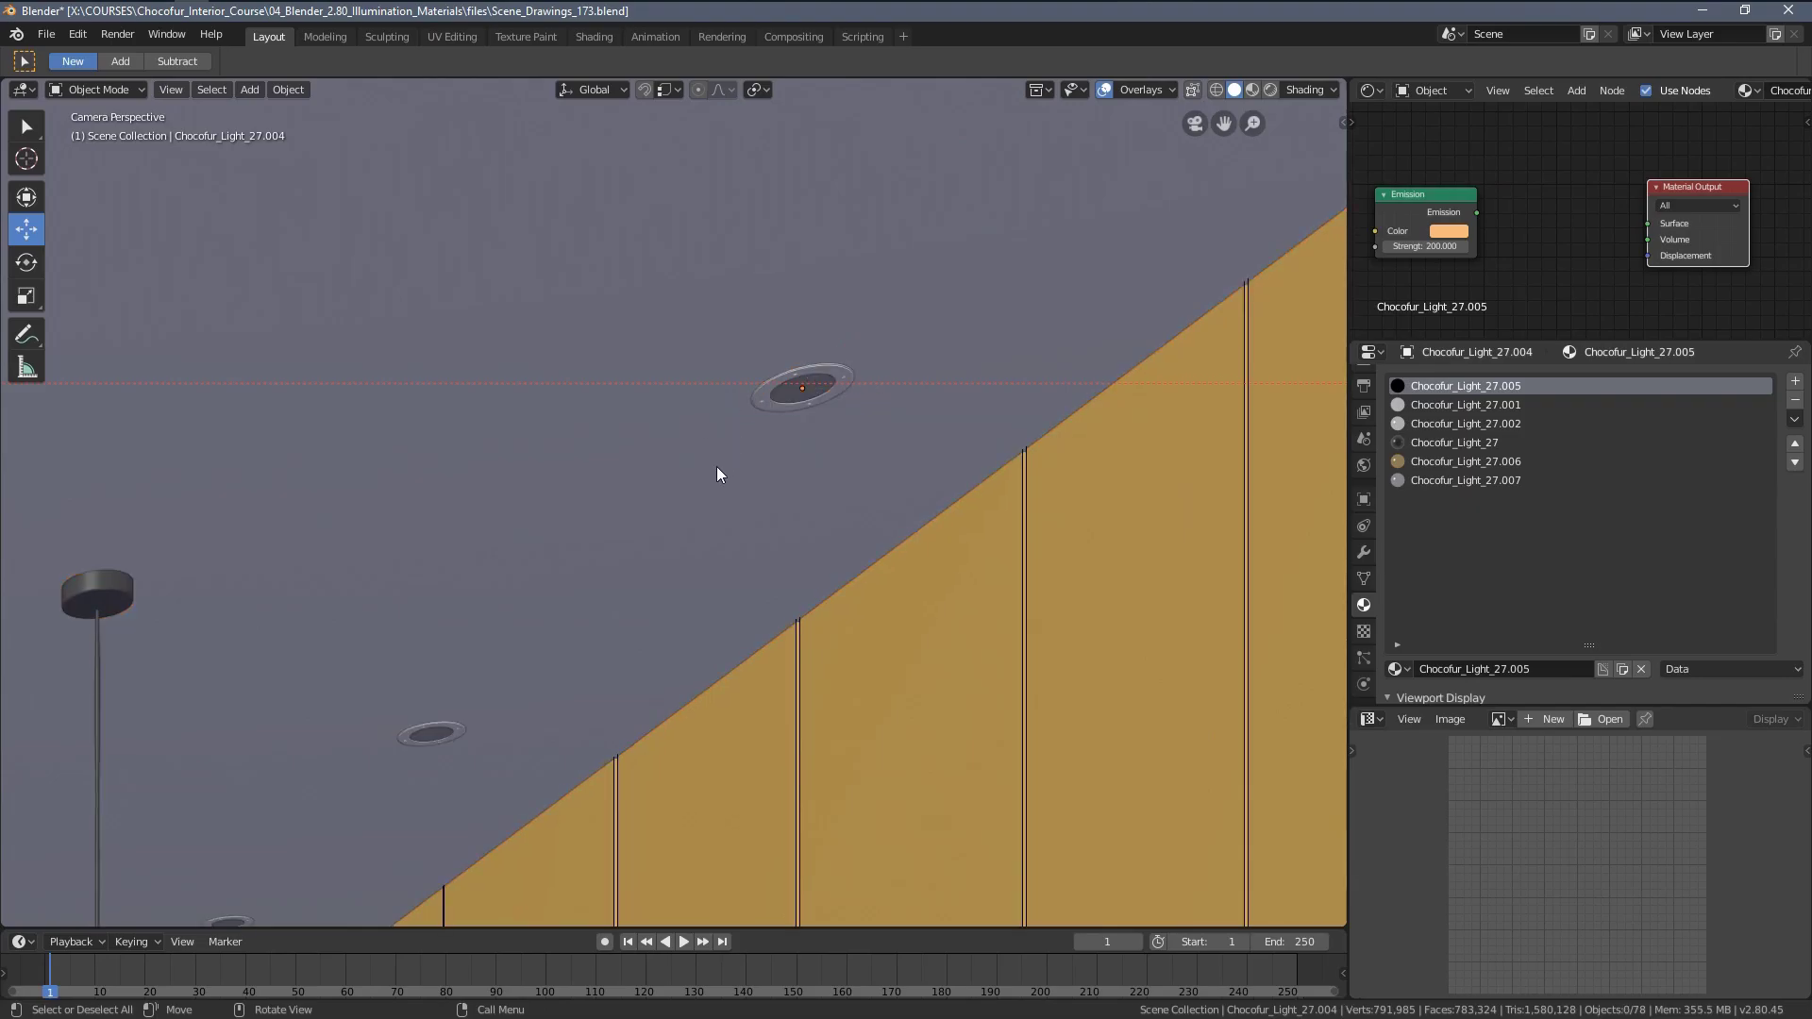
# Limit the render region to the rear ceiling, pendant lights and back windows, and switch to rendered shading.
pyautogui.scroll(-3, 689, 519)
pyautogui.keyDown('shift'); pyautogui.moveTo(675, 533); pyautogui.dragTo(779, 443, button='middle'); pyautogui.keyUp('shift')
pyautogui.scroll(-4, 777, 441)
pyautogui.keyDown('shift'); pyautogui.moveTo(597, 579); pyautogui.dragTo(595, 517, button='middle'); pyautogui.keyUp('shift')
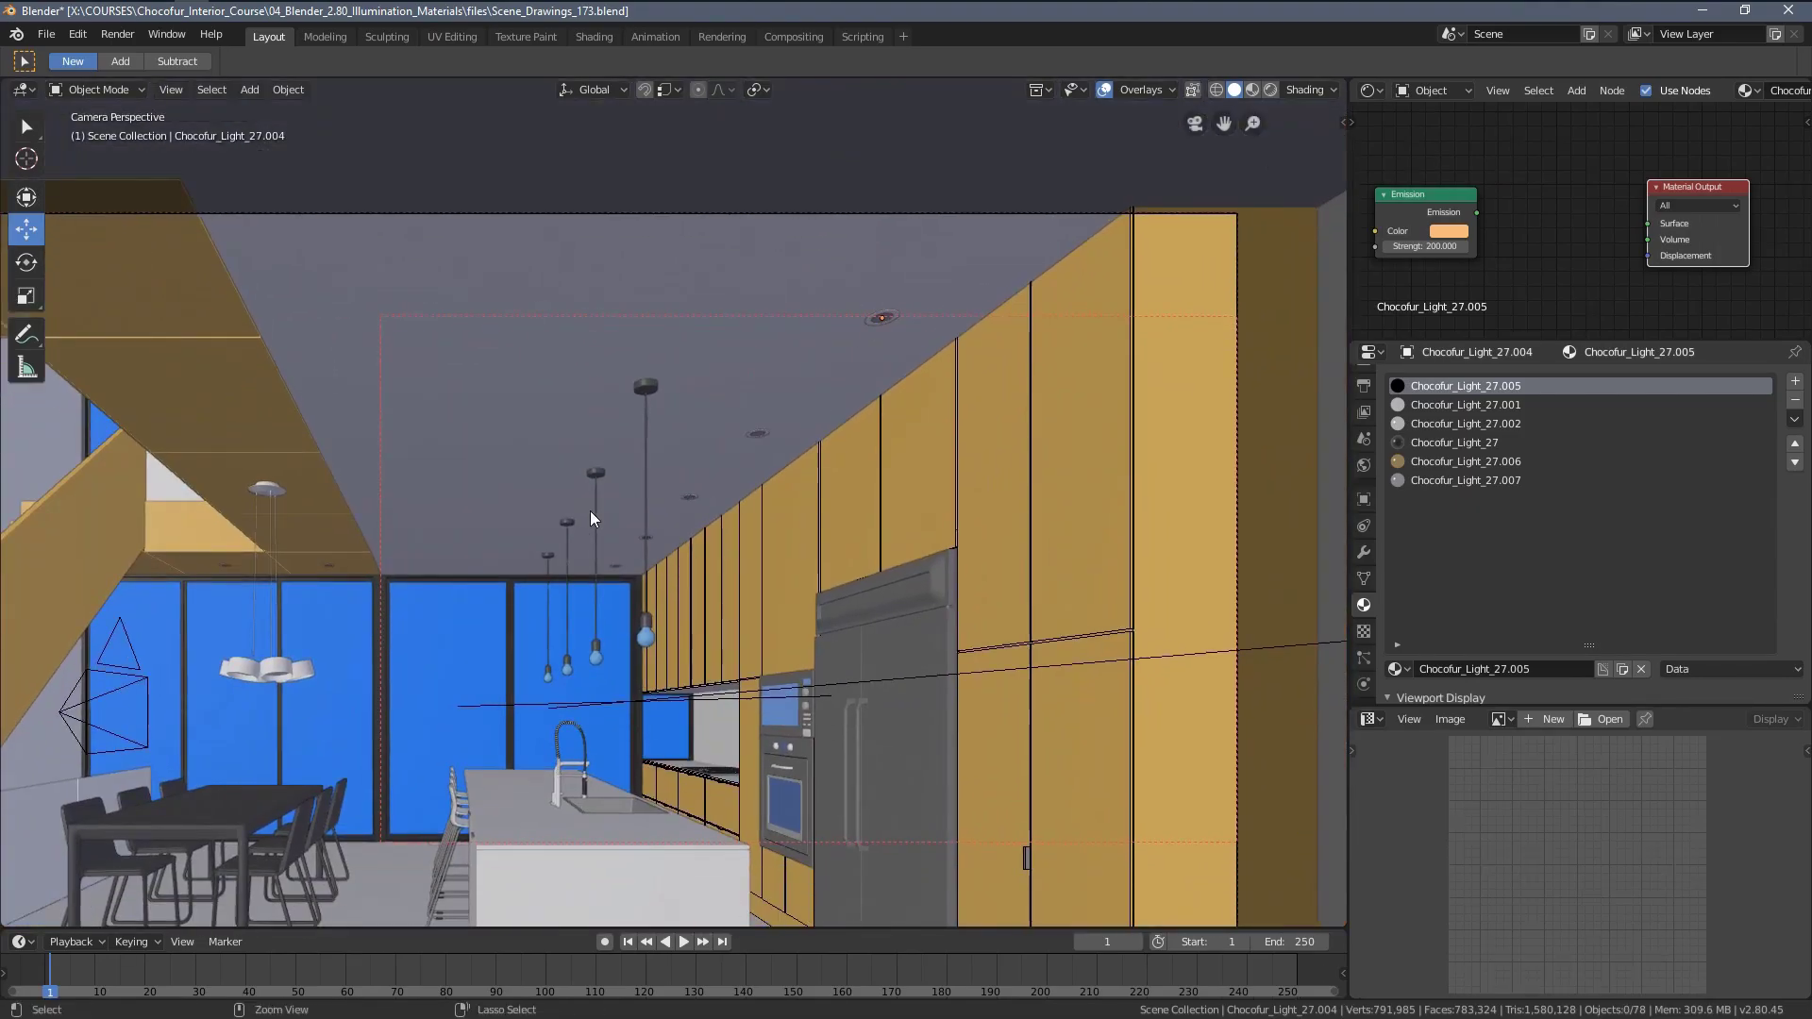
pyautogui.hotkey('ctrl', 'b')
pyautogui.moveTo(391, 406); pyautogui.dragTo(843, 728)
pyautogui.press('z')
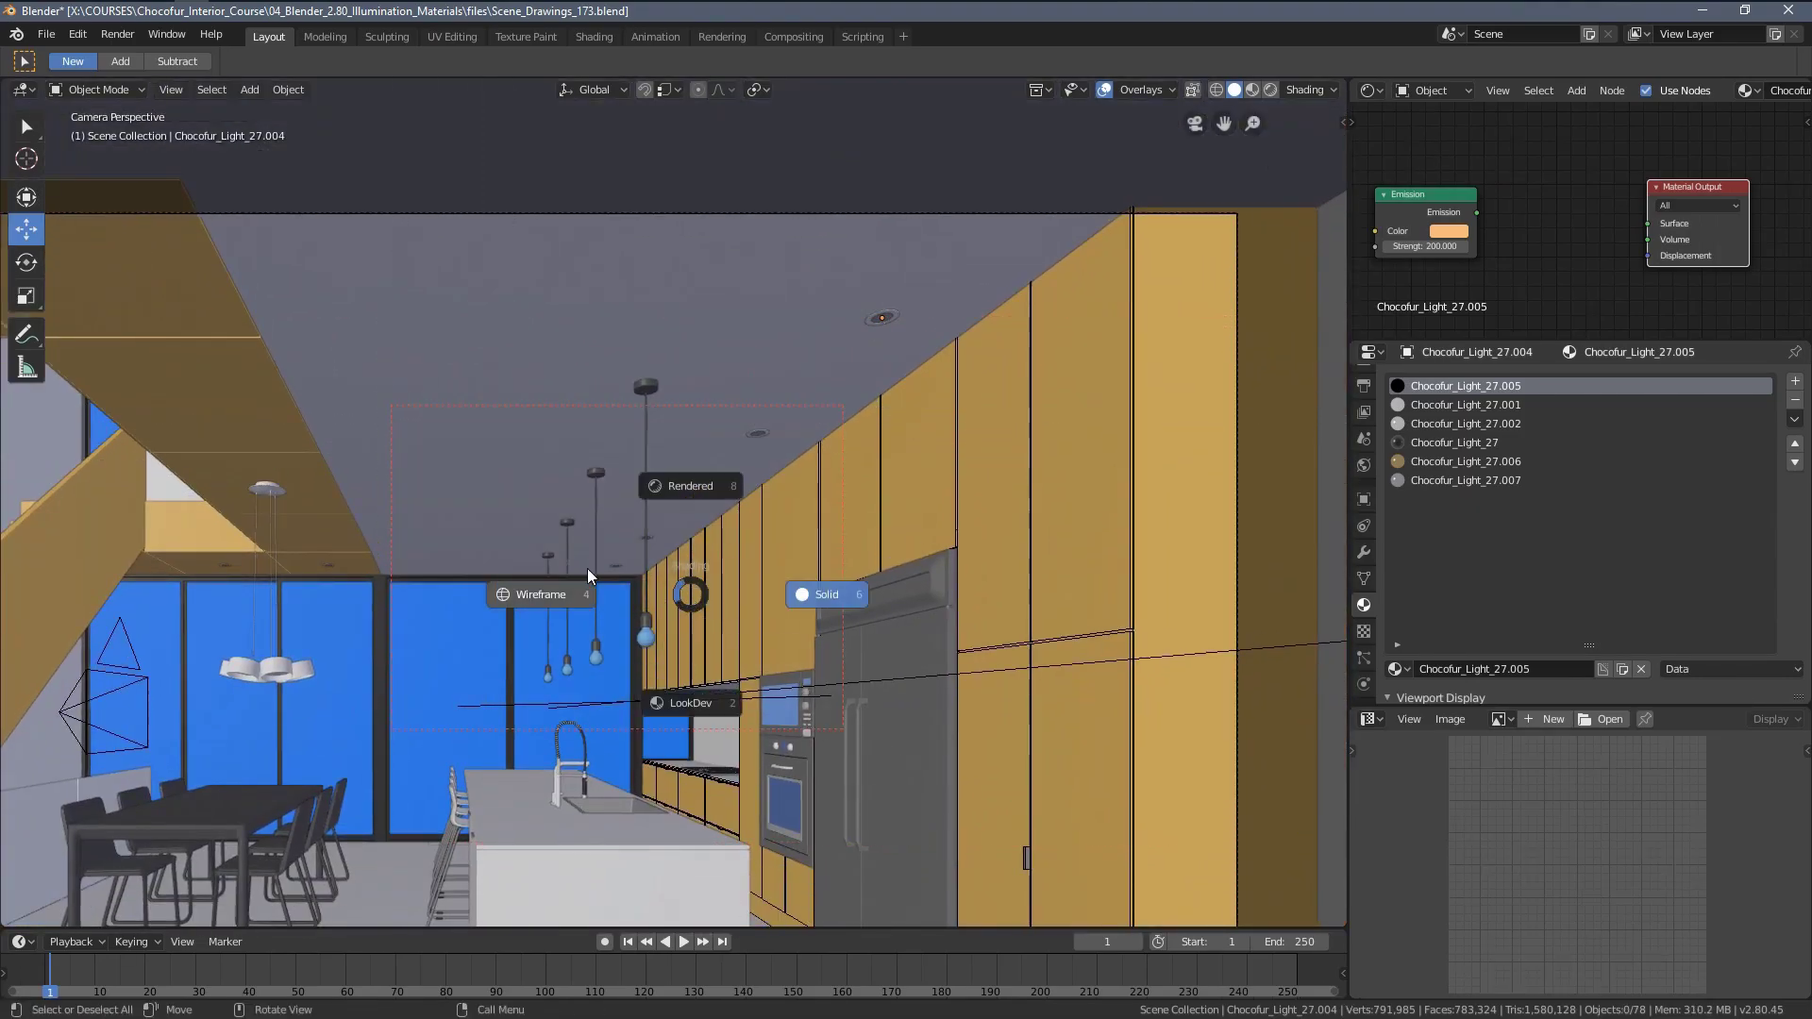
pyautogui.click(670, 509)
# Enlarge the render region to cover most of the room, from the staircase to the tall cabinets and down to the floor.
pyautogui.scroll(-3, 574, 586)
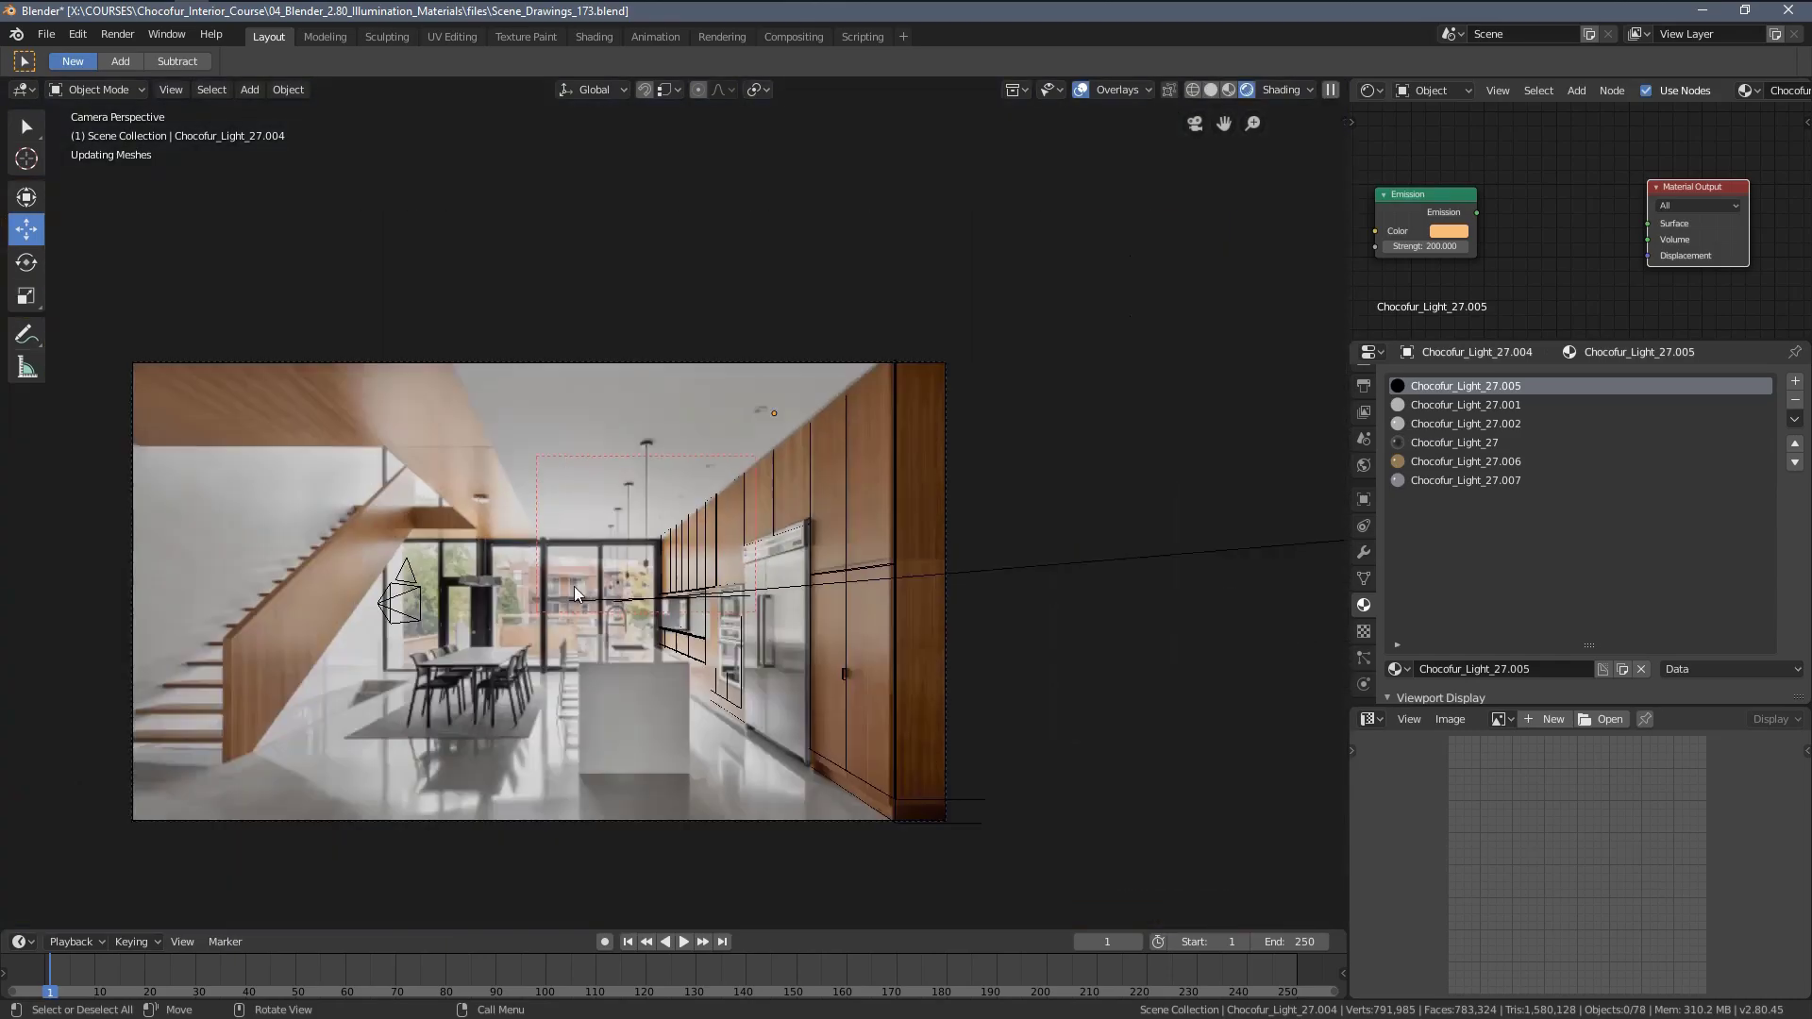
pyautogui.scroll(2, 659, 513)
pyautogui.moveTo(627, 534)
pyautogui.keyDown('shift'); pyautogui.mouseDown(button='middle')
pyautogui.moveTo(663, 475)
pyautogui.moveTo(671, 502)
pyautogui.mouseUp(button='middle'); pyautogui.keyUp('shift')
pyautogui.scroll(-2, 658, 514)
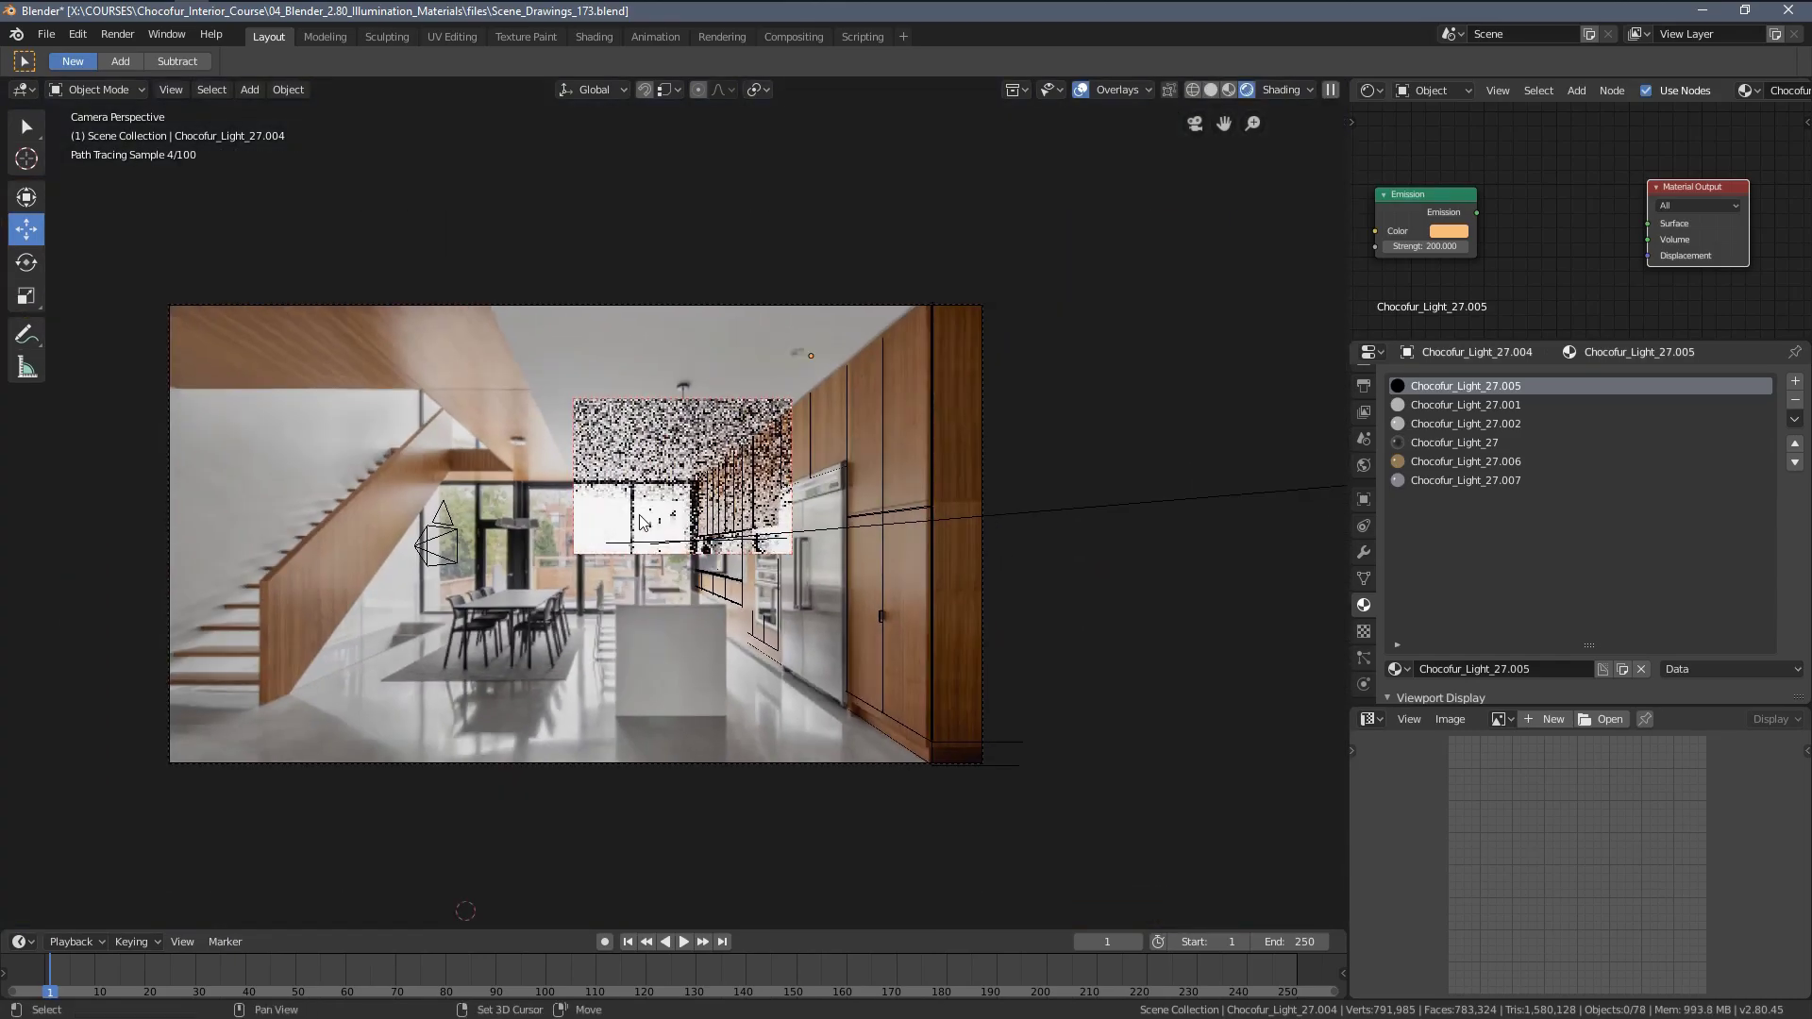
pyautogui.scroll(1, 673, 510)
pyautogui.hotkey('ctrl', 'b')
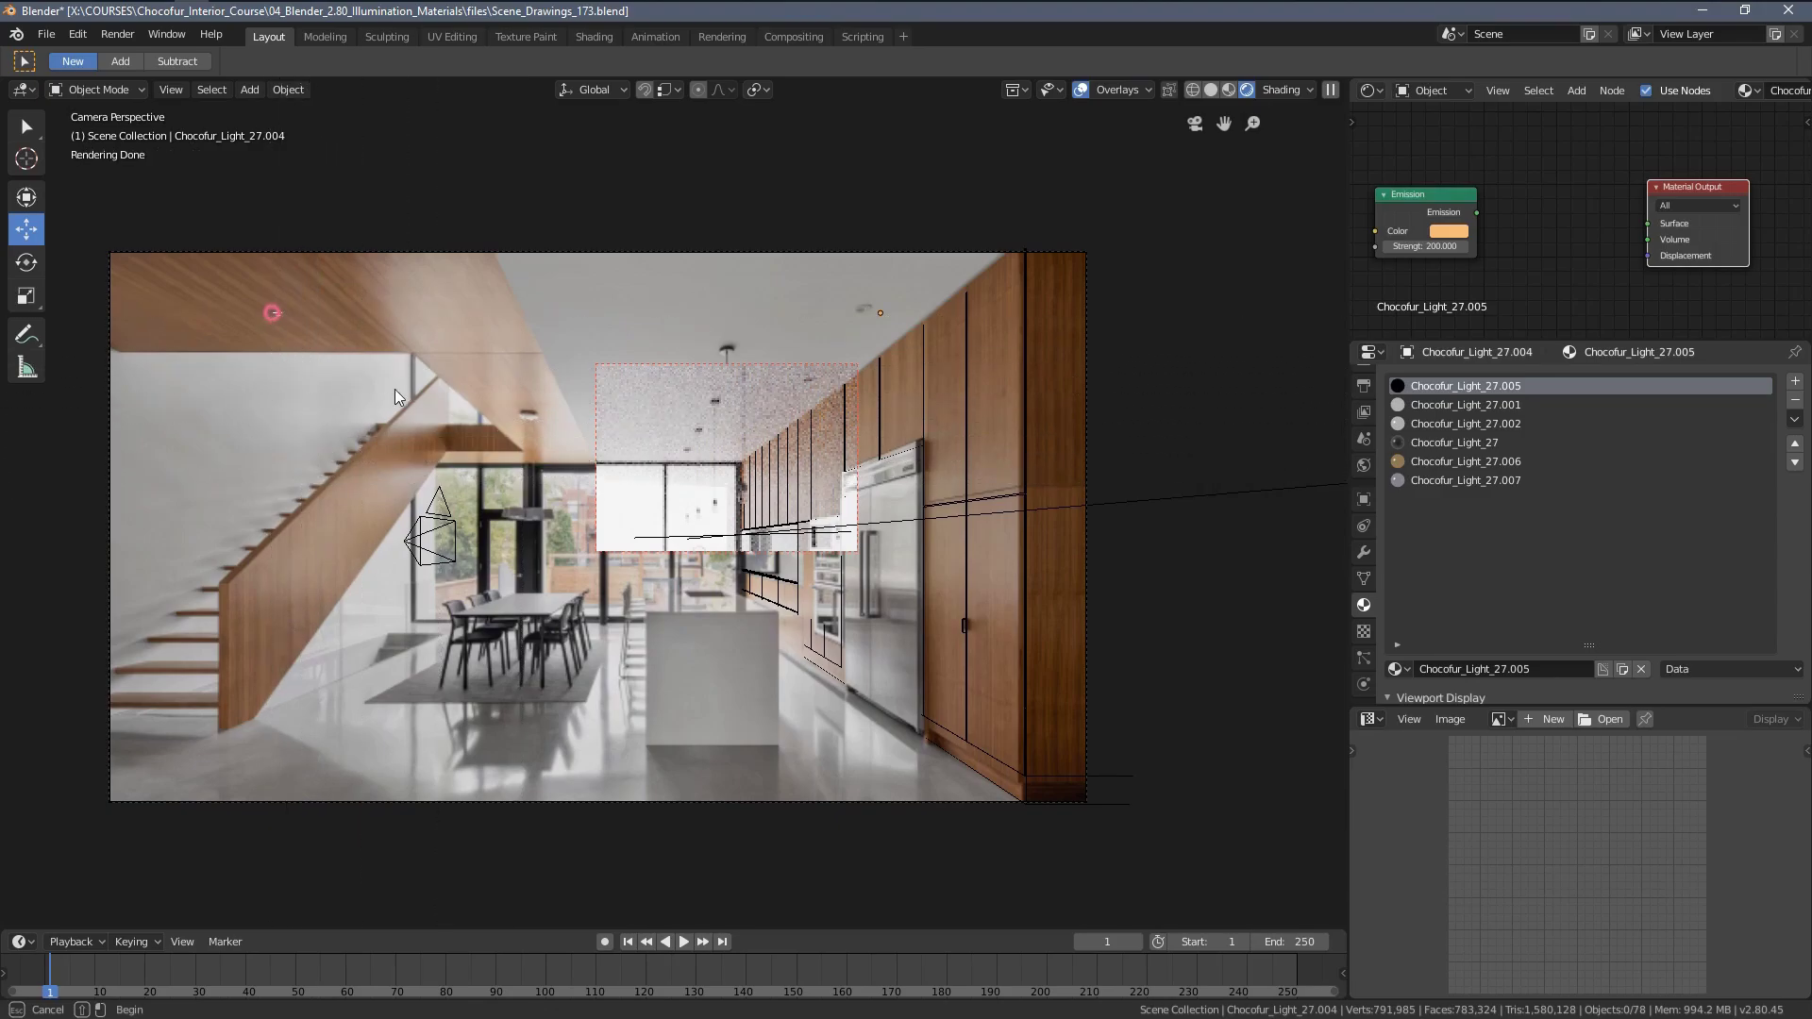
pyautogui.moveTo(274, 313)
pyautogui.mouseDown()
pyautogui.moveTo(948, 817)
pyautogui.moveTo(995, 819)
pyautogui.mouseUp()
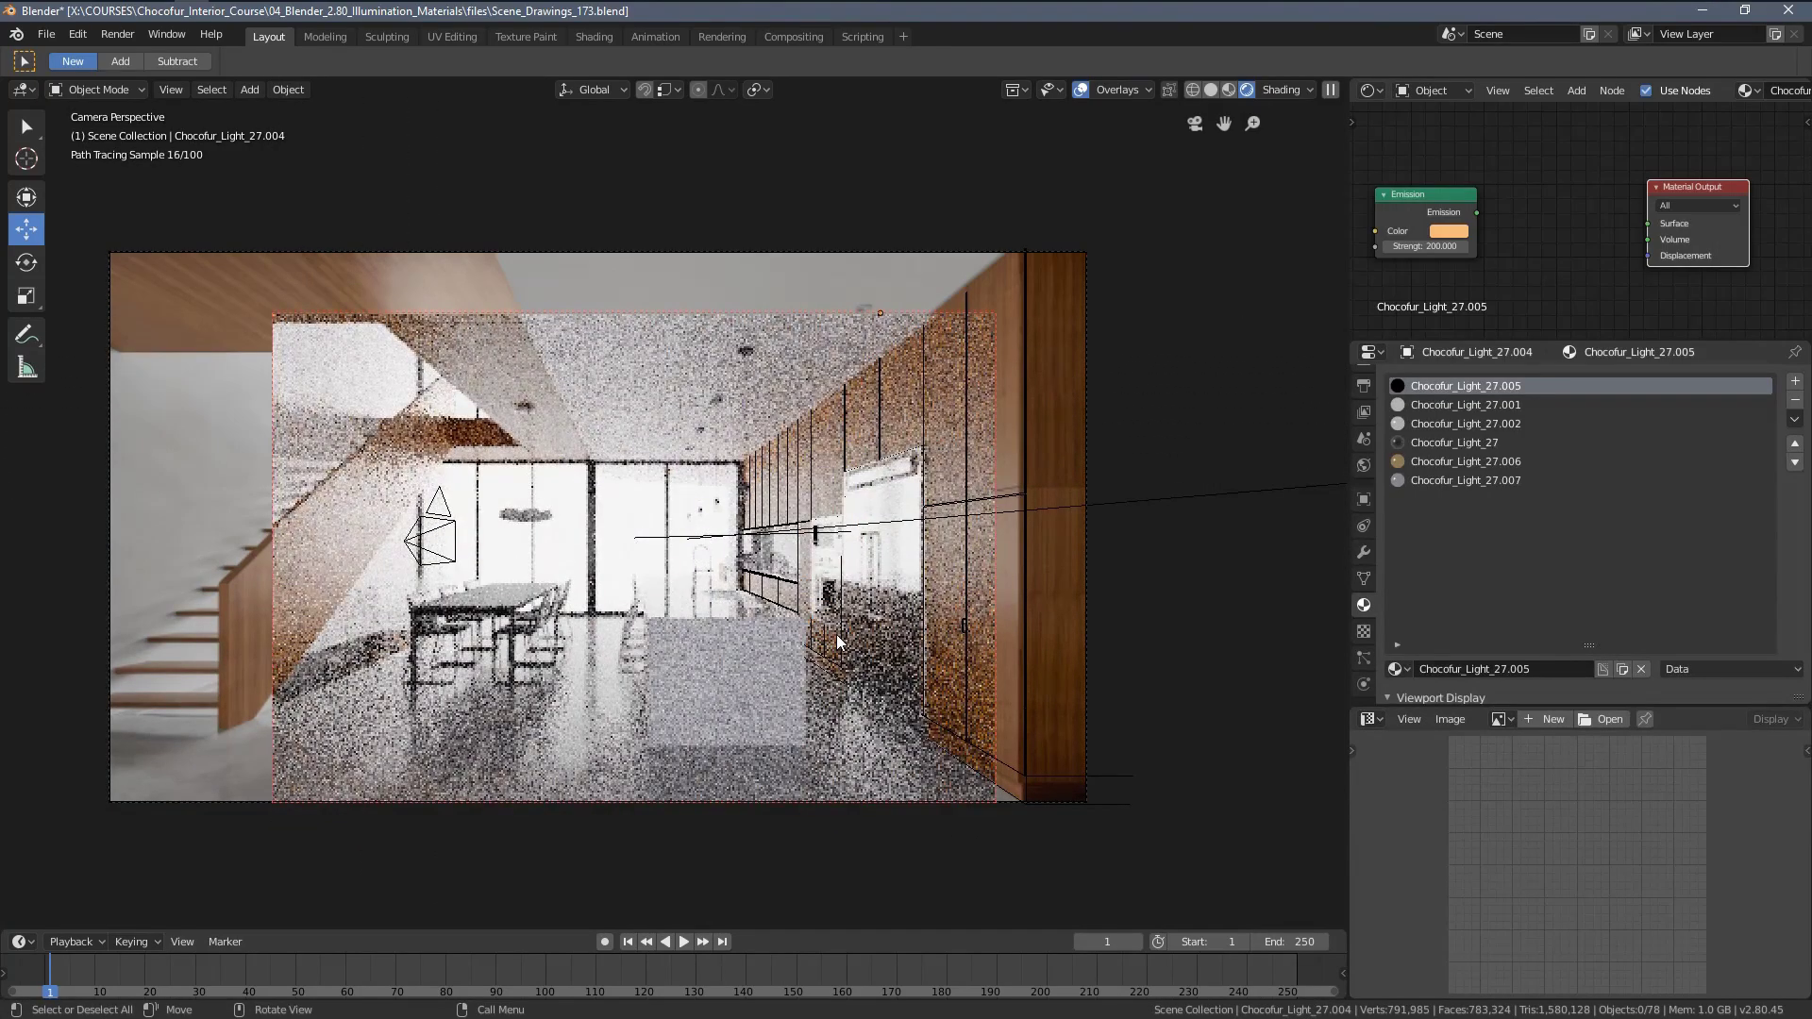
pyautogui.keyDown('shift'); pyautogui.moveTo(847, 447); pyautogui.dragTo(751, 525, button='middle'); pyautogui.keyUp('shift')
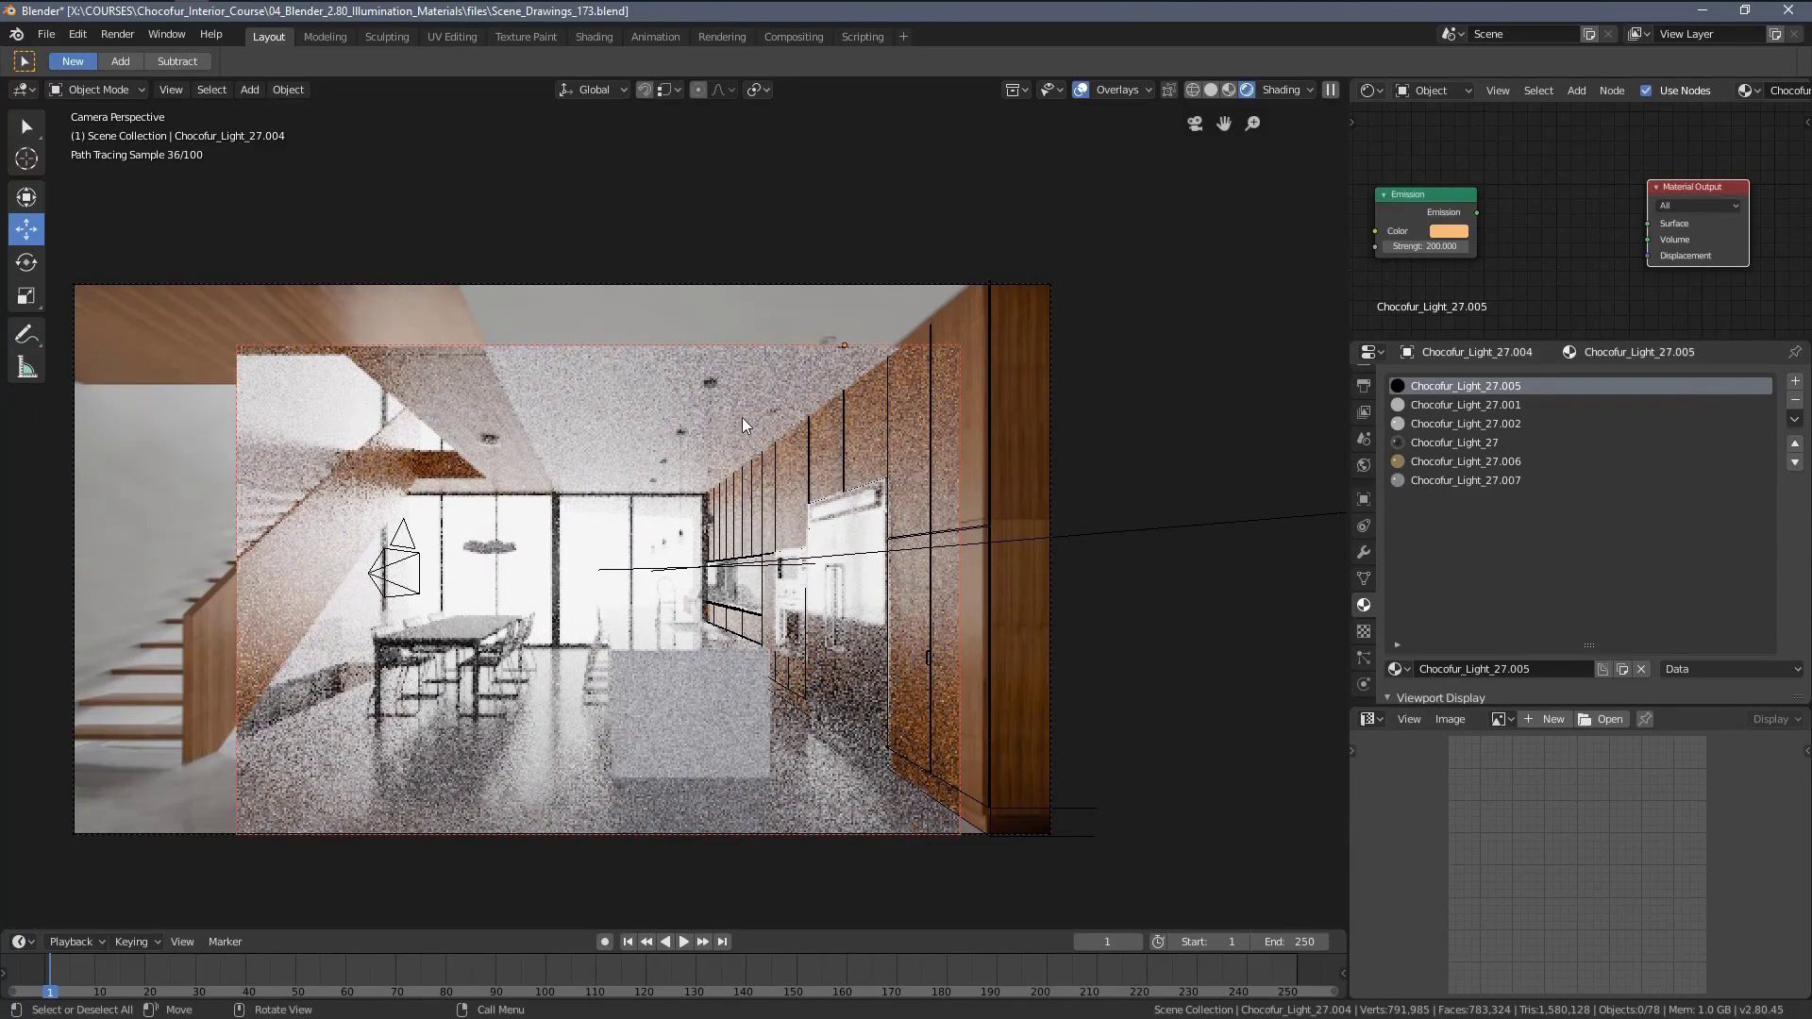
# Limit the render region to the rear ceiling above the island and the tops of the back windows, leaving nothing selected.
pyautogui.scroll(1, 742, 417)
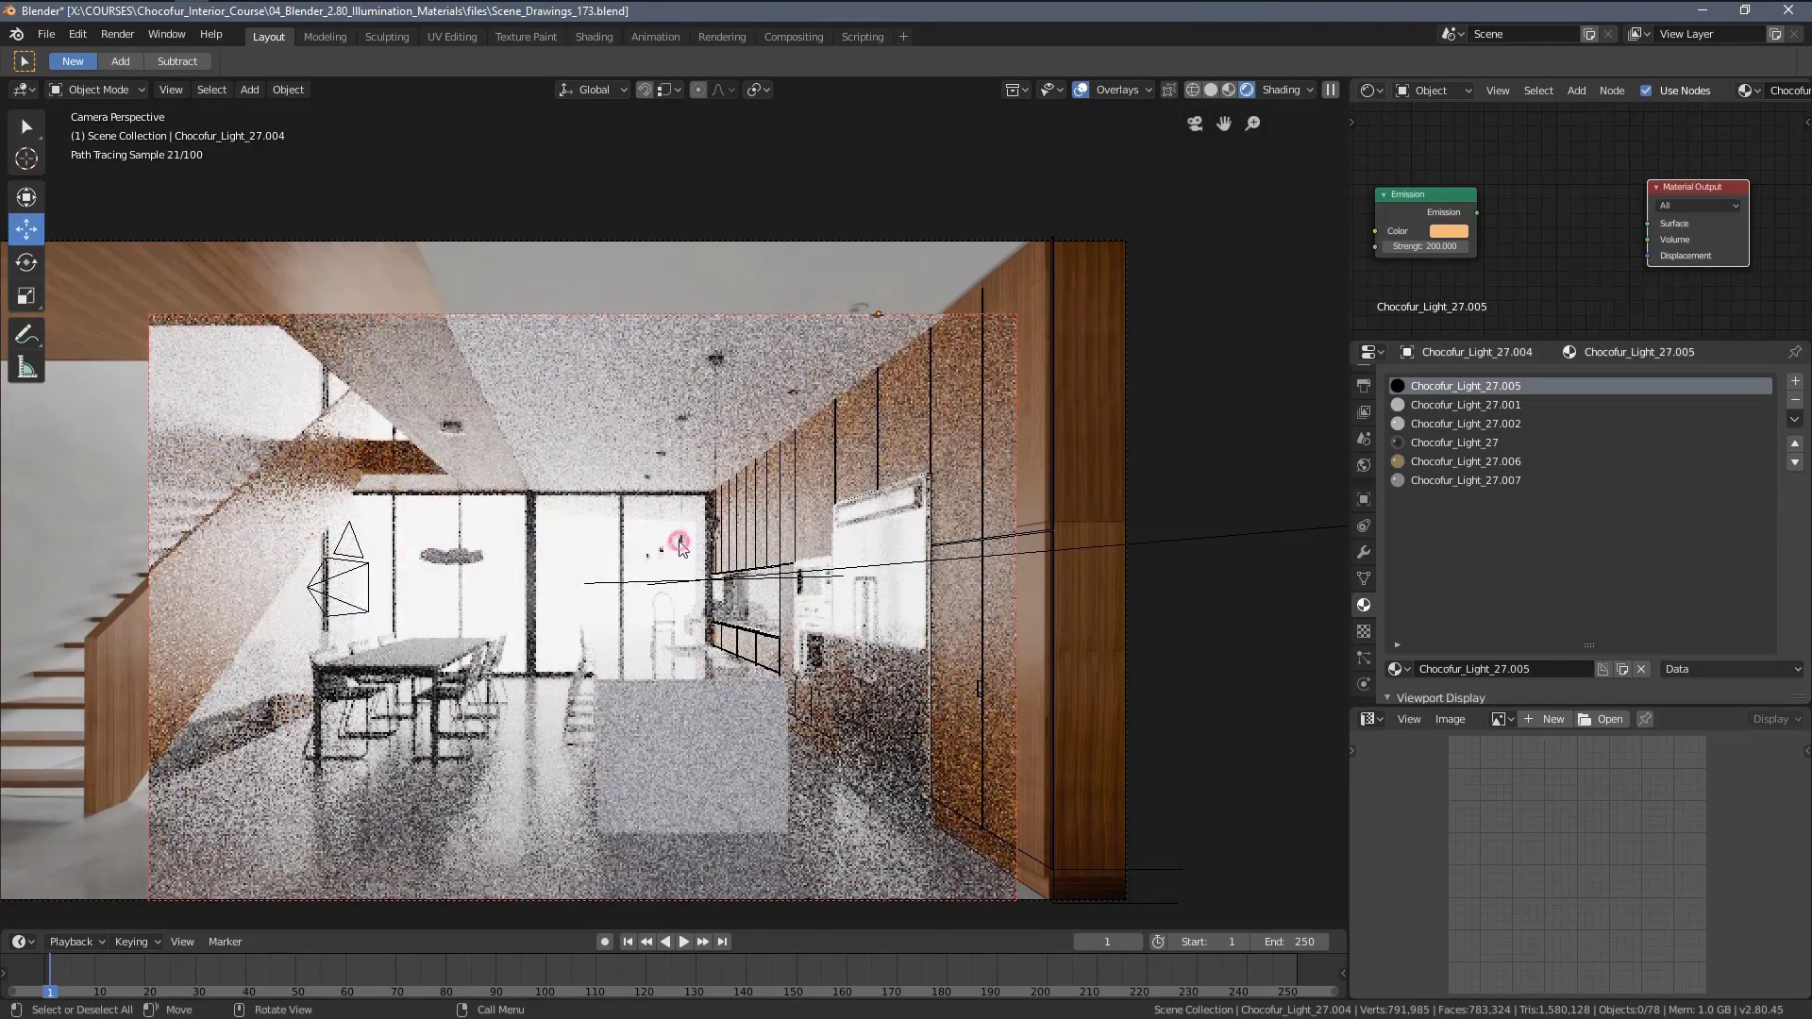
pyautogui.click(681, 548)
pyautogui.hotkey('ctrl', 'b')
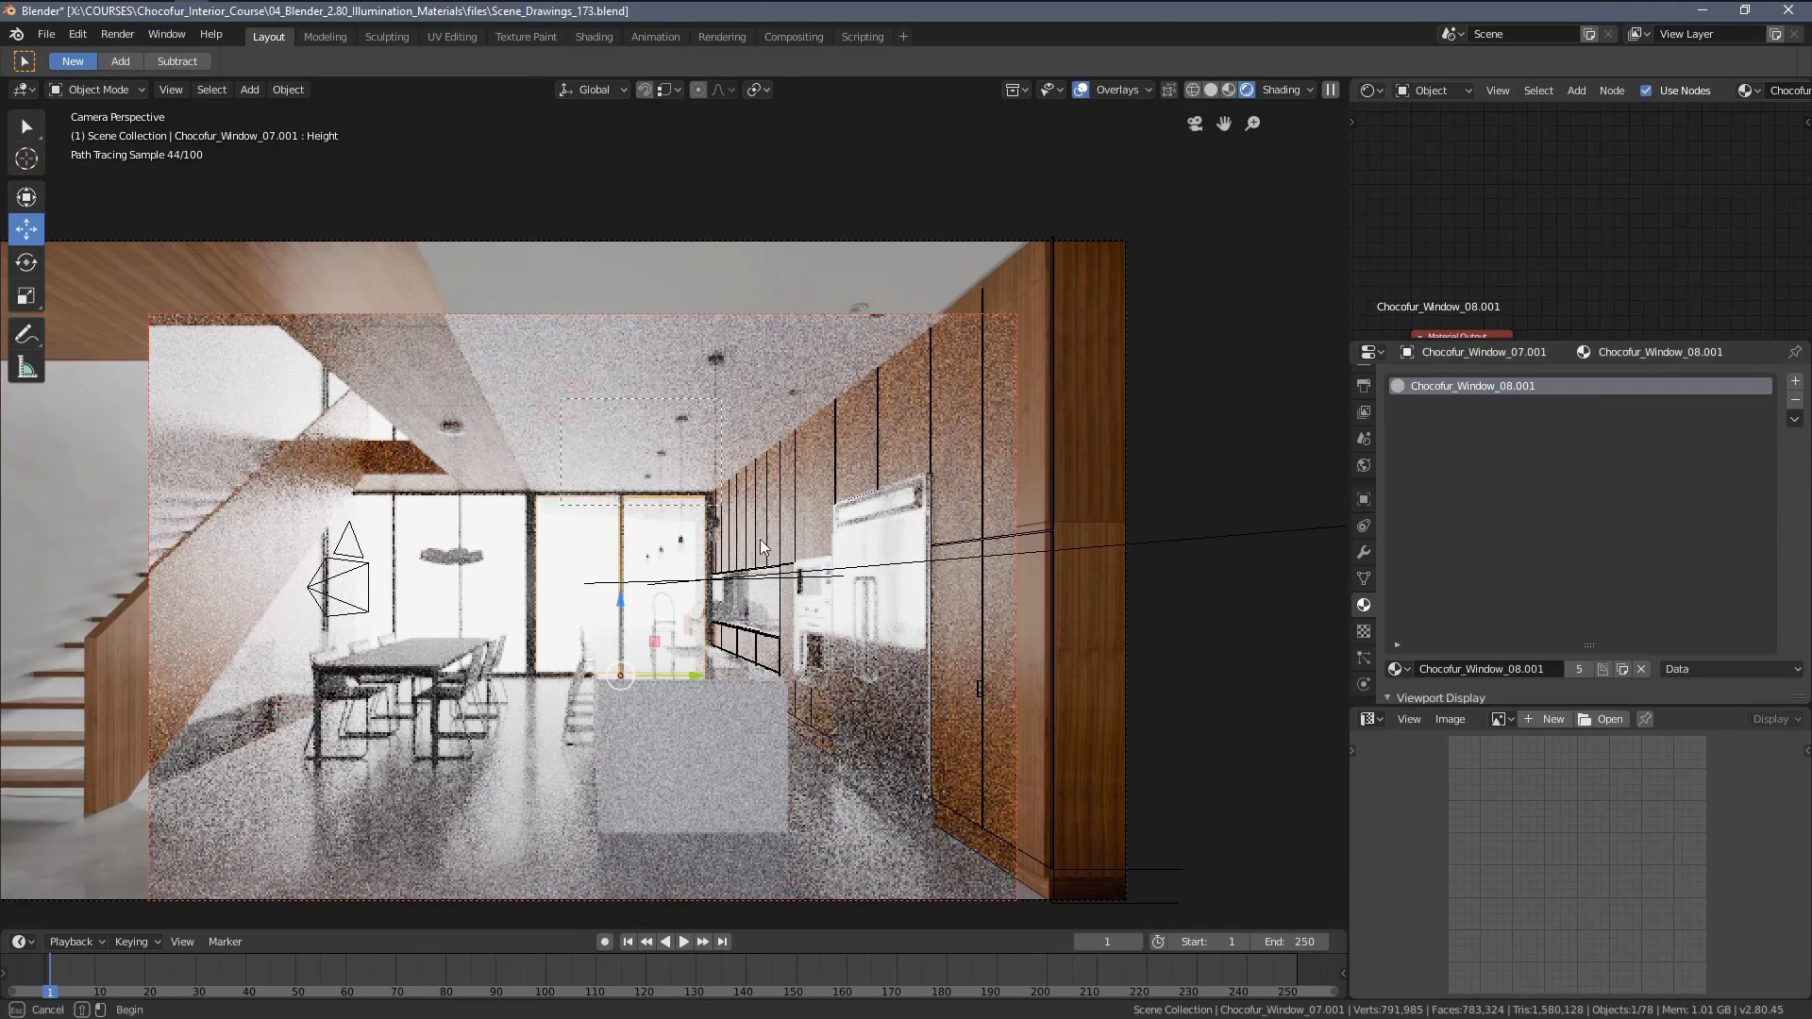
pyautogui.moveTo(760, 540); pyautogui.dragTo(770, 553)
pyautogui.scroll(4, 746, 491)
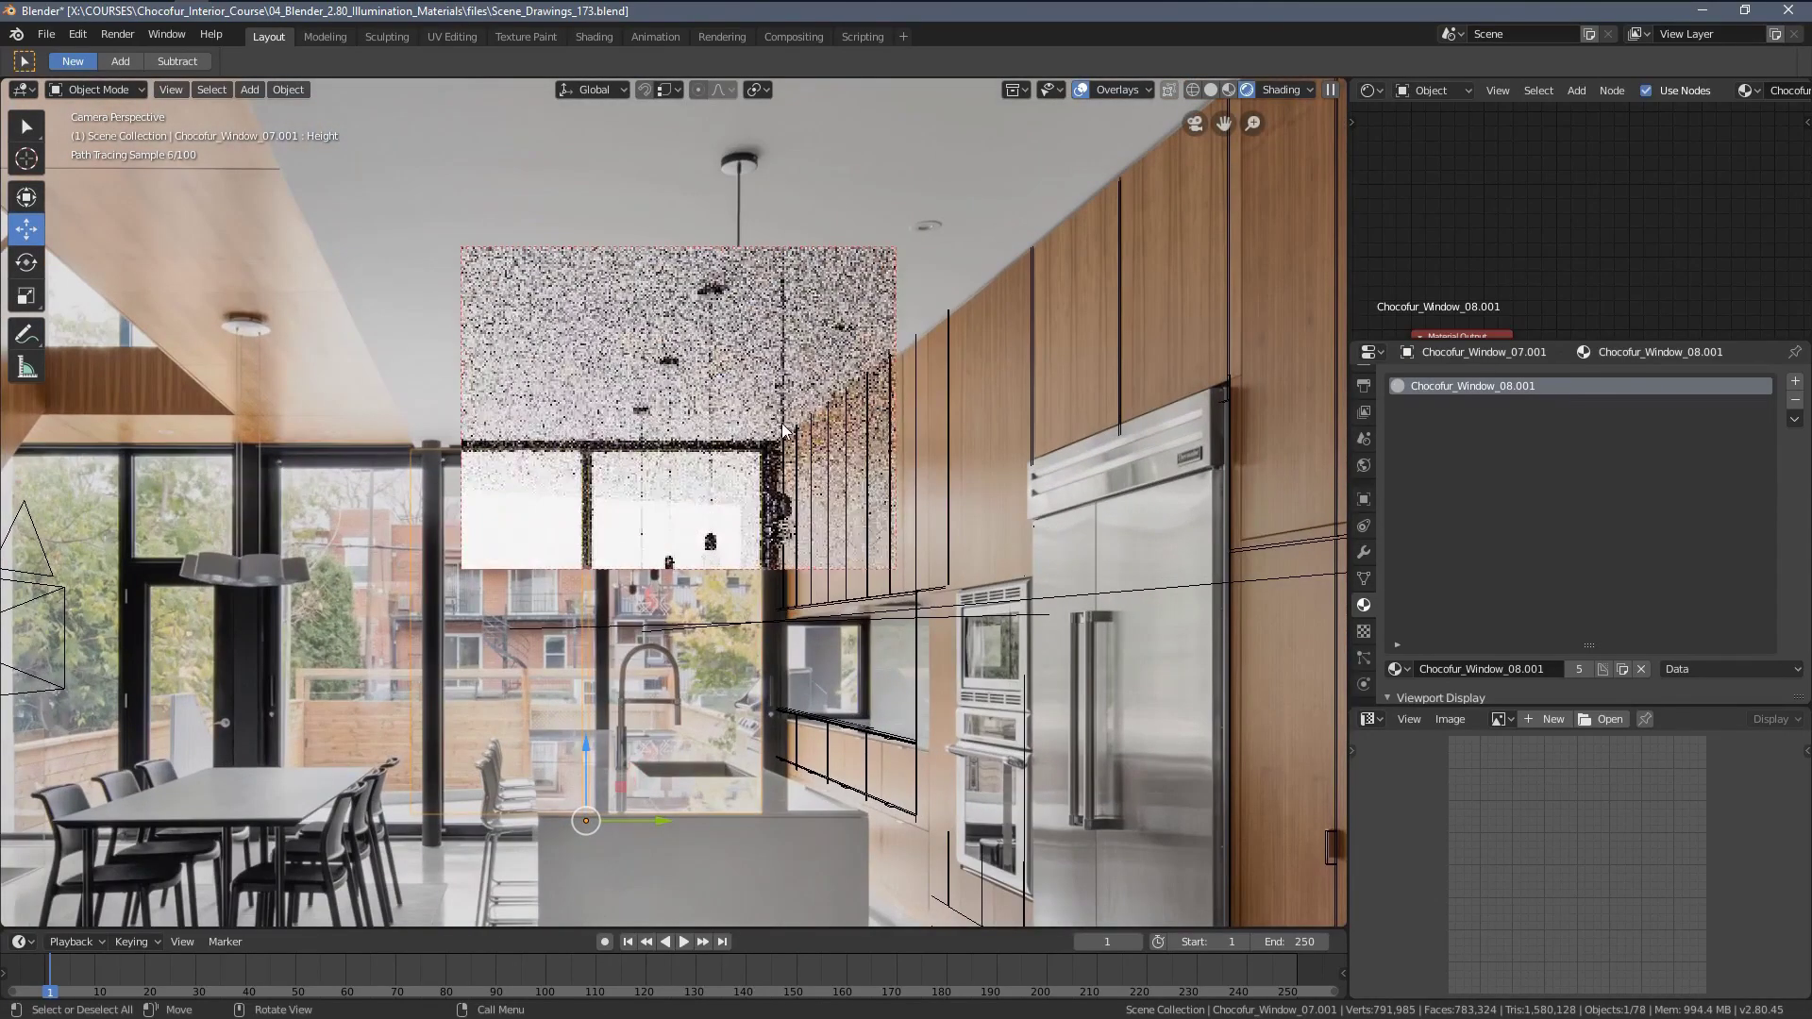
pyautogui.press('a')
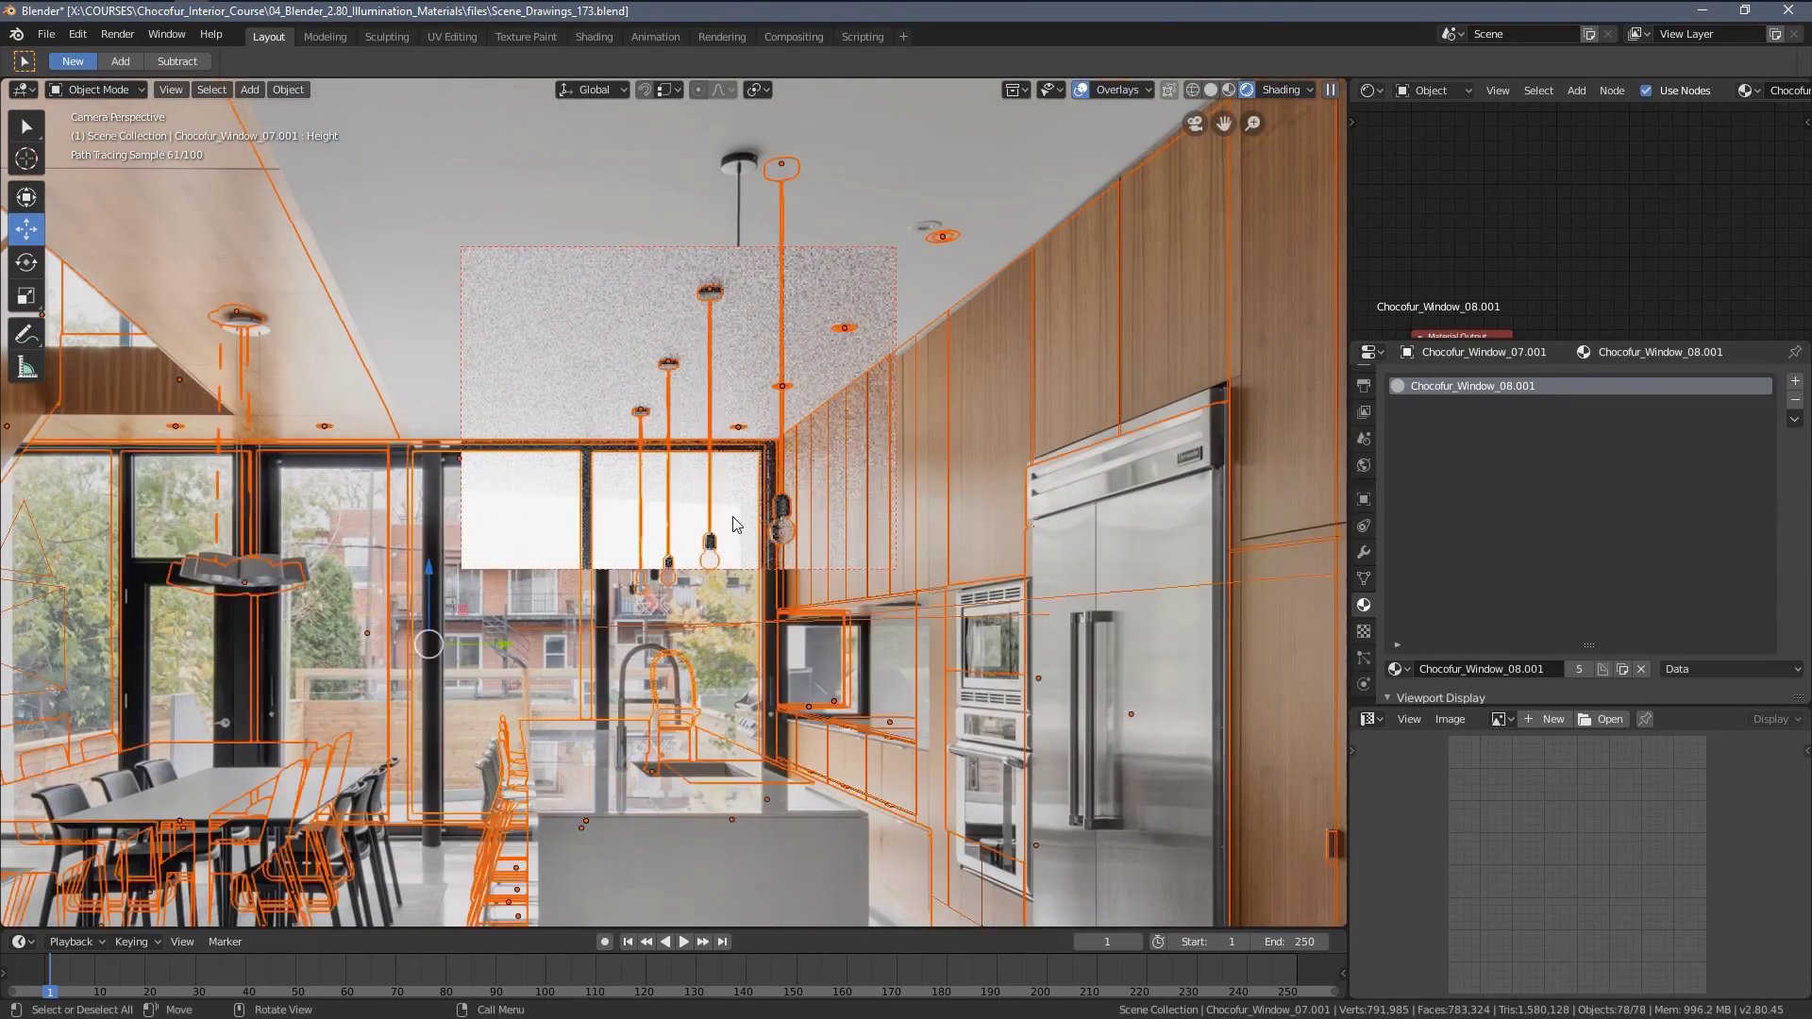
pyautogui.hotkey('alt', 'a')
pyautogui.scroll(-3, 715, 426)
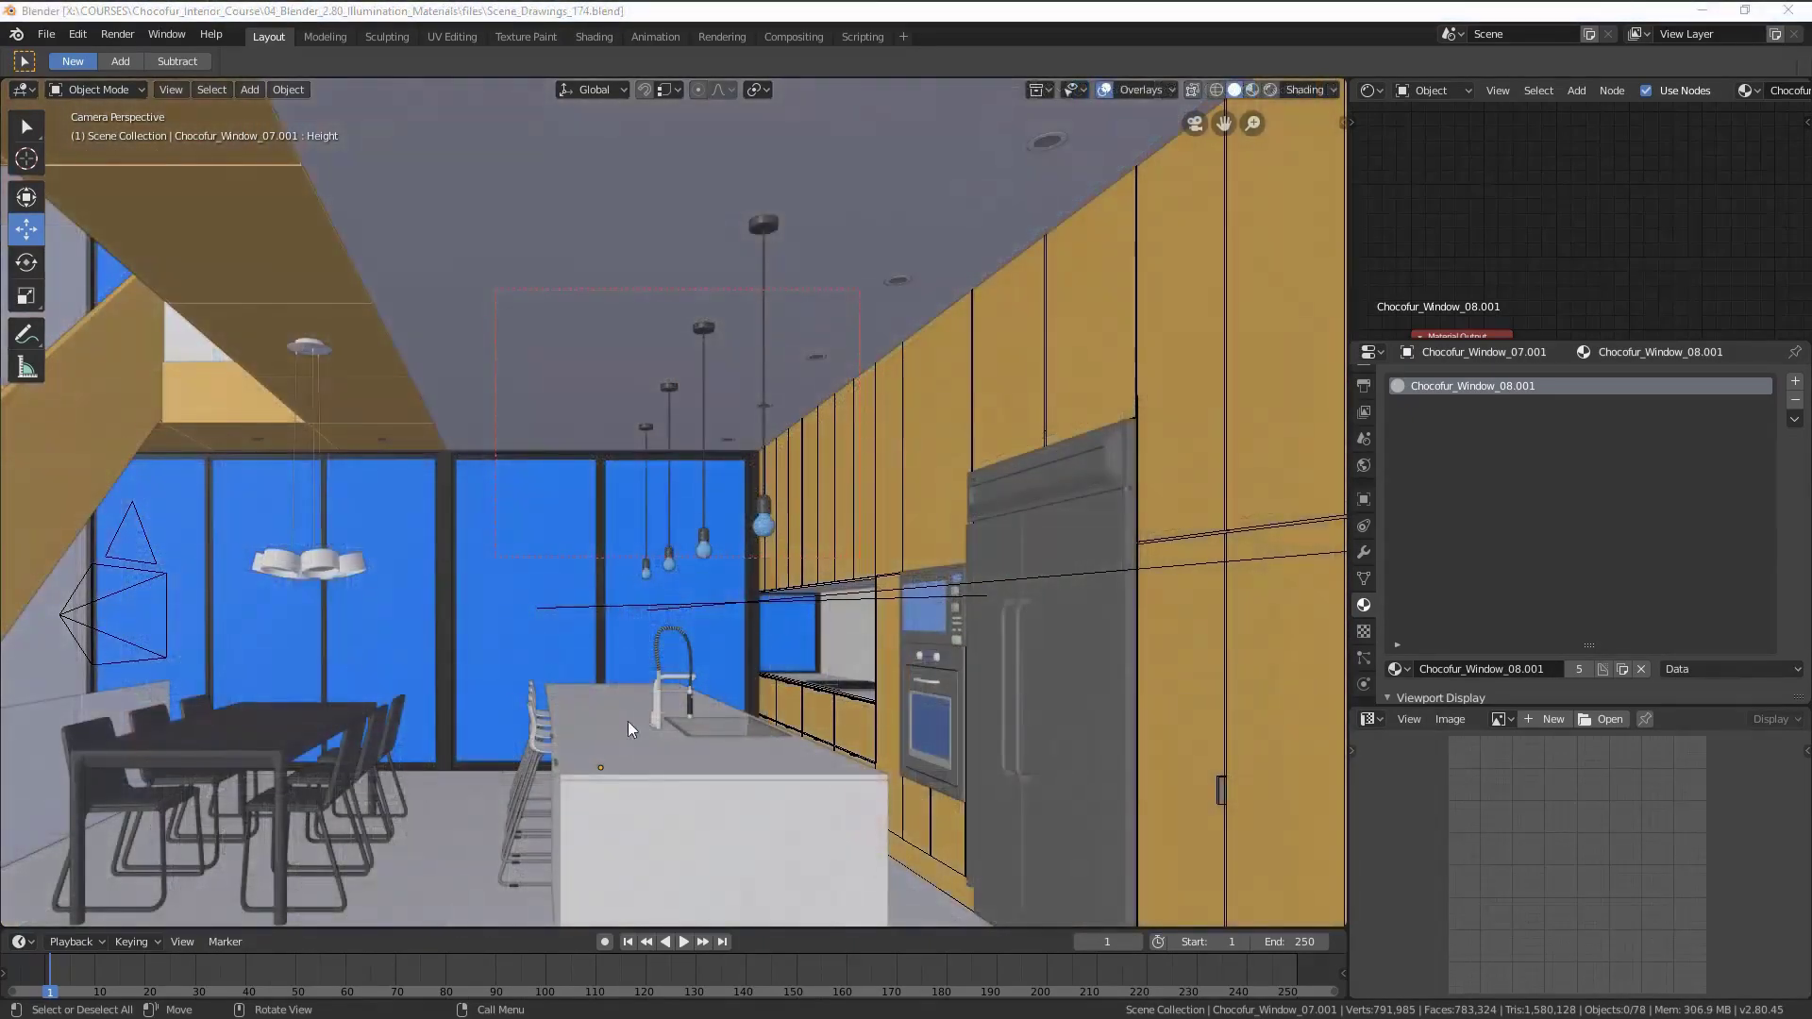
# Select the nearest pendant light above the island and snap the 3D cursor to it.
pyautogui.click(1642, 861)
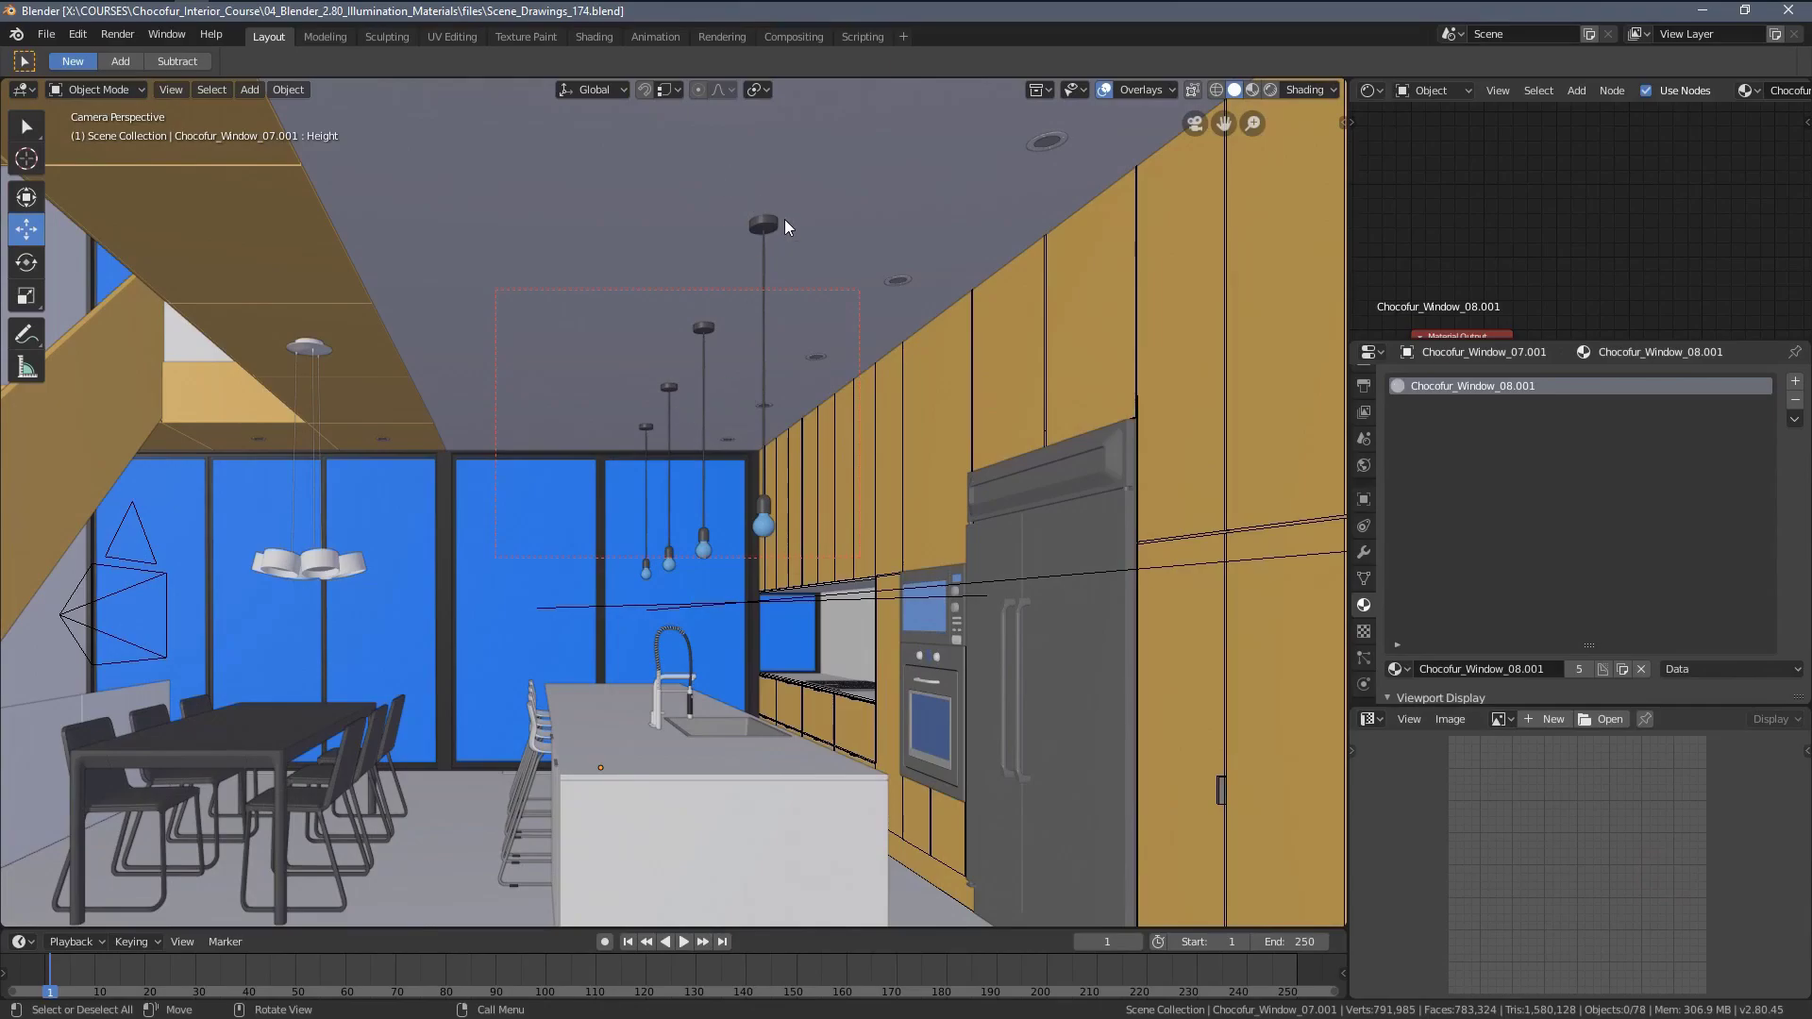
pyautogui.scroll(2, 781, 249)
pyautogui.click(827, 168)
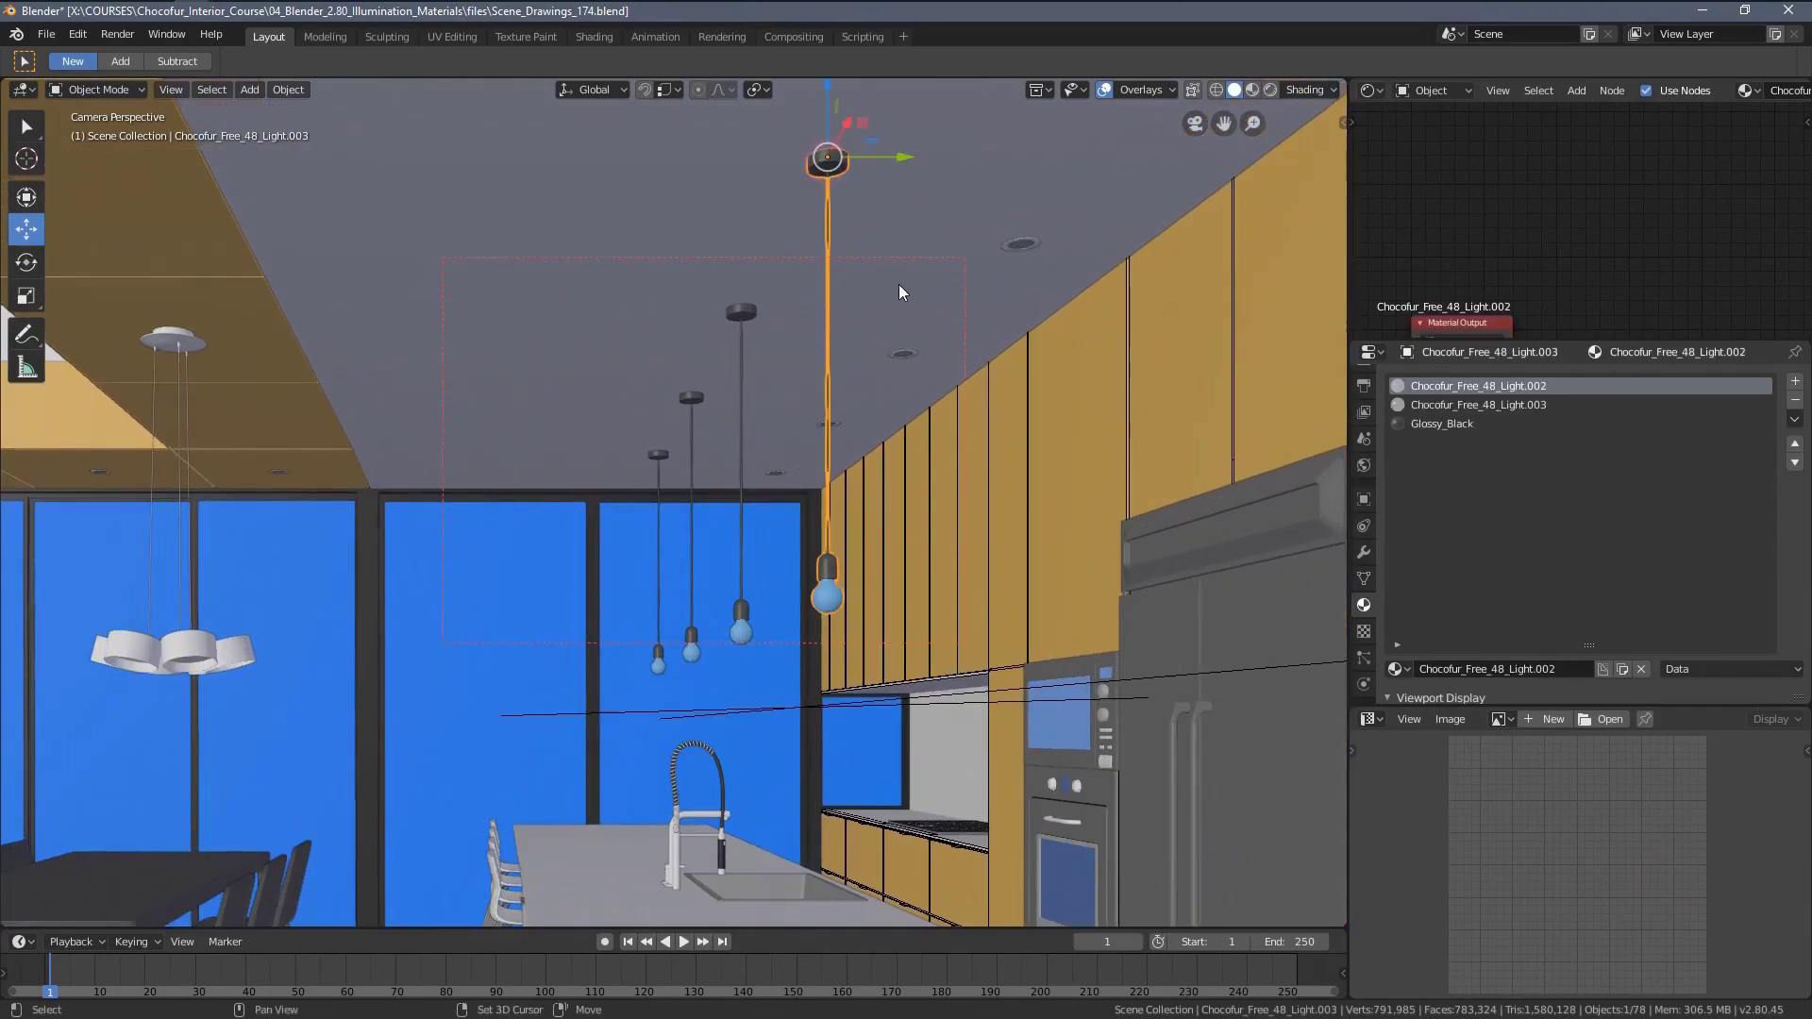
pyautogui.scroll(3, 851, 357)
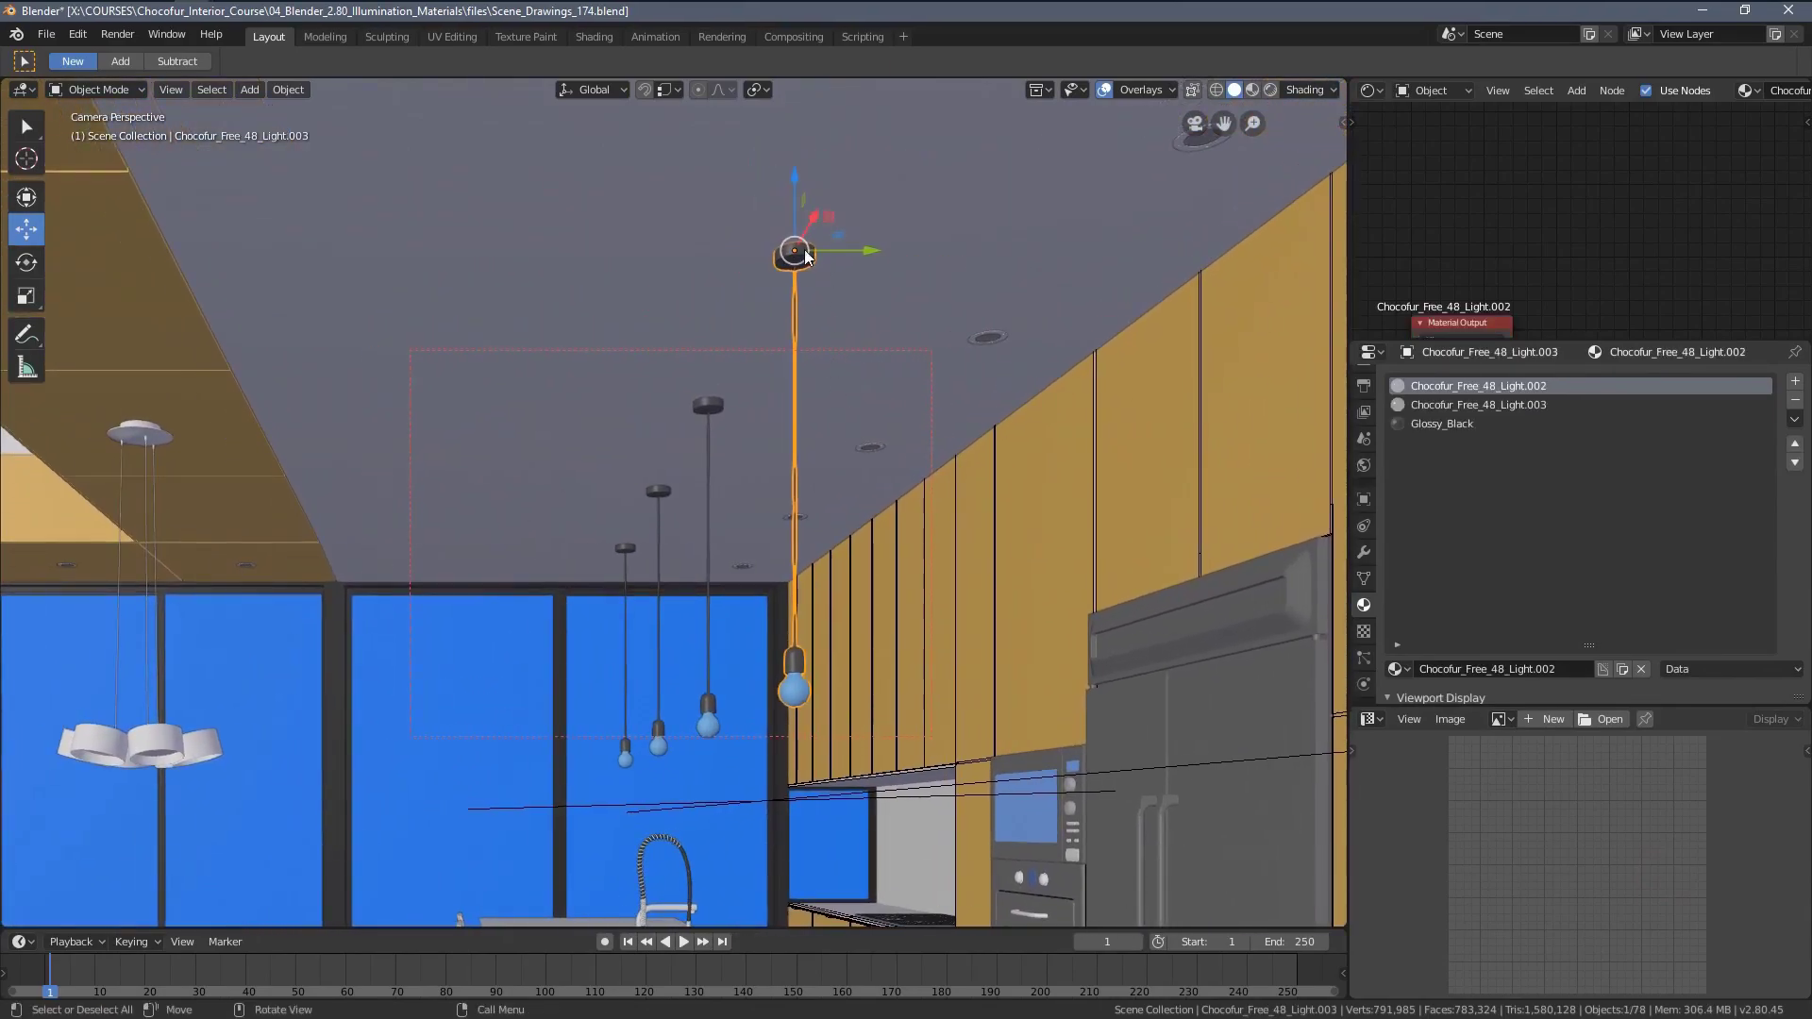
pyautogui.hotkey('shift', 's')
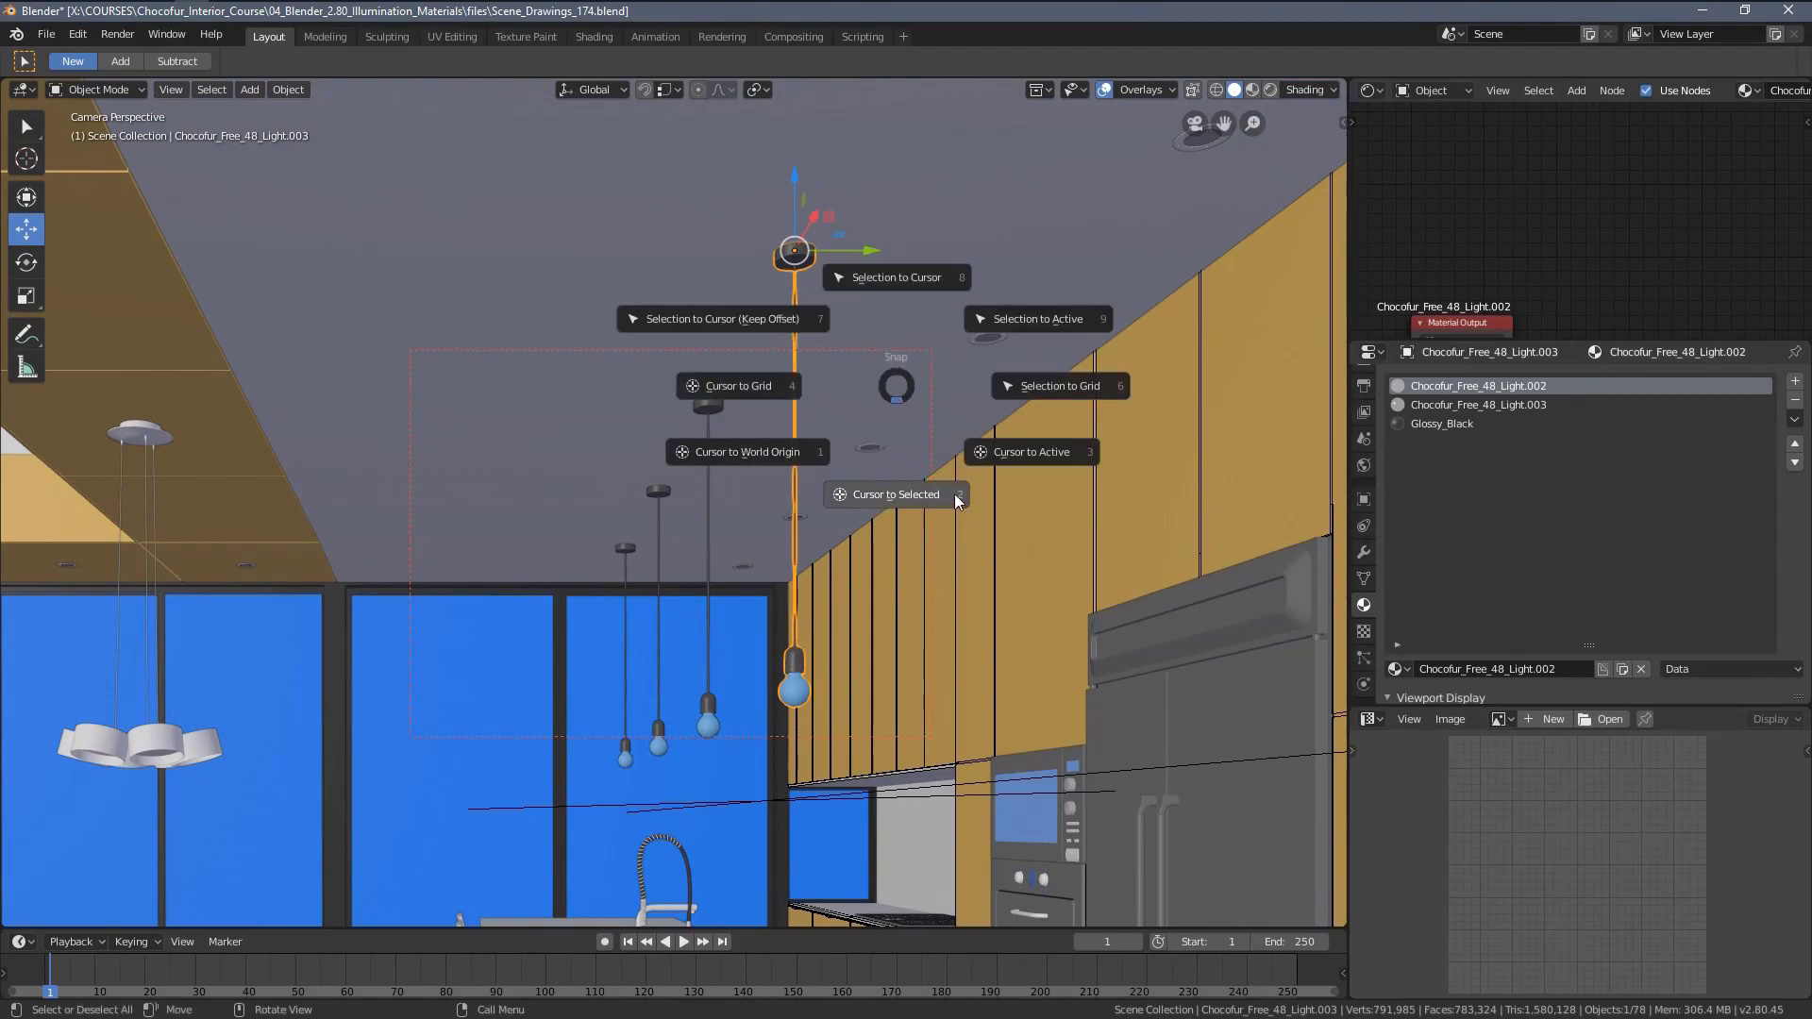
pyautogui.click(891, 494)
# Edit the pendant light's mesh in wireframe, revealing all its hidden geometry and switching to vertex selection.
pyautogui.scroll(4, 858, 286)
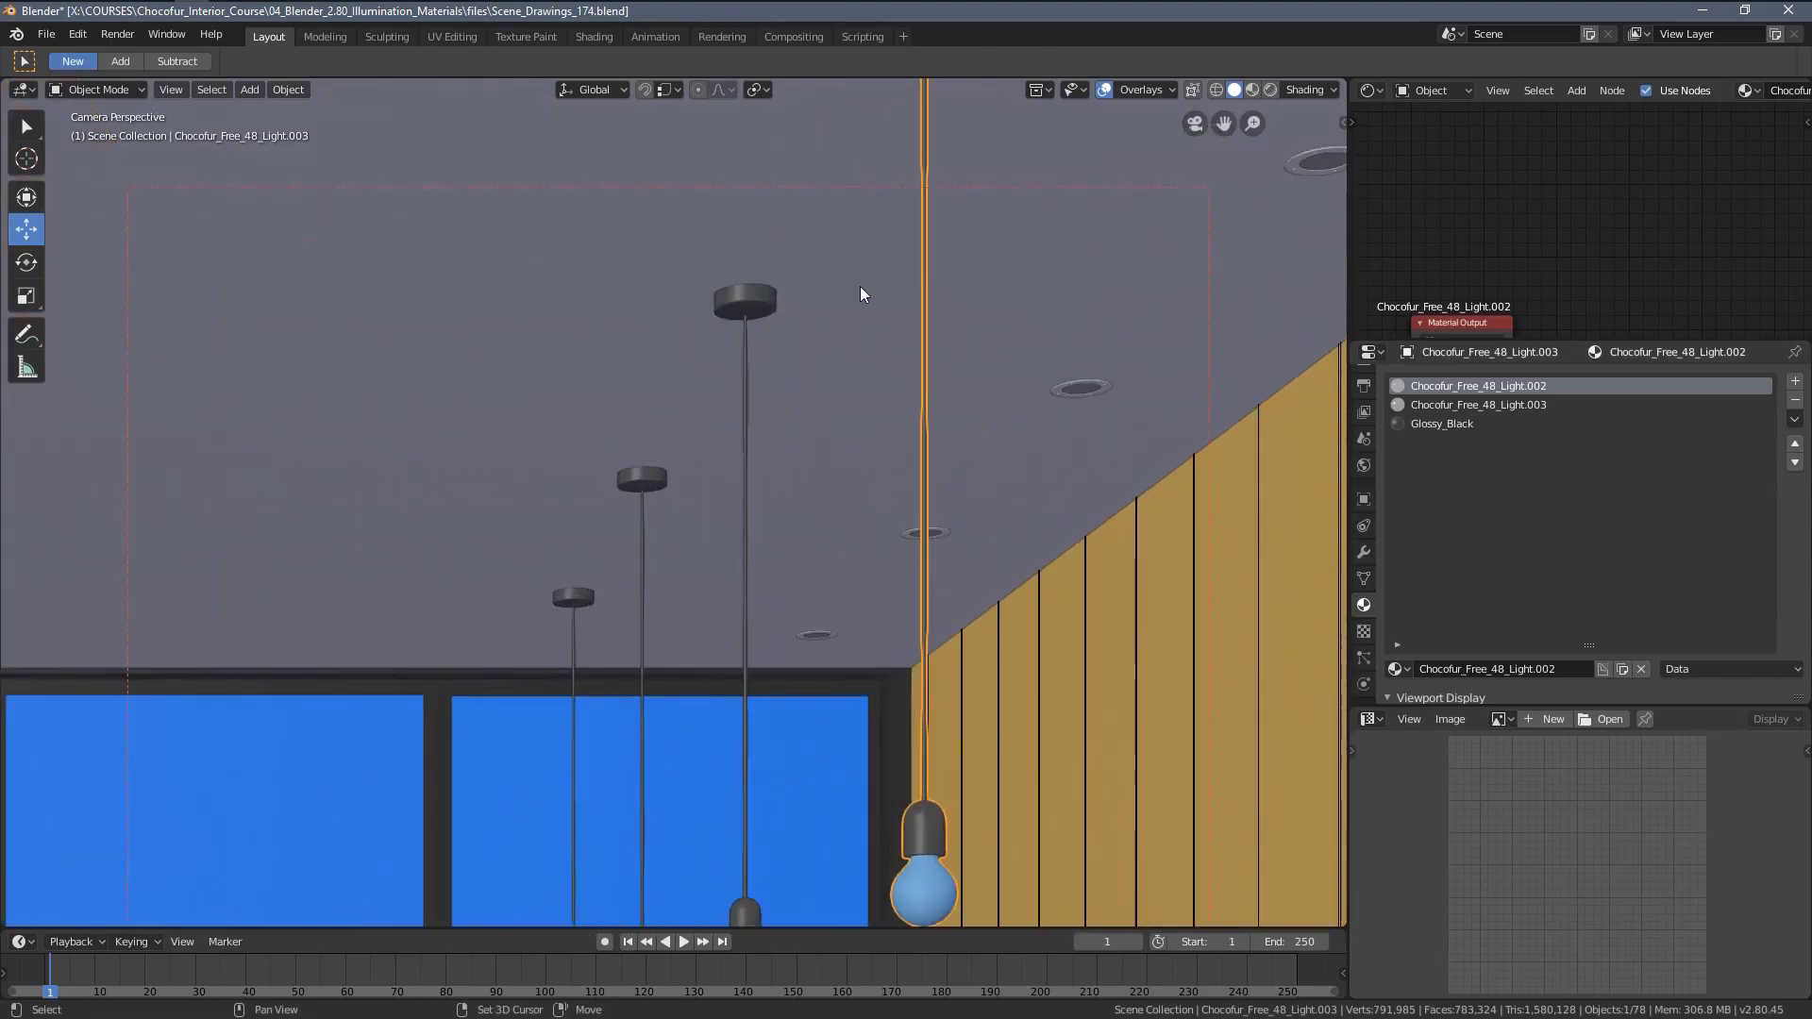
pyautogui.scroll(-4, 872, 406)
pyautogui.press('Tab')
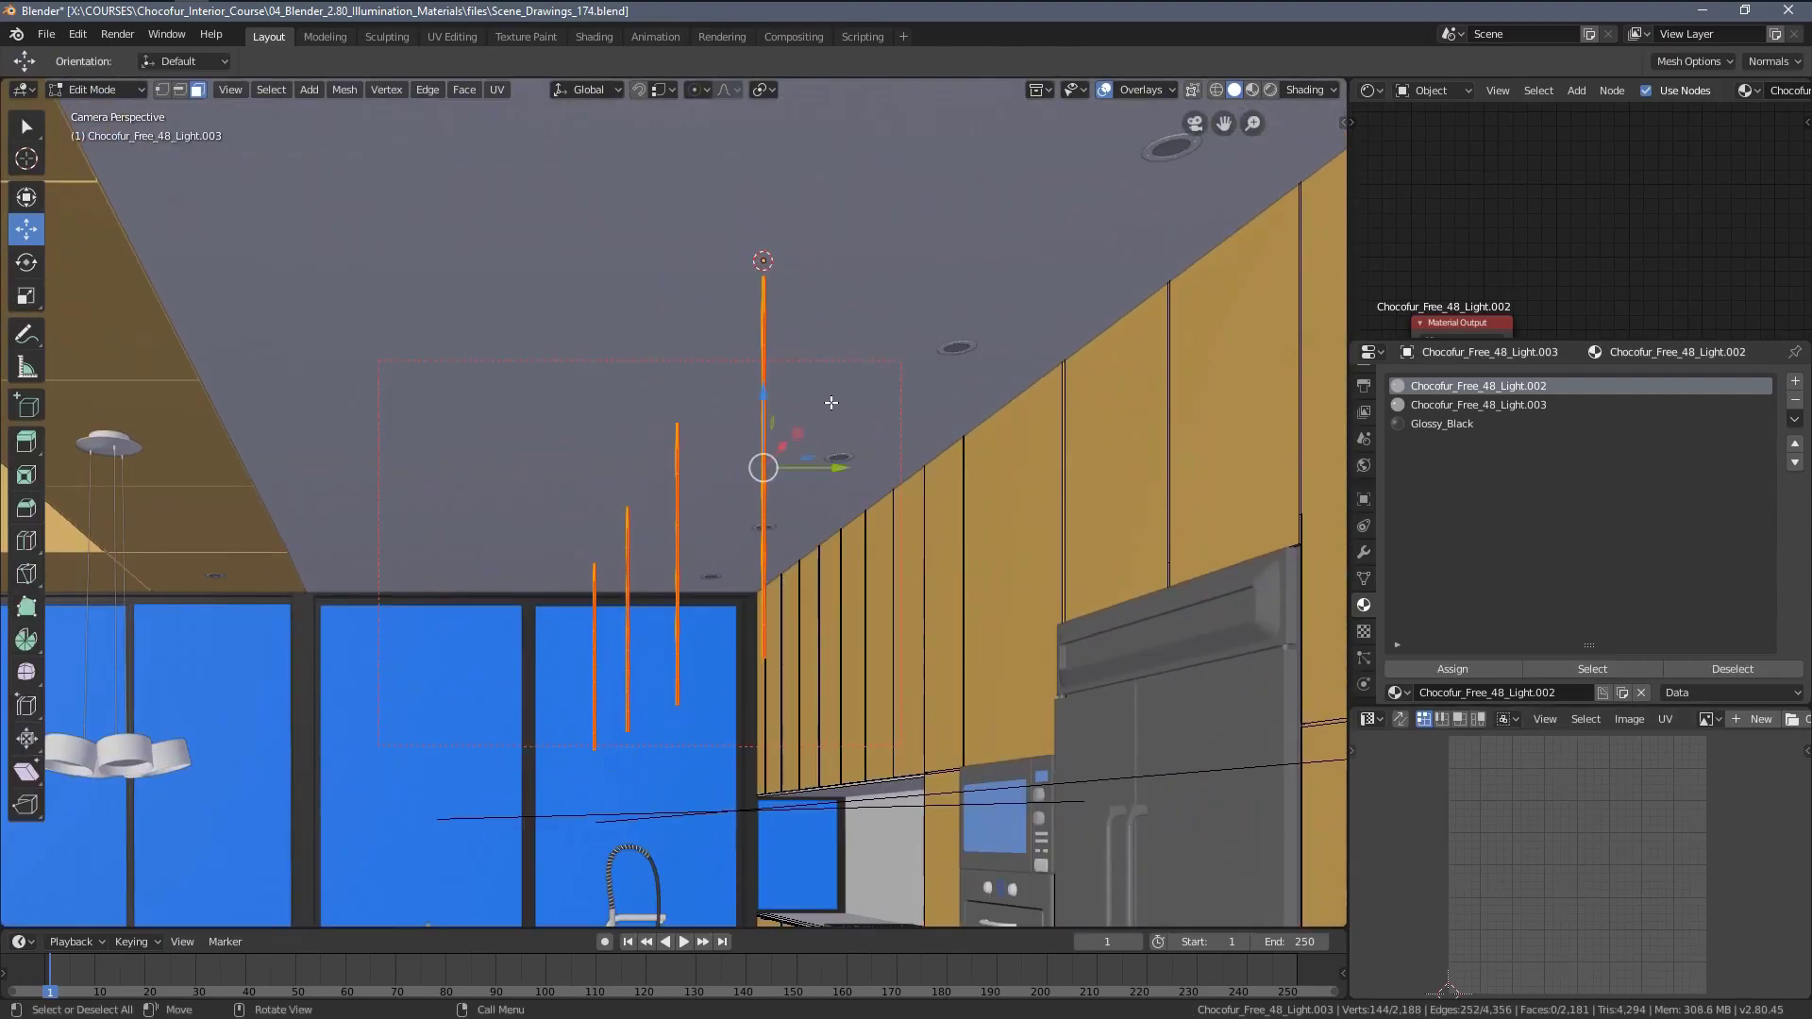
pyautogui.press('z')
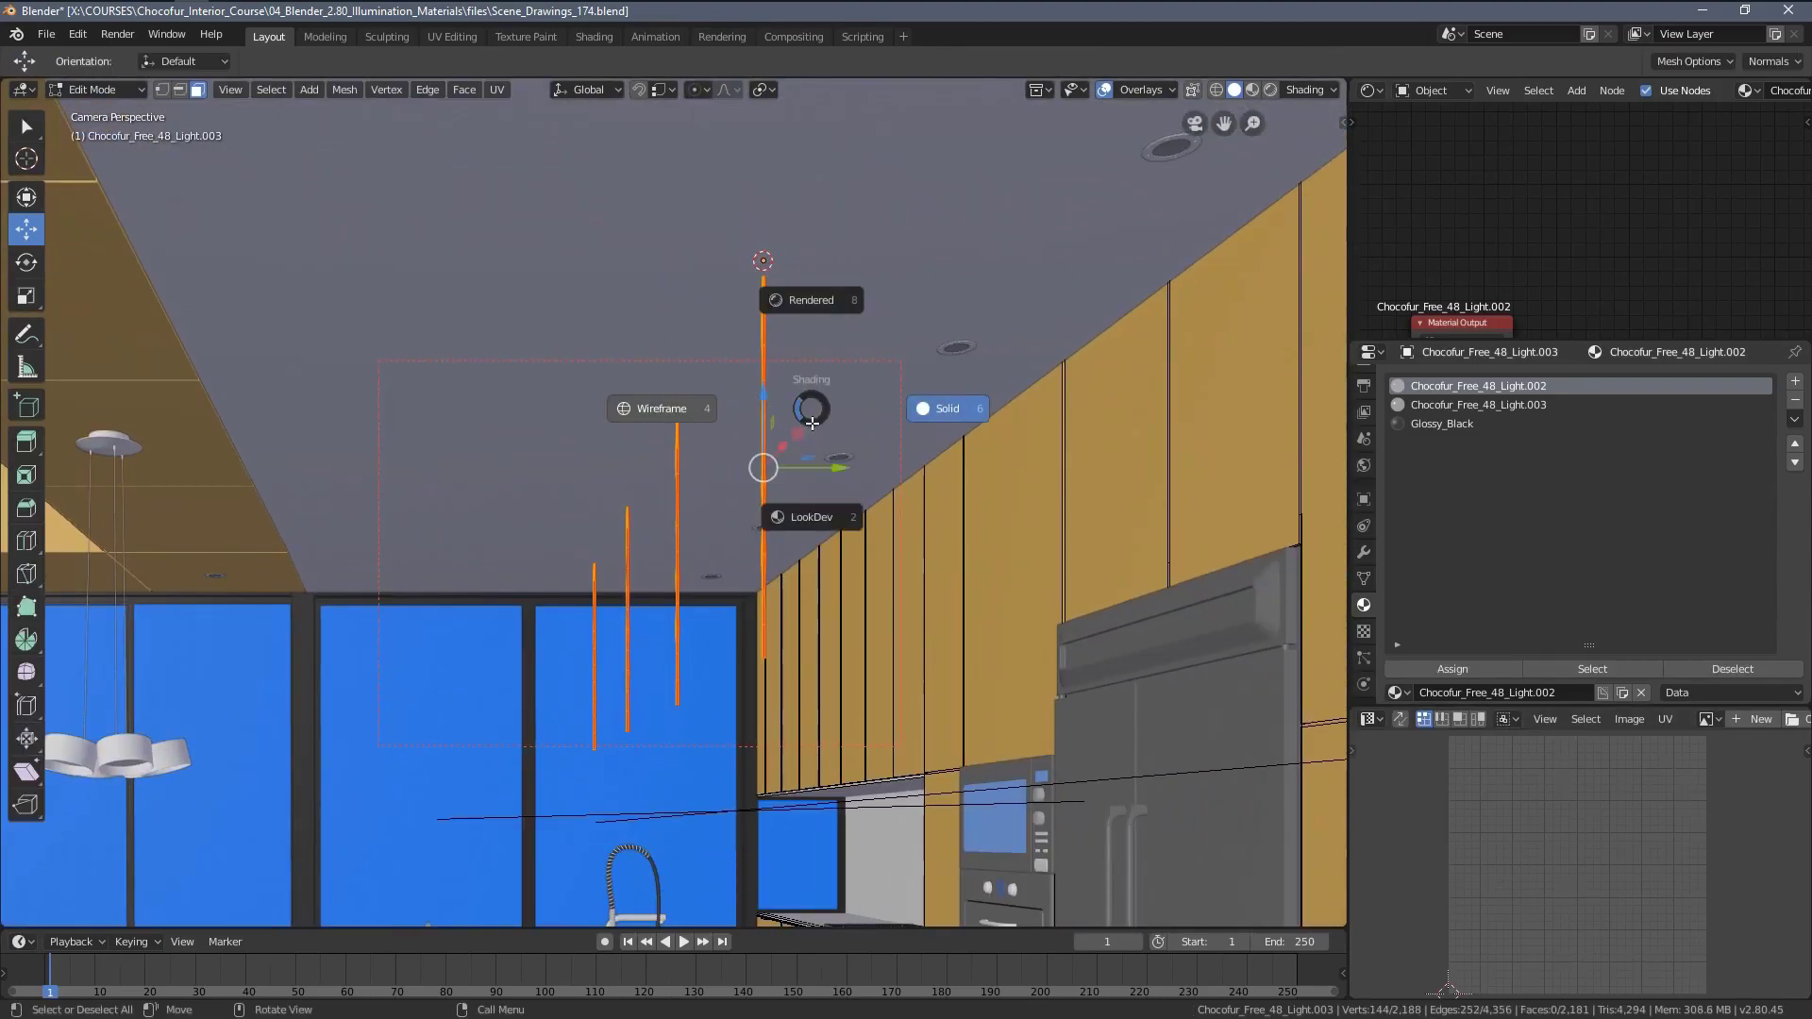
pyautogui.press('4')
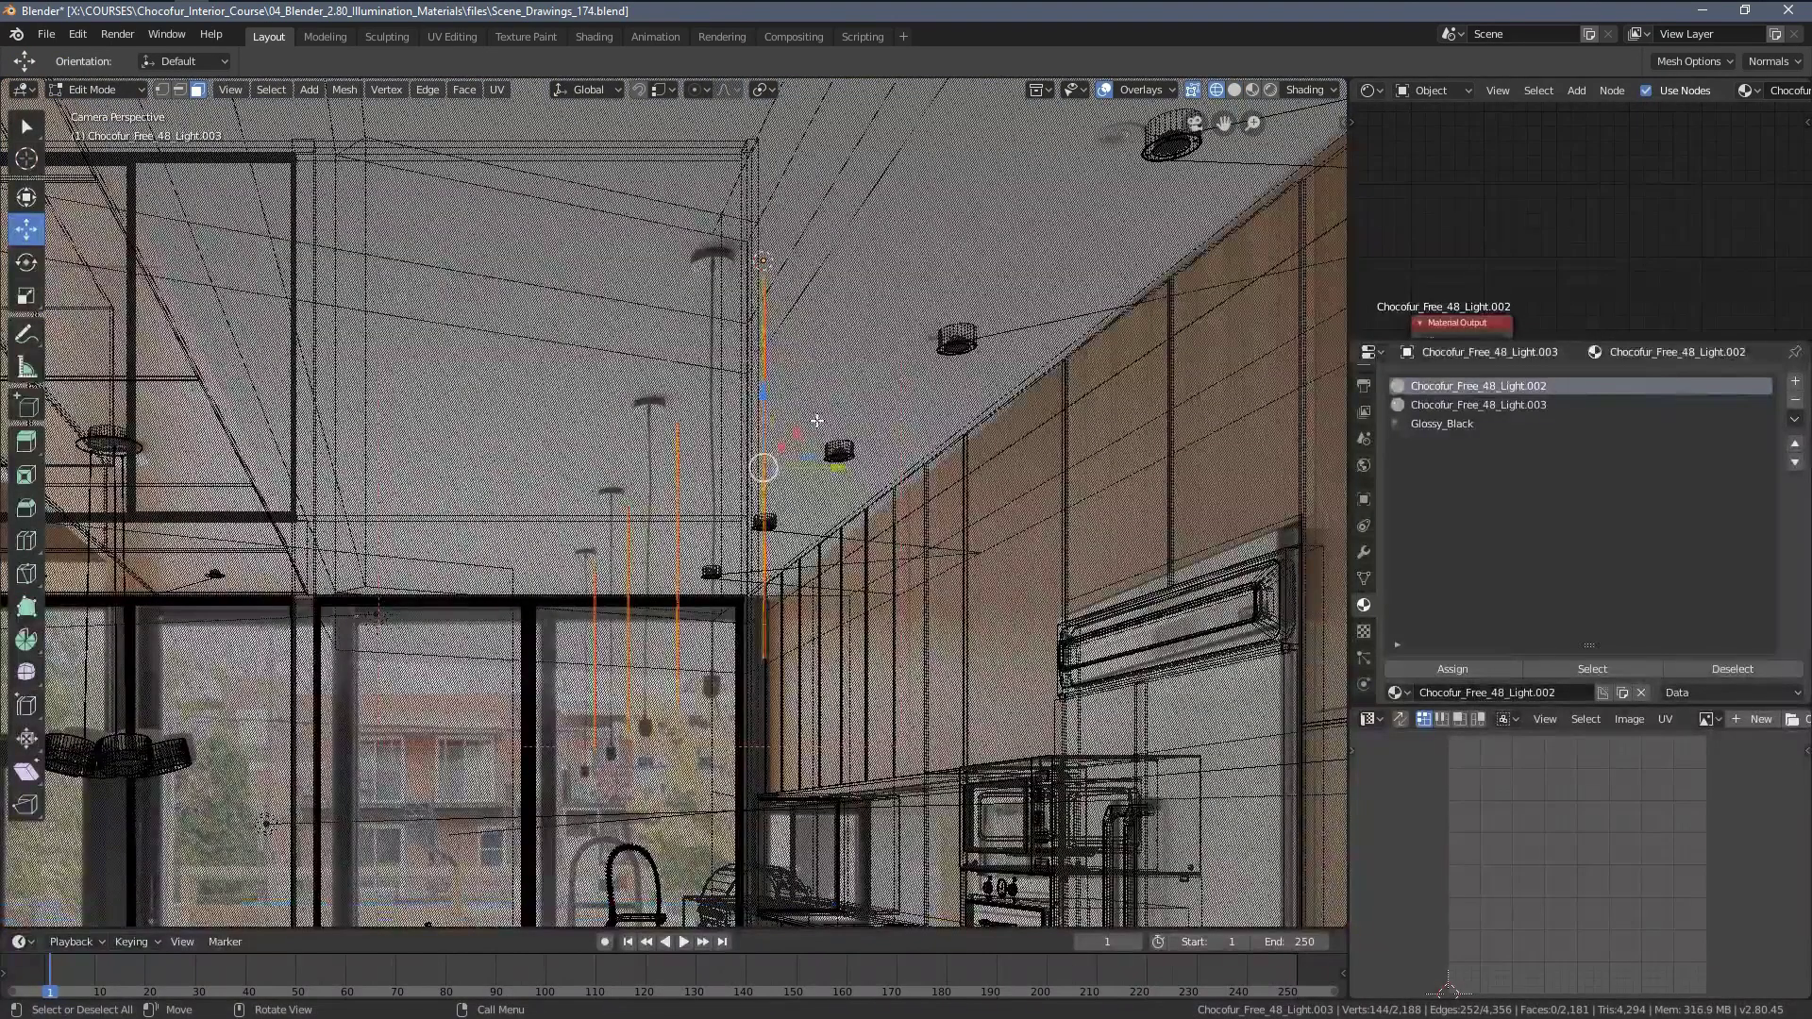
pyautogui.hotkey('alt', 'h')
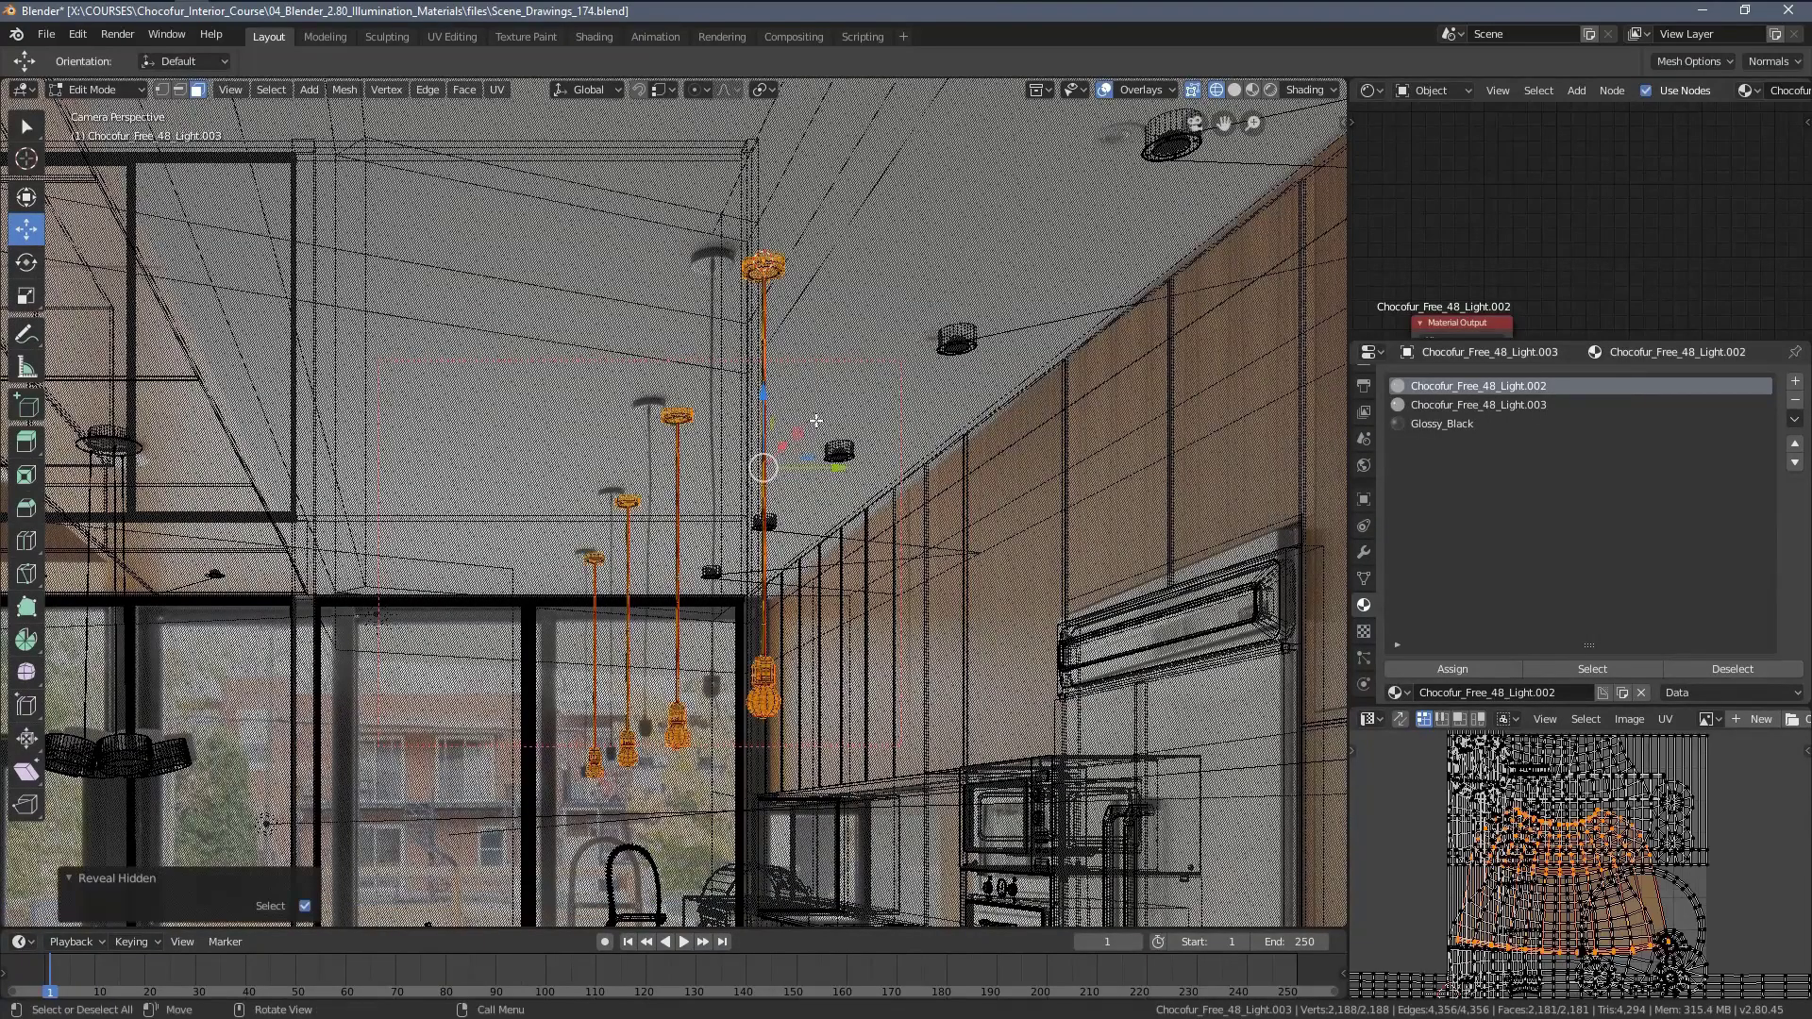
pyautogui.press('1')
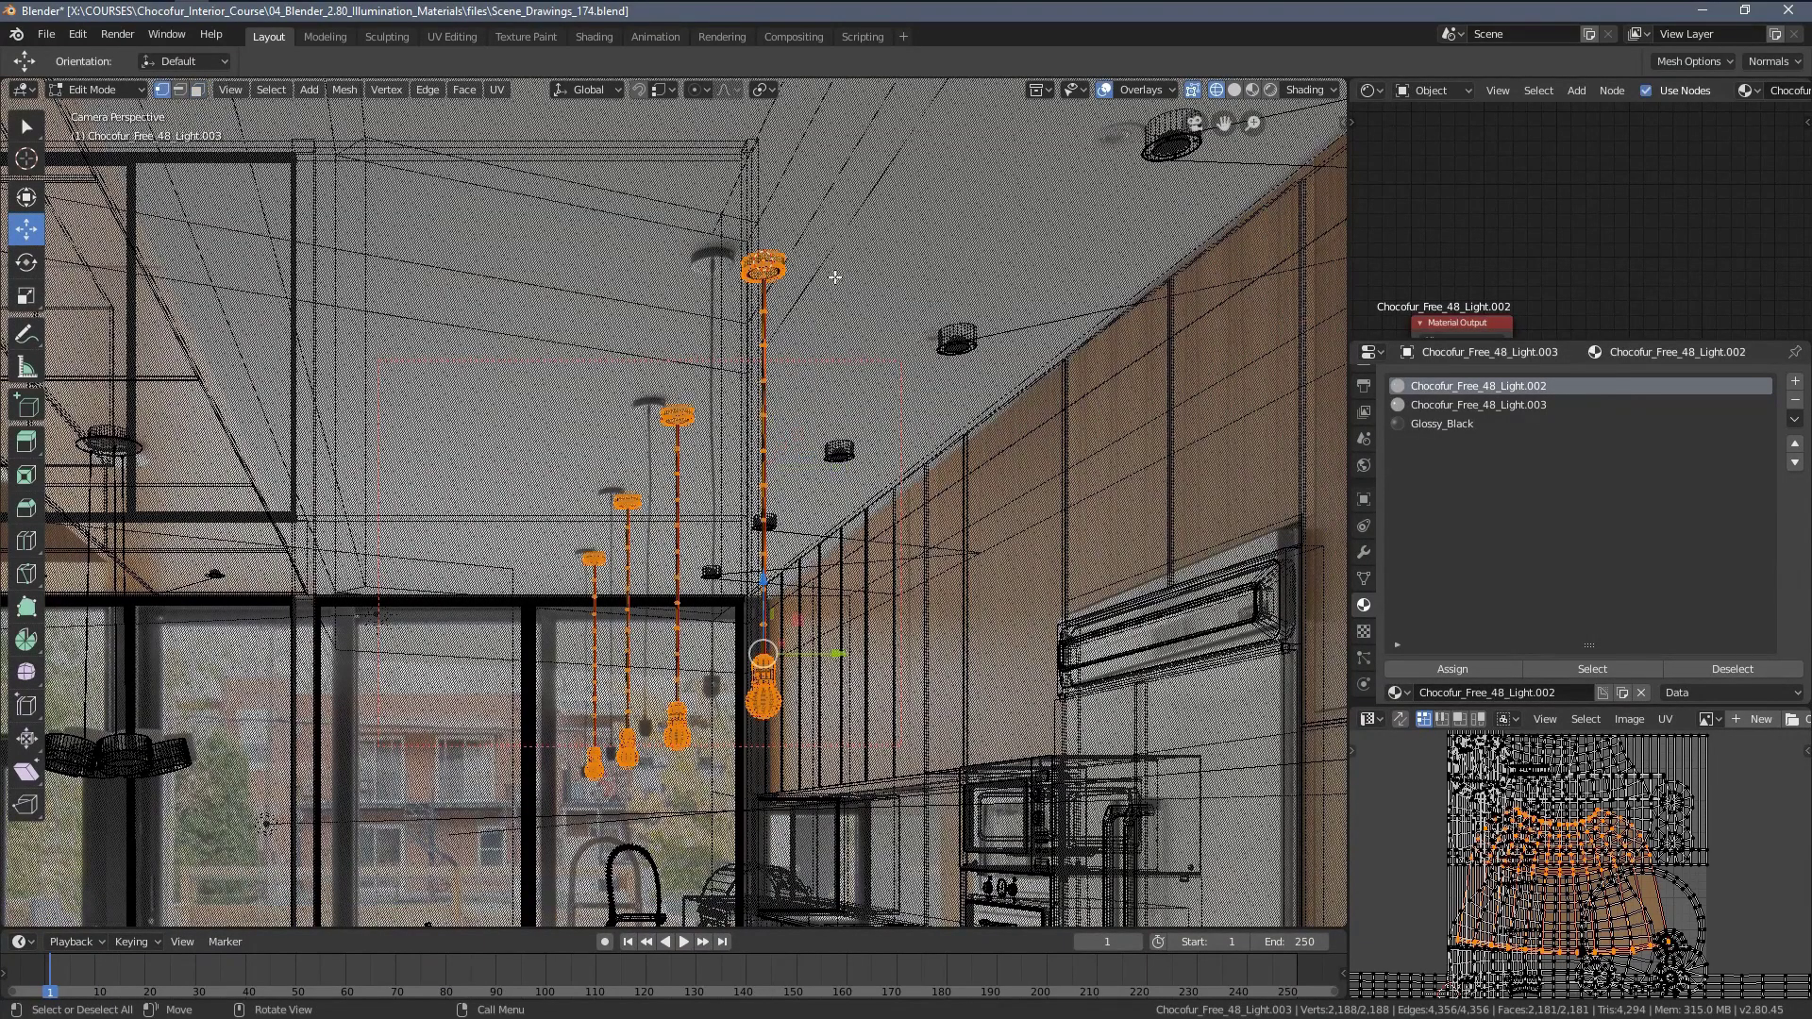
# Set the transform pivot point to the 3D Cursor.
pyautogui.keyDown('shift'); pyautogui.moveTo(842, 296); pyautogui.dragTo(837, 385, button='middle'); pyautogui.keyUp('shift')
pyautogui.scroll(2, 840, 378)
pyautogui.keyDown('shift'); pyautogui.moveTo(899, 296); pyautogui.dragTo(837, 372, button='middle'); pyautogui.keyUp('shift')
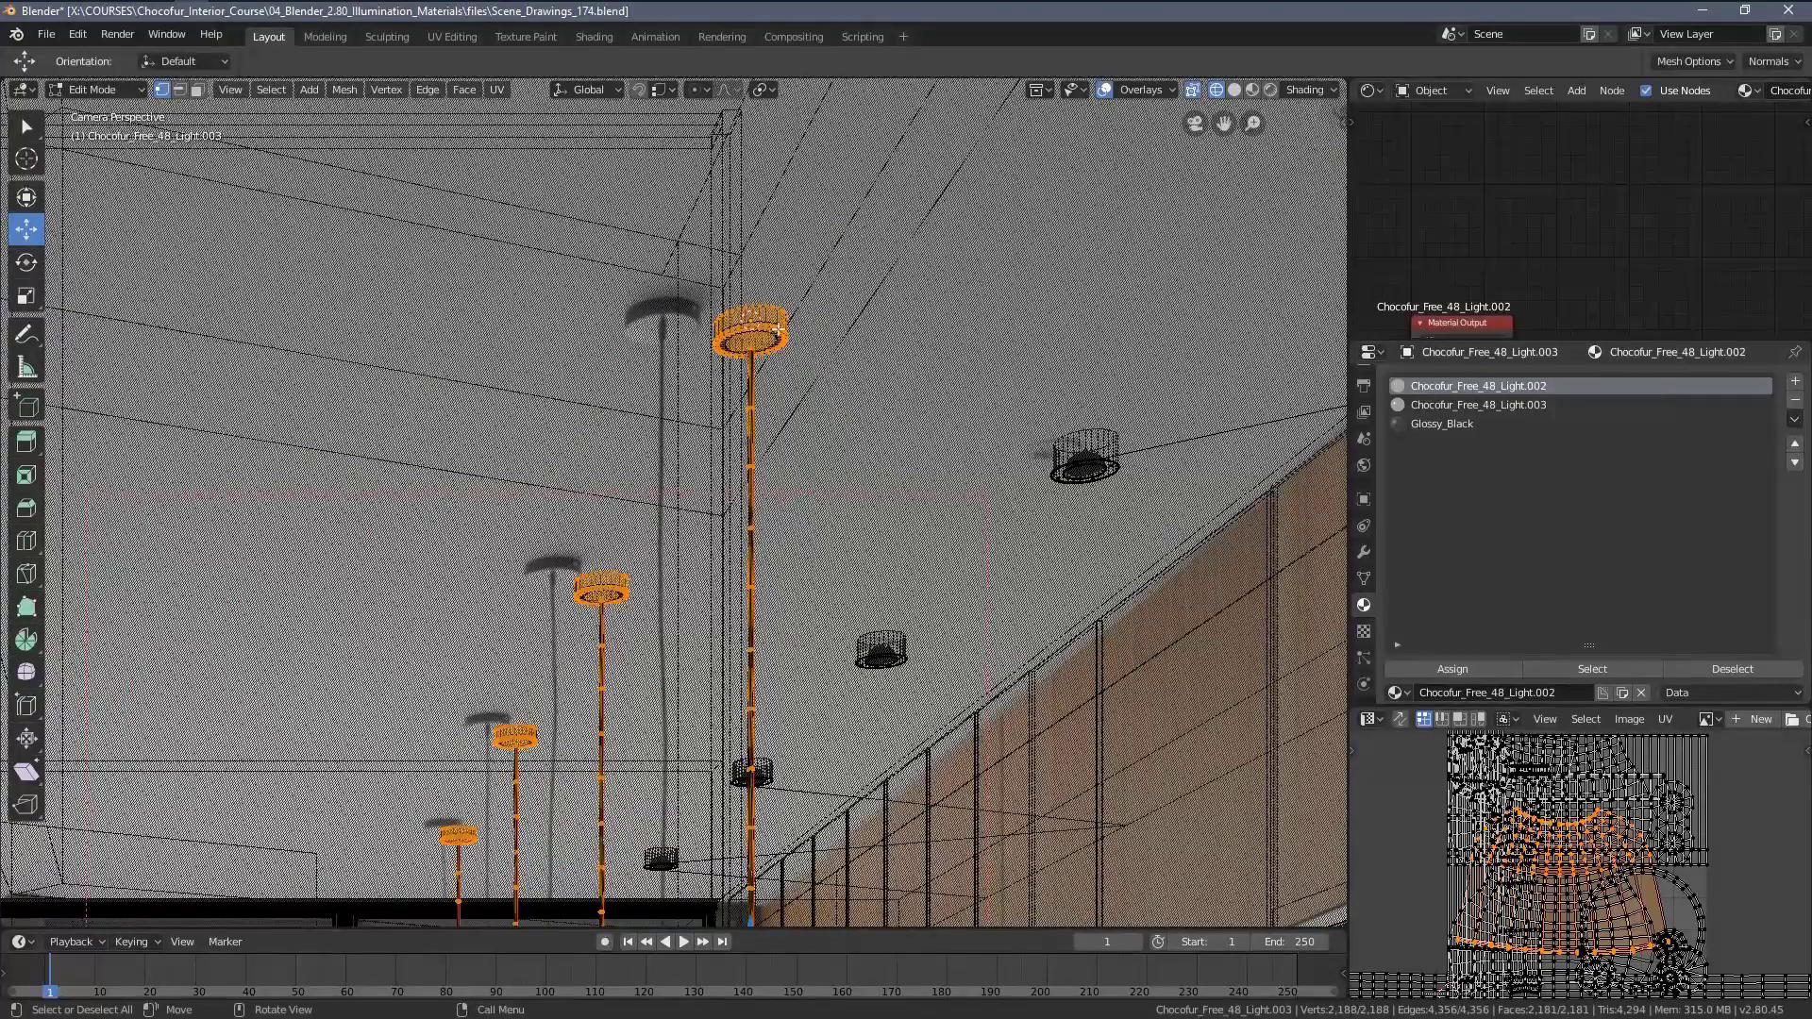
pyautogui.press('b')
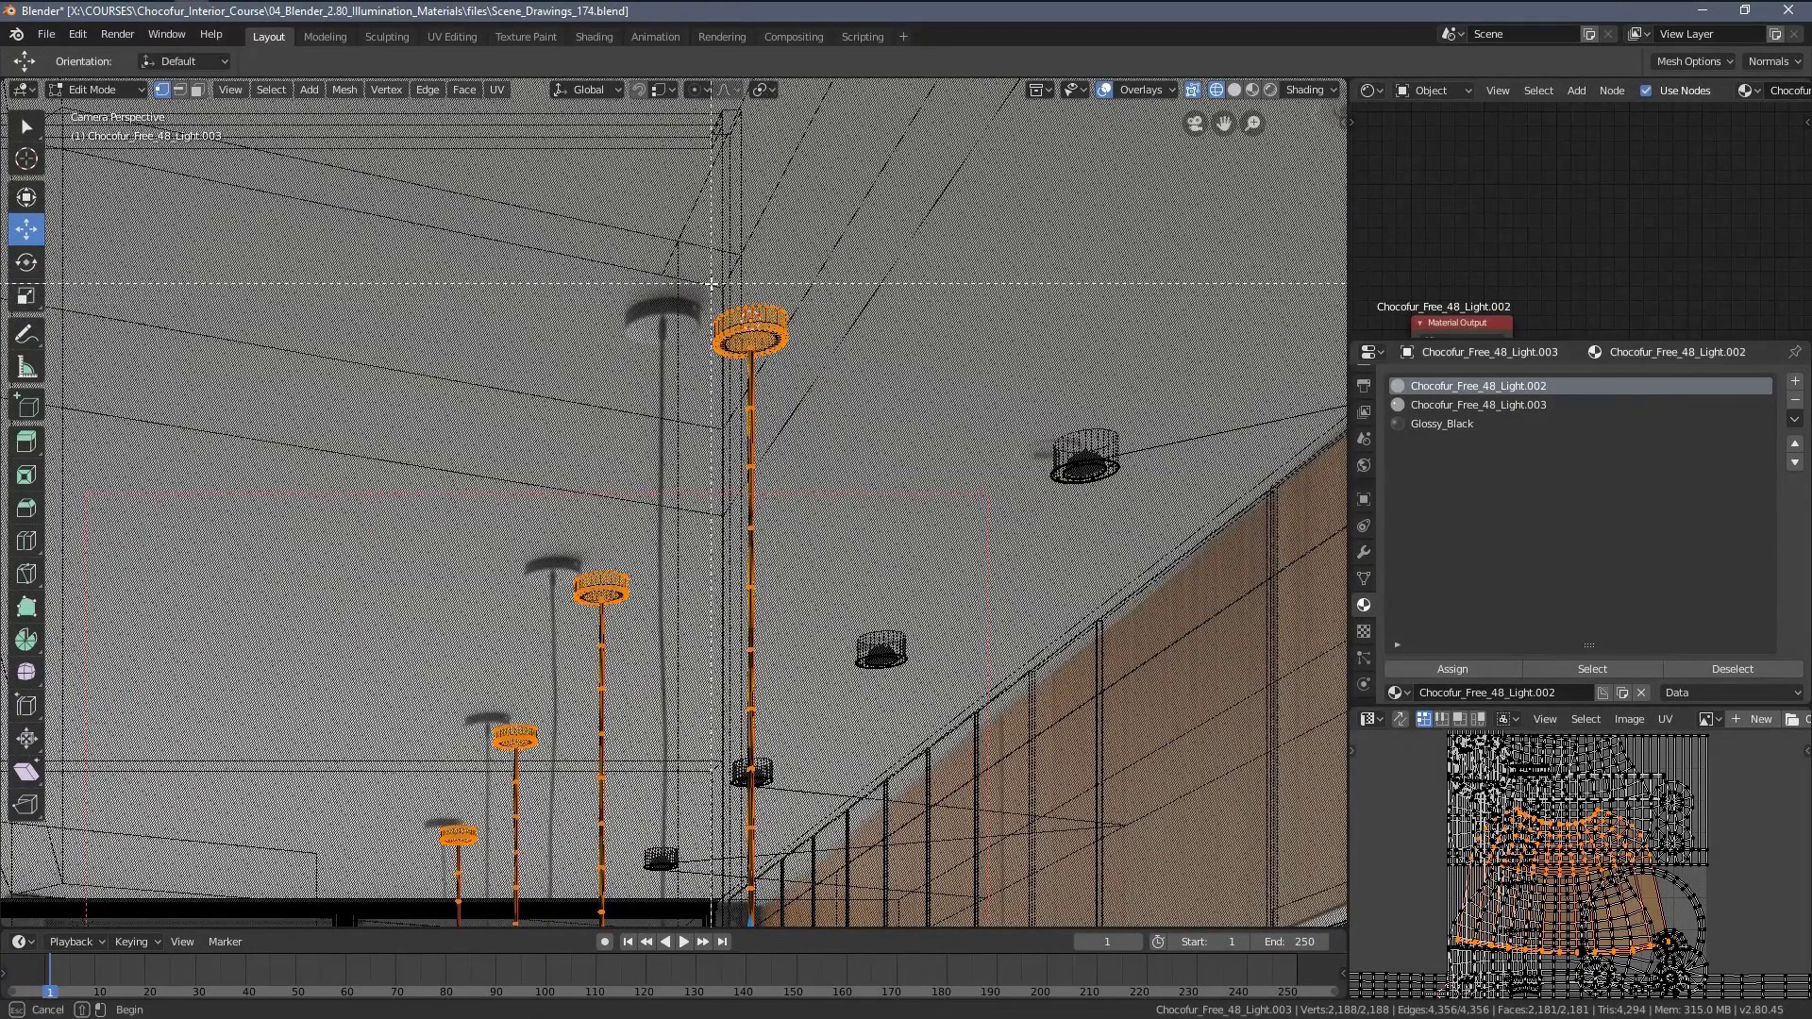
pyautogui.press('Escape')
pyautogui.scroll(-3, 699, 316)
pyautogui.scroll(3, 699, 316)
pyautogui.press('.')
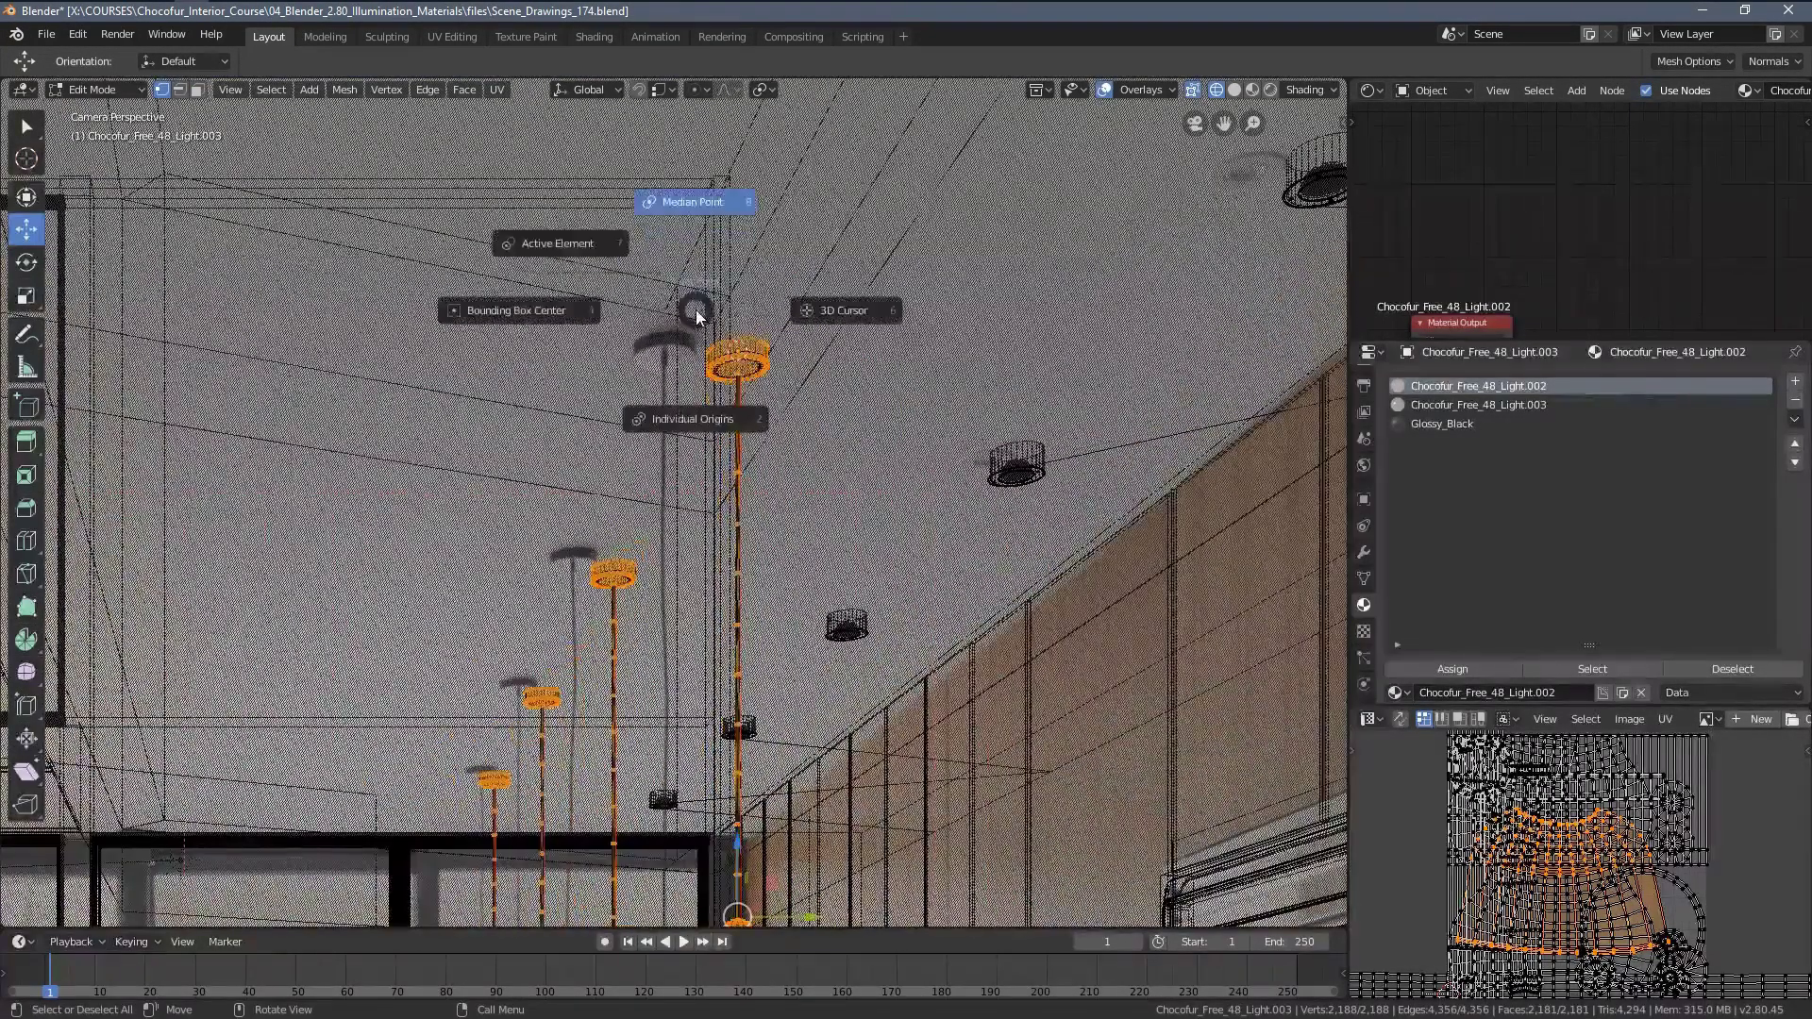
pyautogui.click(842, 313)
# Scale the pendant light's whole mesh up by about 1.24 from its ceiling mount and finish editing the mesh.
pyautogui.scroll(-3, 798, 393)
pyautogui.keyDown('shift'); pyautogui.moveTo(835, 479); pyautogui.dragTo(813, 354, button='middle'); pyautogui.keyUp('shift')
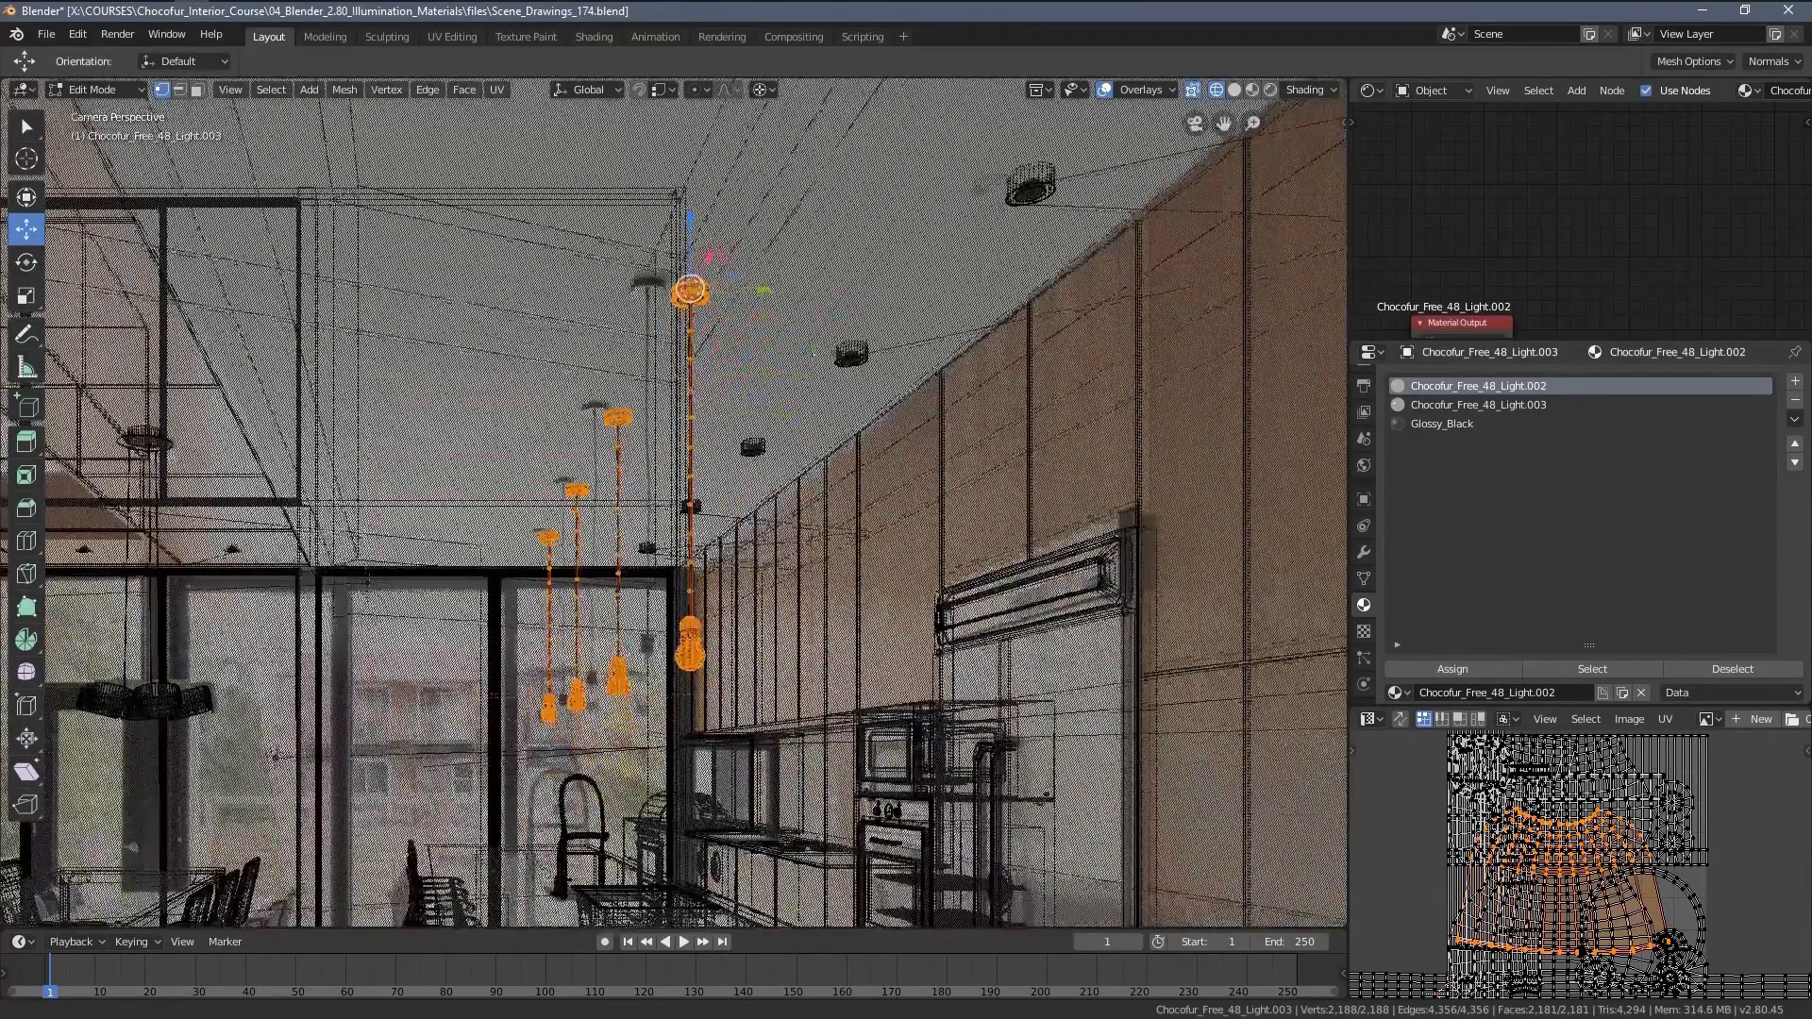
pyautogui.scroll(2, 813, 354)
pyautogui.press('s')
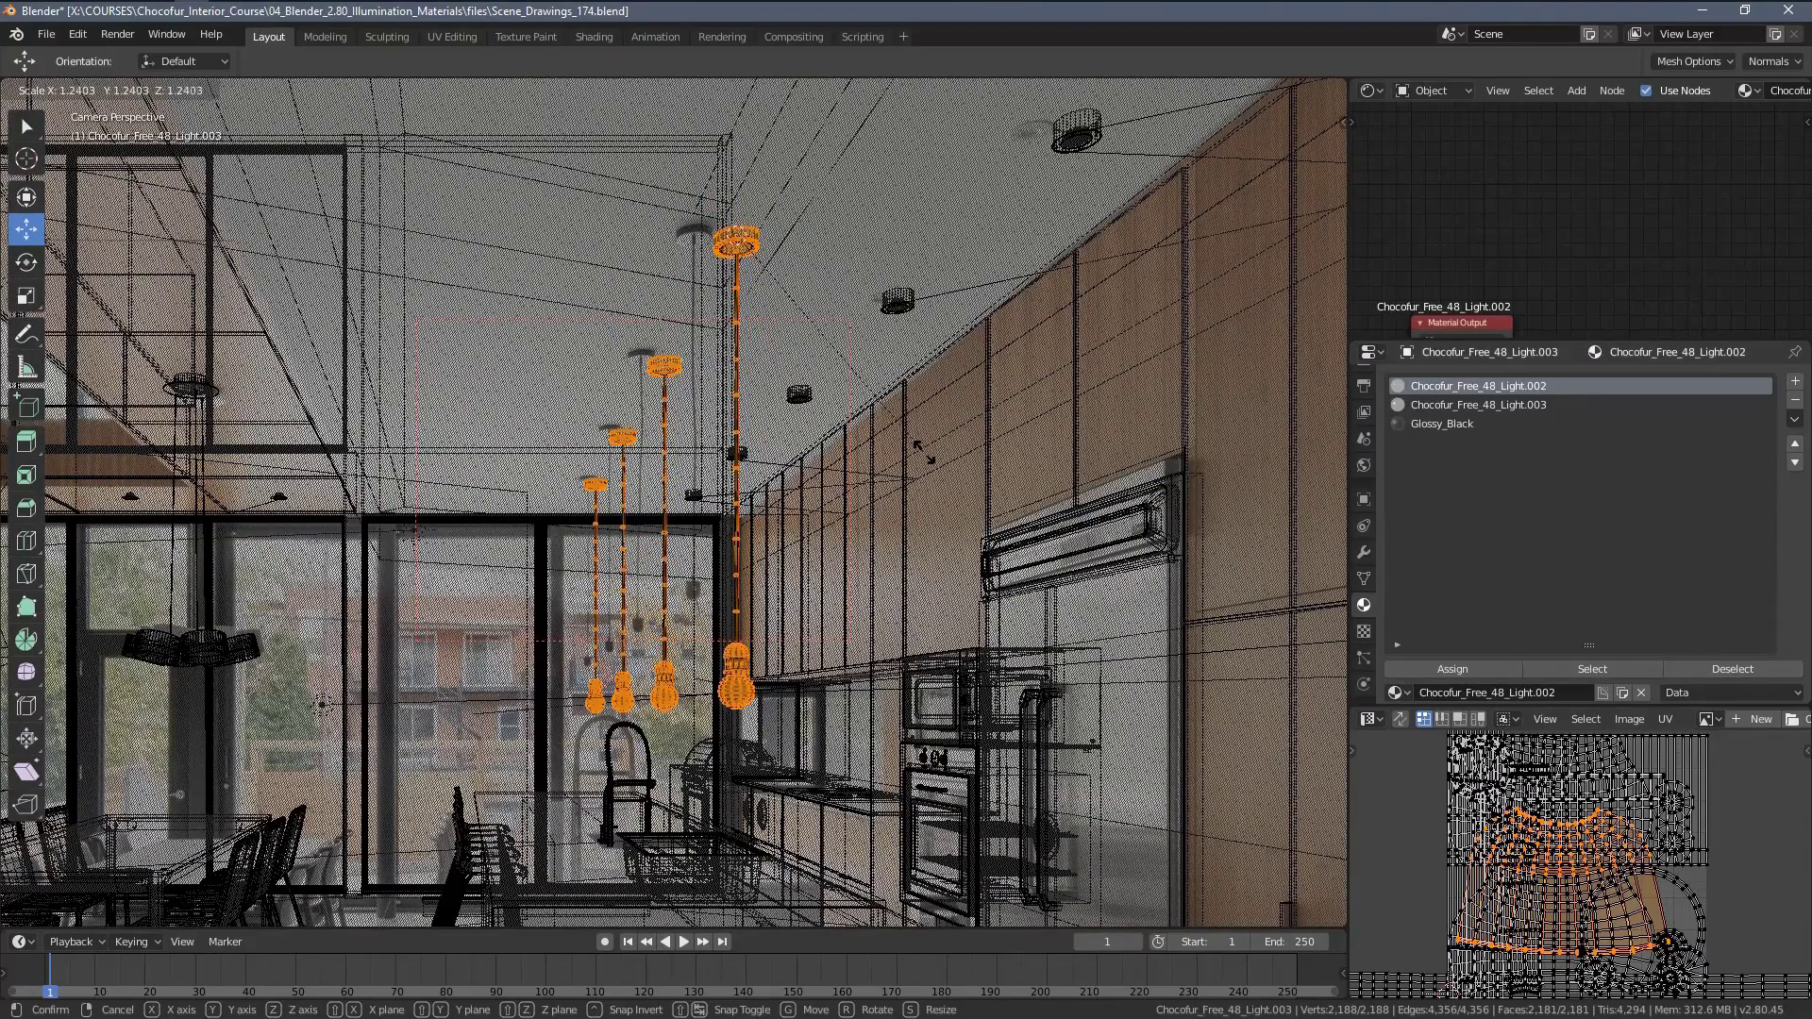
pyautogui.click(924, 453)
pyautogui.scroll(-2, 868, 440)
pyautogui.press('Tab')
# Check the size of the pendant lights above the island in solid shading.
pyautogui.press('z')
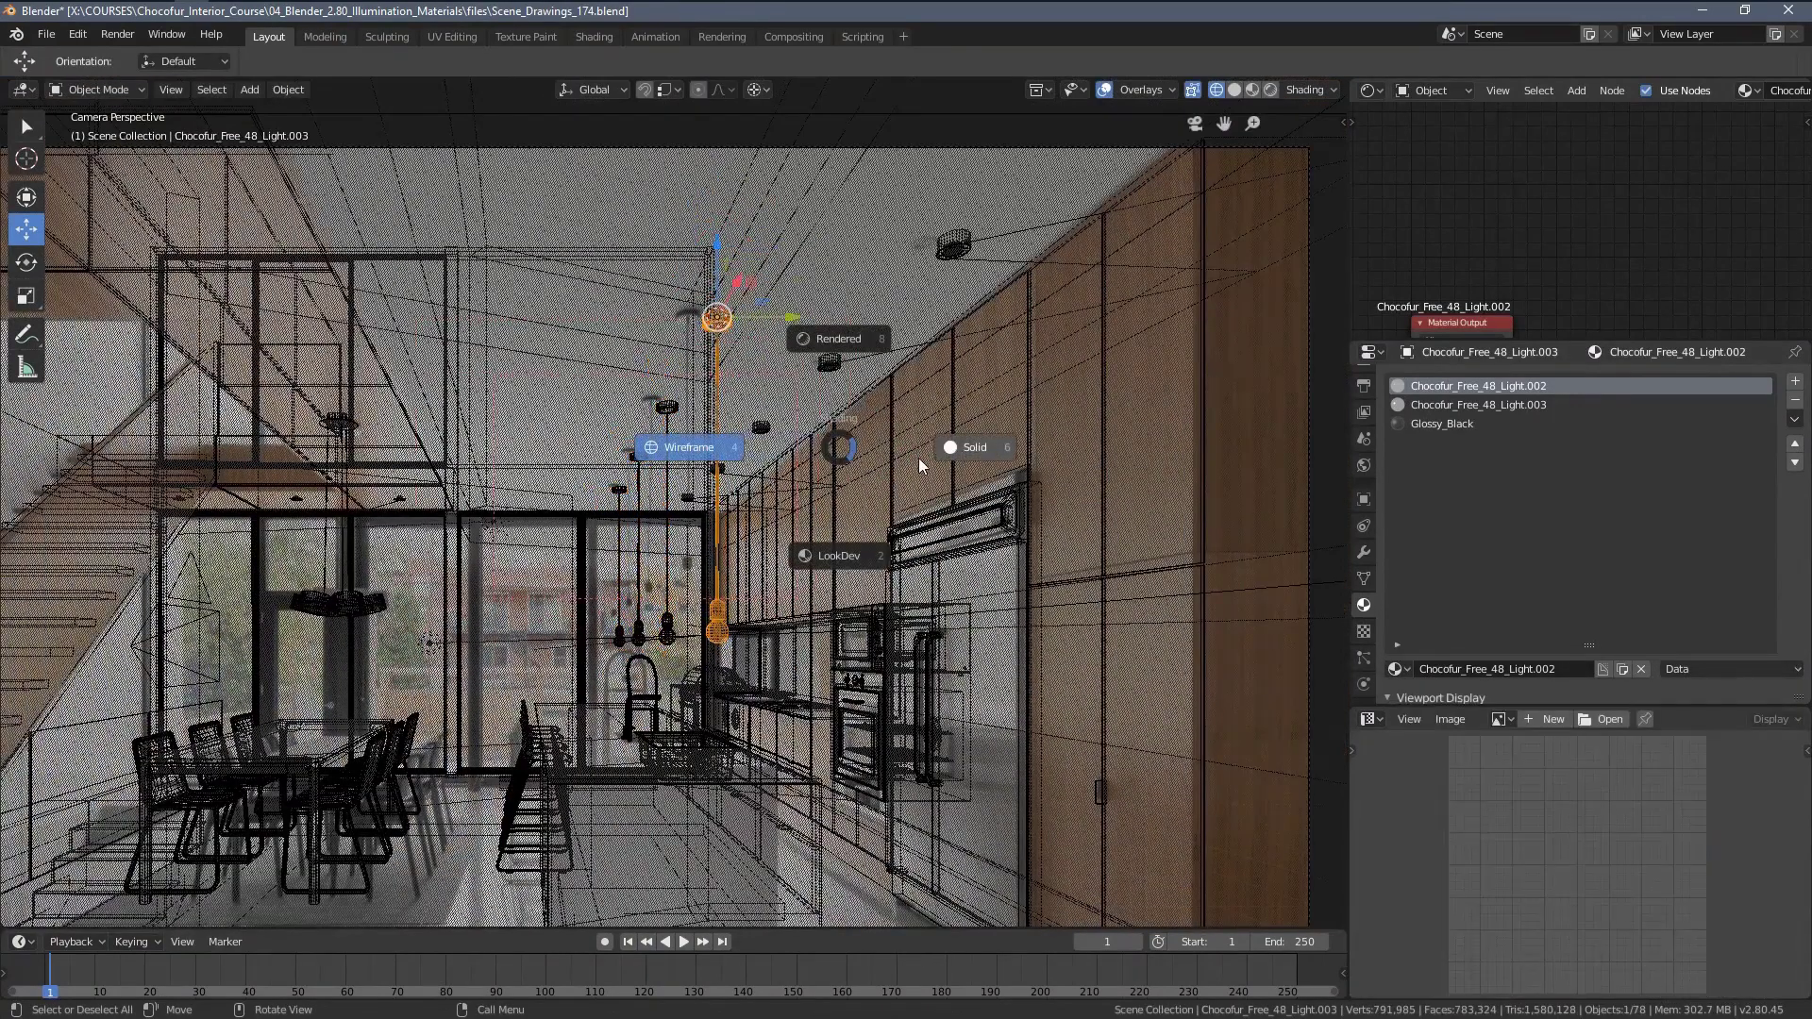
pyautogui.scroll(3, 755, 416)
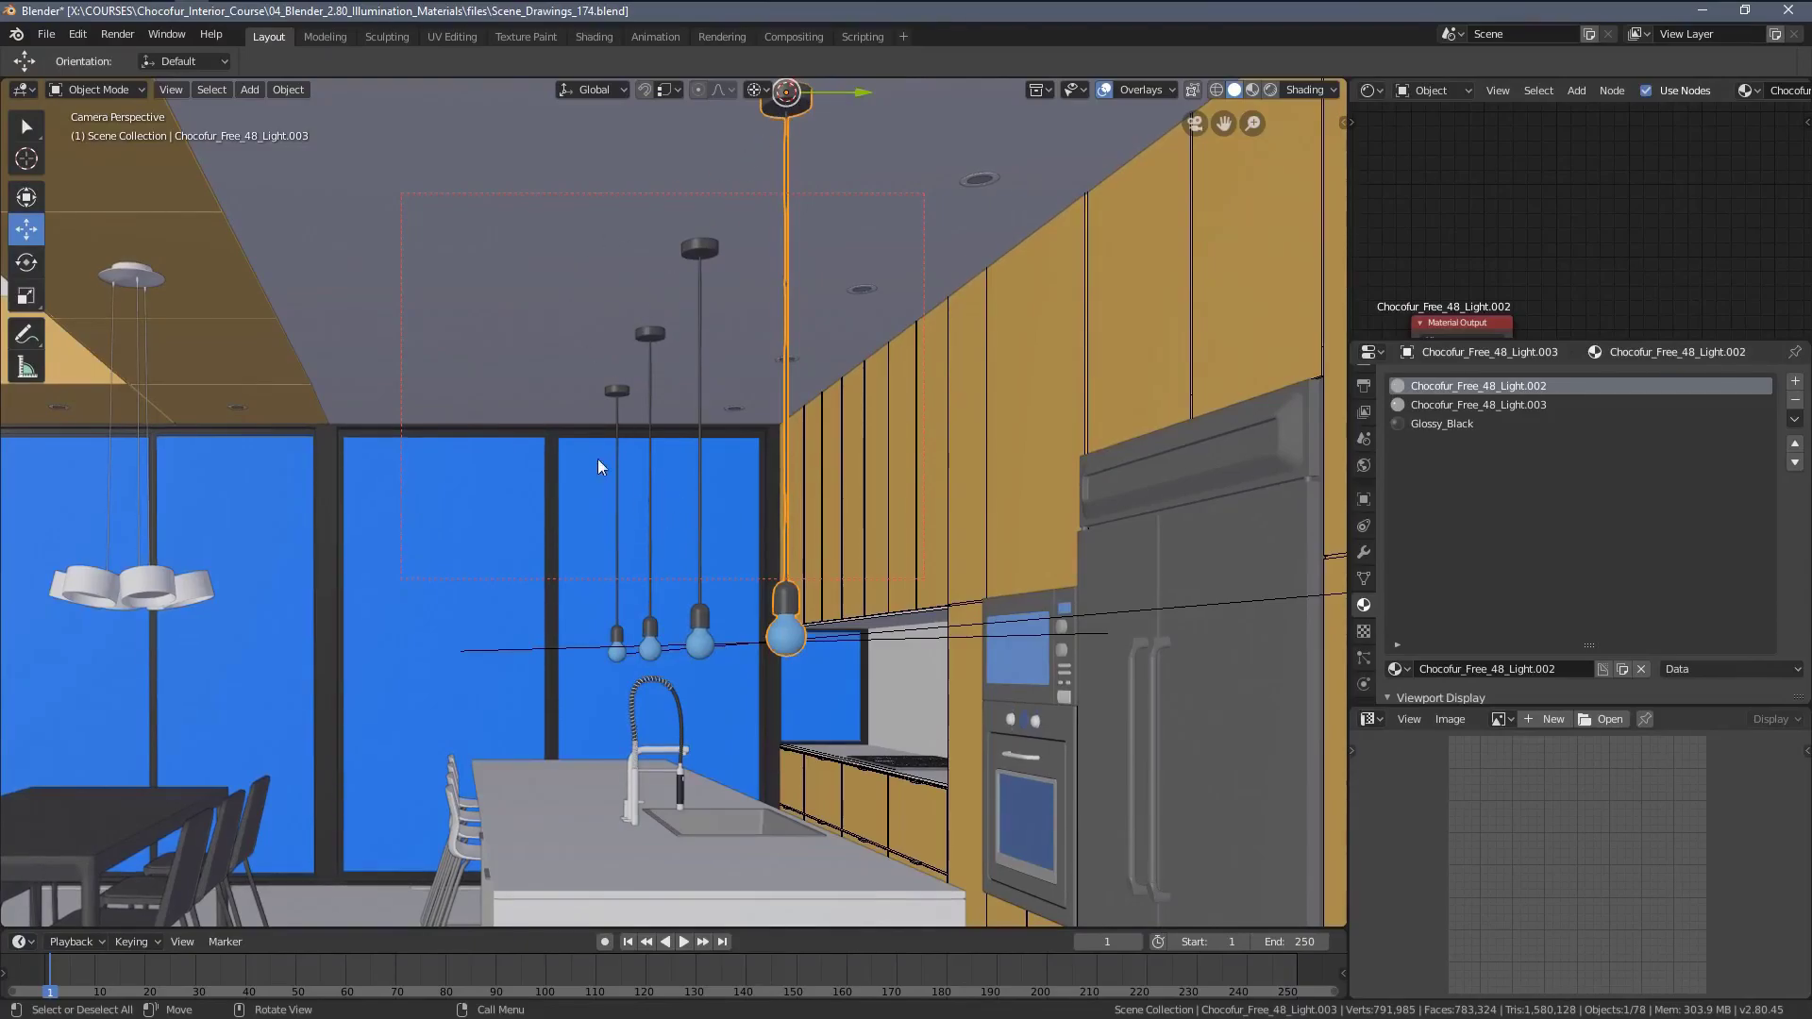
pyautogui.keyDown('shift'); pyautogui.moveTo(747, 363); pyautogui.dragTo(735, 412, button='middle'); pyautogui.keyUp('shift')
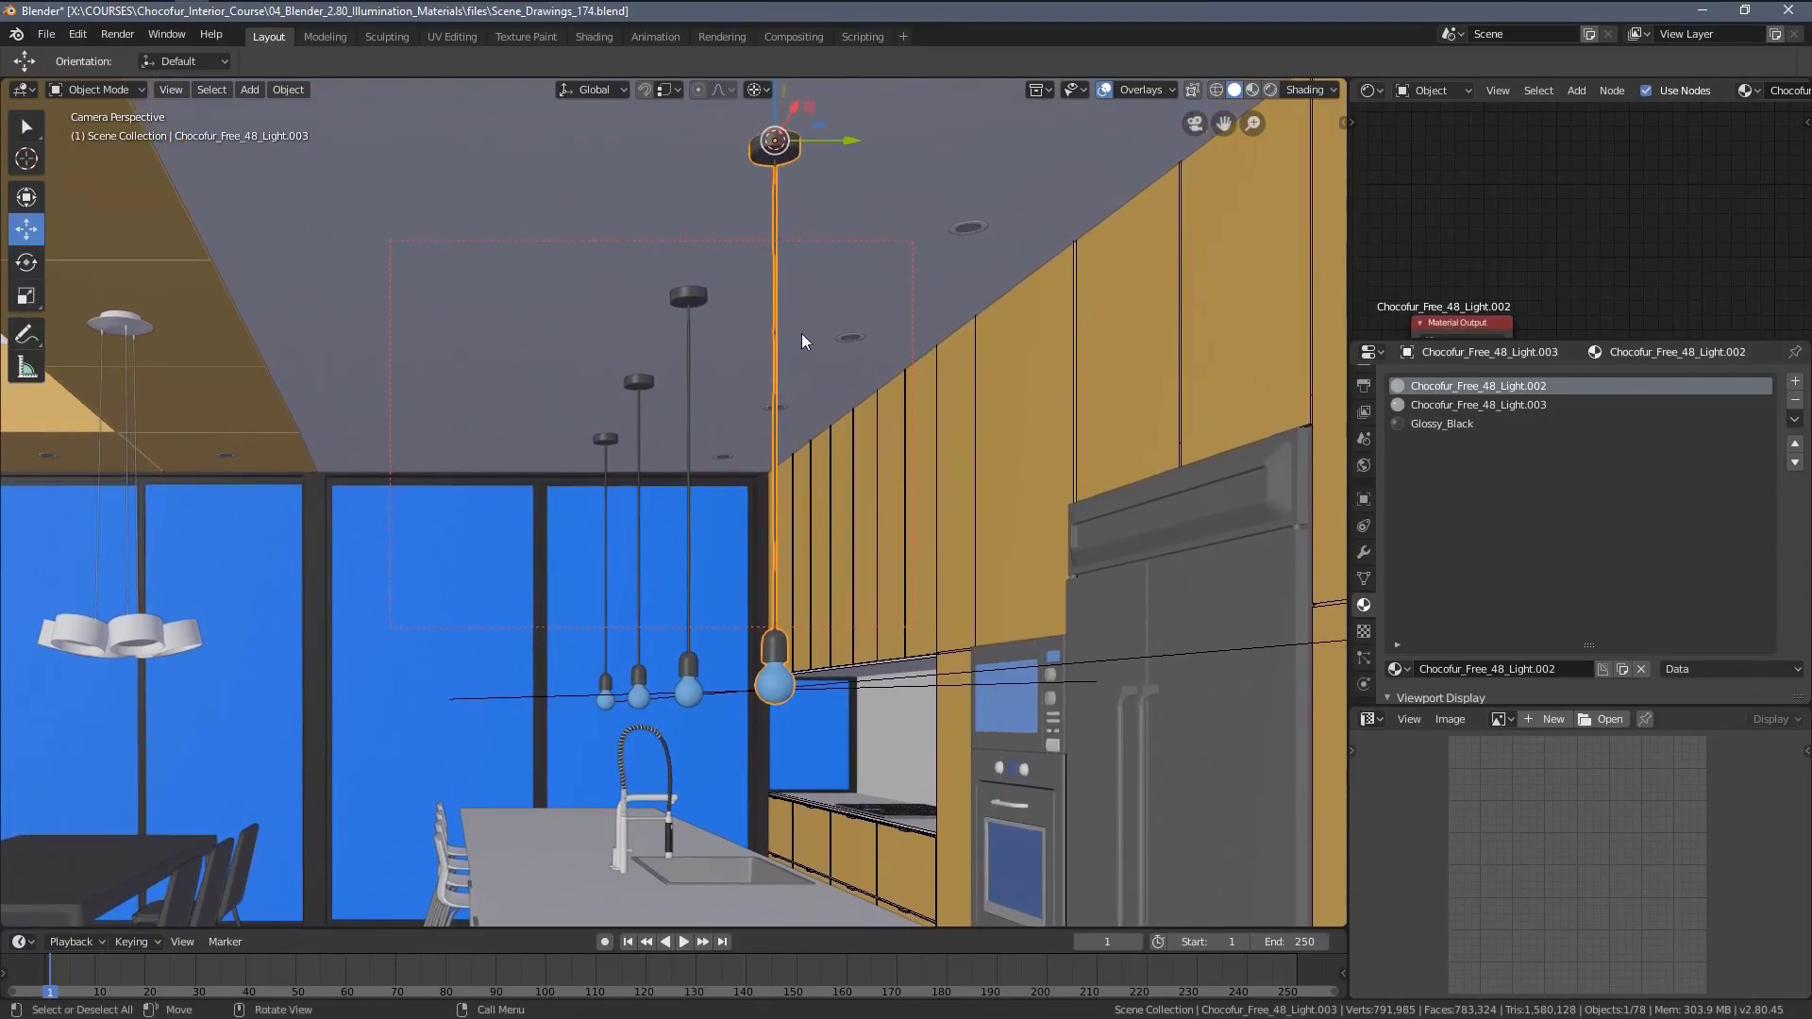
# In wireframe mesh editing, exclude the pendant's ceiling mount from the selection and raise the remaining cord and bulb about 0.06 m along Z.
pyautogui.press('Tab')
pyautogui.keyDown('shift'); pyautogui.moveTo(802, 289); pyautogui.dragTo(802, 343, button='middle'); pyautogui.keyUp('shift')
pyautogui.press('z')
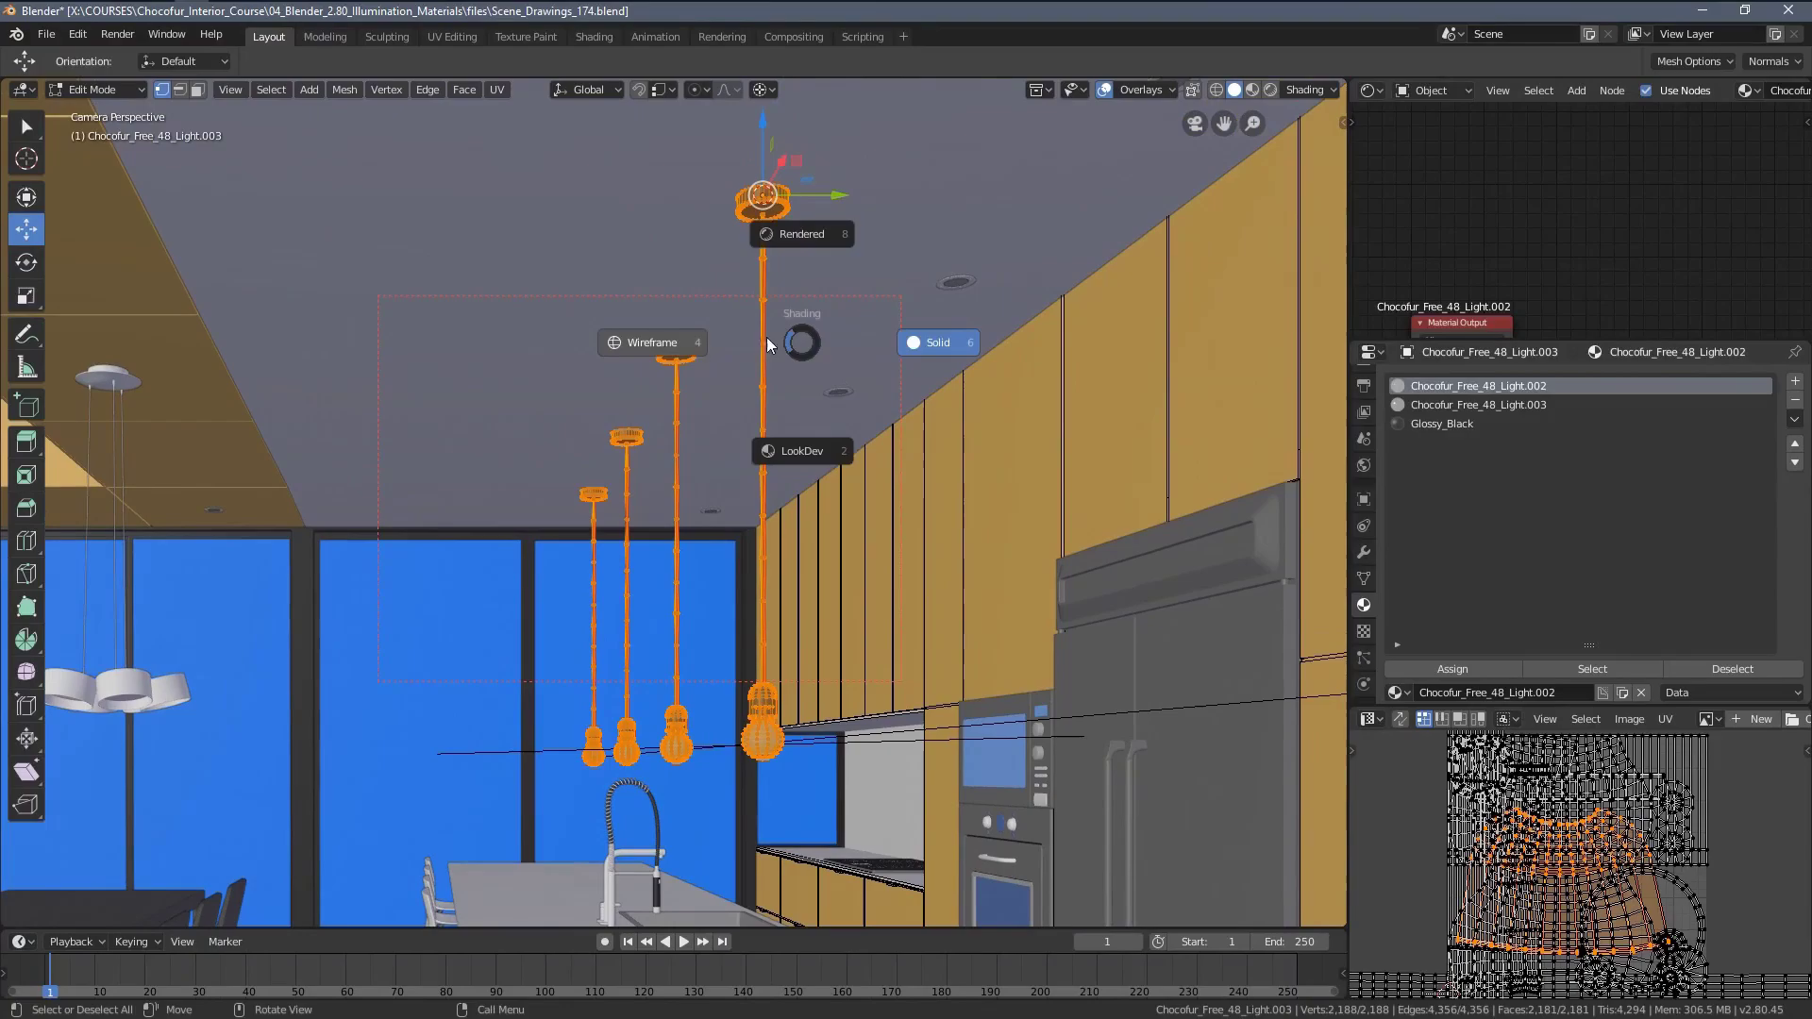
pyautogui.click(679, 345)
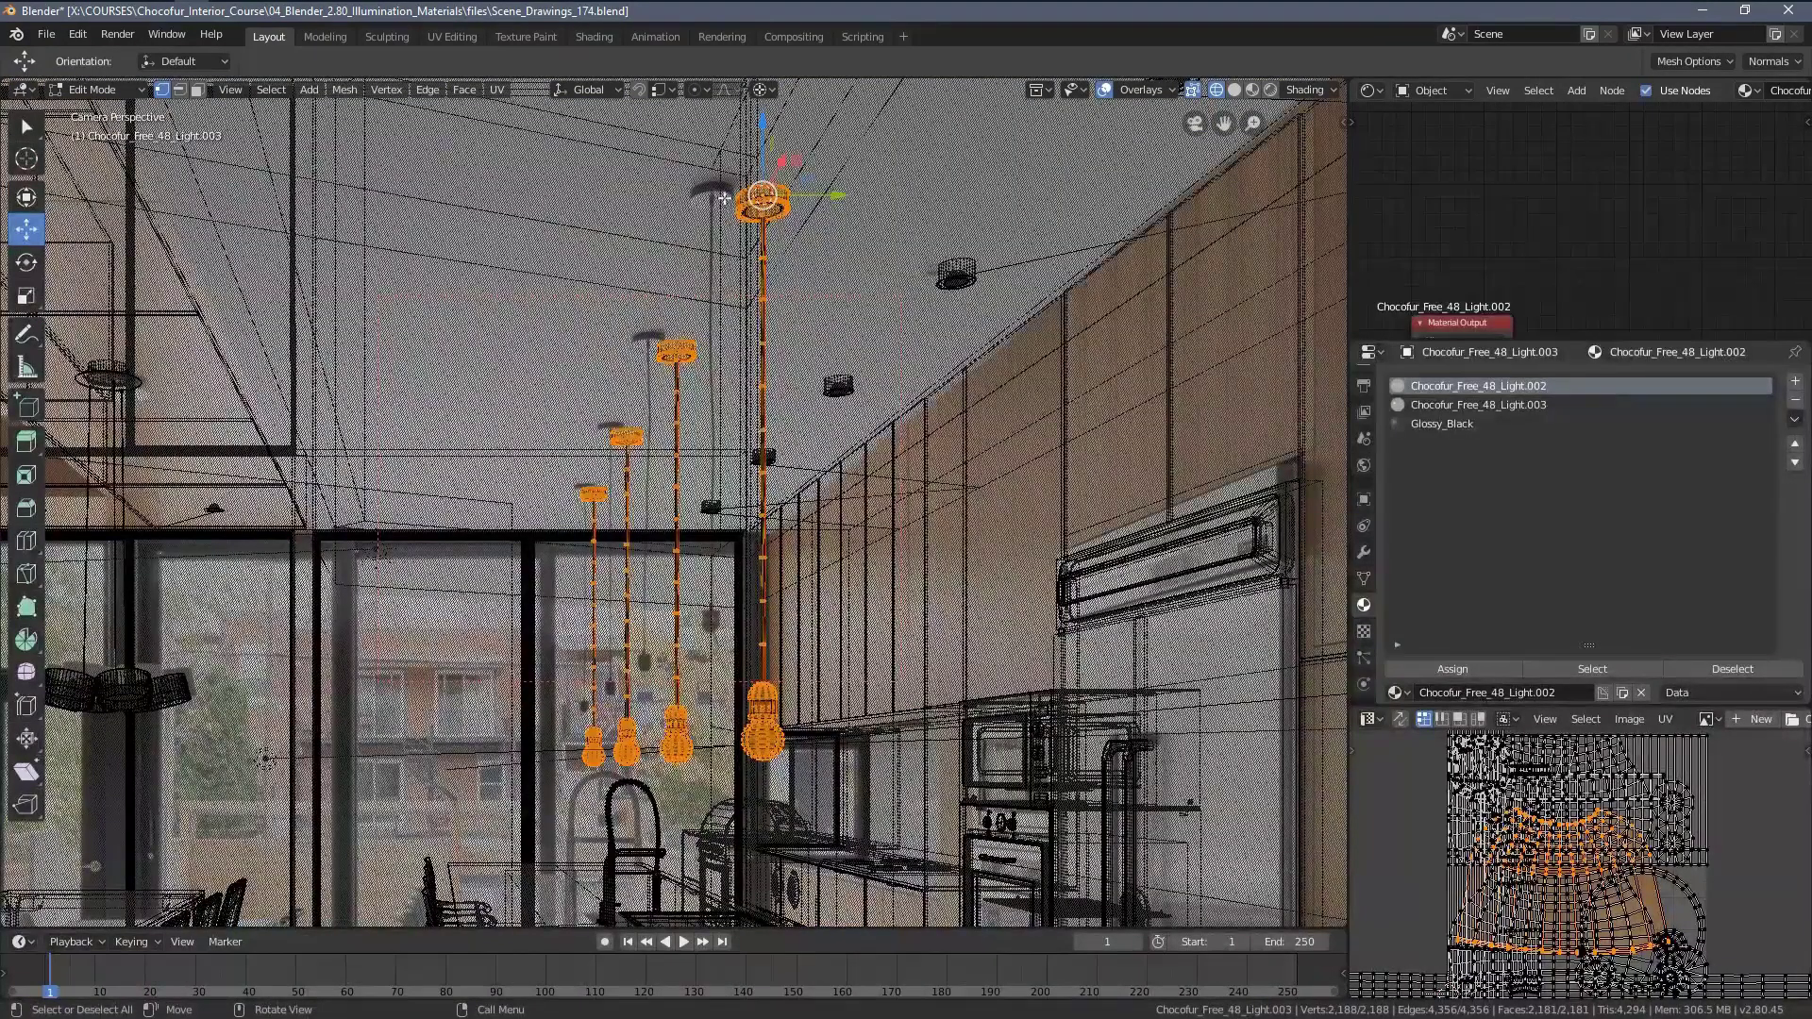
pyautogui.press('b')
pyautogui.moveTo(844, 309); pyautogui.dragTo(858, 324, button='middle')
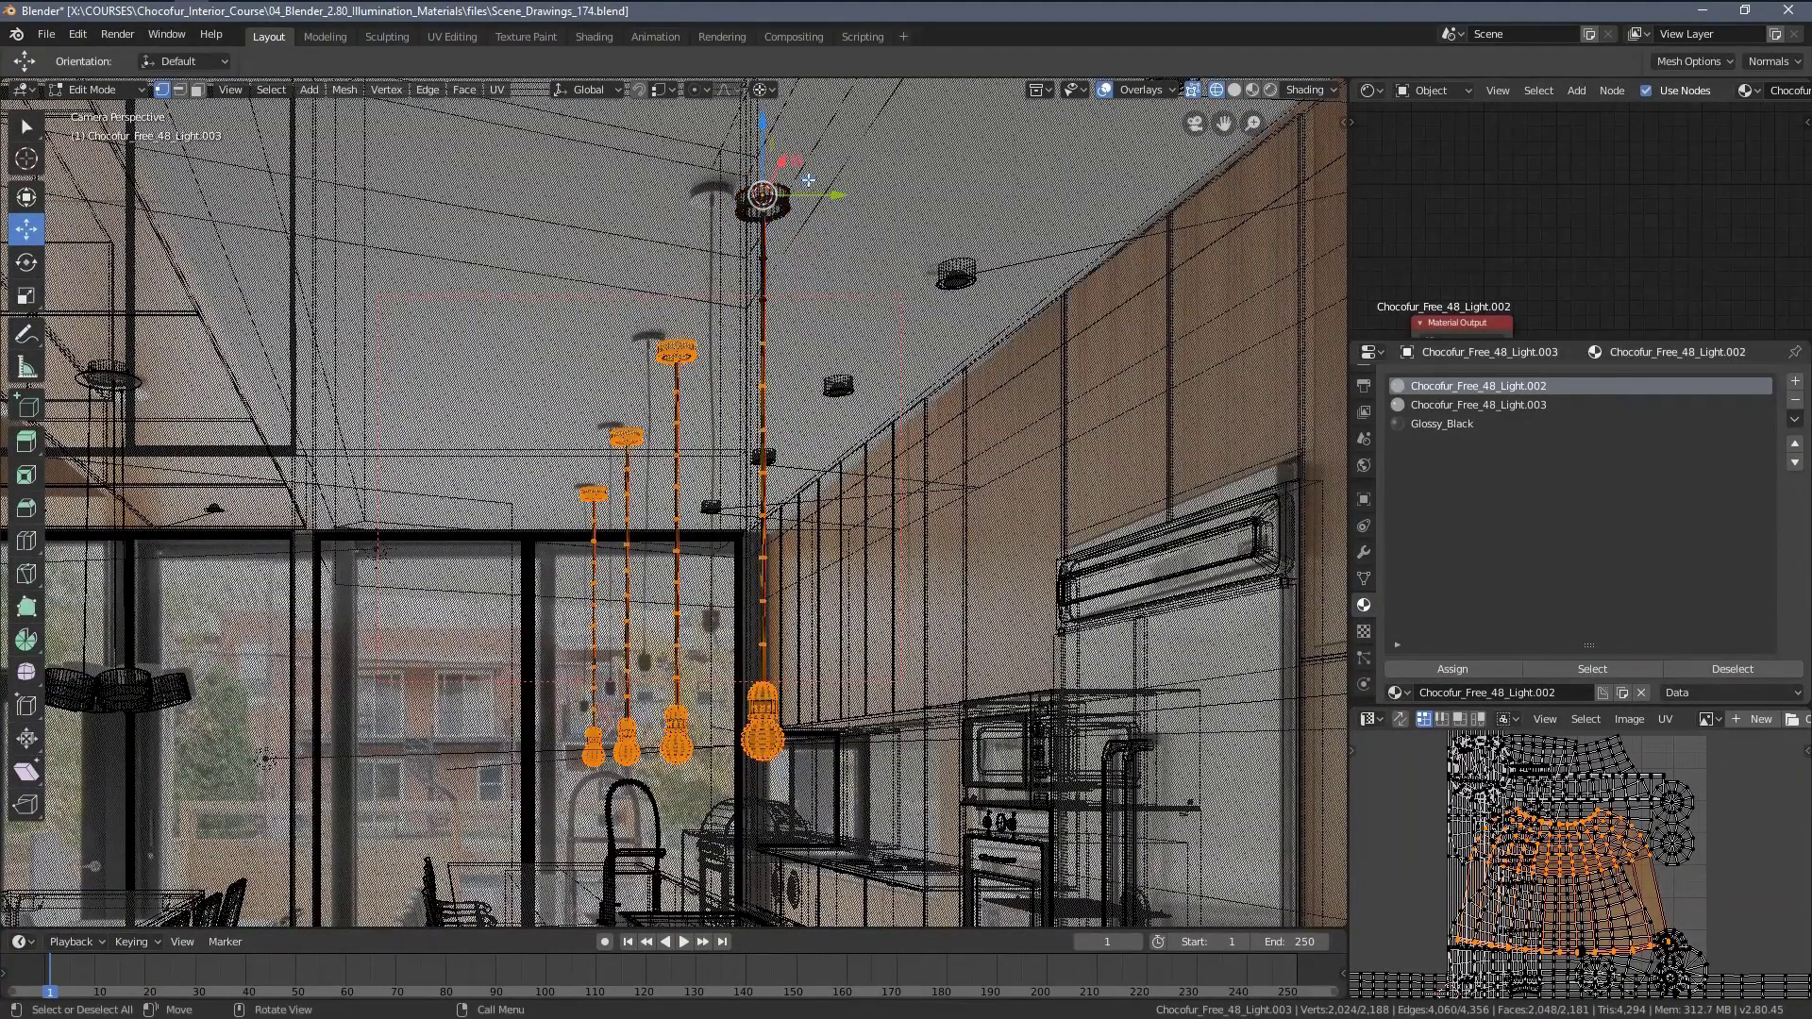
pyautogui.keyDown('shift'); pyautogui.moveTo(809, 169); pyautogui.dragTo(820, 214, button='middle'); pyautogui.keyUp('shift')
pyautogui.moveTo(773, 167); pyautogui.dragTo(771, 118)
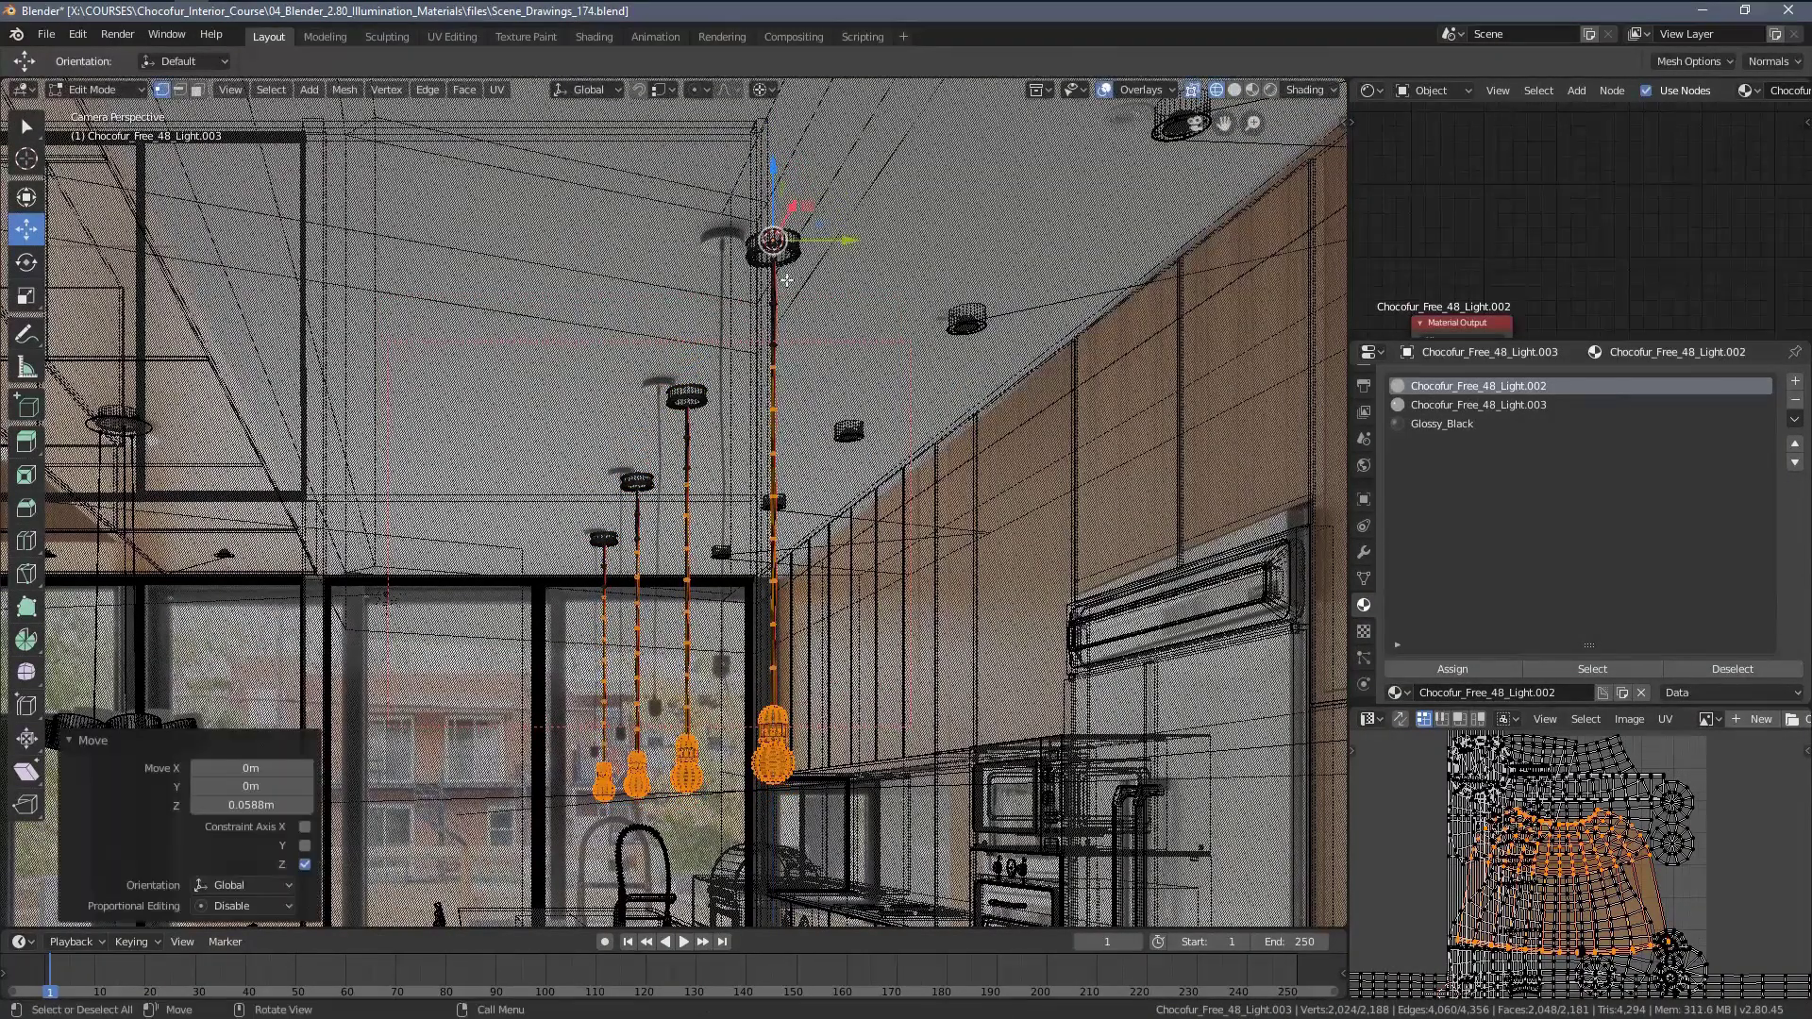
# Exclude the next three cord sections from the top in turn, raising the remainder along Z each time, first about 0.05 m and last about 0.04 m.
pyautogui.press('b')
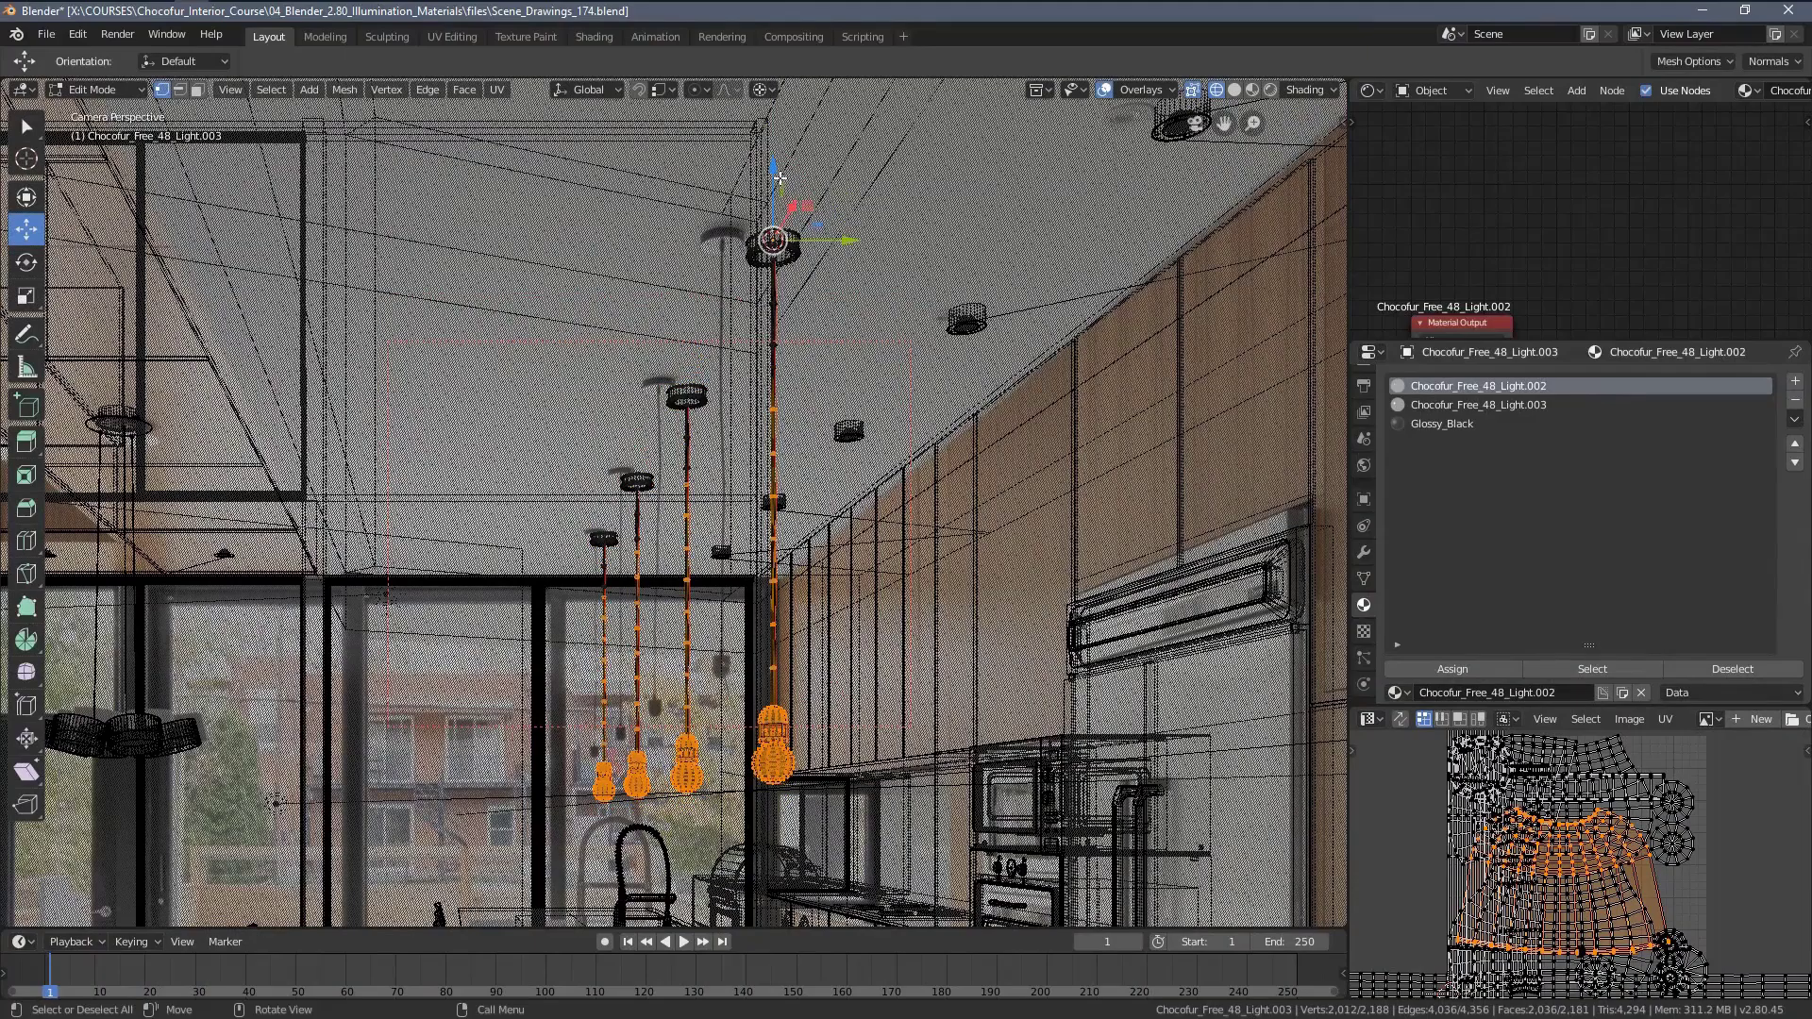
pyautogui.moveTo(779, 178); pyautogui.dragTo(752, 300)
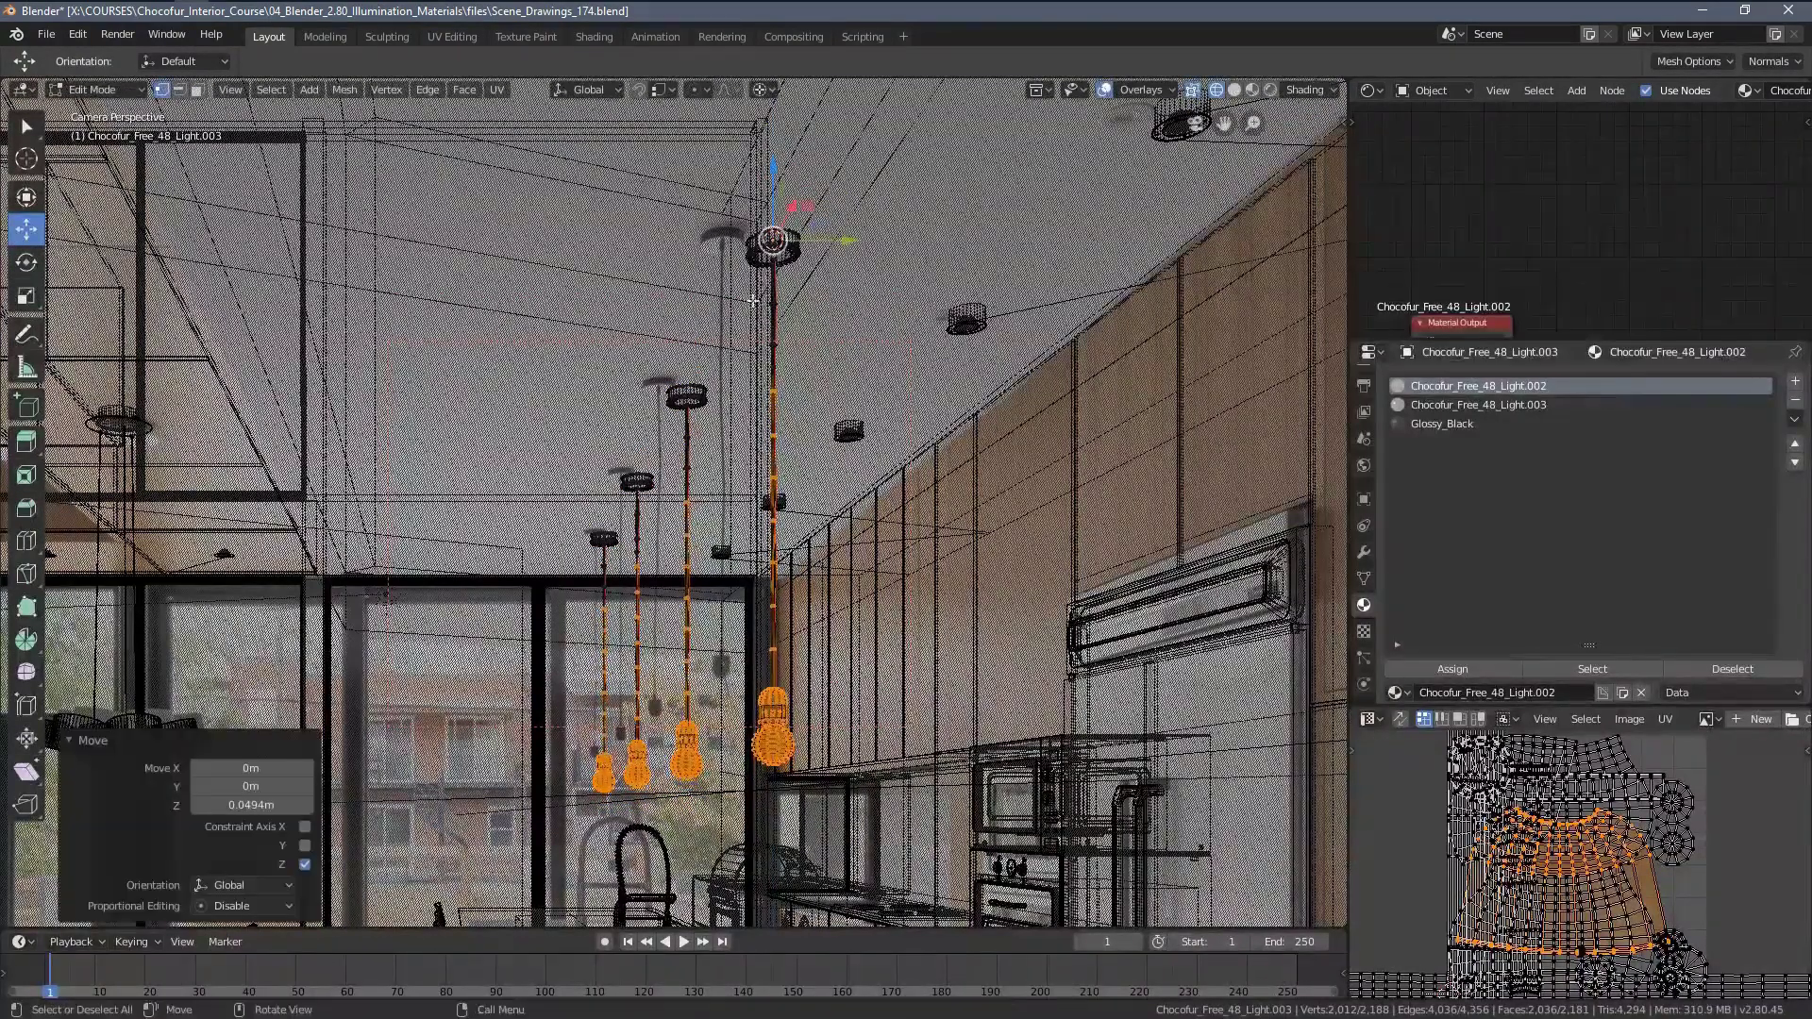
pyautogui.press('b')
pyautogui.moveTo(745, 349); pyautogui.dragTo(811, 404, button='middle')
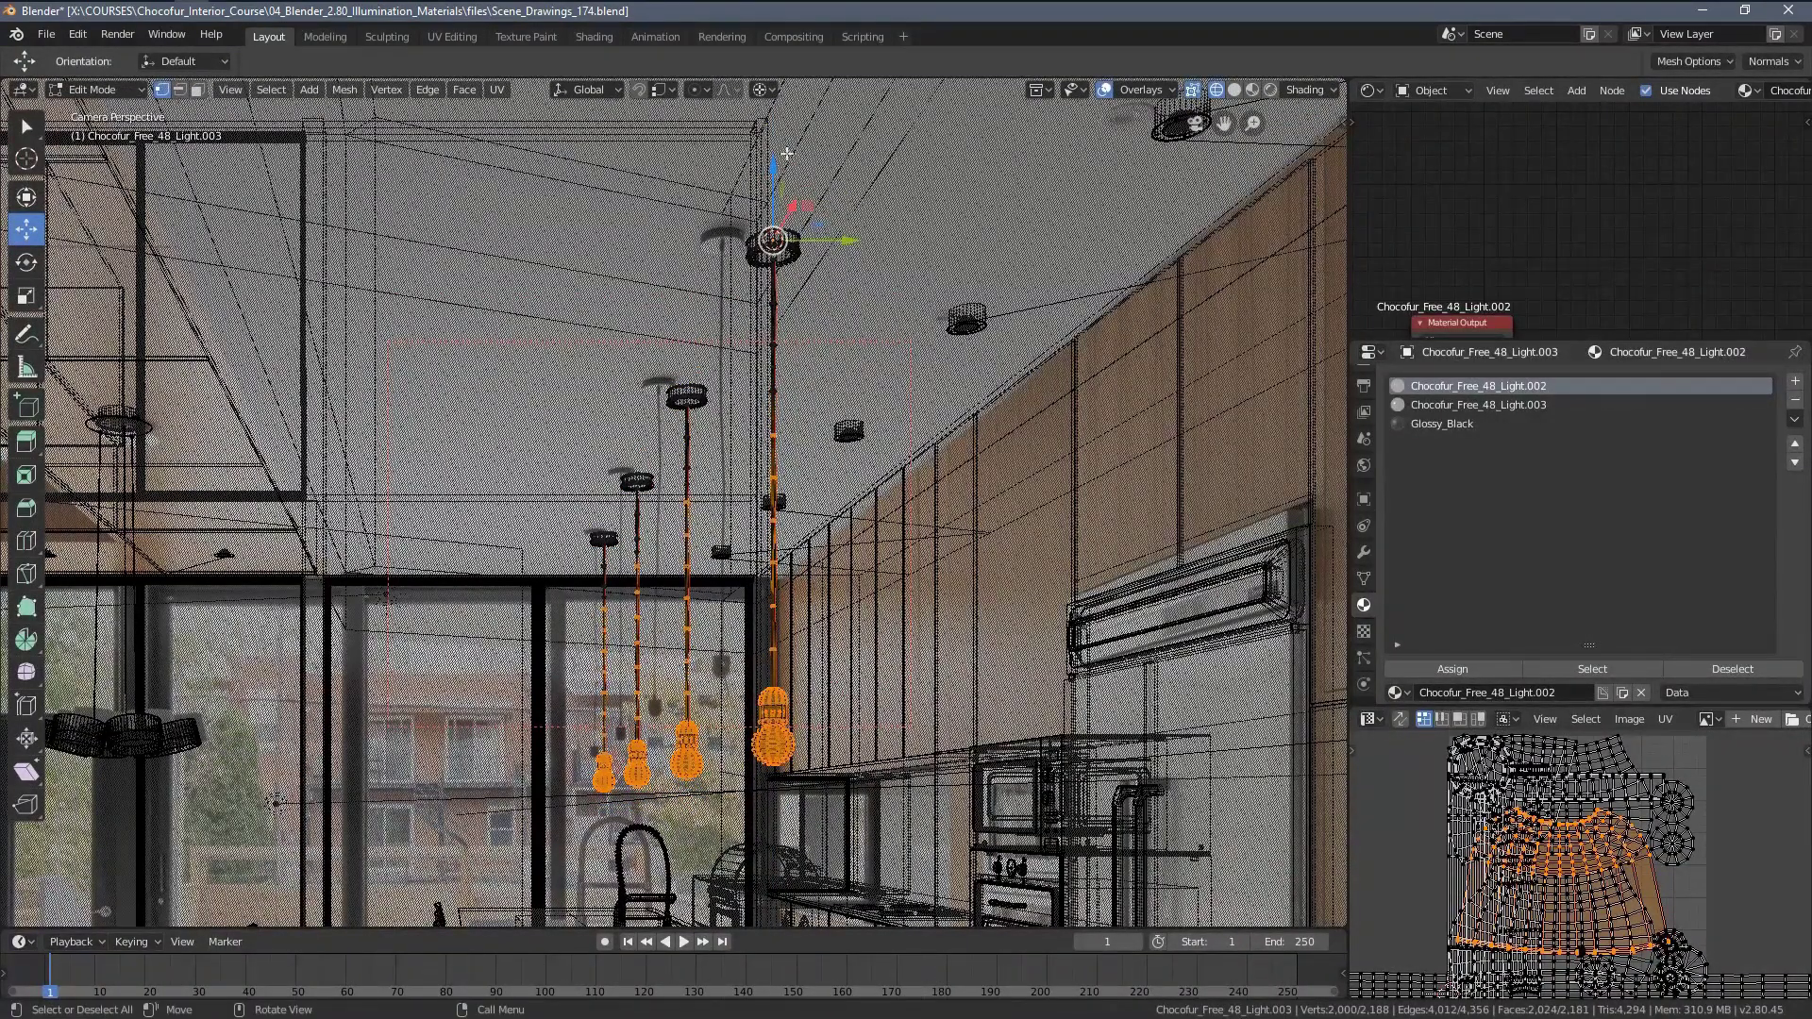
pyautogui.moveTo(771, 173); pyautogui.dragTo(740, 382)
pyautogui.press('b')
pyautogui.moveTo(740, 382); pyautogui.dragTo(826, 424, button='middle')
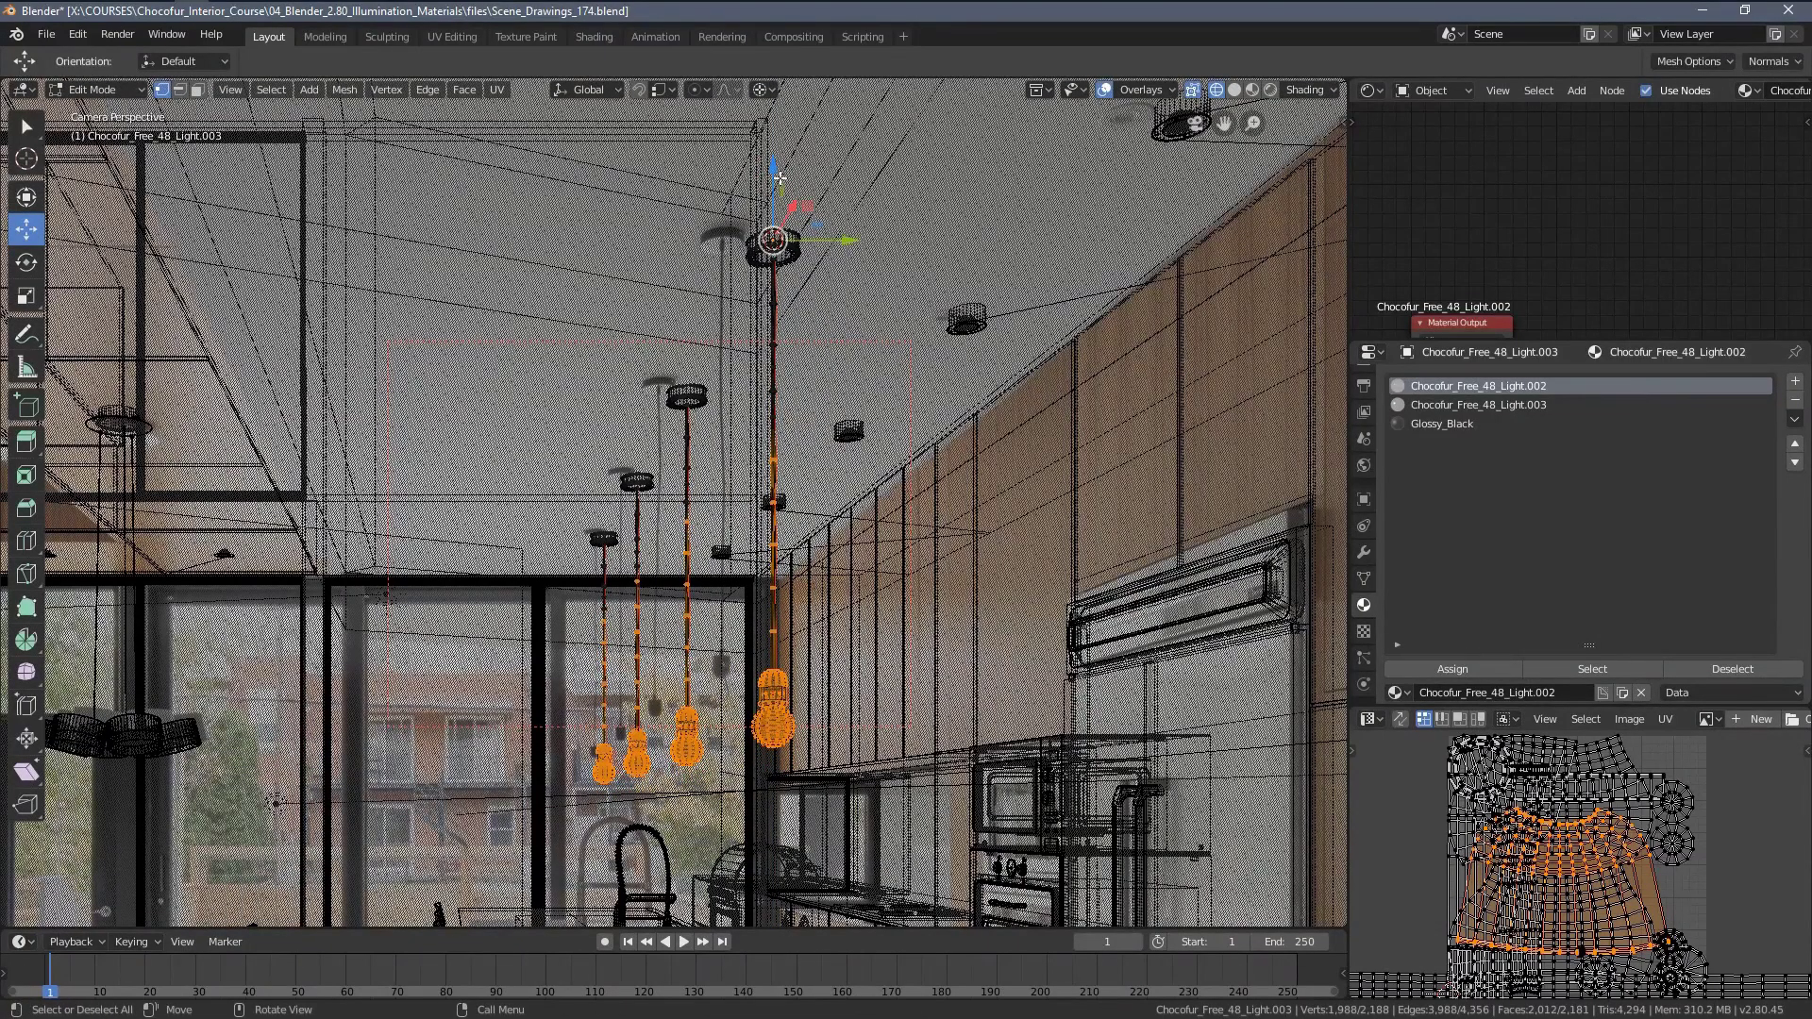
pyautogui.moveTo(780, 178); pyautogui.dragTo(769, 331)
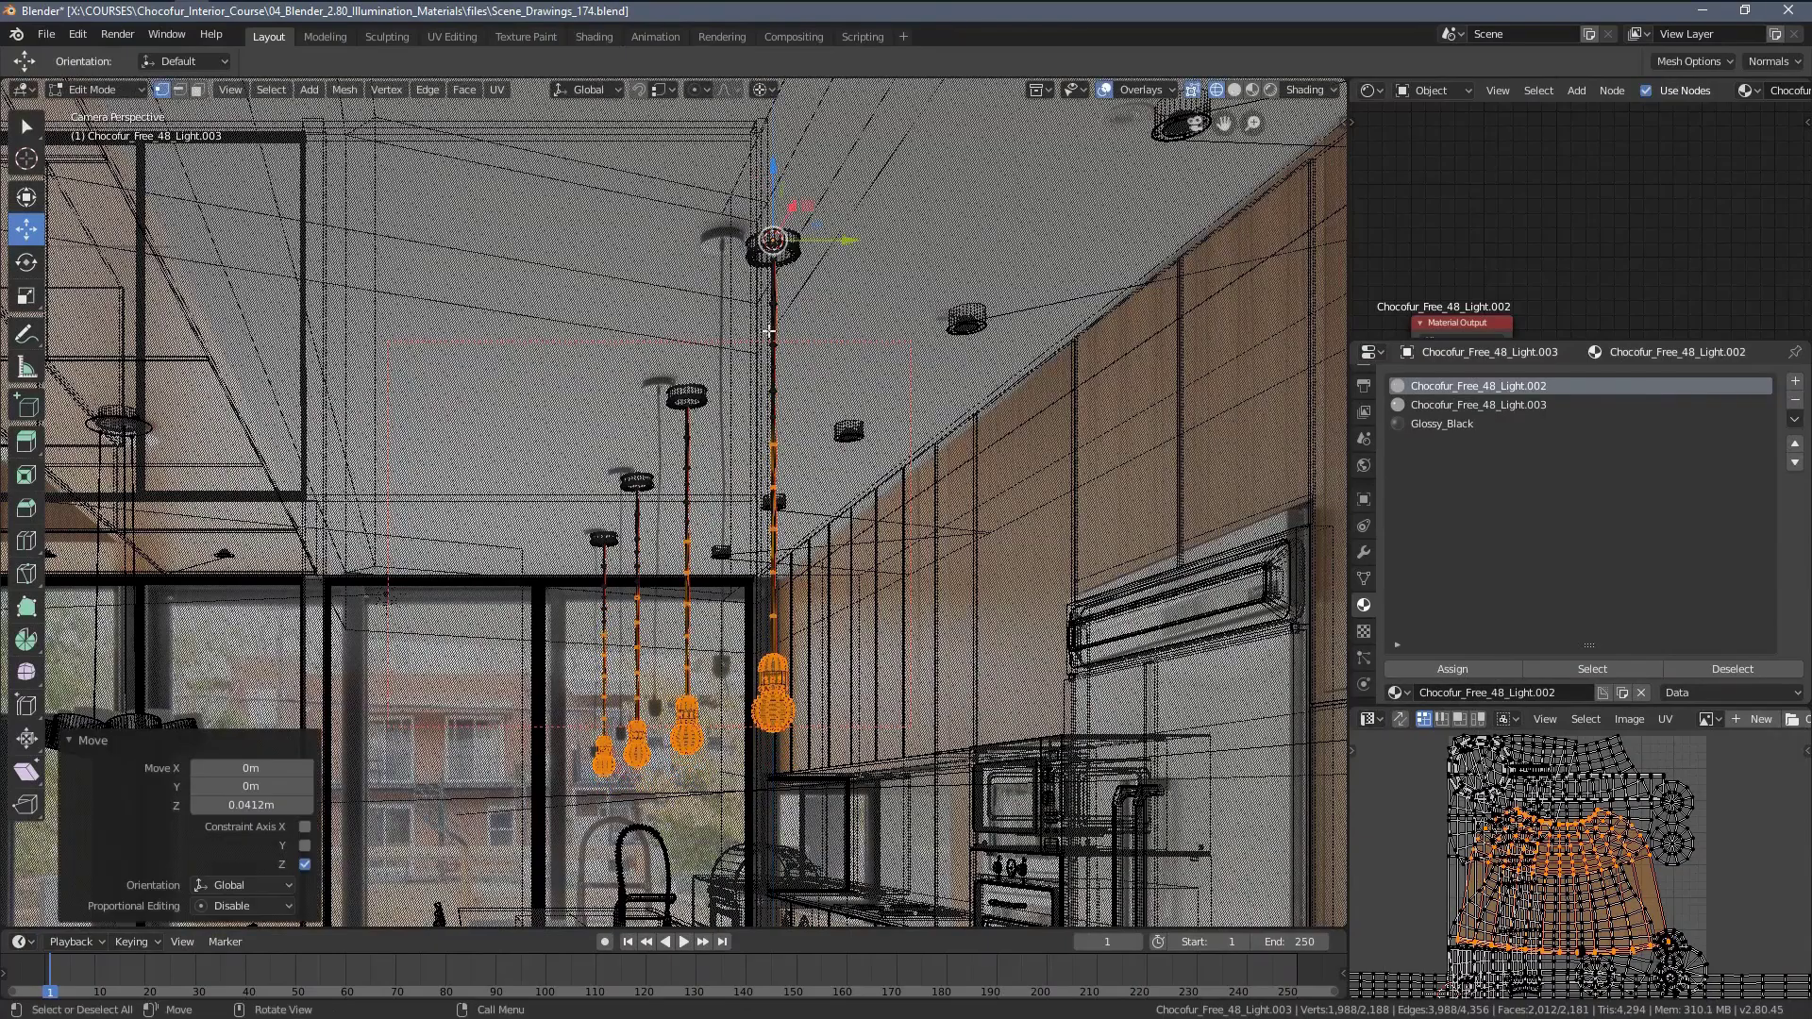
# Exclude two more upper cord sections in turn, raising the remaining cord and bulb about 0.06 m, followed by about 0.03 m.
pyautogui.press('b')
pyautogui.moveTo(729, 381); pyautogui.dragTo(819, 464, button='middle')
pyautogui.moveTo(776, 175)
pyautogui.mouseDown()
pyautogui.moveTo(753, 189)
pyautogui.moveTo(775, 201)
pyautogui.moveTo(776, 156)
pyautogui.mouseUp()
pyautogui.hotkey('ctrl', 'z')
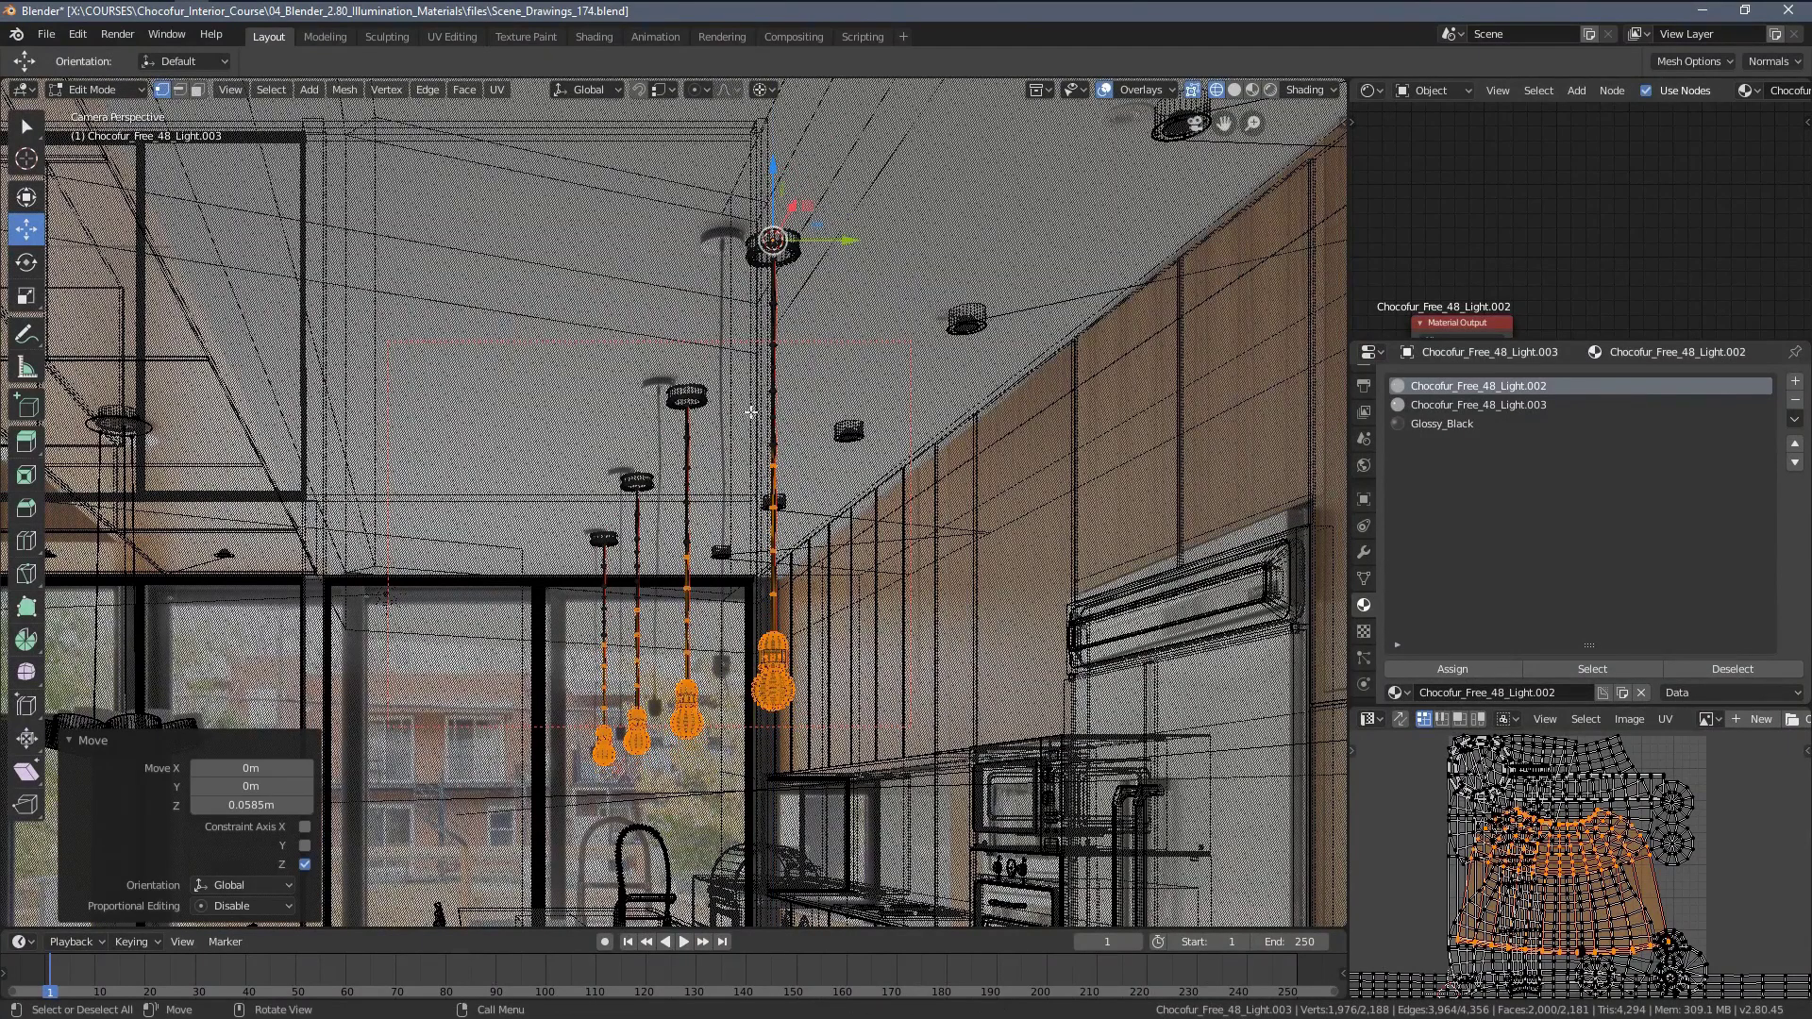
pyautogui.press('b')
pyautogui.moveTo(717, 410); pyautogui.dragTo(799, 479, button='middle')
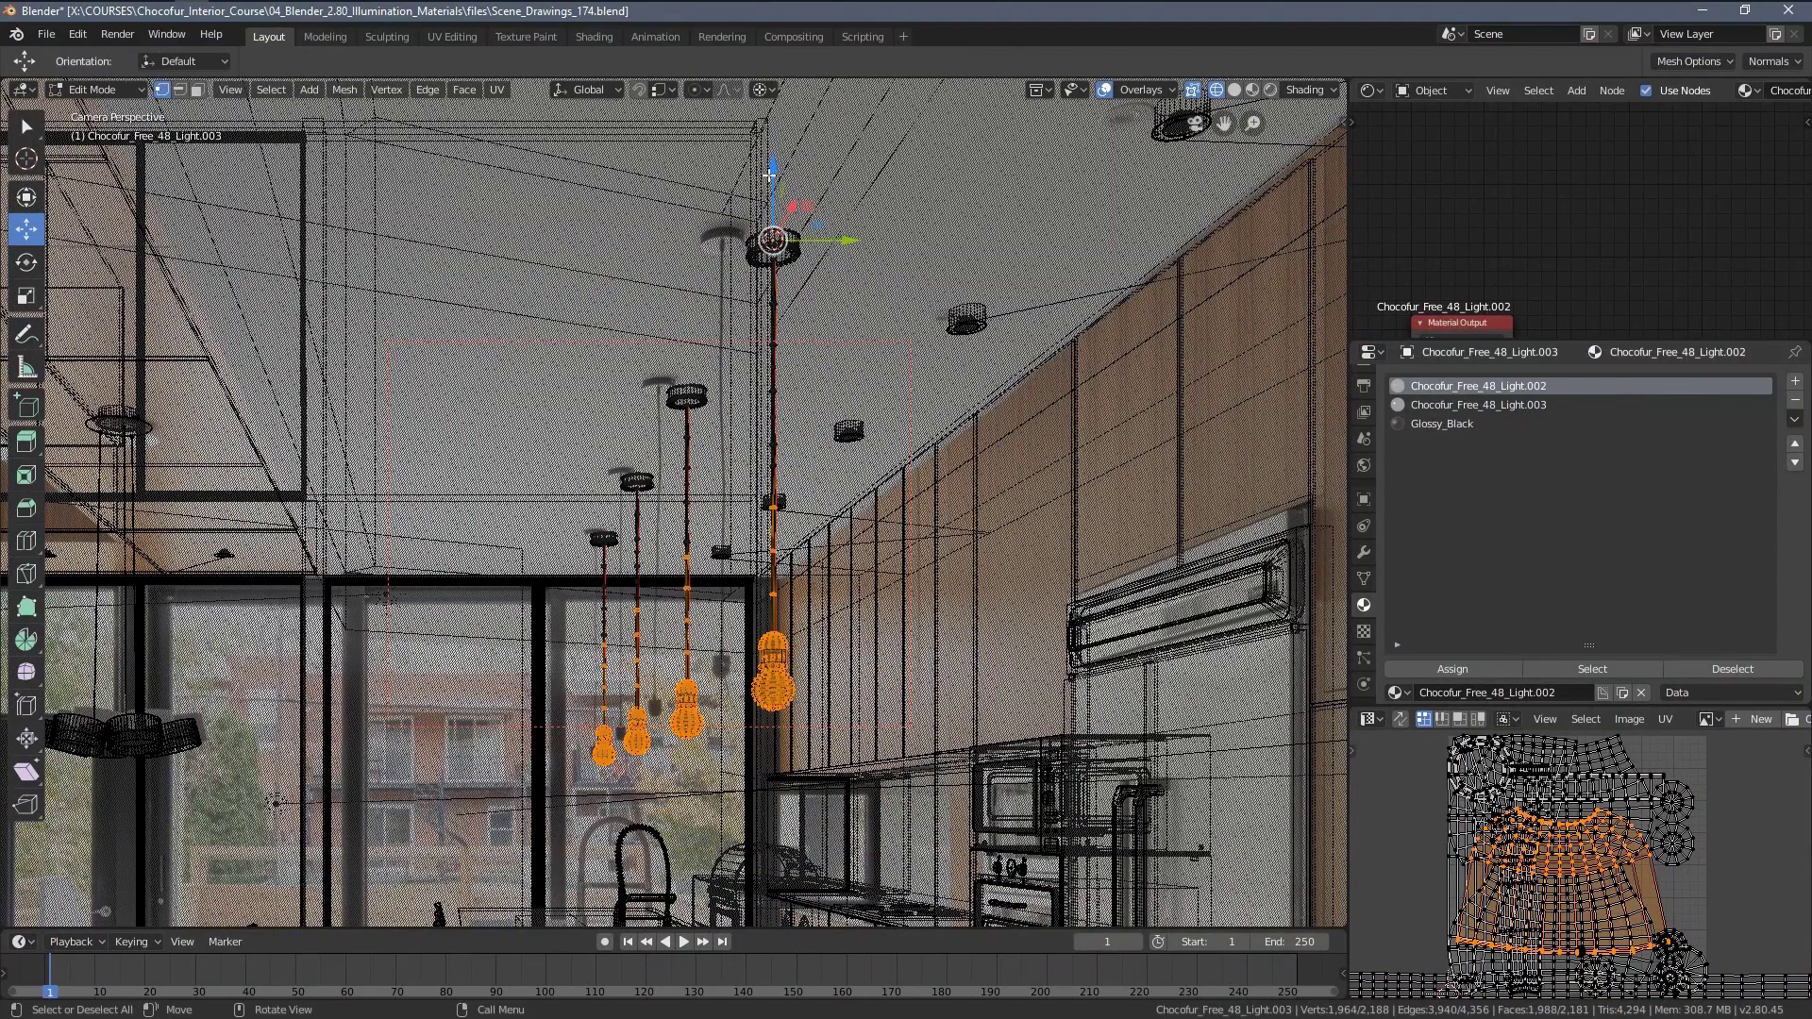
pyautogui.moveTo(769, 174); pyautogui.dragTo(770, 165)
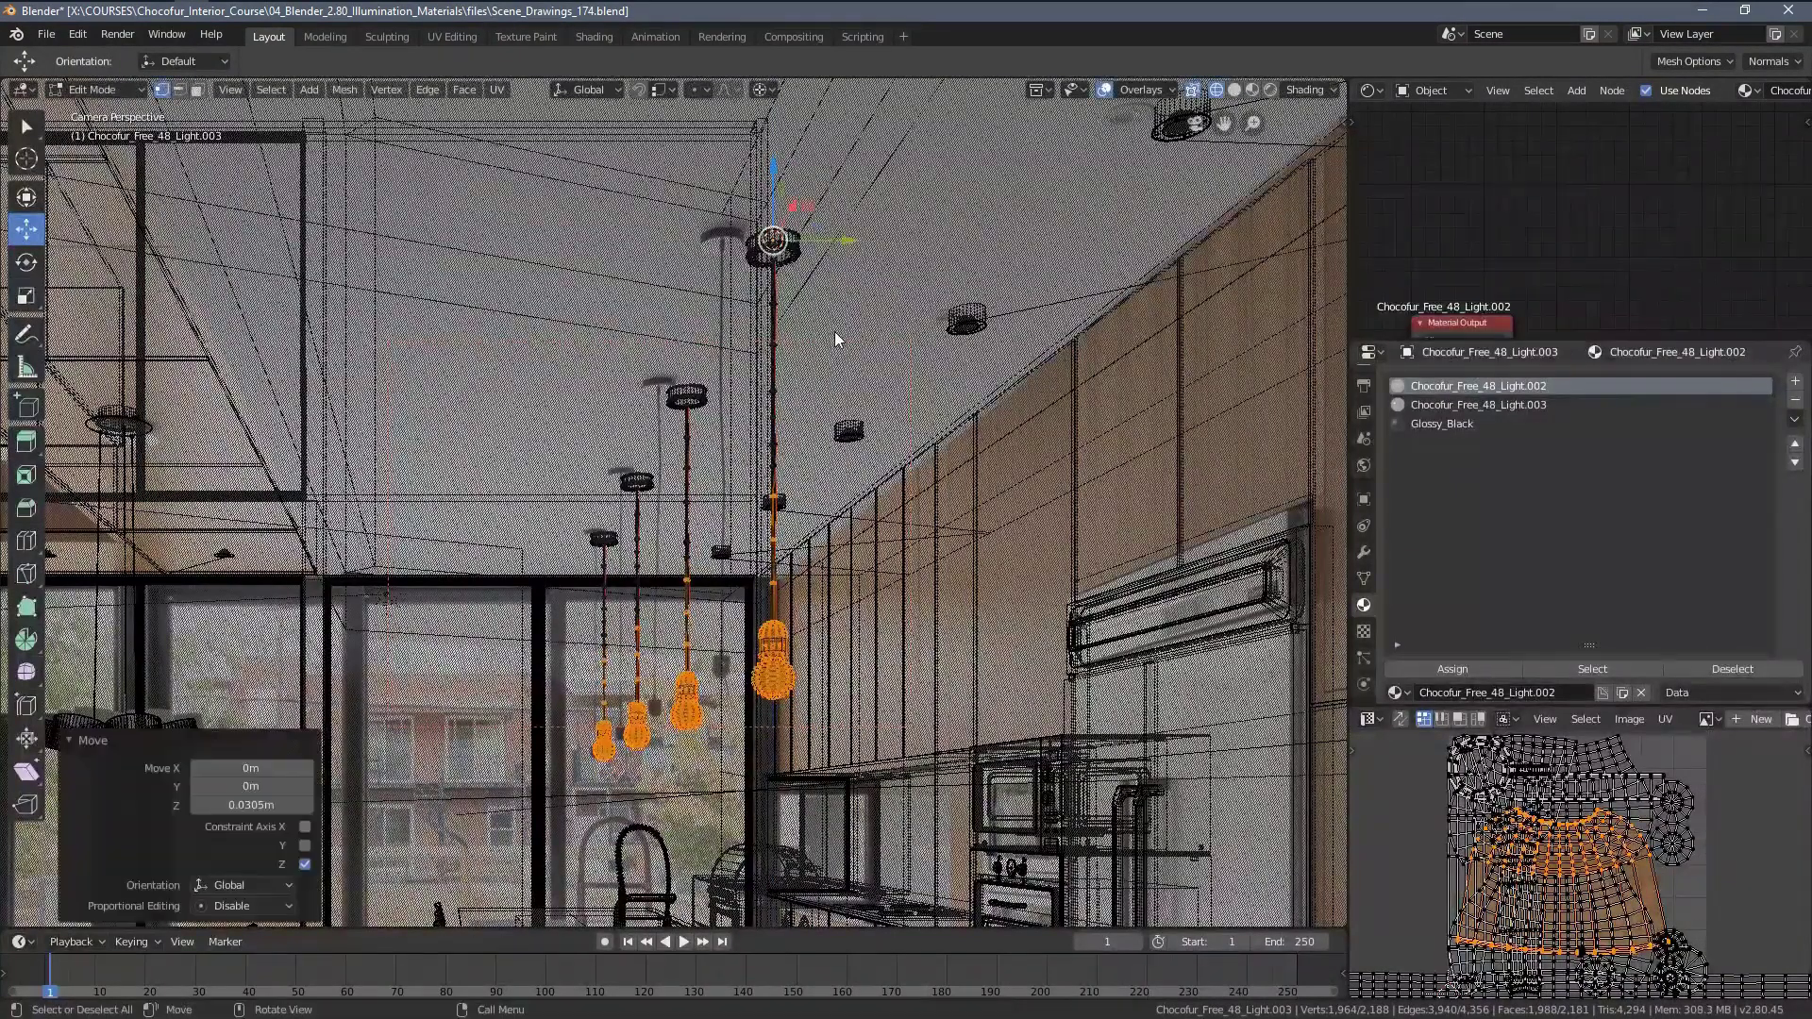
# Leave the pendant light's mesh editing and view the kitchen in solid shading.
pyautogui.press('Tab')
pyautogui.press('z')
pyautogui.click(915, 340)
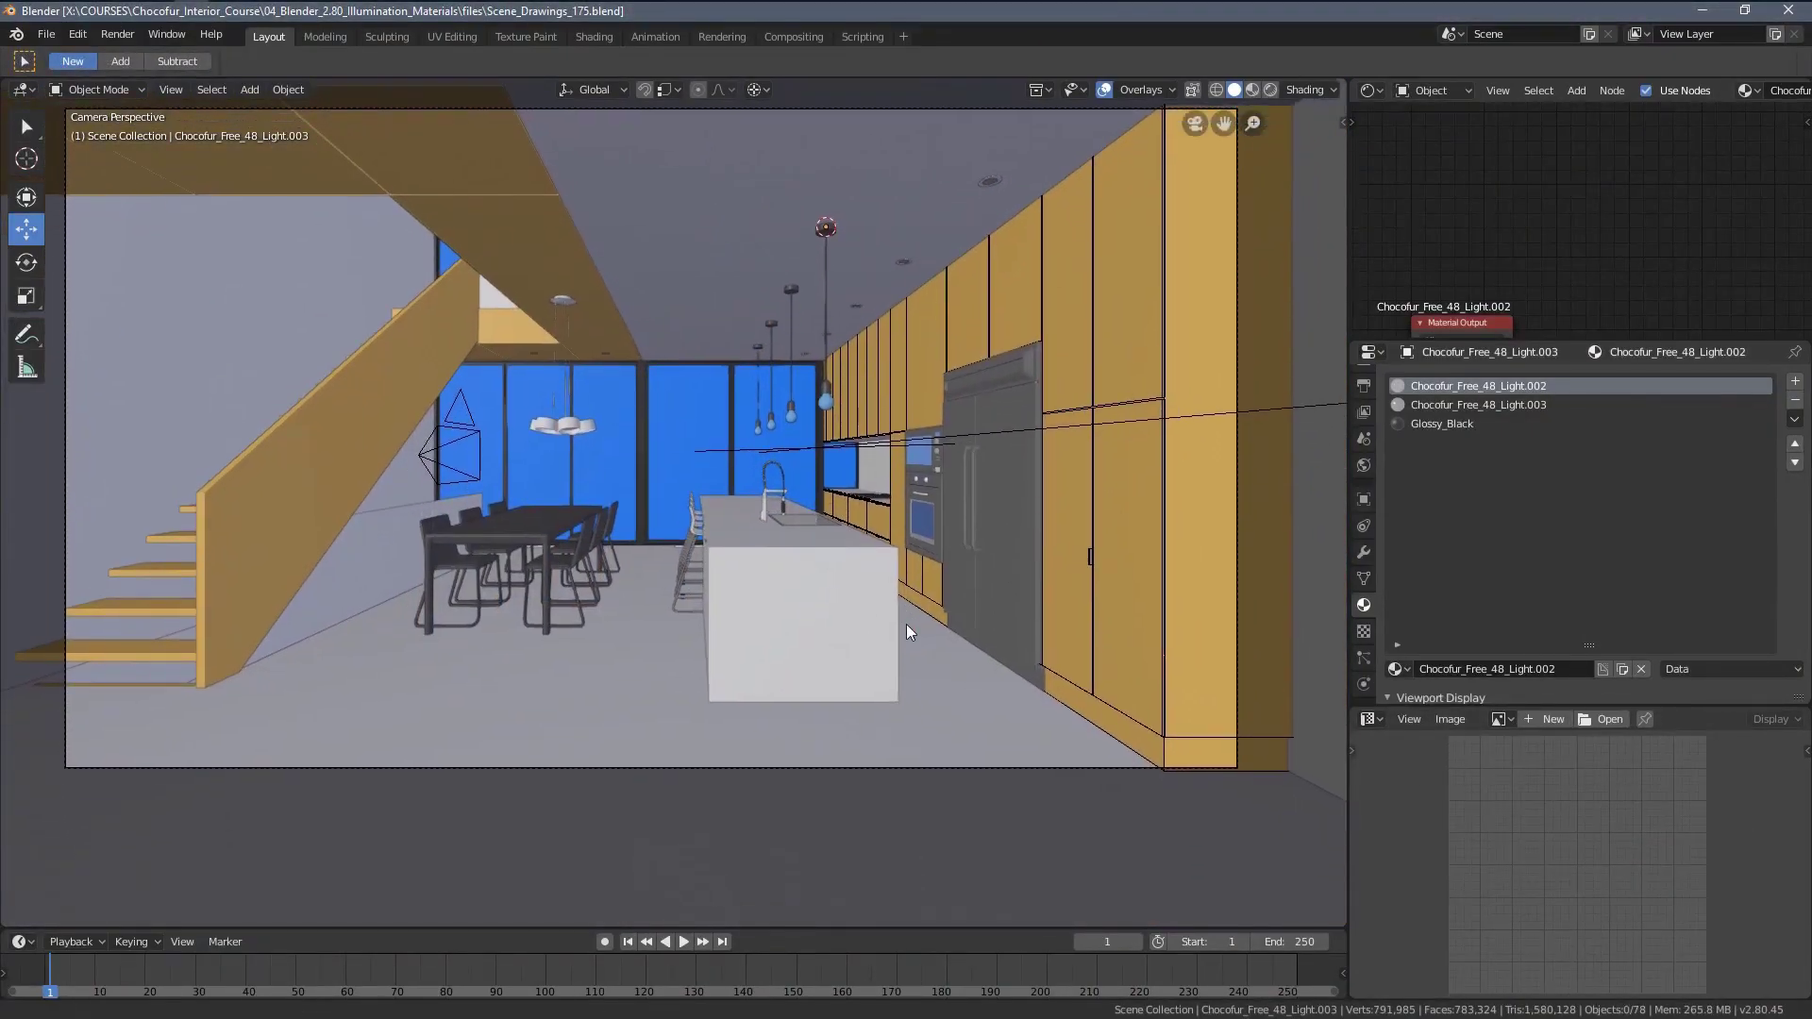
# Select the kitchen island and compare its outline with the reference photo in wireframe shading.
pyautogui.scroll(3, 906, 625)
pyautogui.click(785, 601)
pyautogui.scroll(2, 785, 600)
pyautogui.press('z')
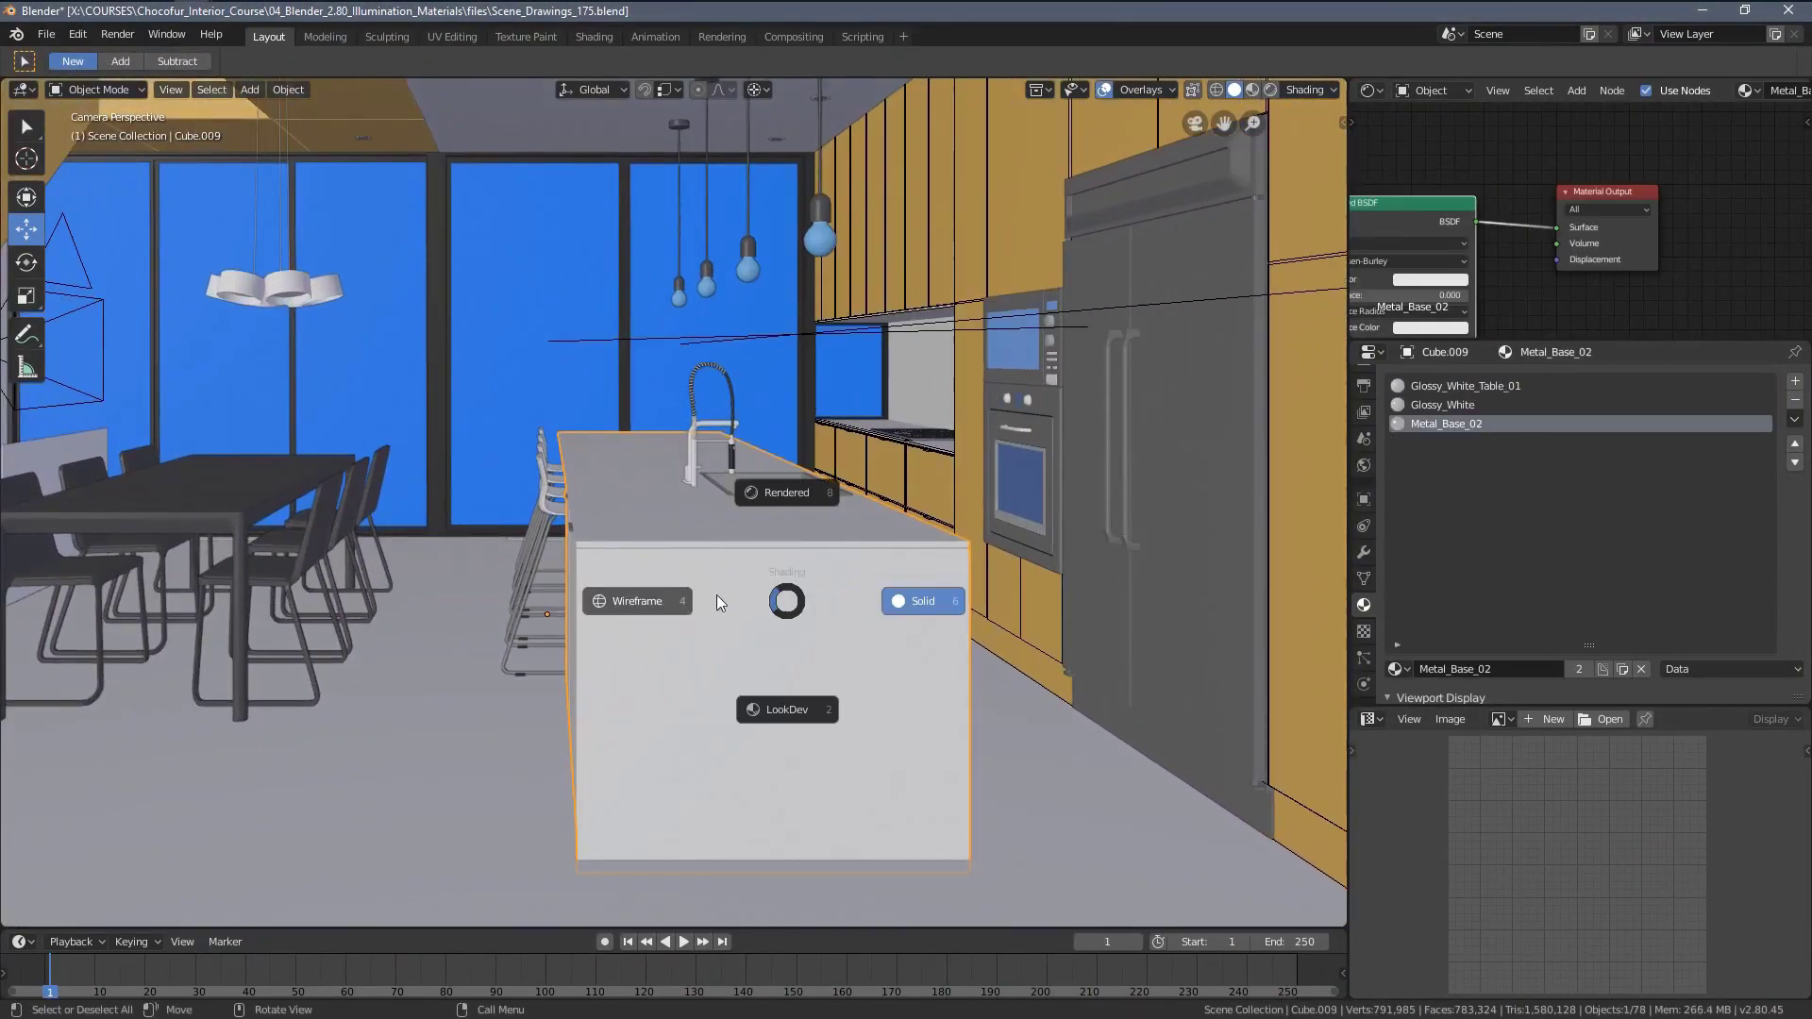
pyautogui.click(658, 604)
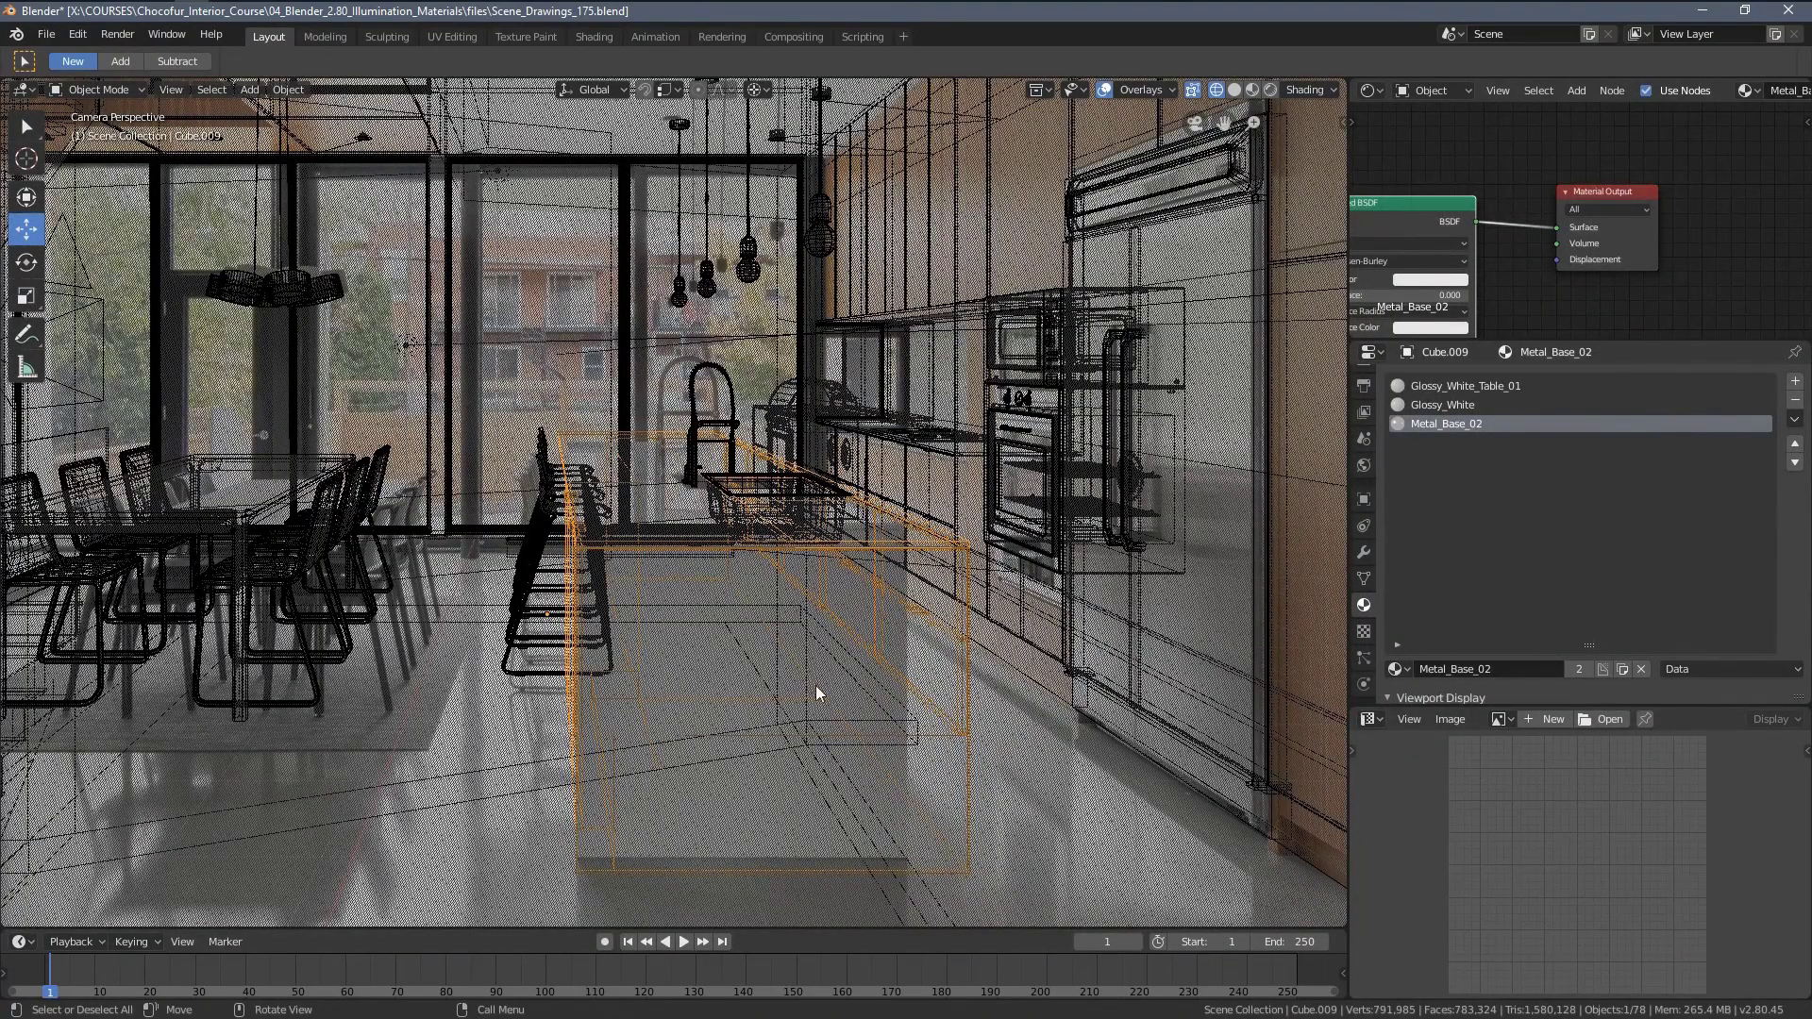
# Check the sink from the top view and open the island's mesh for editing with nothing selected.
pyautogui.press('Tab')
pyautogui.press('KP_7')
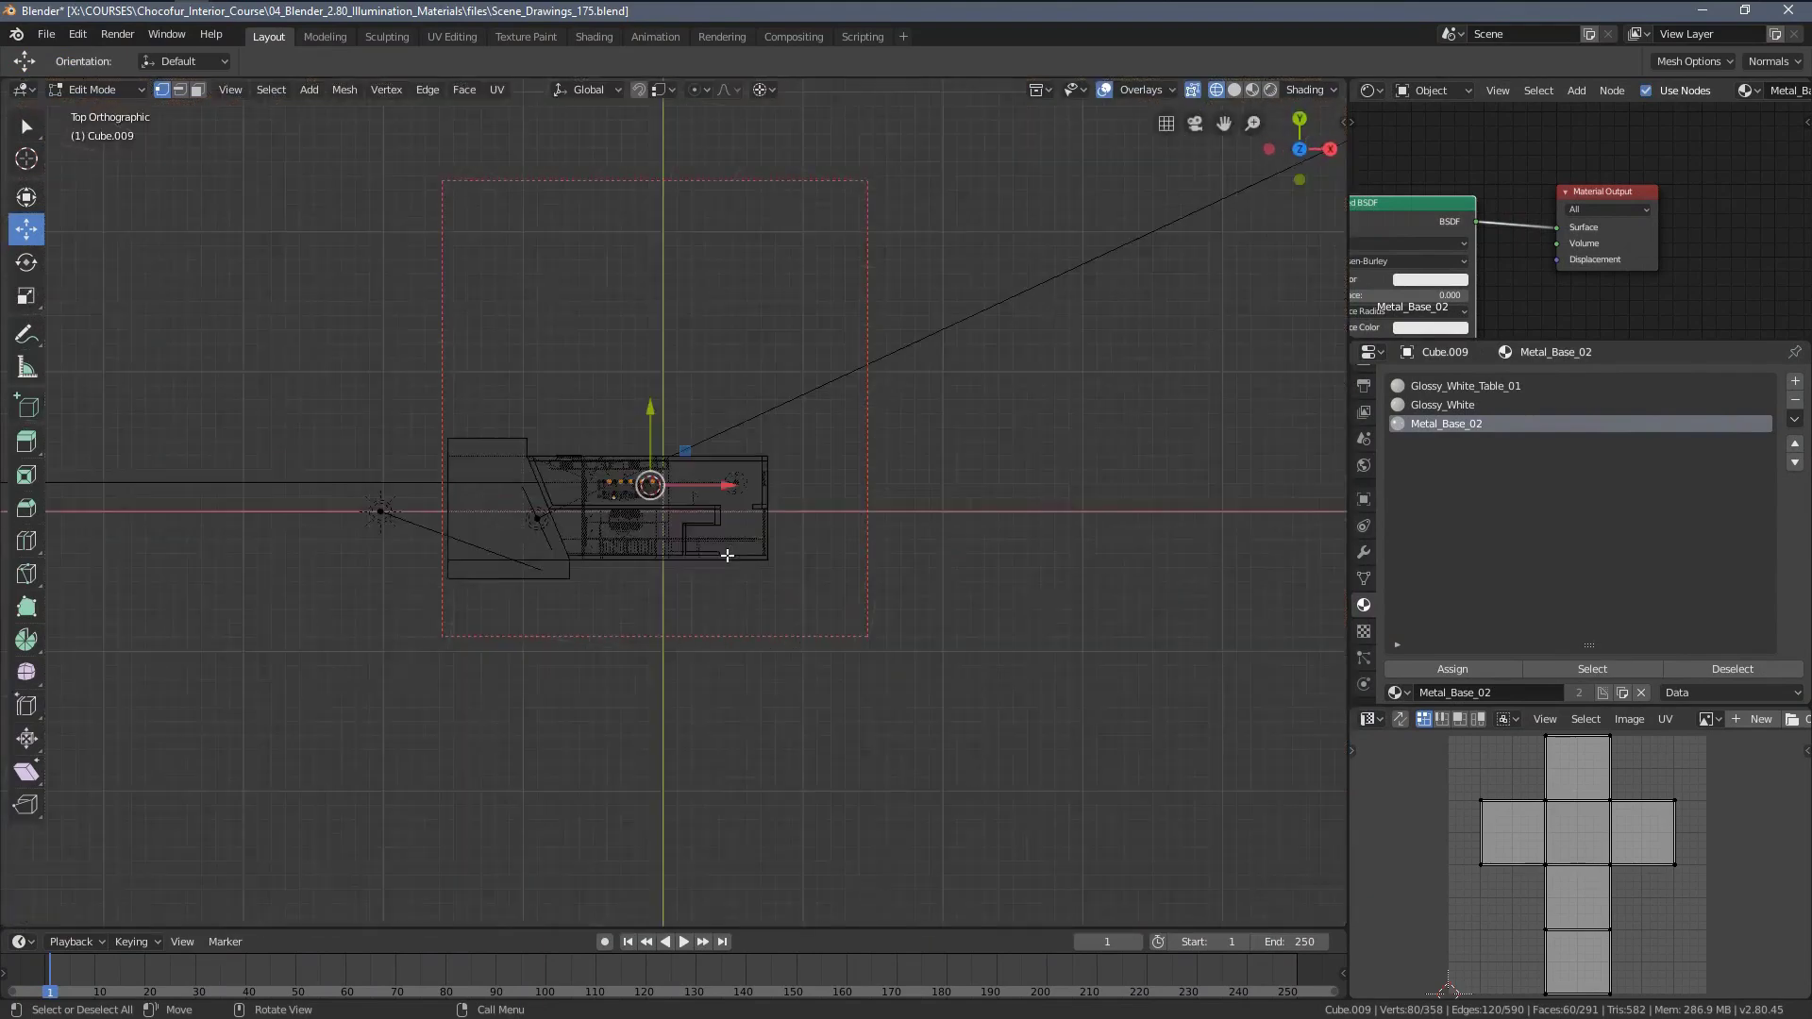
pyautogui.scroll(6, 711, 534)
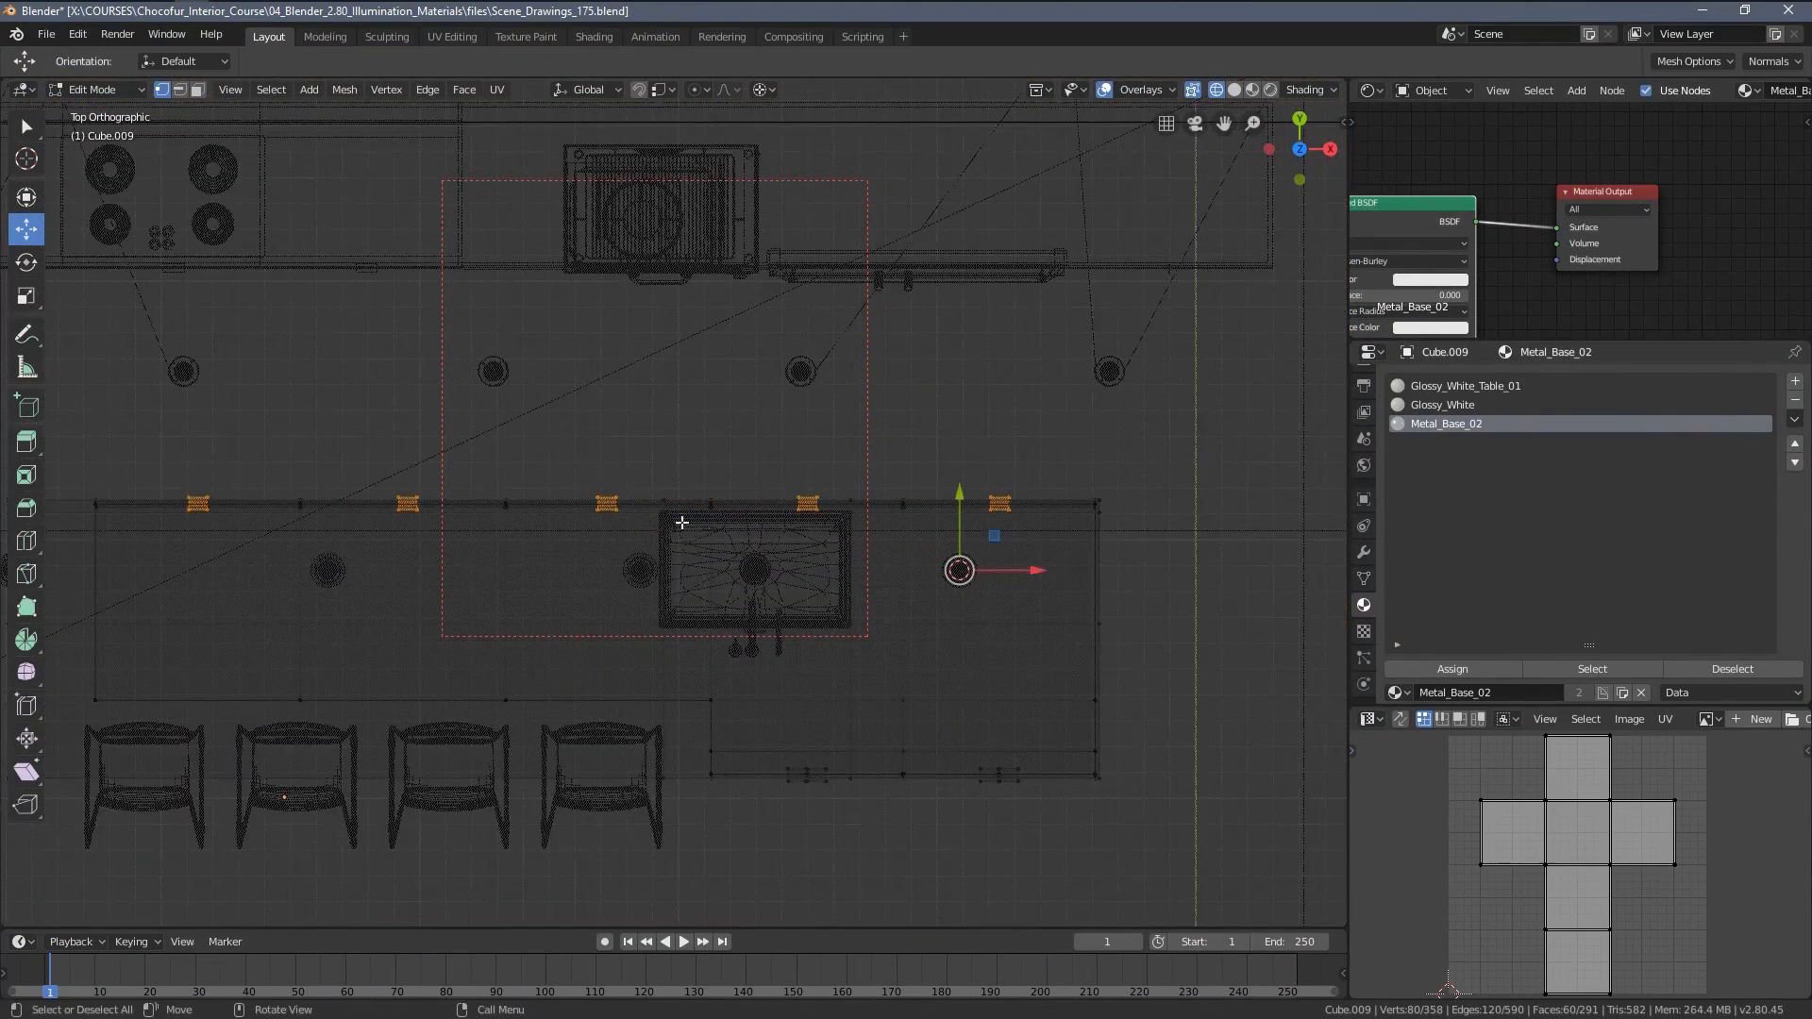
pyautogui.press('Tab')
pyautogui.click(748, 566)
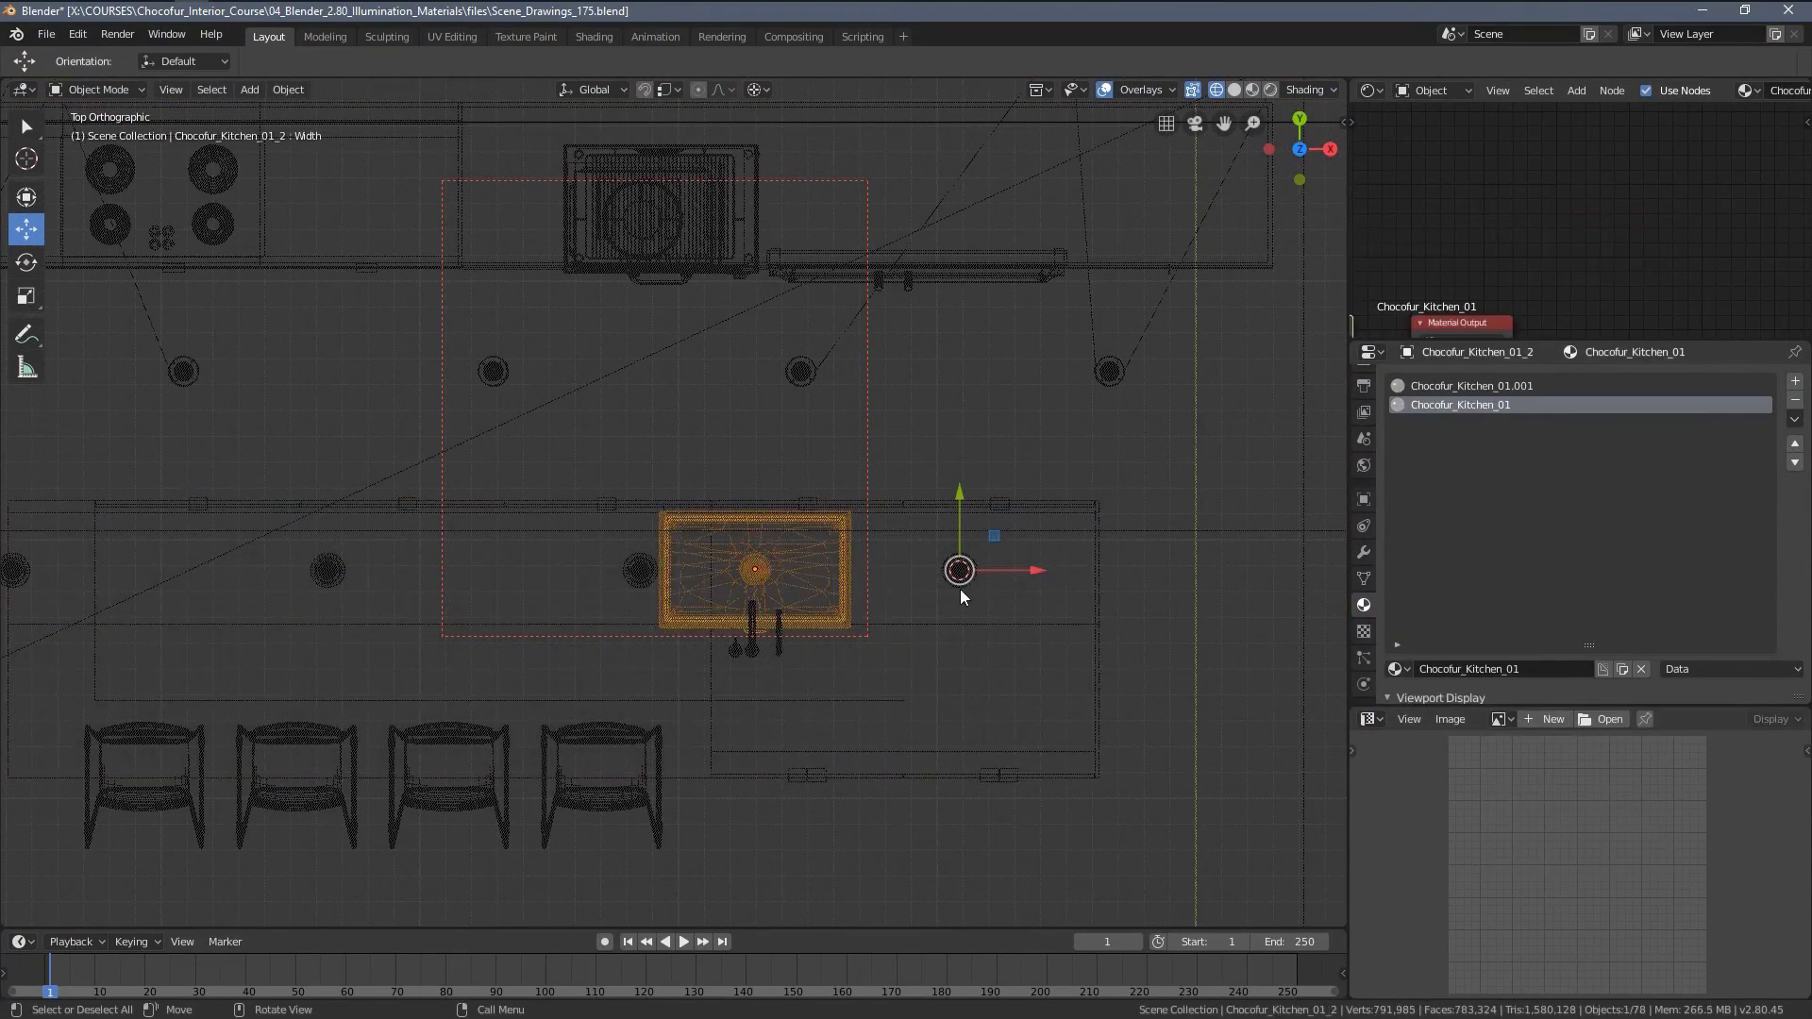
pyautogui.click(984, 517)
pyautogui.press('Tab')
pyautogui.scroll(-2, 812, 640)
pyautogui.press('a')
pyautogui.hotkey('alt', 'a')
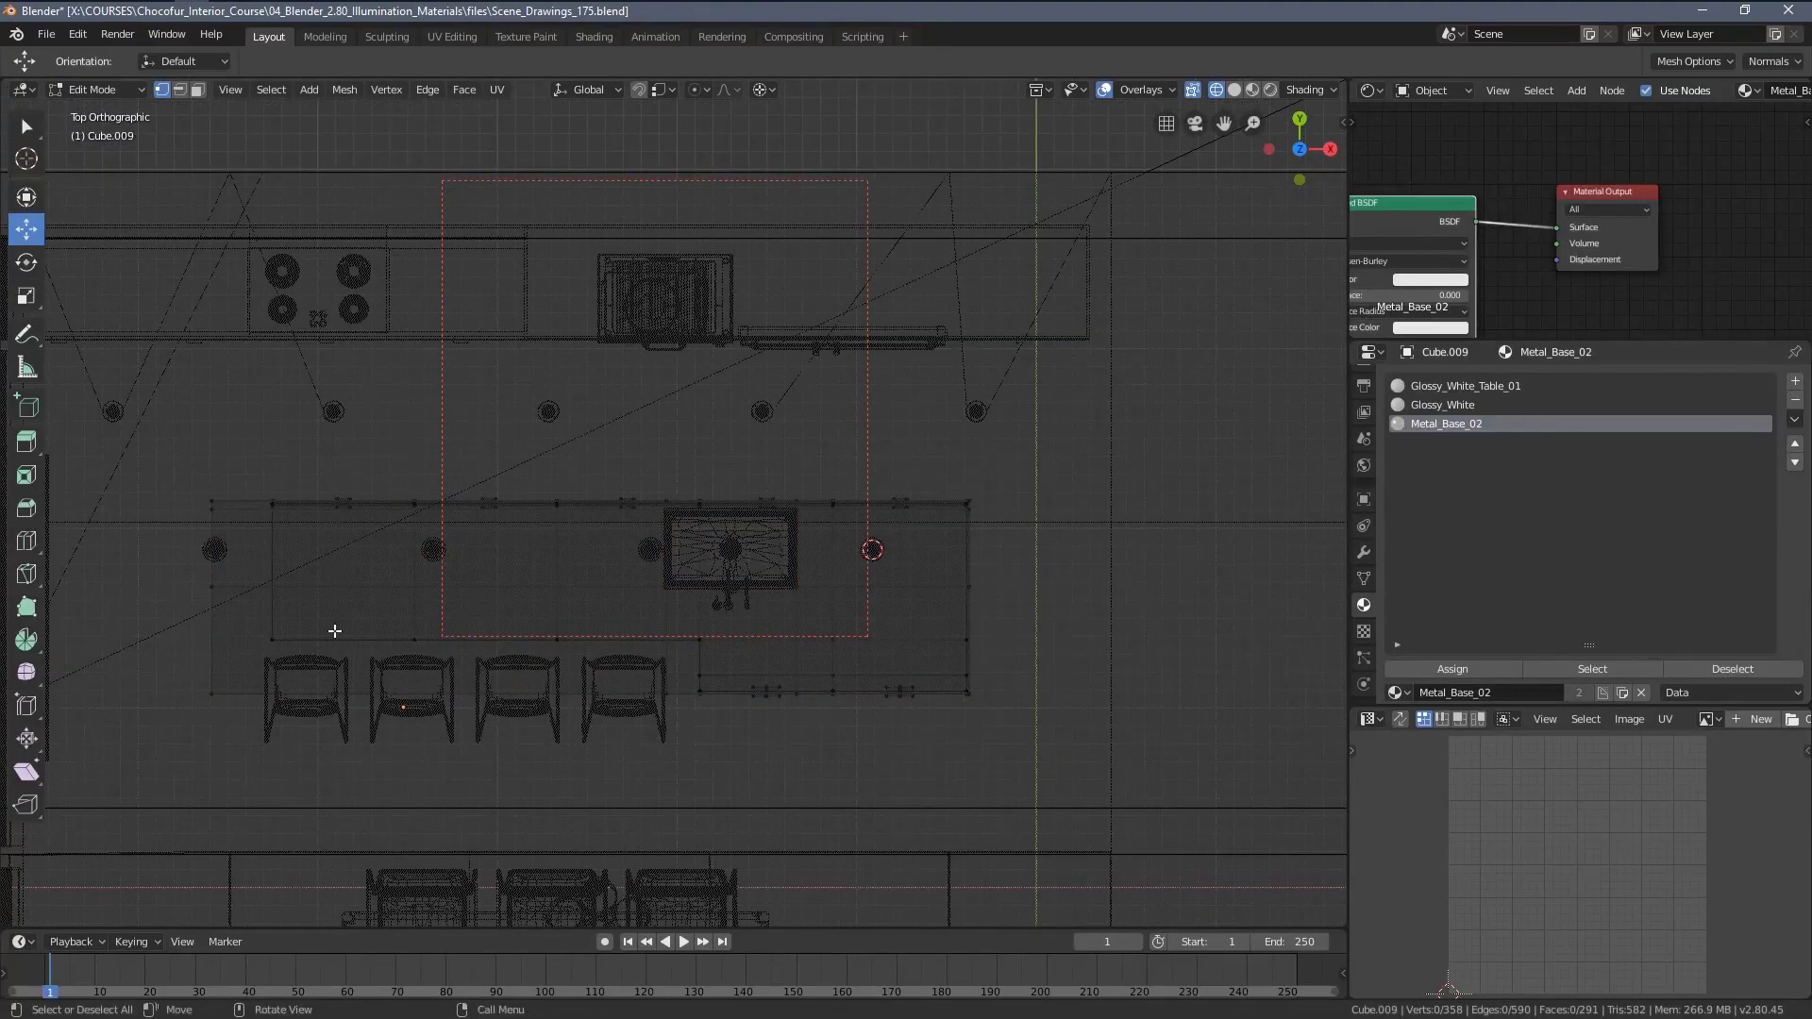
# Select the island's stool-side vertices, move them about 0.113 m along Y, and check the result through the camera.
pyautogui.moveTo(149, 612); pyautogui.dragTo(1057, 765)
pyautogui.scroll(2, 878, 669)
pyautogui.moveTo(962, 493); pyautogui.dragTo(962, 467)
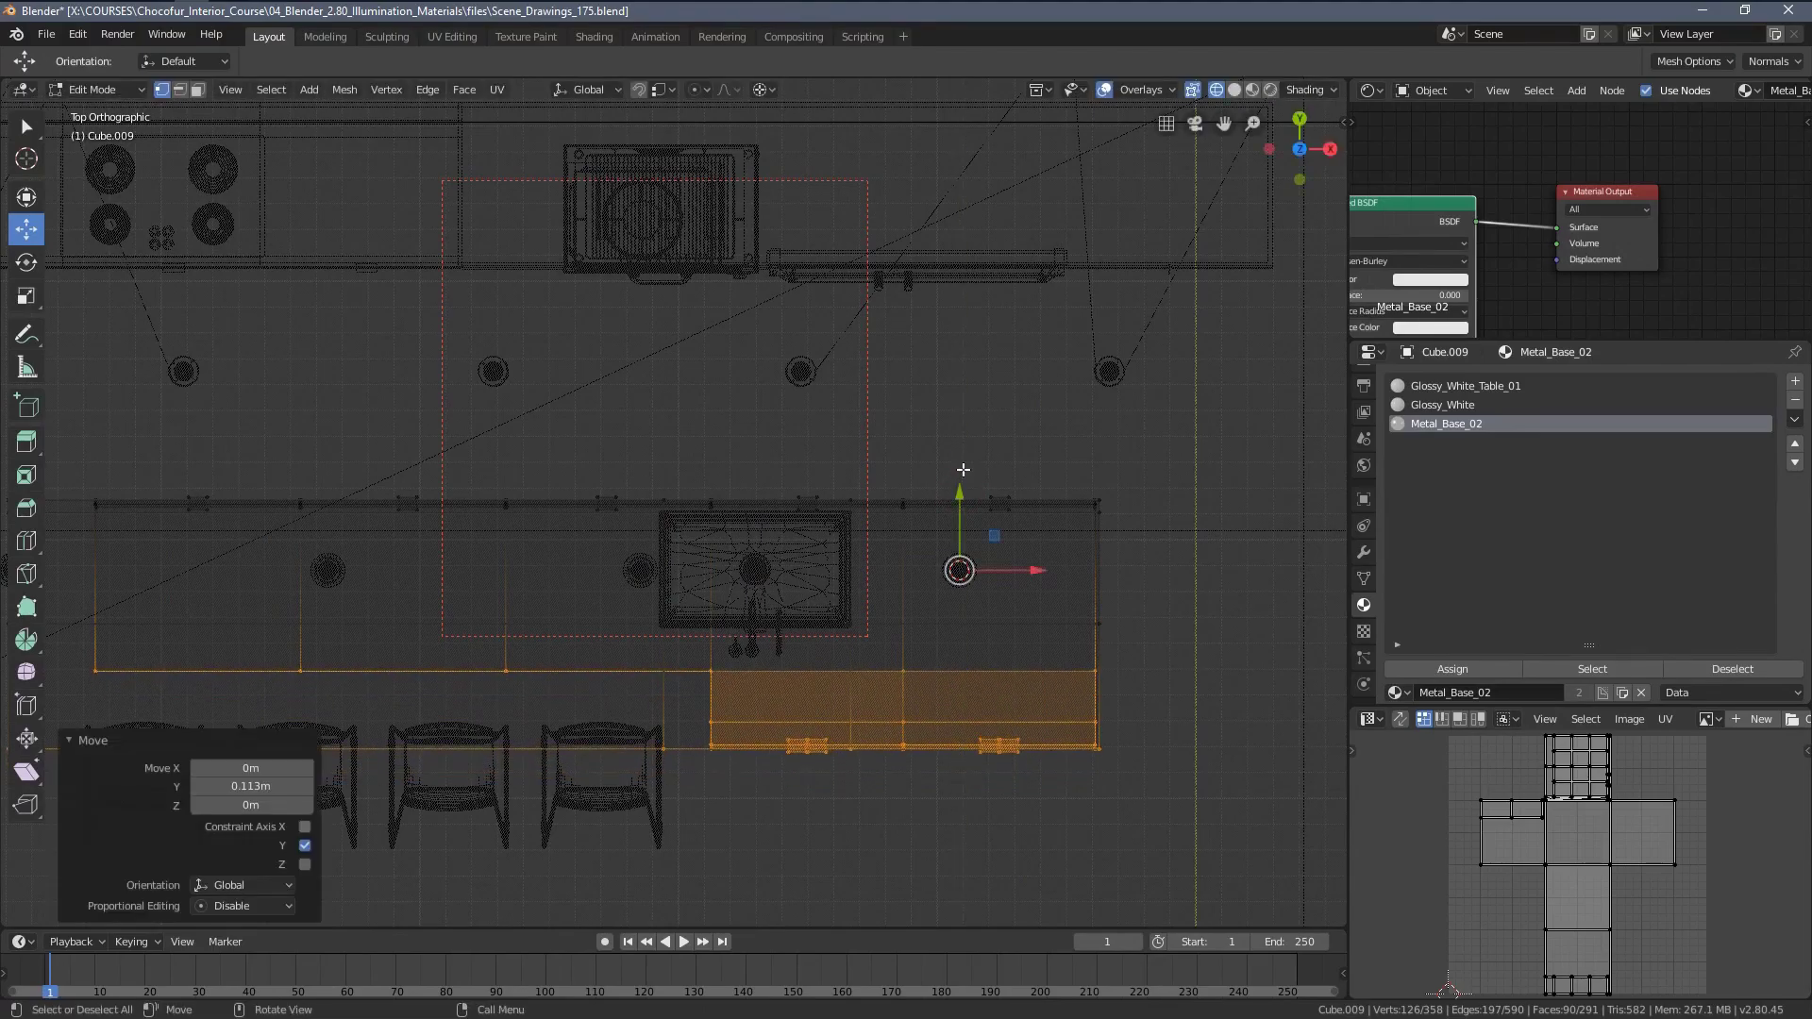
pyautogui.press('KP_0')
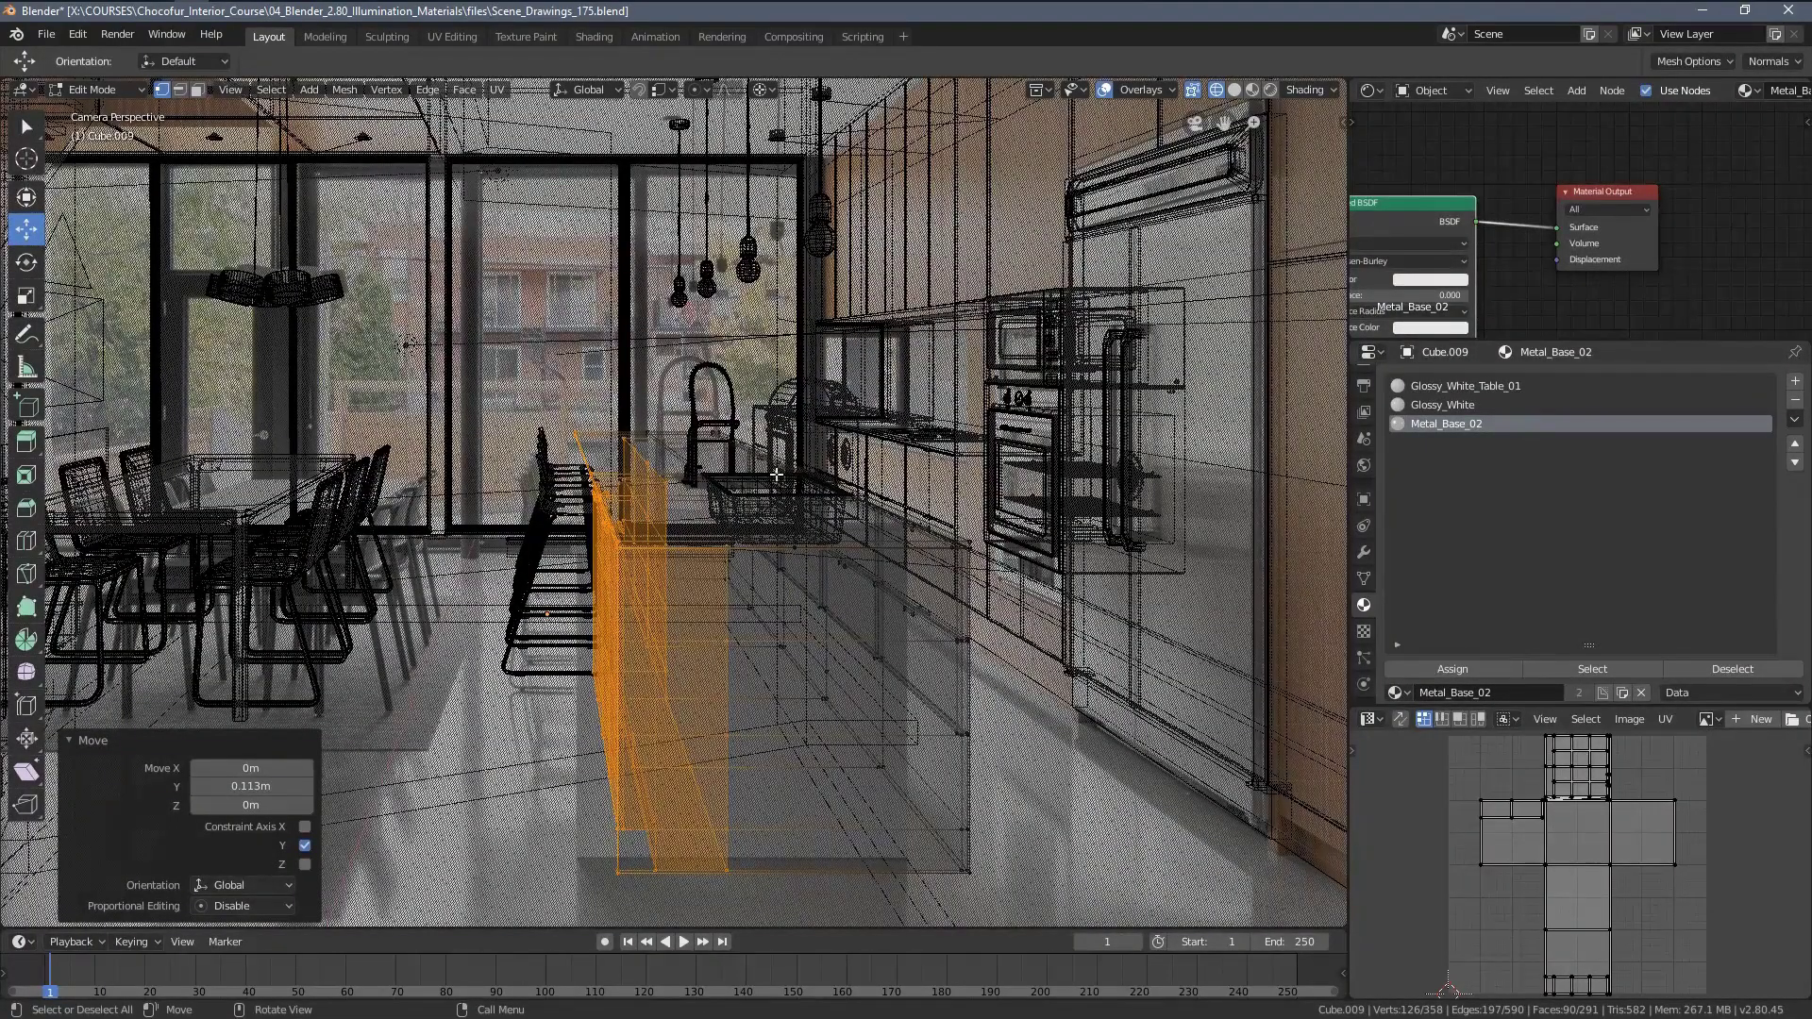
pyautogui.scroll(-3, 652, 490)
pyautogui.scroll(1, 694, 509)
# Set the pivot point to Active Element and return to object mode in solid shading.
pyautogui.press('.')
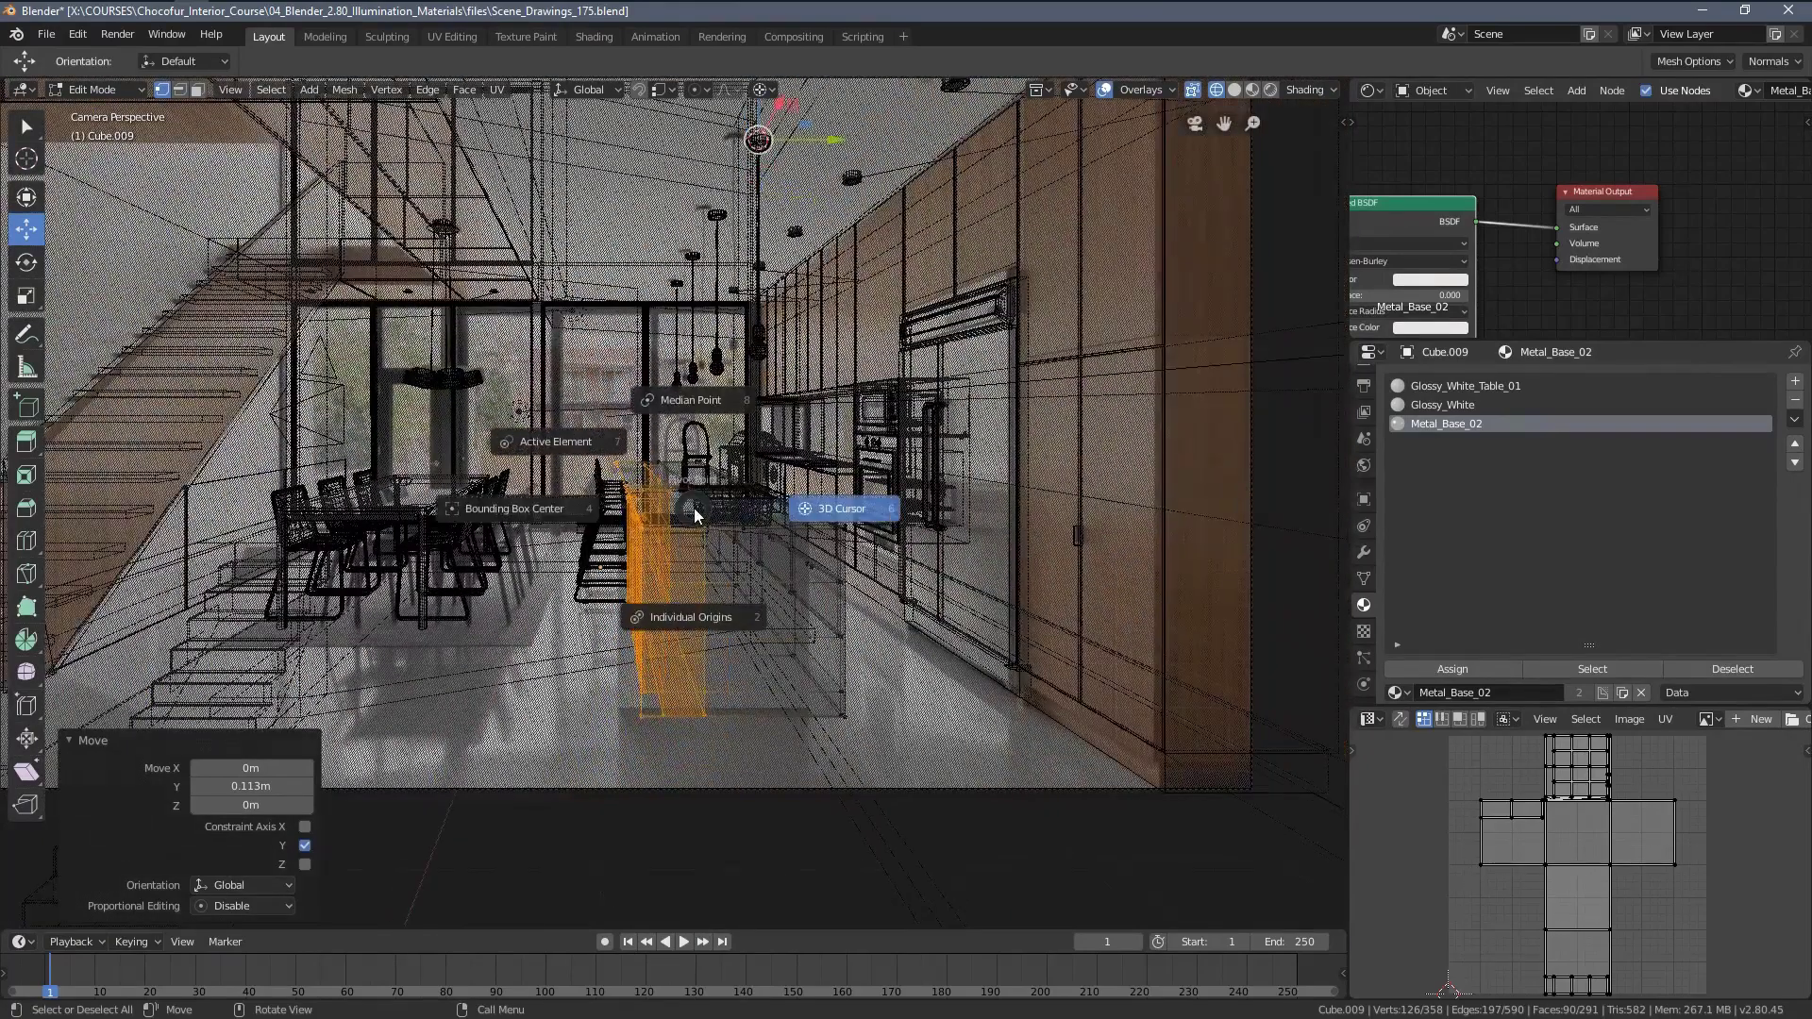
pyautogui.click(576, 443)
pyautogui.press('Tab')
pyautogui.press('z')
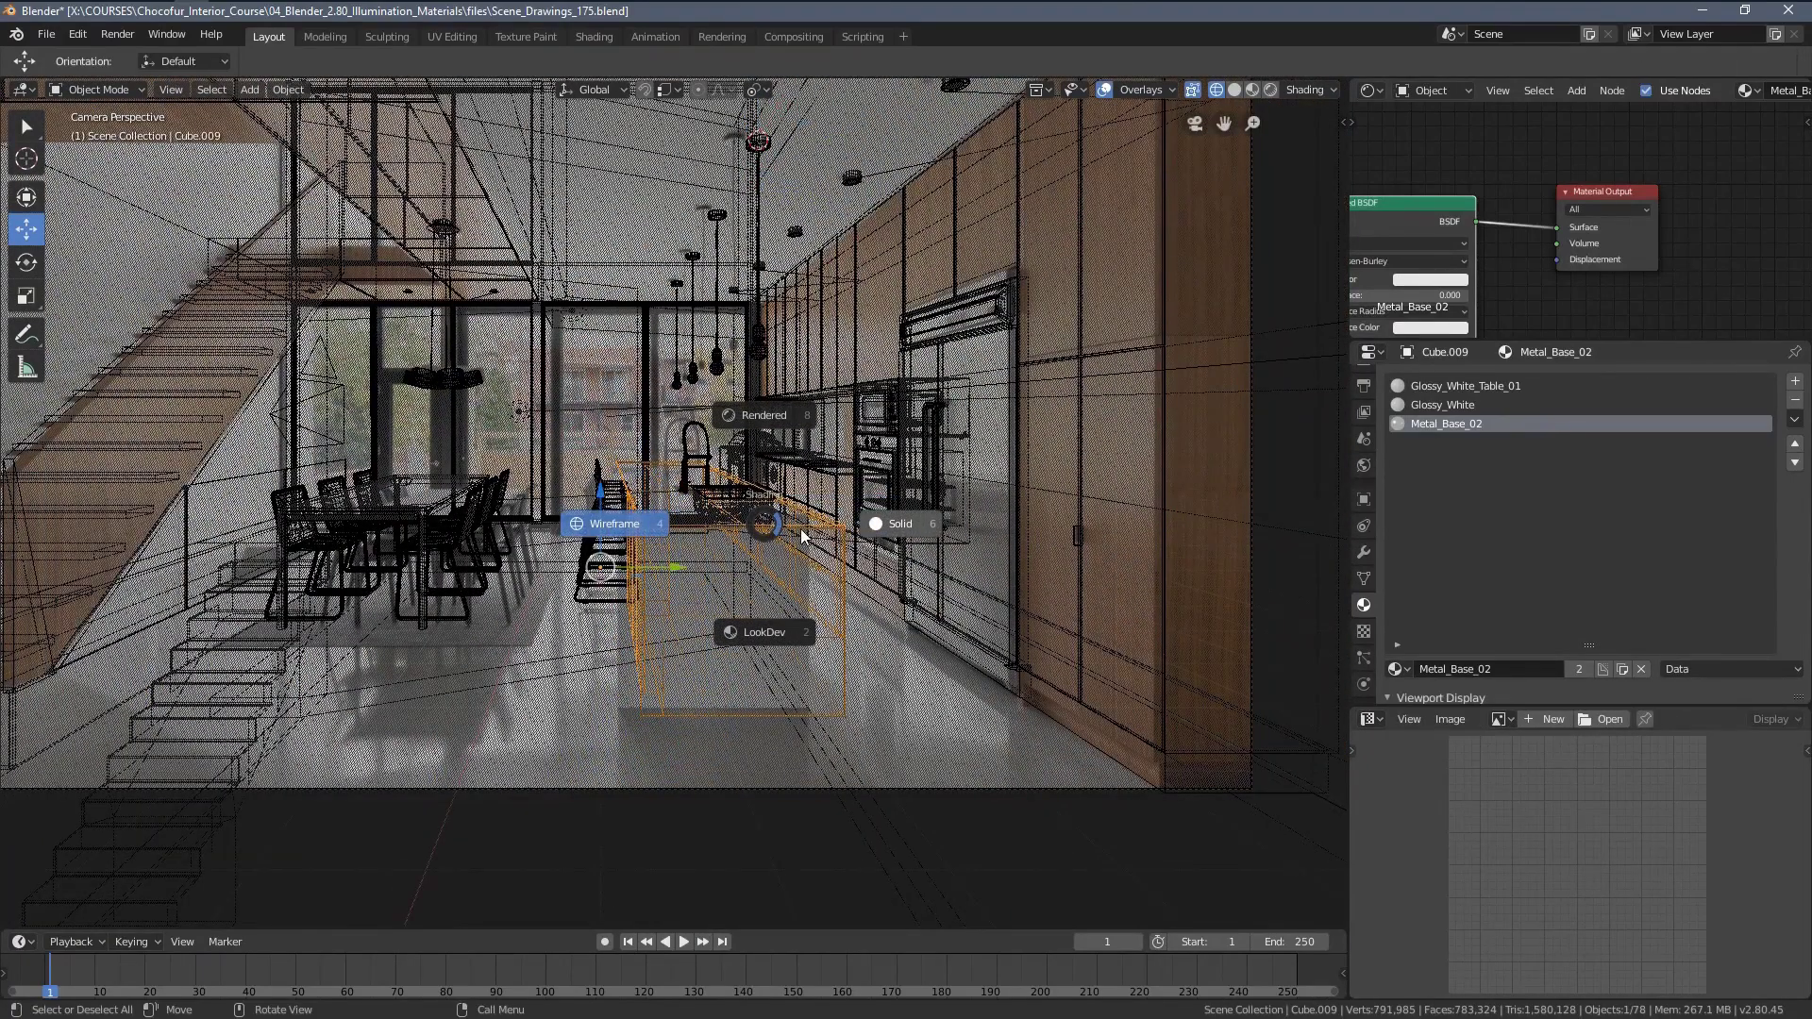
pyautogui.click(800, 529)
# Add the sink and faucet to the island selection and move them together about -0.056 m along Y.
pyautogui.scroll(5, 790, 500)
pyautogui.keyDown('shift'); pyautogui.click(812, 466); pyautogui.keyUp('shift')
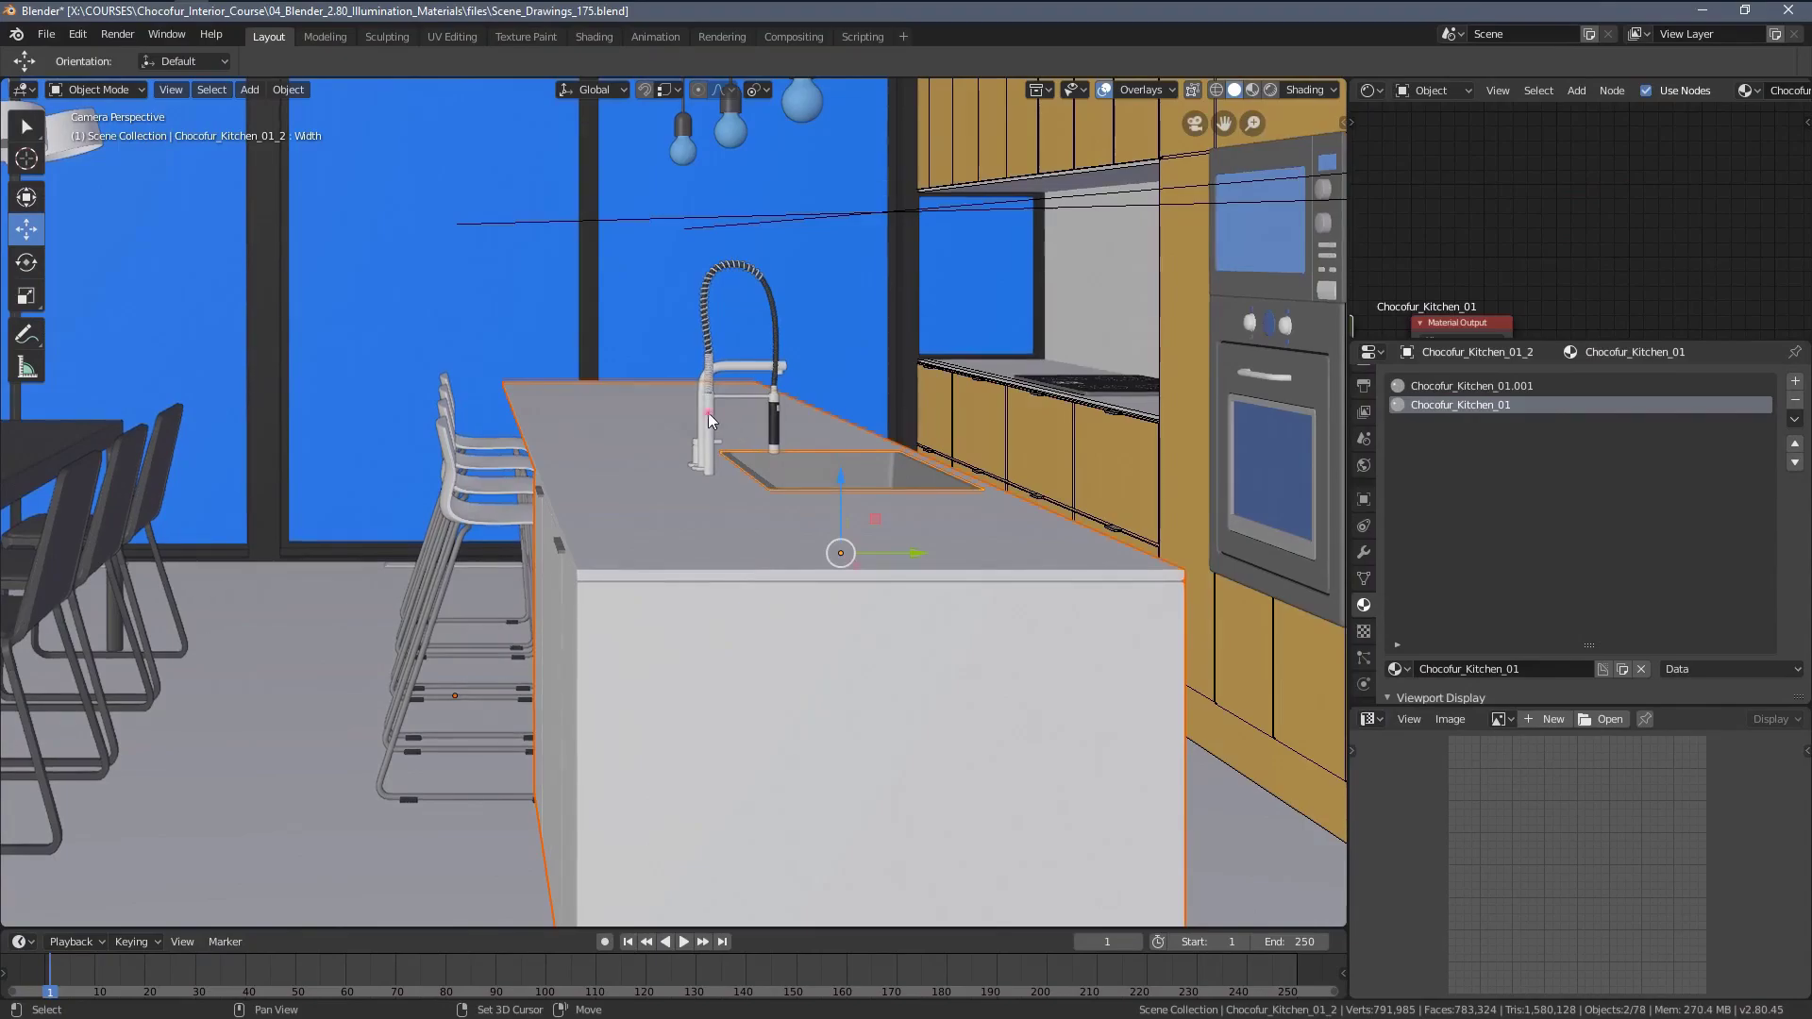
pyautogui.keyDown('shift'); pyautogui.click(714, 454); pyautogui.keyUp('shift')
pyautogui.scroll(-2, 715, 458)
pyautogui.moveTo(772, 480); pyautogui.dragTo(760, 481)
# In wireframe shading, shift the island, sink and faucet a further -0.068 m or so along Y to match the photo.
pyautogui.press('z')
pyautogui.press('4')
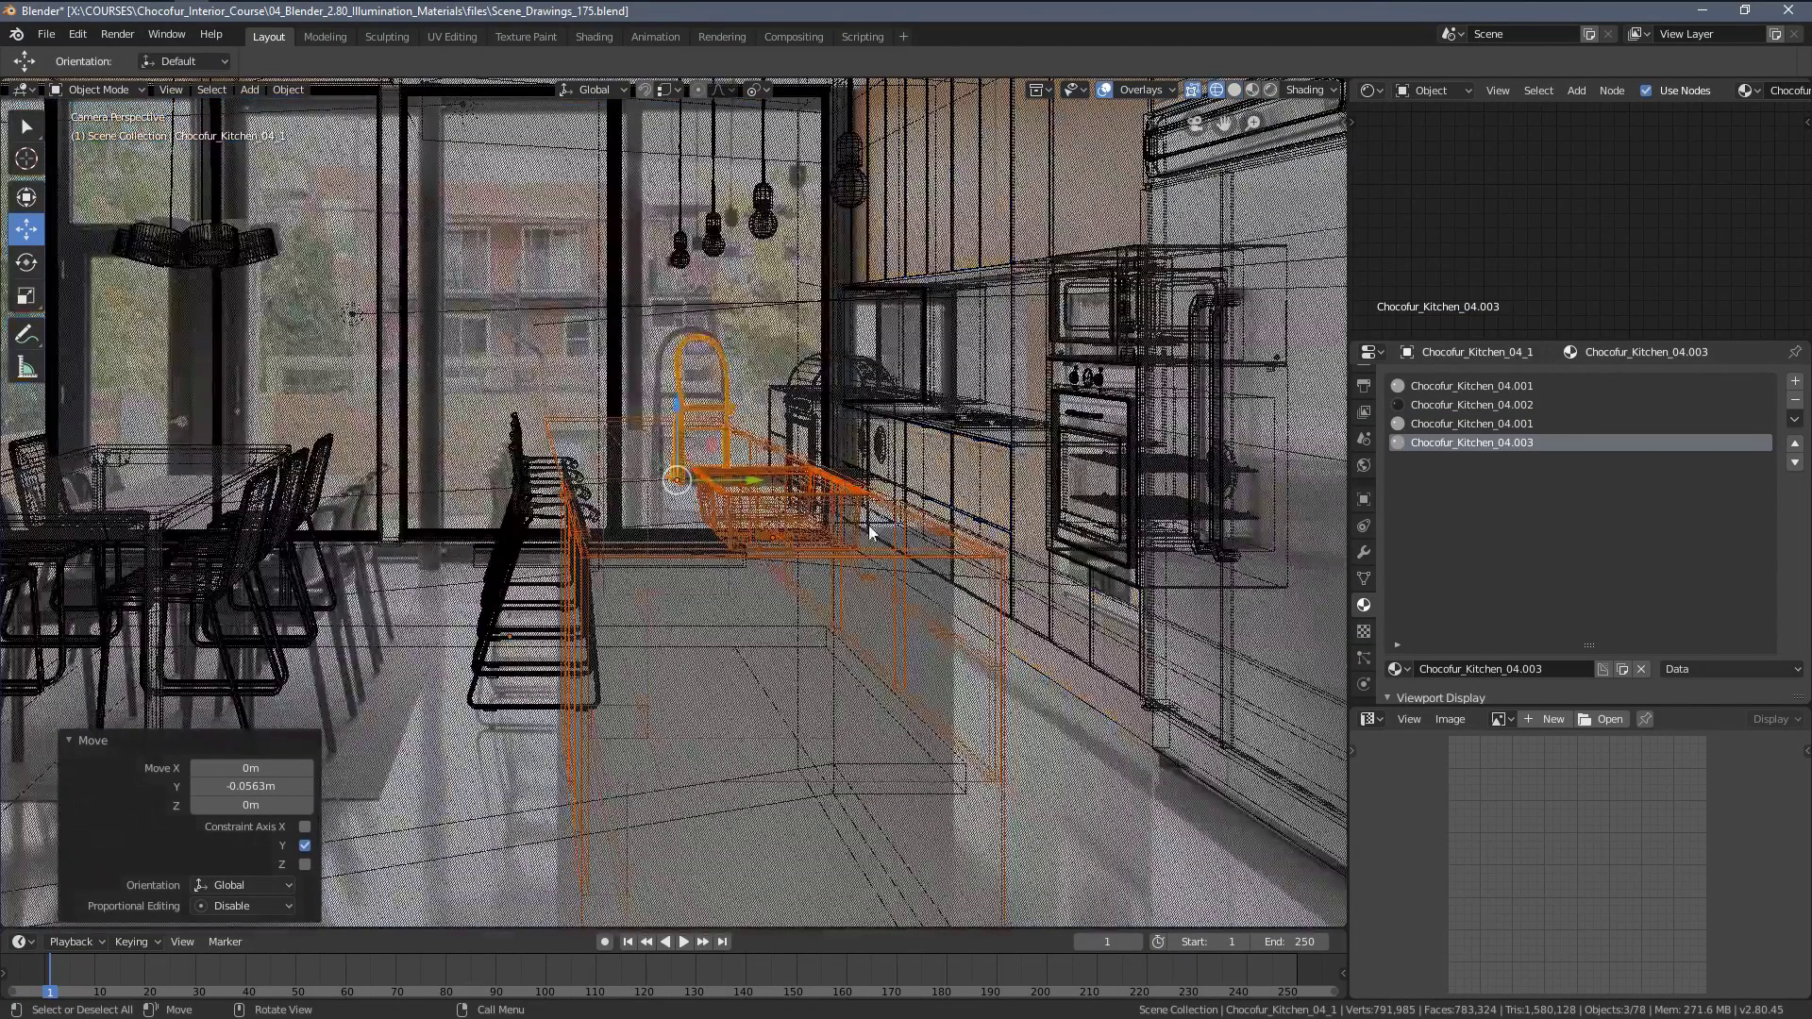
pyautogui.scroll(-1, 765, 500)
pyautogui.moveTo(755, 484); pyautogui.dragTo(742, 489)
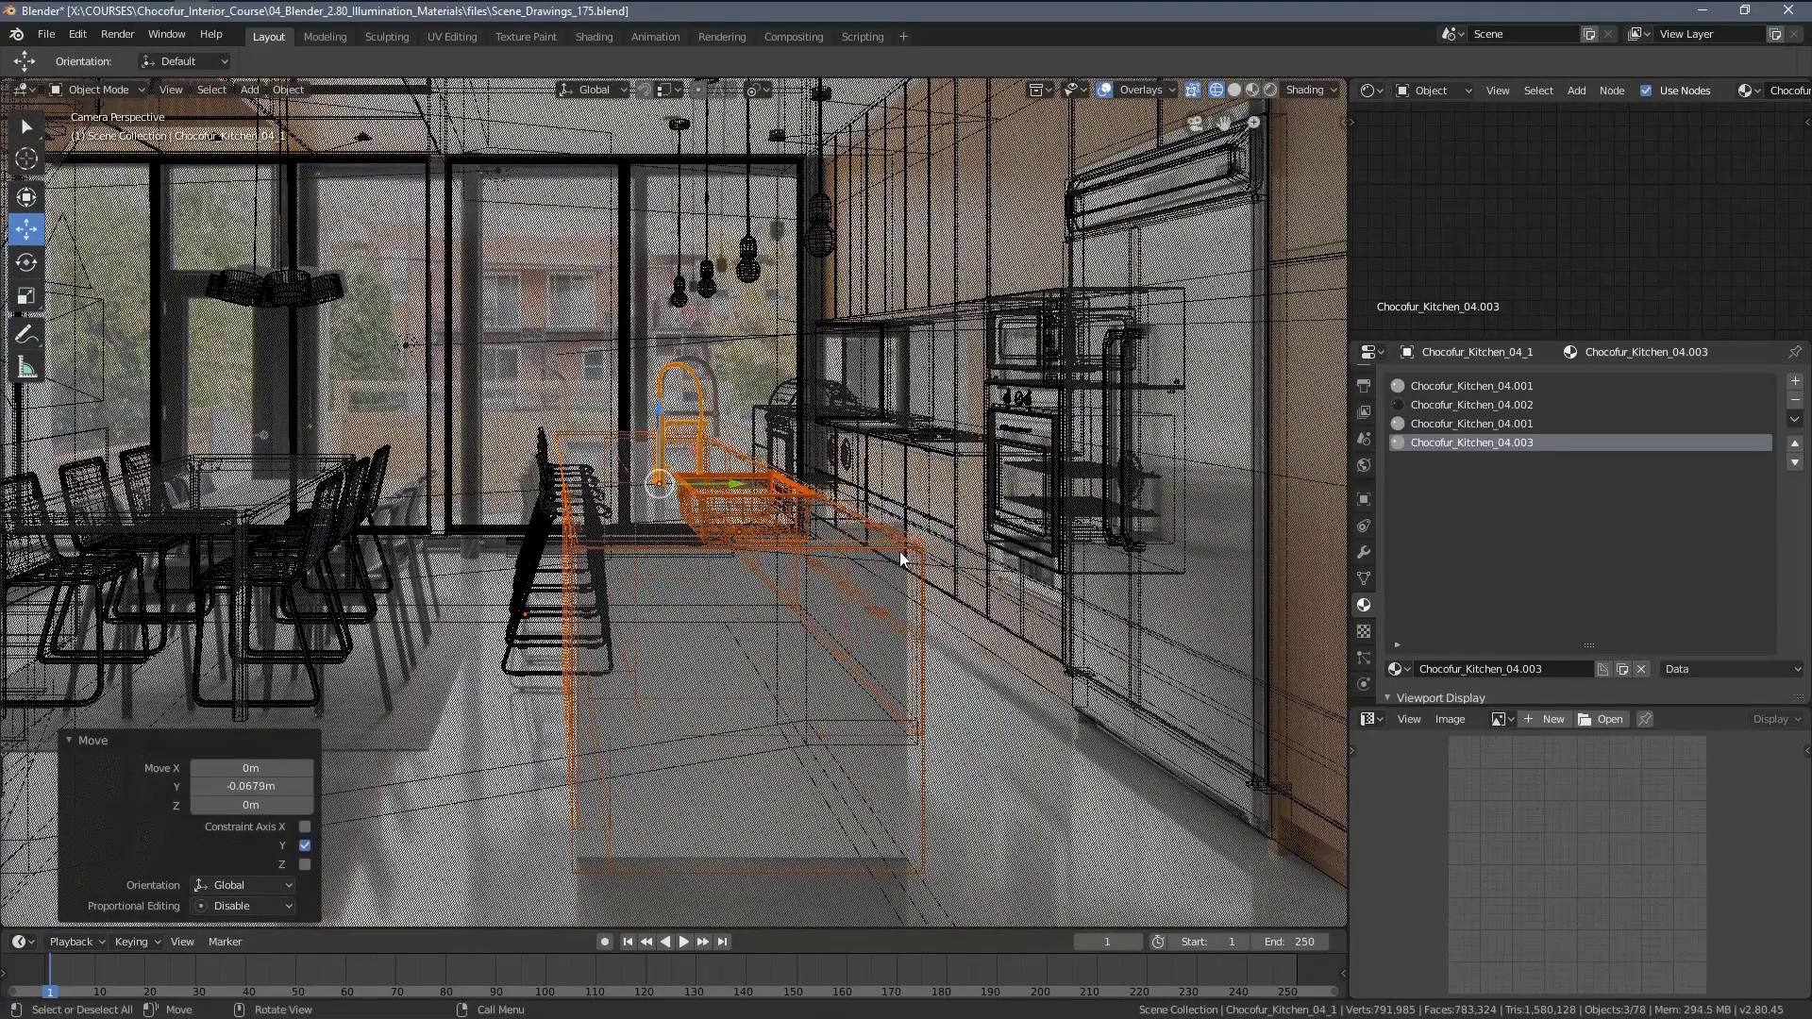
# Move the island, sink and faucet about -0.1 m along X and check them through the camera.
pyautogui.scroll(2, 717, 739)
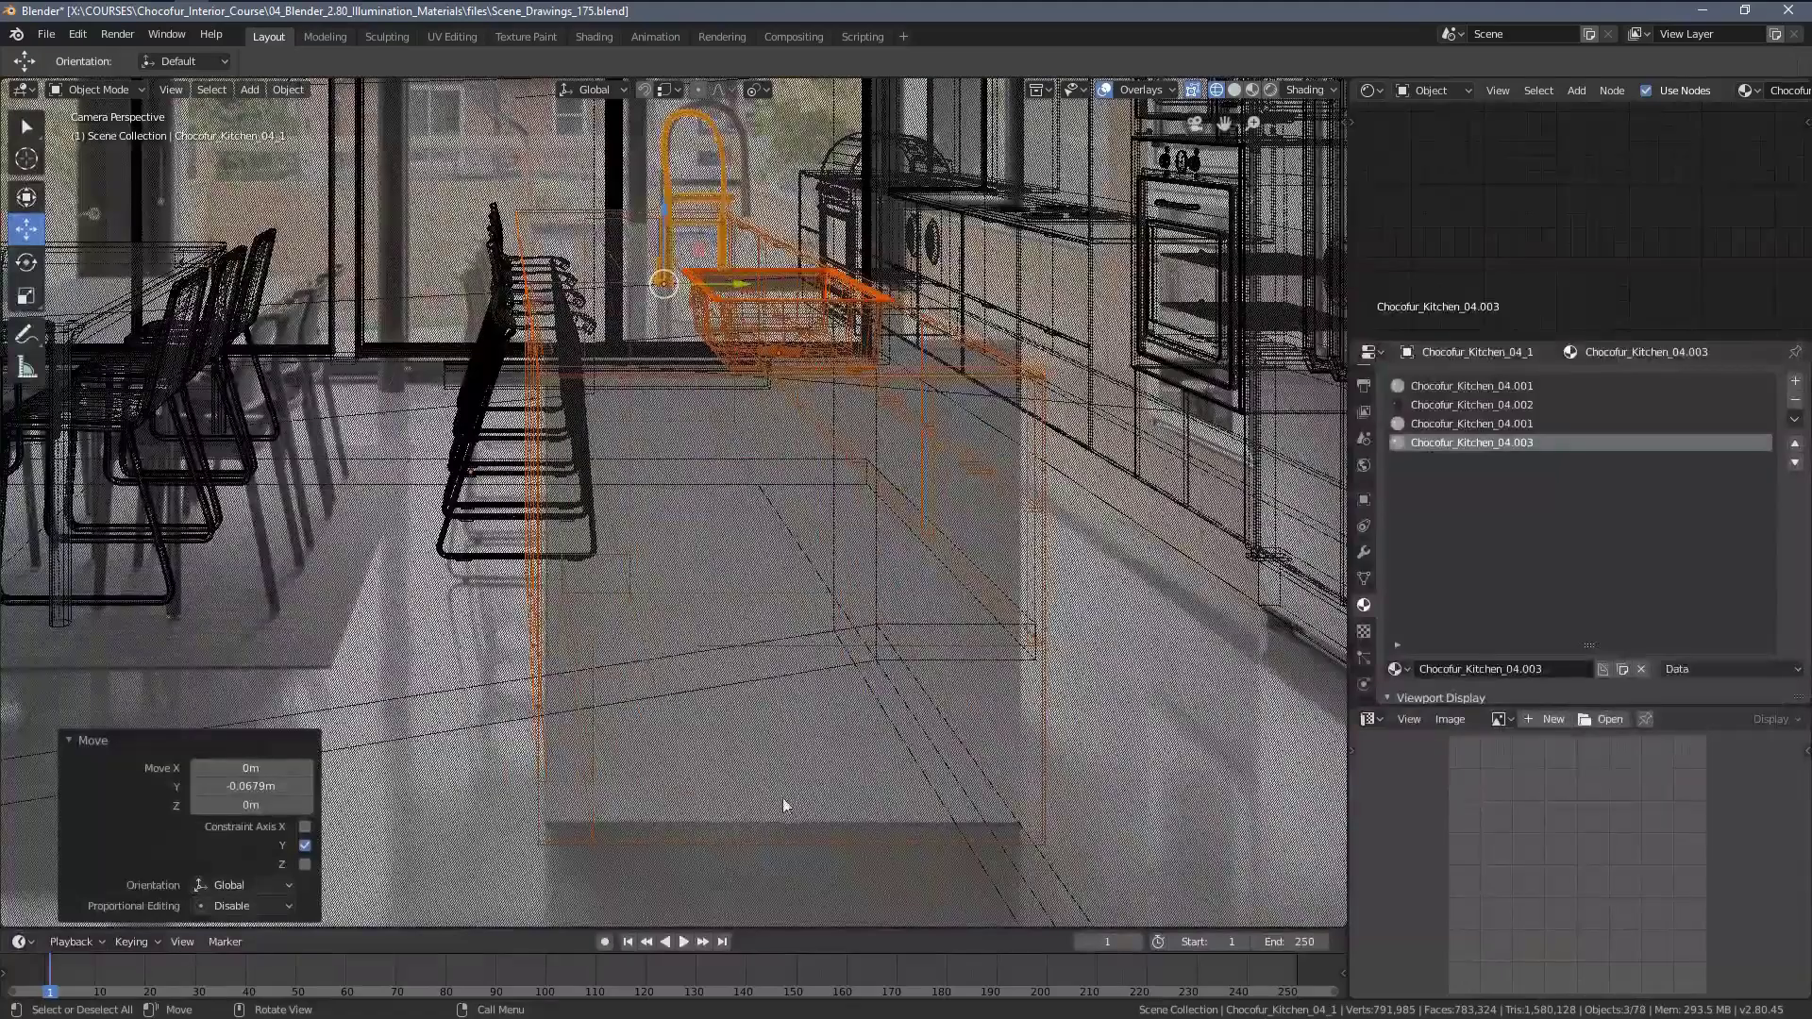
pyautogui.moveTo(774, 462); pyautogui.dragTo(834, 557, button='middle')
pyautogui.scroll(3, 835, 557)
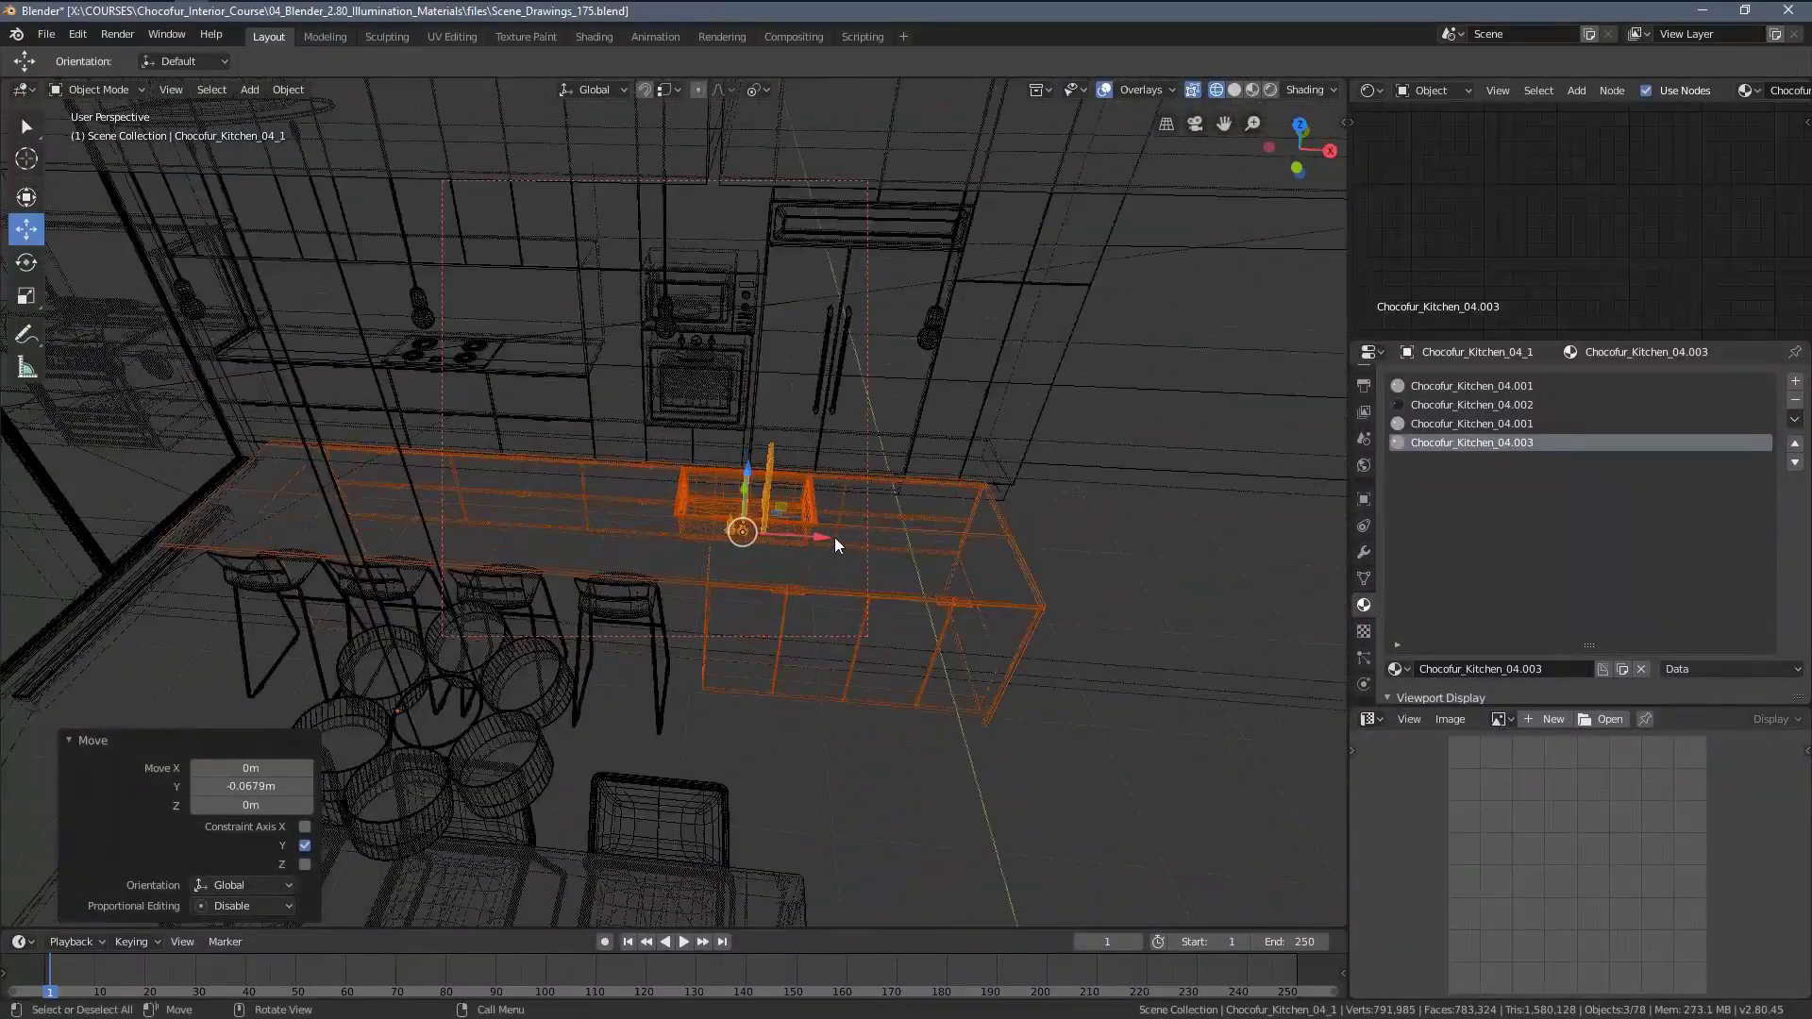
pyautogui.moveTo(834, 538); pyautogui.dragTo(810, 535)
pyautogui.press('KP_0')
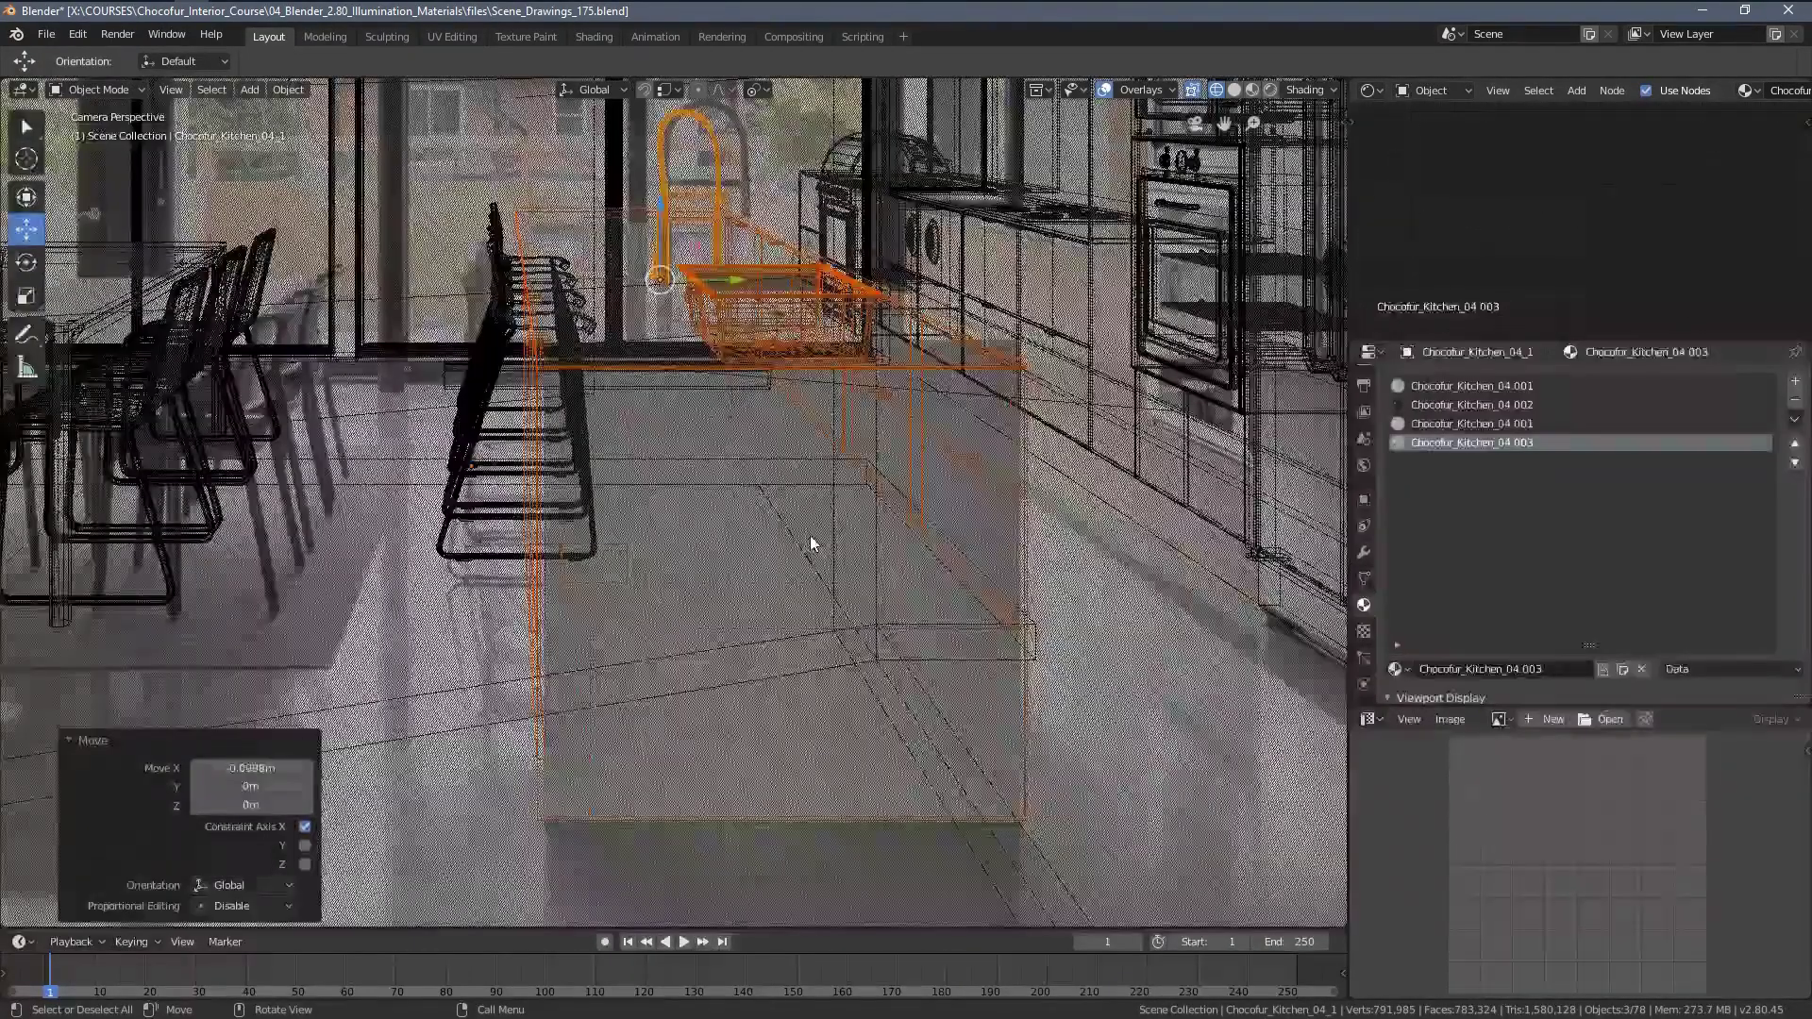
# Fine-tune the island group by moving it about 0.008 m along Y.
pyautogui.press('g')
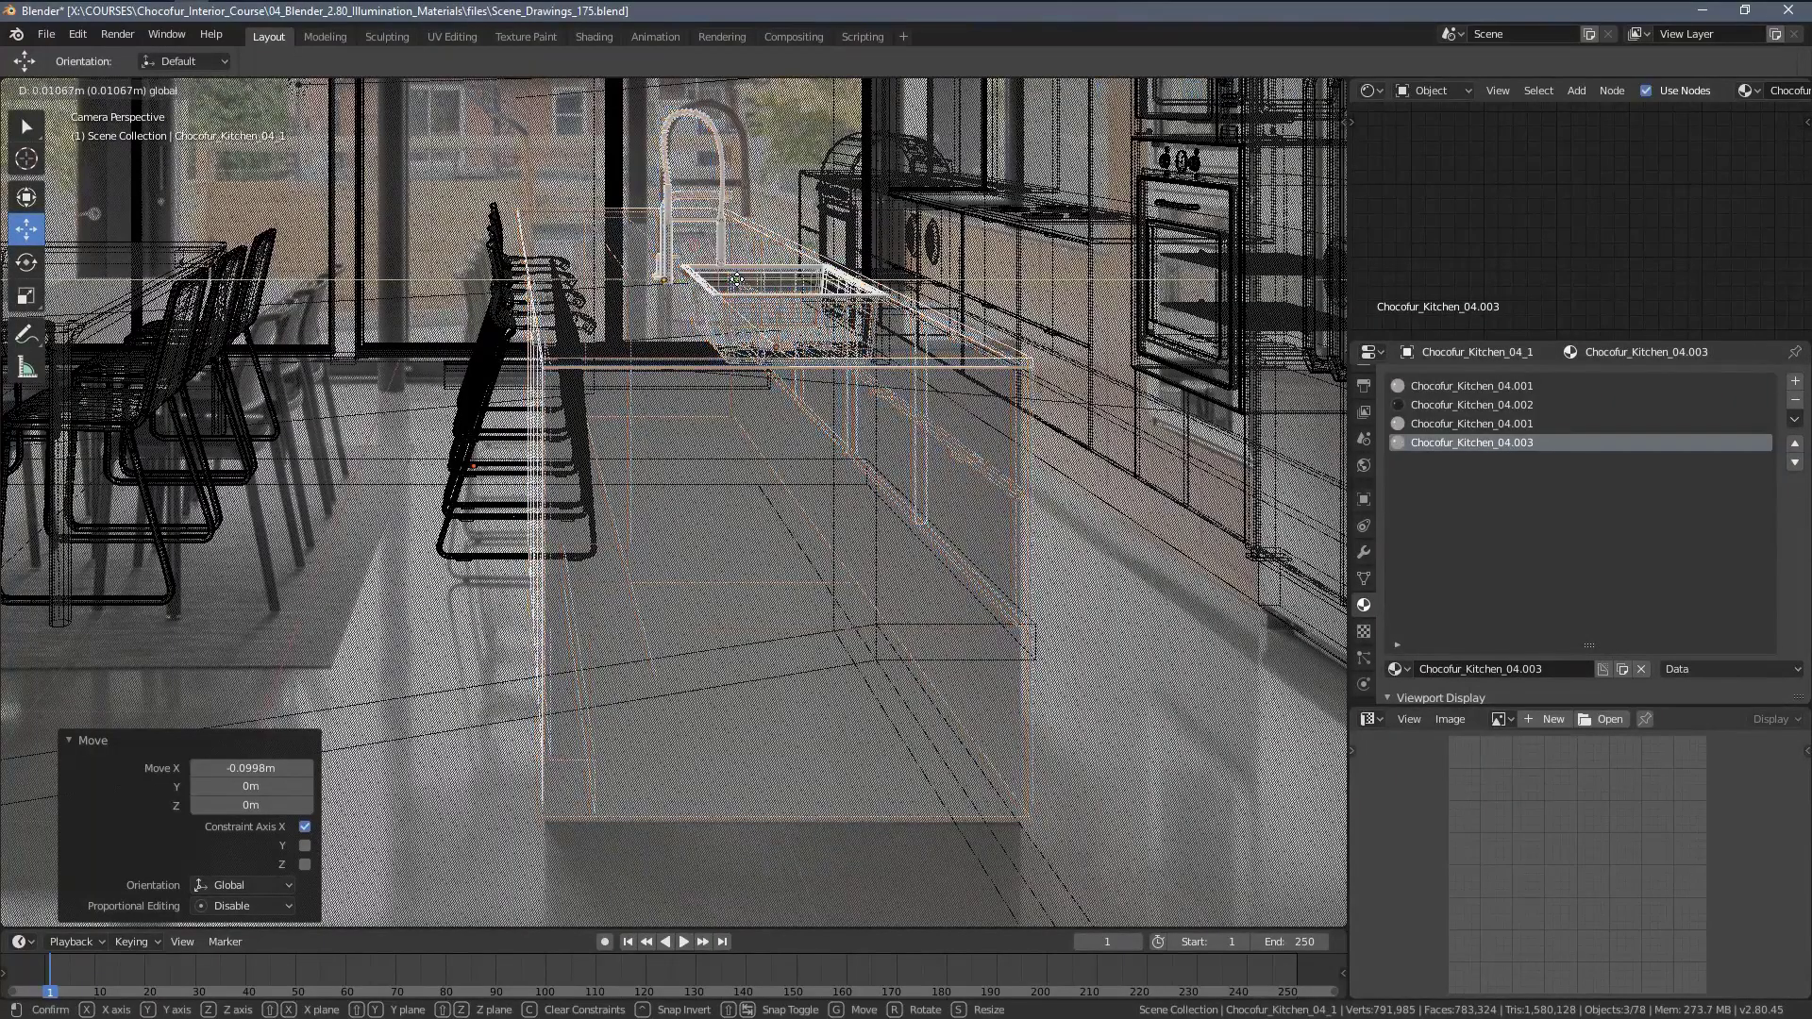
pyautogui.press('y')
pyautogui.click(735, 280)
# Restrict the render region to a strip around the island's base and preview it in rendered shading.
pyautogui.scroll(-3, 723, 519)
pyautogui.press('z')
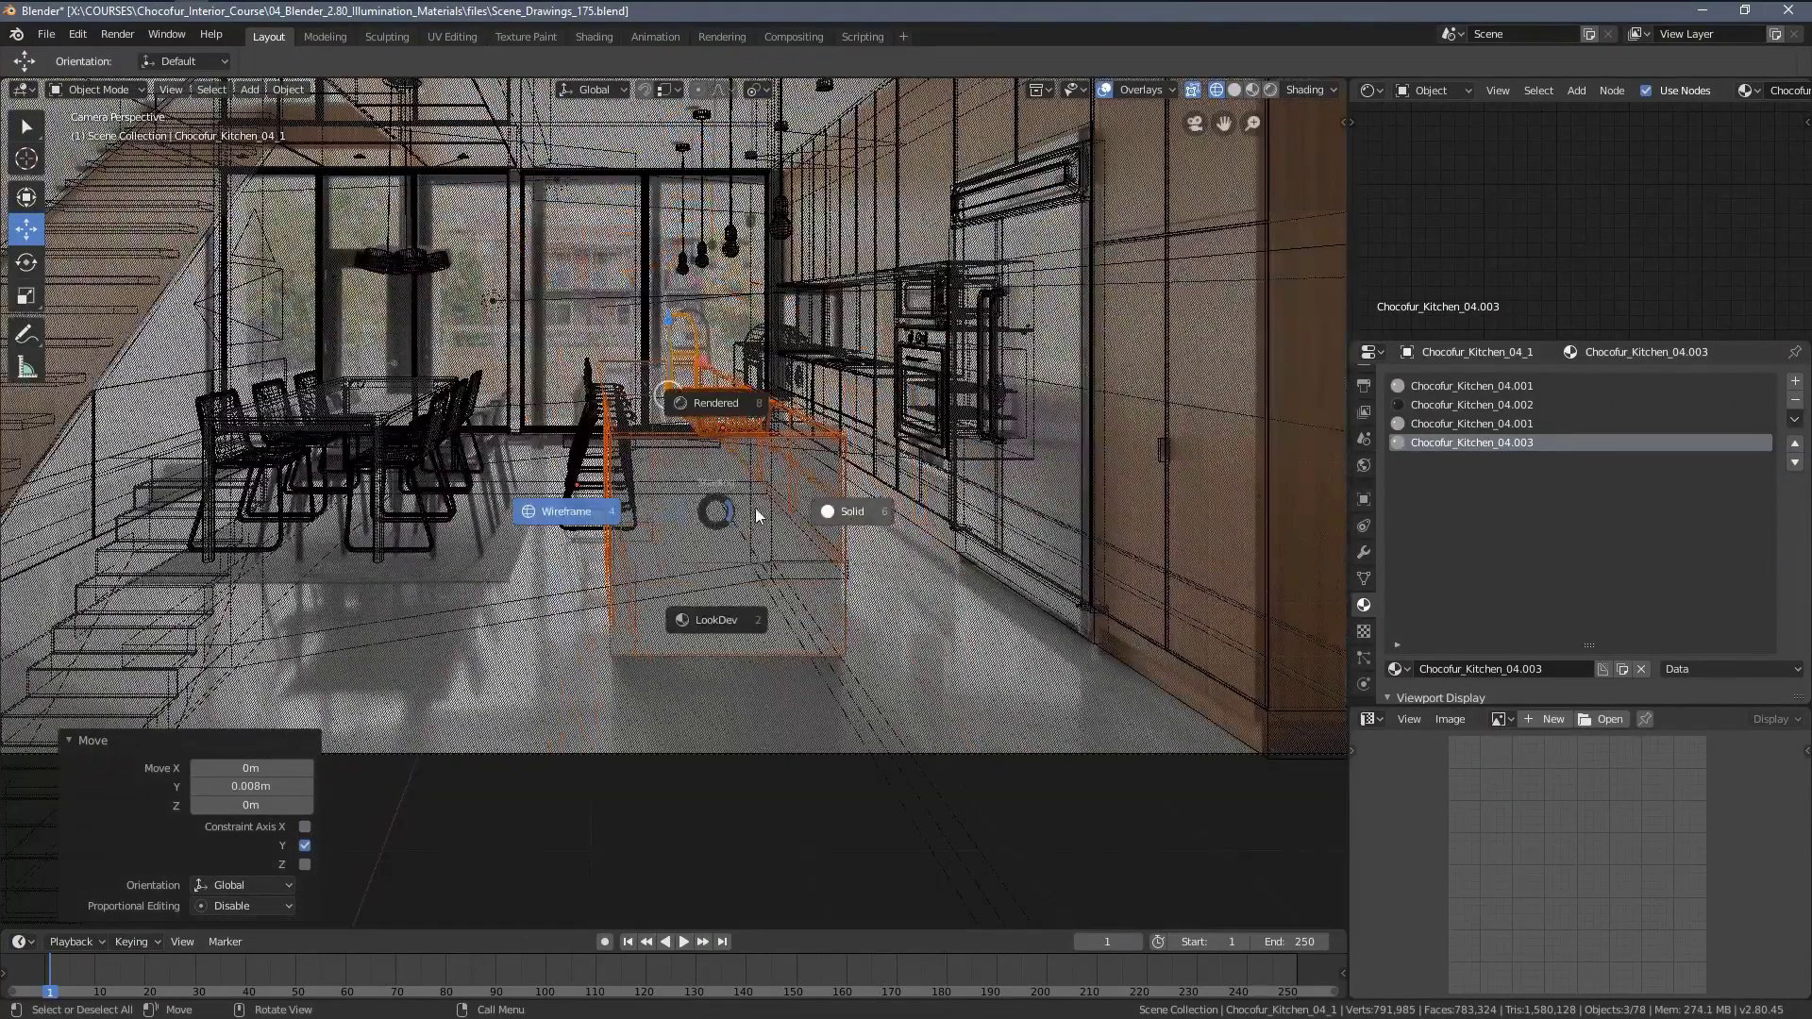
pyautogui.click(751, 551)
pyautogui.scroll(4, 698, 566)
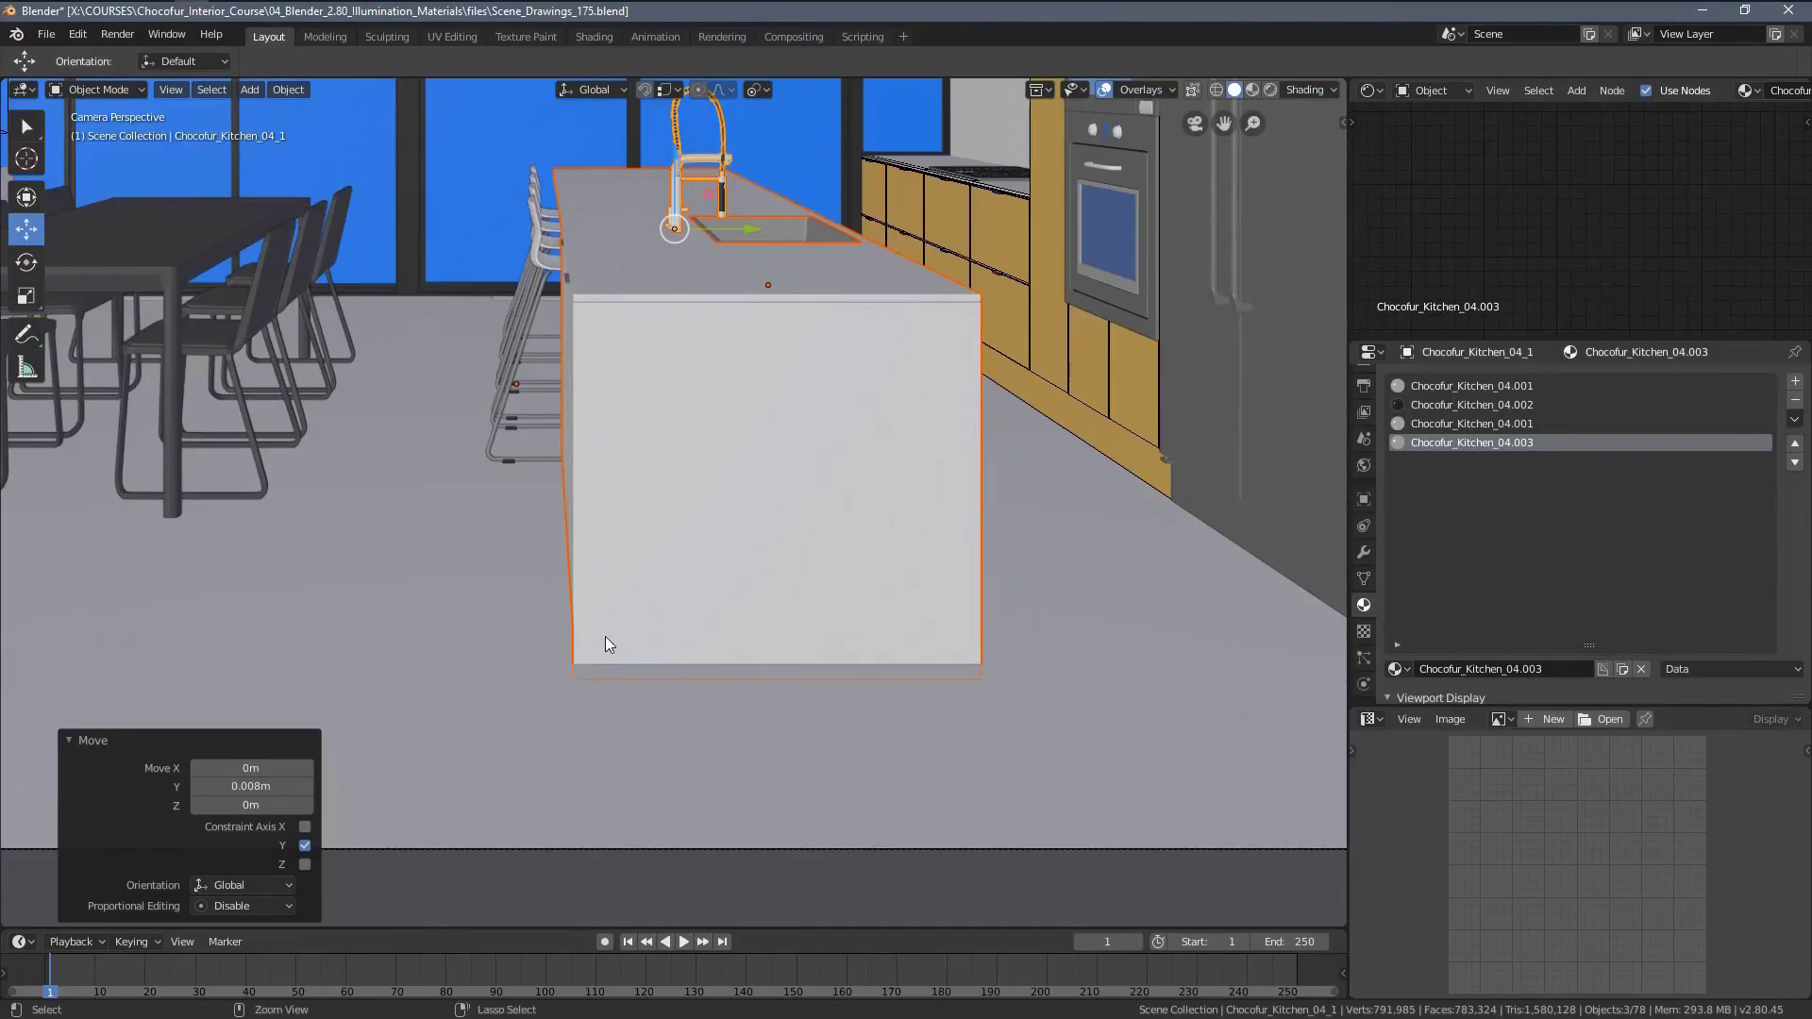
pyautogui.press('b')
pyautogui.moveTo(512, 601); pyautogui.dragTo(1077, 729)
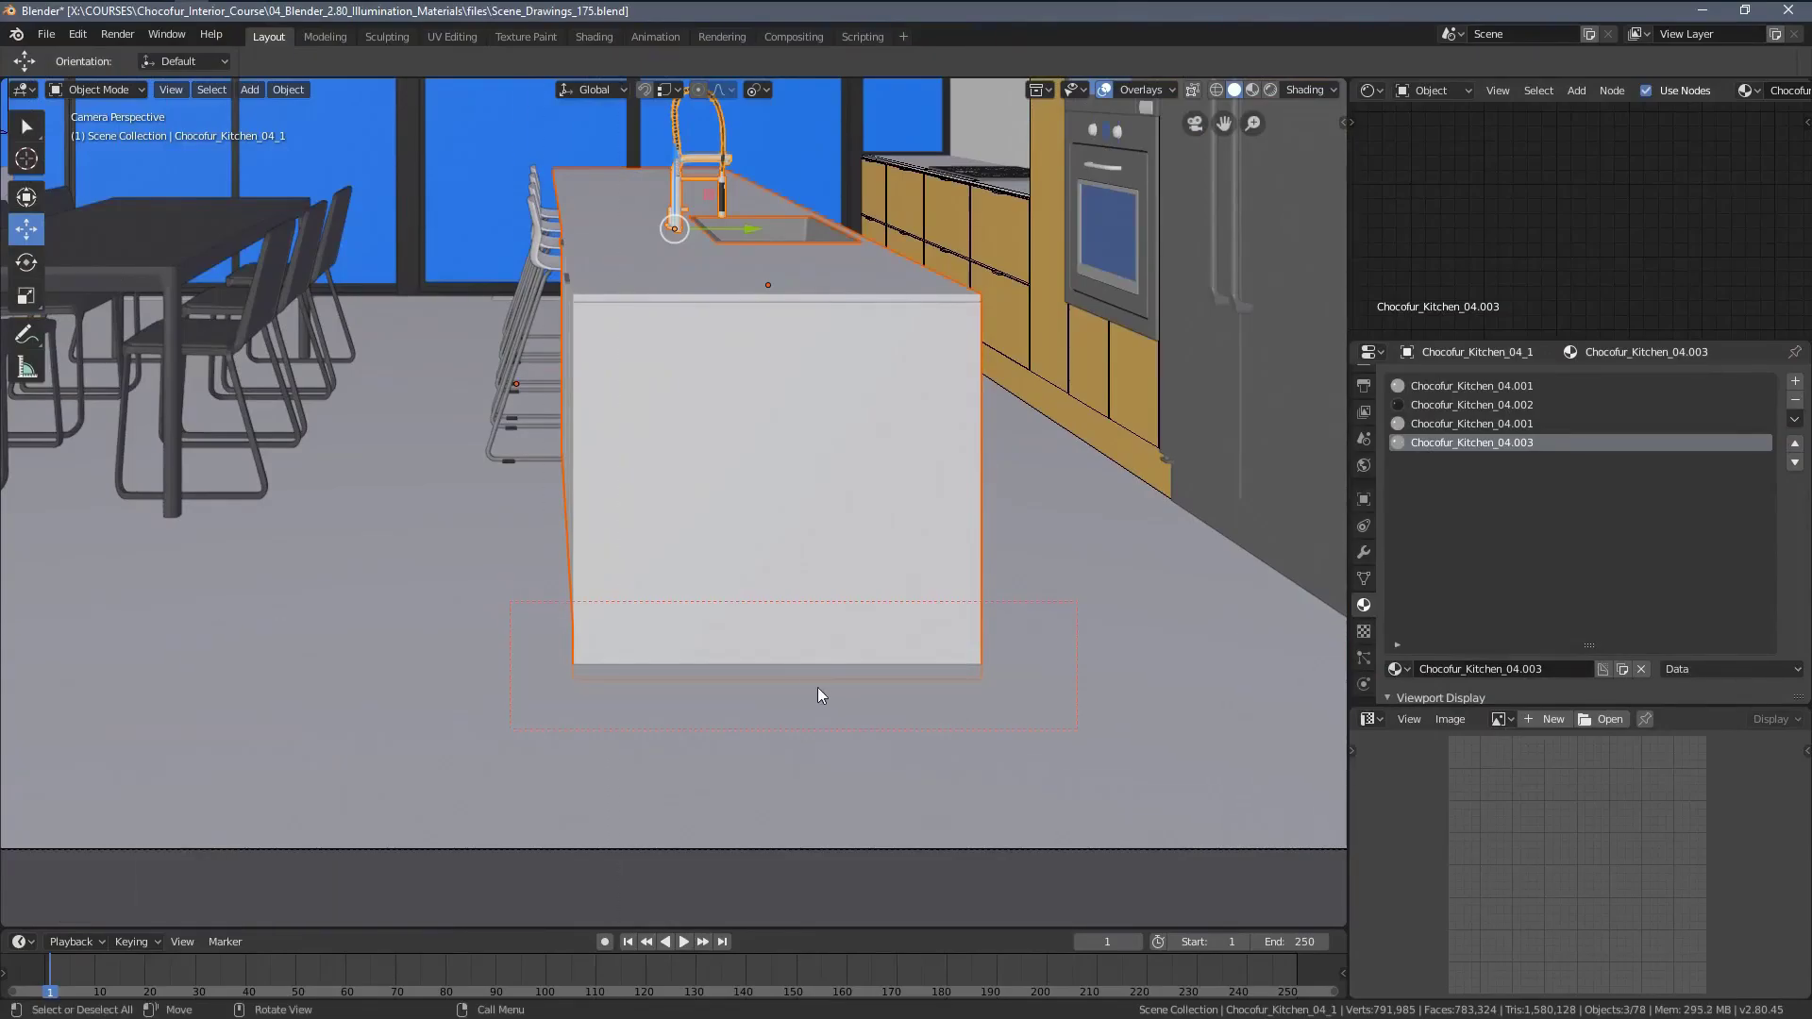
pyautogui.press('z')
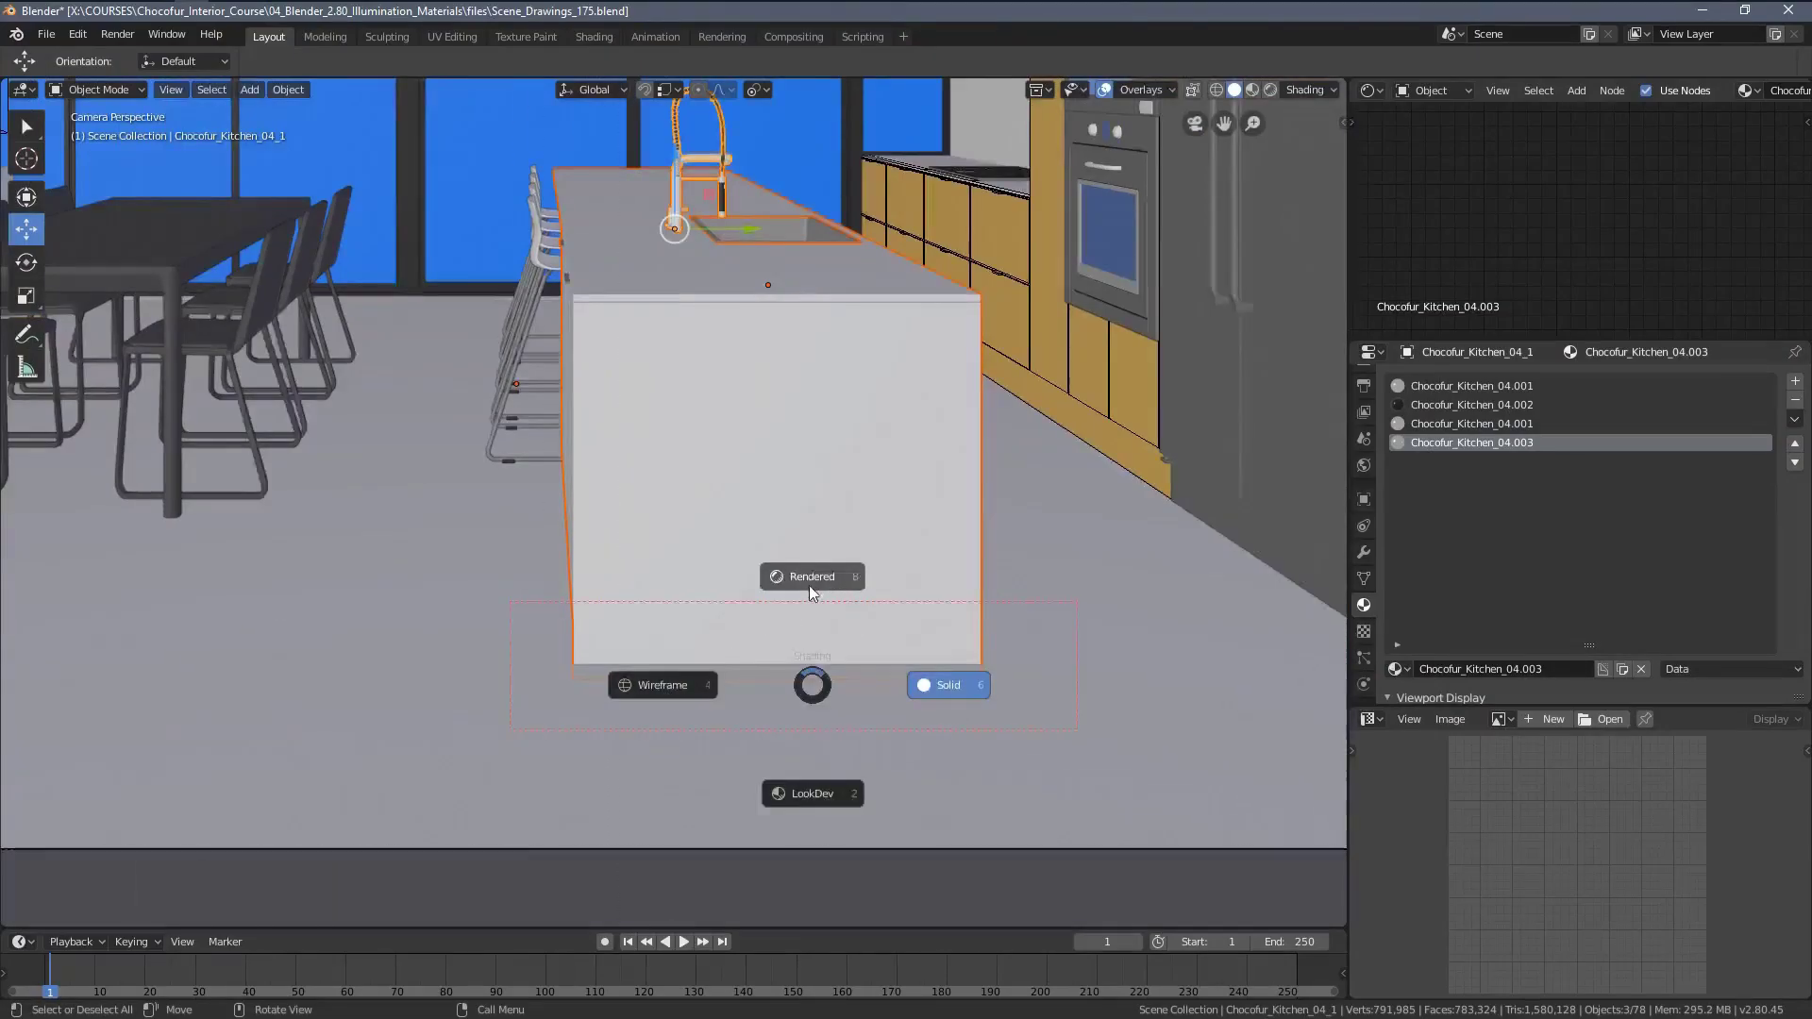
pyautogui.click(808, 586)
pyautogui.scroll(3, 729, 603)
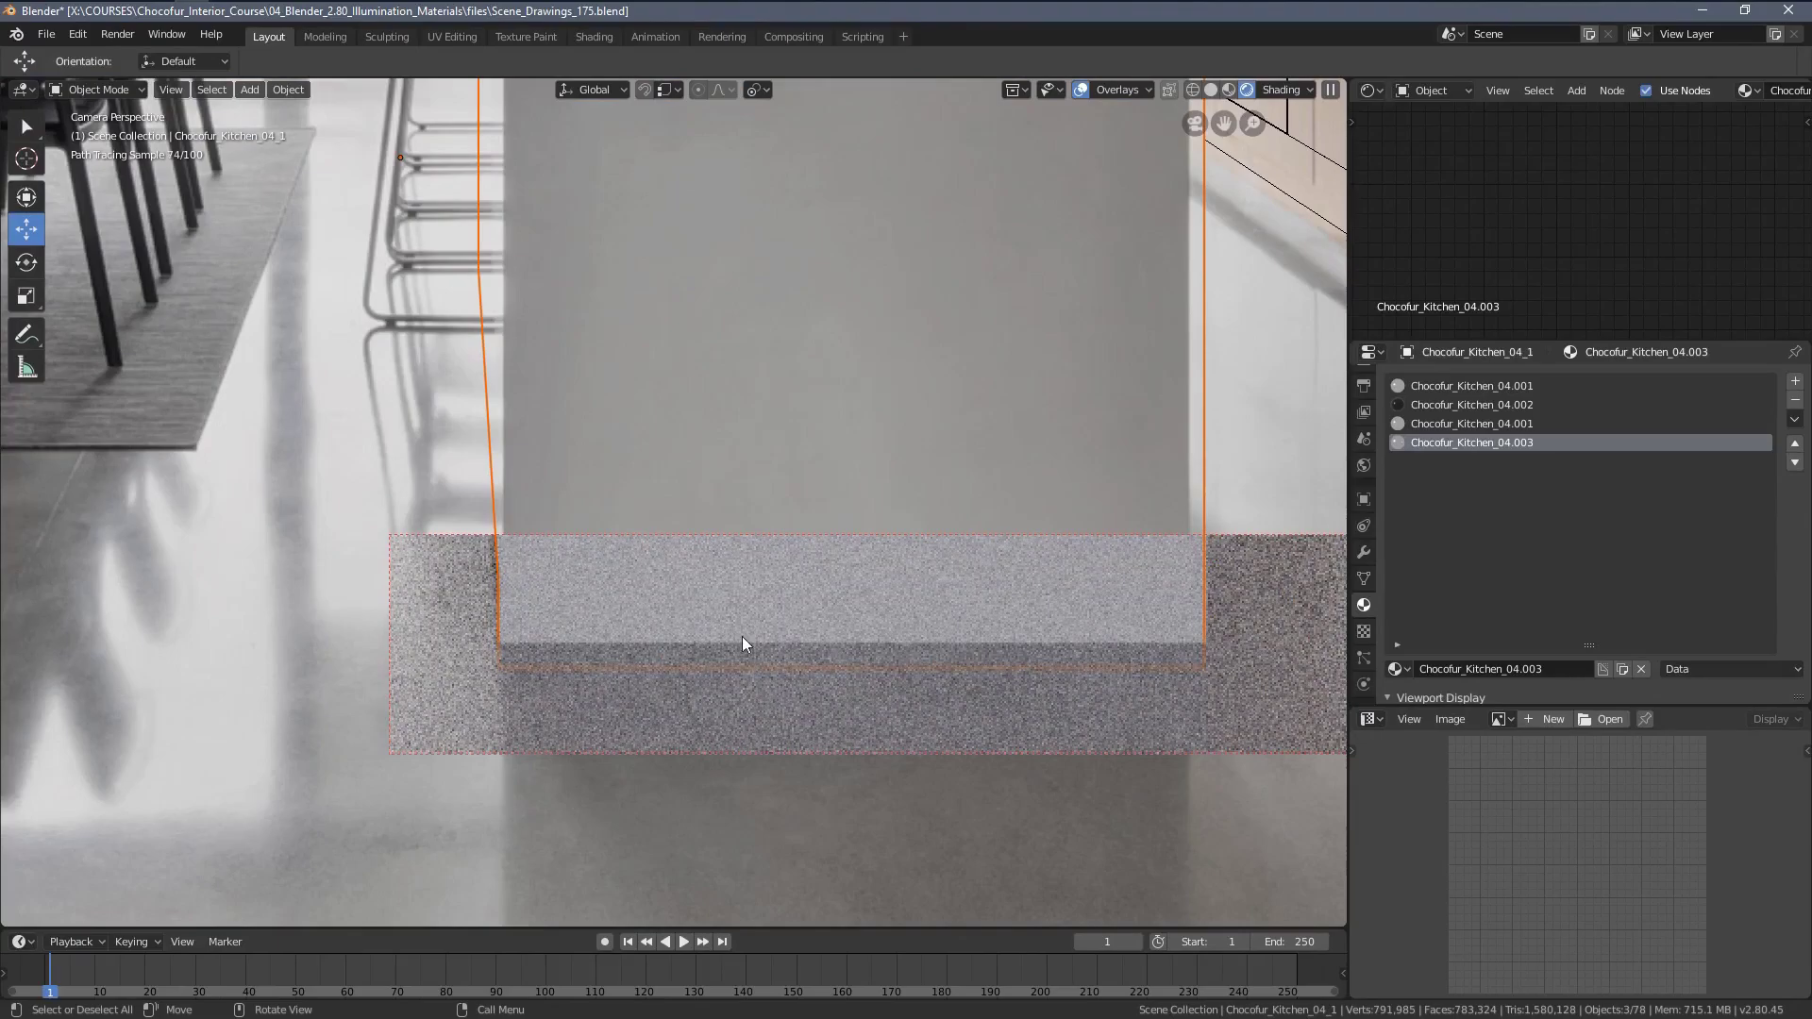
pyautogui.scroll(-3, 581, 620)
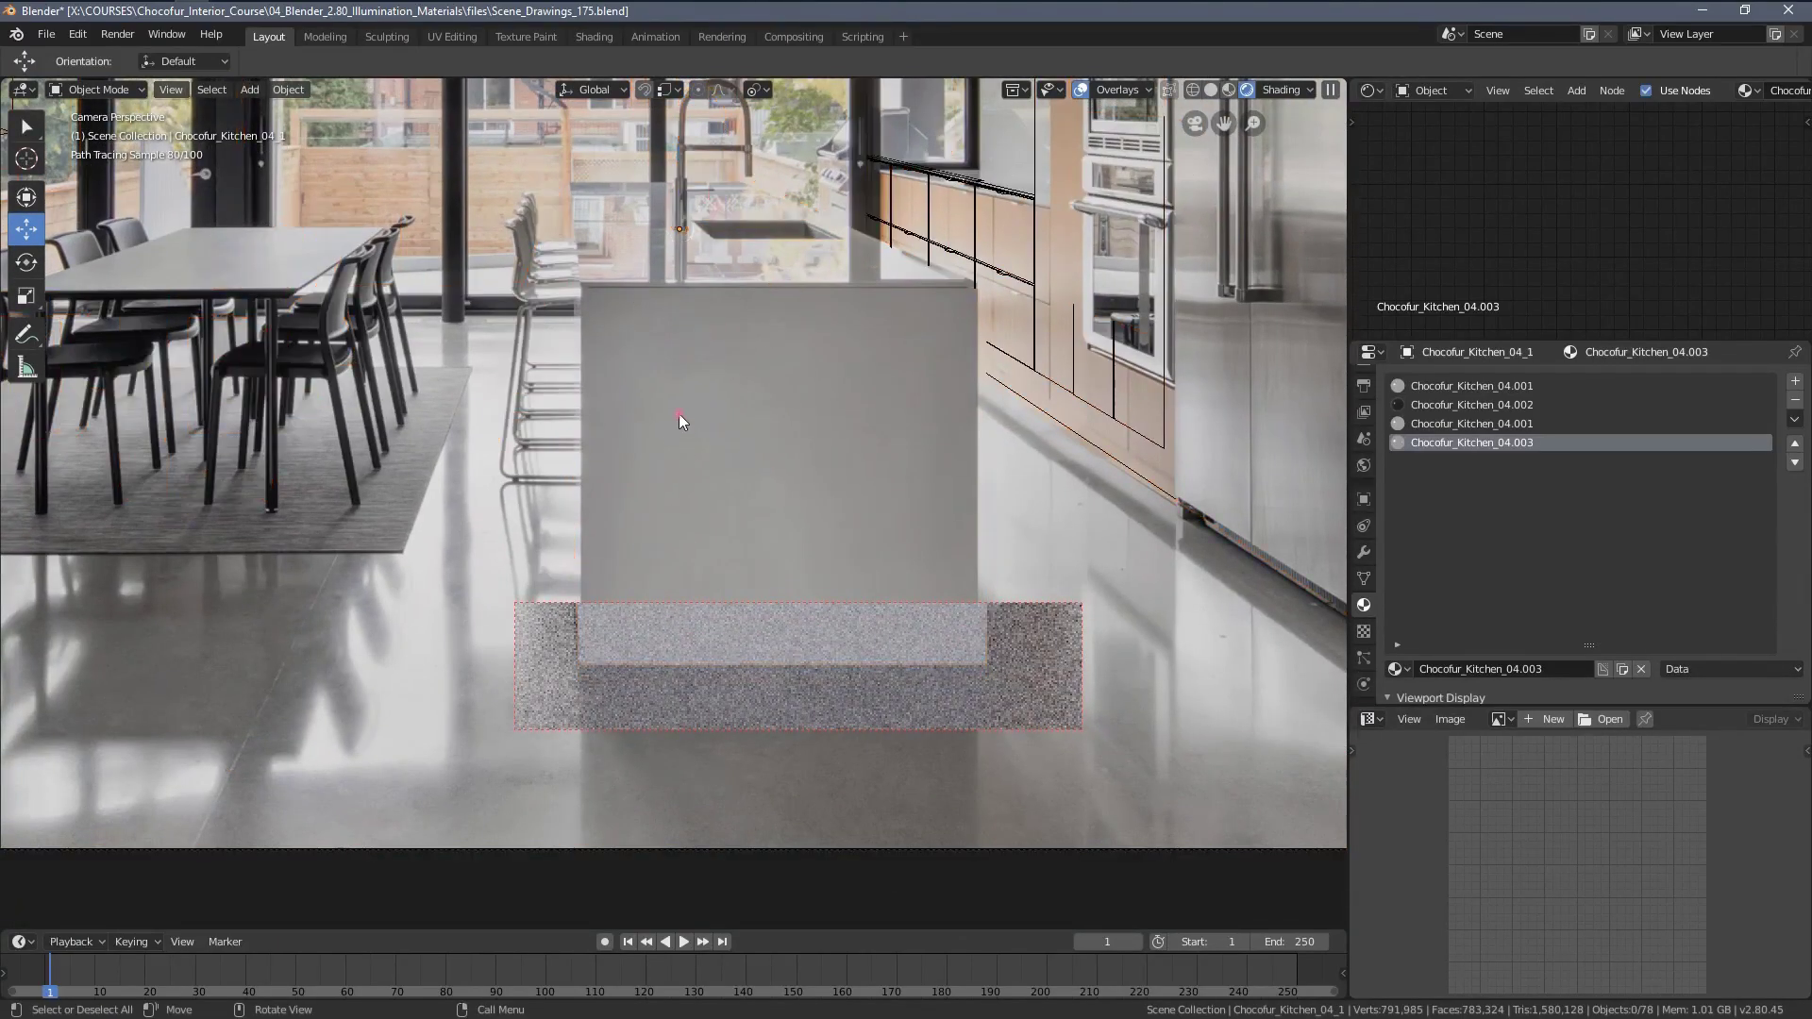
# Edit the island's mesh in front-view wireframe and select only its bottom vertices.
pyautogui.click(678, 413)
pyautogui.press('Tab')
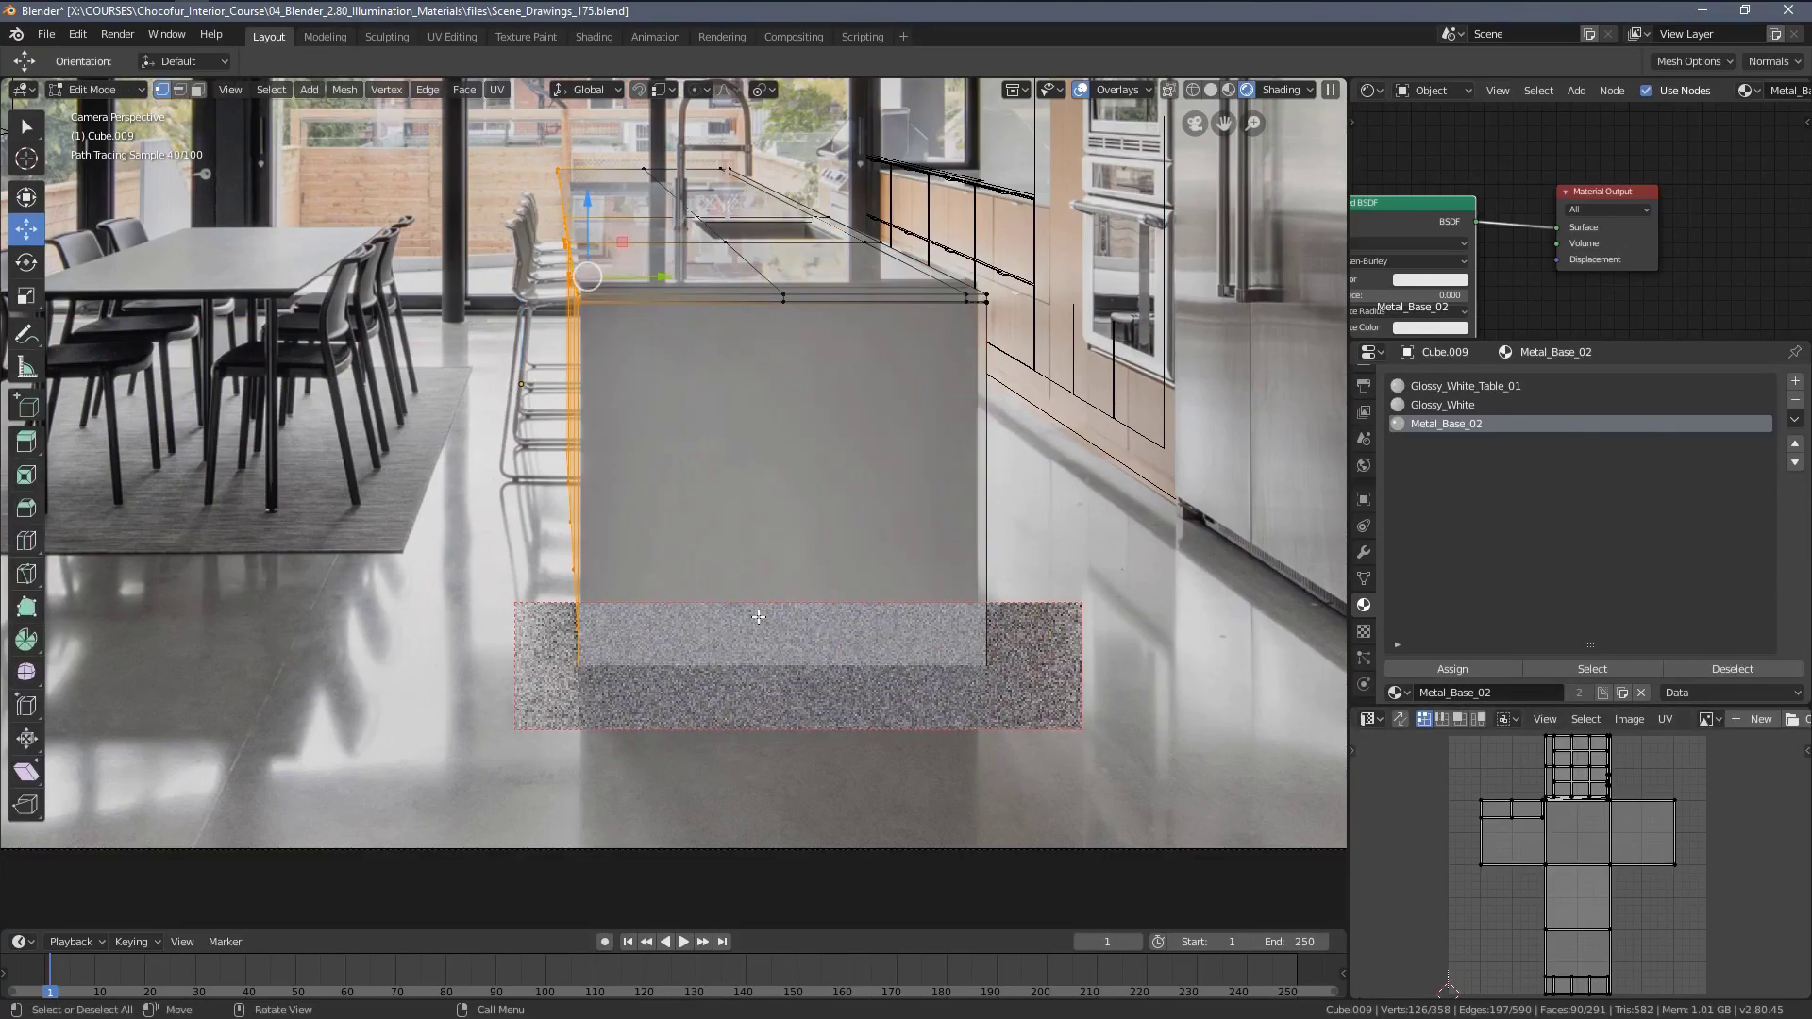
pyautogui.press('z')
pyautogui.click(668, 605)
pyautogui.press('KP_1')
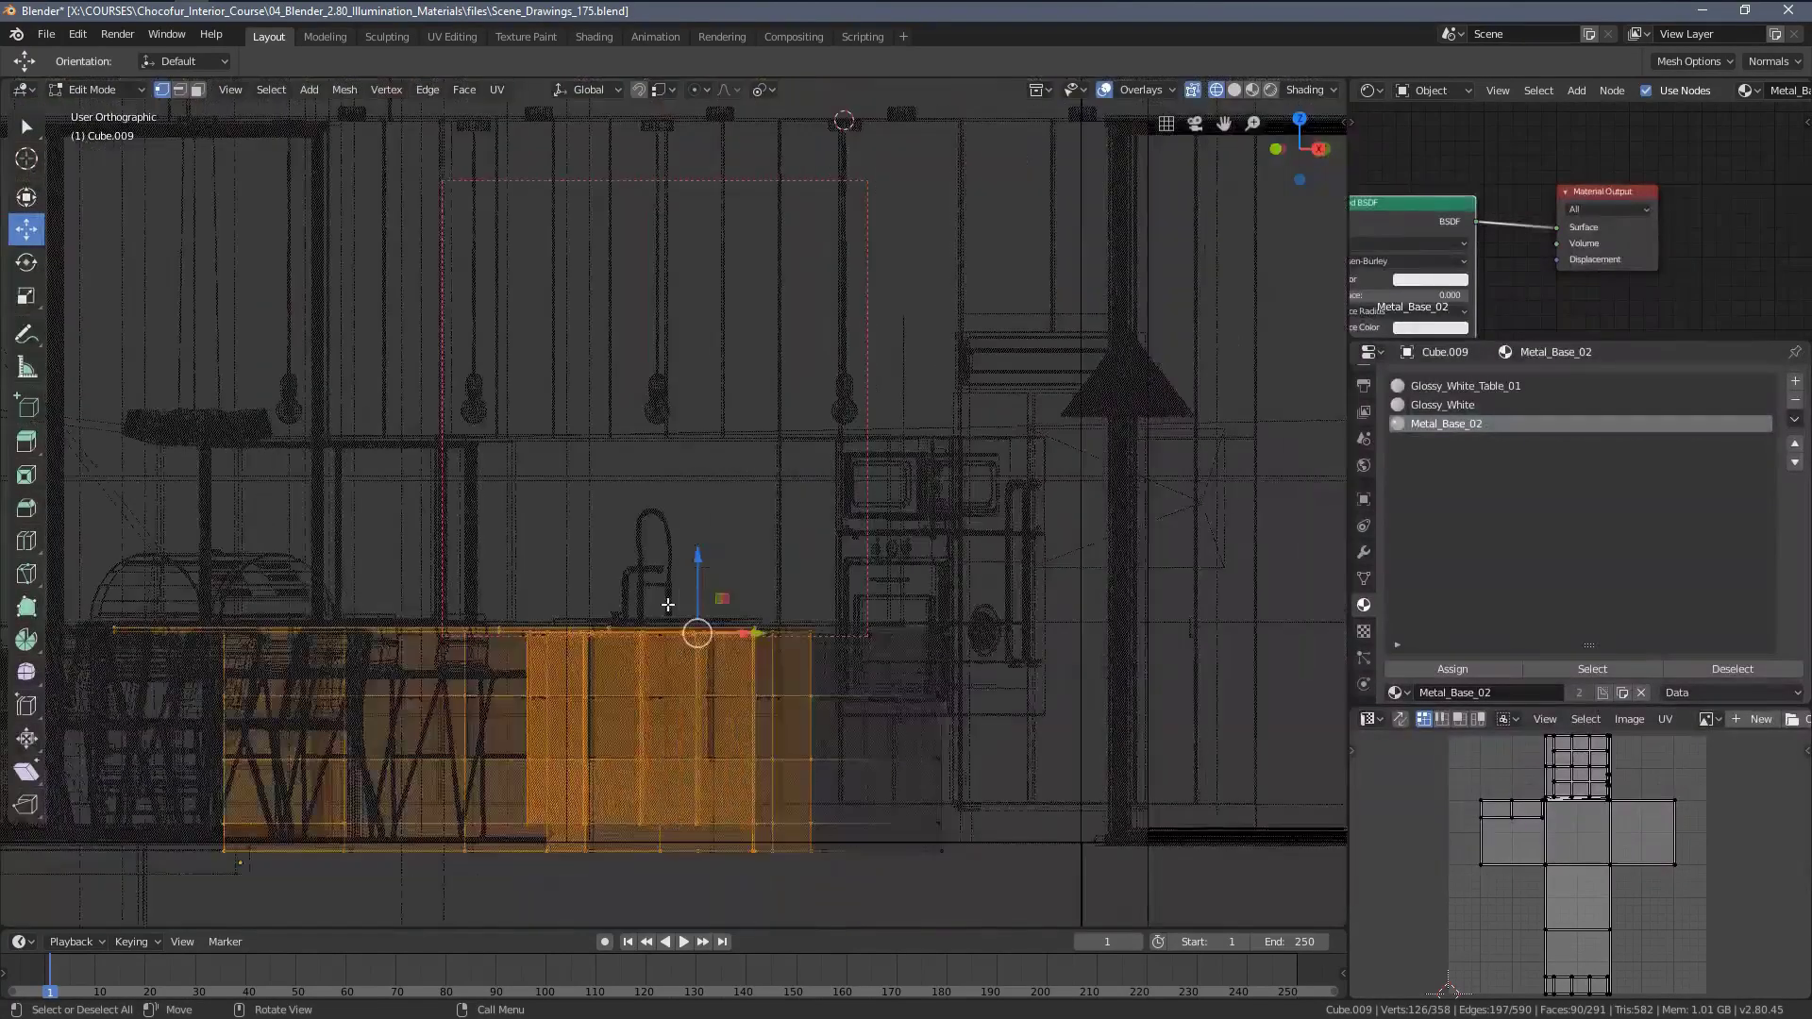
pyautogui.keyDown('shift'); pyautogui.moveTo(704, 715); pyautogui.dragTo(844, 566, button='middle'); pyautogui.keyUp('shift')
pyautogui.press('a')
pyautogui.hotkey('alt', 'a')
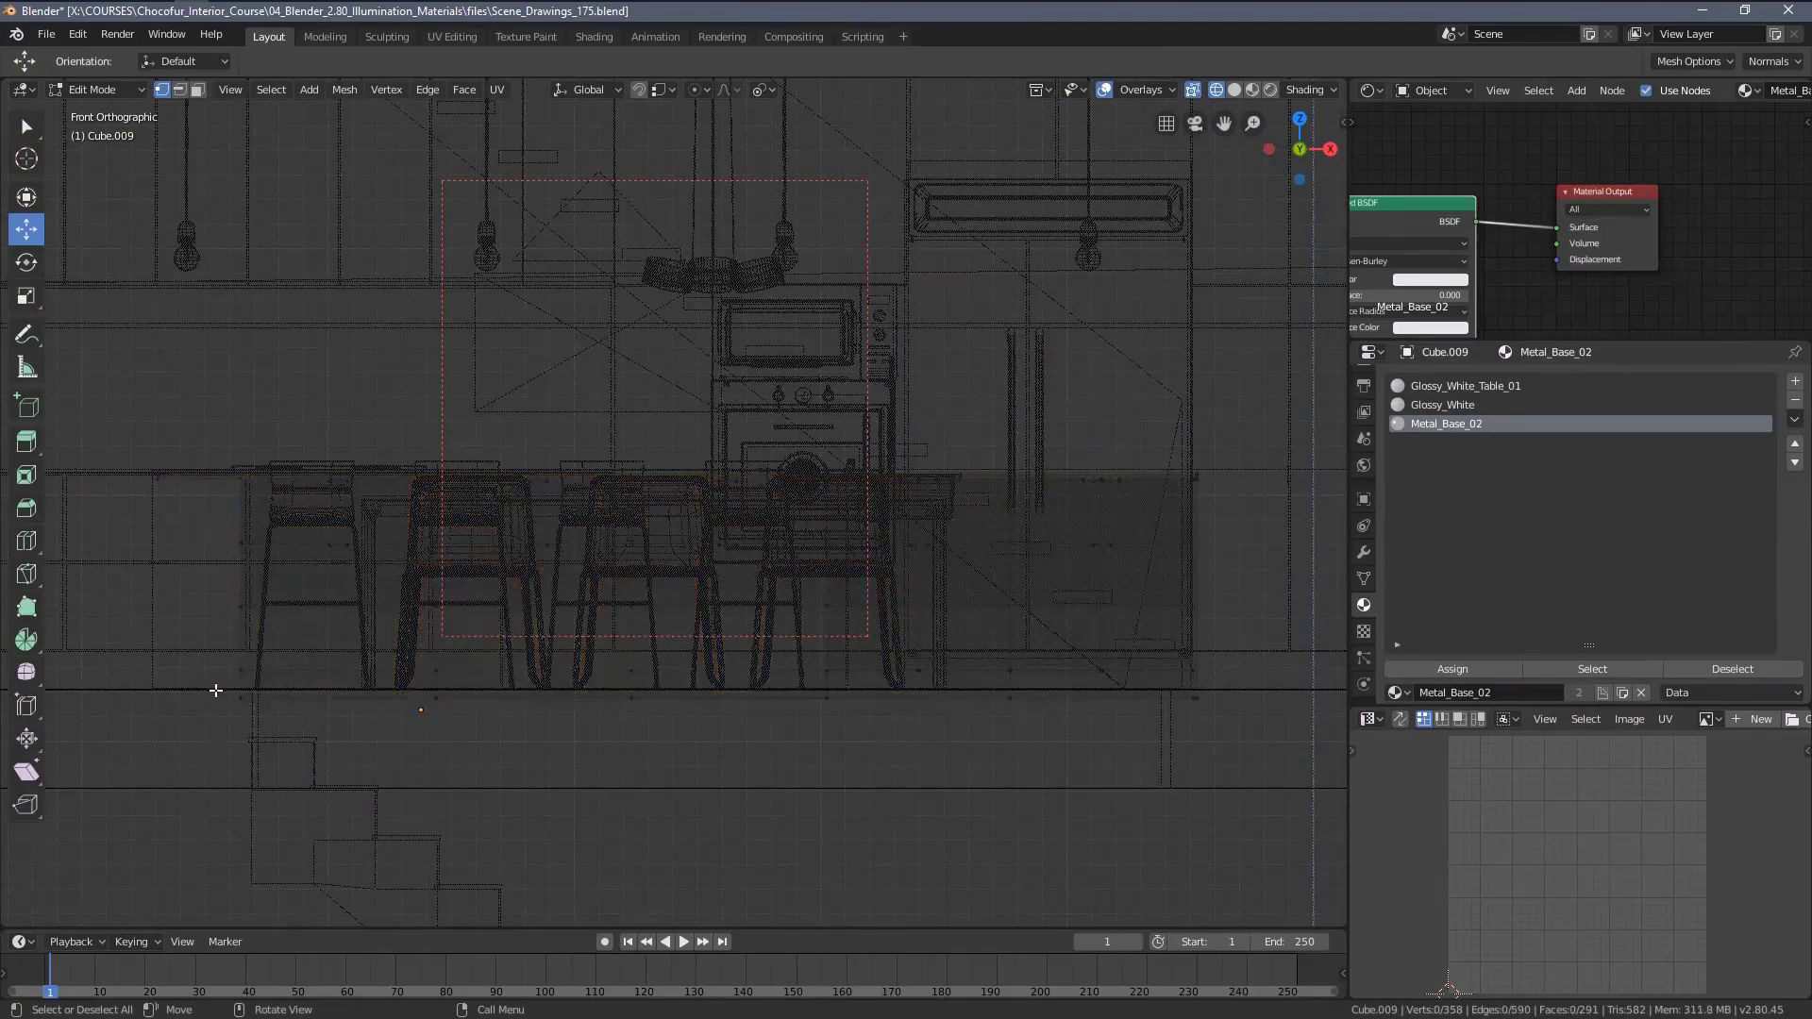
pyautogui.press('b')
pyautogui.moveTo(188, 681); pyautogui.dragTo(1217, 791)
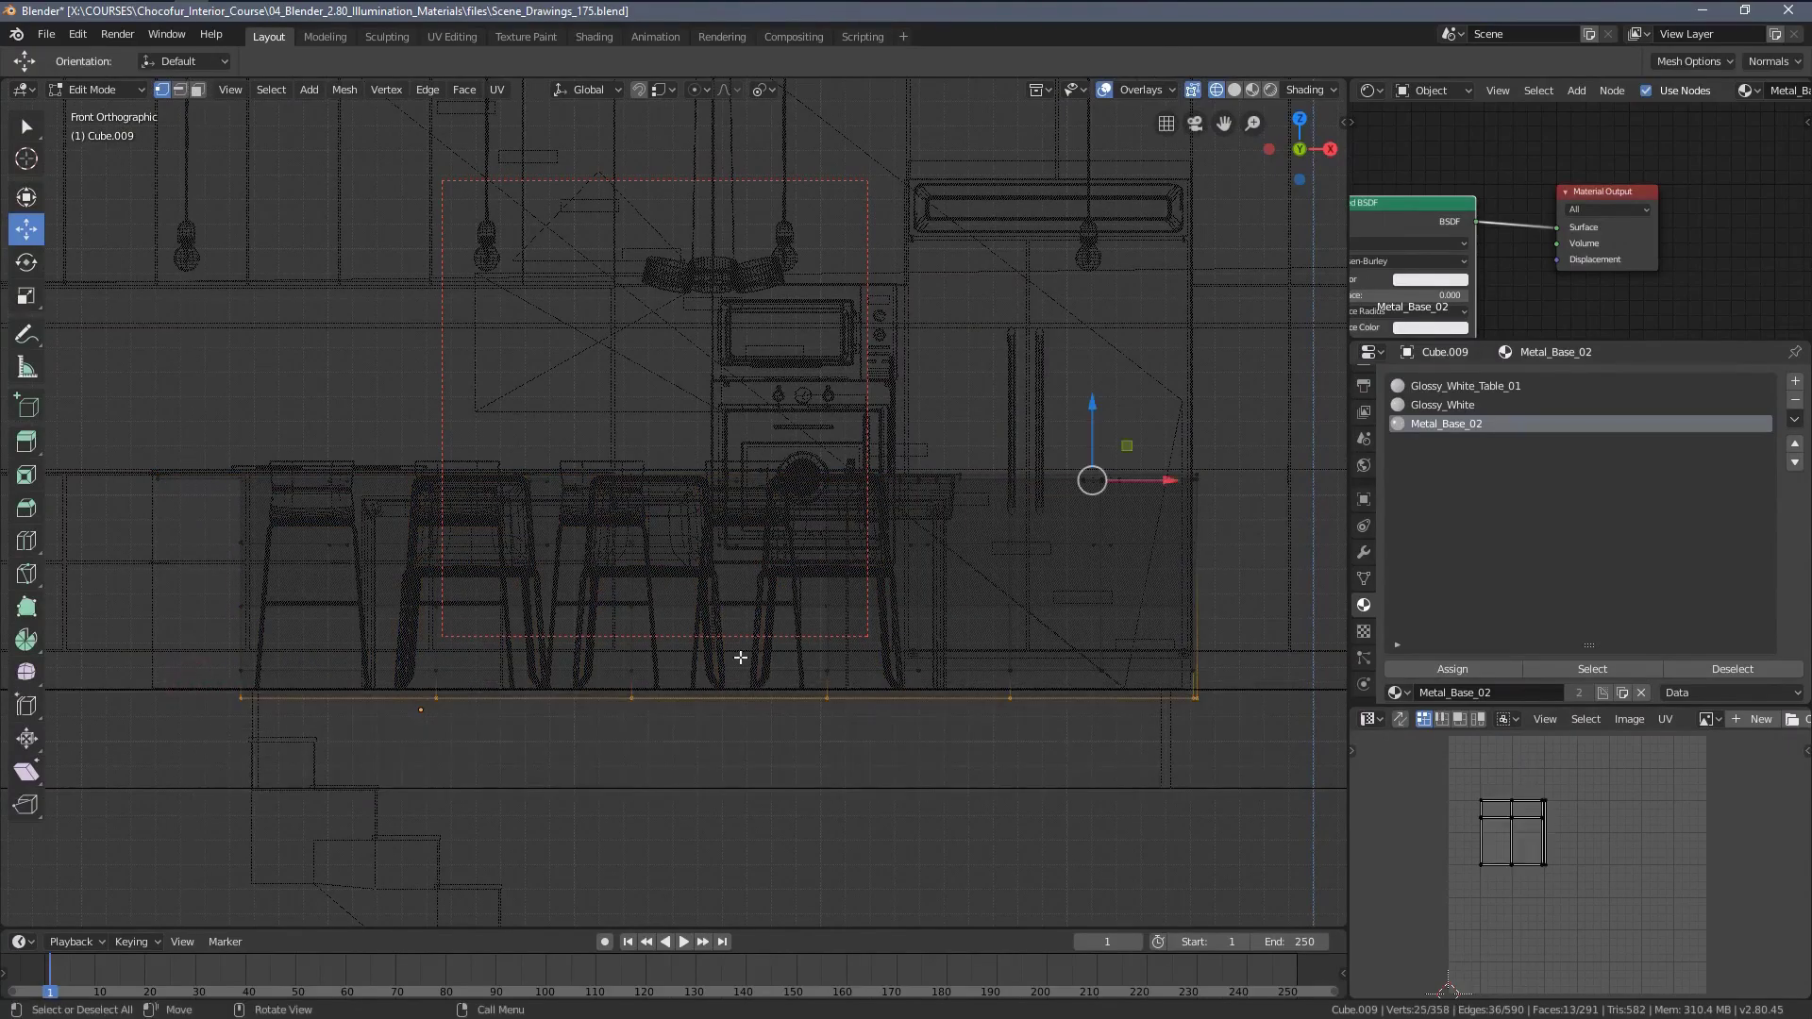
# In the camera view with solid shading, raise the island's bottom vertices about 0.033 m along Z.
pyautogui.press('KP_0')
pyautogui.press('z')
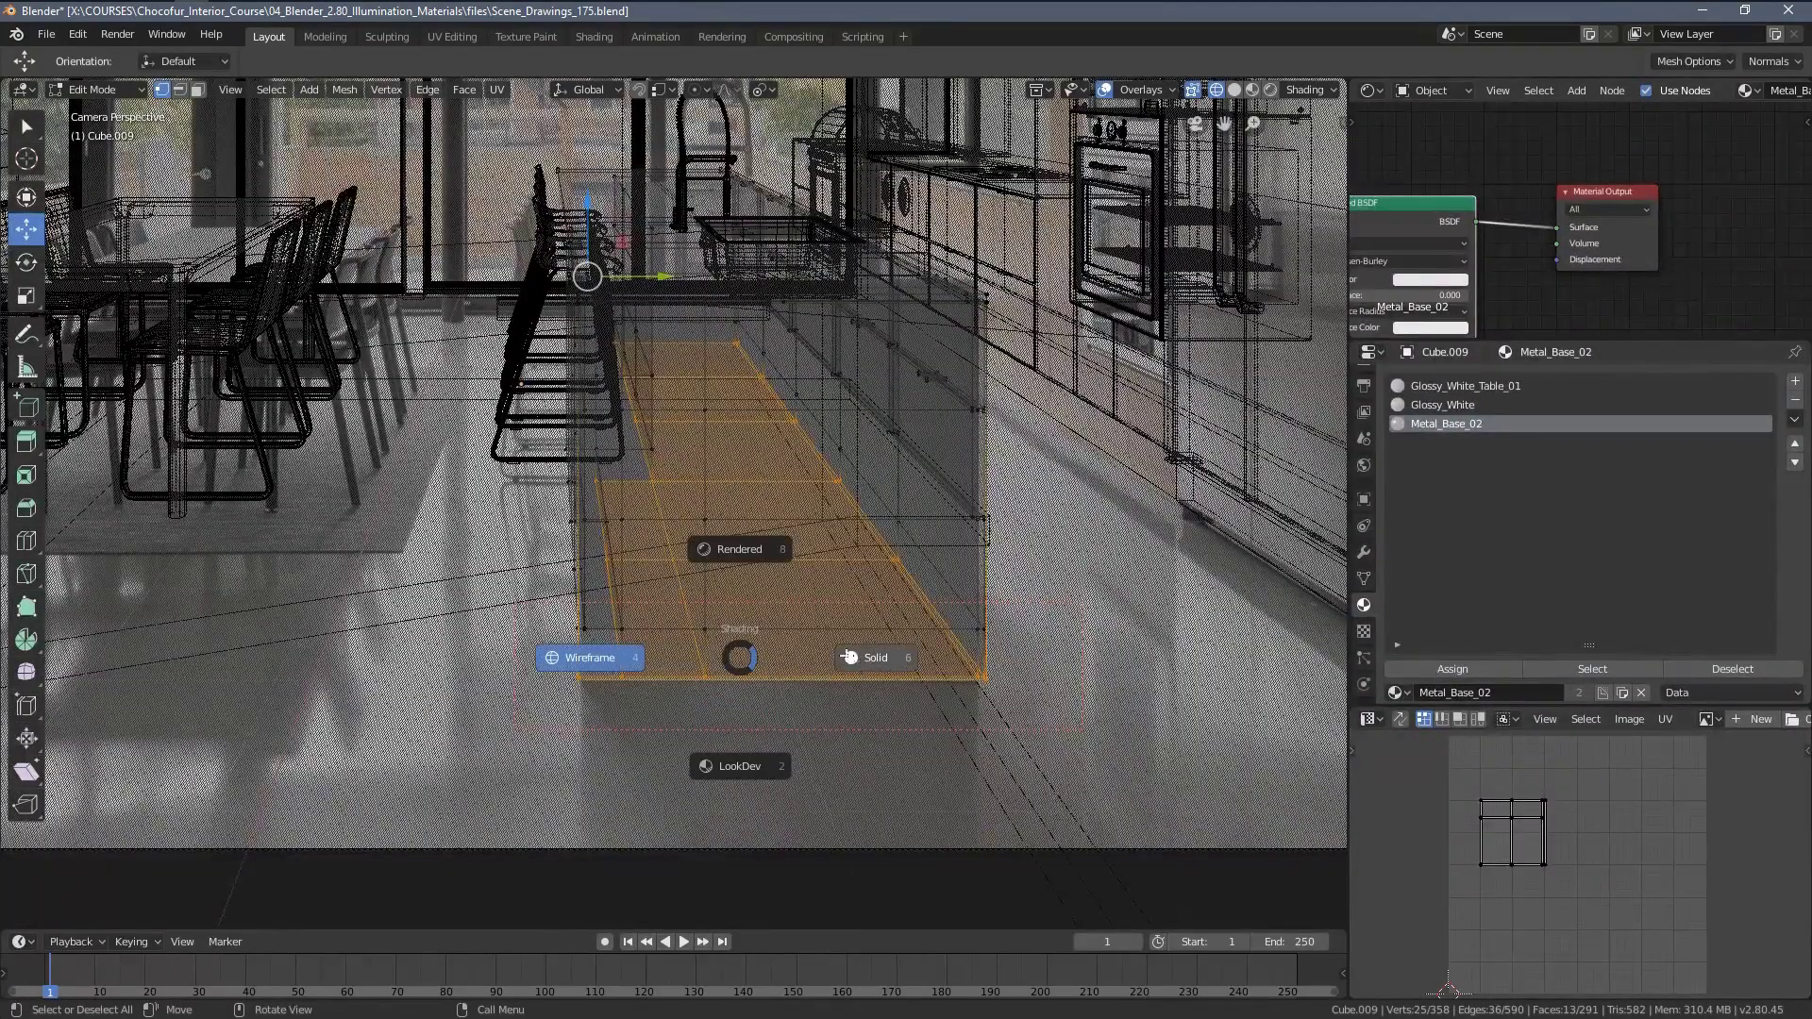
pyautogui.click(860, 660)
pyautogui.press('KP_Decimal')
pyautogui.press('g')
pyautogui.press('z')
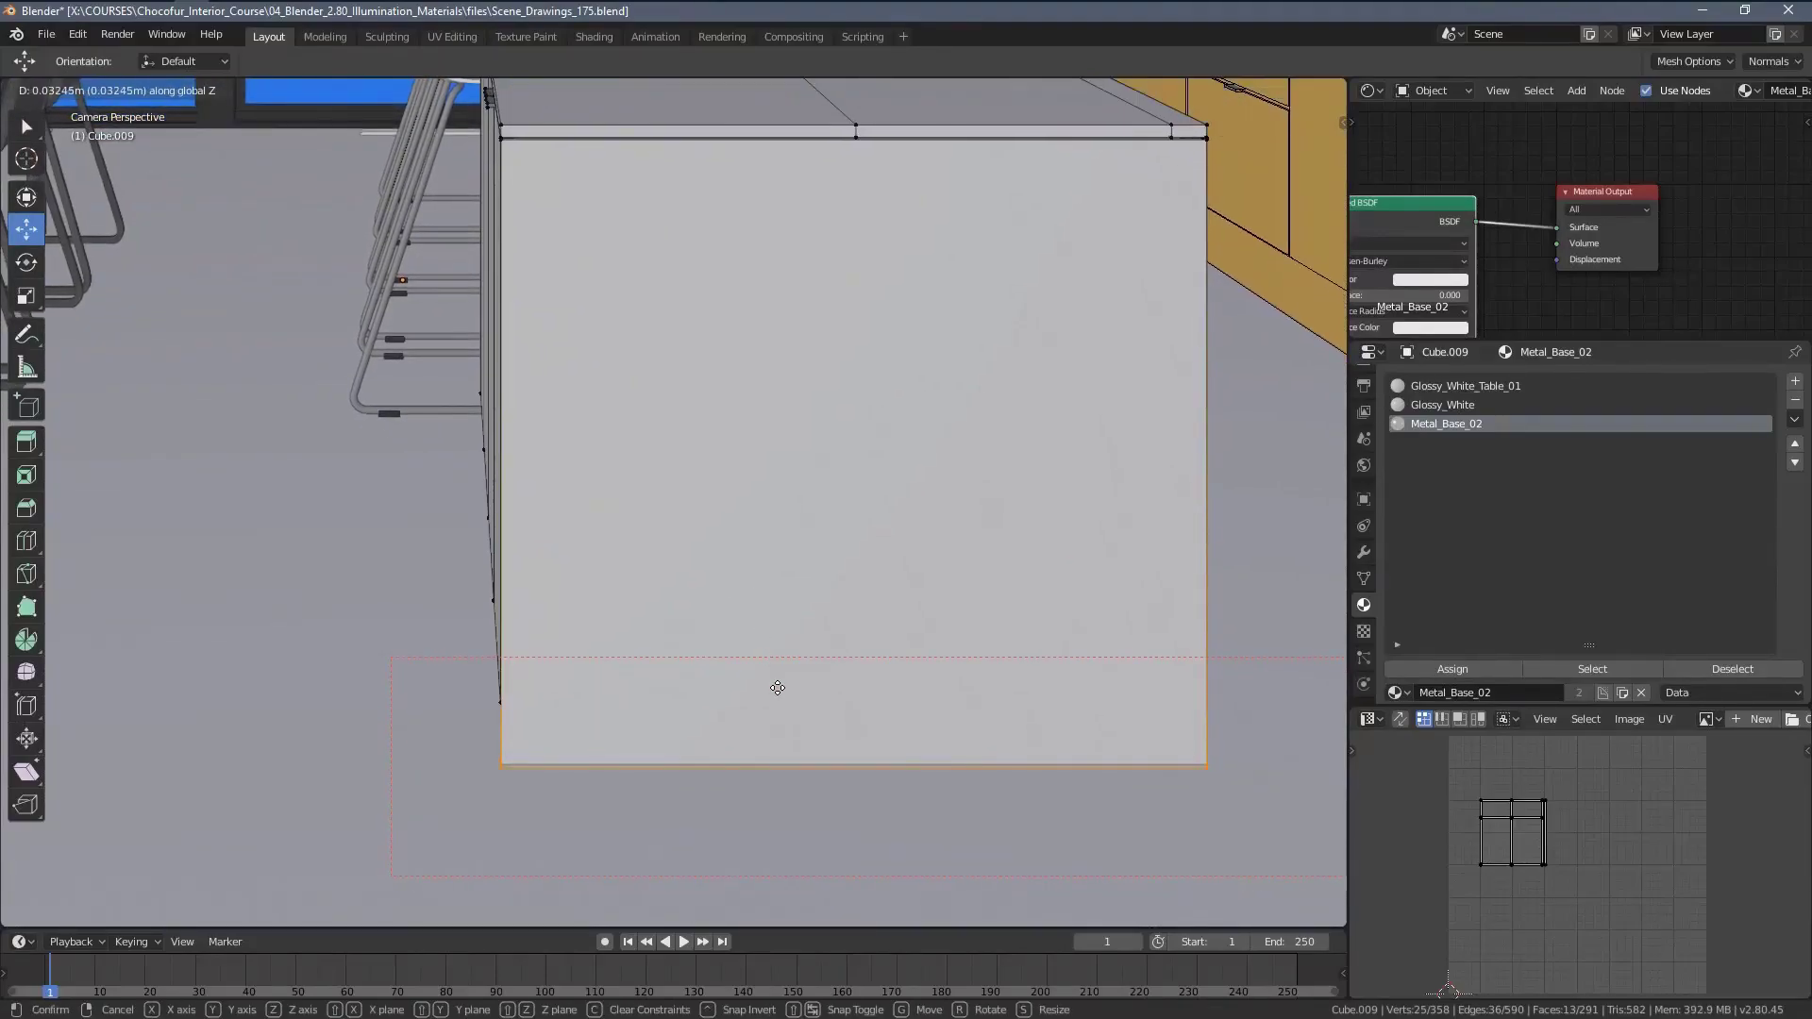
pyautogui.click(789, 654)
# Zoom in on the island's bottom corner and raise the selected vertices another 0.004 m or so along Z.
pyautogui.keyDown('shift'); pyautogui.moveTo(578, 804); pyautogui.dragTo(664, 578, button='middle'); pyautogui.keyUp('shift')
pyautogui.scroll(10, 680, 561)
pyautogui.scroll(5, 711, 517)
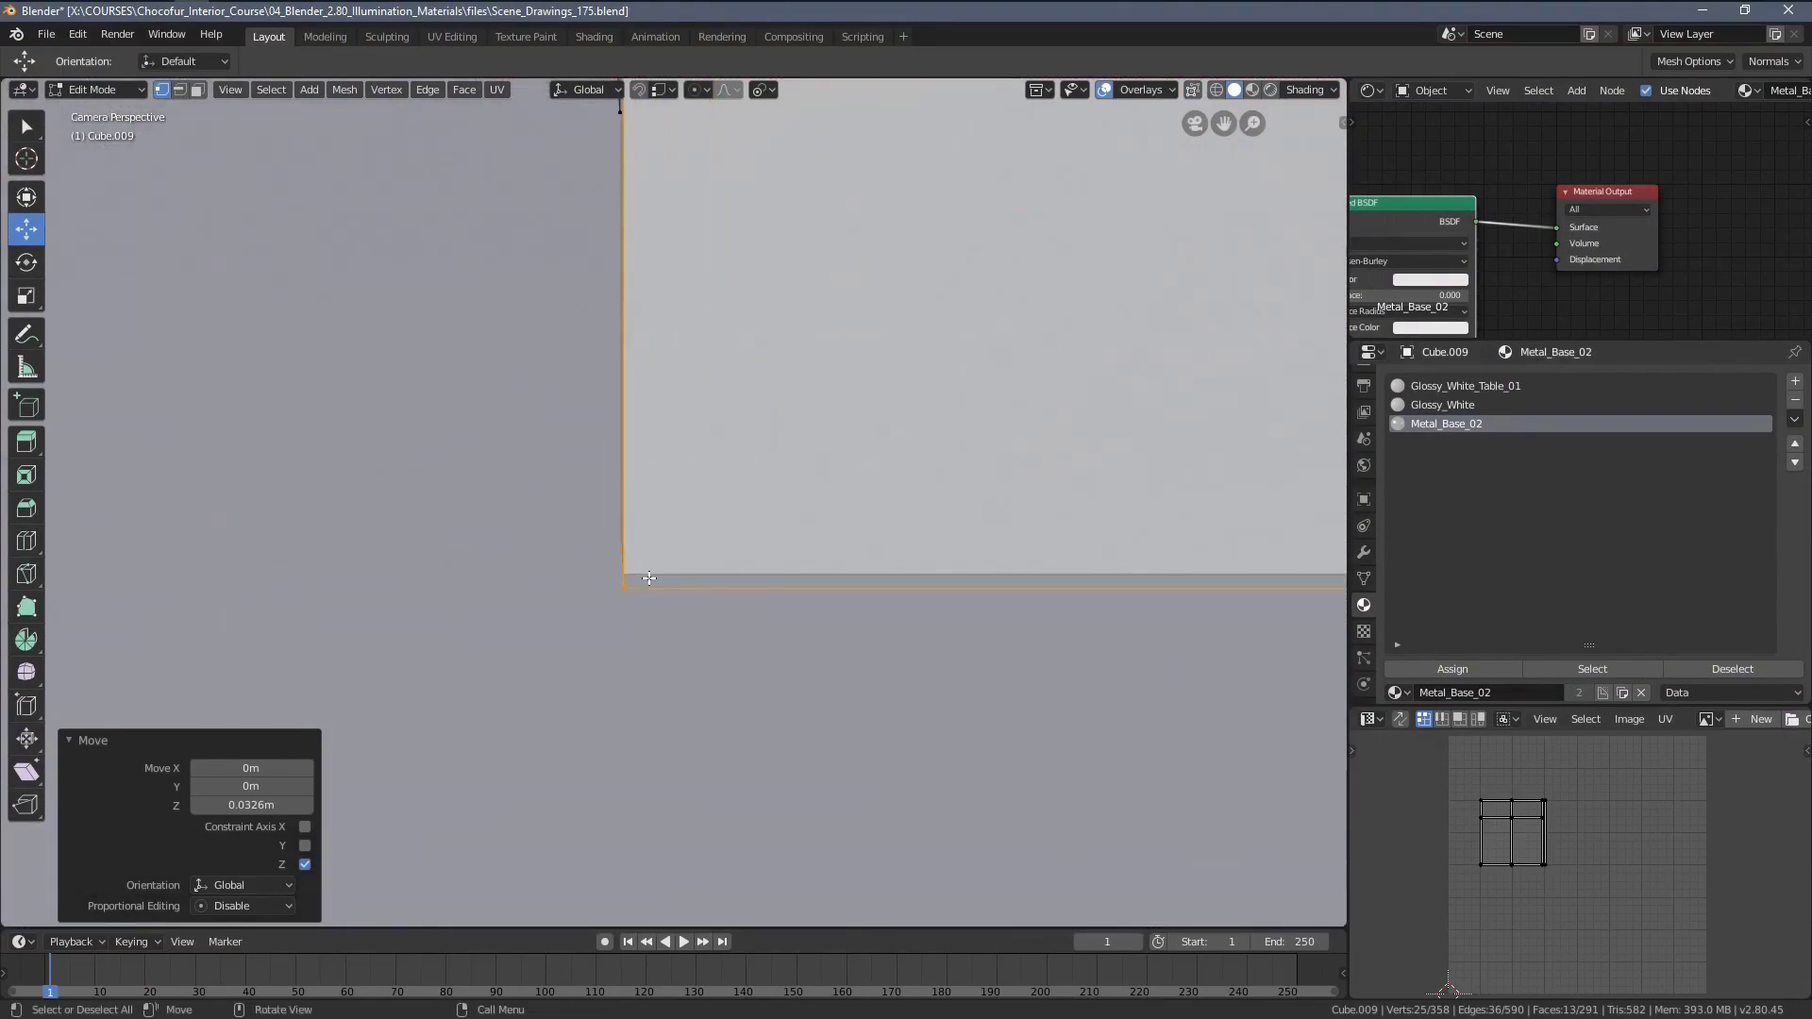
pyautogui.press('g')
pyautogui.press('z')
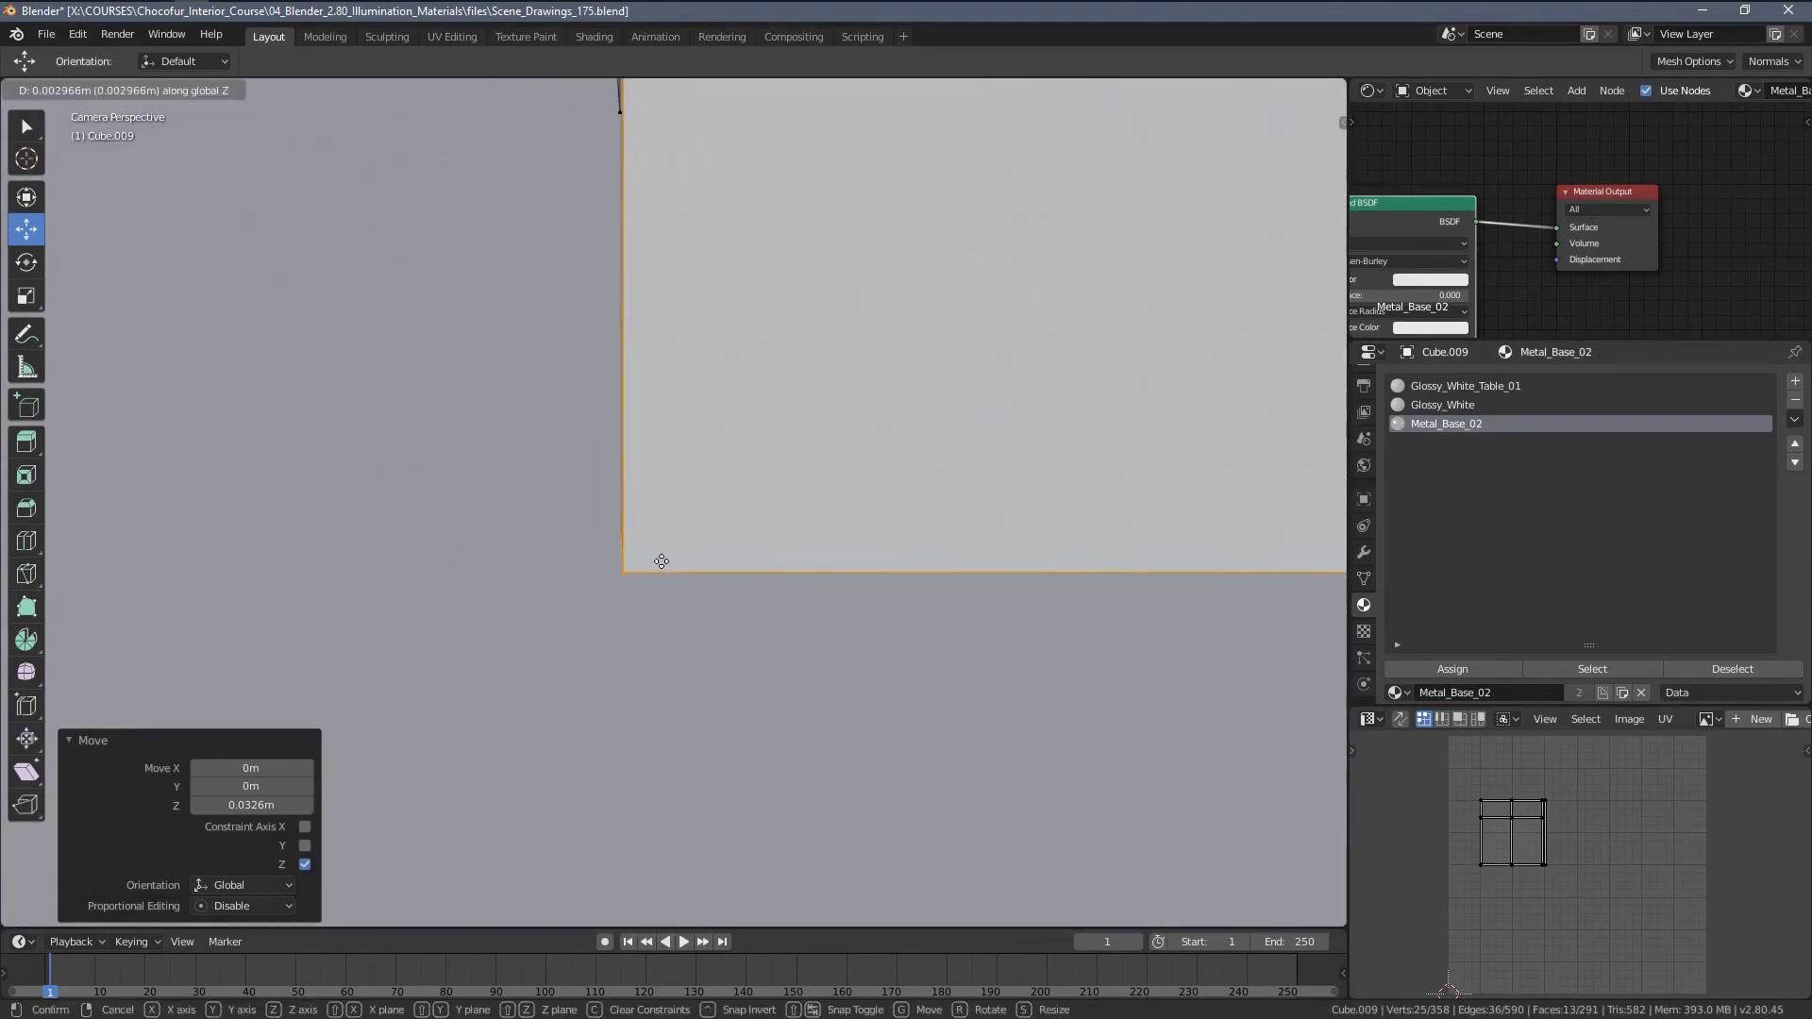
pyautogui.click(663, 560)
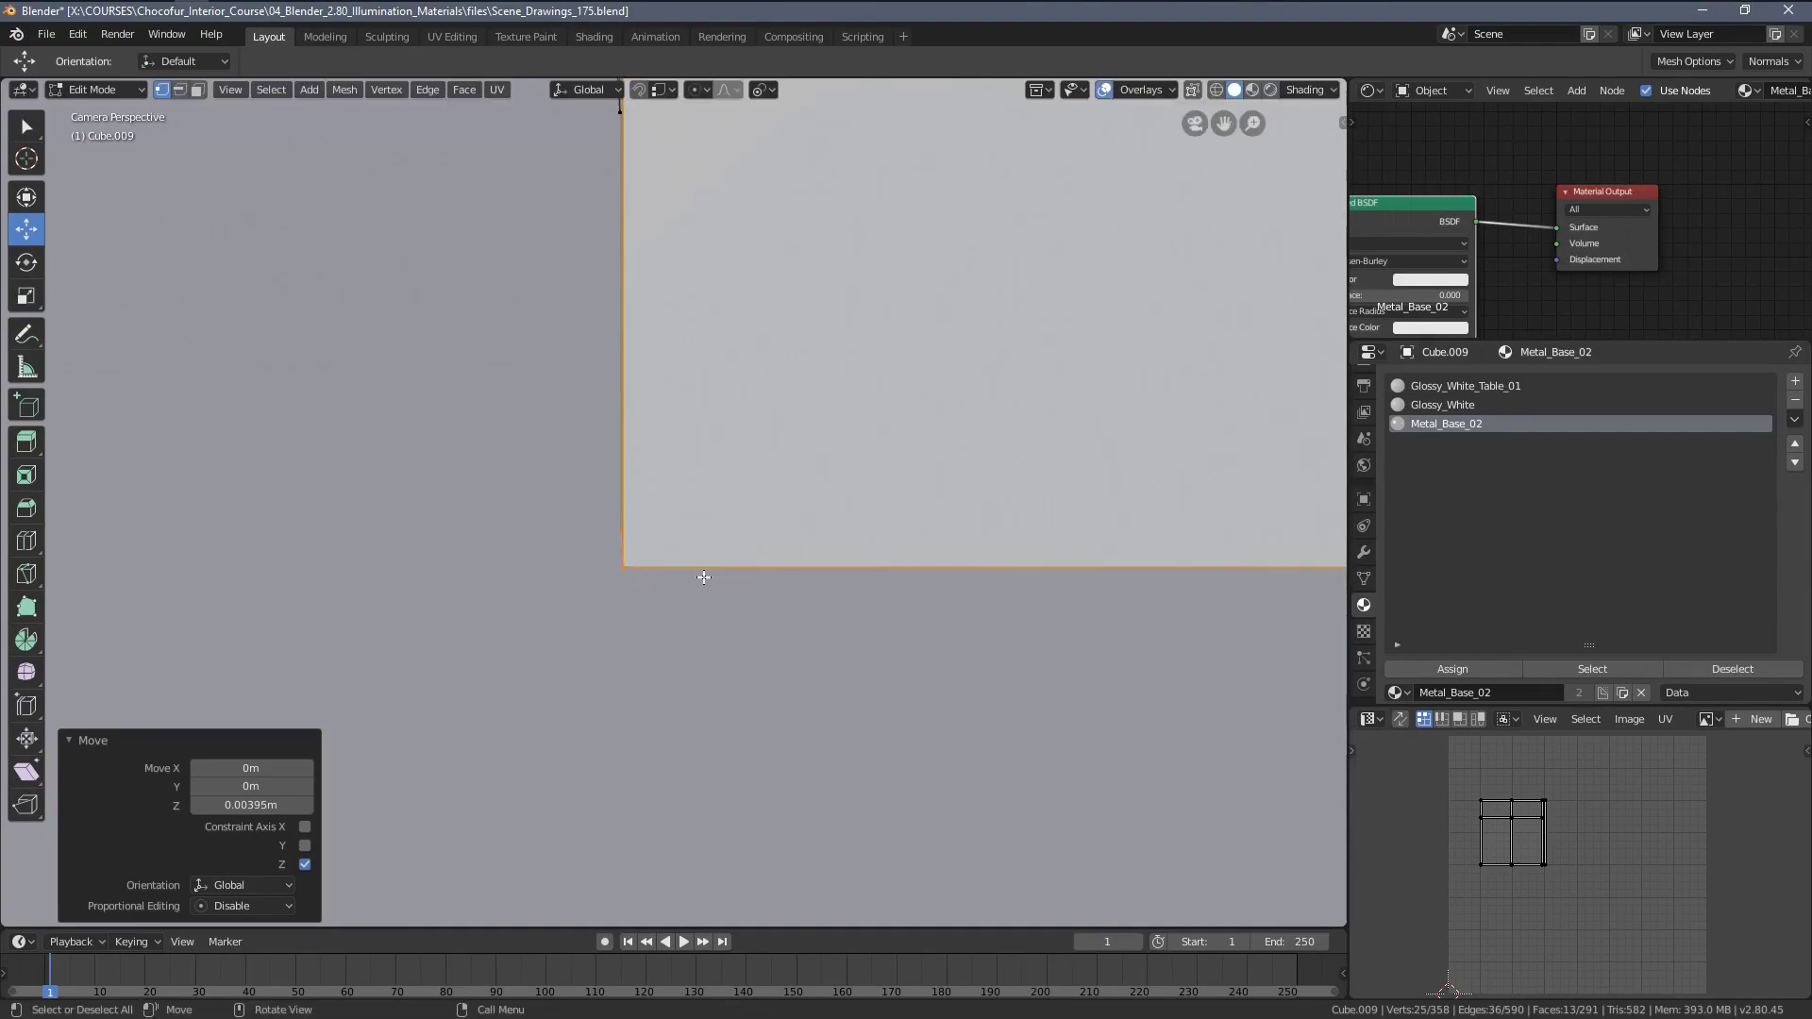
# Return to object mode and preview the adjusted island base in rendered shading.
pyautogui.press('Tab')
pyautogui.scroll(-2, 661, 604)
pyautogui.press('z')
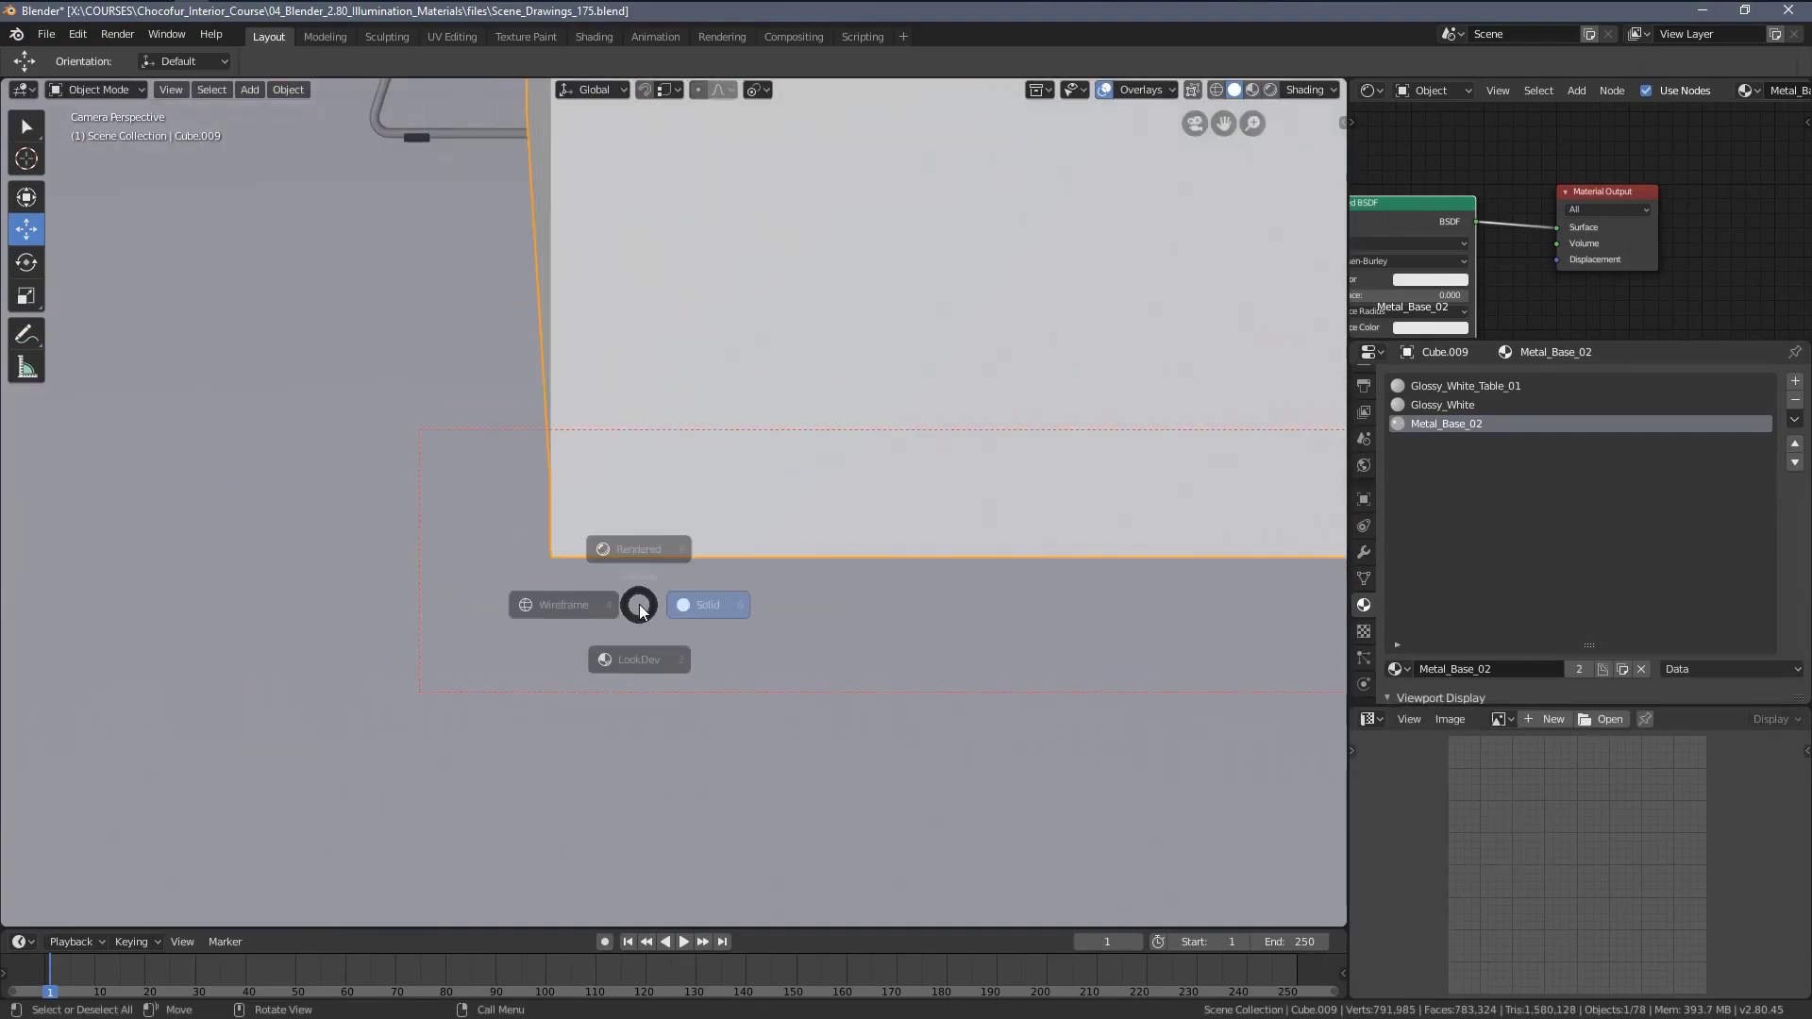
pyautogui.click(639, 518)
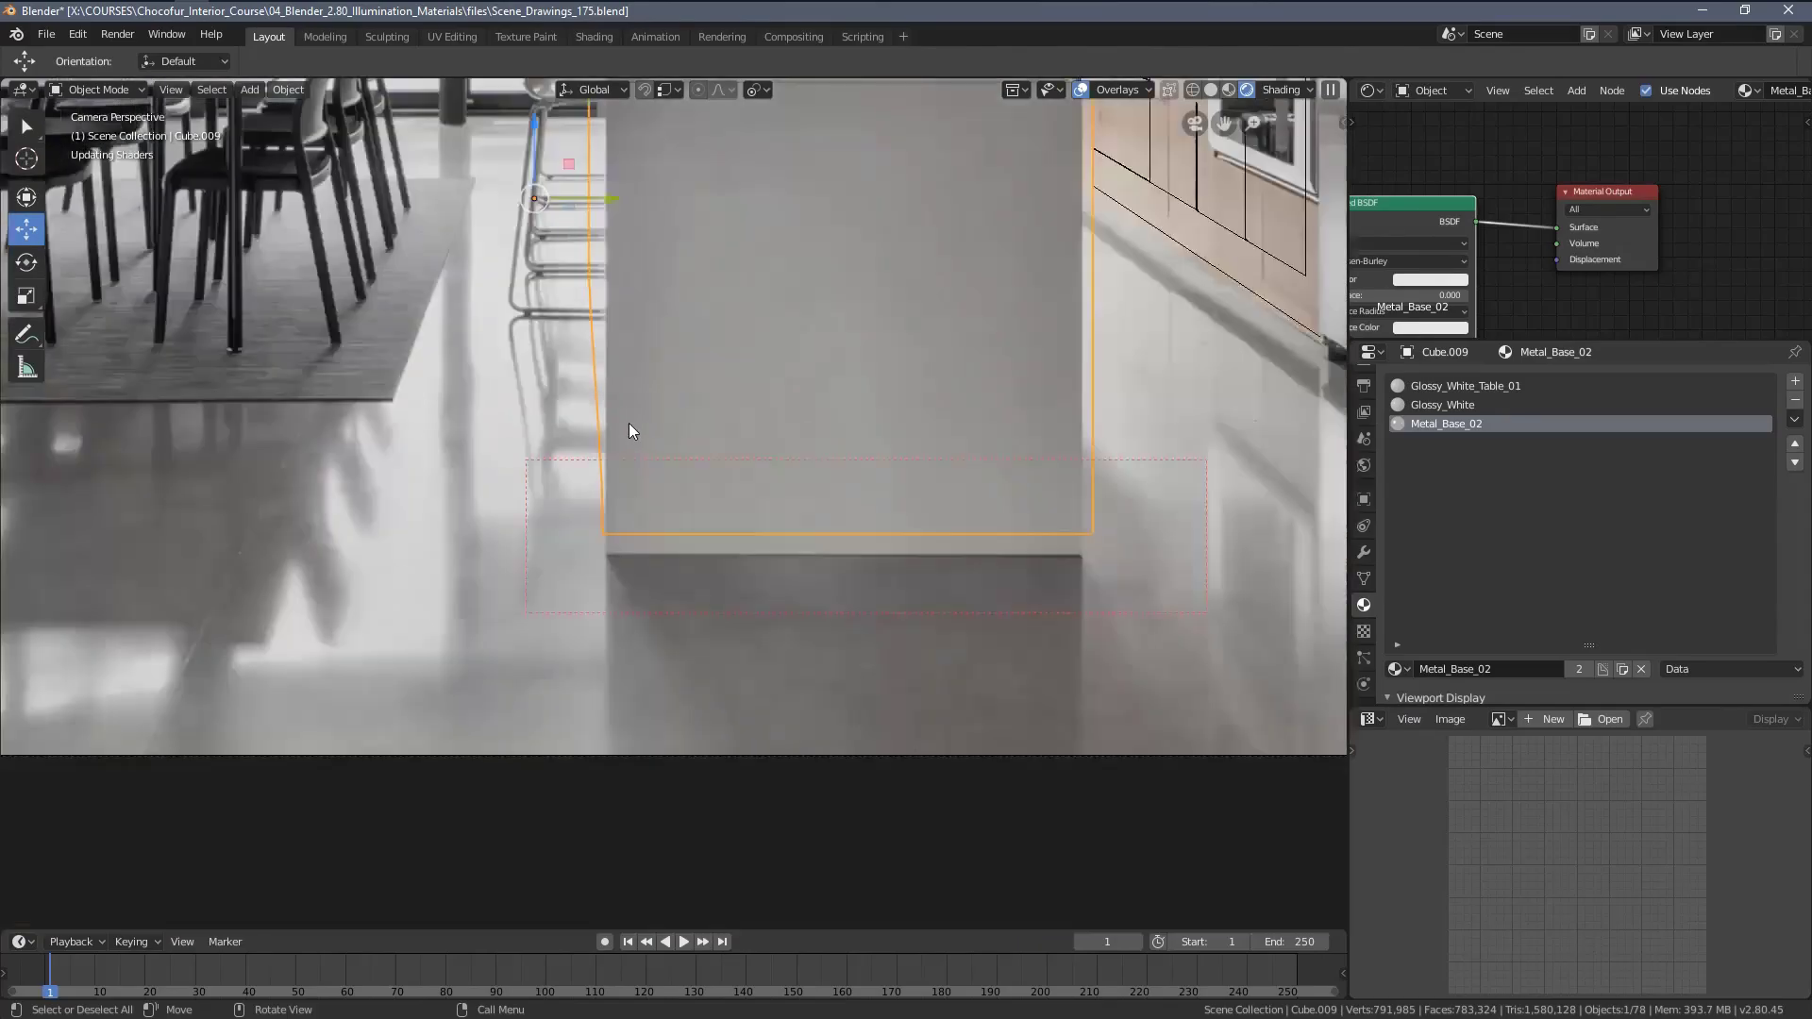
# Nudge the island's bottom vertices slightly along Z in edit mode, checking the base against the reference photo, and return to object mode.
pyautogui.scroll(-2, 671, 429)
pyautogui.keyDown('shift'); pyautogui.moveTo(745, 437); pyautogui.dragTo(661, 511, button='middle'); pyautogui.keyUp('shift')
pyautogui.scroll(2, 661, 512)
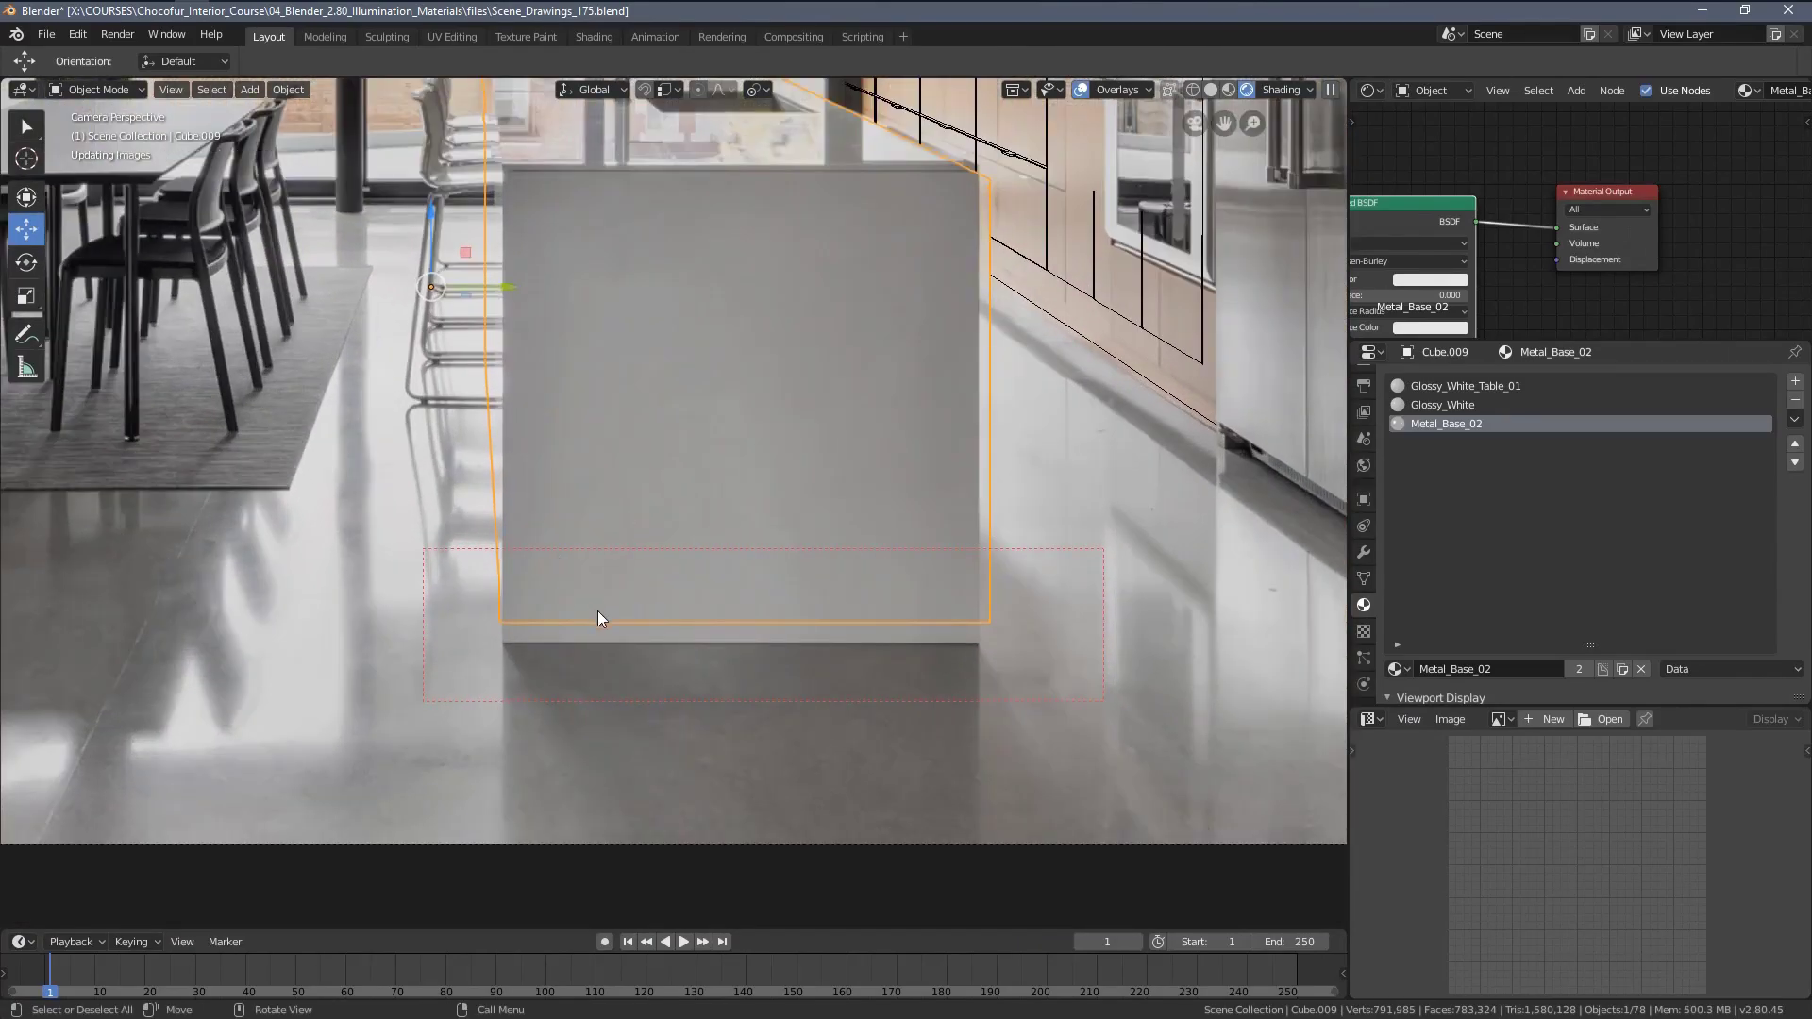
pyautogui.scroll(2, 598, 610)
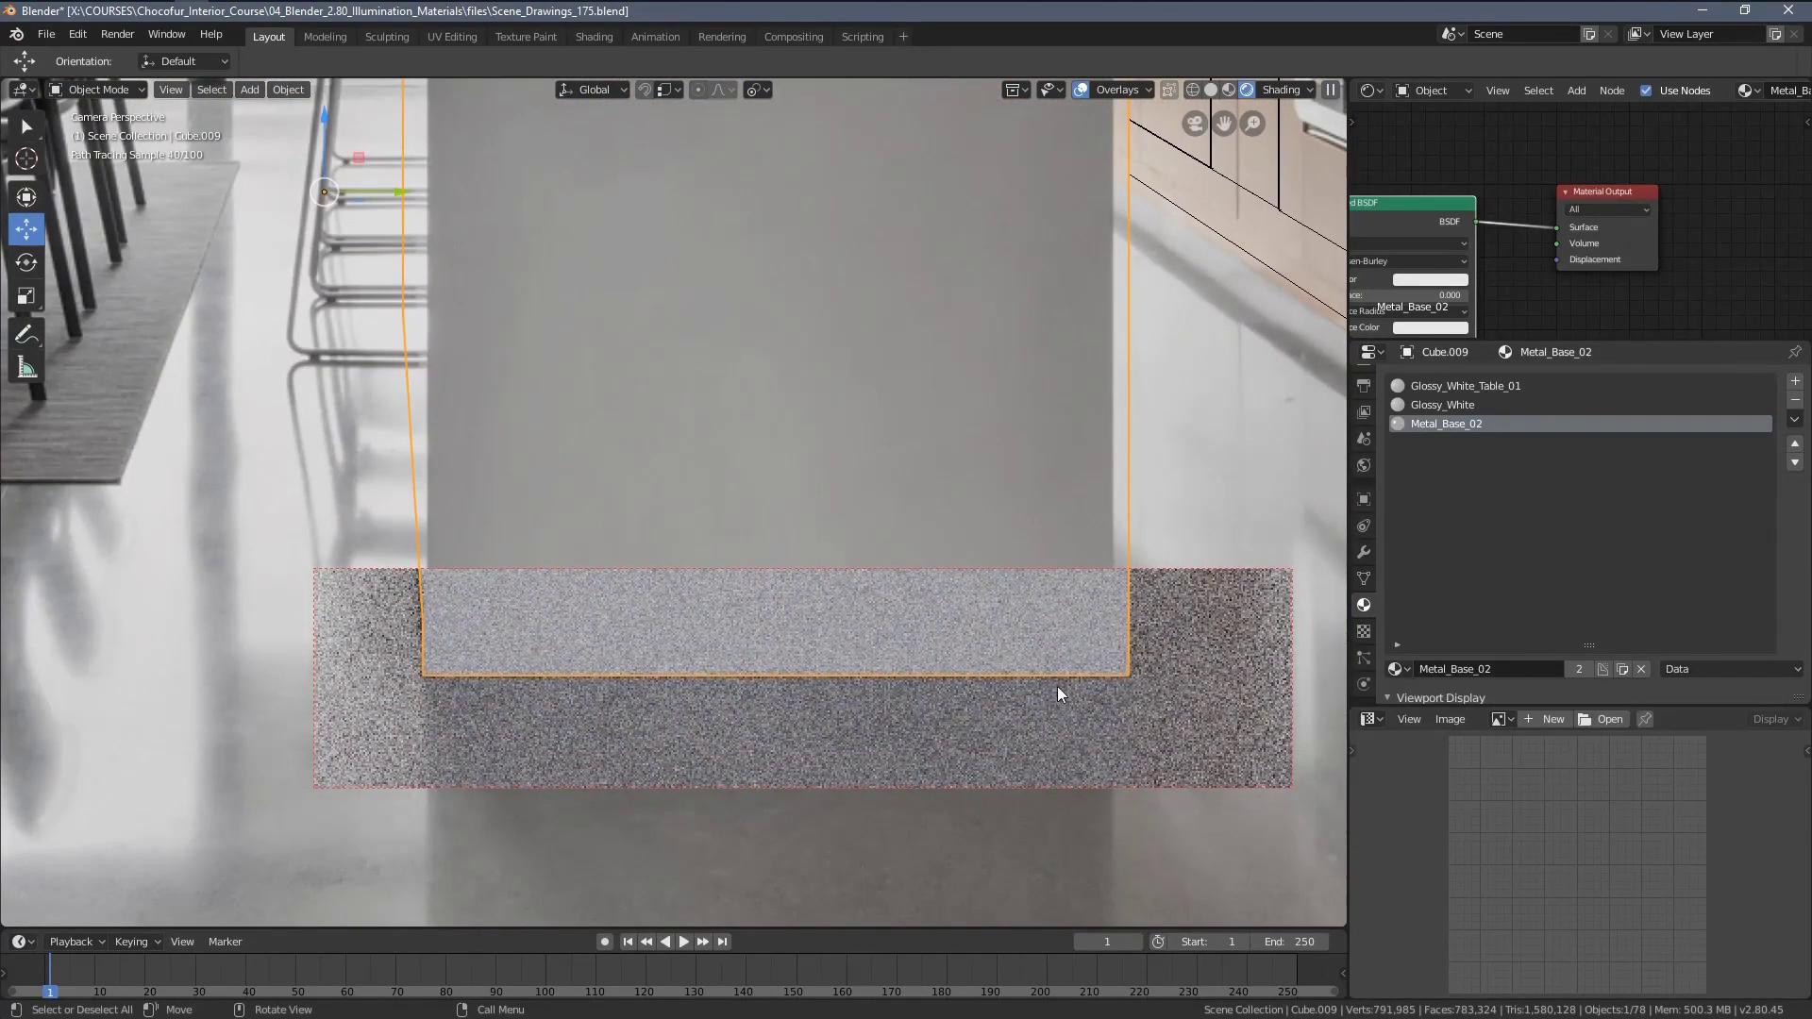
pyautogui.press('Tab')
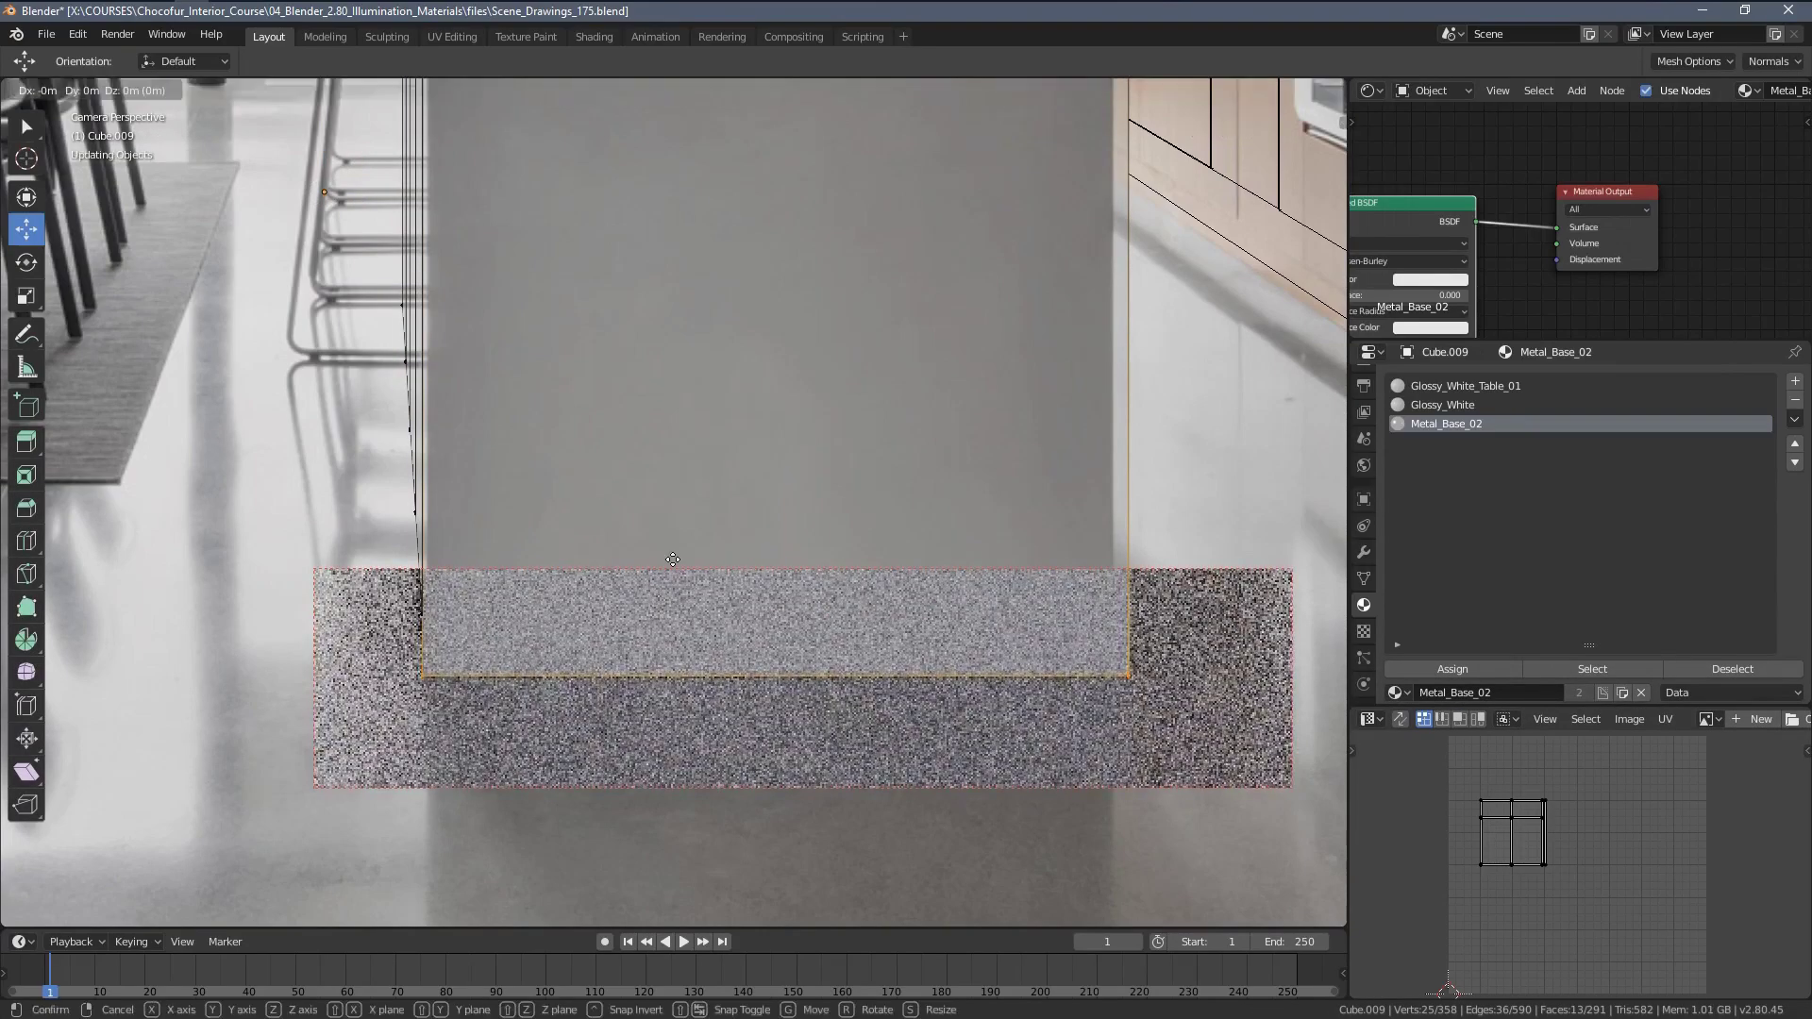
pyautogui.press('g')
pyautogui.press('z')
pyautogui.click(676, 553)
pyautogui.press('Tab')
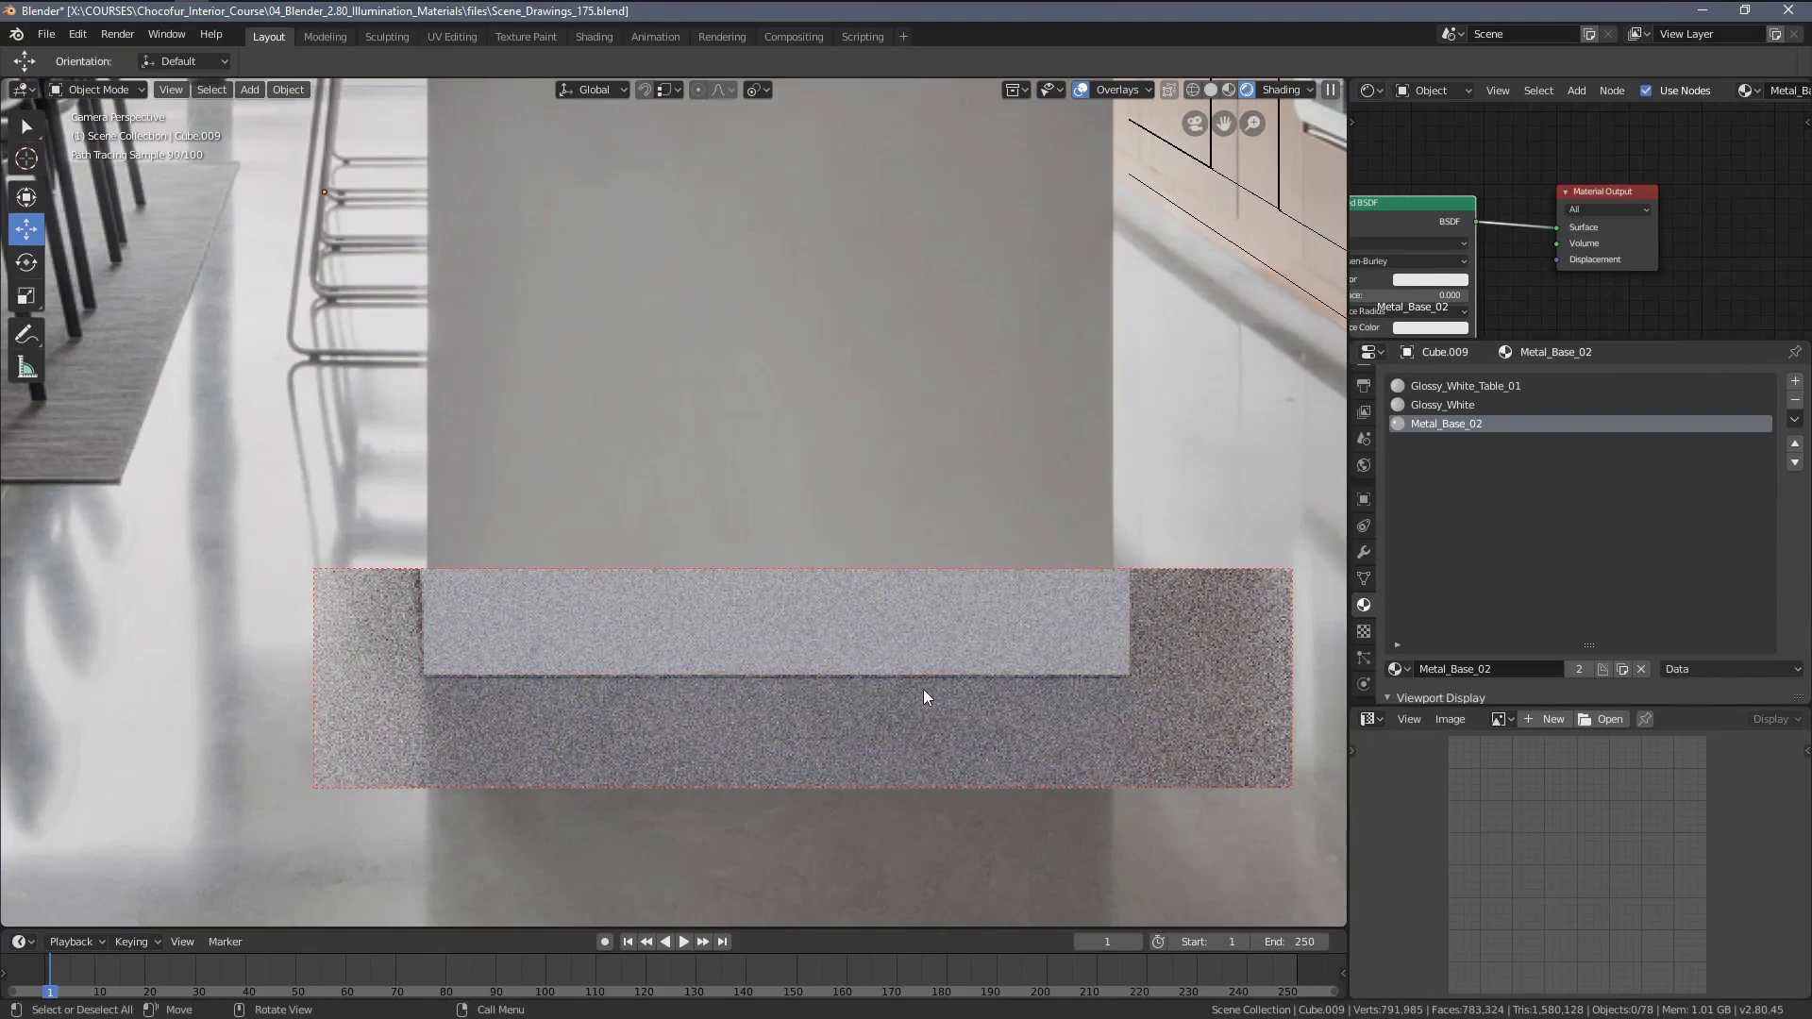
# Set a larger render region over the kitchen interior and preview the scene with its exterior environment in rendered shading.
pyautogui.scroll(-5, 772, 604)
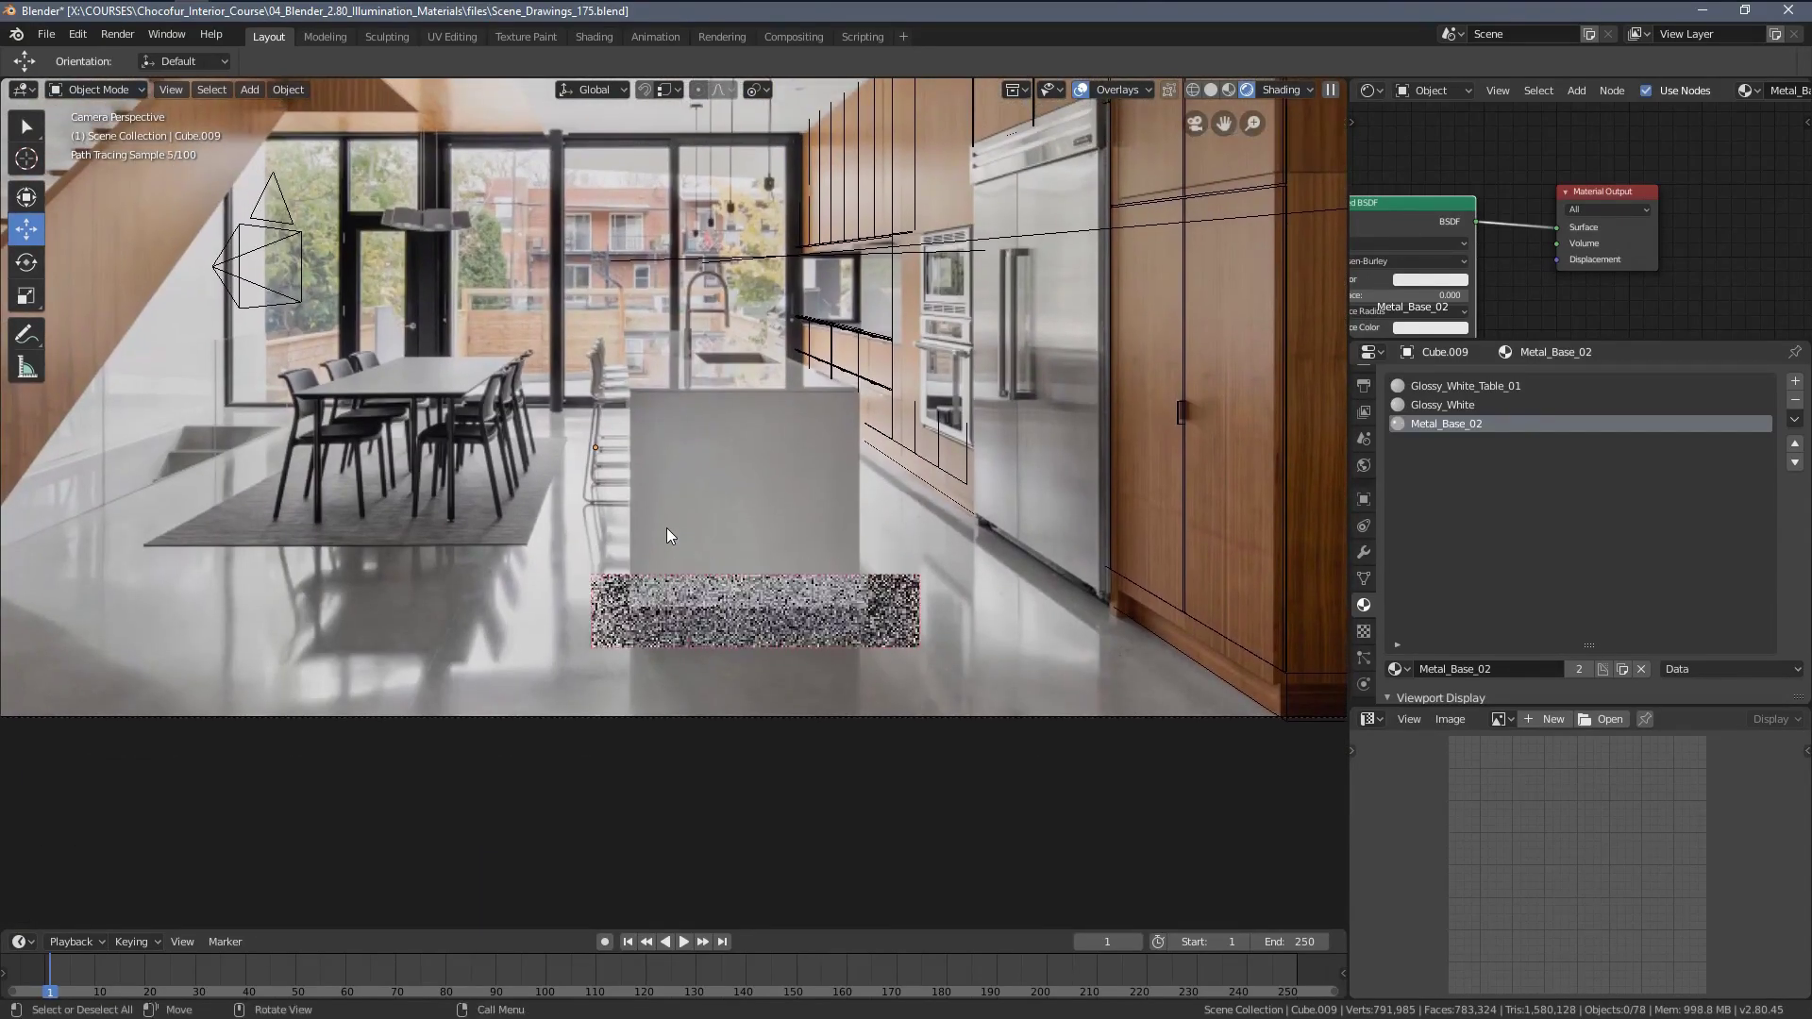
pyautogui.hotkey('ctrl', 'b')
pyautogui.moveTo(364, 274); pyautogui.dragTo(1167, 830)
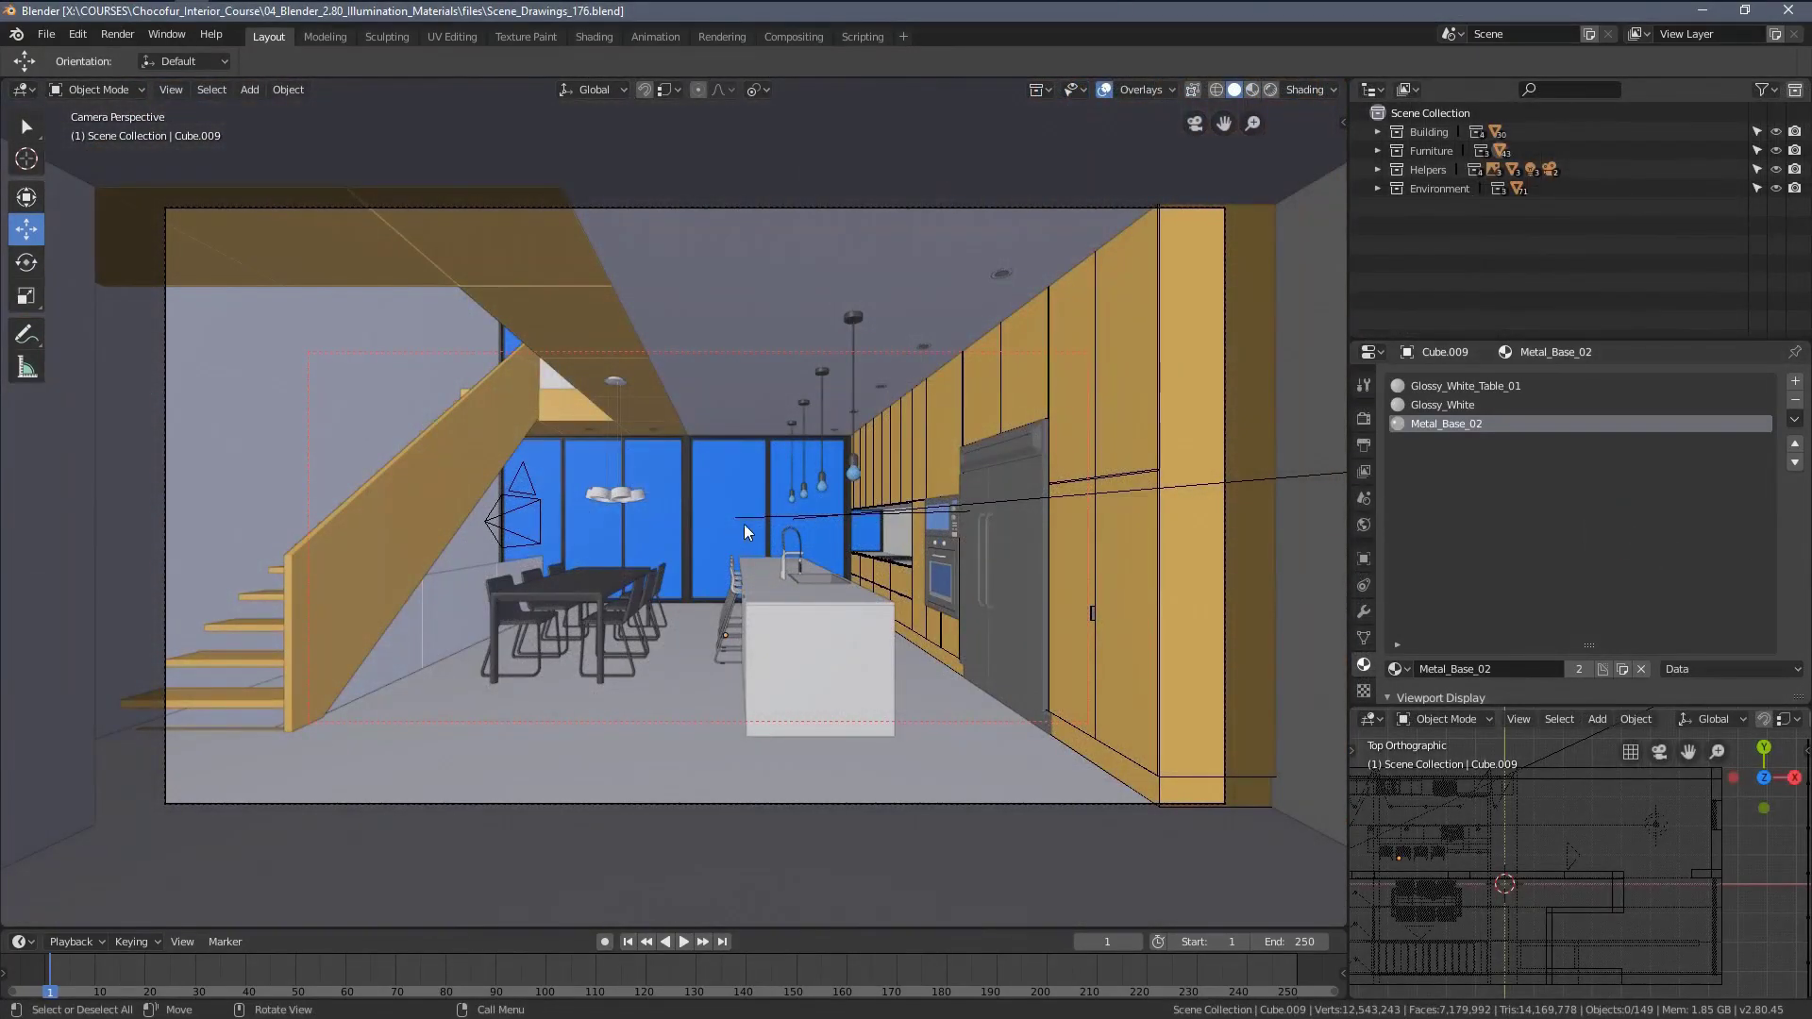
pyautogui.press('z')
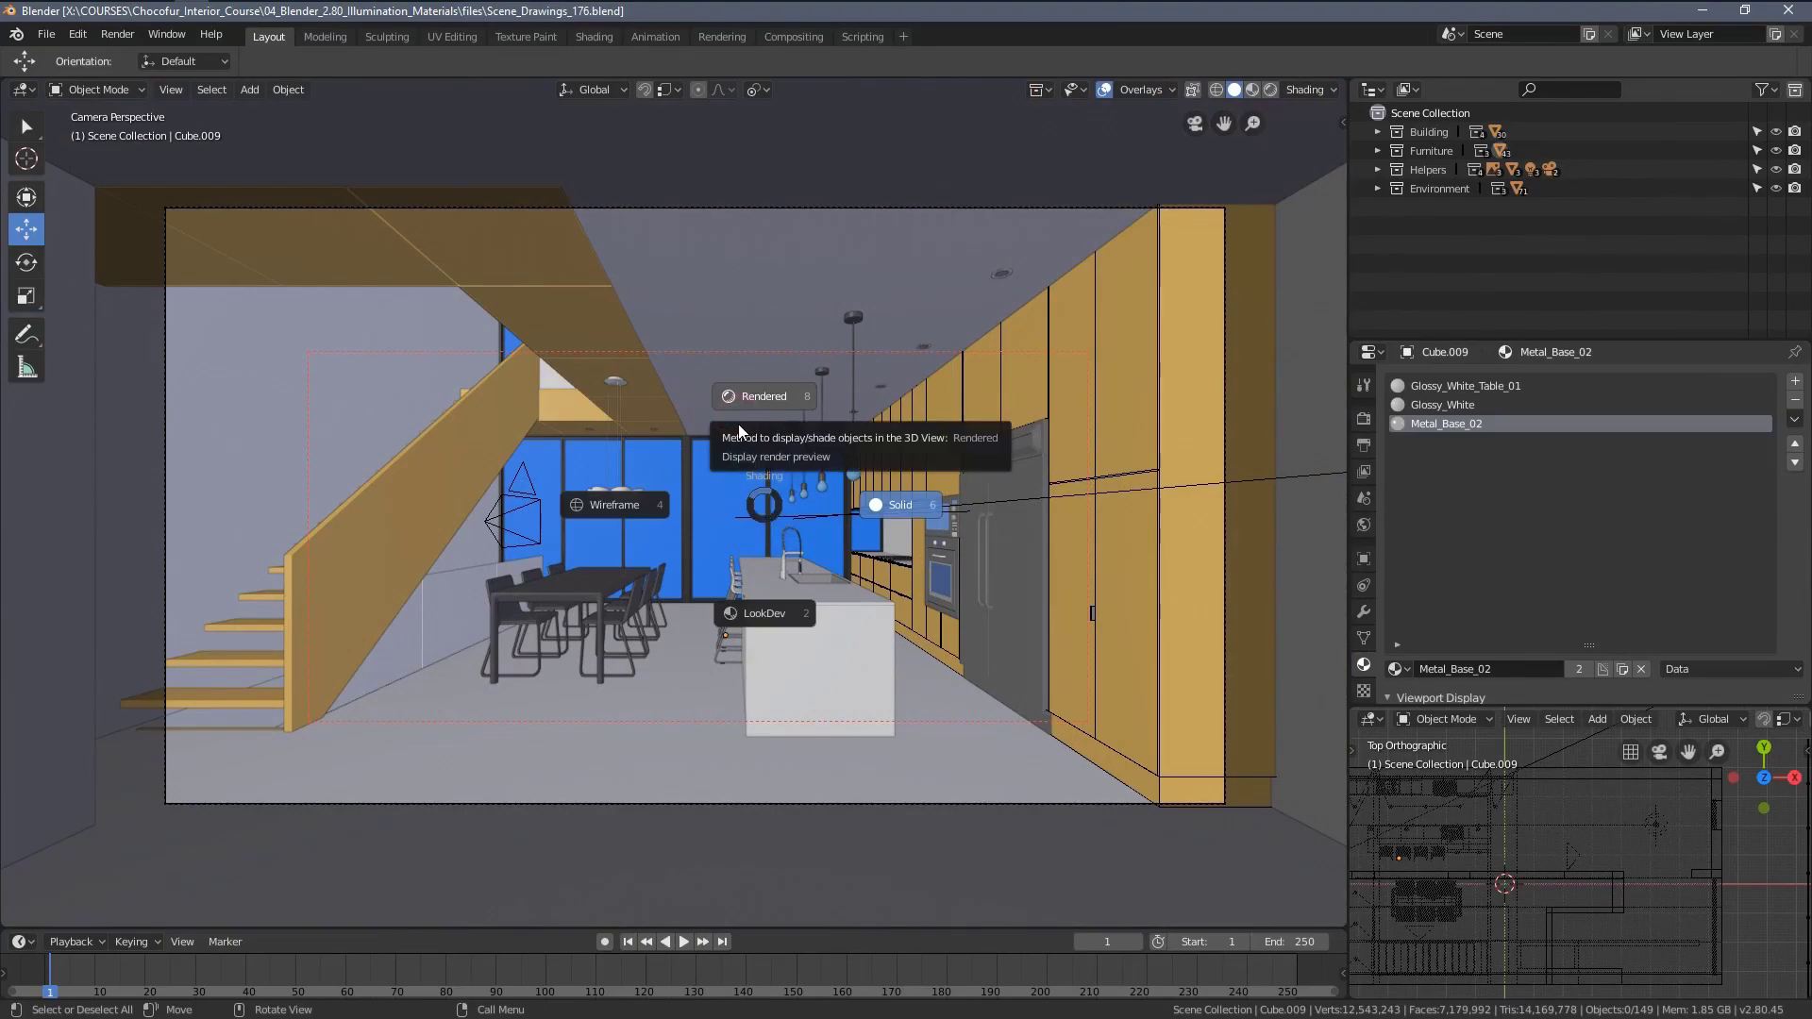
pyautogui.click(738, 423)
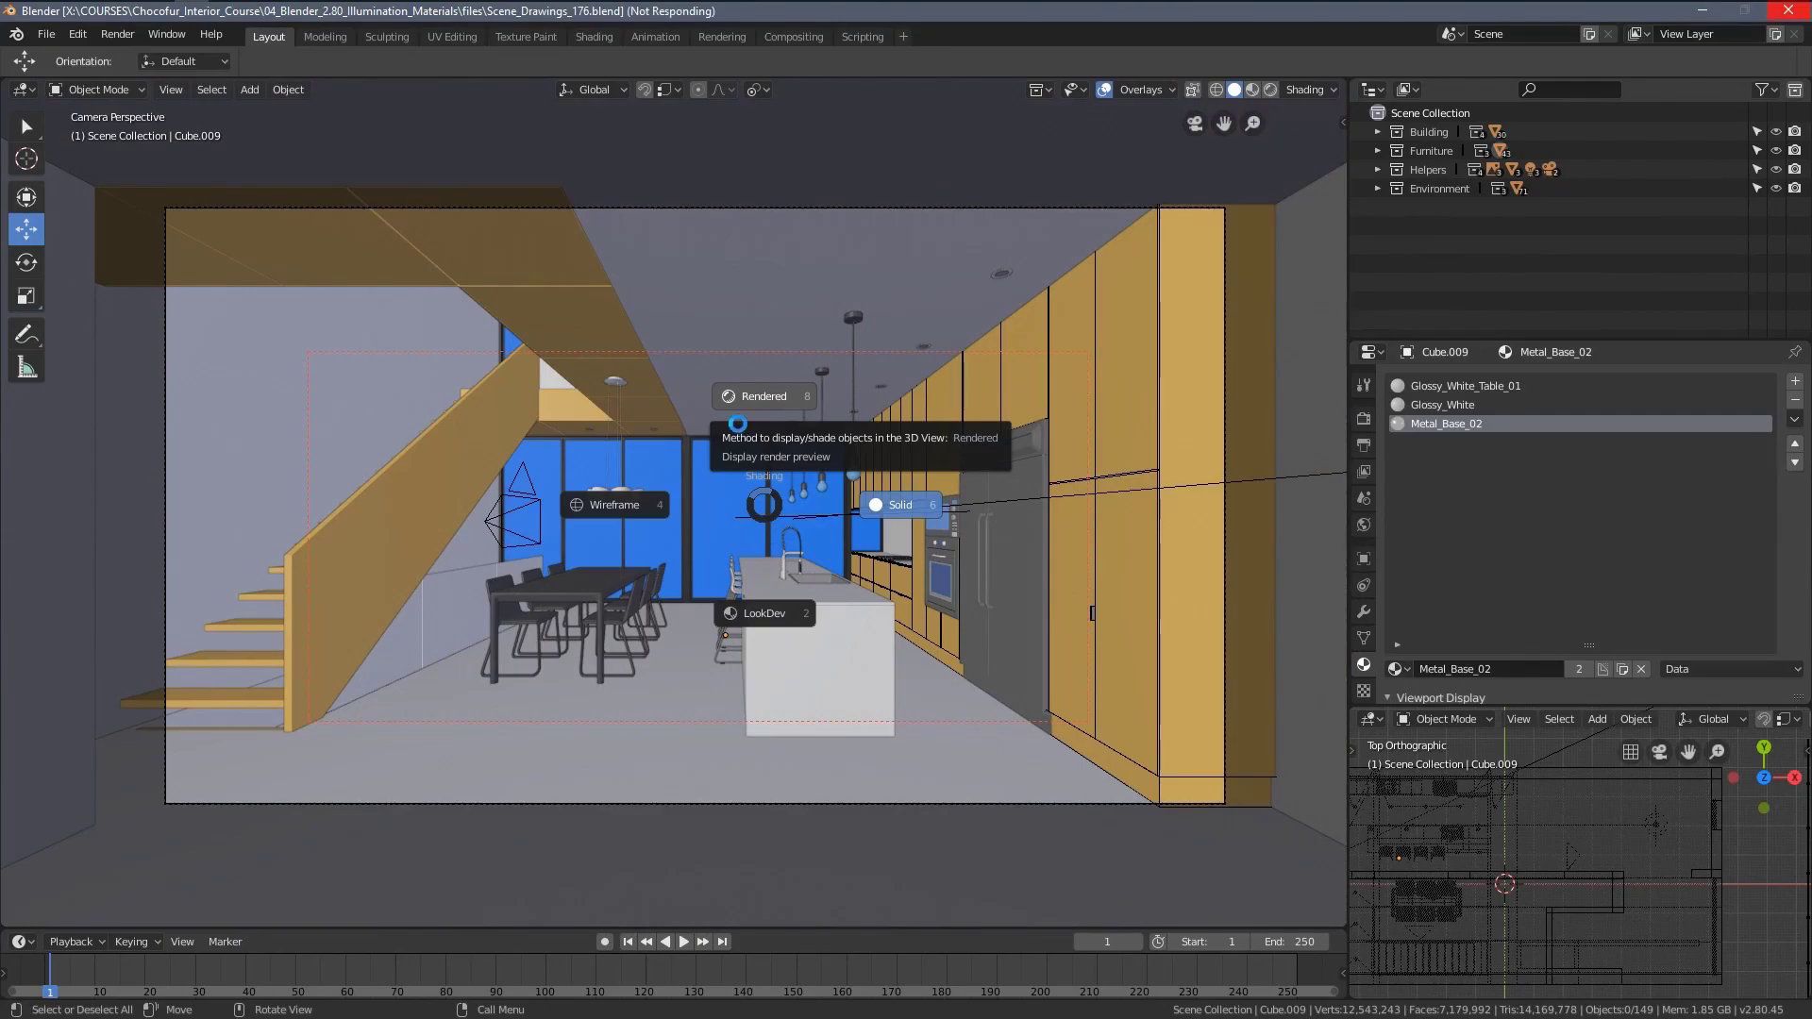
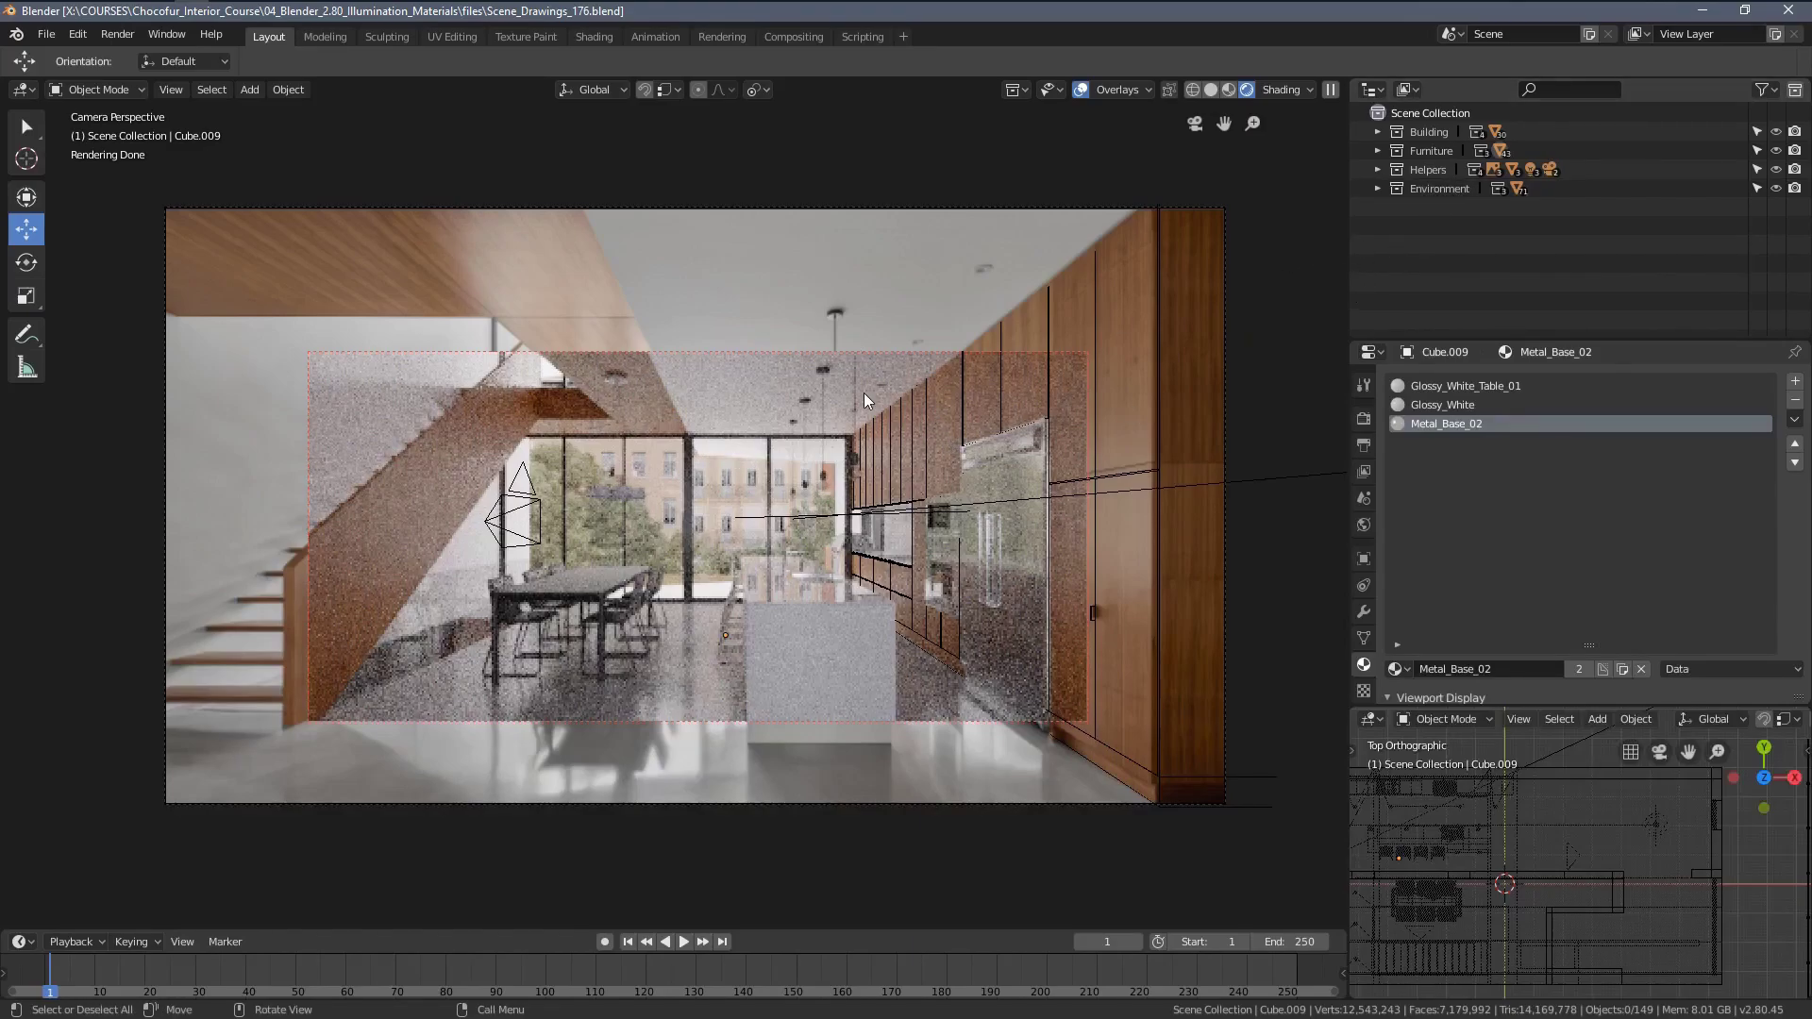
# Render small regions over the patio windows and island faucet to compare the exterior buildings with the reference photo.
pyautogui.hotkey('ctrl', 'b')
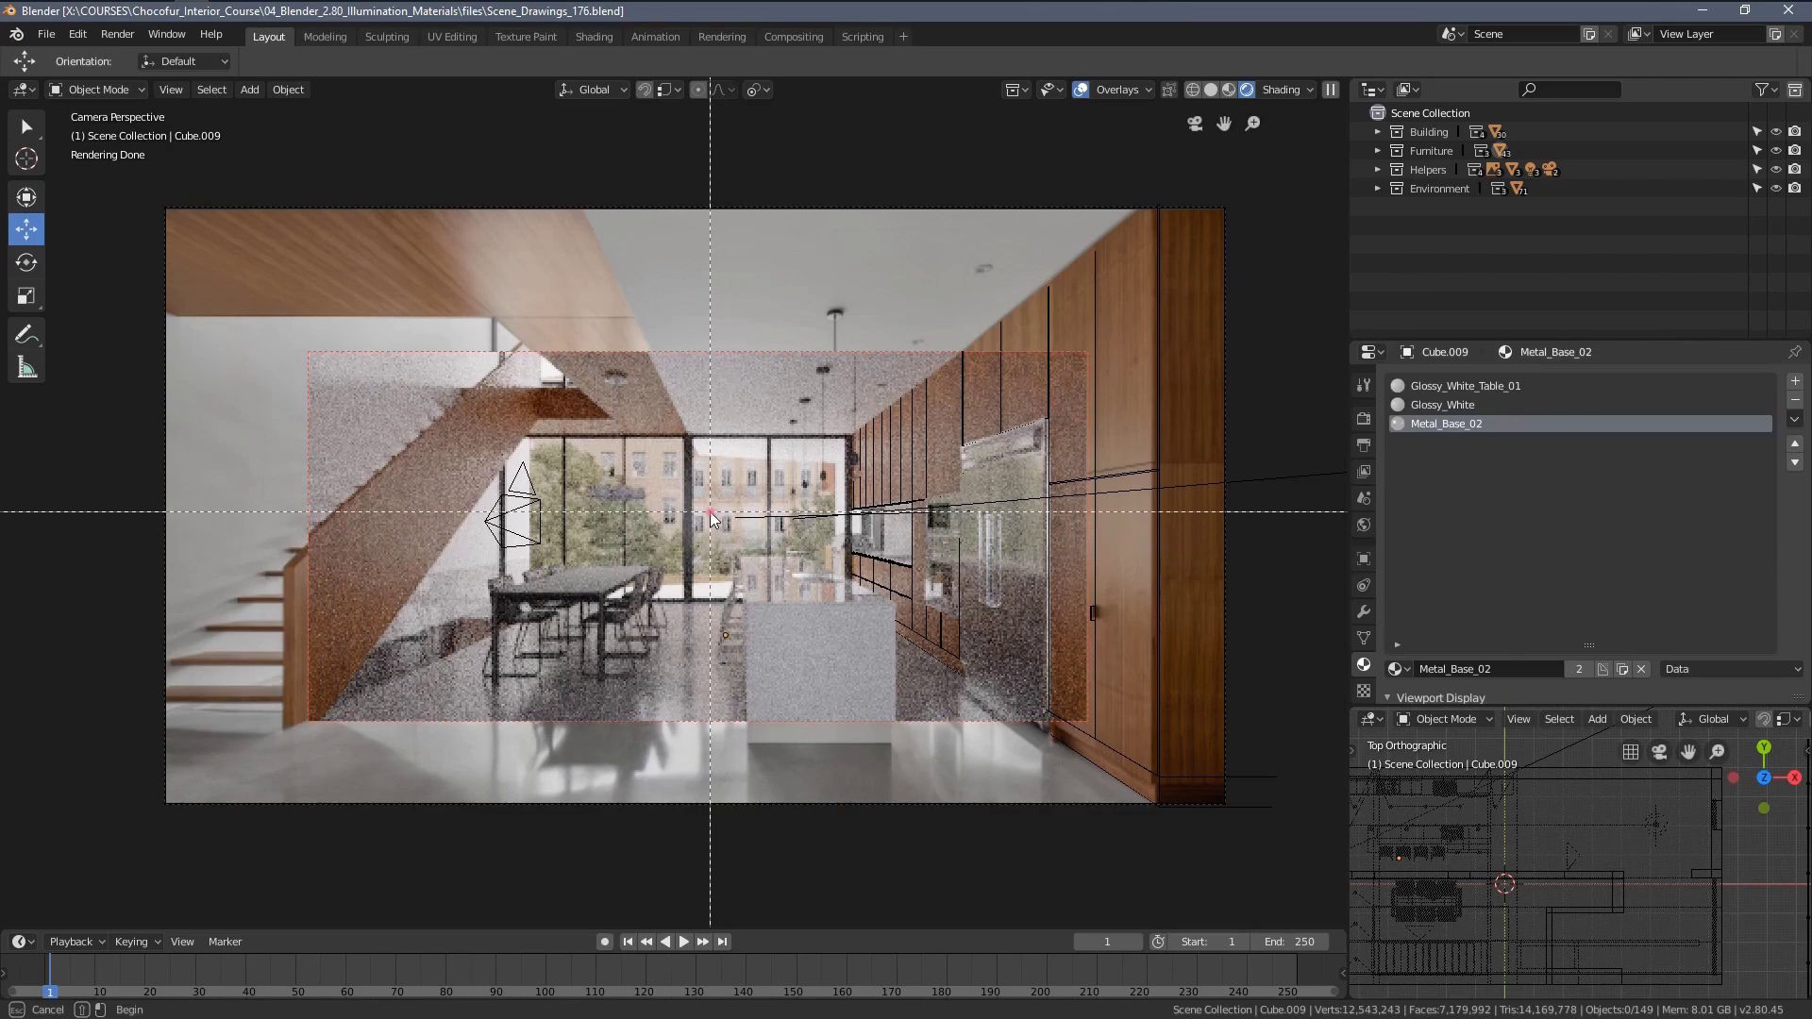
pyautogui.moveTo(710, 513); pyautogui.dragTo(829, 613)
pyautogui.scroll(5, 829, 613)
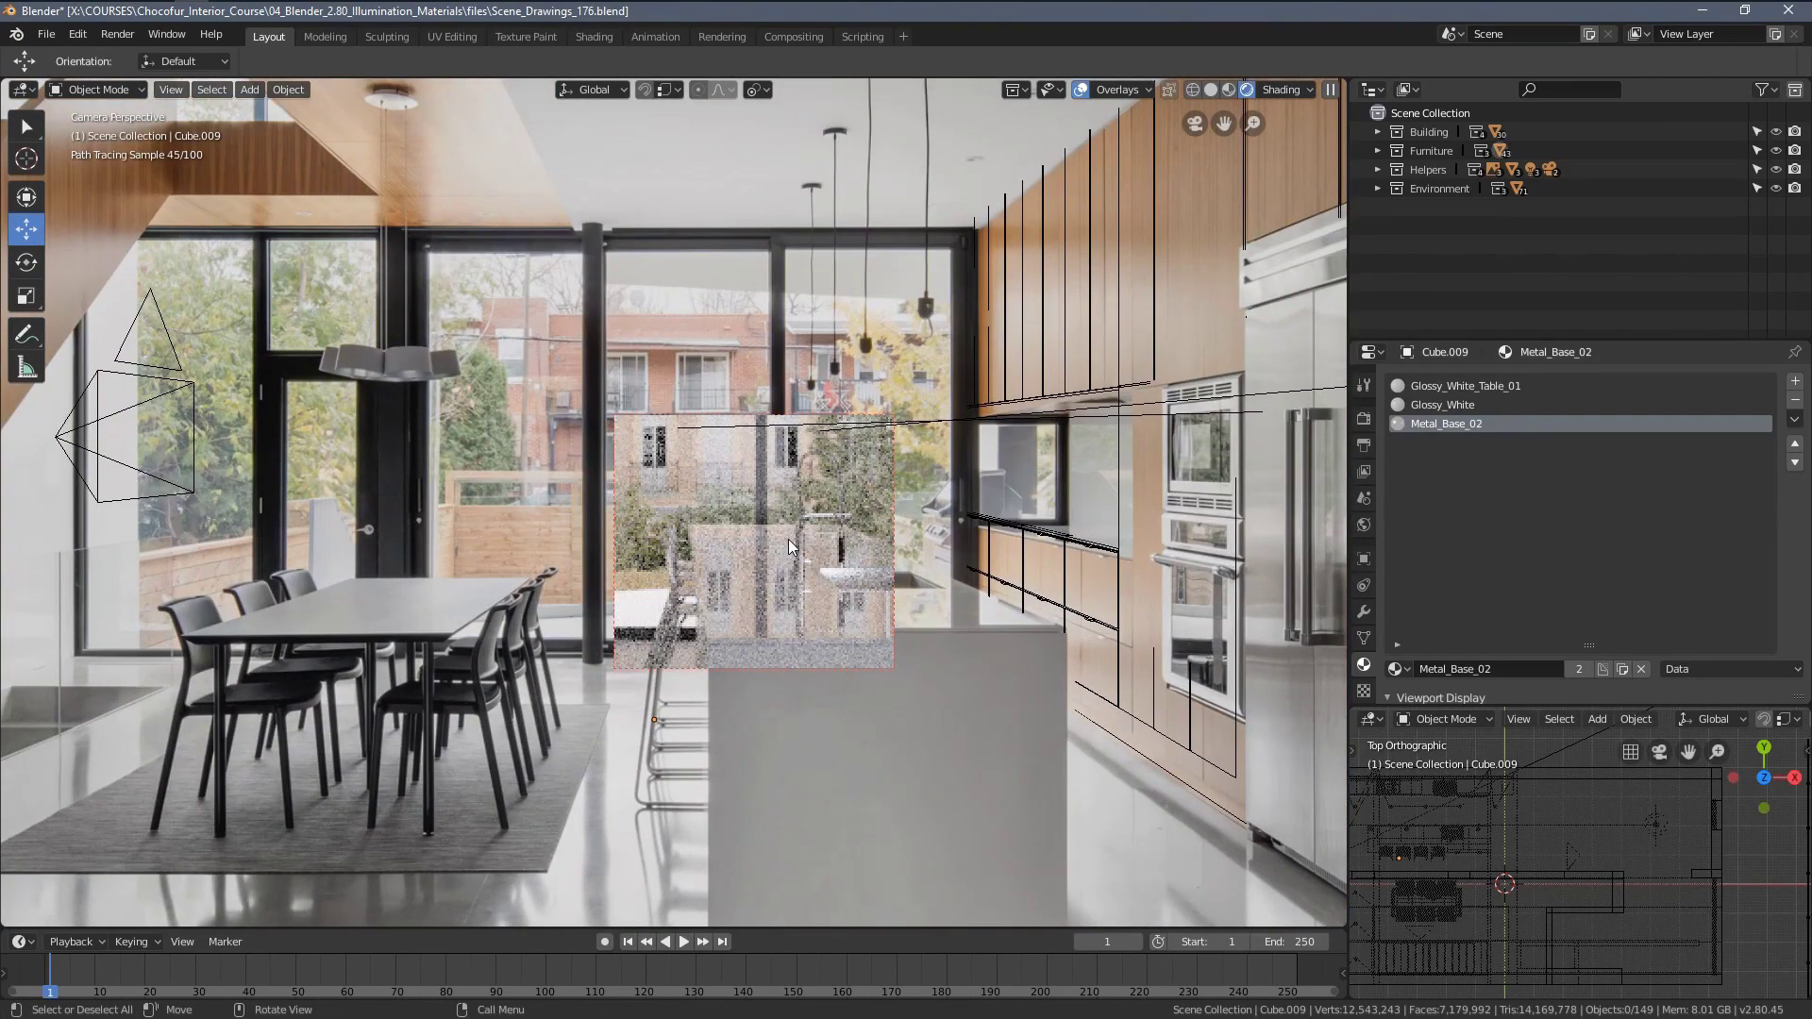
pyautogui.hotkey('ctrl', 'b')
pyautogui.moveTo(617, 440); pyautogui.dragTo(784, 592)
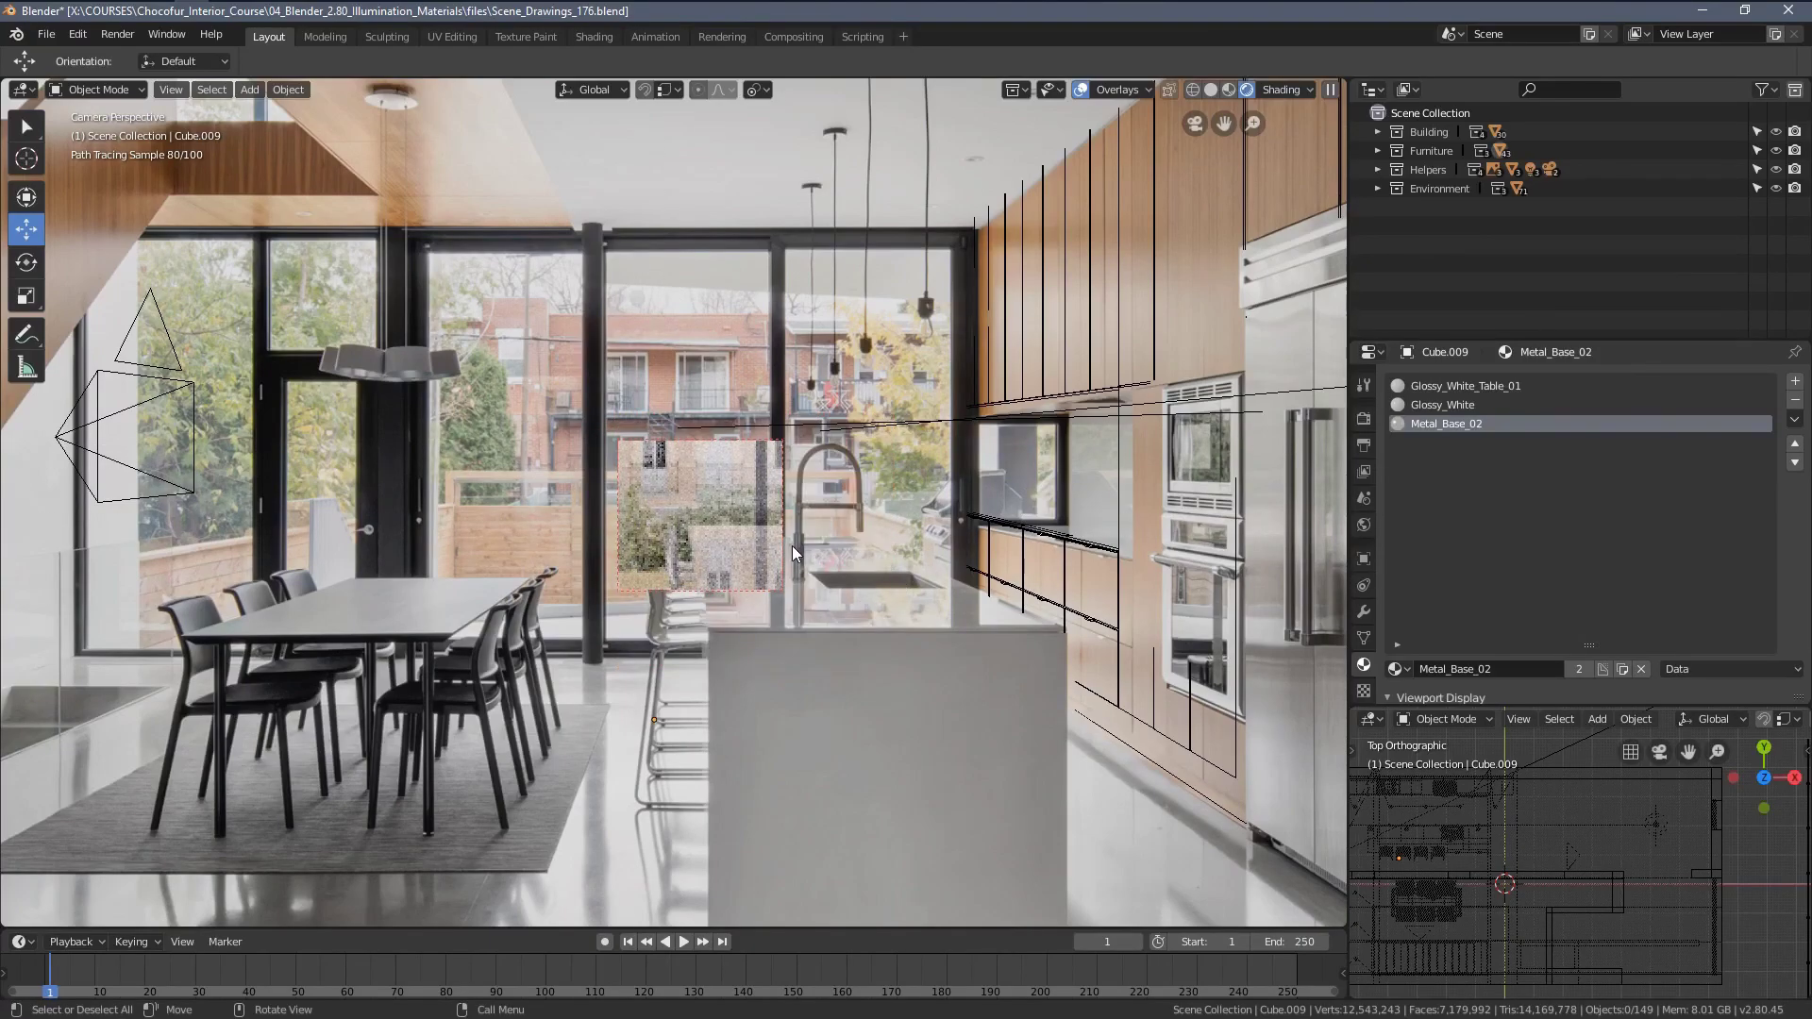
pyautogui.hotkey('ctrl', 'b')
pyautogui.moveTo(662, 425); pyautogui.dragTo(884, 659)
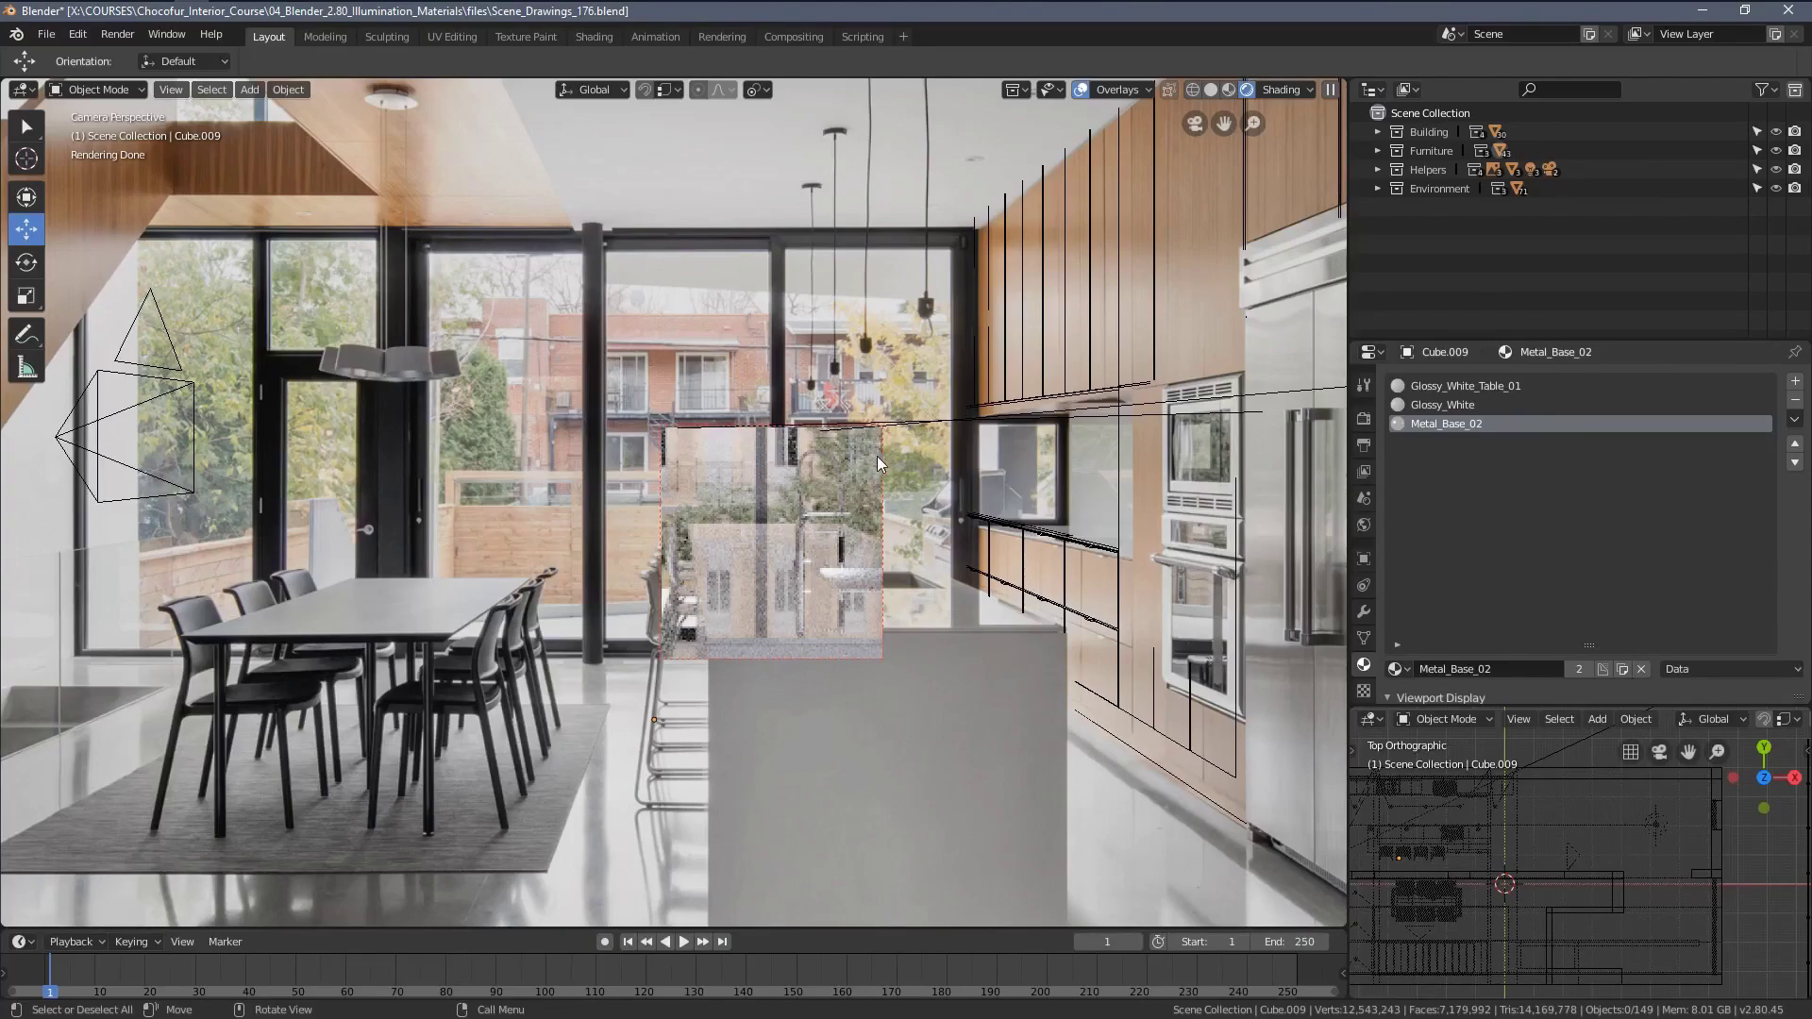
pyautogui.hotkey('ctrl', 'b')
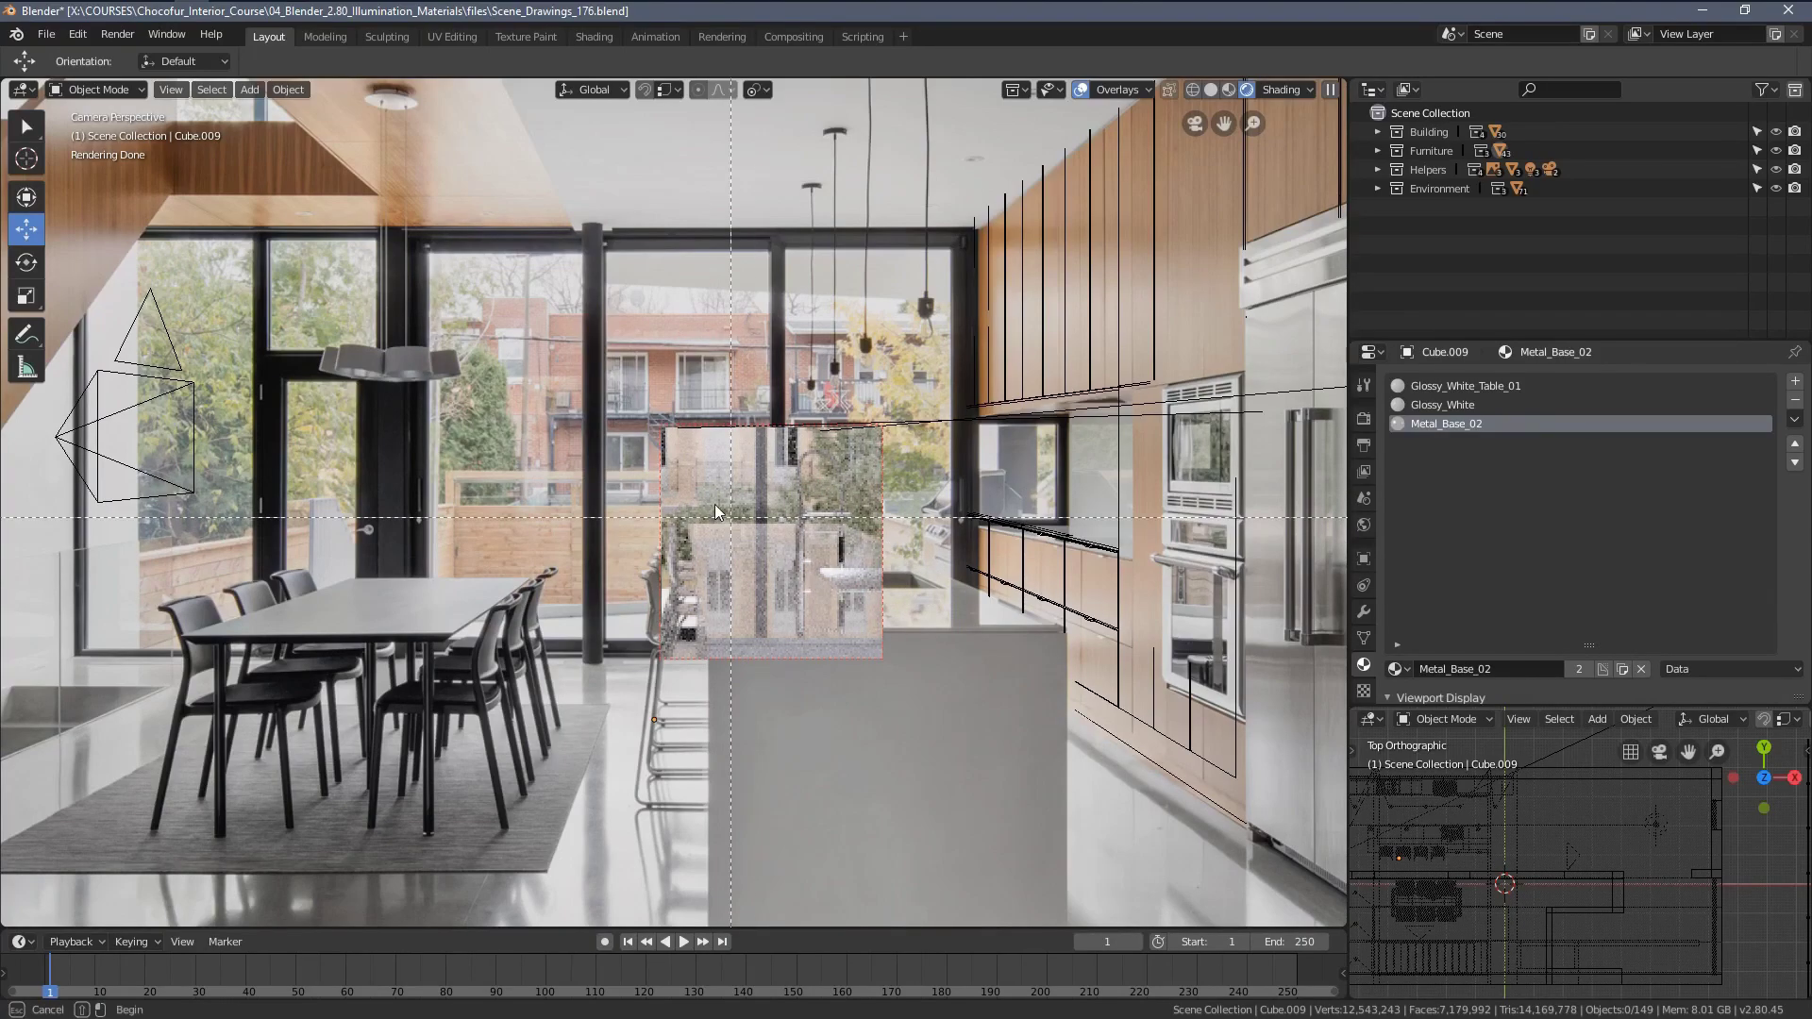
pyautogui.moveTo(635, 457); pyautogui.dragTo(847, 592)
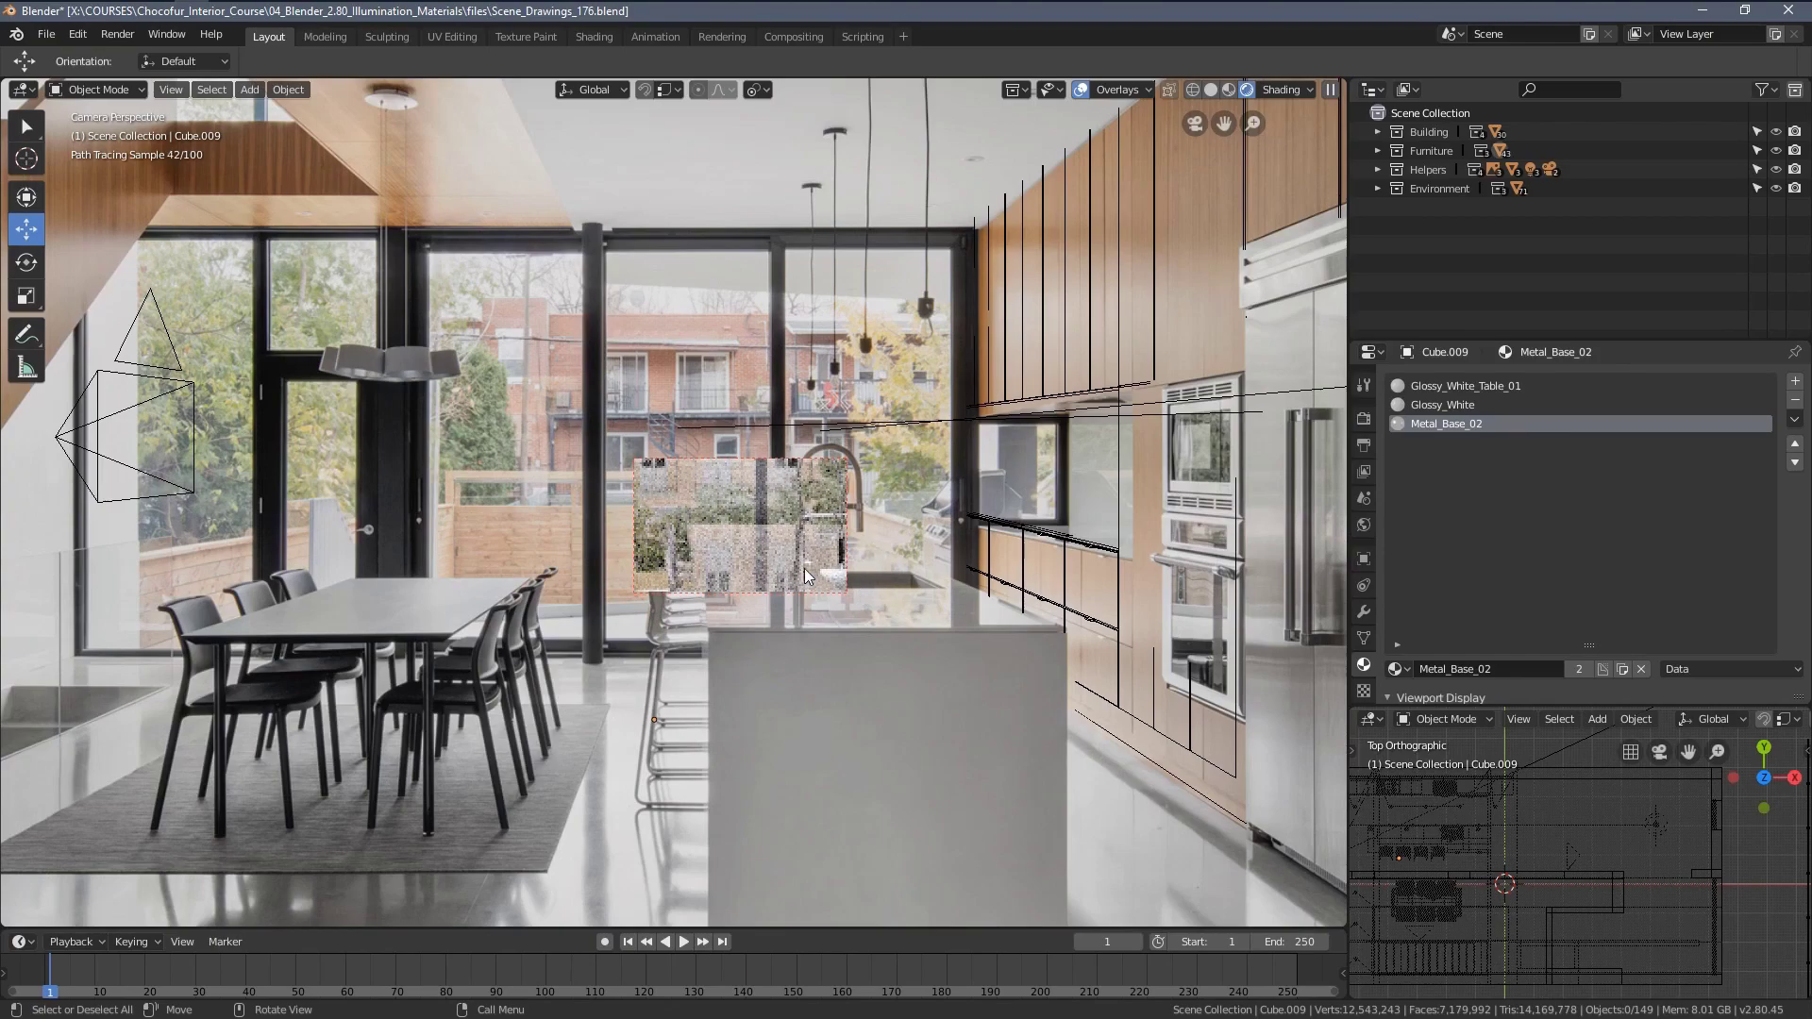
# Widen the render region across the staircase, dining area and island, up to the fridge, to compare it with the photo.
pyautogui.scroll(-1, 774, 564)
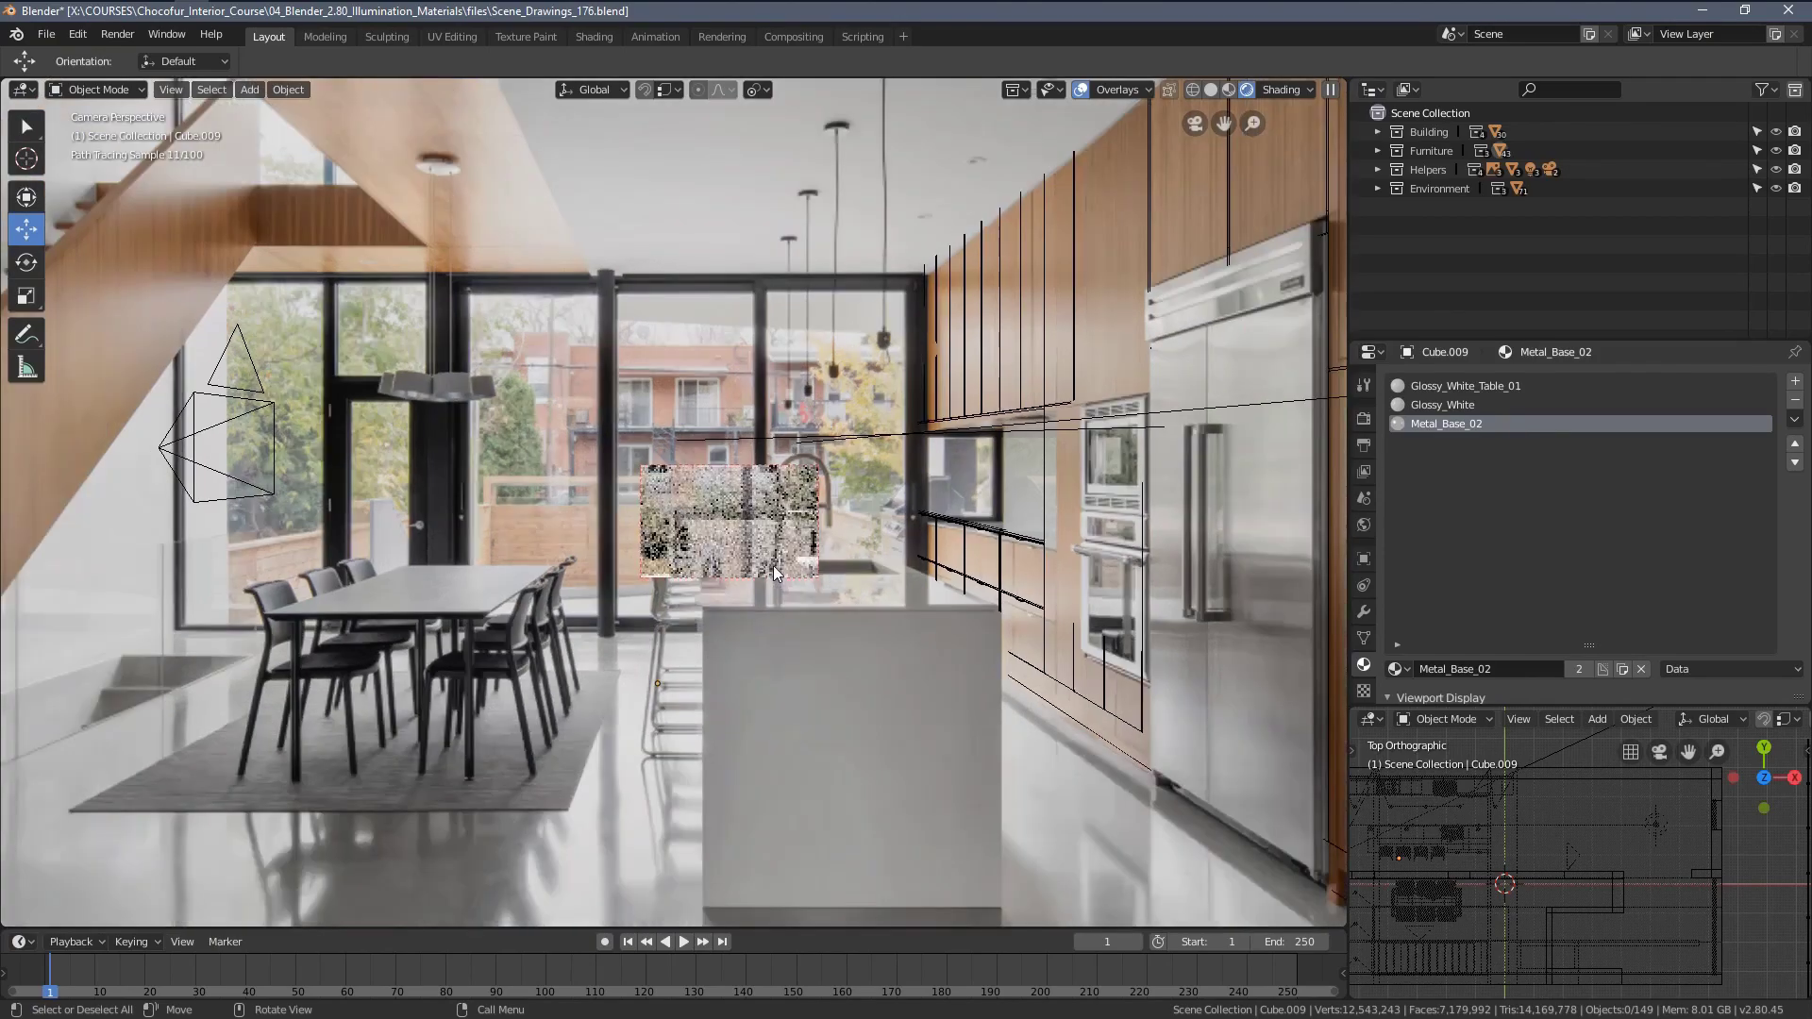
pyautogui.keyDown('shift'); pyautogui.moveTo(772, 555); pyautogui.dragTo(775, 568, button='middle'); pyautogui.keyUp('shift')
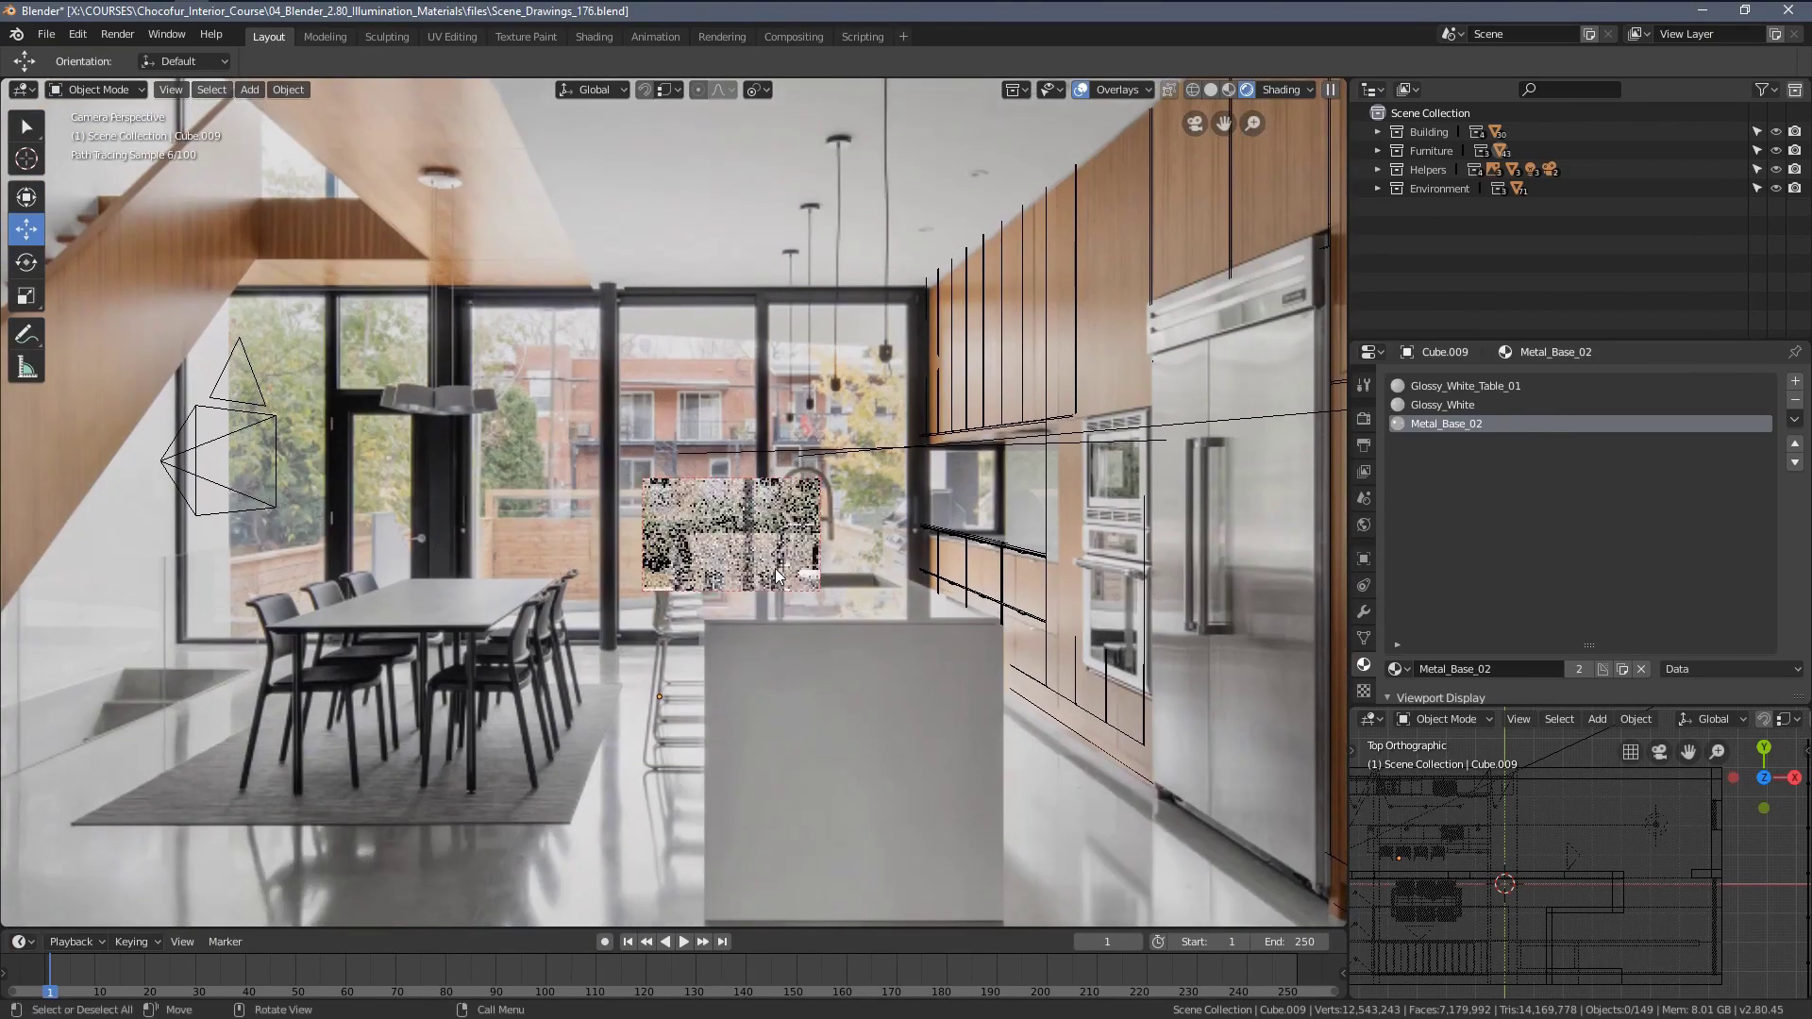
pyautogui.scroll(-1, 776, 573)
pyautogui.hotkey('ctrl', 'b')
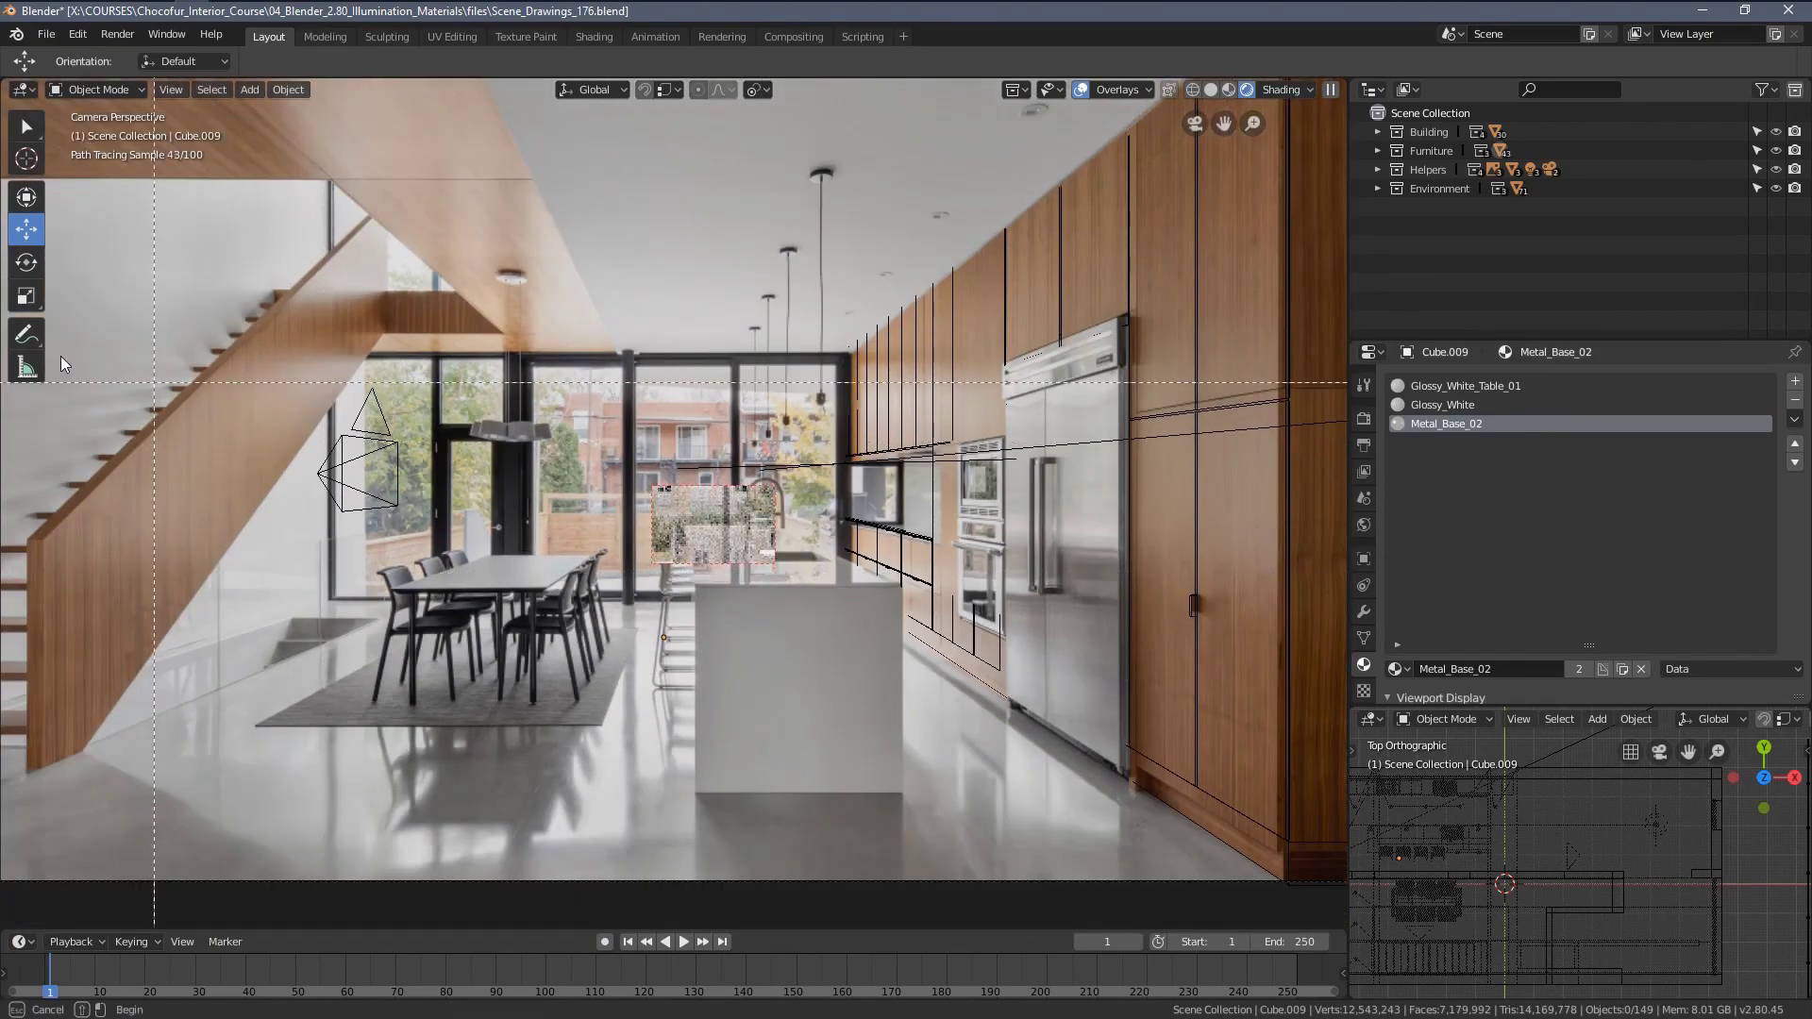
pyautogui.moveTo(112, 361); pyautogui.dragTo(1039, 791)
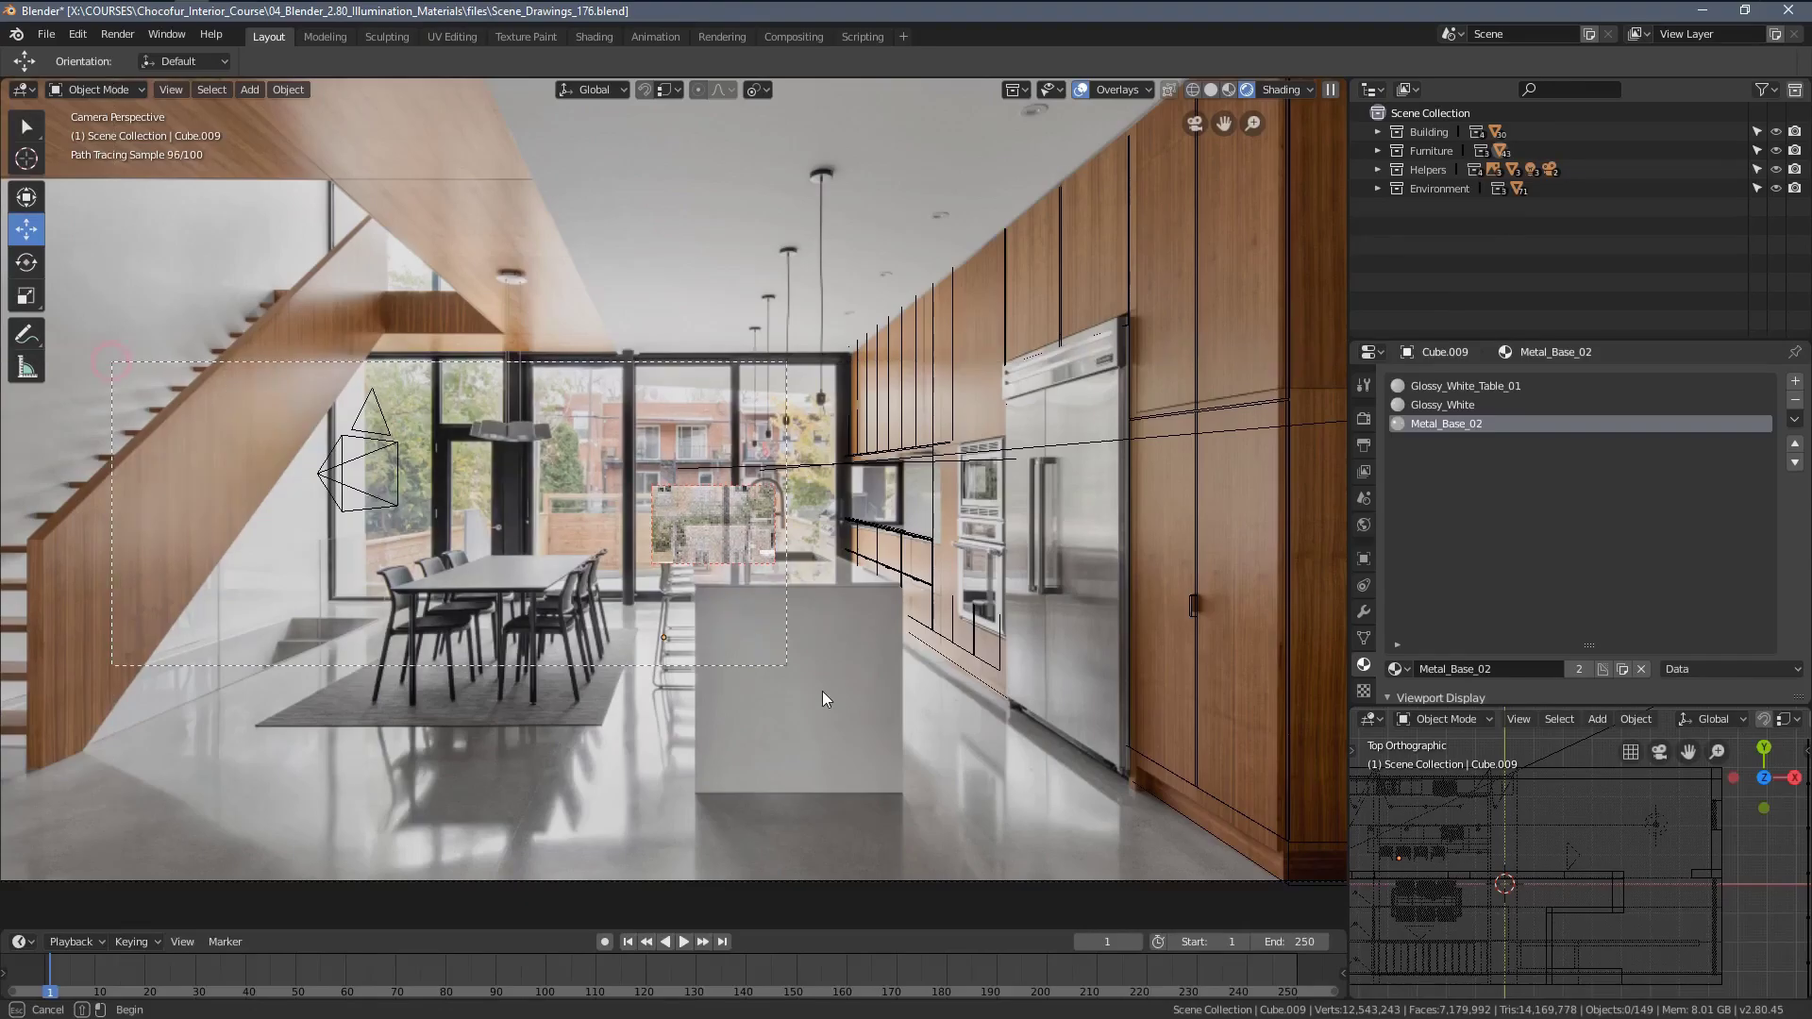
pyautogui.scroll(-3, 806, 613)
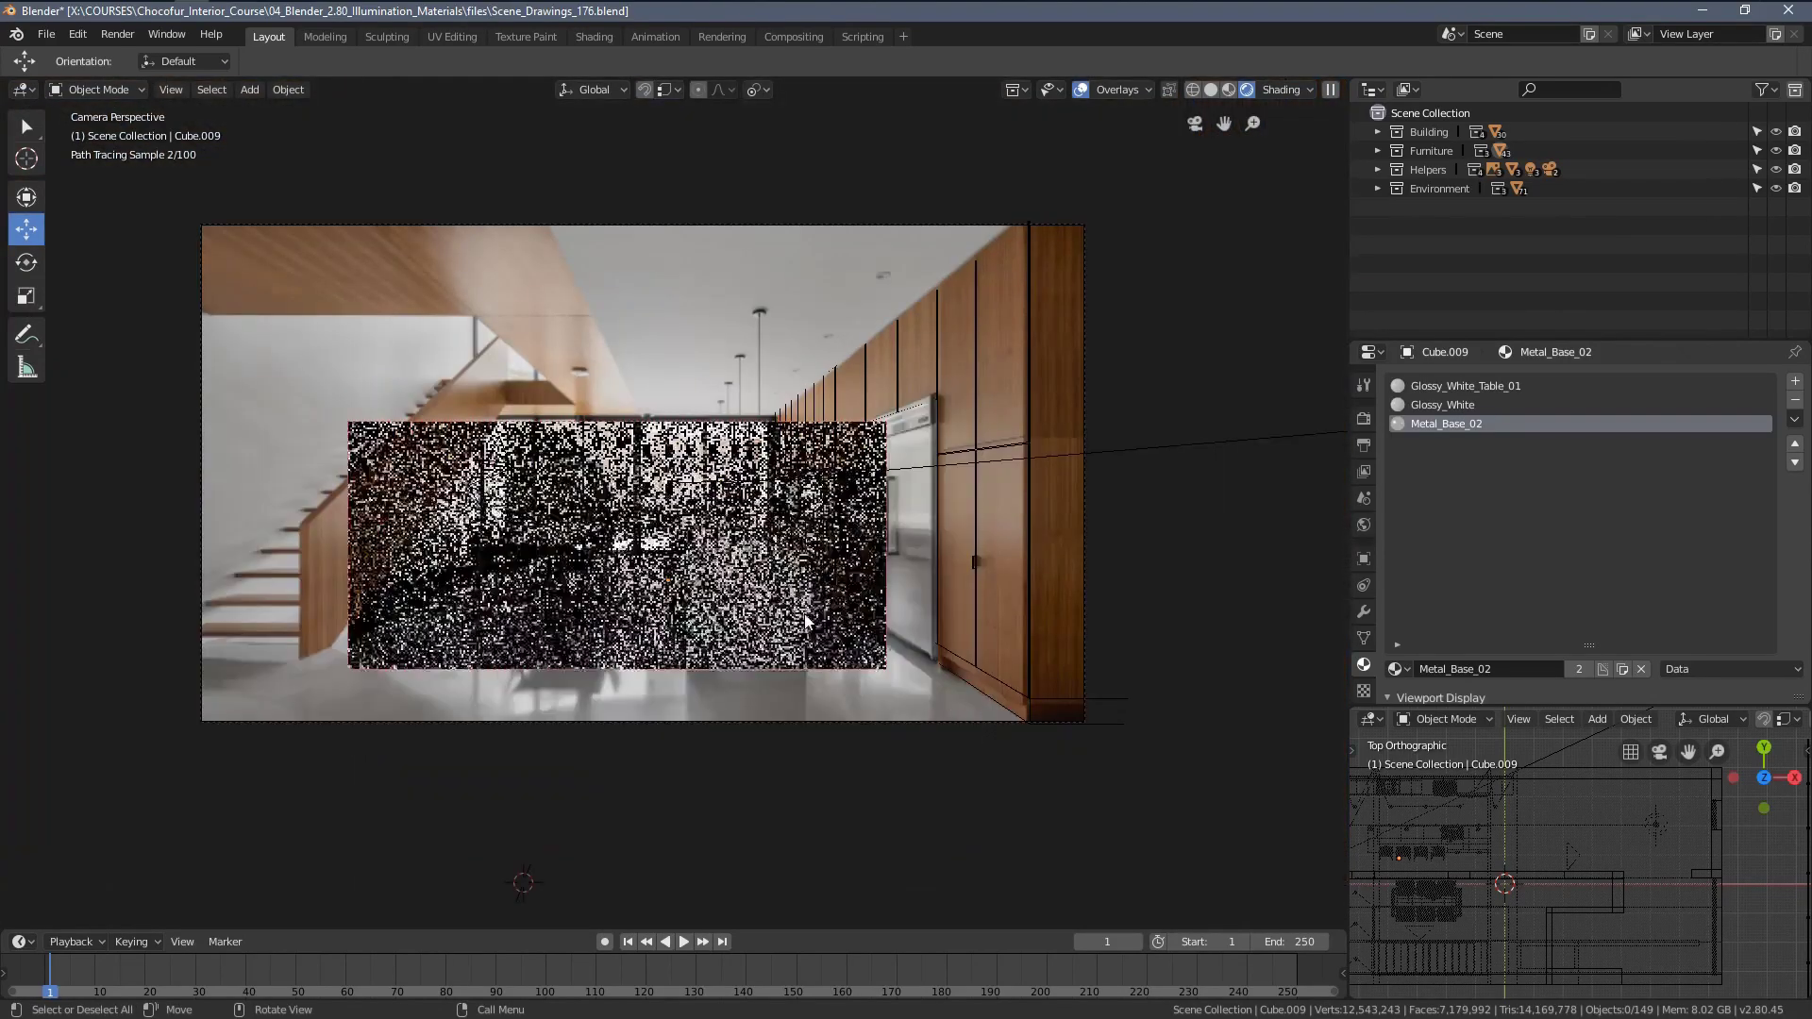
# Set the render region over the staircase and dining side of the camera frame, leaving the reference photo uncovered beside it.
pyautogui.scroll(1, 806, 613)
pyautogui.keyDown('shift'); pyautogui.moveTo(601, 593); pyautogui.dragTo(662, 594, button='middle'); pyautogui.keyUp('shift')
pyautogui.hotkey('ctrl', 'b')
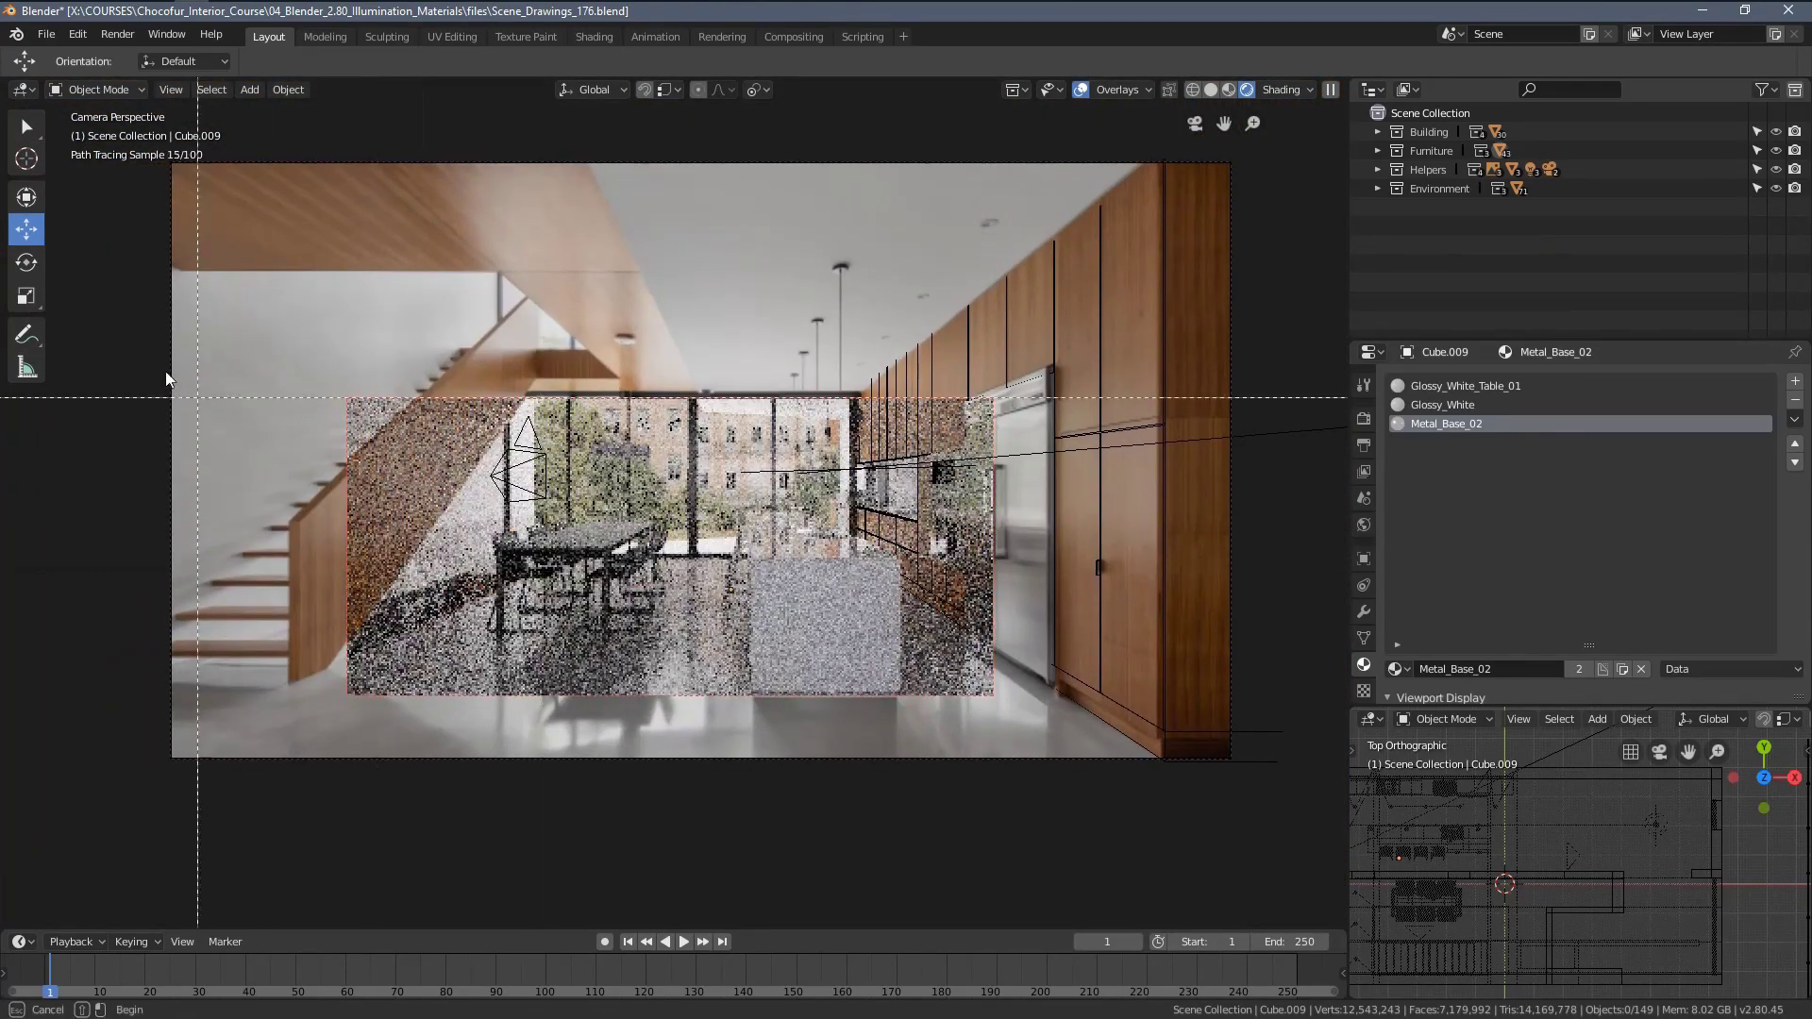
pyautogui.moveTo(166, 371); pyautogui.dragTo(826, 827)
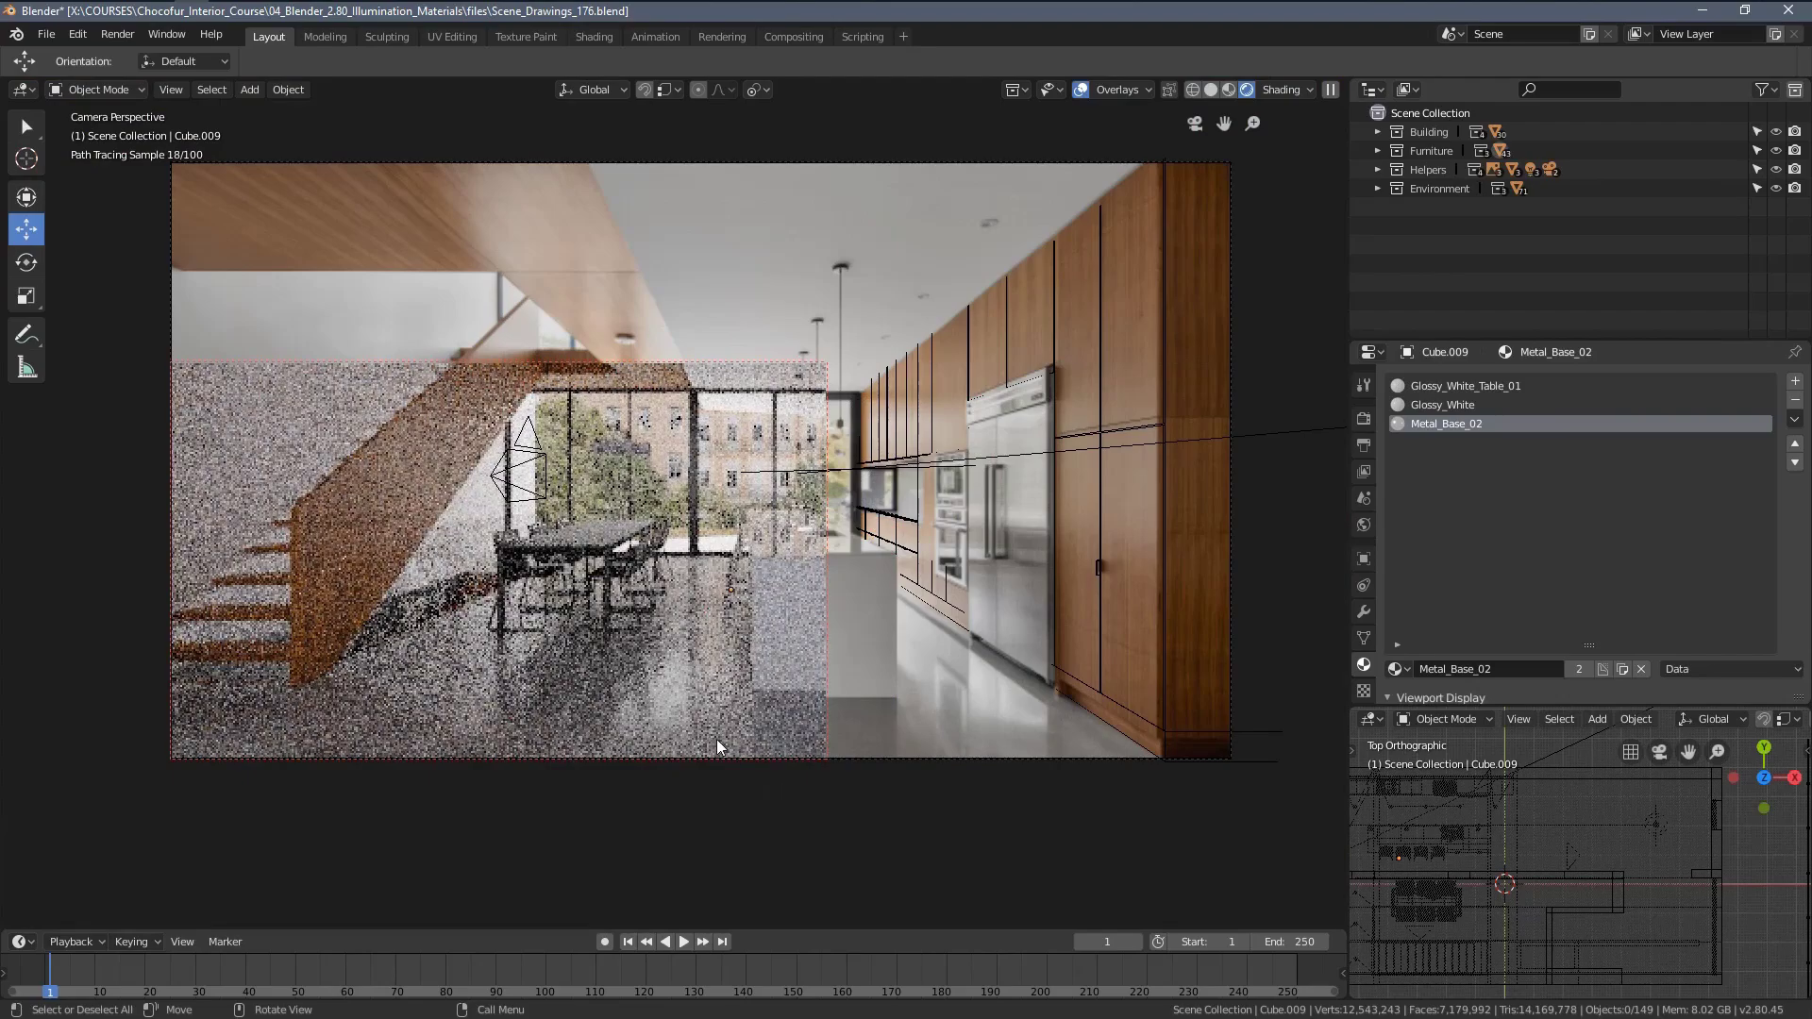
pyautogui.scroll(-1, 703, 732)
pyautogui.hotkey('ctrl', 'b')
pyautogui.moveTo(215, 191); pyautogui.dragTo(649, 695)
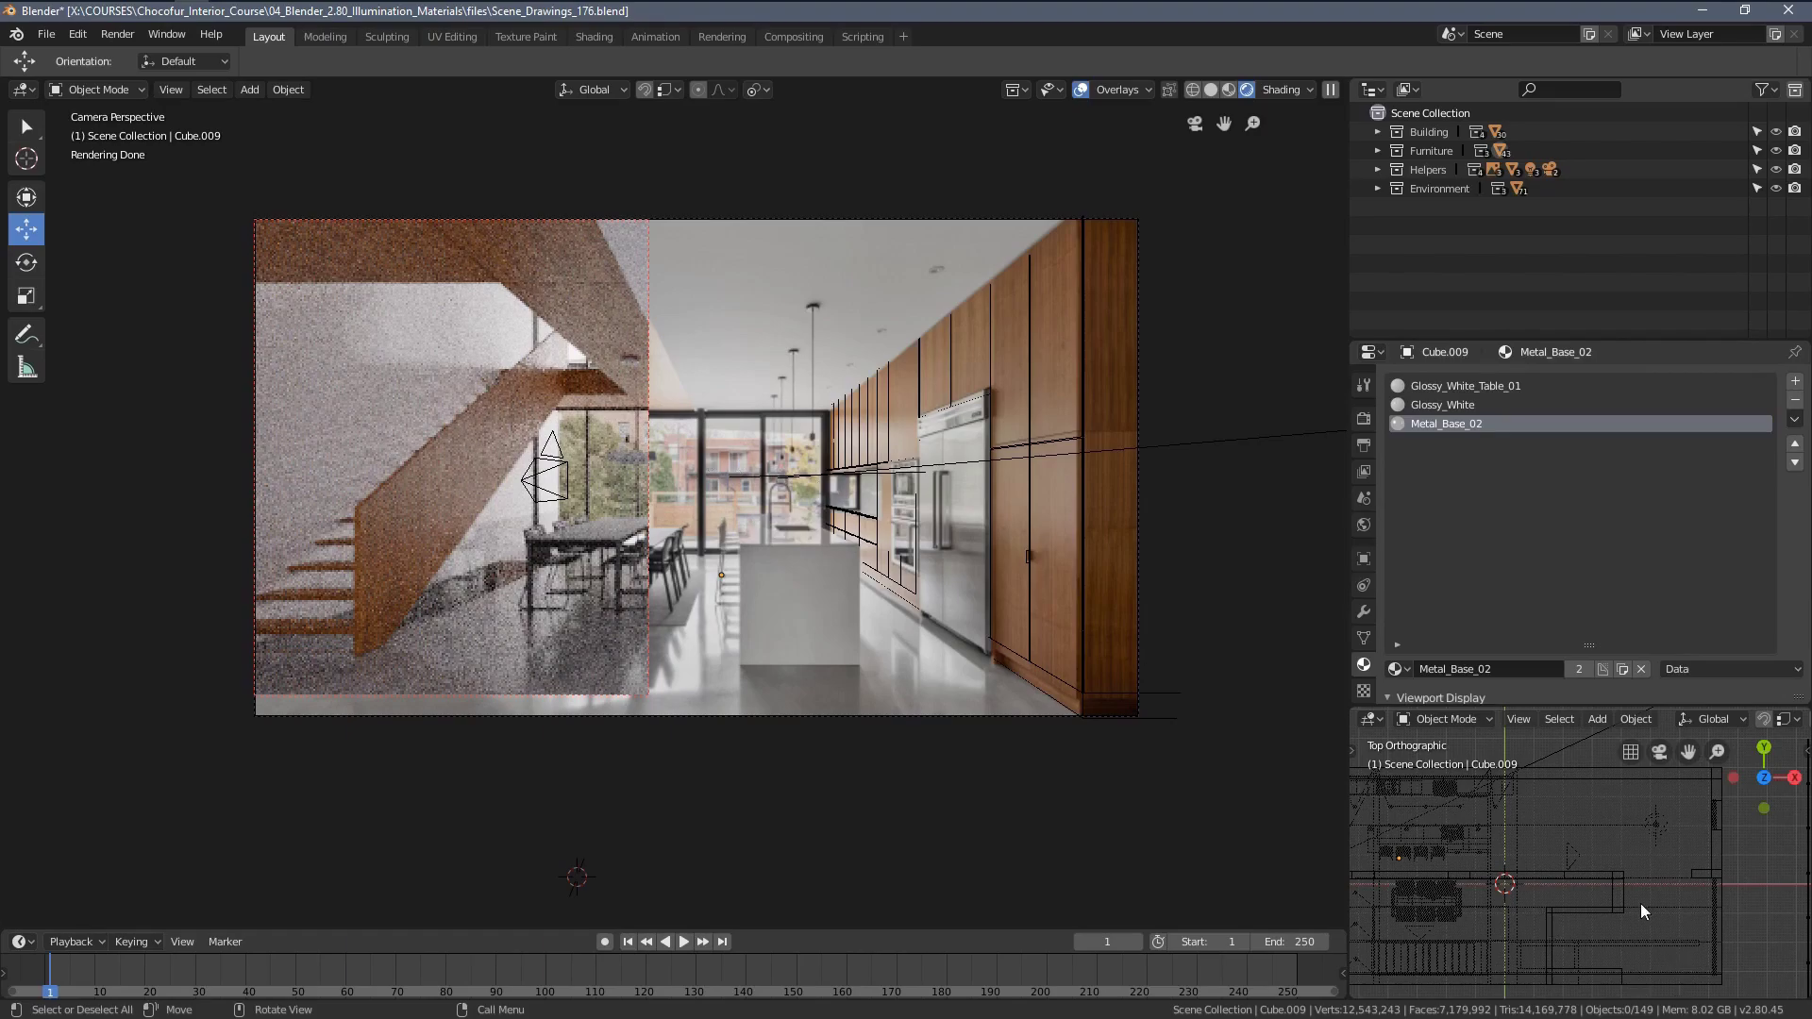
# Select all objects of the Environment's Buildings collection and remove the Sun light from the selection.
pyautogui.scroll(-8, 1640, 903)
pyautogui.scroll(8, 1571, 885)
pyautogui.keyDown('shift'); pyautogui.moveTo(1506, 870); pyautogui.dragTo(1510, 944, button='middle'); pyautogui.keyUp('shift')
pyautogui.scroll(-2, 1527, 914)
pyautogui.click(1513, 931)
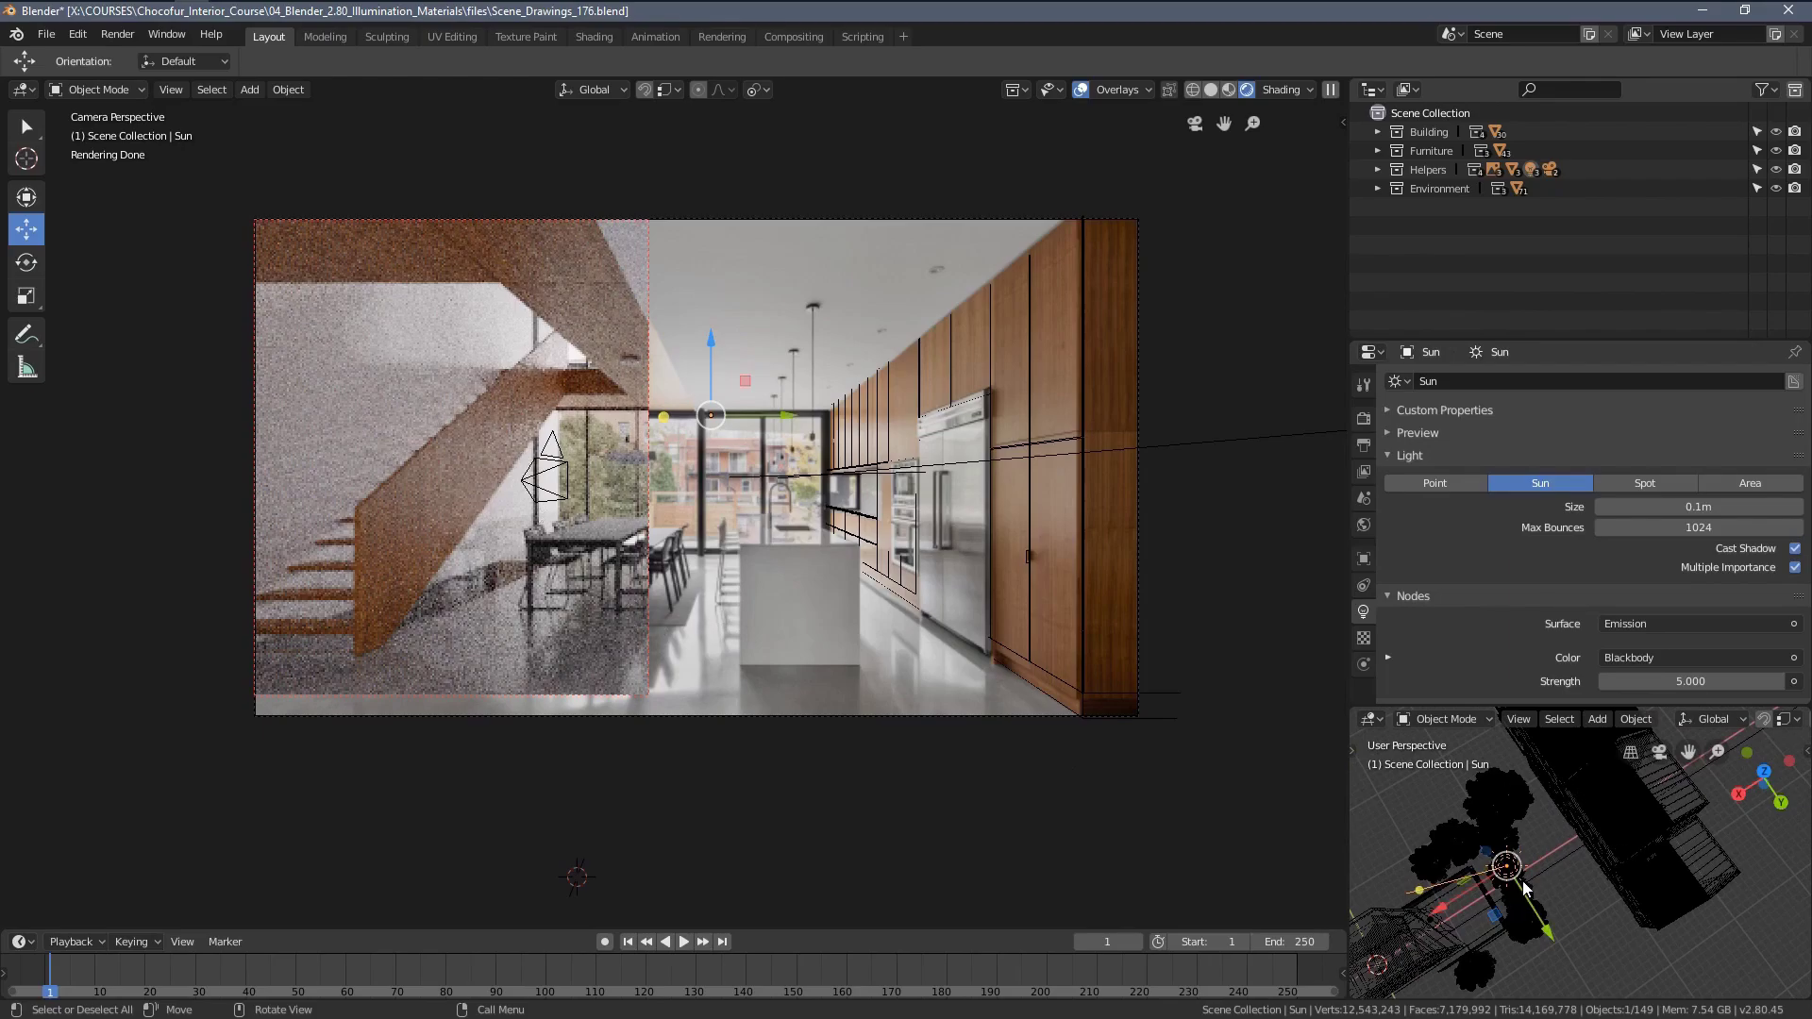
pyautogui.moveTo(1523, 888); pyautogui.dragTo(1571, 823, button='middle')
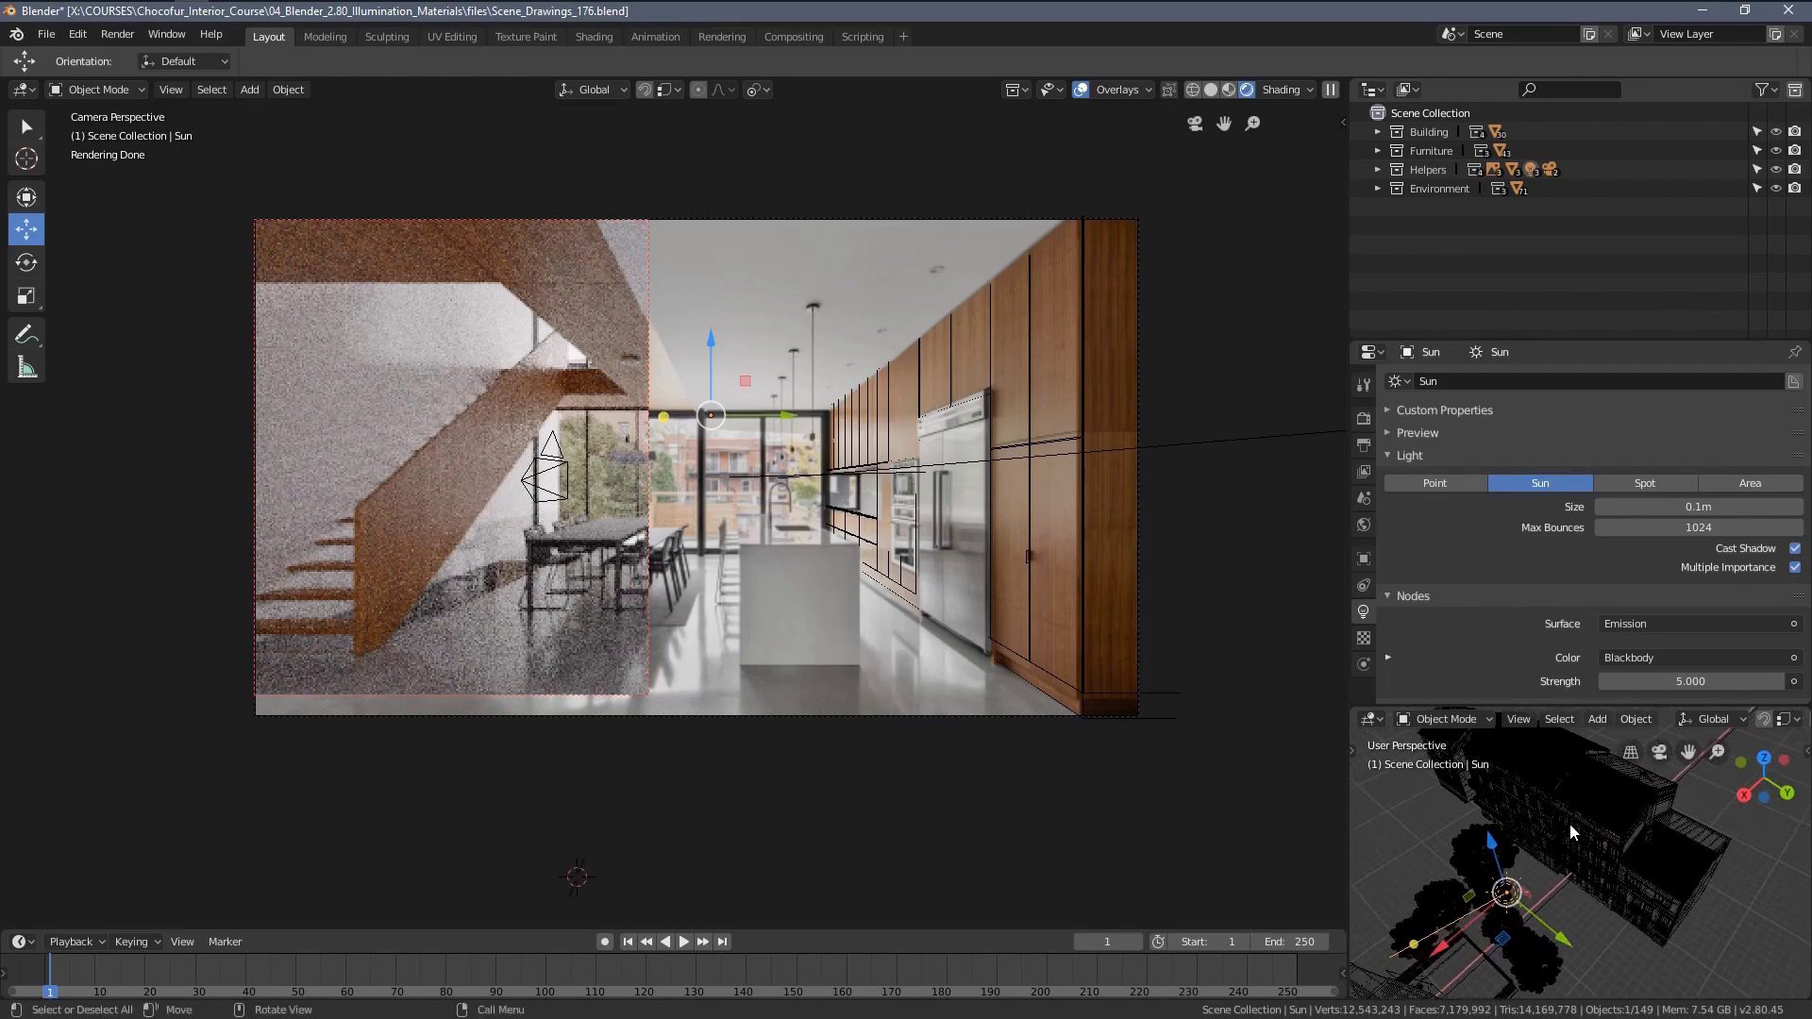
pyautogui.click(1377, 189)
pyautogui.click(1453, 207)
pyautogui.rightClick(1586, 215)
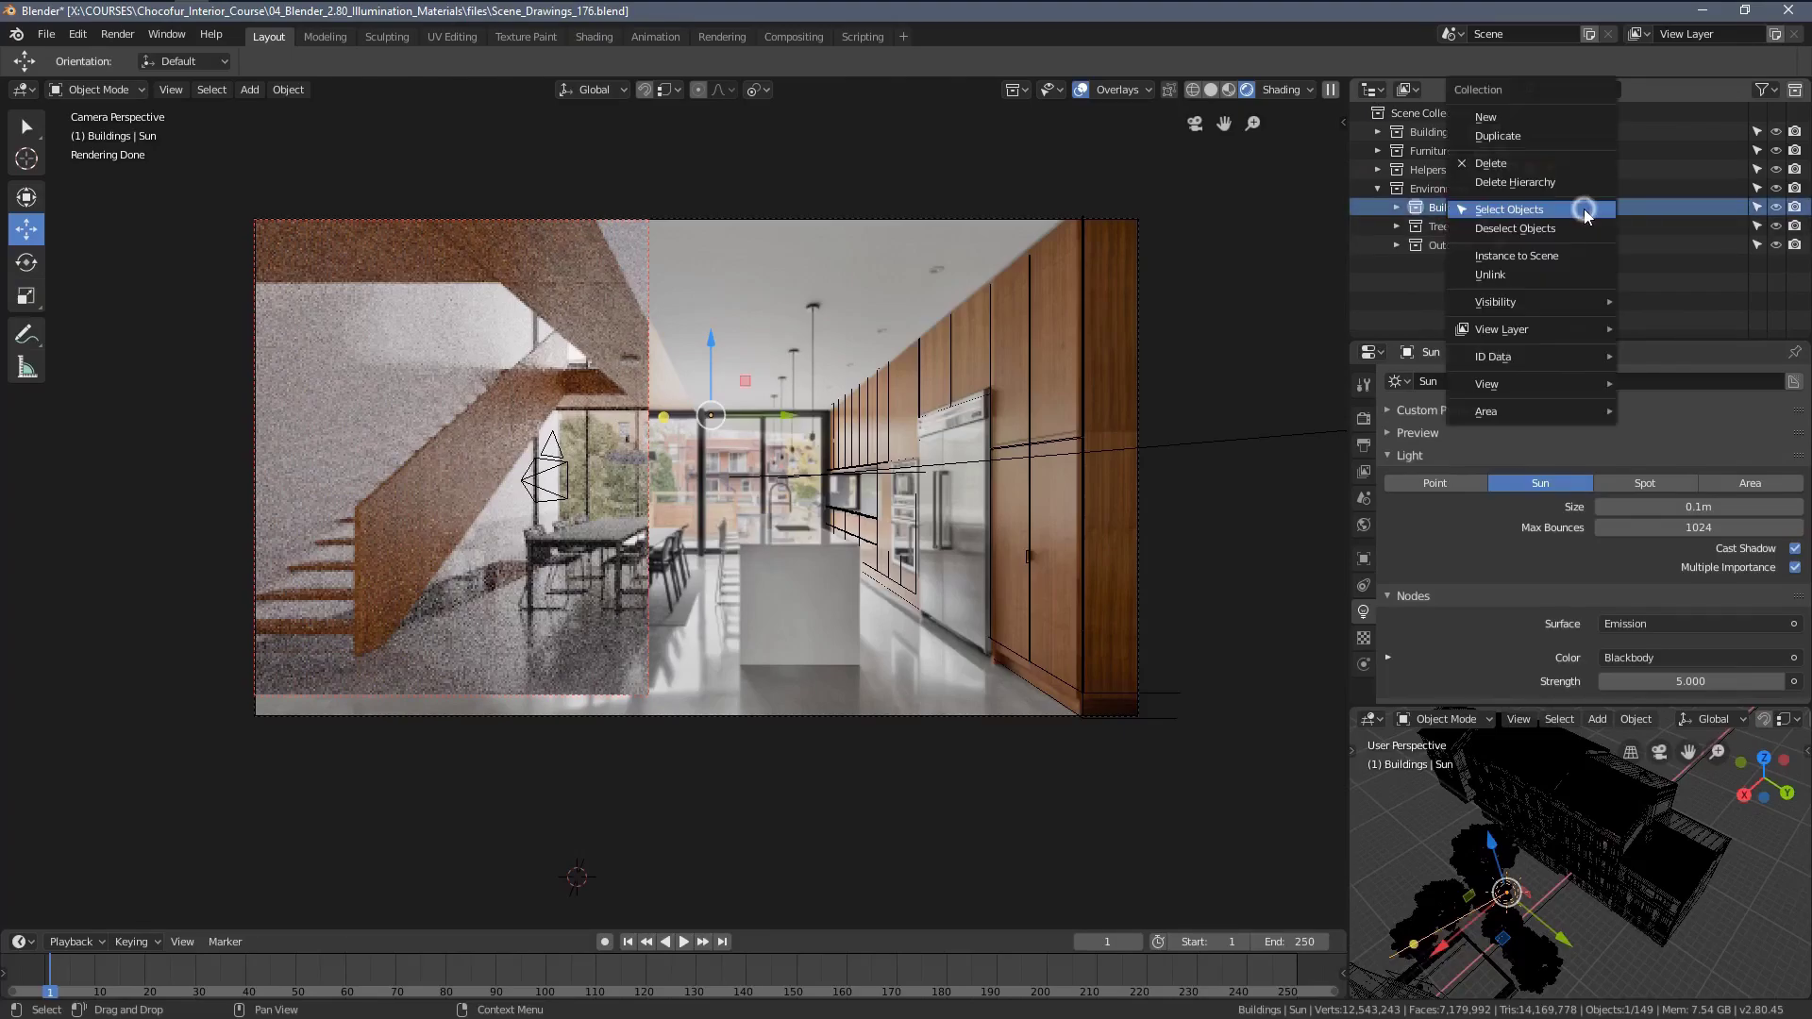
pyautogui.click(1553, 210)
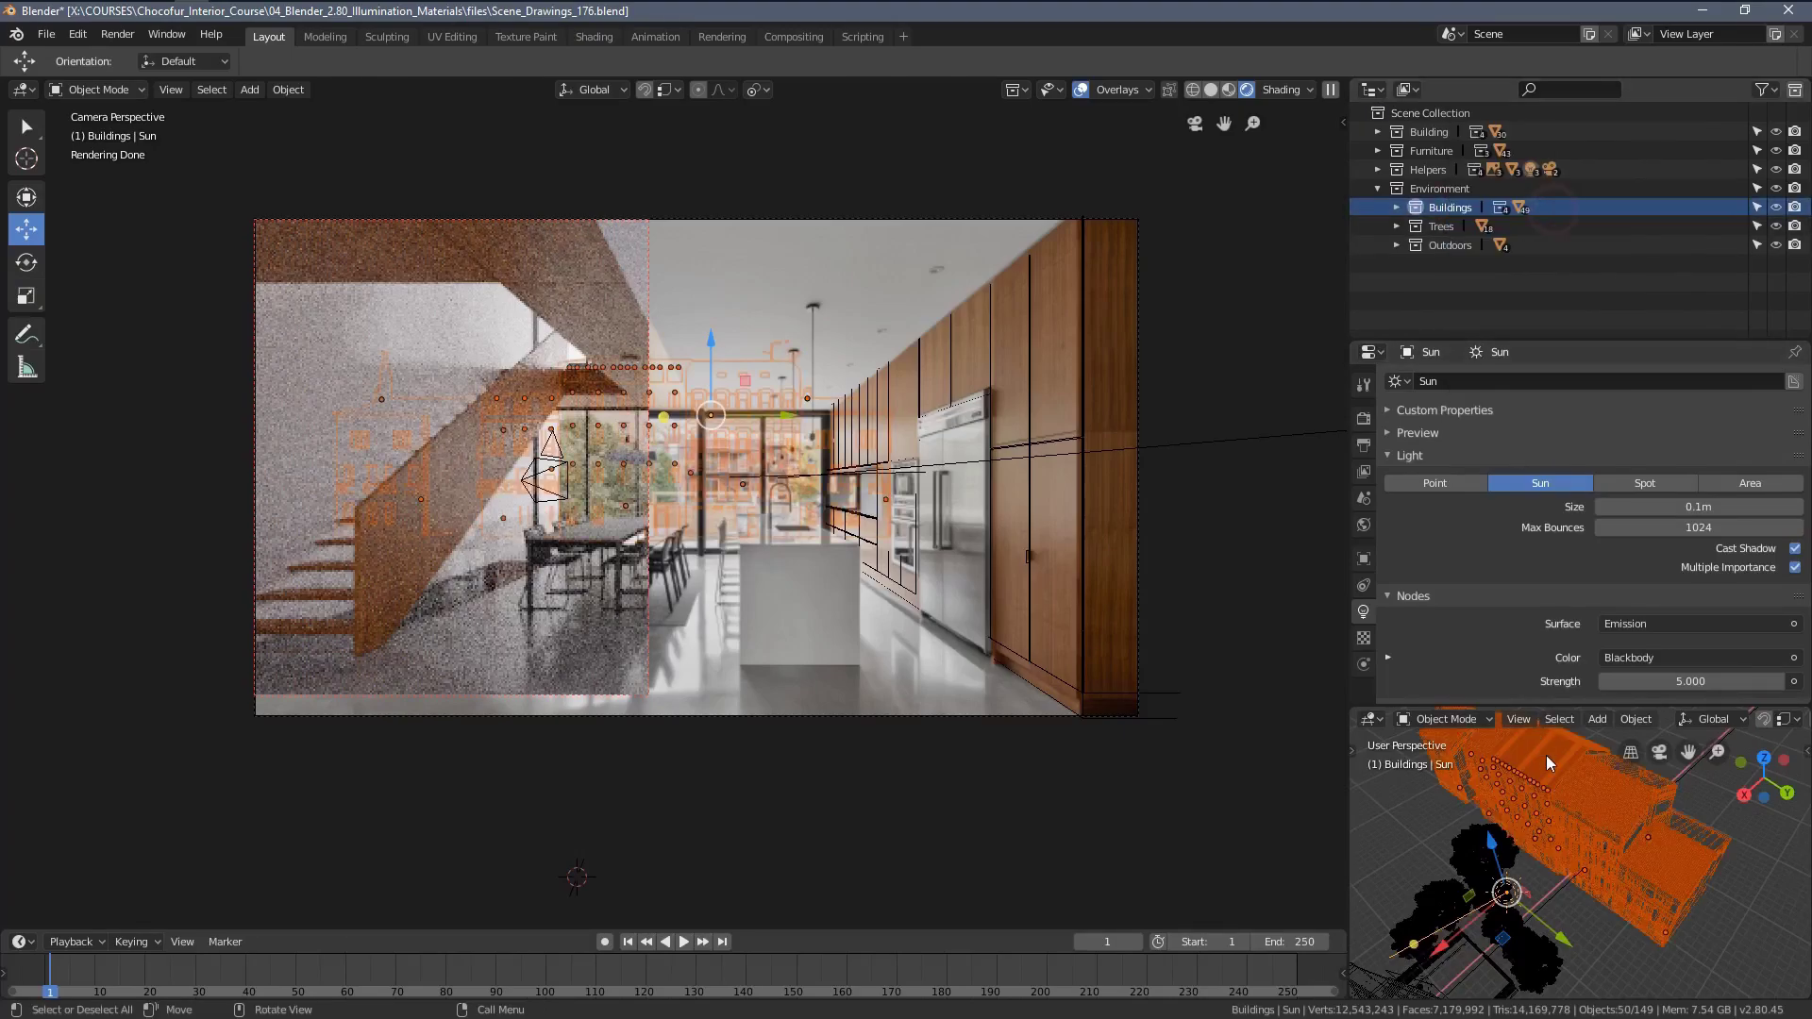
pyautogui.moveTo(1525, 887); pyautogui.dragTo(1513, 889, button='middle')
pyautogui.keyDown('shift'); pyautogui.click(1516, 892); pyautogui.keyUp('shift')
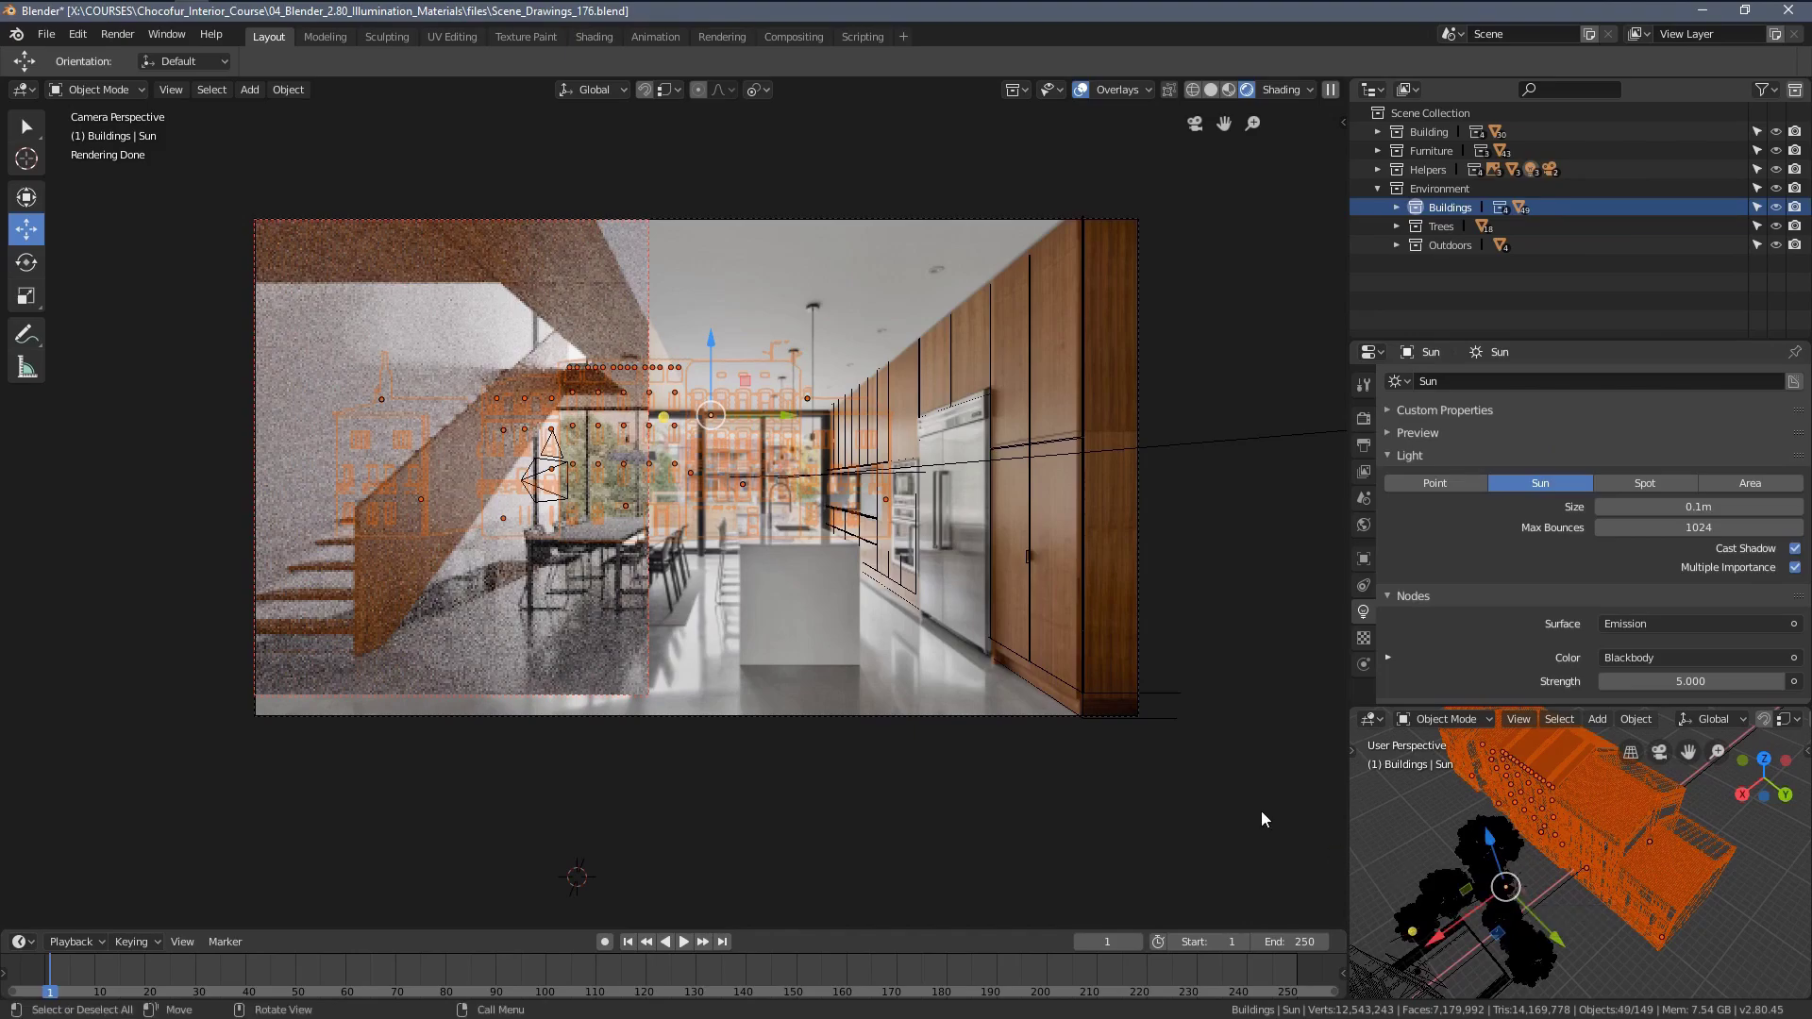
# In the right orthographic view, lower the selected exterior buildings about 3.1 m along Z and check them against the photo.
pyautogui.moveTo(1492, 766); pyautogui.dragTo(1612, 836, button='middle')
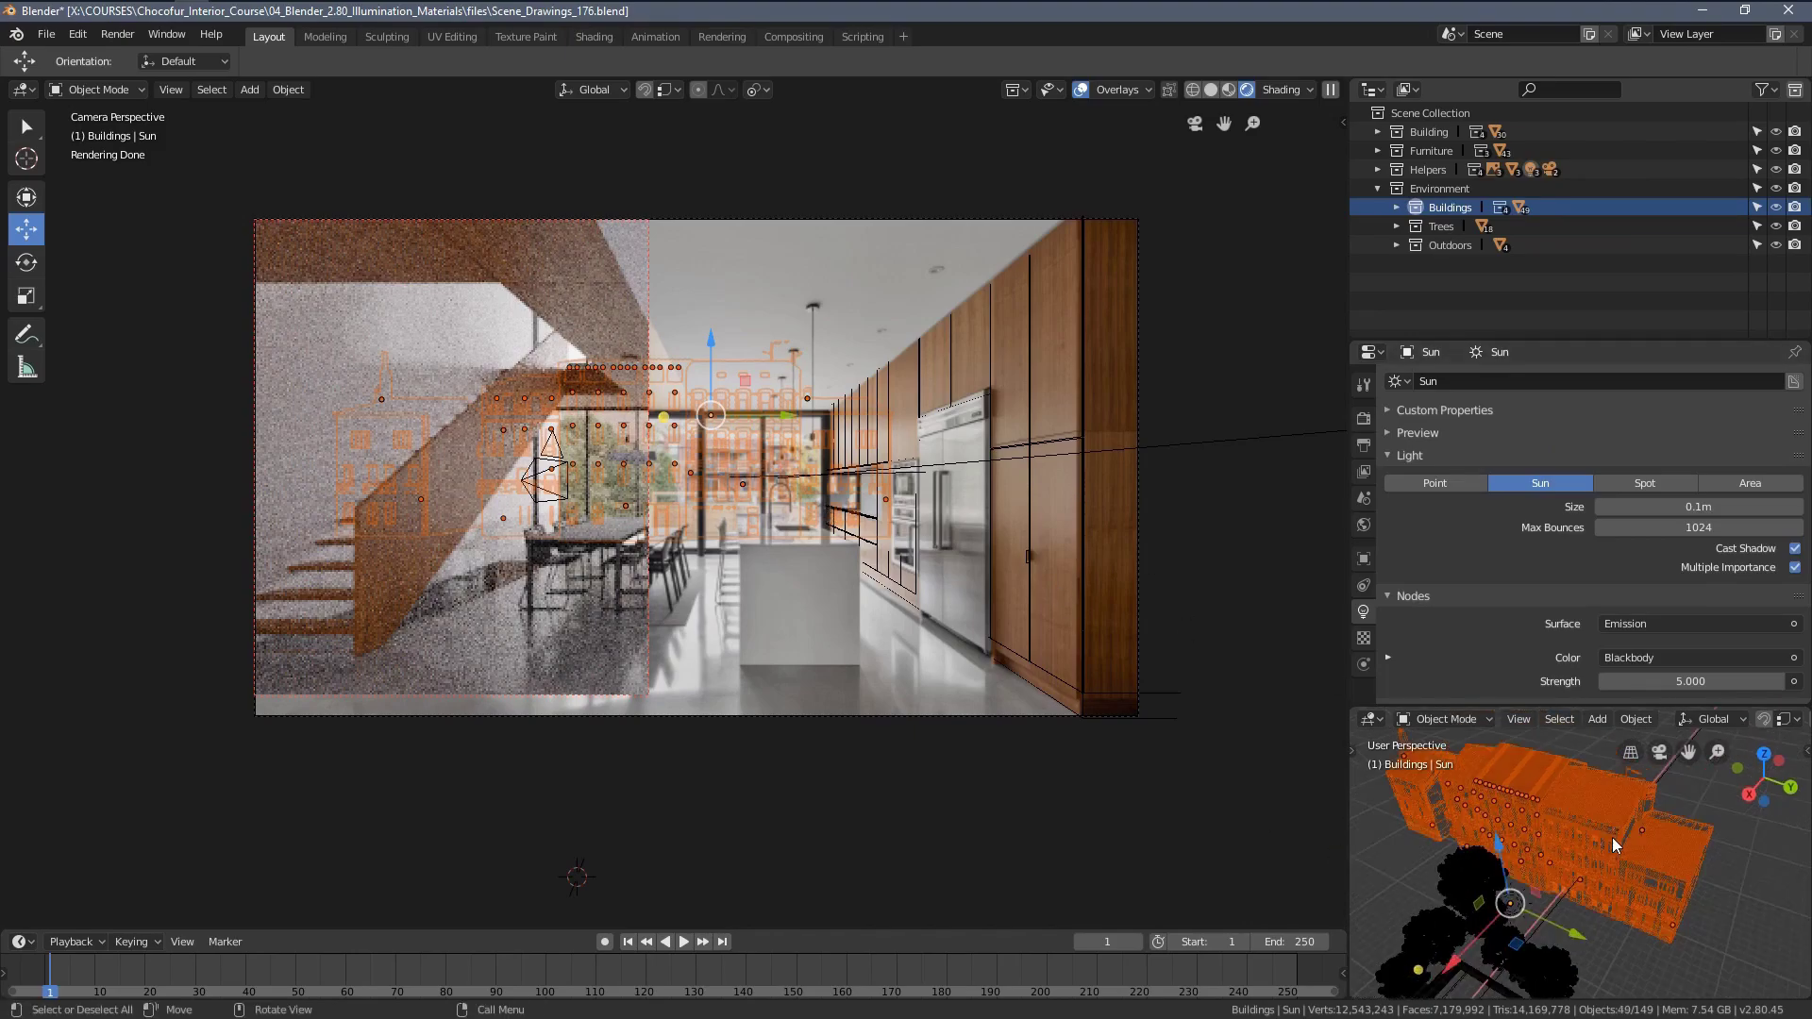
pyautogui.press('KP_3')
pyautogui.moveTo(1544, 805); pyautogui.dragTo(1545, 828)
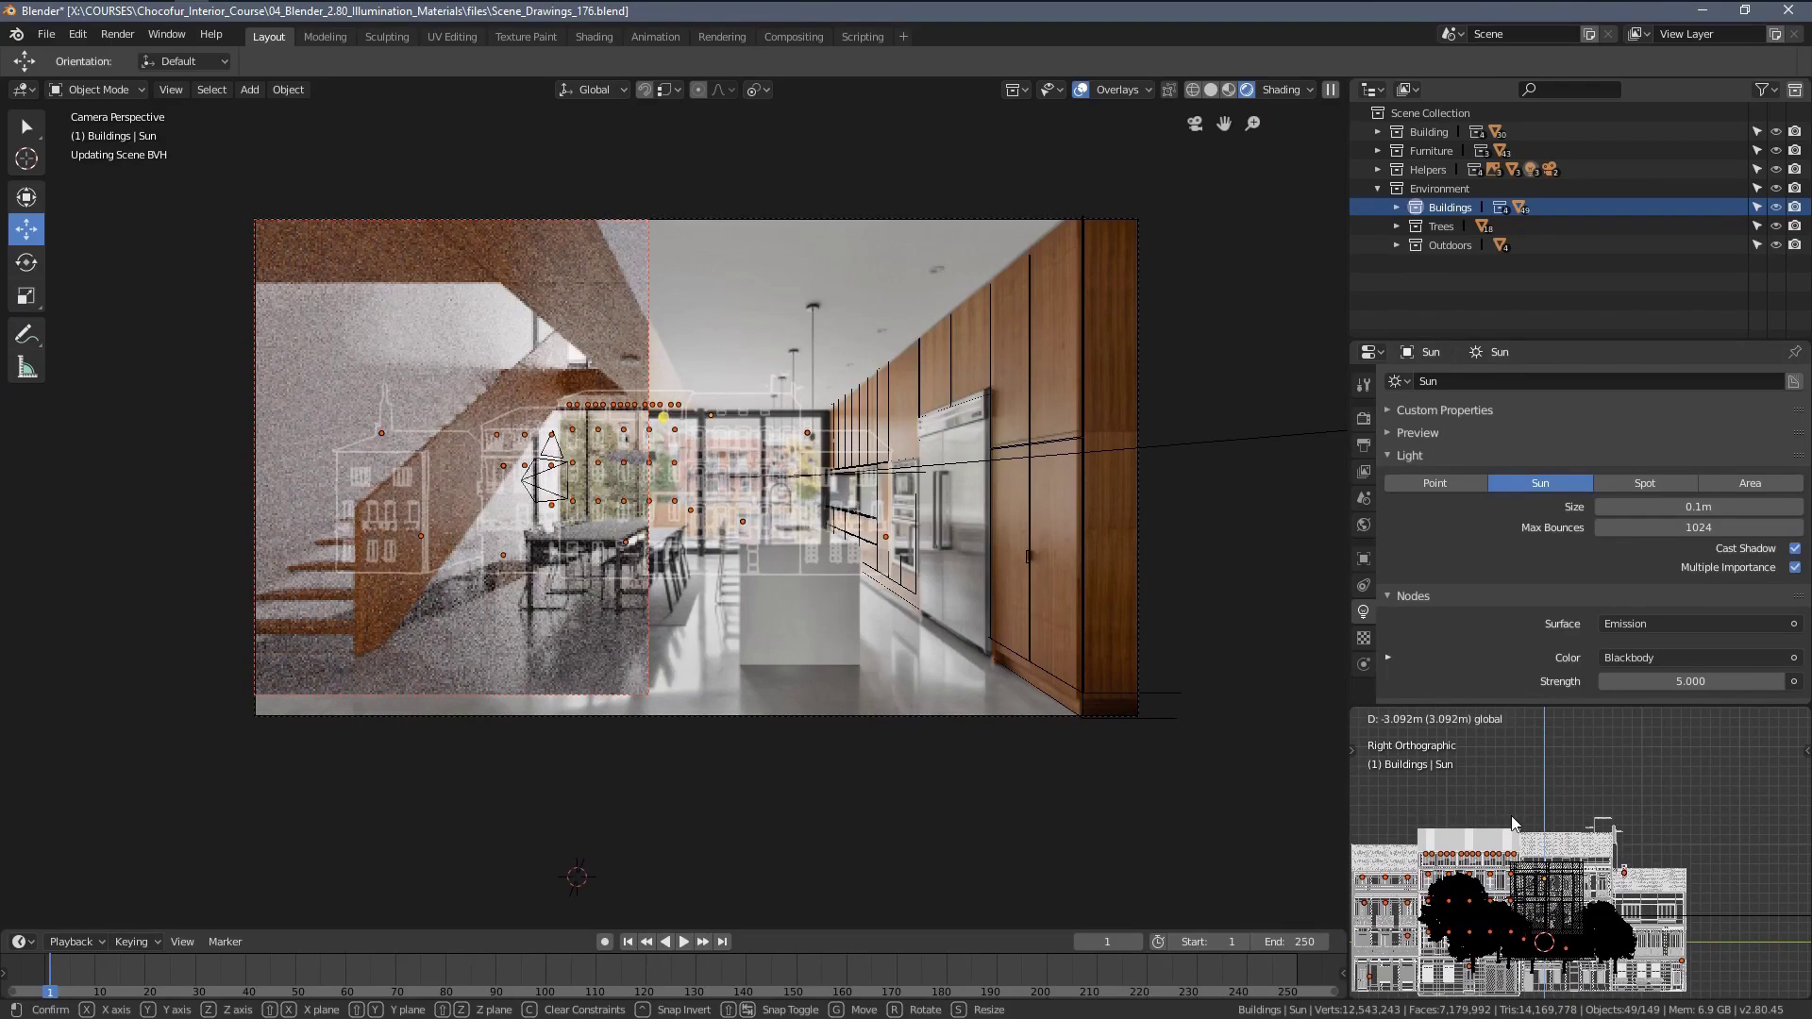
pyautogui.scroll(3, 693, 439)
pyautogui.scroll(2, 693, 438)
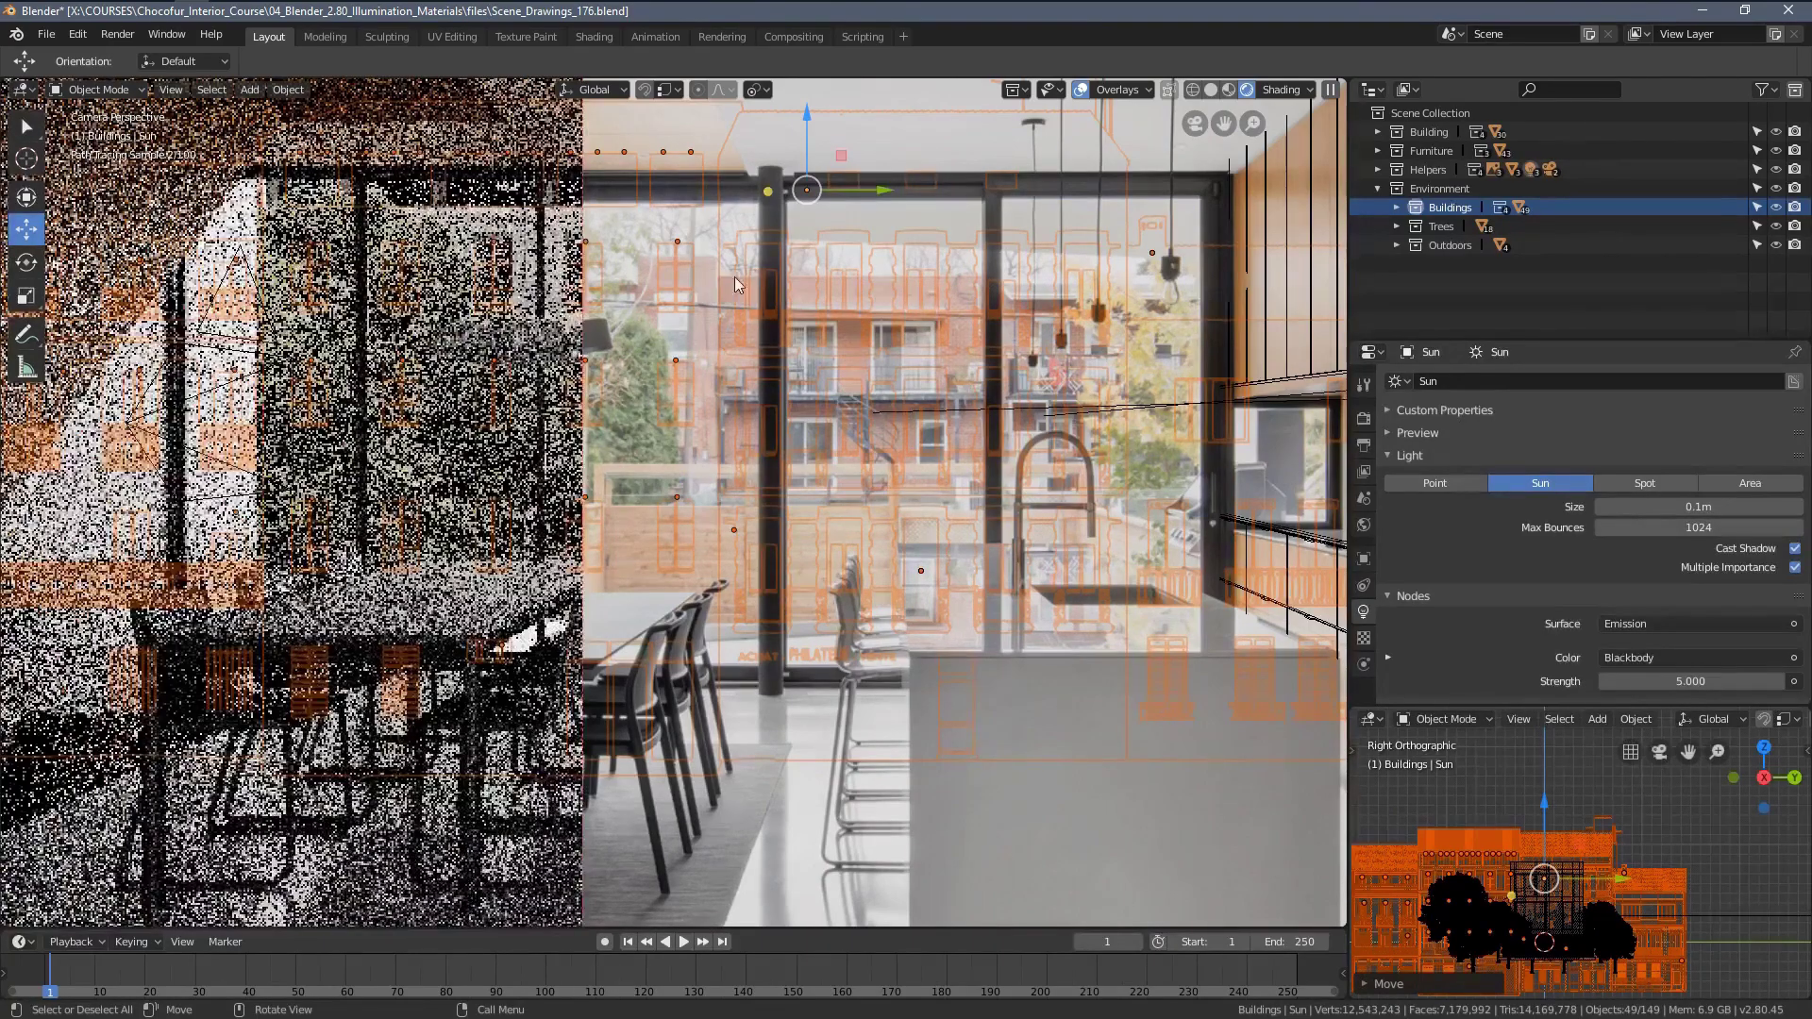
pyautogui.scroll(-6, 801, 433)
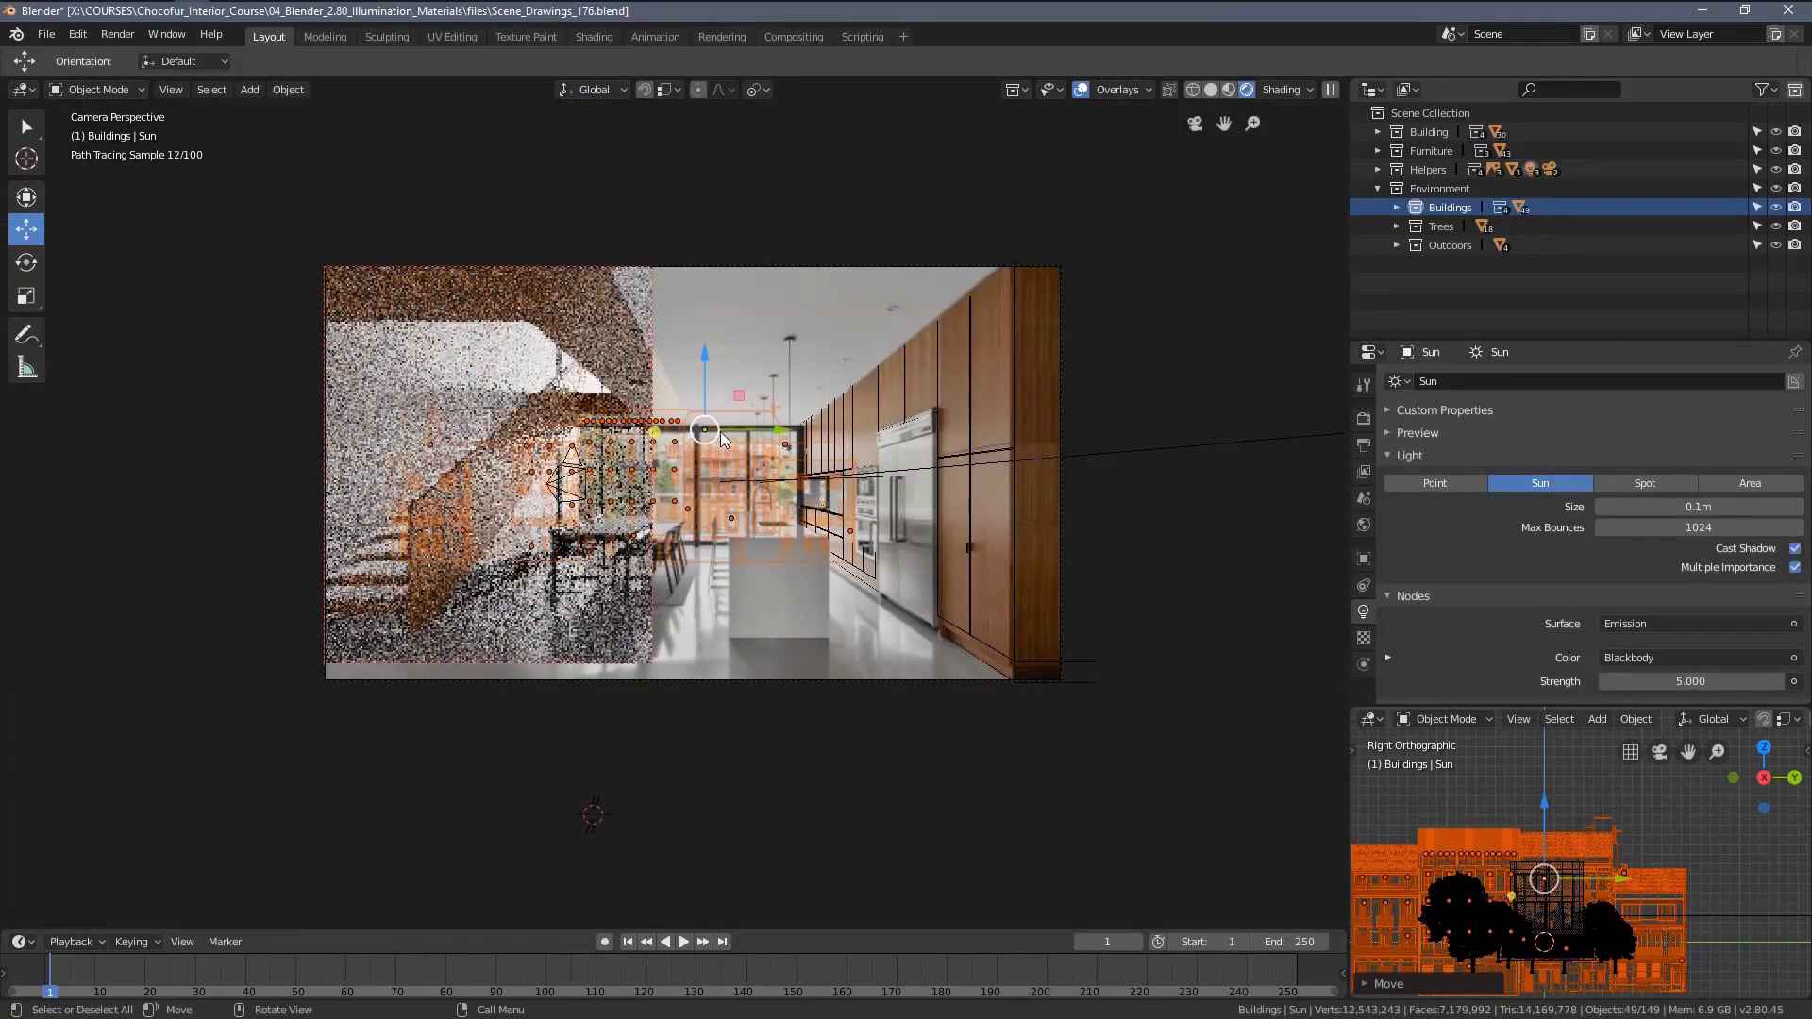
pyautogui.scroll(1, 435, 463)
pyautogui.scroll(2, 434, 462)
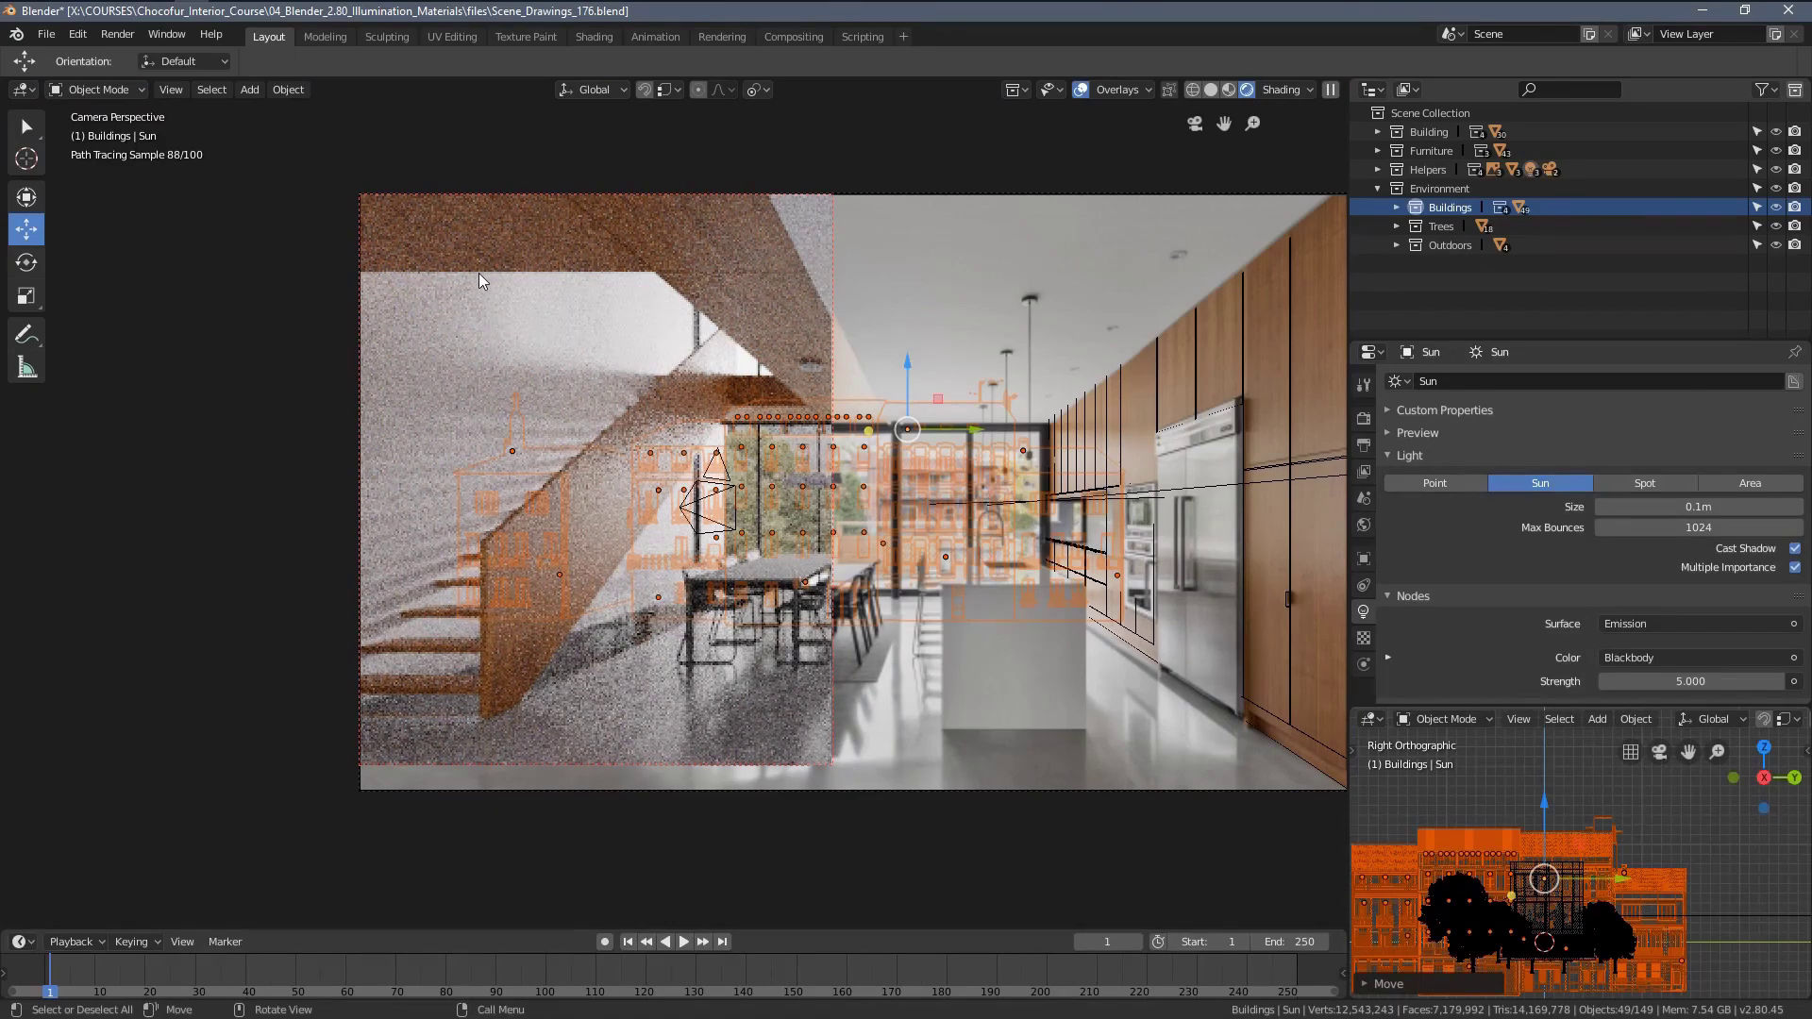
# Deselect everything and hide the Environment collection in the viewport.
pyautogui.press('a')
pyautogui.press('a')
pyautogui.keyDown('shift'); pyautogui.moveTo(526, 388); pyautogui.dragTo(404, 406, button='middle'); pyautogui.keyUp('shift')
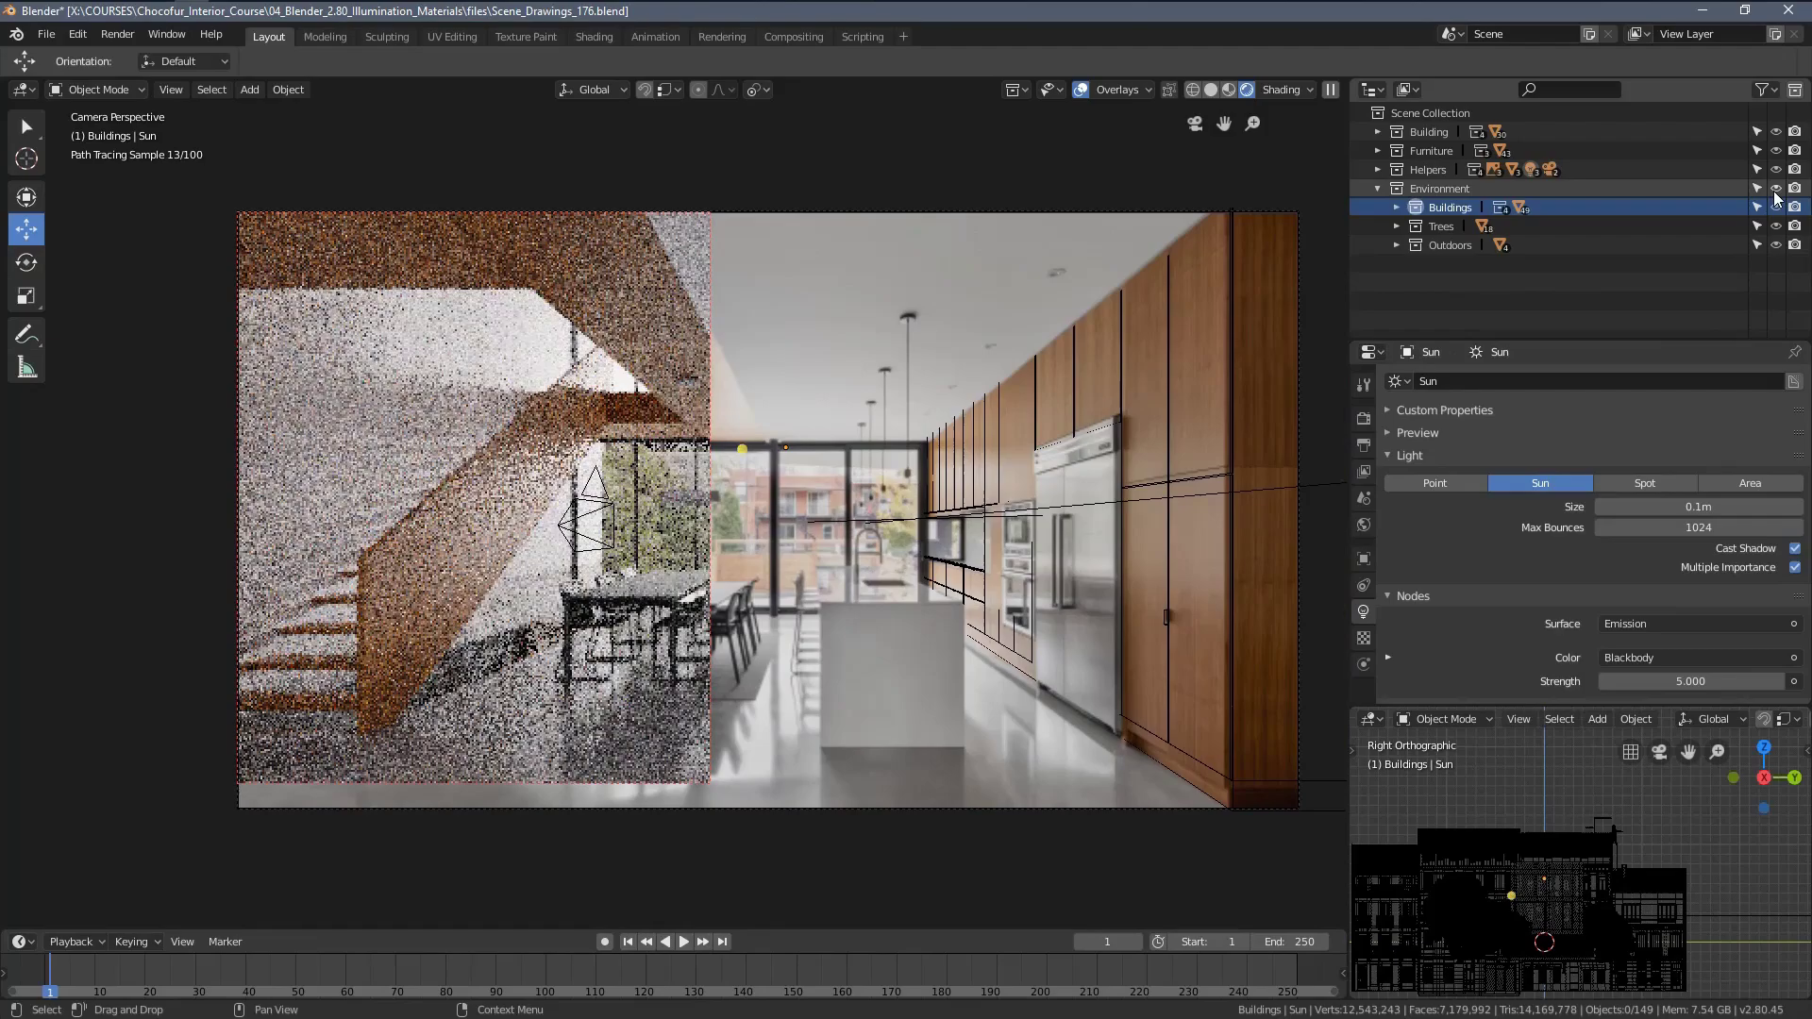
pyautogui.click(1775, 189)
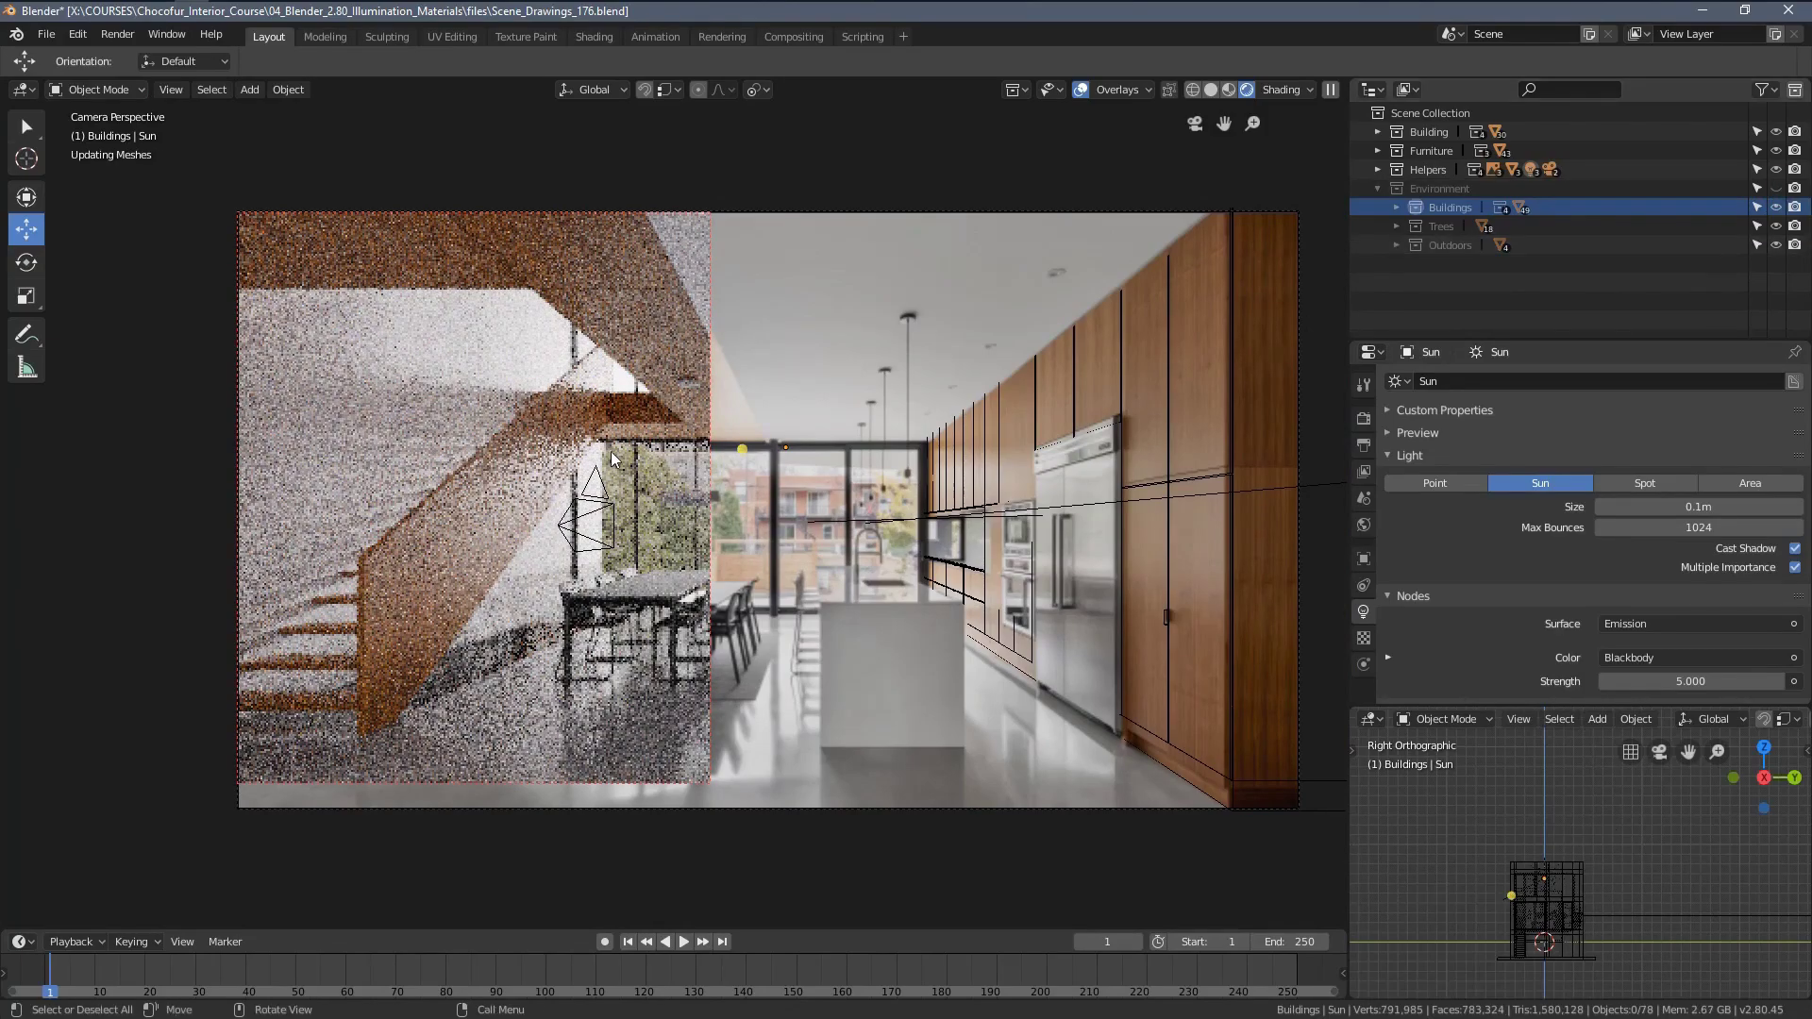
# Extend the render region over the whole camera frame to preview the full interior.
pyautogui.scroll(-2, 471, 500)
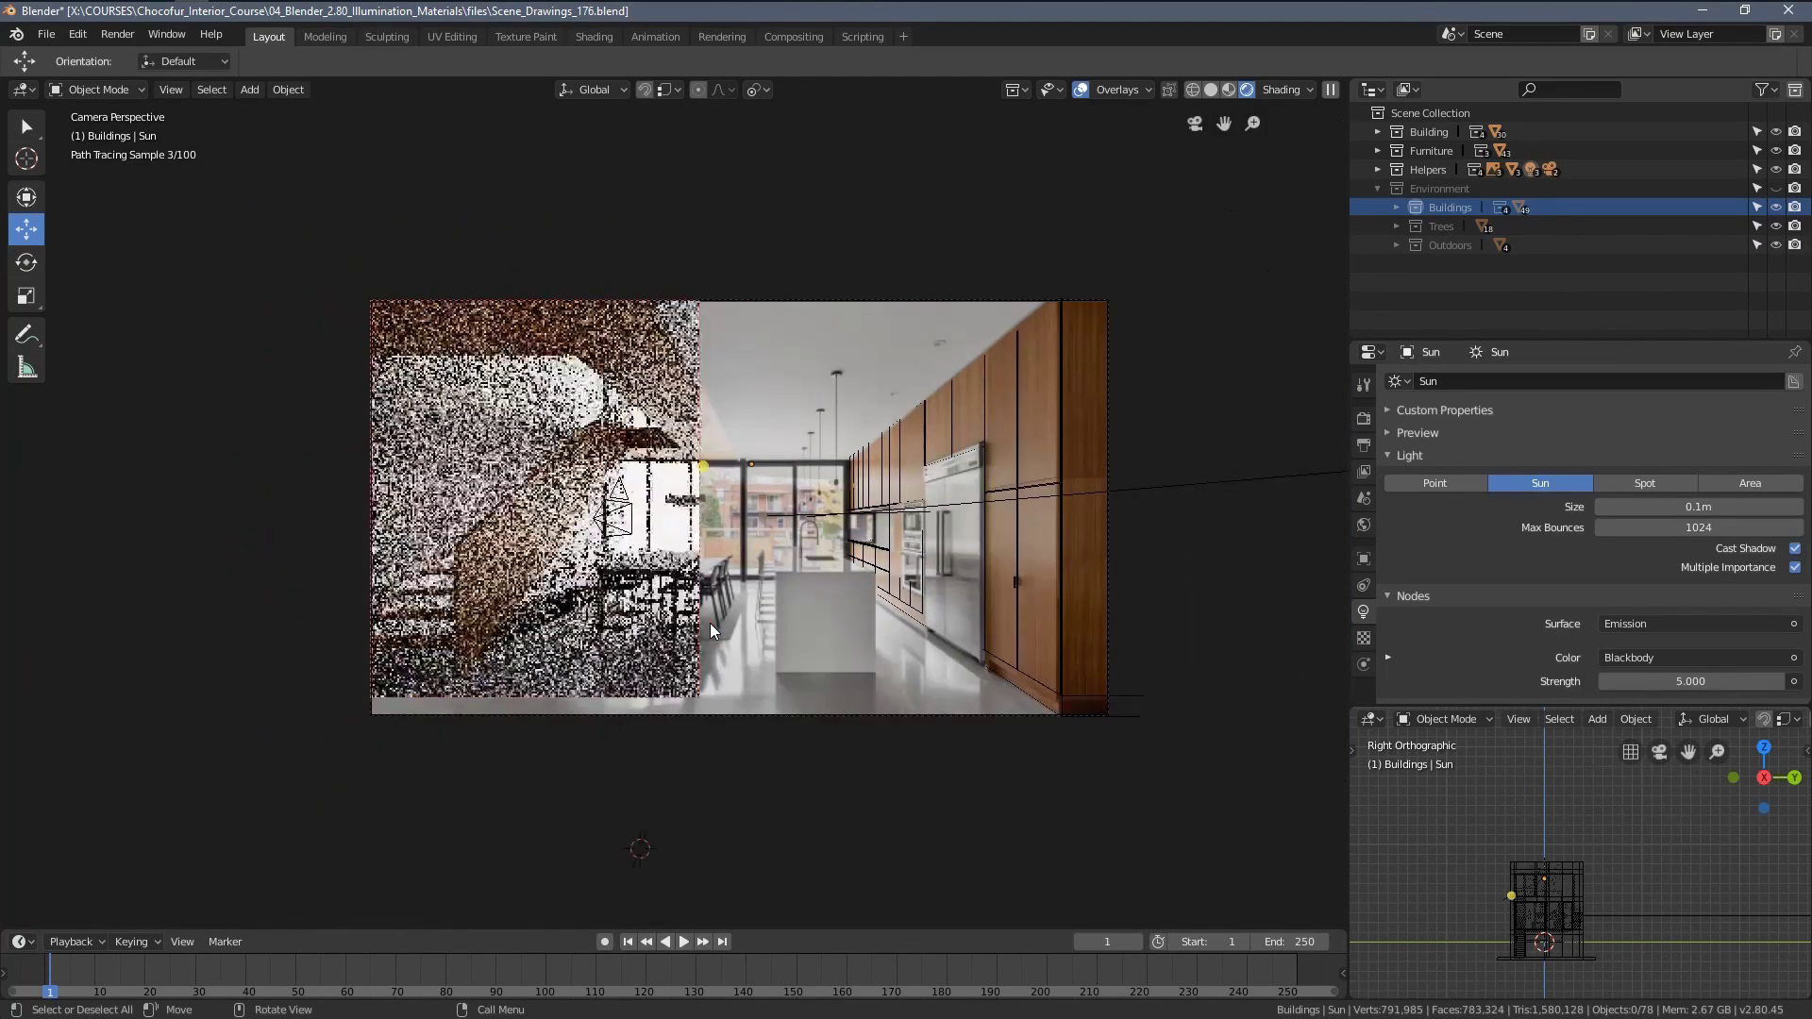
pyautogui.hotkey('ctrl', 'b')
pyautogui.moveTo(267, 223); pyautogui.dragTo(1138, 750)
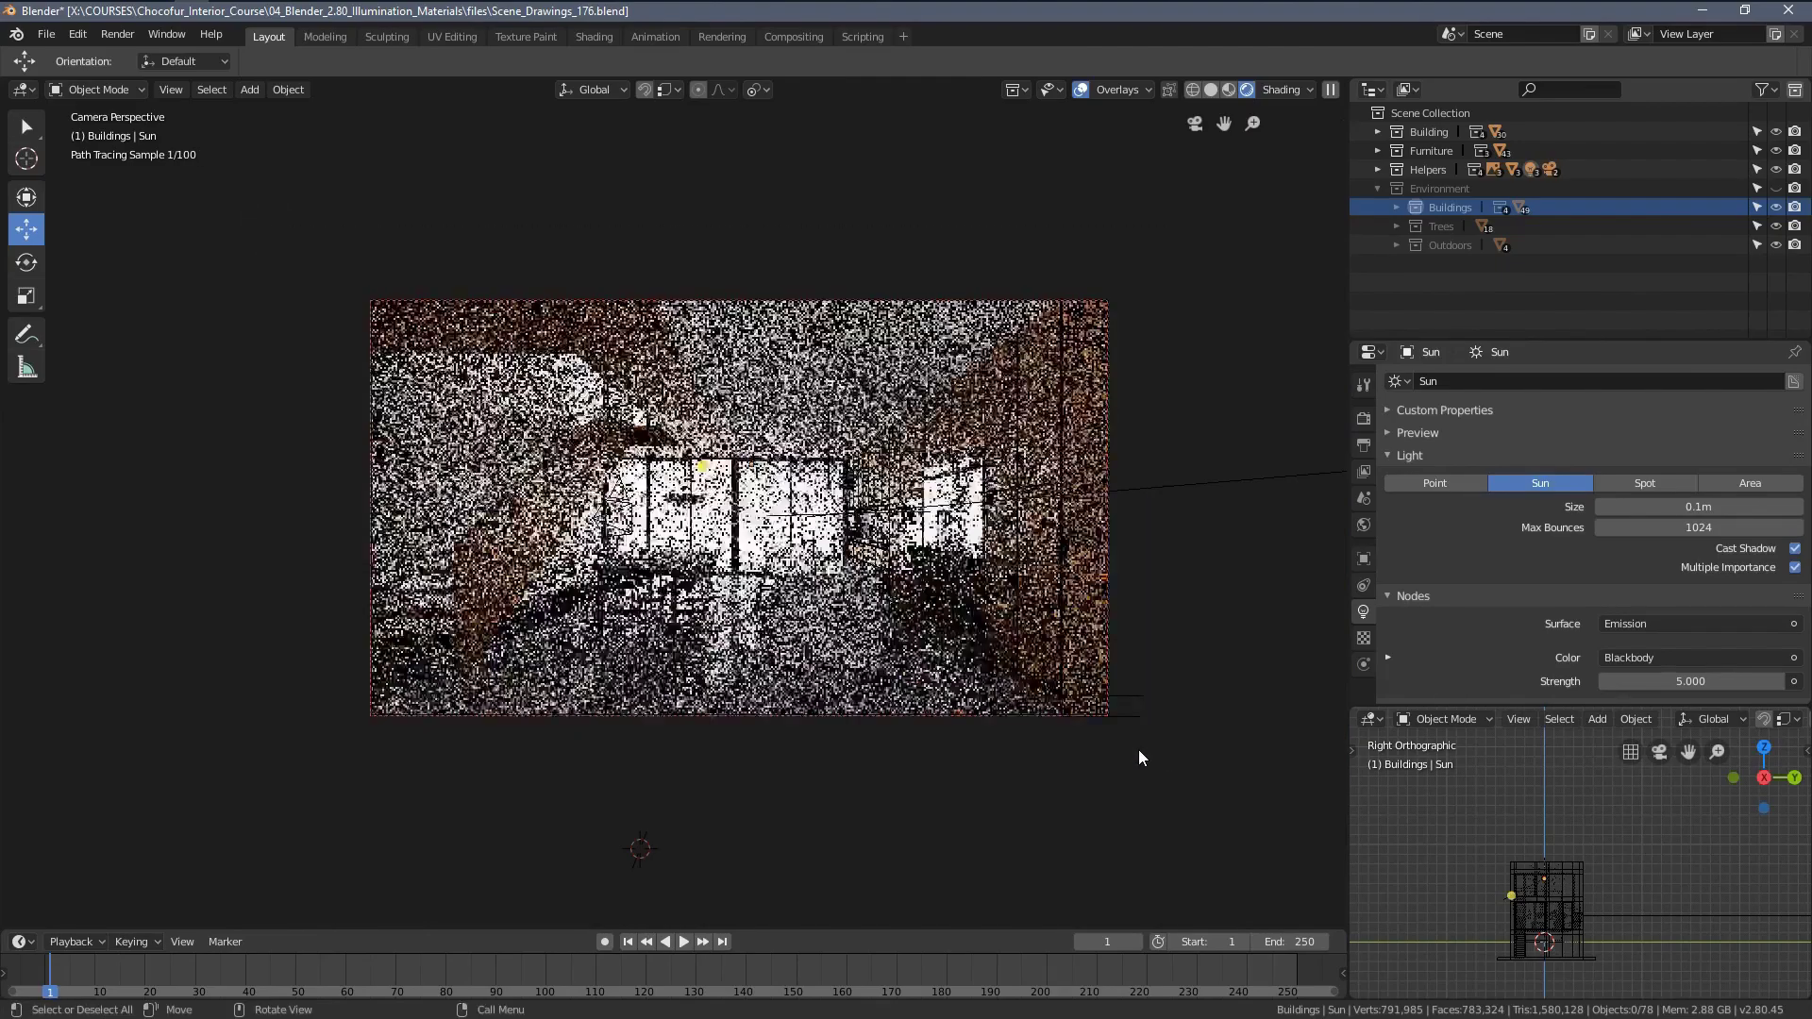
pyautogui.scroll(1, 1038, 665)
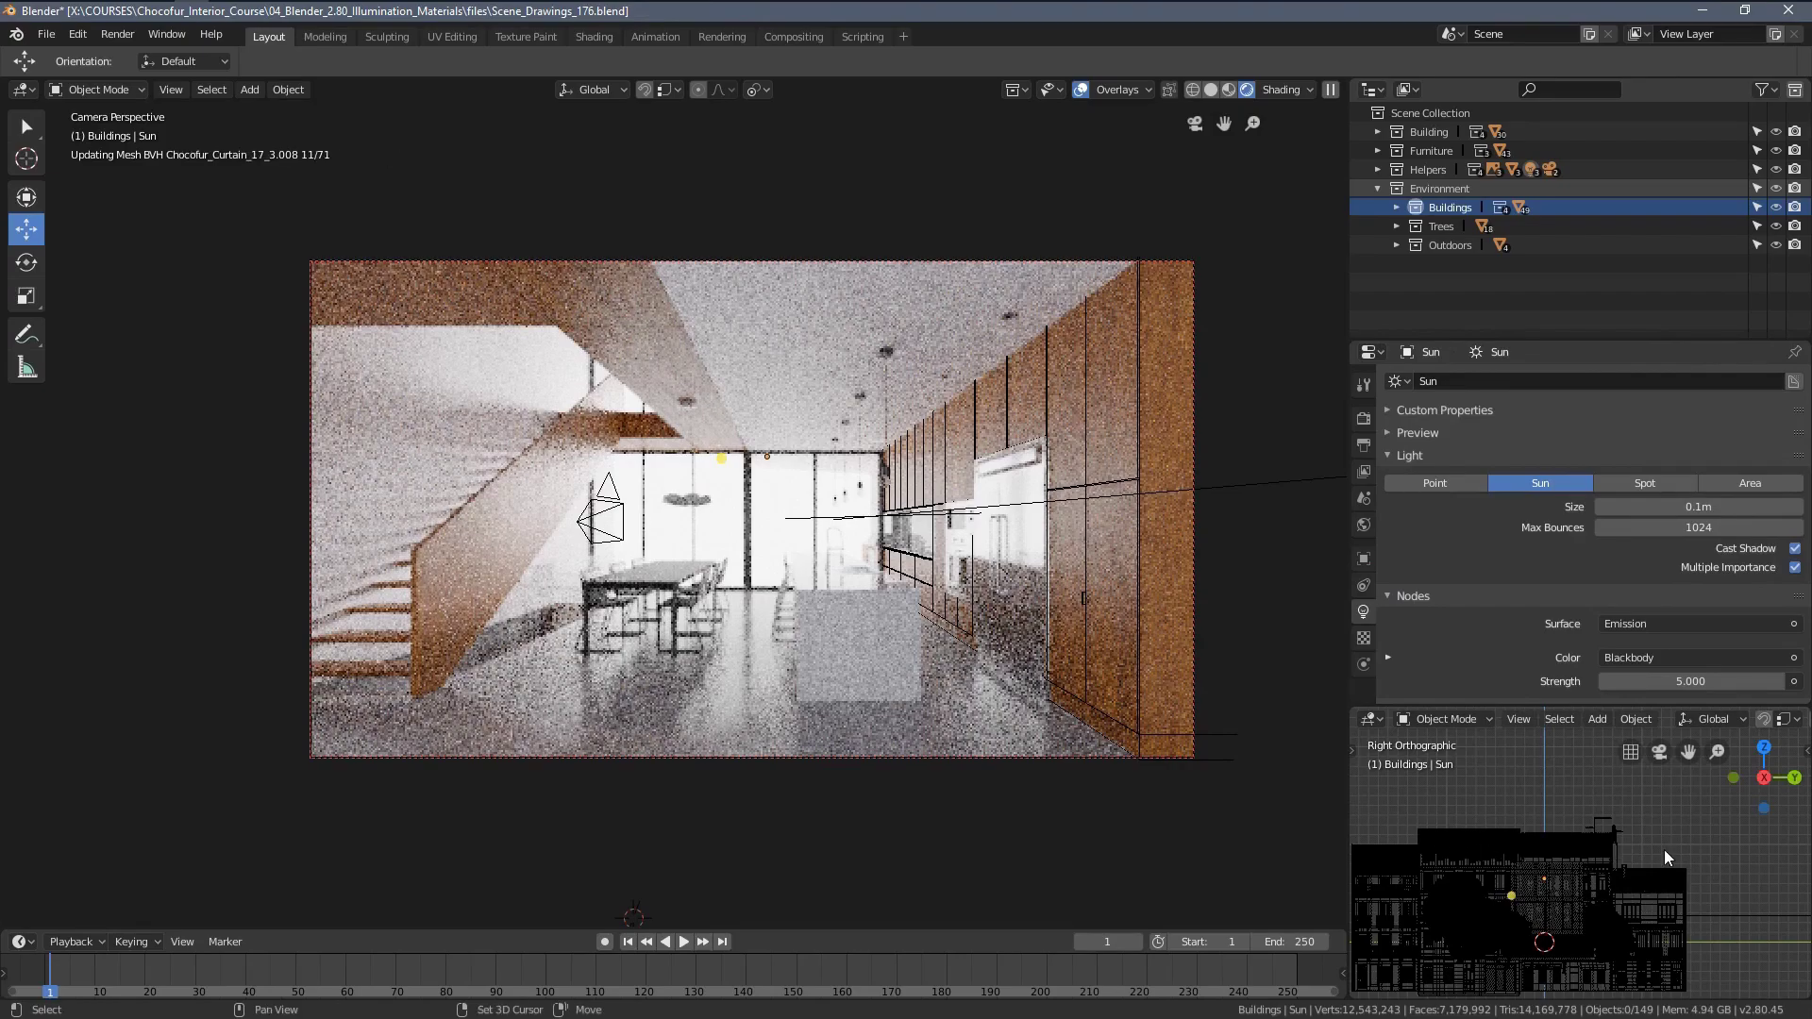
# Disable Shadow and Diffuse ray visibility for the end building part Chocofur_Interior_Scene_10_Building_04_02, and hide it.
pyautogui.keyDown('shift'); pyautogui.moveTo(1704, 872); pyautogui.dragTo(1623, 836, button='middle'); pyautogui.keyUp('shift')
pyautogui.scroll(3, 1624, 836)
pyautogui.scroll(-1, 1622, 834)
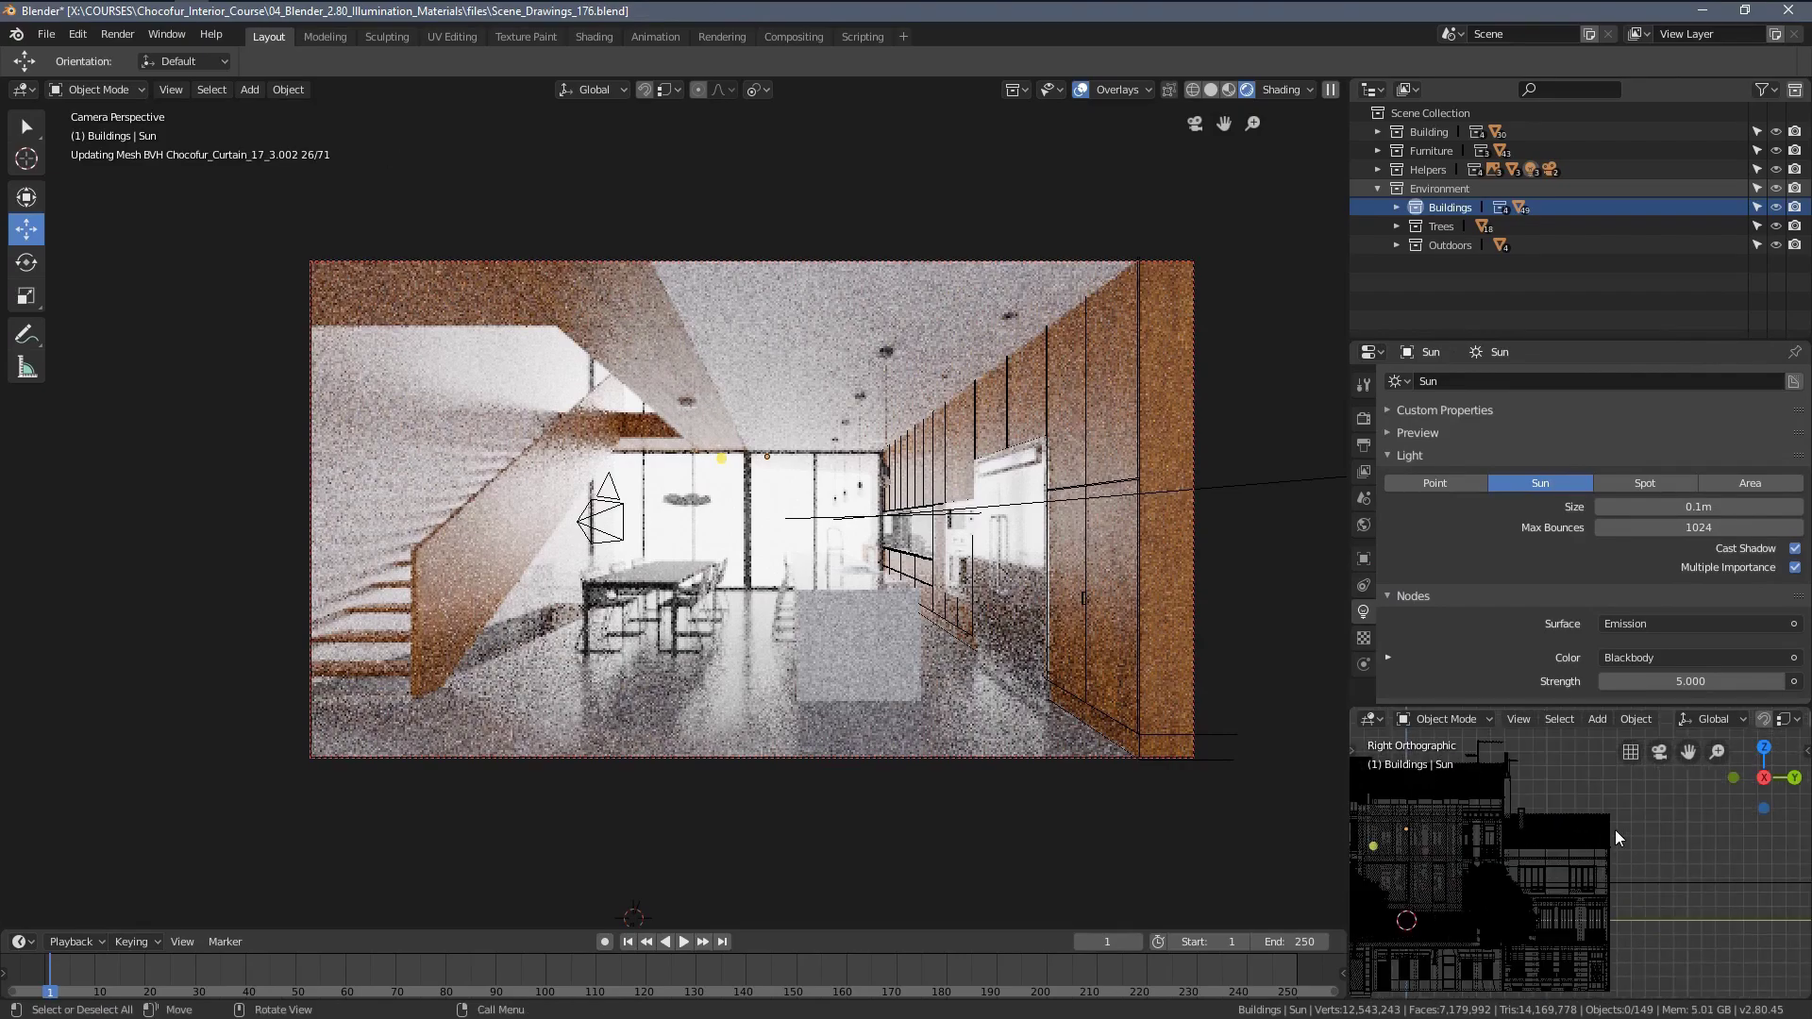
pyautogui.click(1597, 828)
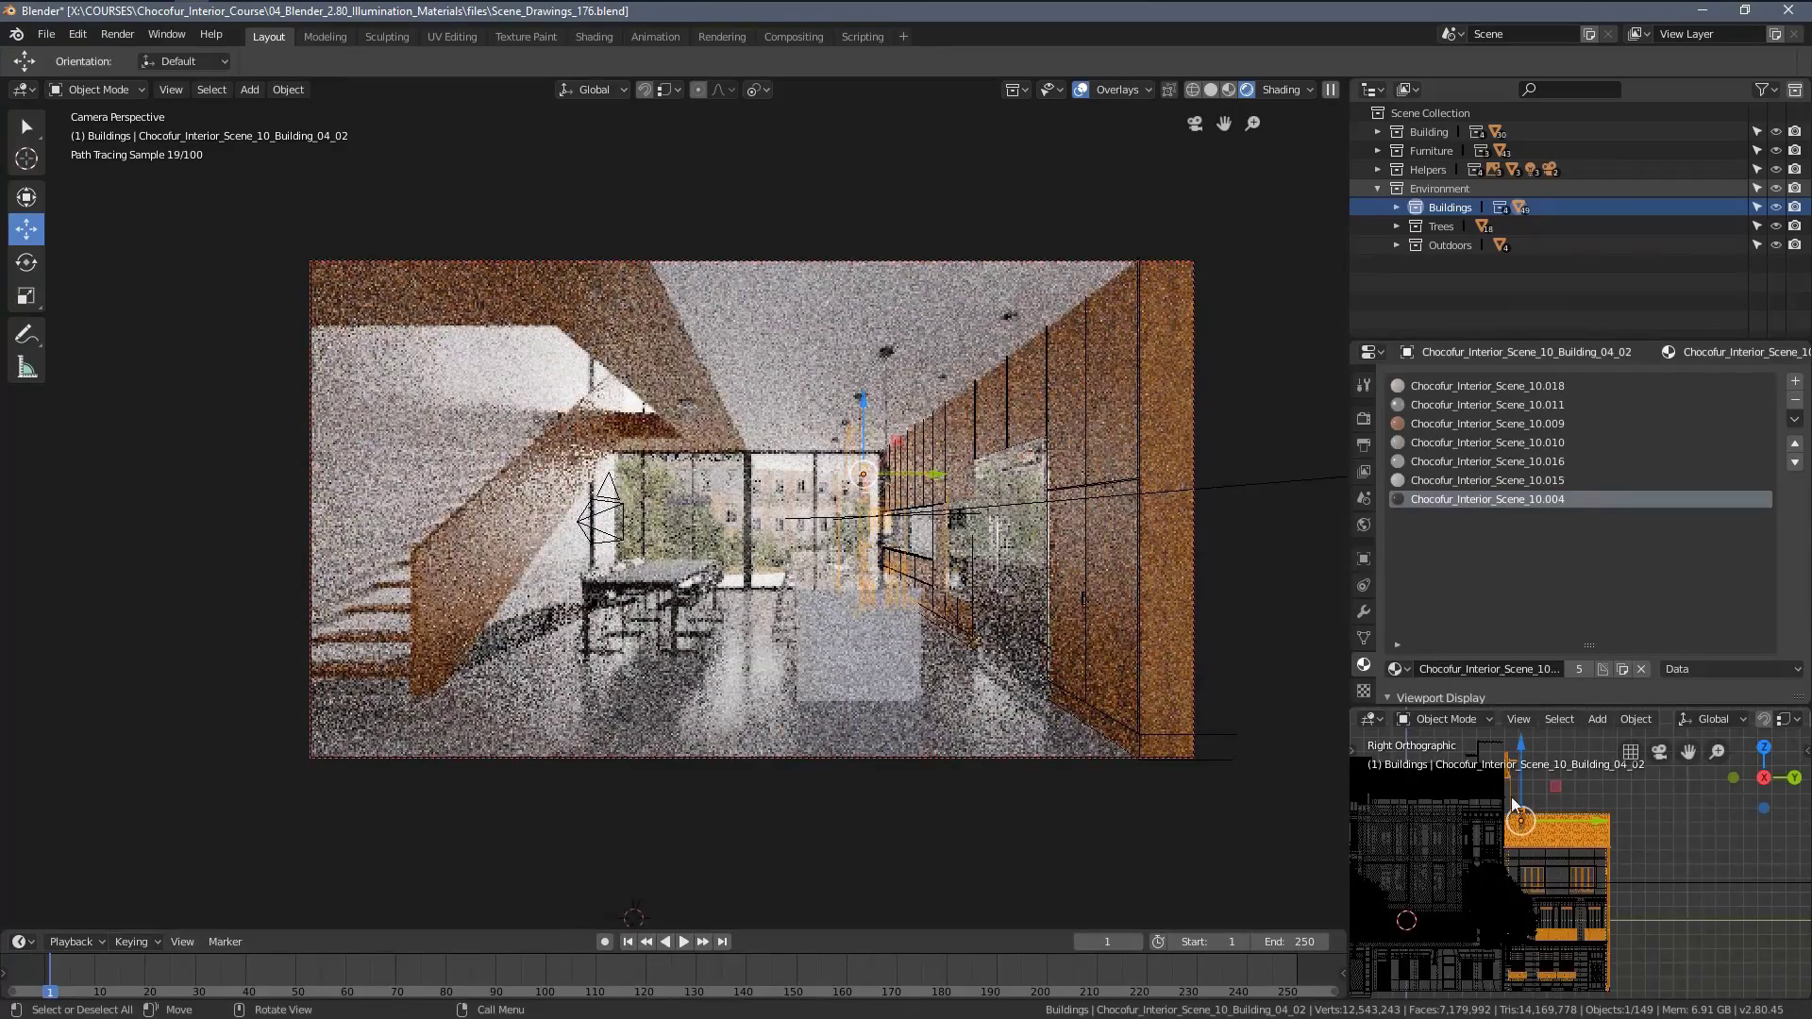
pyautogui.click(1364, 558)
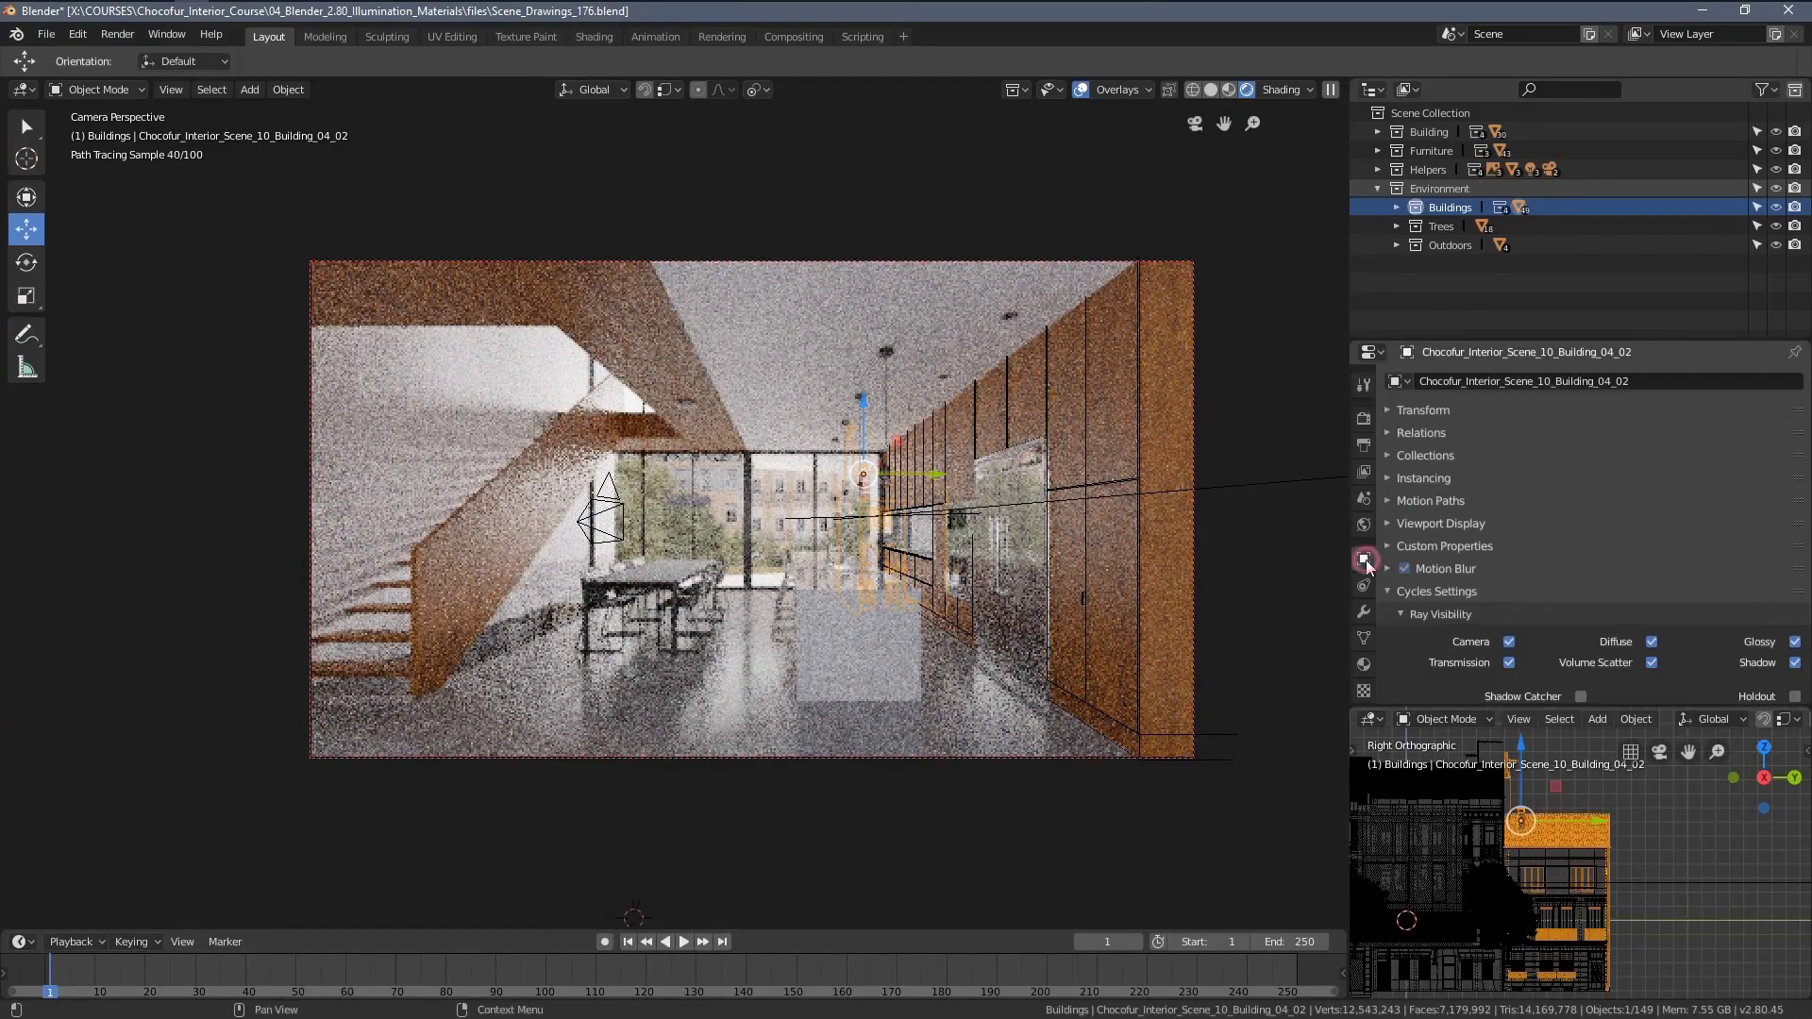
pyautogui.click(1795, 662)
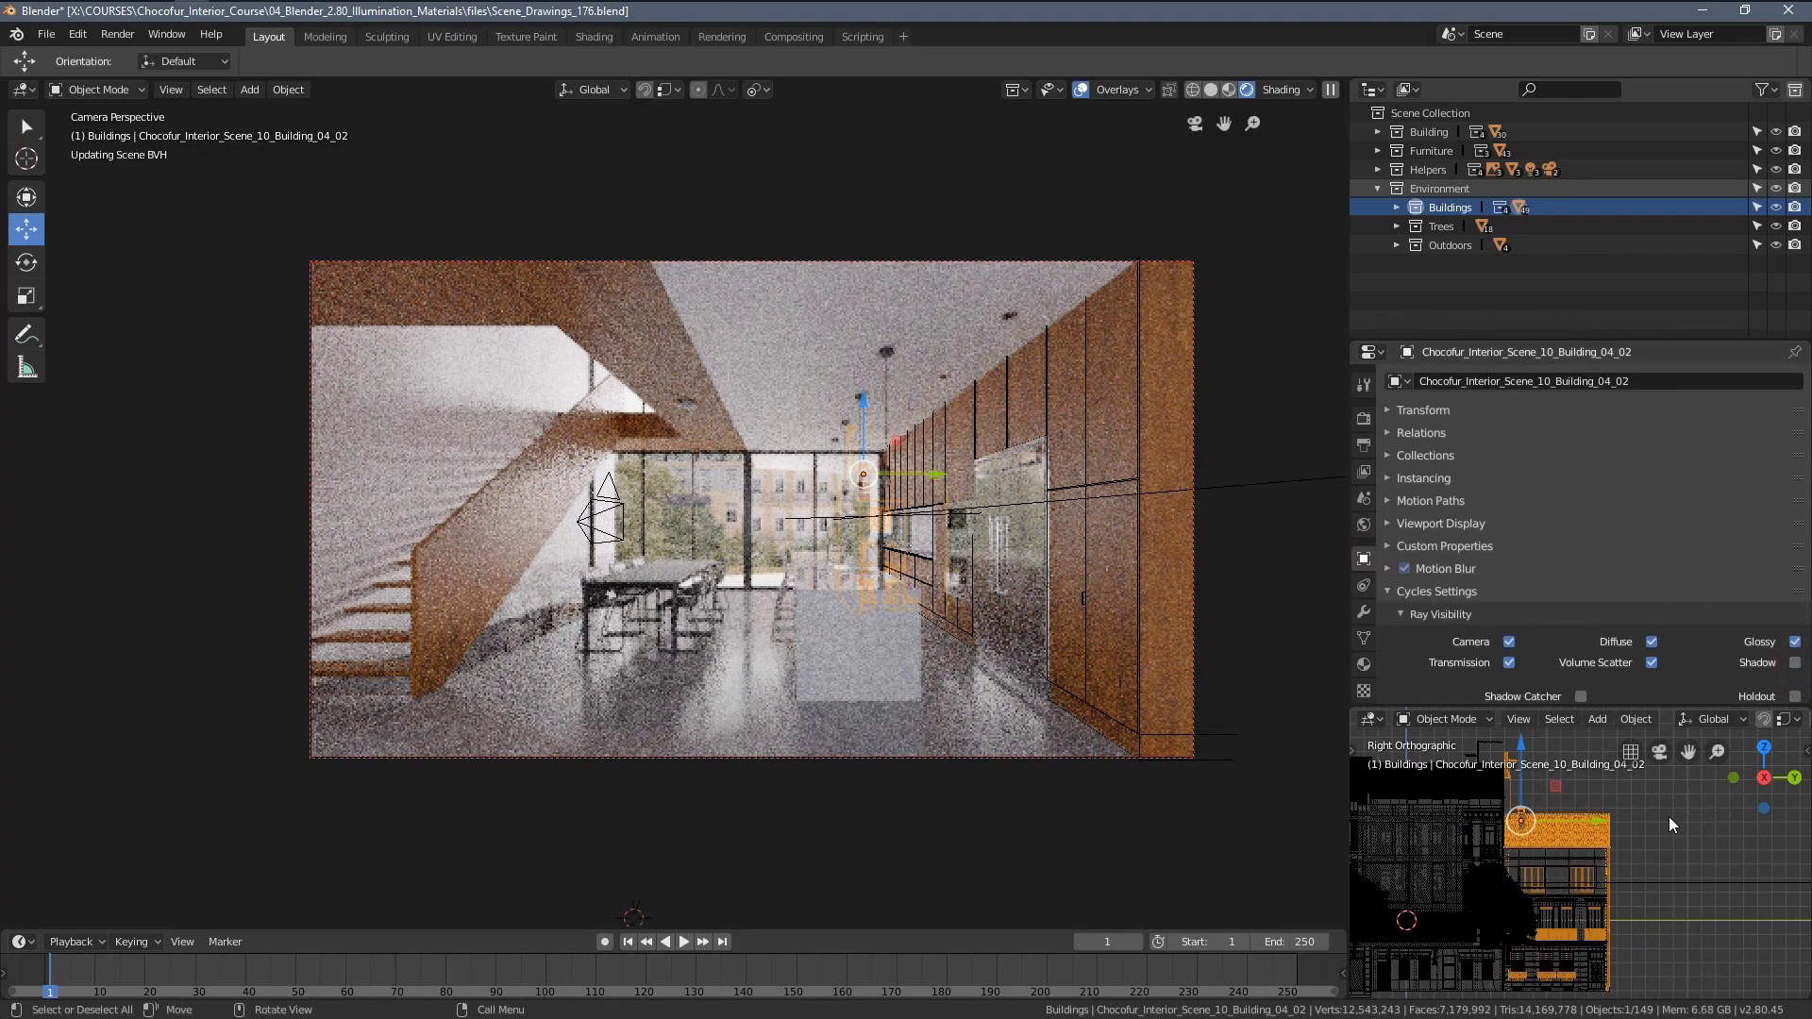
pyautogui.click(1652, 642)
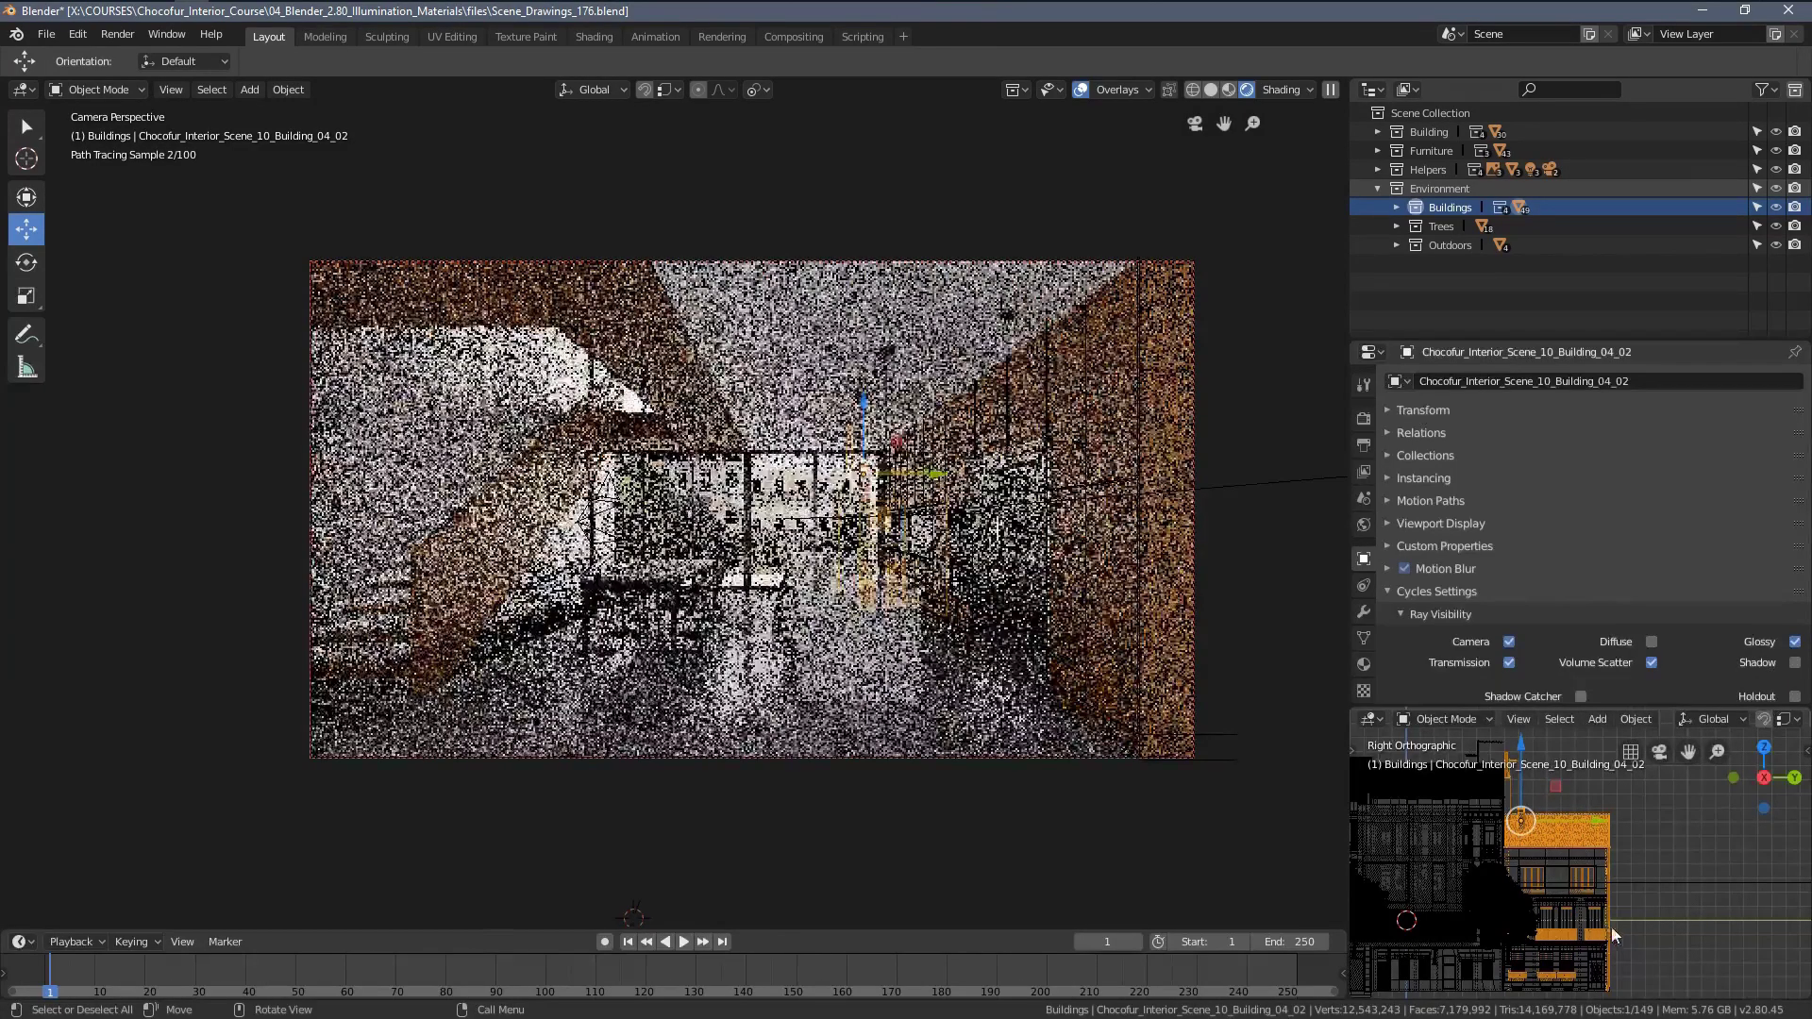
pyautogui.press('Delete')
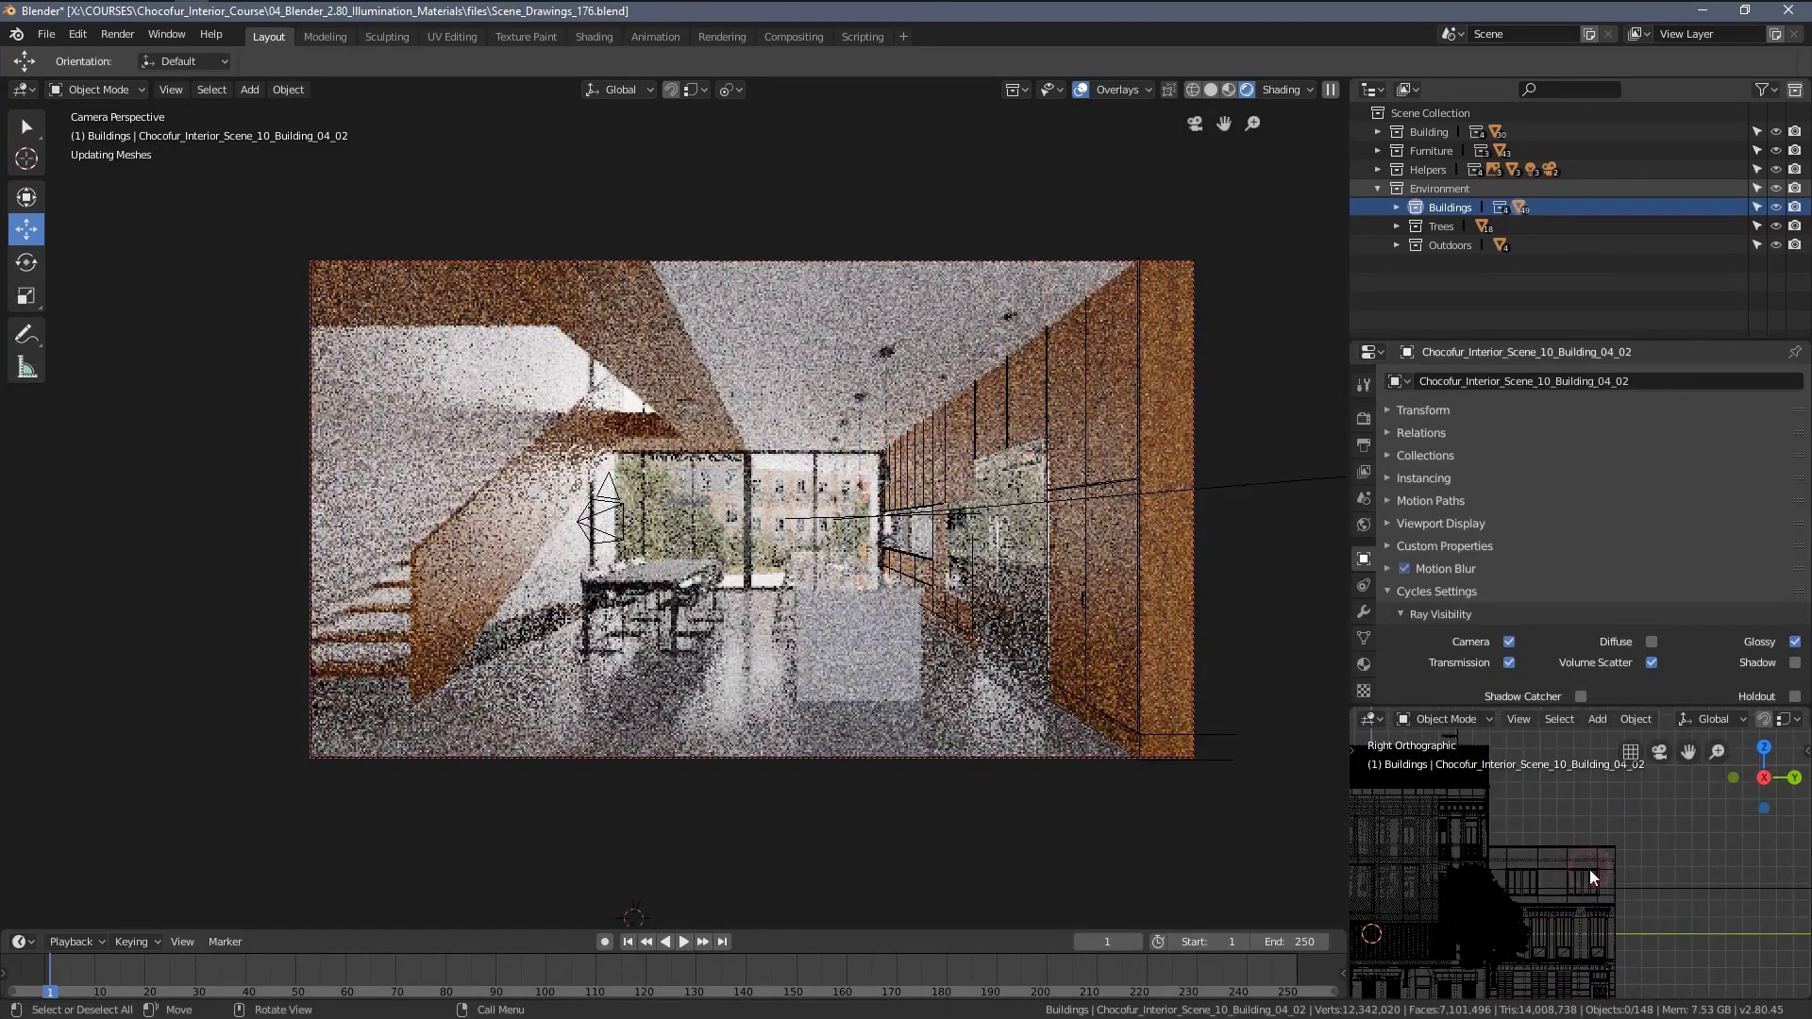
# Turn off Diffuse ray visibility for the facade part Chocofur_Interior_Scene_10_Building_04_01 and hide it.
pyautogui.click(1589, 870)
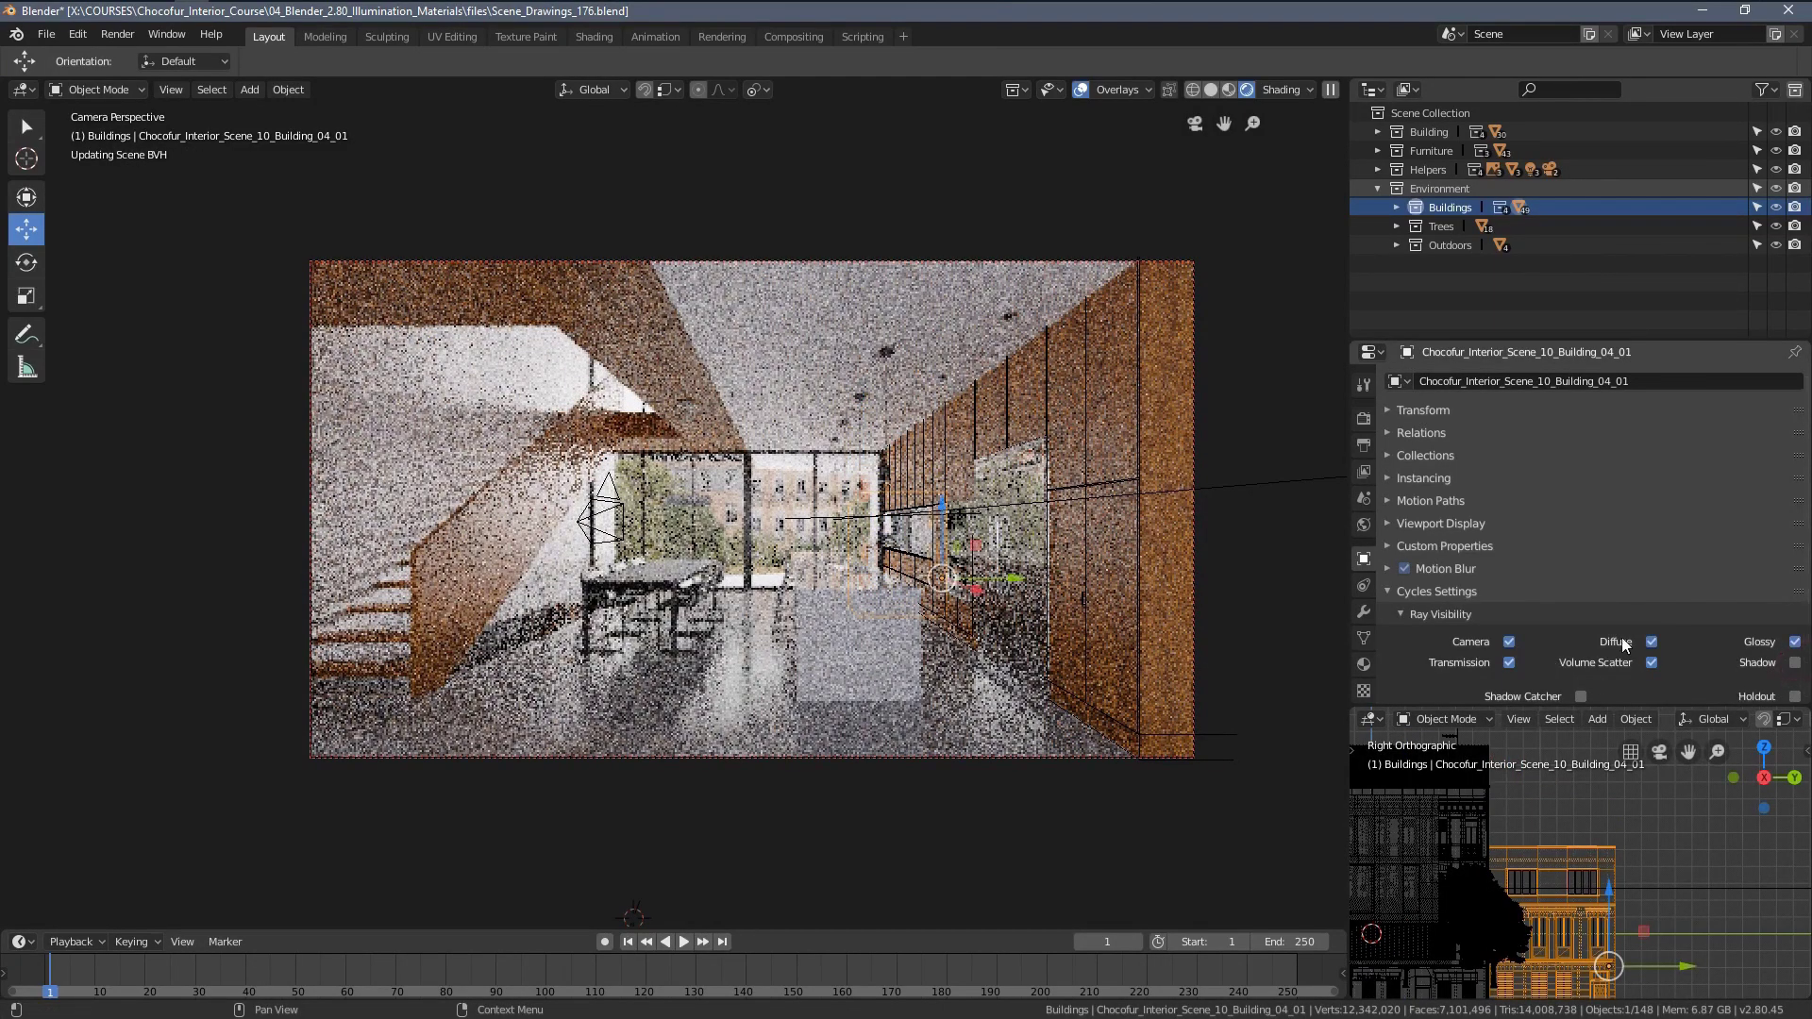
pyautogui.click(1654, 642)
pyautogui.moveTo(1612, 874); pyautogui.dragTo(1640, 882, button='middle')
pyautogui.press('Delete')
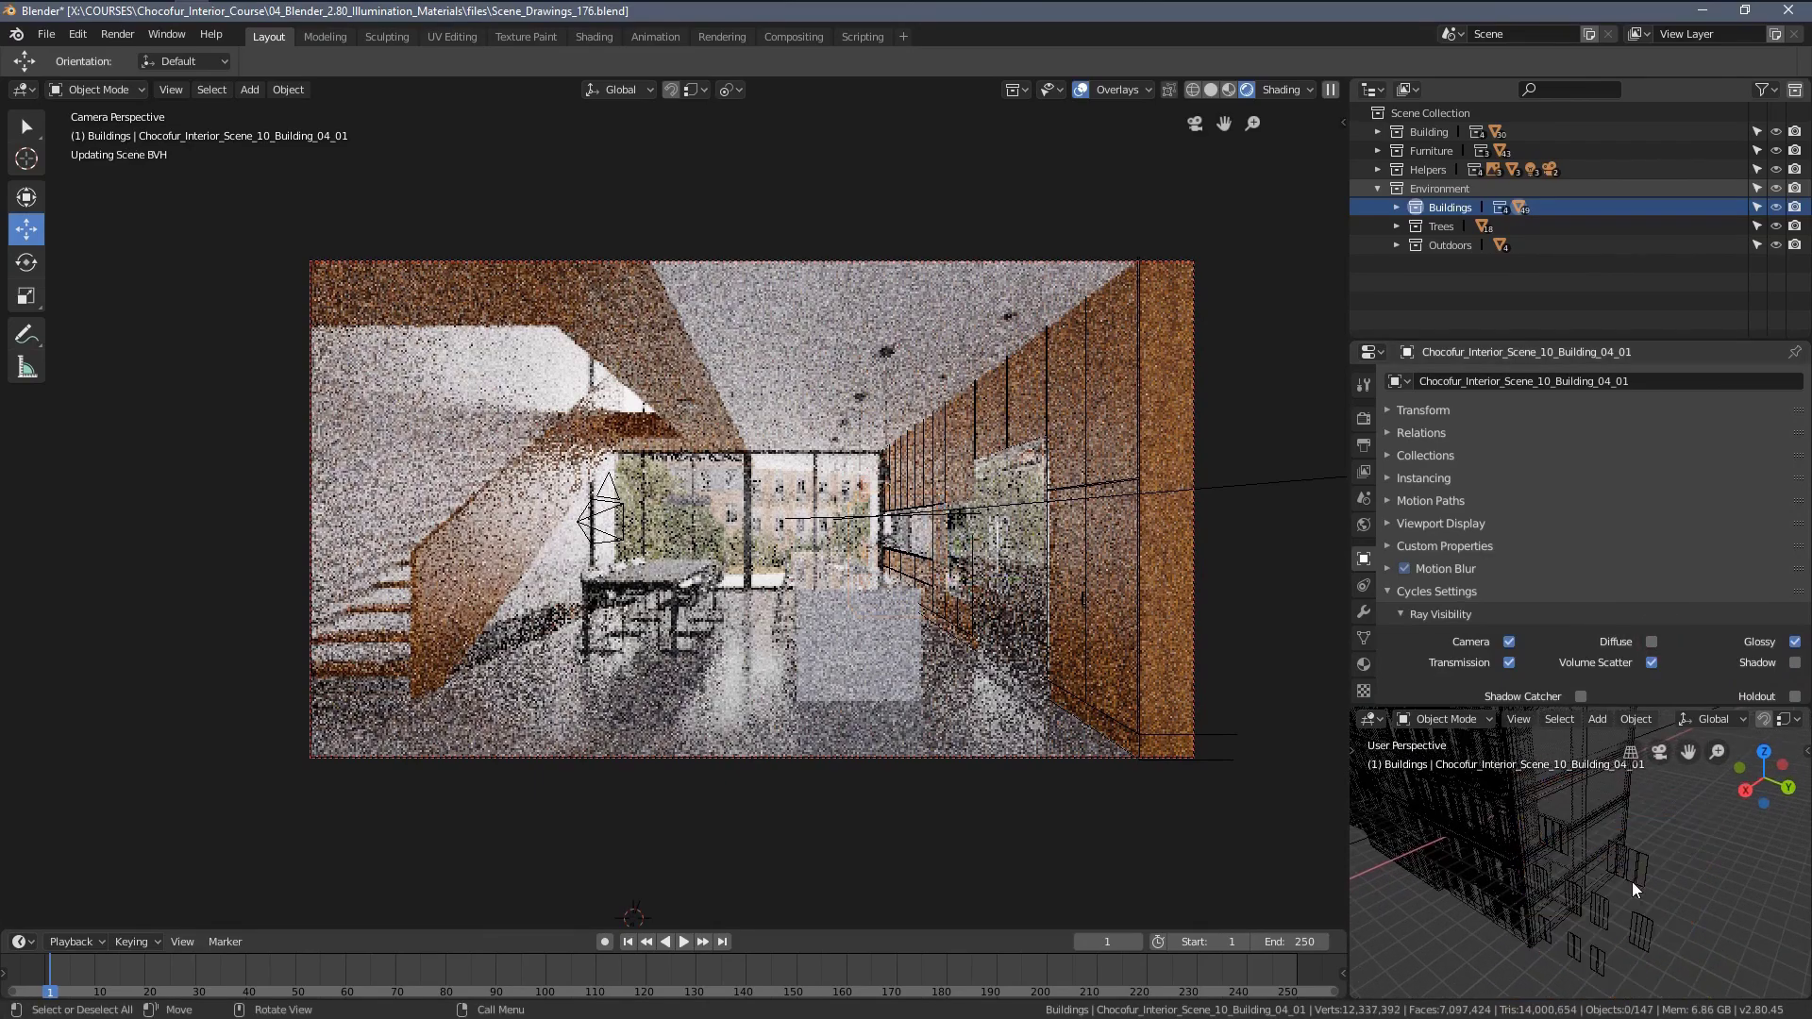
# Disable Diffuse and Shadow ray visibility for the remaining window elements, Chocofur_Interior_Scene_10_Building_04_03.
pyautogui.click(1640, 868)
pyautogui.scroll(3, 1640, 869)
pyautogui.moveTo(1641, 870); pyautogui.dragTo(1651, 855, button='middle')
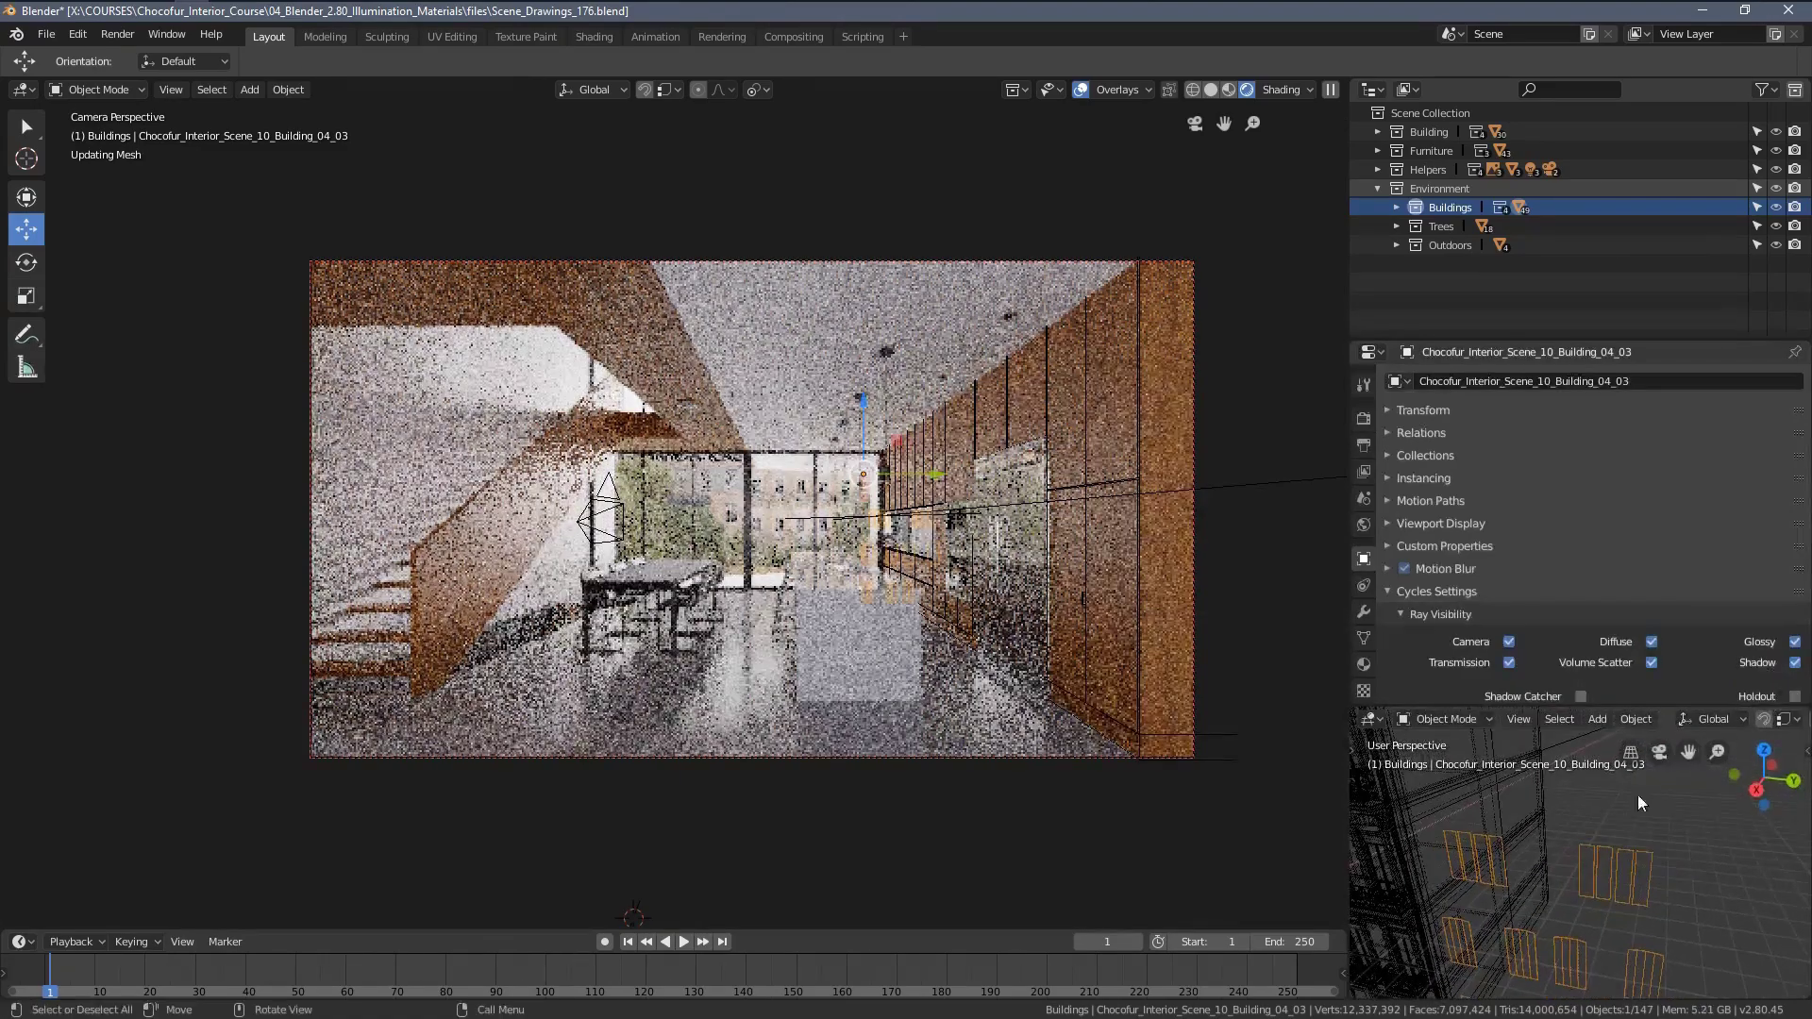
pyautogui.click(1650, 640)
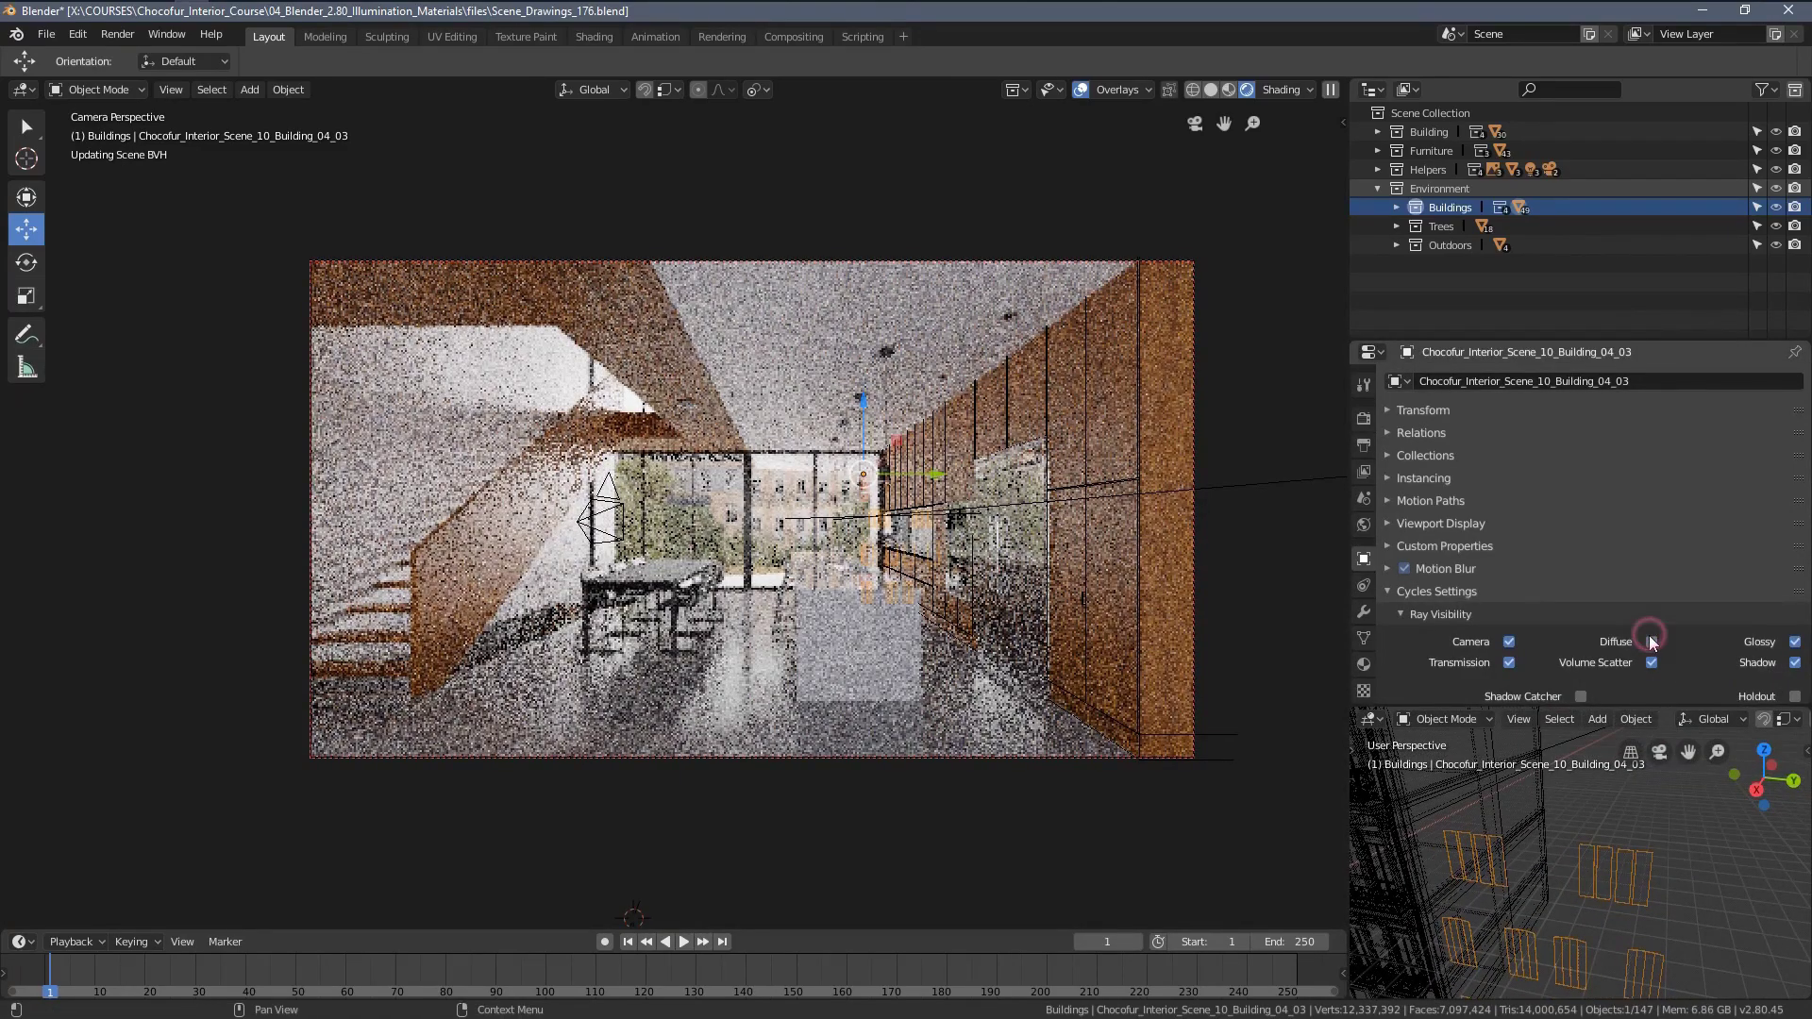
pyautogui.click(1794, 663)
# Reveal the hidden parts of the end building and deselect everything.
pyautogui.scroll(-2, 1583, 904)
pyautogui.hotkey('alt', 'h')
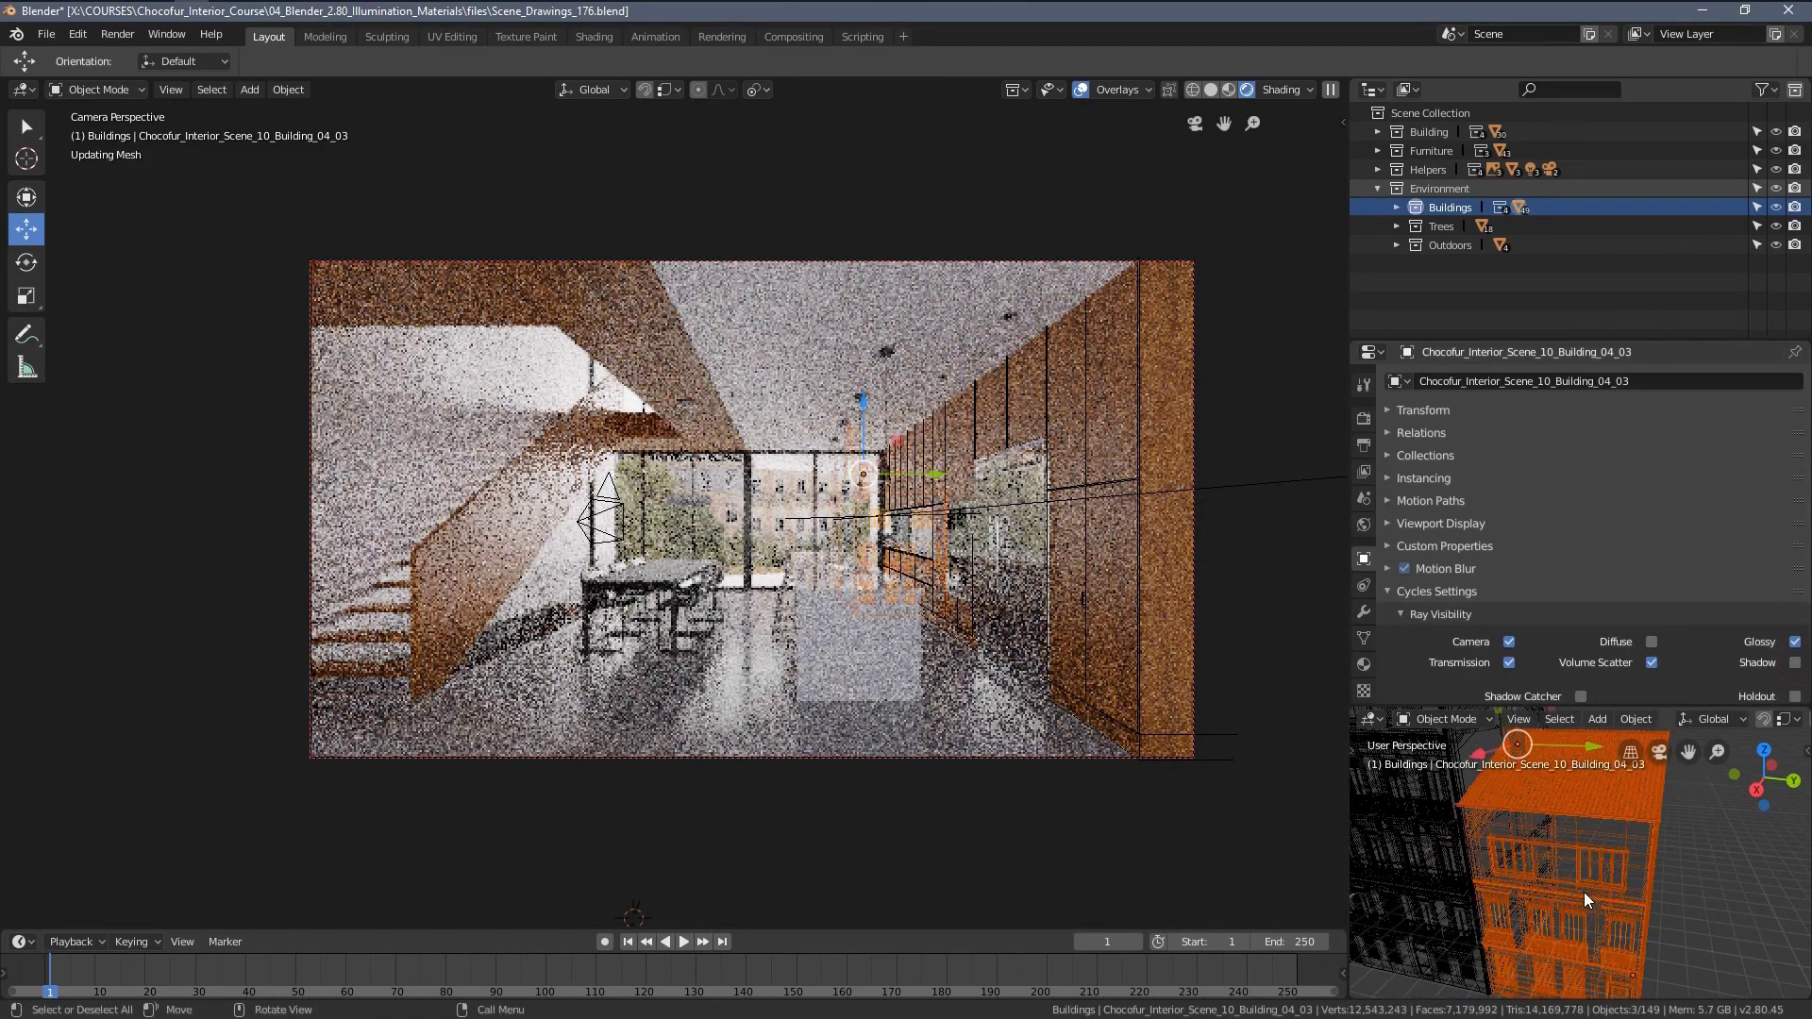
pyautogui.press('a')
pyautogui.hotkey('alt', 'a')
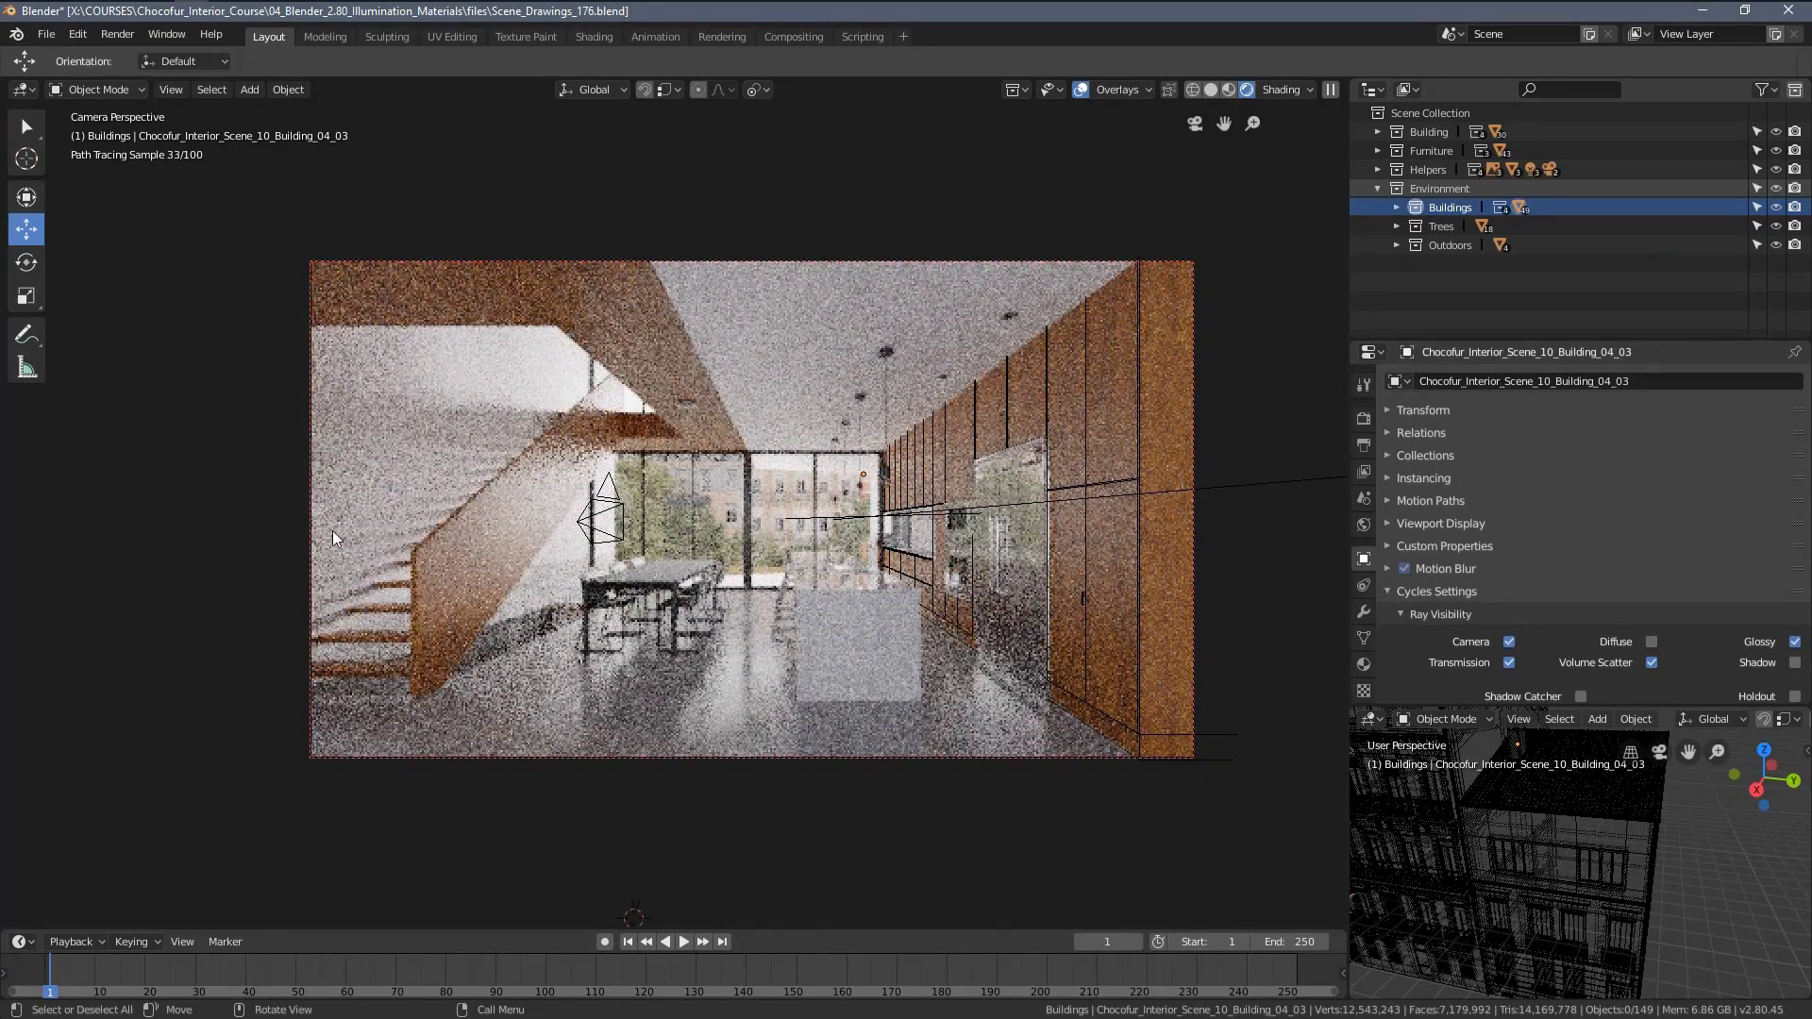
# Redraw the render region around the entire camera frame and check the updated lighting.
pyautogui.hotkey('ctrl', 'b')
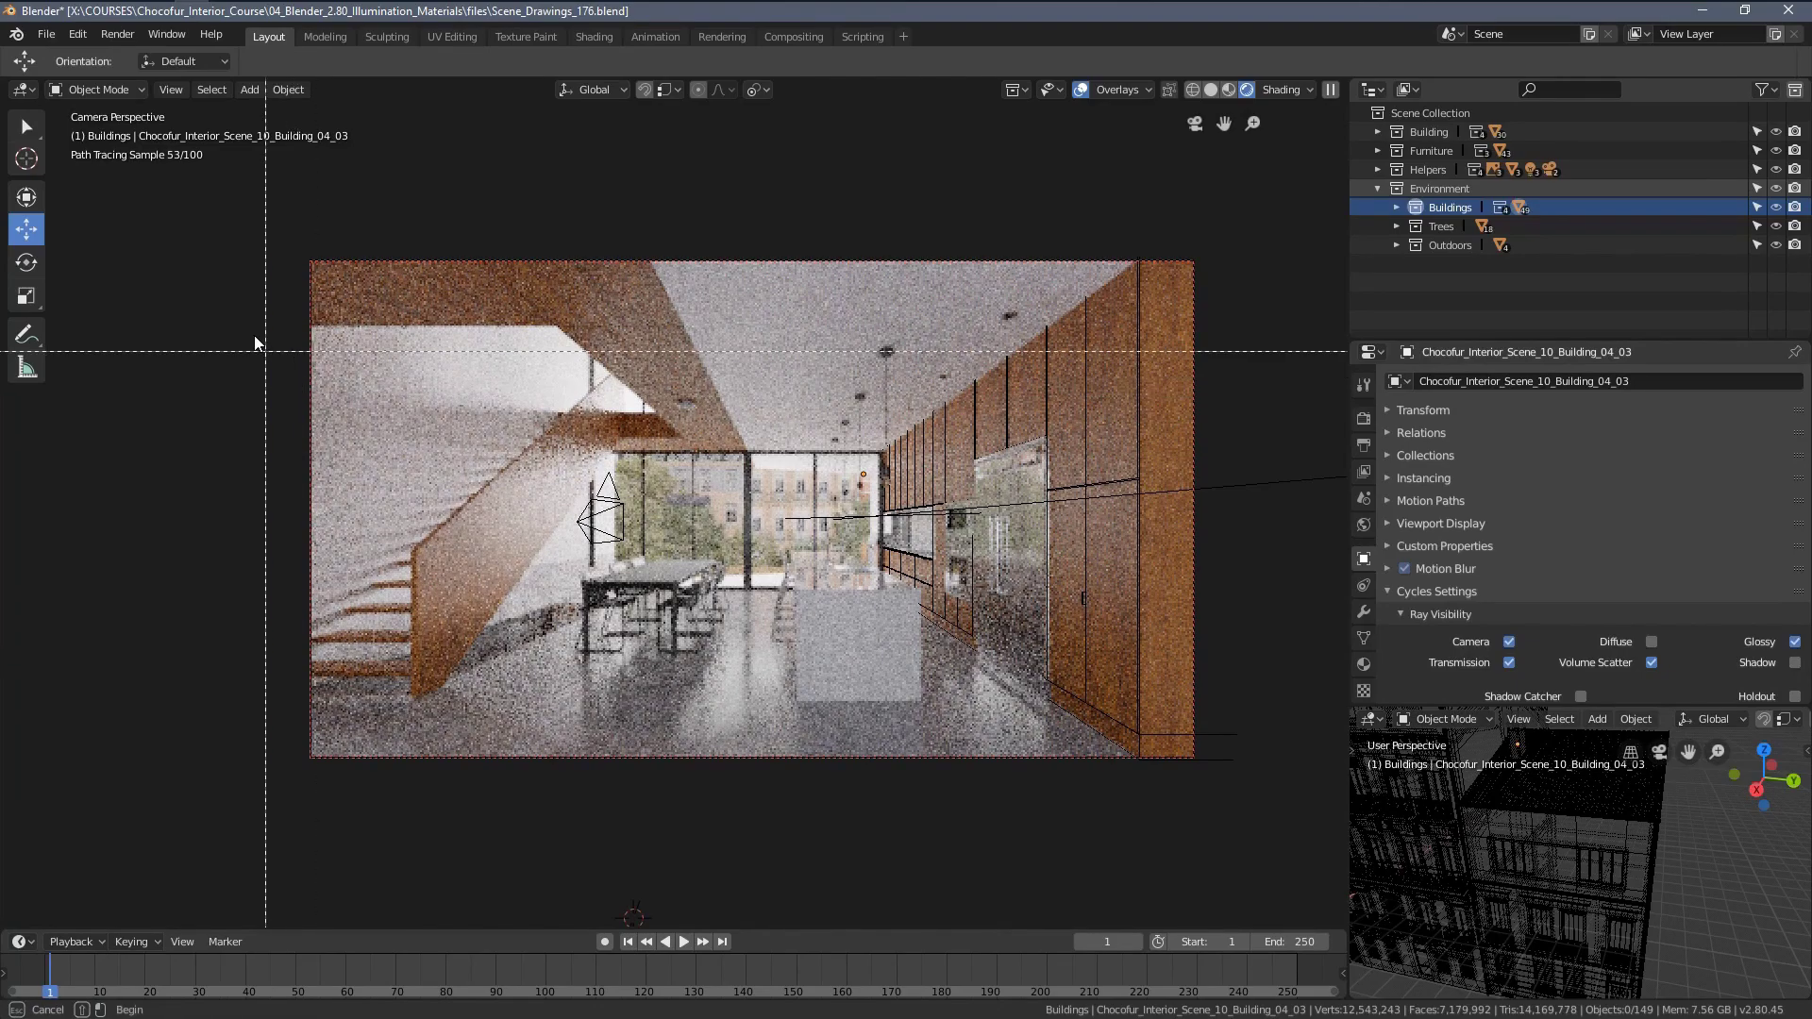
pyautogui.moveTo(254, 251); pyautogui.dragTo(1244, 768)
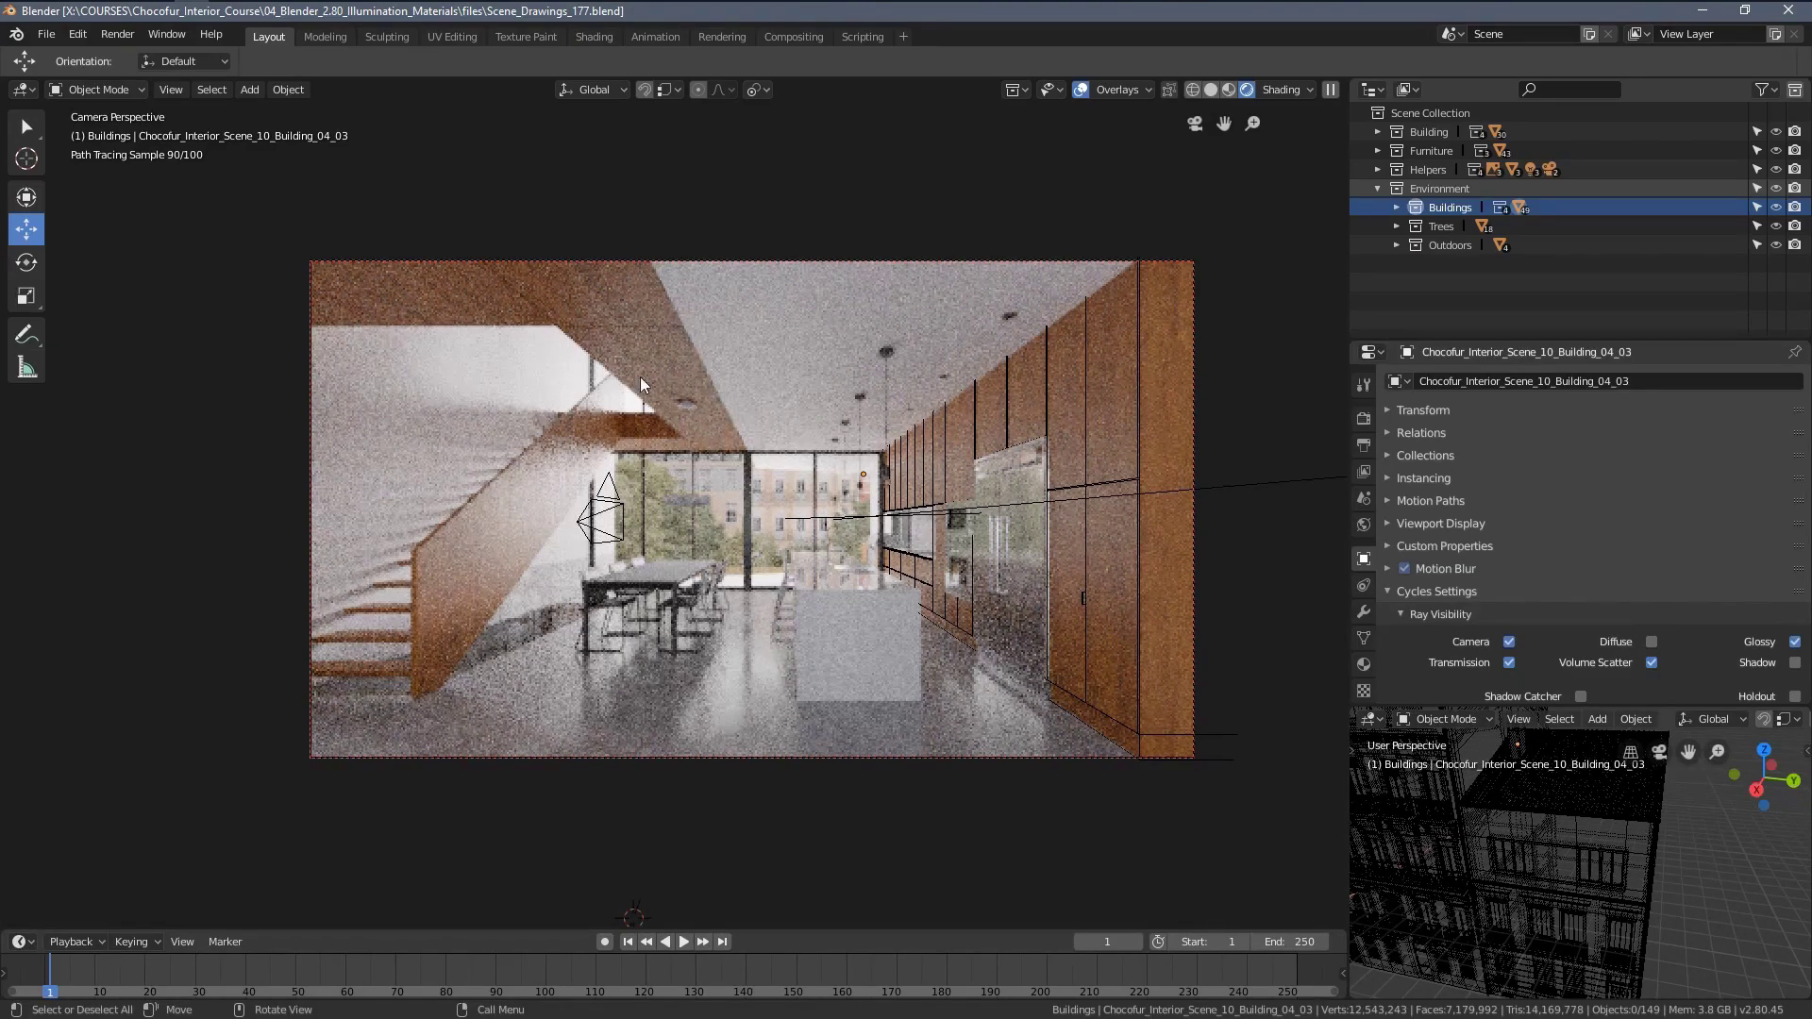
pyautogui.scroll(-1, 636, 391)
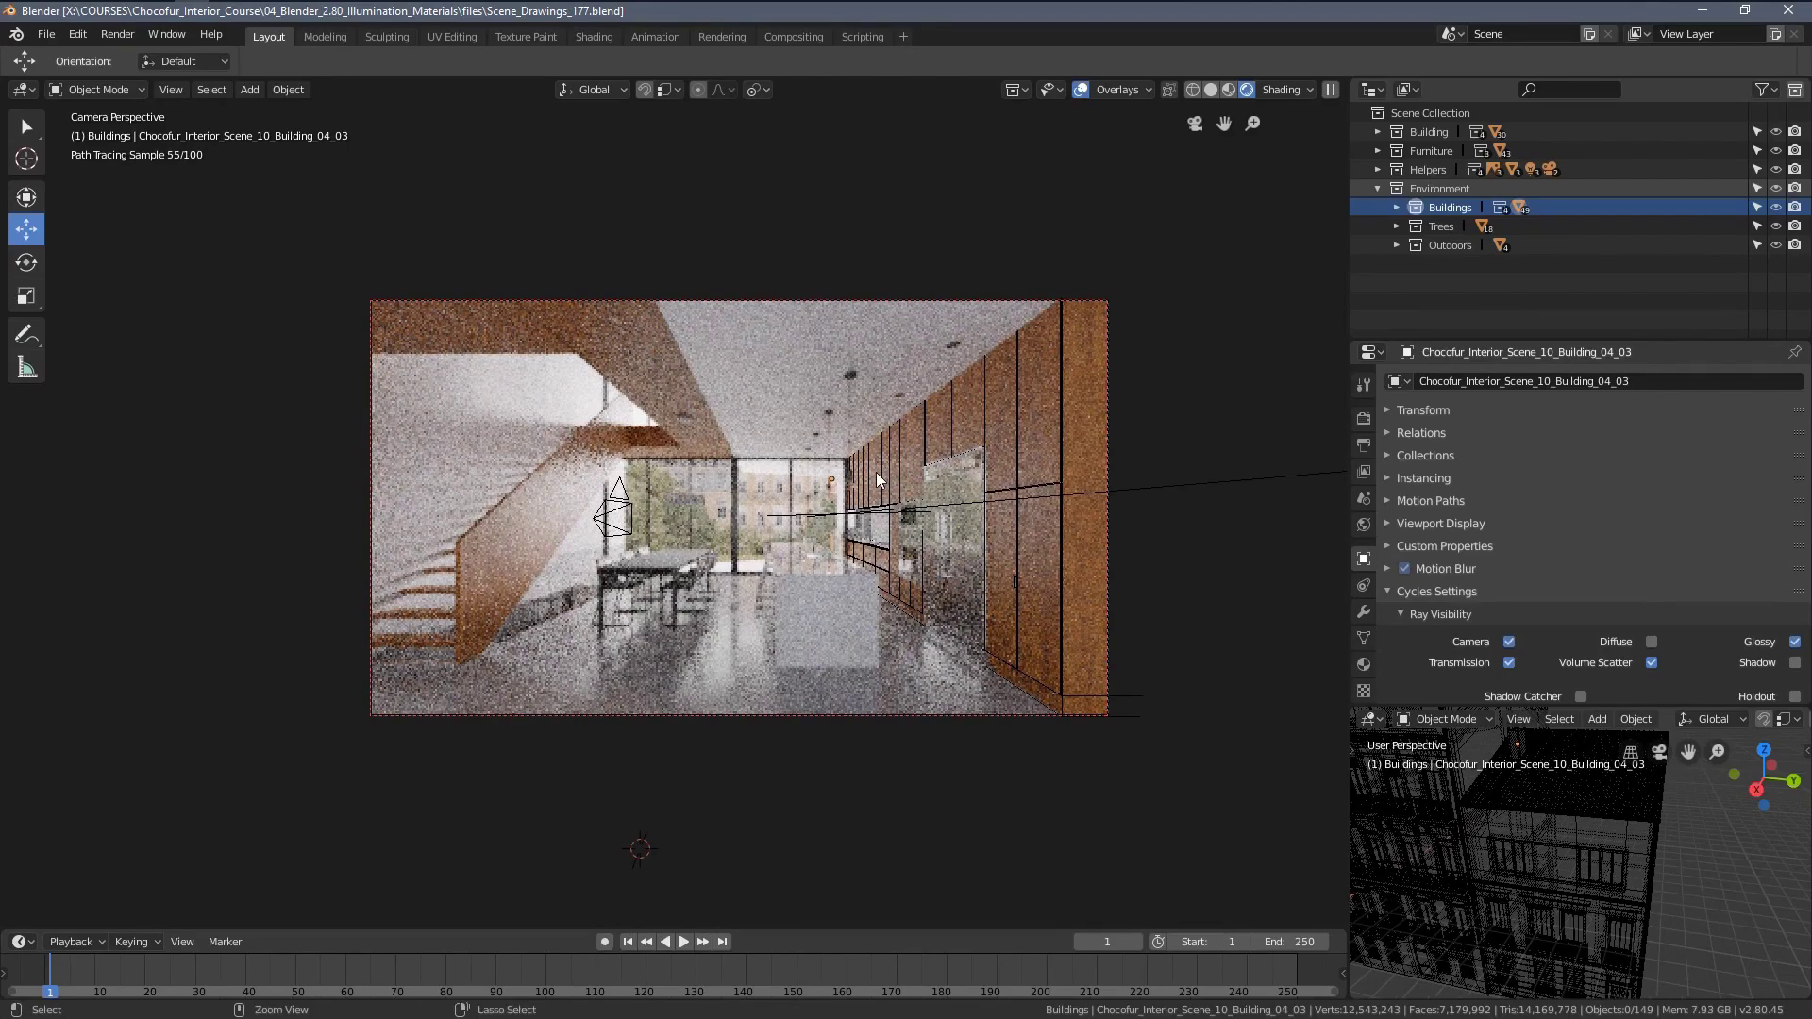
# Restrict the render region to the refrigerator and adjacent cabinets, and examine the reflections up close against the photo.
pyautogui.hotkey('ctrl', 'b')
pyautogui.moveTo(929, 421); pyautogui.dragTo(1044, 638)
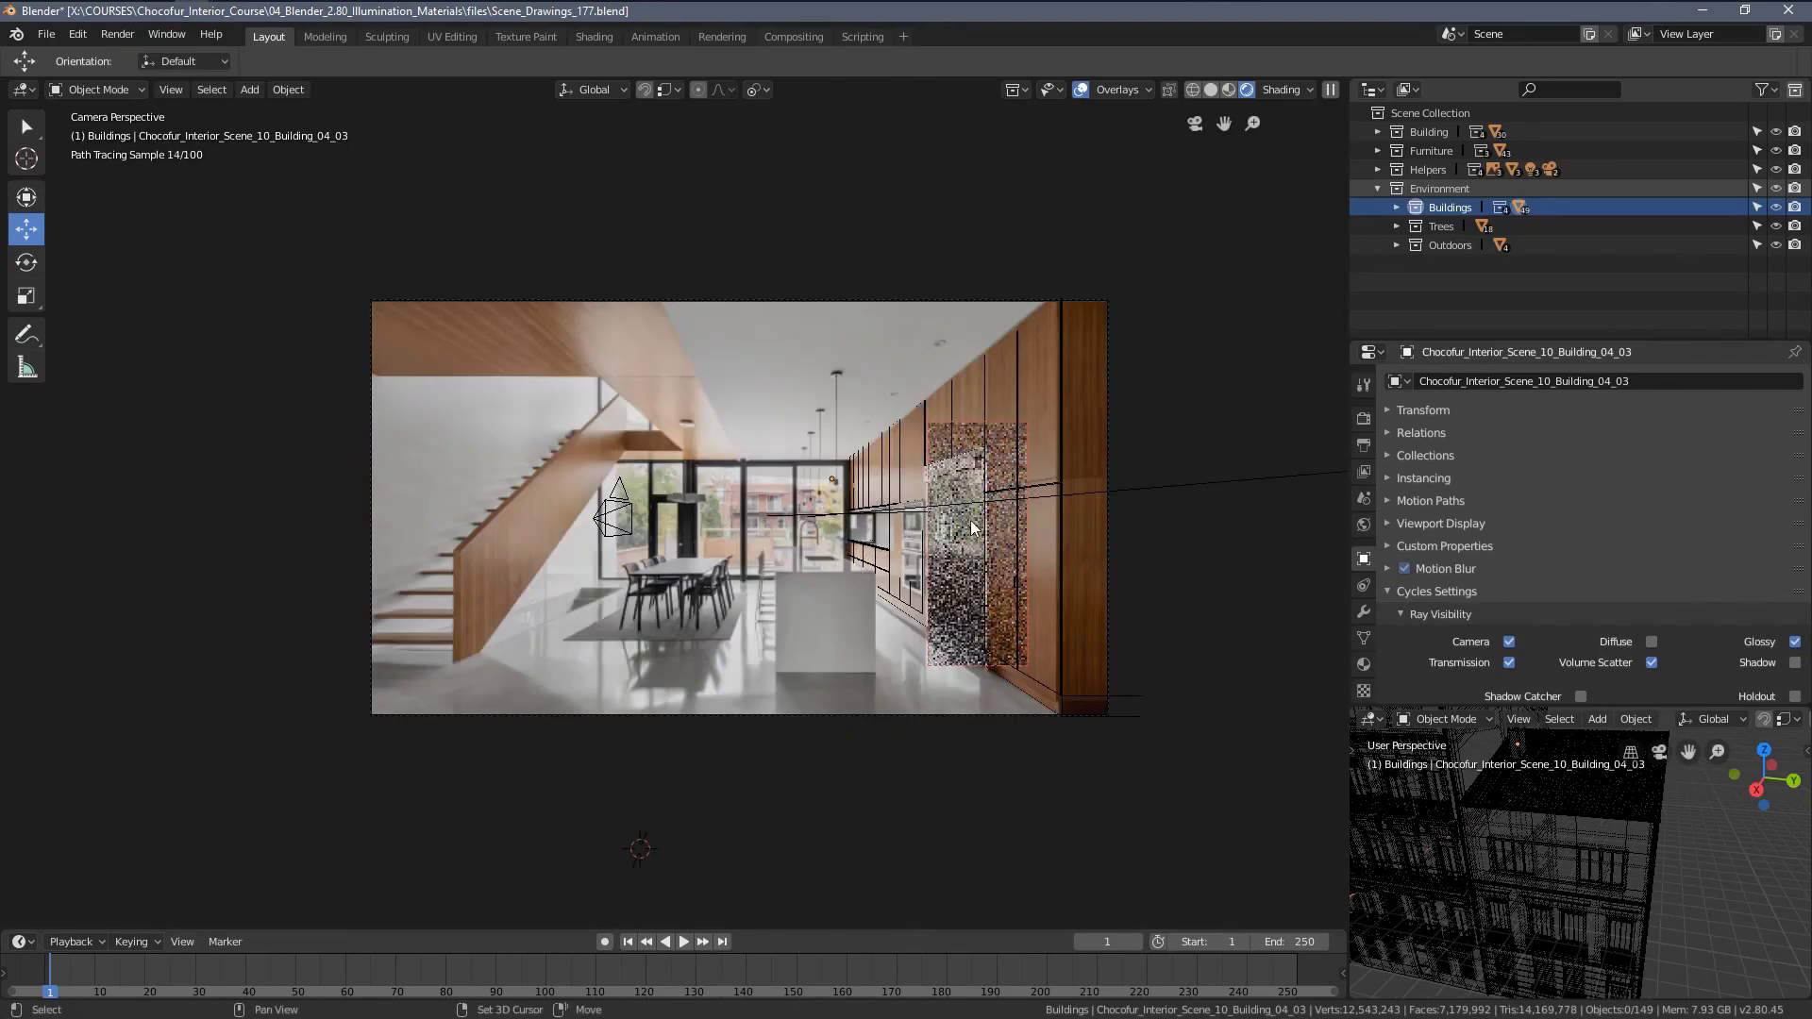
pyautogui.scroll(5, 970, 520)
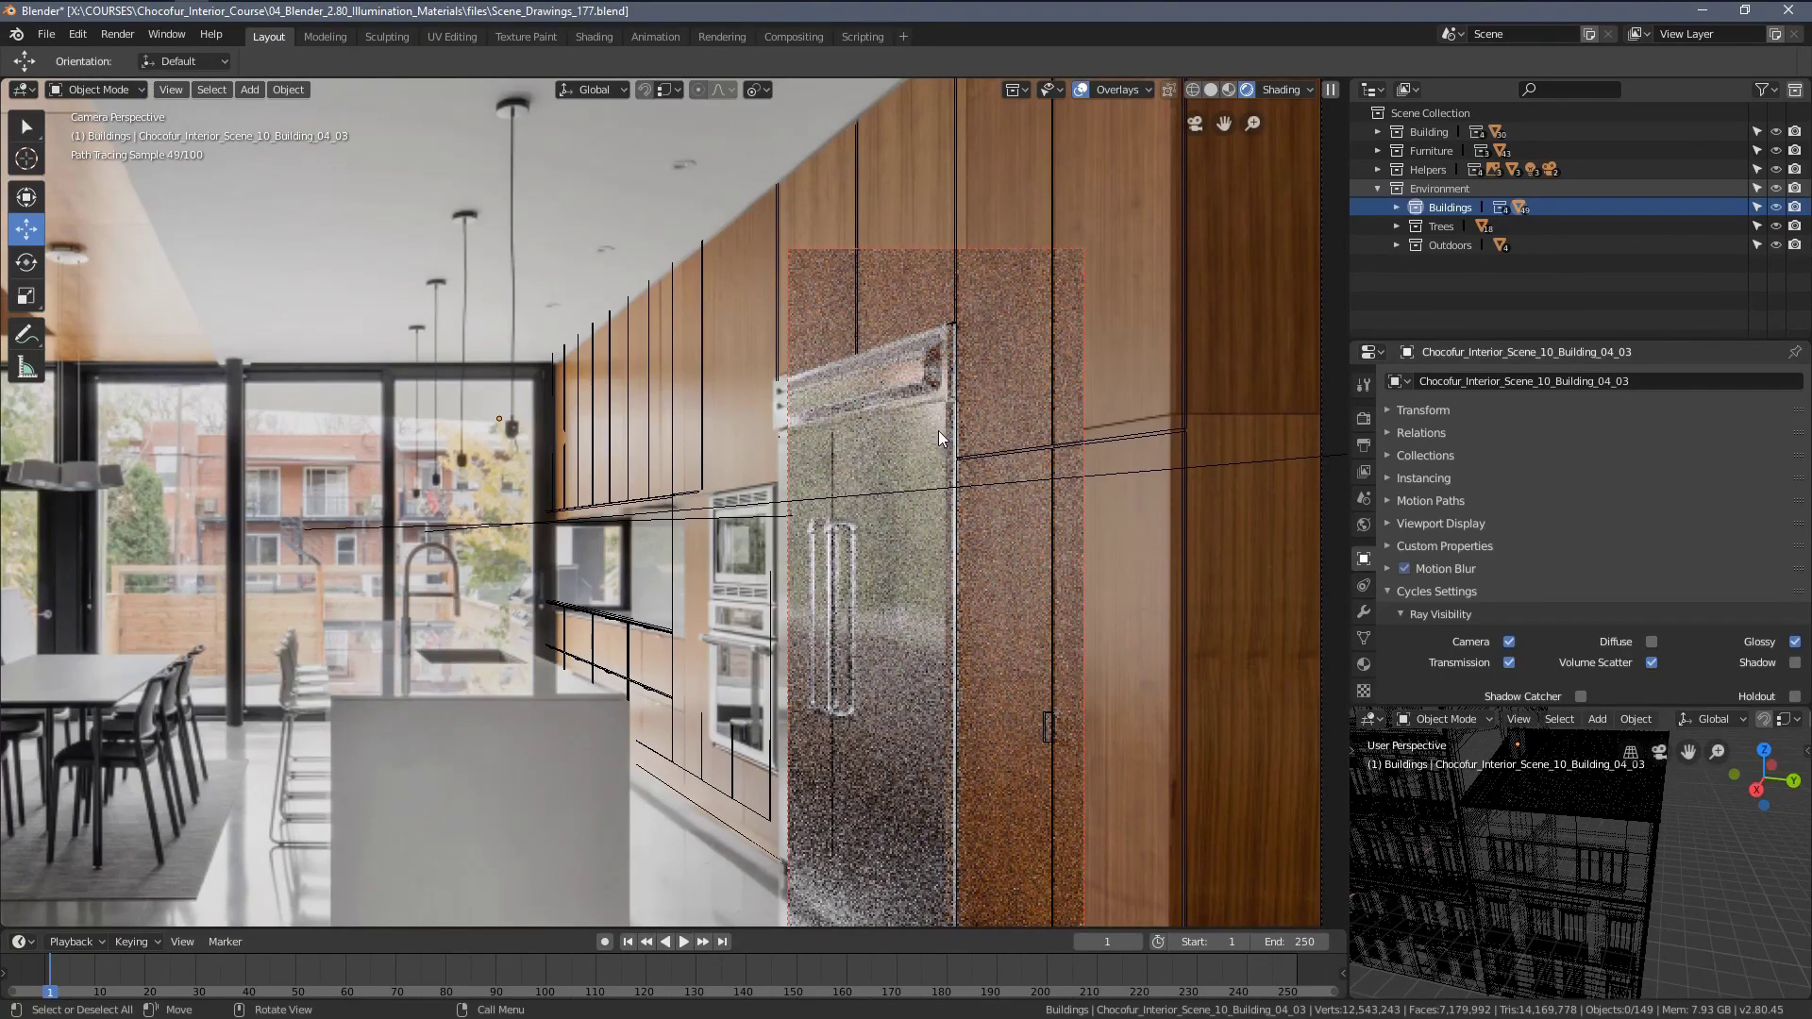
# Switch the secondary viewport to solid shading and bring the house wall with the large blue window into close view.
pyautogui.scroll(-7, 1465, 842)
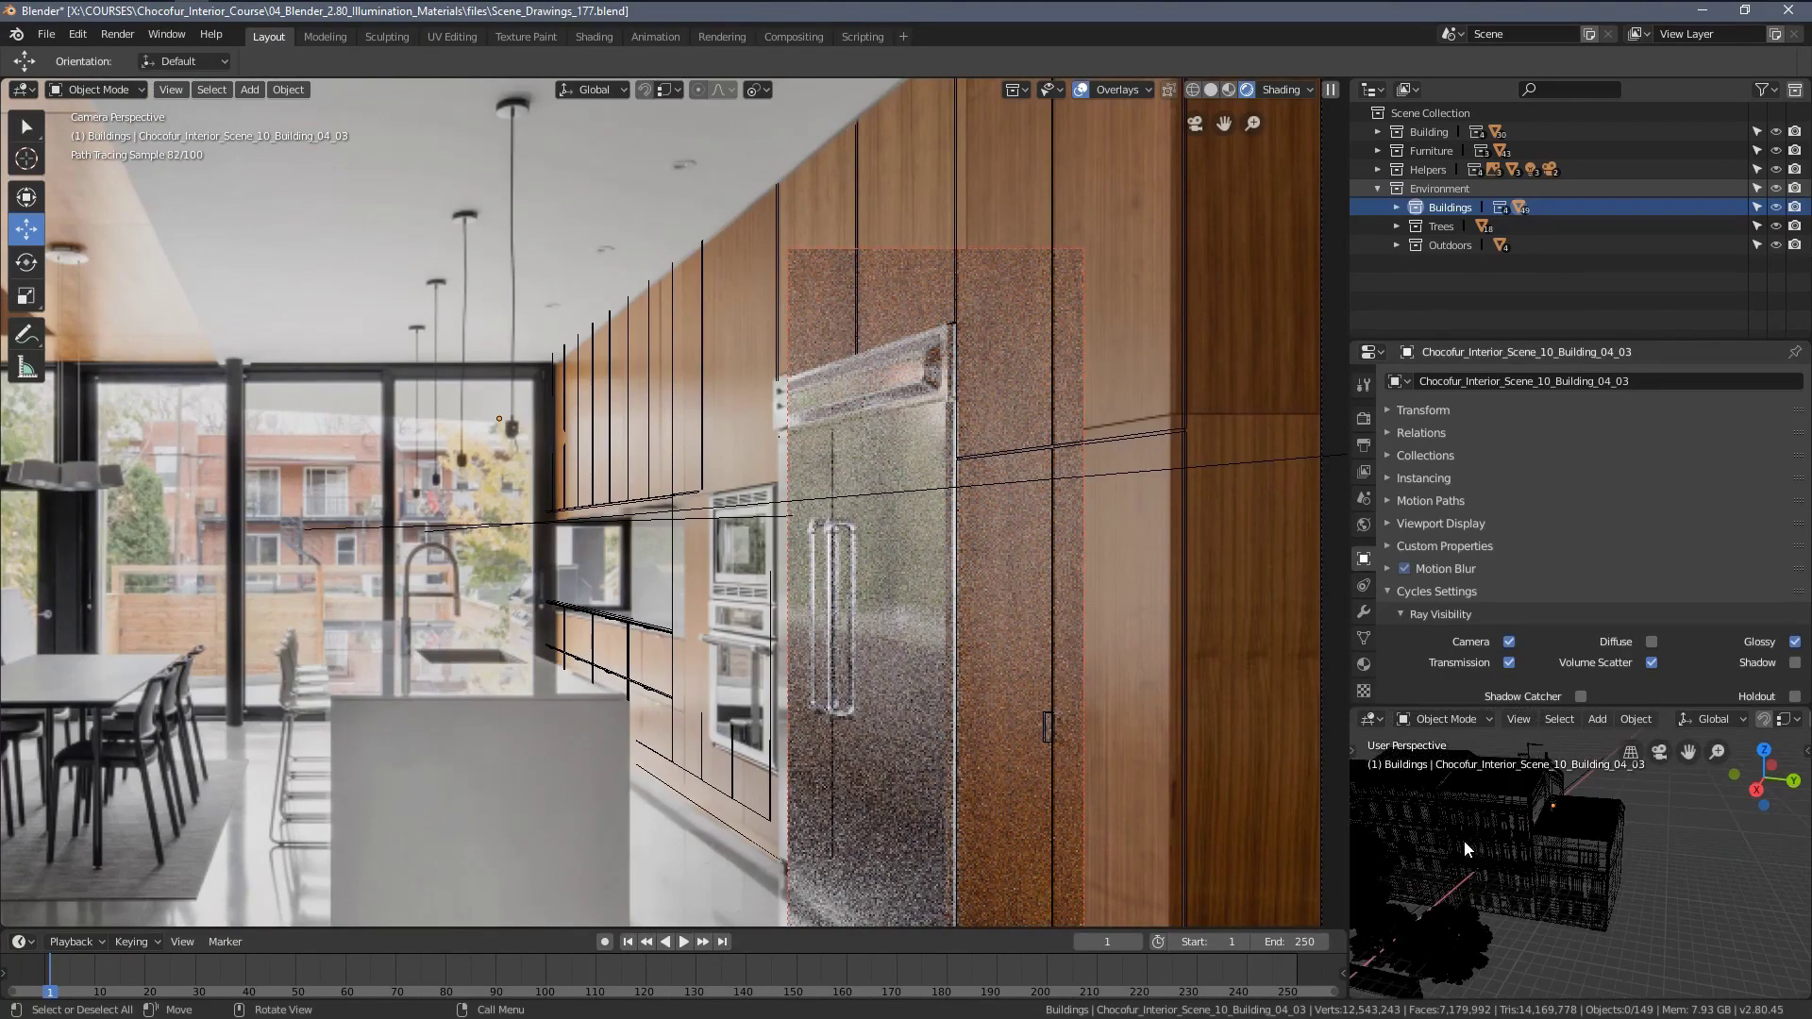
pyautogui.moveTo(1465, 842); pyautogui.dragTo(1574, 882, button='middle')
pyautogui.scroll(3, 1573, 880)
pyautogui.press('z')
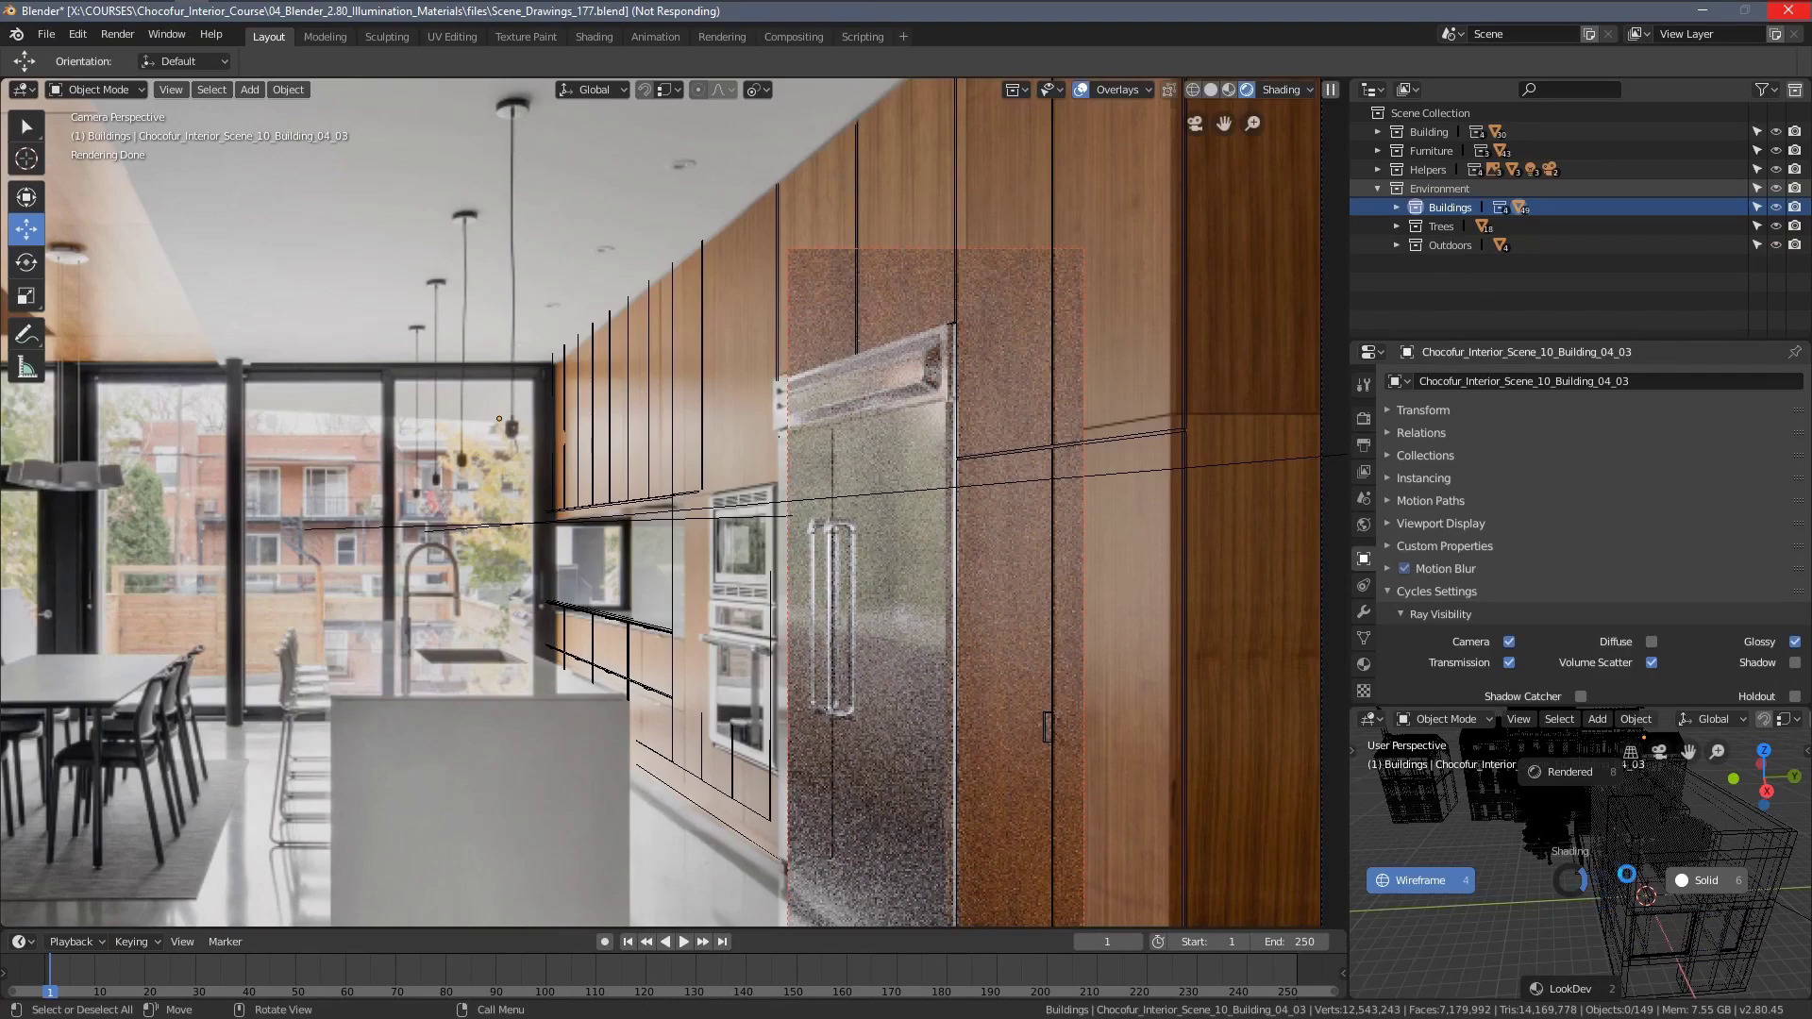
pyautogui.click(1640, 852)
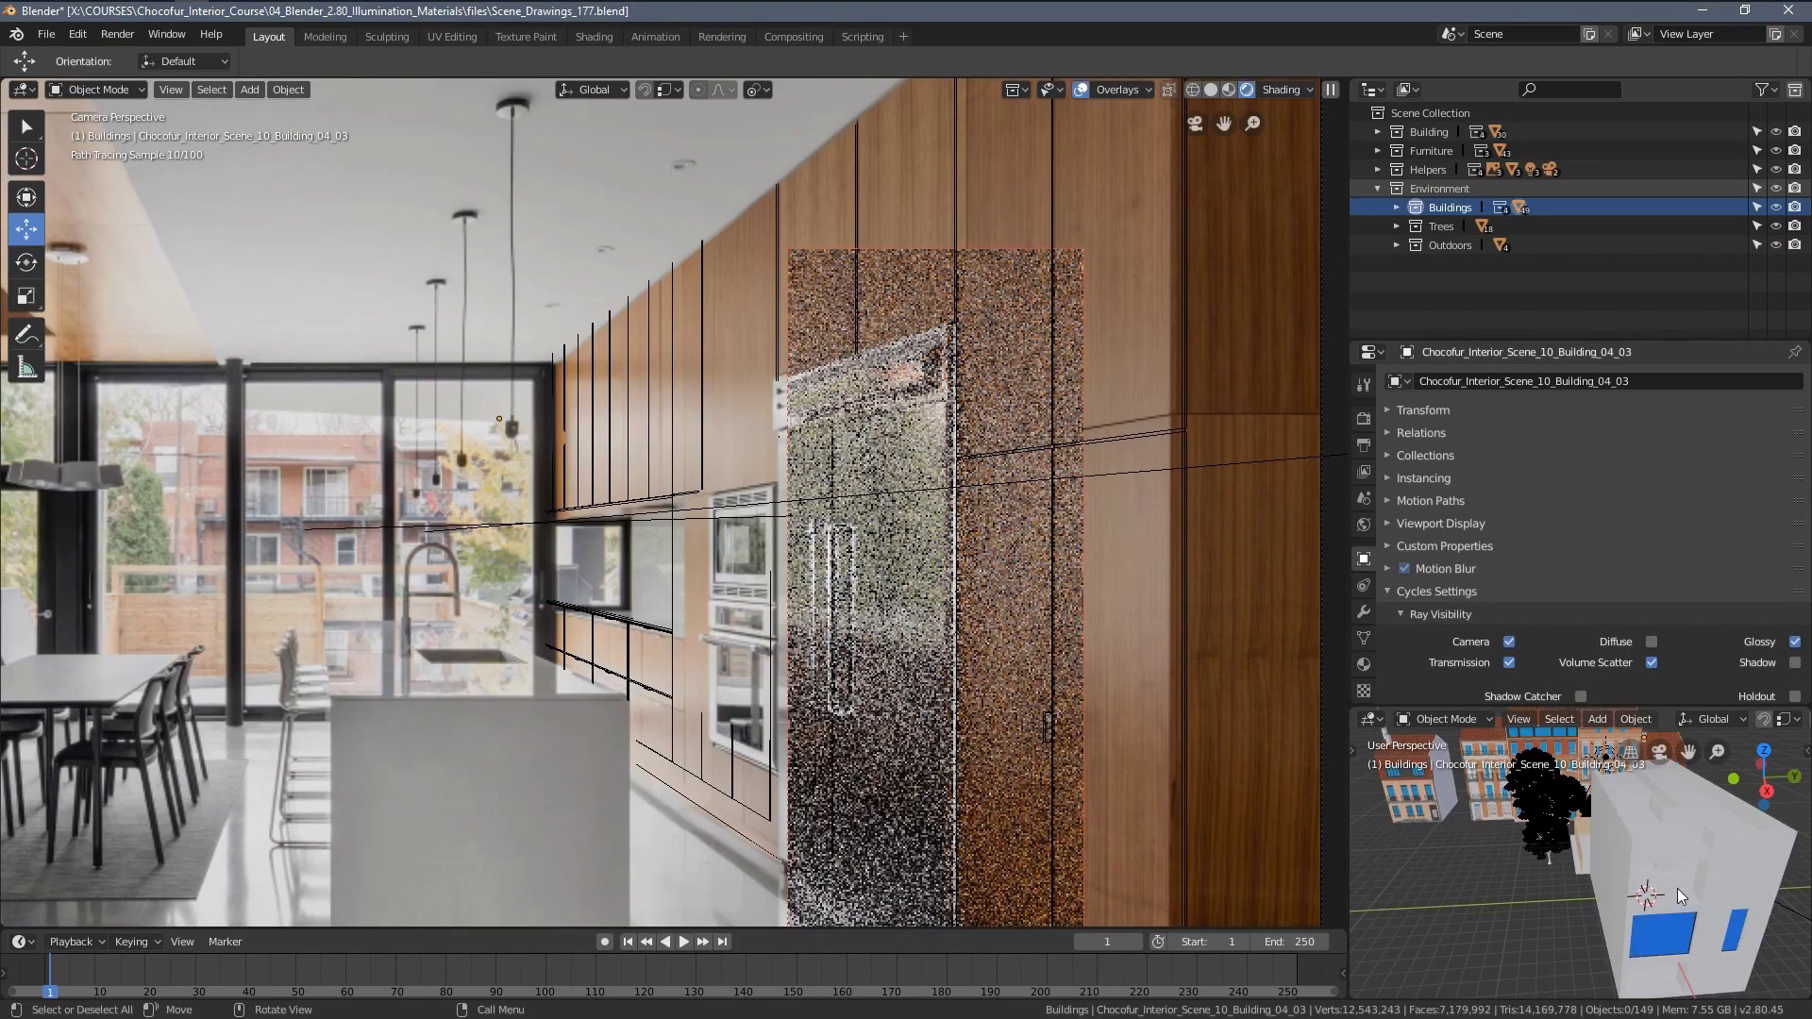
pyautogui.keyDown('shift'); pyautogui.moveTo(1593, 894); pyautogui.dragTo(1558, 859, button='middle'); pyautogui.keyUp('shift')
pyautogui.scroll(5, 1550, 859)
pyautogui.scroll(-2, 1550, 859)
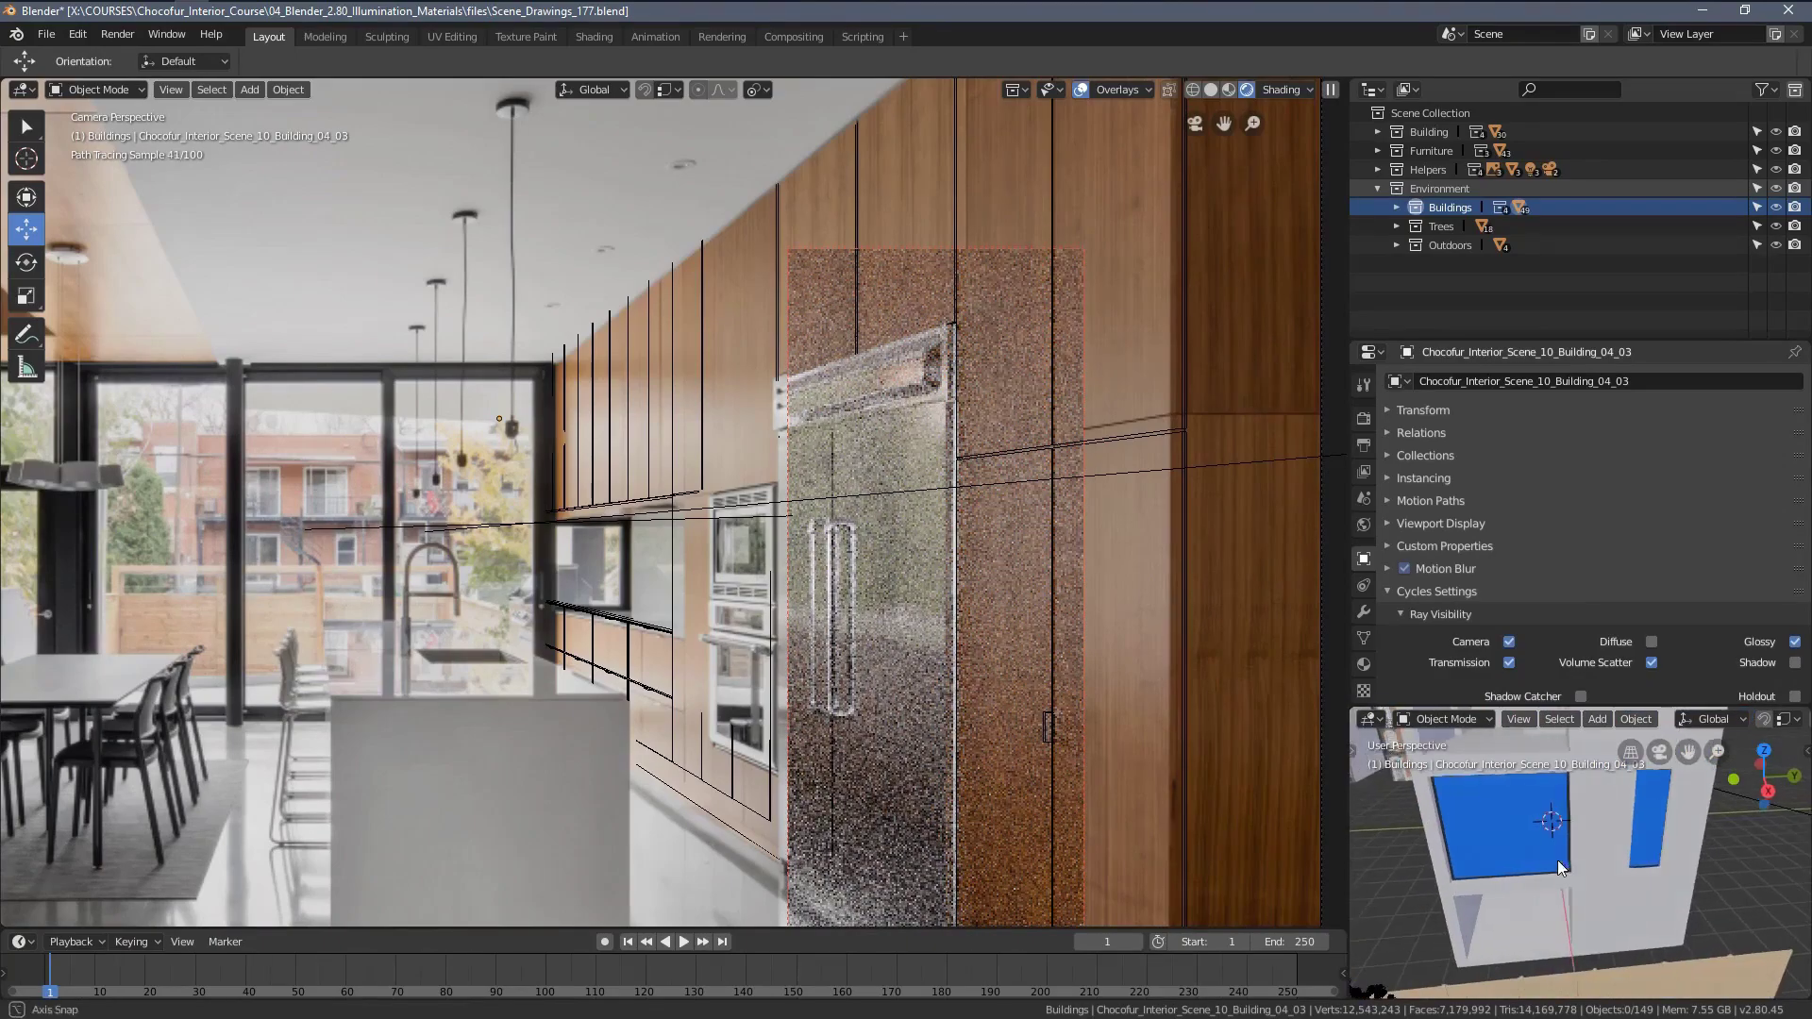
# Select the large window Chocofur_Window_06.006 and remove the material slot of its pane.
pyautogui.click(1521, 837)
pyautogui.press('KP_Decimal')
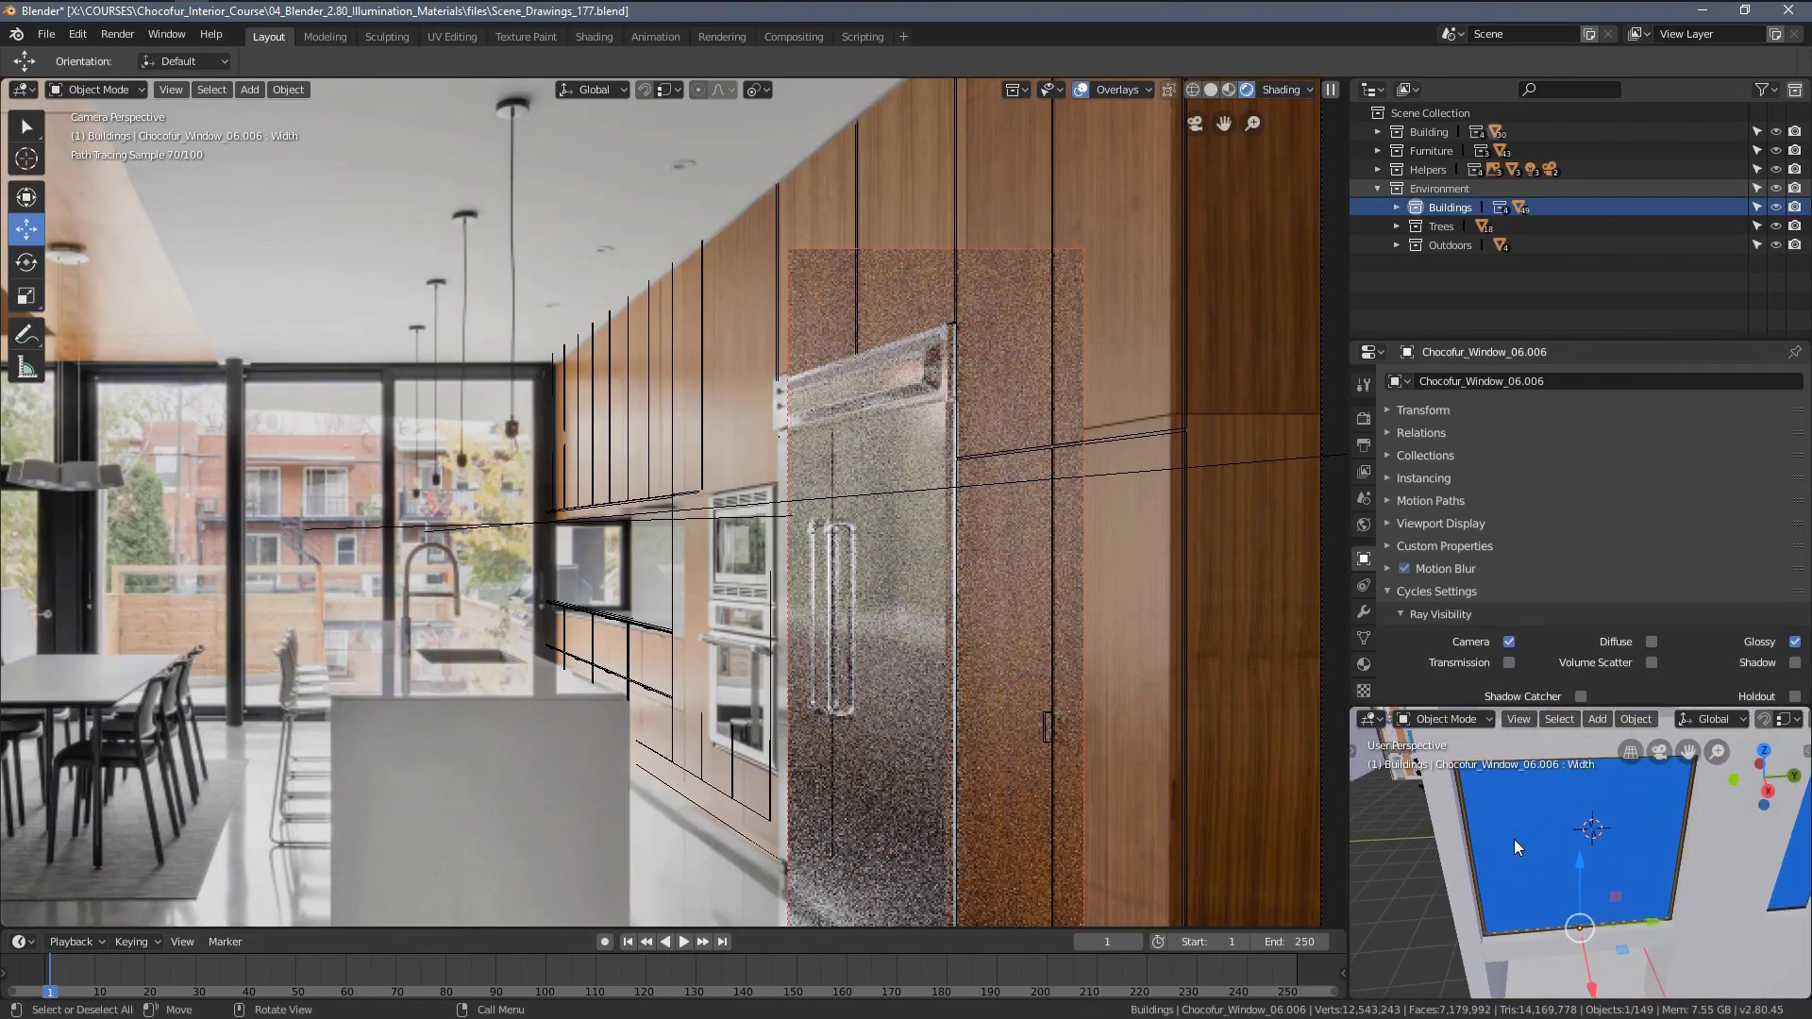
pyautogui.moveTo(1526, 820); pyautogui.dragTo(1487, 852, button='middle')
pyautogui.keyDown('shift'); pyautogui.moveTo(1642, 854); pyautogui.dragTo(1605, 731, button='middle'); pyautogui.keyUp('shift')
pyautogui.scroll(-2, 1531, 853)
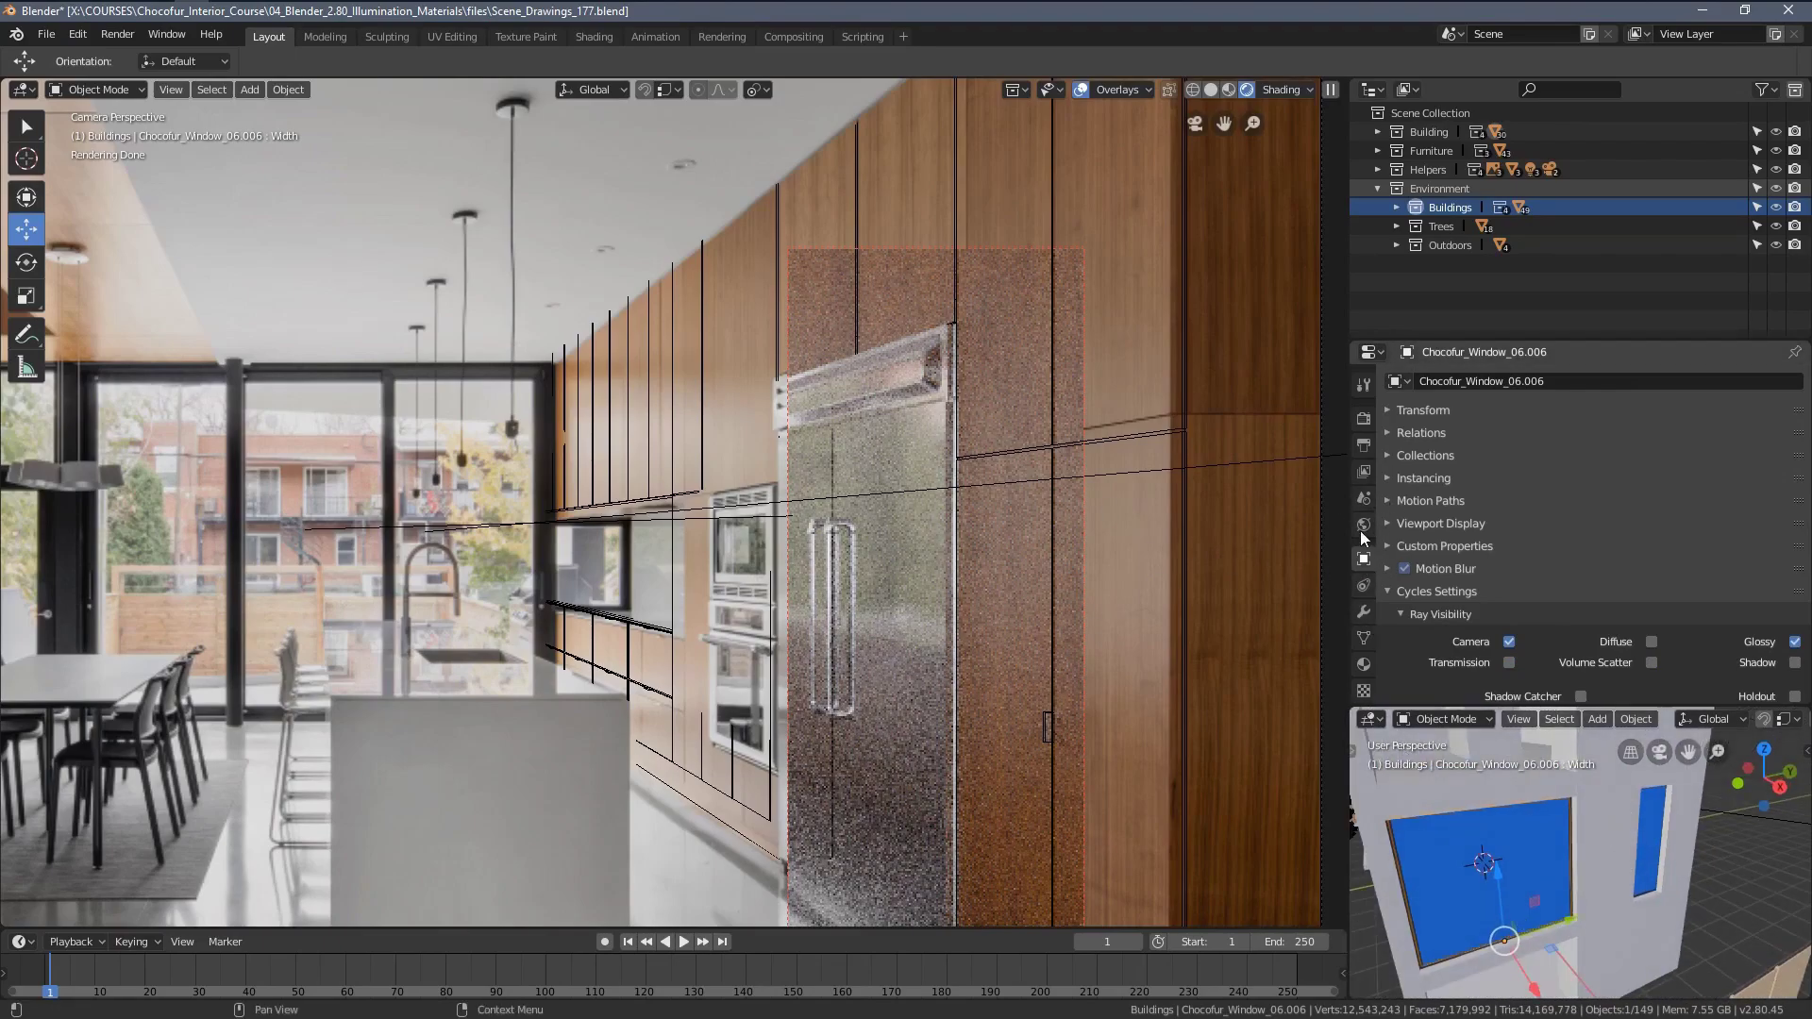
pyautogui.scroll(-2, 1371, 623)
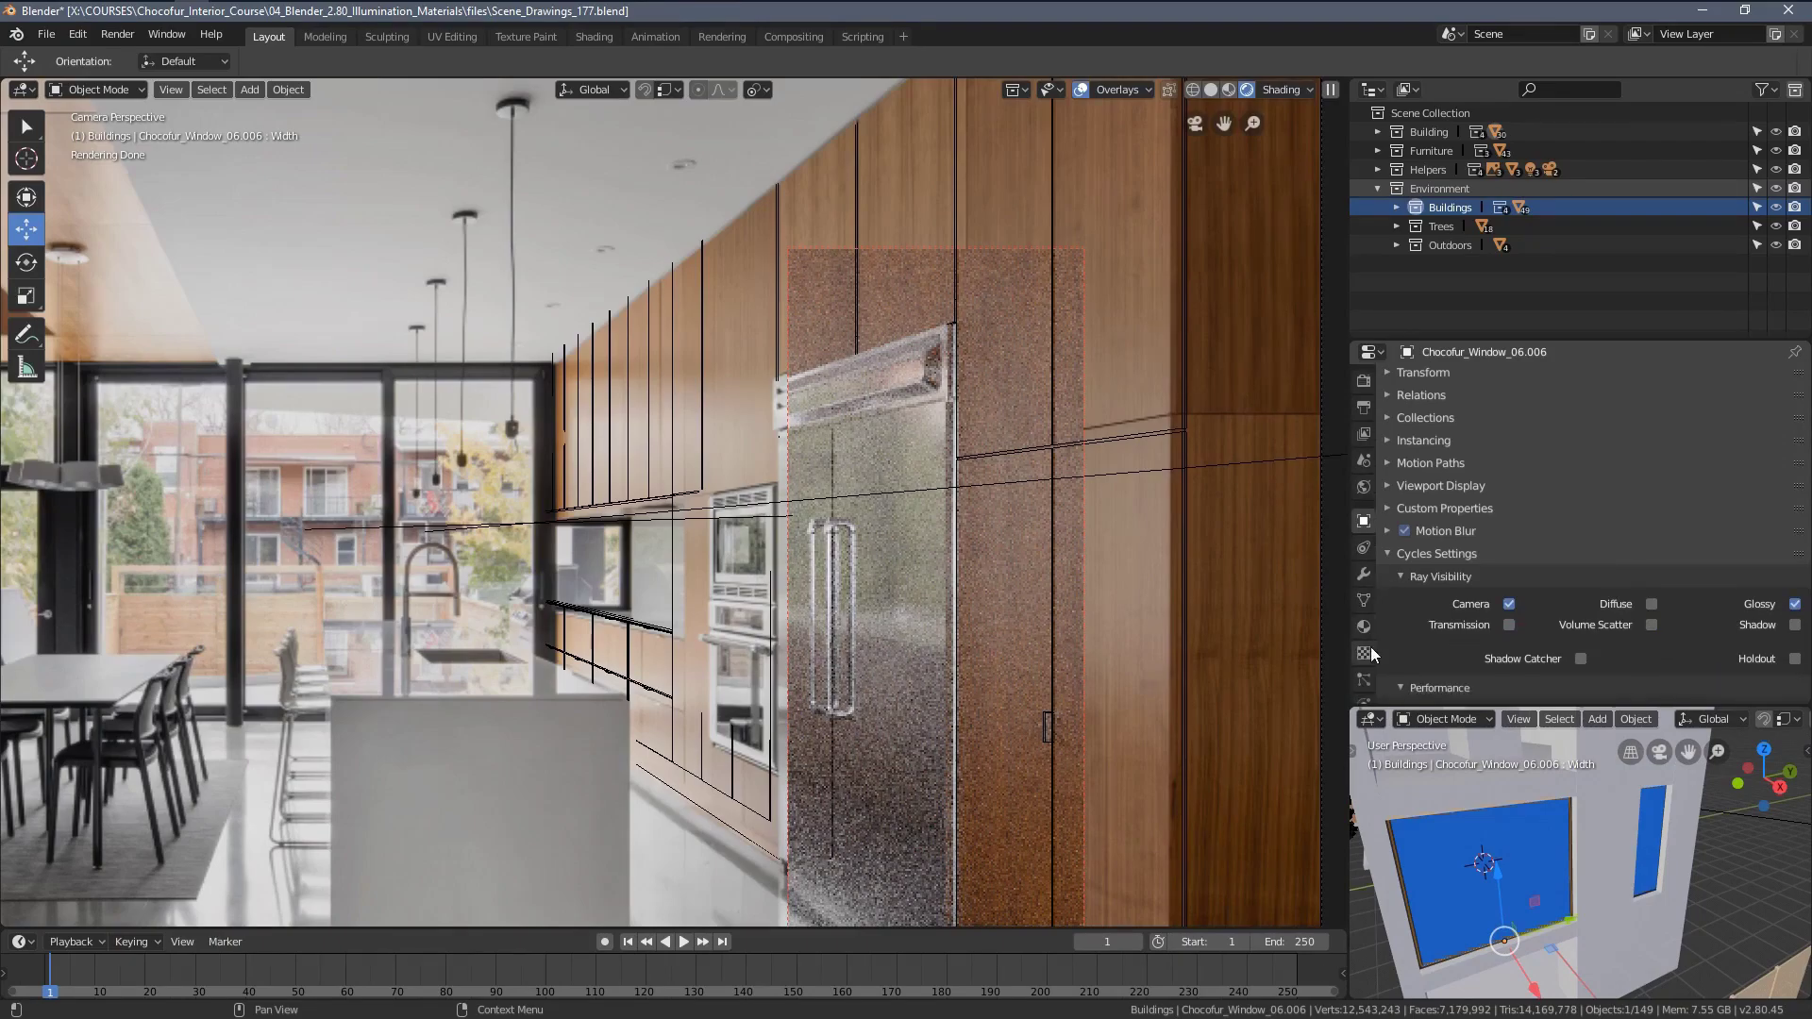
pyautogui.click(1364, 627)
pyautogui.click(1795, 400)
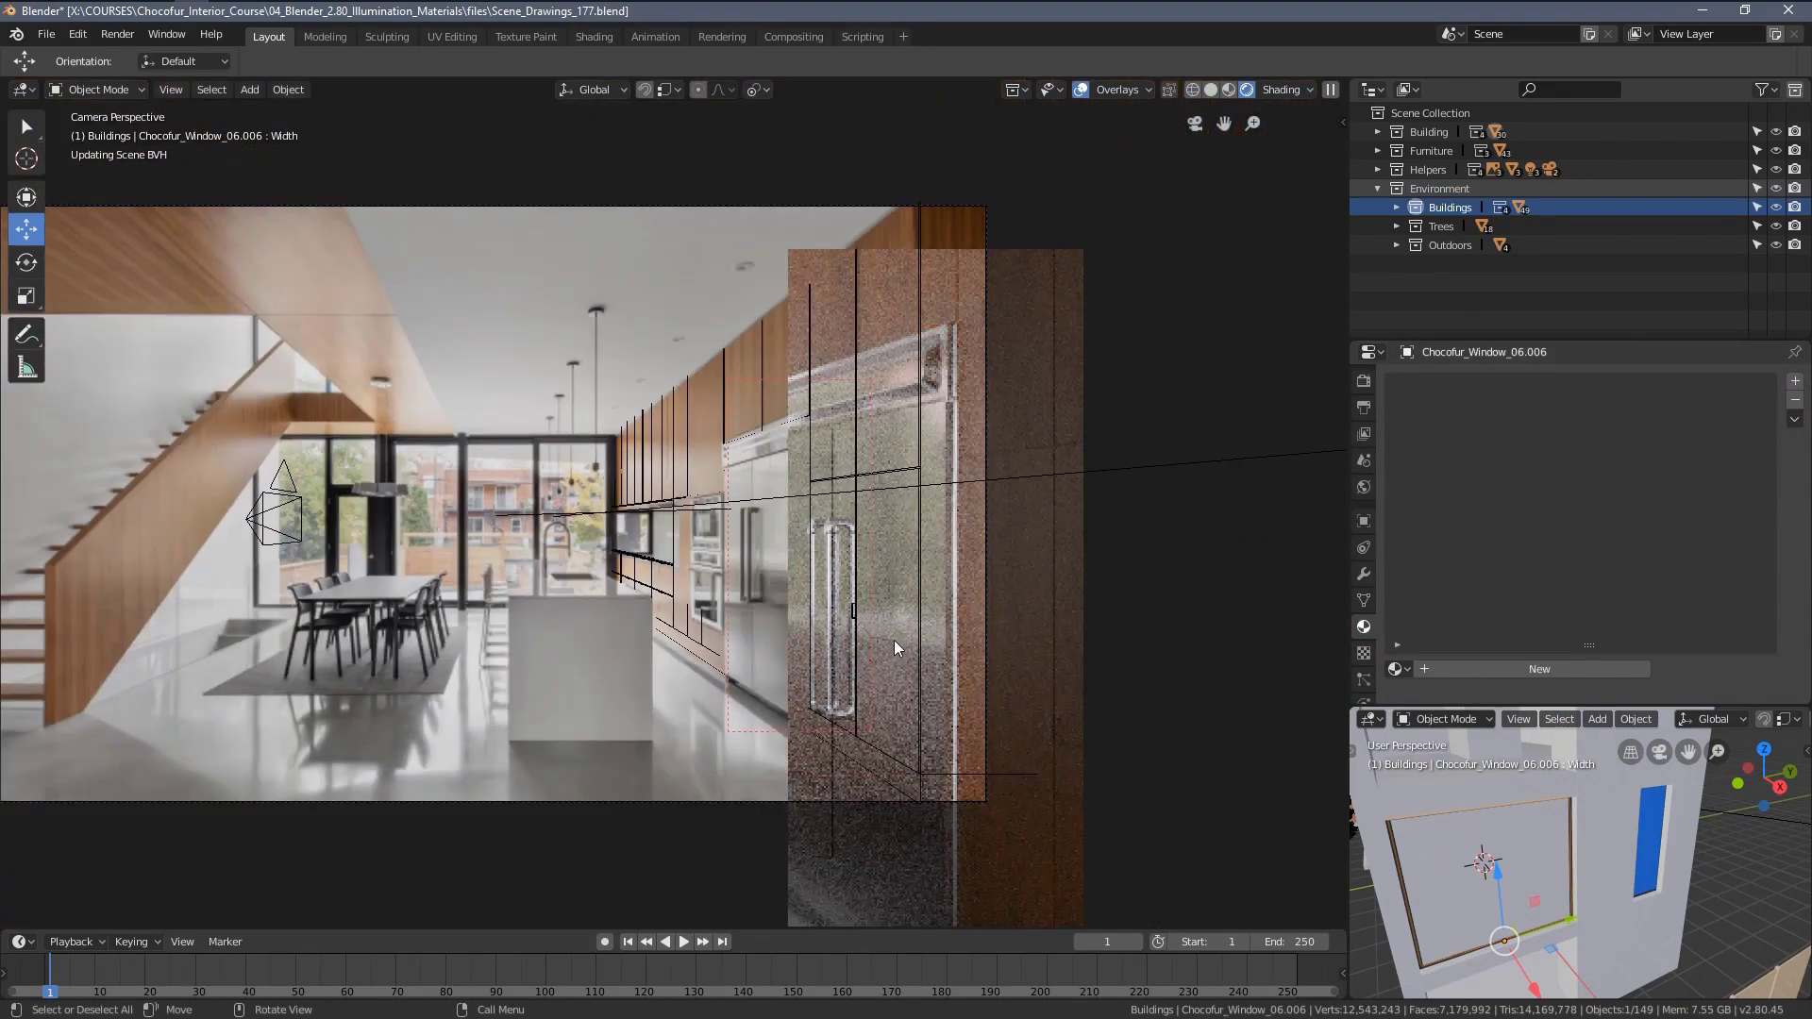
# Set the render region over the dining area, island and cabinet wall to check the light without the window pane.
pyautogui.scroll(1, 861, 643)
pyautogui.scroll(-1, 807, 636)
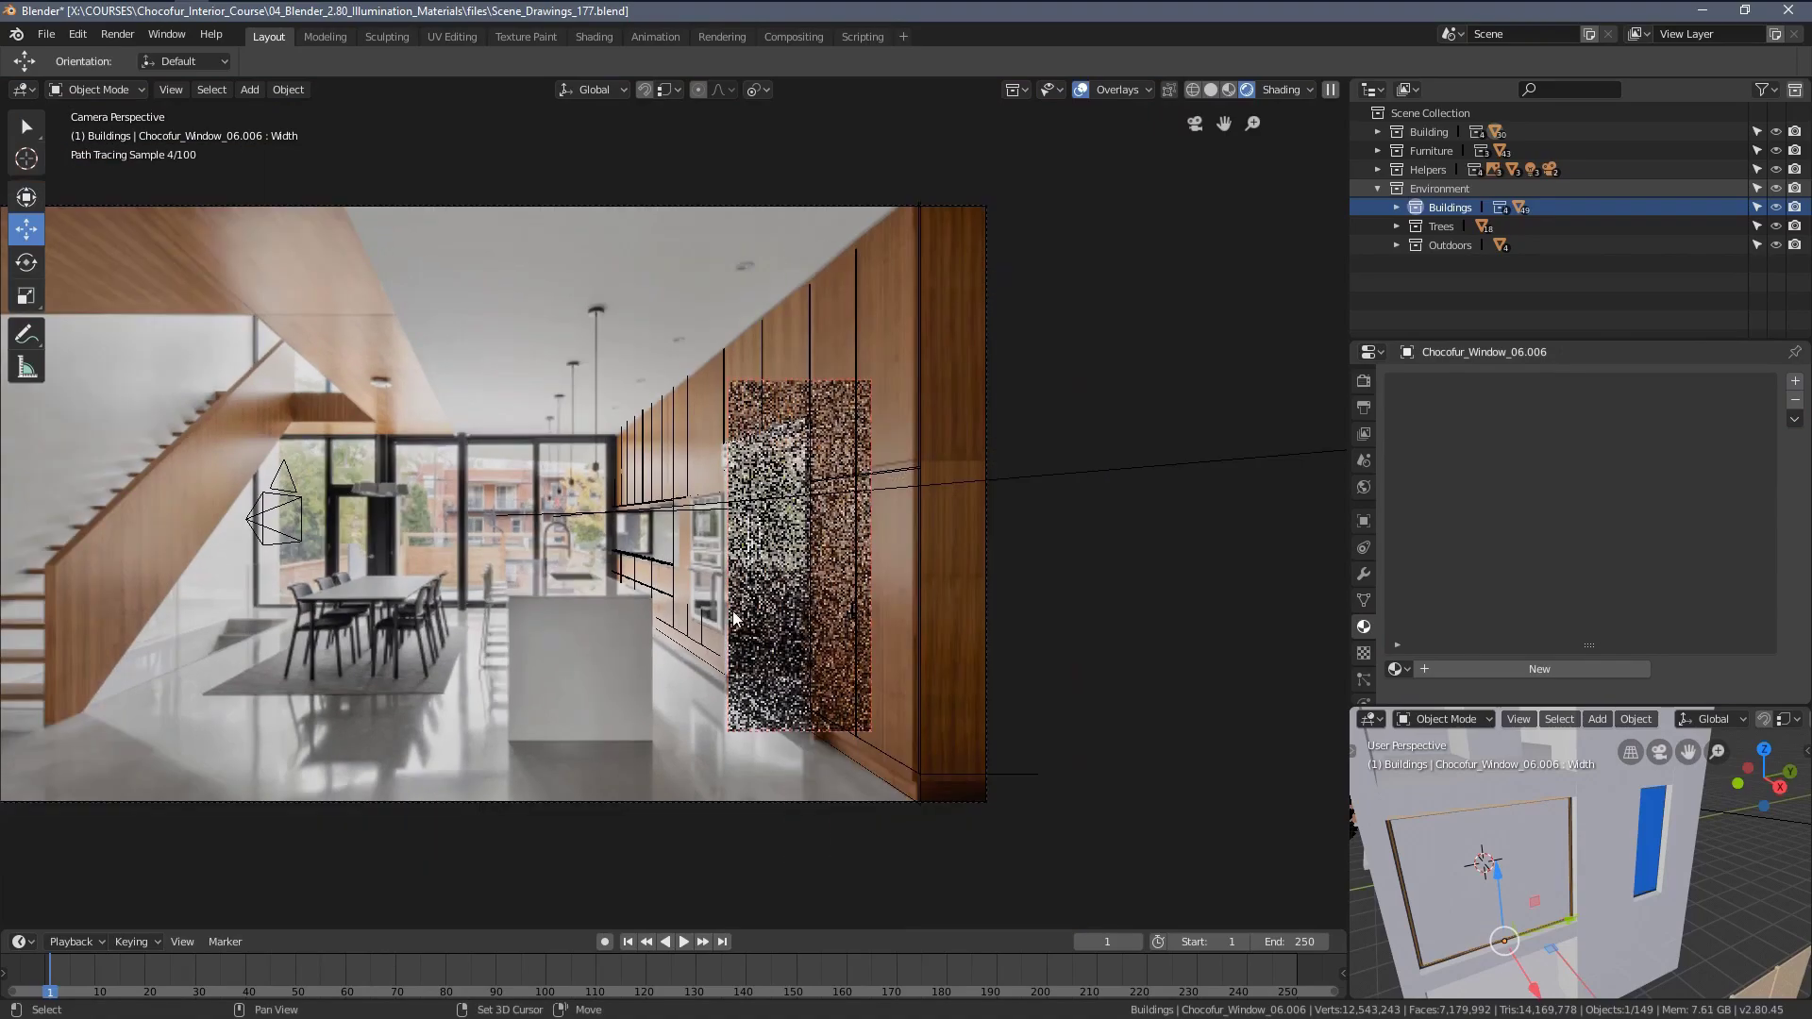
pyautogui.keyDown('shift'); pyautogui.moveTo(729, 612); pyautogui.dragTo(809, 614, button='middle'); pyautogui.keyUp('shift')
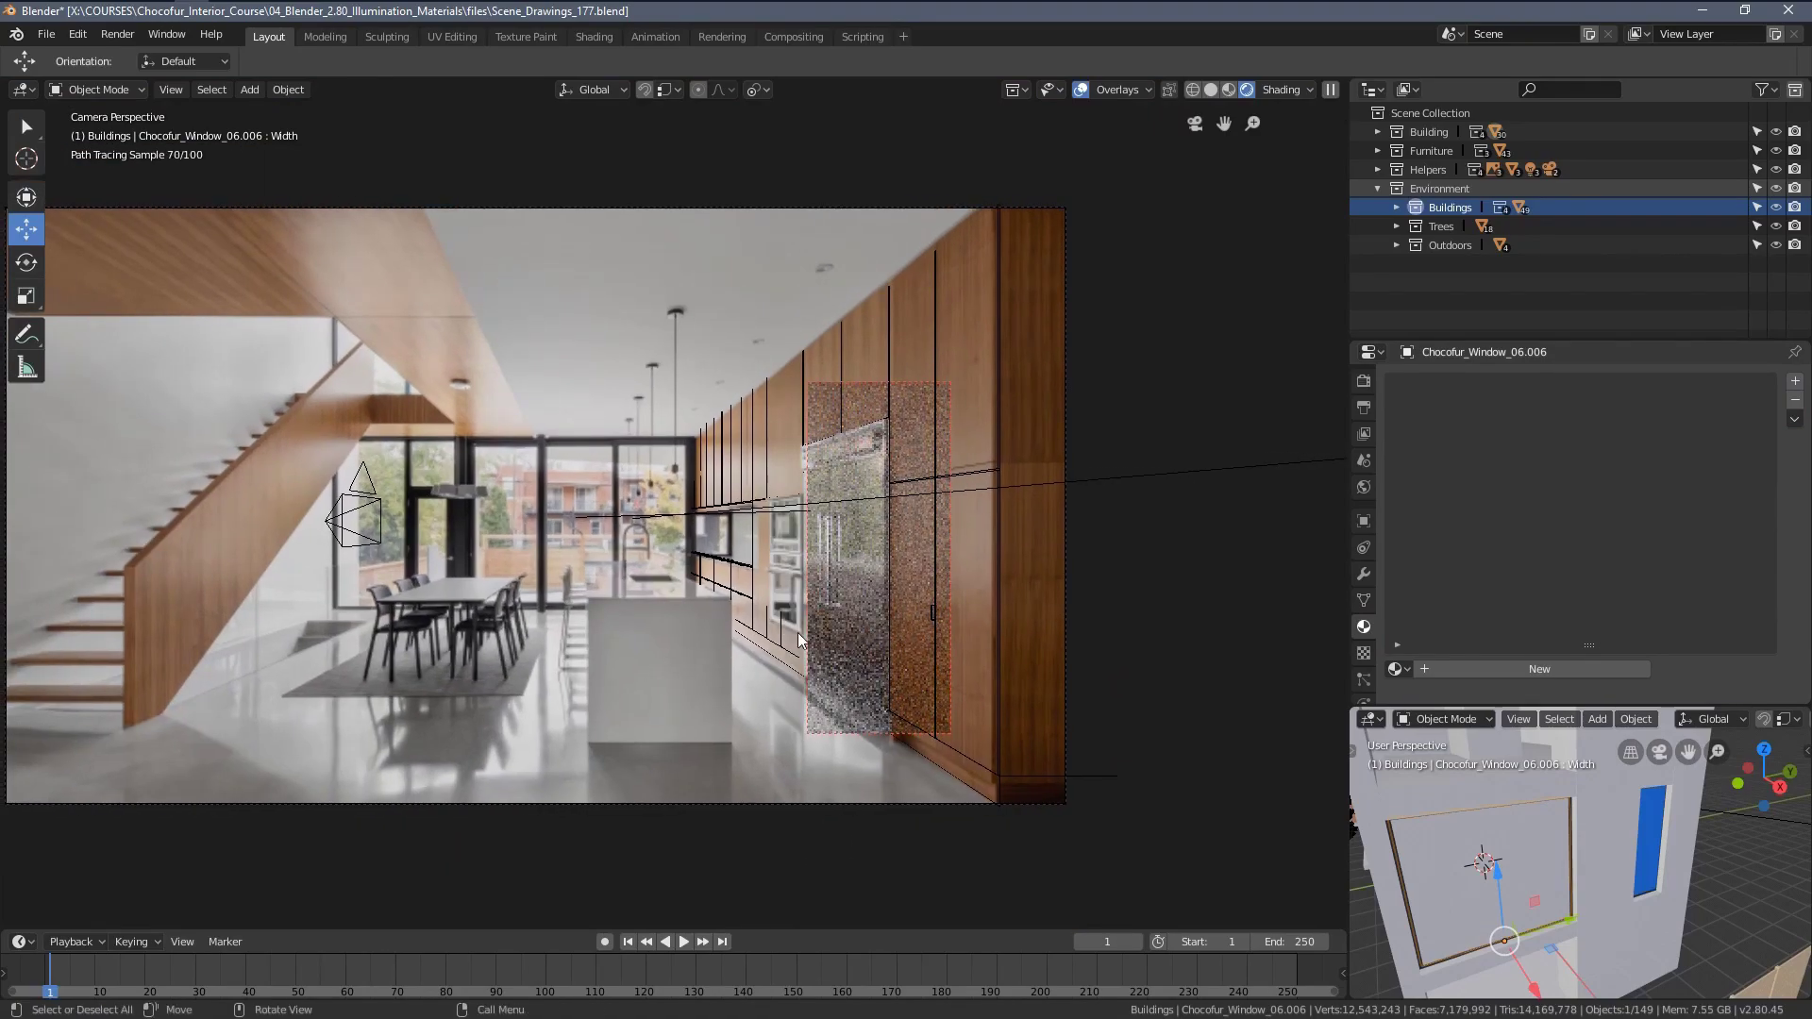
pyautogui.hotkey('ctrl', 'b')
pyautogui.moveTo(195, 366); pyautogui.dragTo(1064, 804)
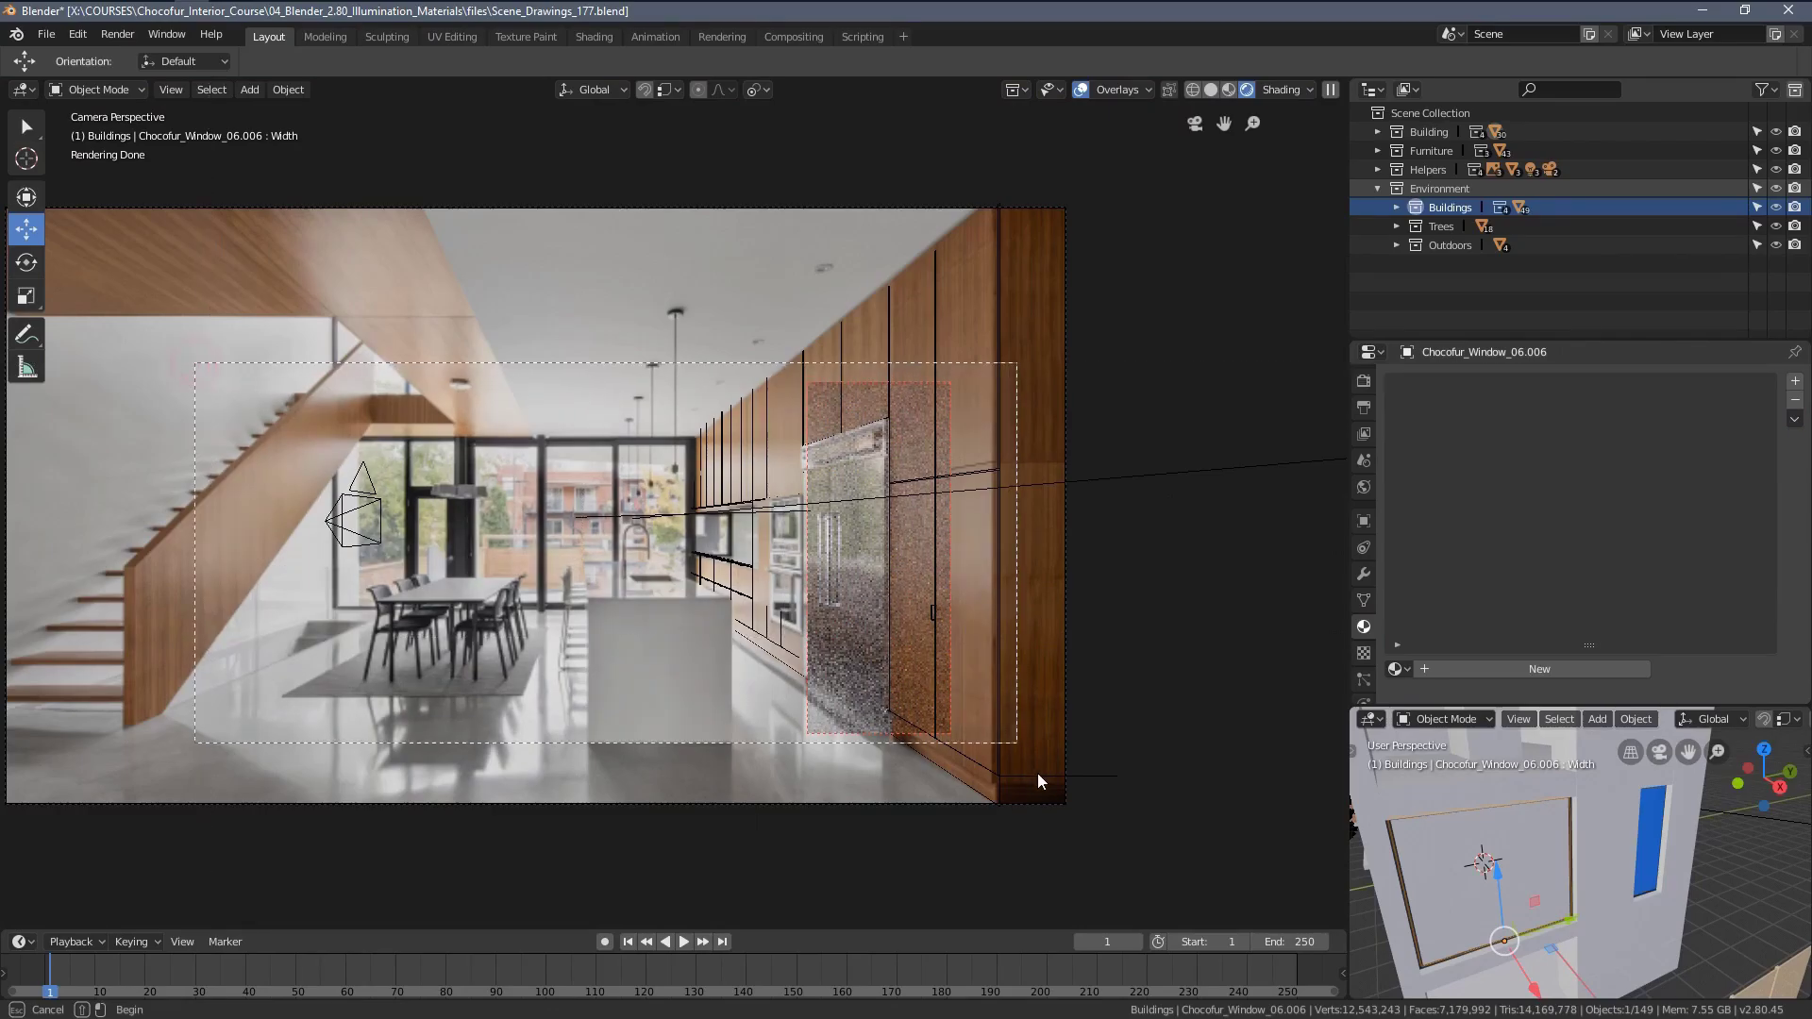
pyautogui.keyDown('shift'); pyautogui.moveTo(709, 606); pyautogui.dragTo(943, 614, button='middle'); pyautogui.keyUp('shift')
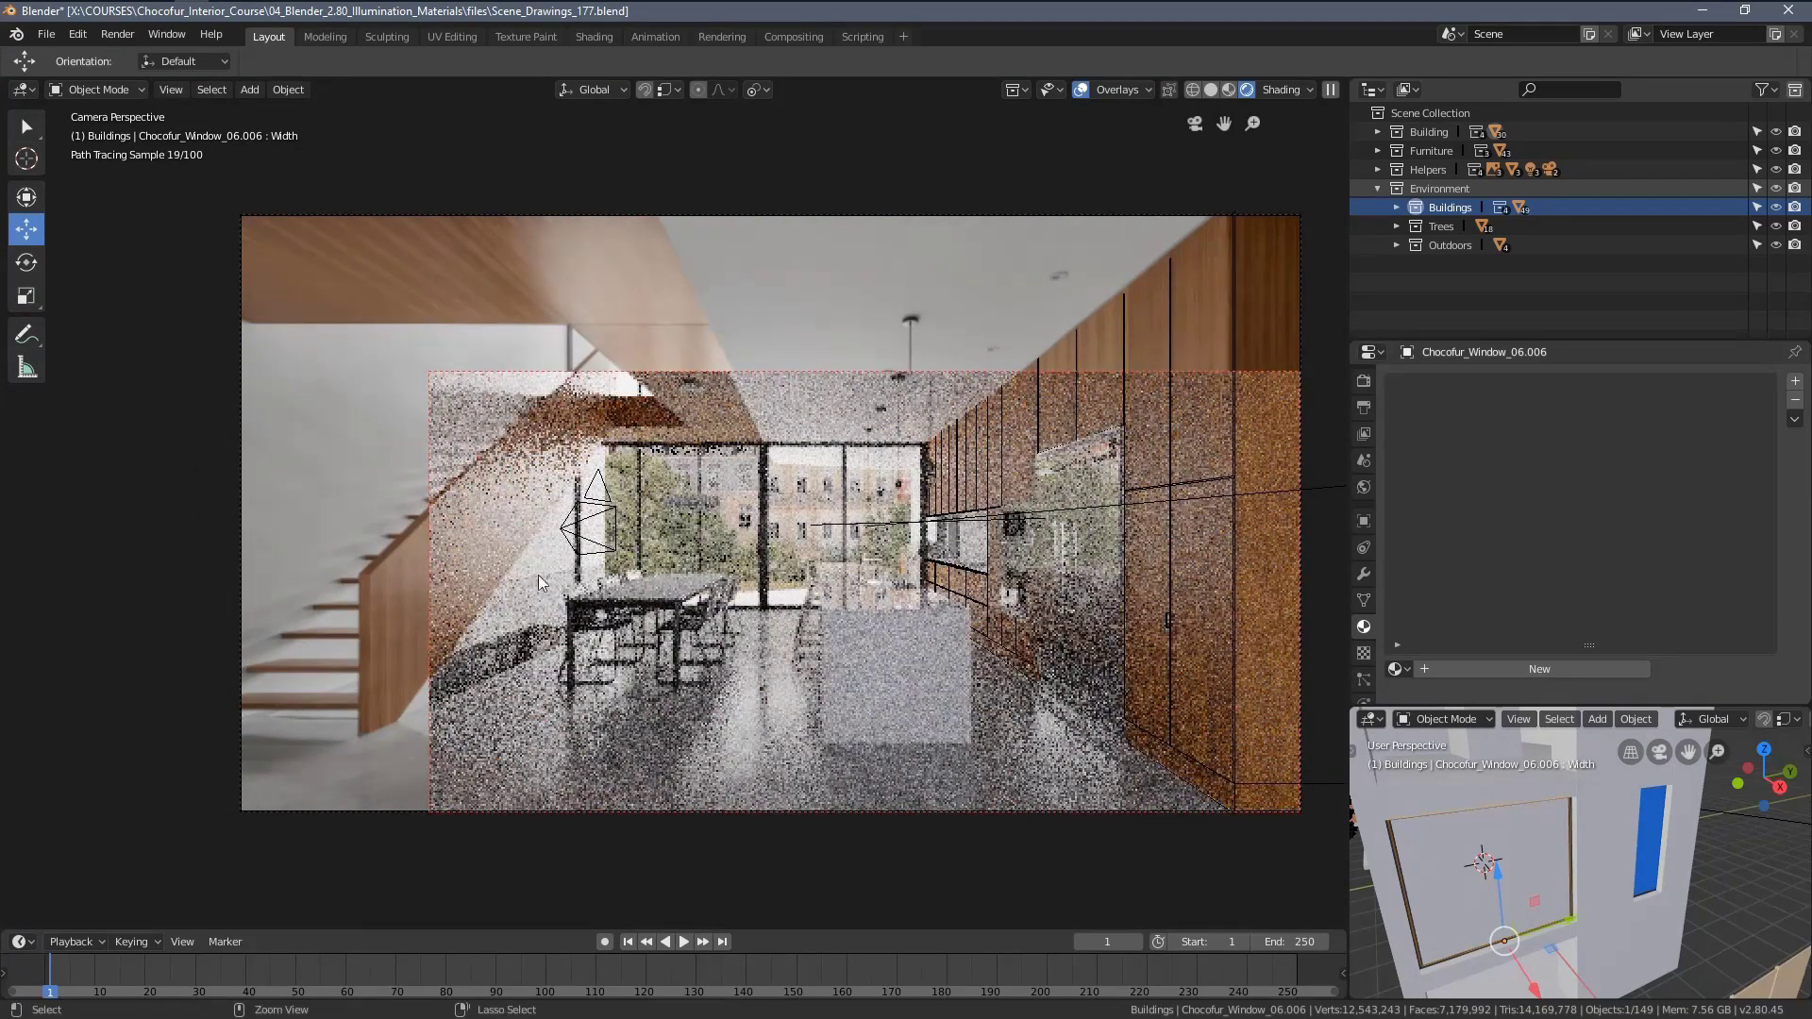
# Narrow the render region to the rear windows and island top, and compare the exterior buildings with the reference photo.
pyautogui.hotkey('ctrl', 'b')
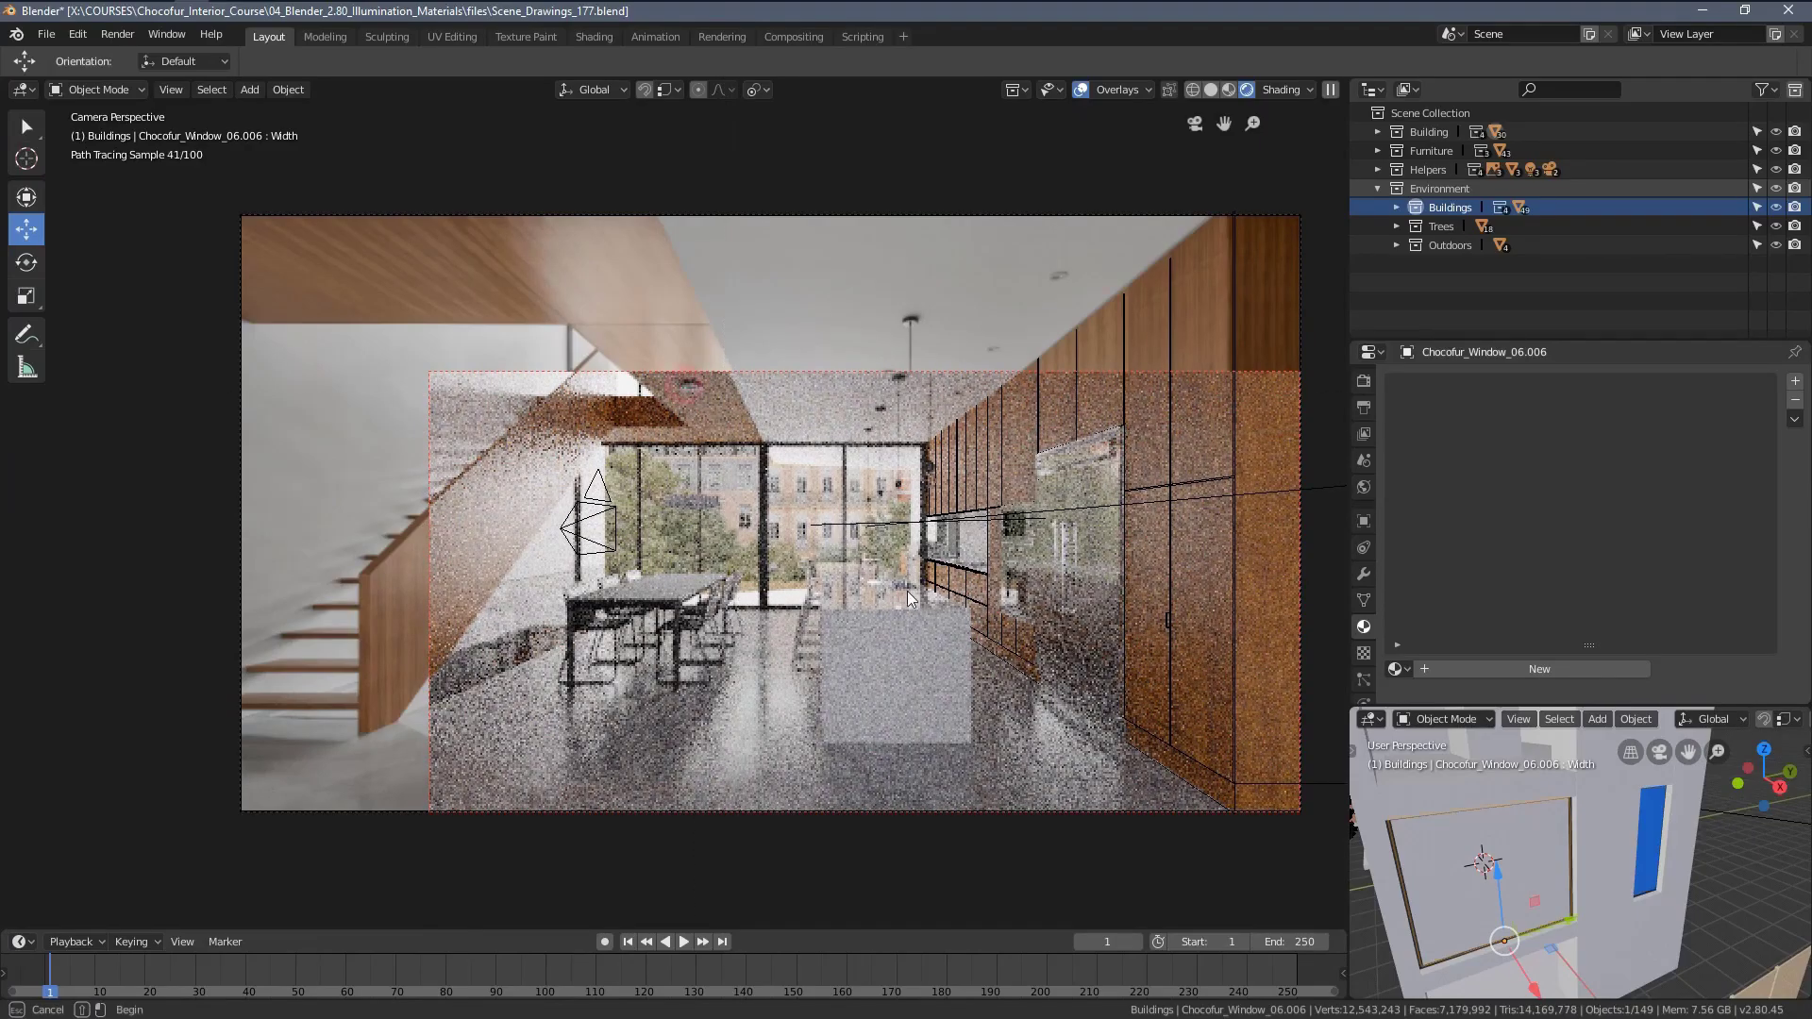
pyautogui.moveTo(971, 634); pyautogui.dragTo(965, 630)
pyautogui.scroll(2, 880, 557)
pyautogui.keyDown('shift'); pyautogui.moveTo(926, 531); pyautogui.dragTo(793, 464, button='middle'); pyautogui.keyUp('shift')
pyautogui.scroll(2, 875, 538)
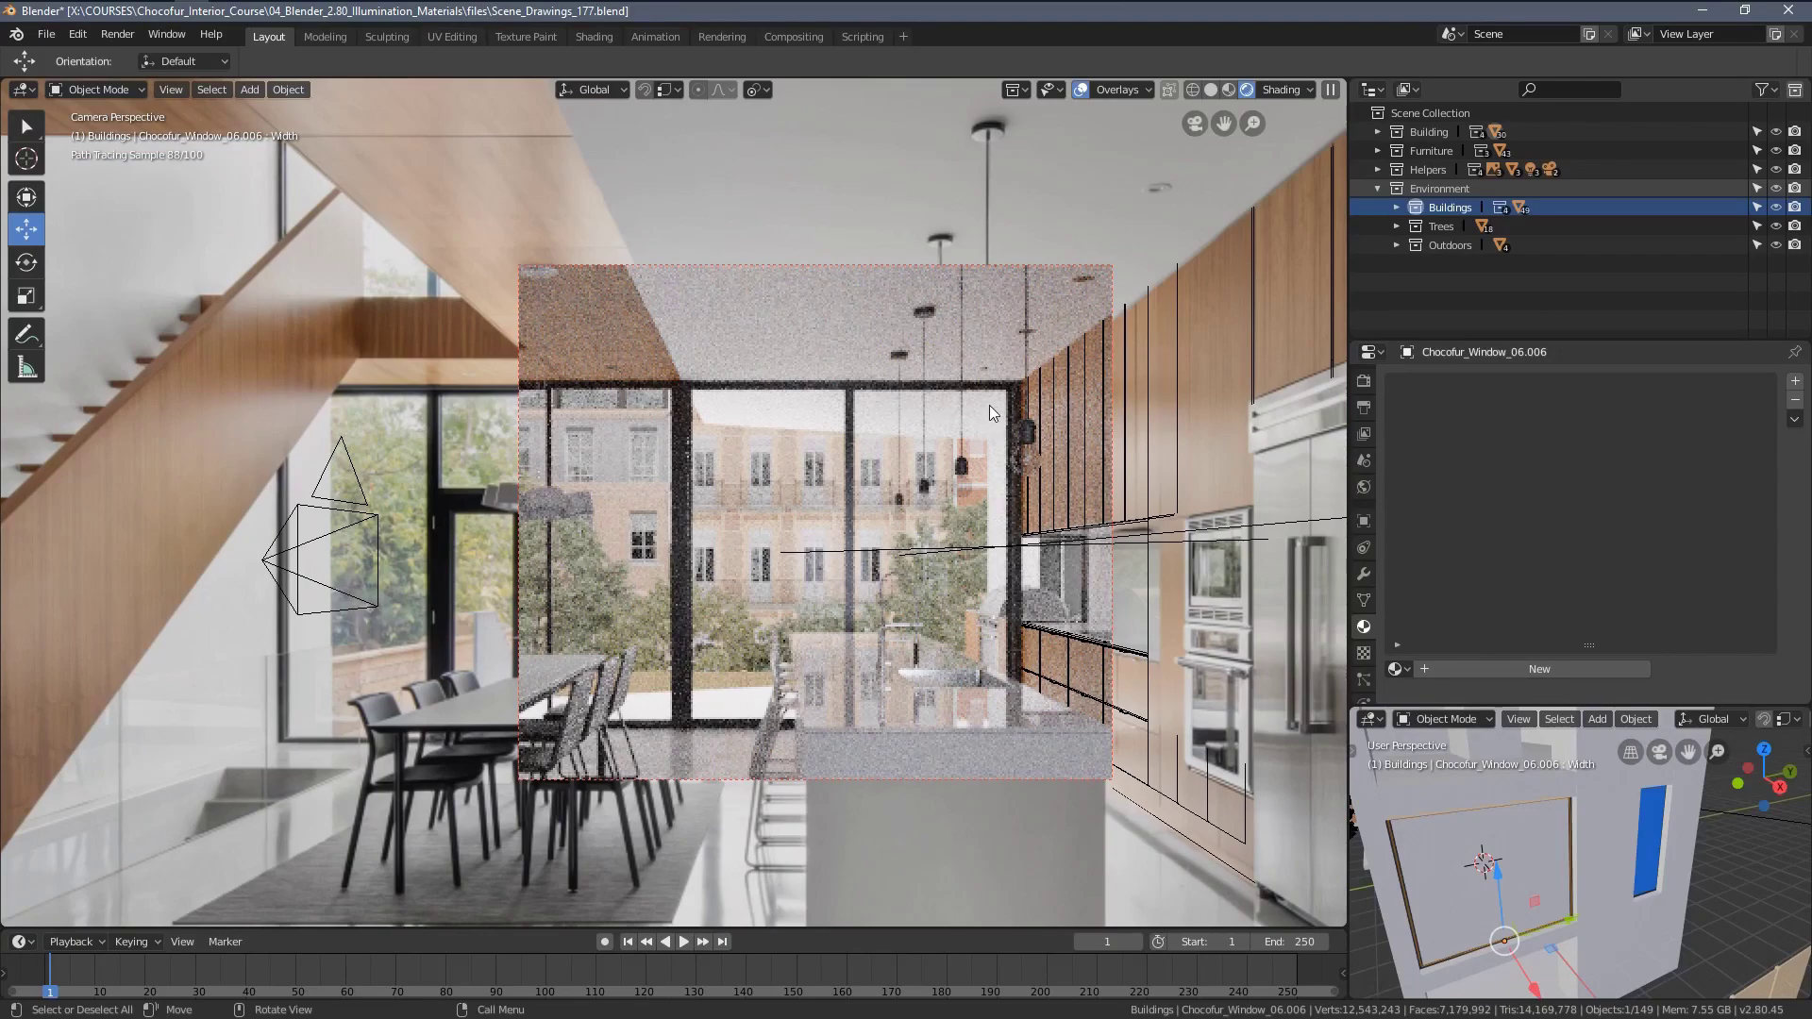
pyautogui.scroll(-5, 1586, 836)
pyautogui.moveTo(1589, 836); pyautogui.dragTo(1538, 830, button='middle')
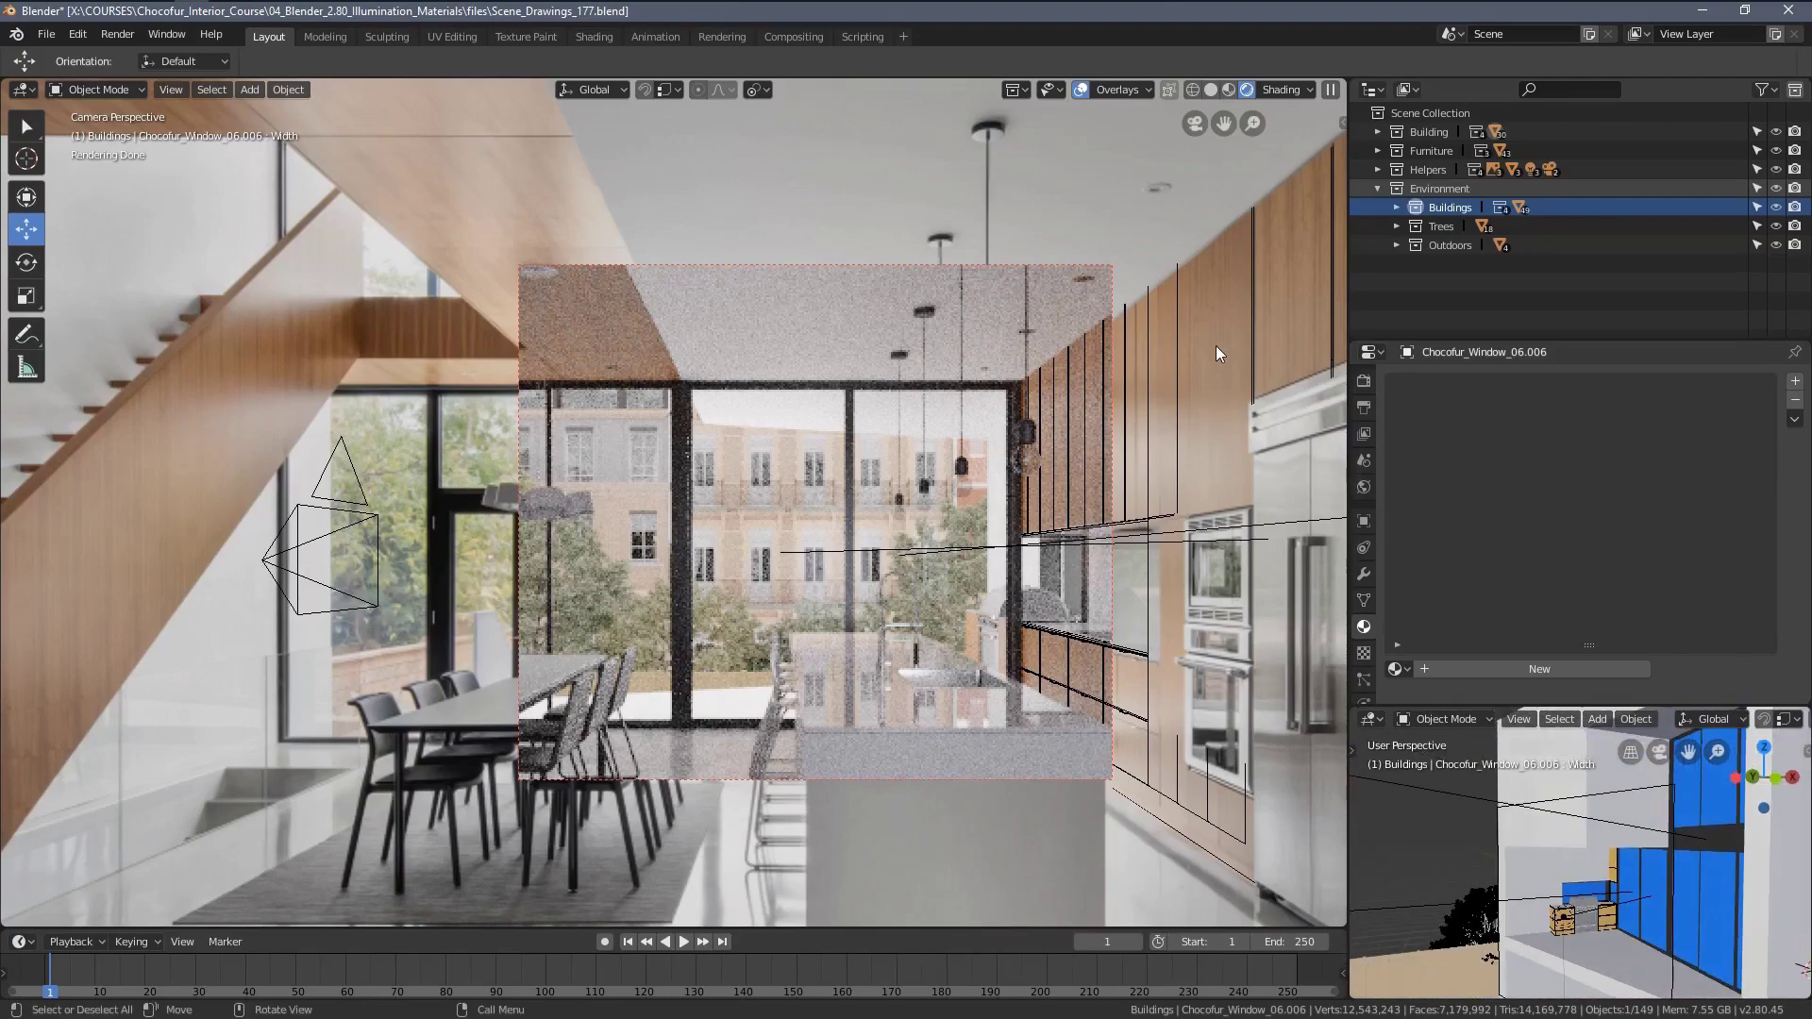
# Inspect the White_Walls material of Cube.004 and examine the rear windows in the reference photo.
pyautogui.click(728, 211)
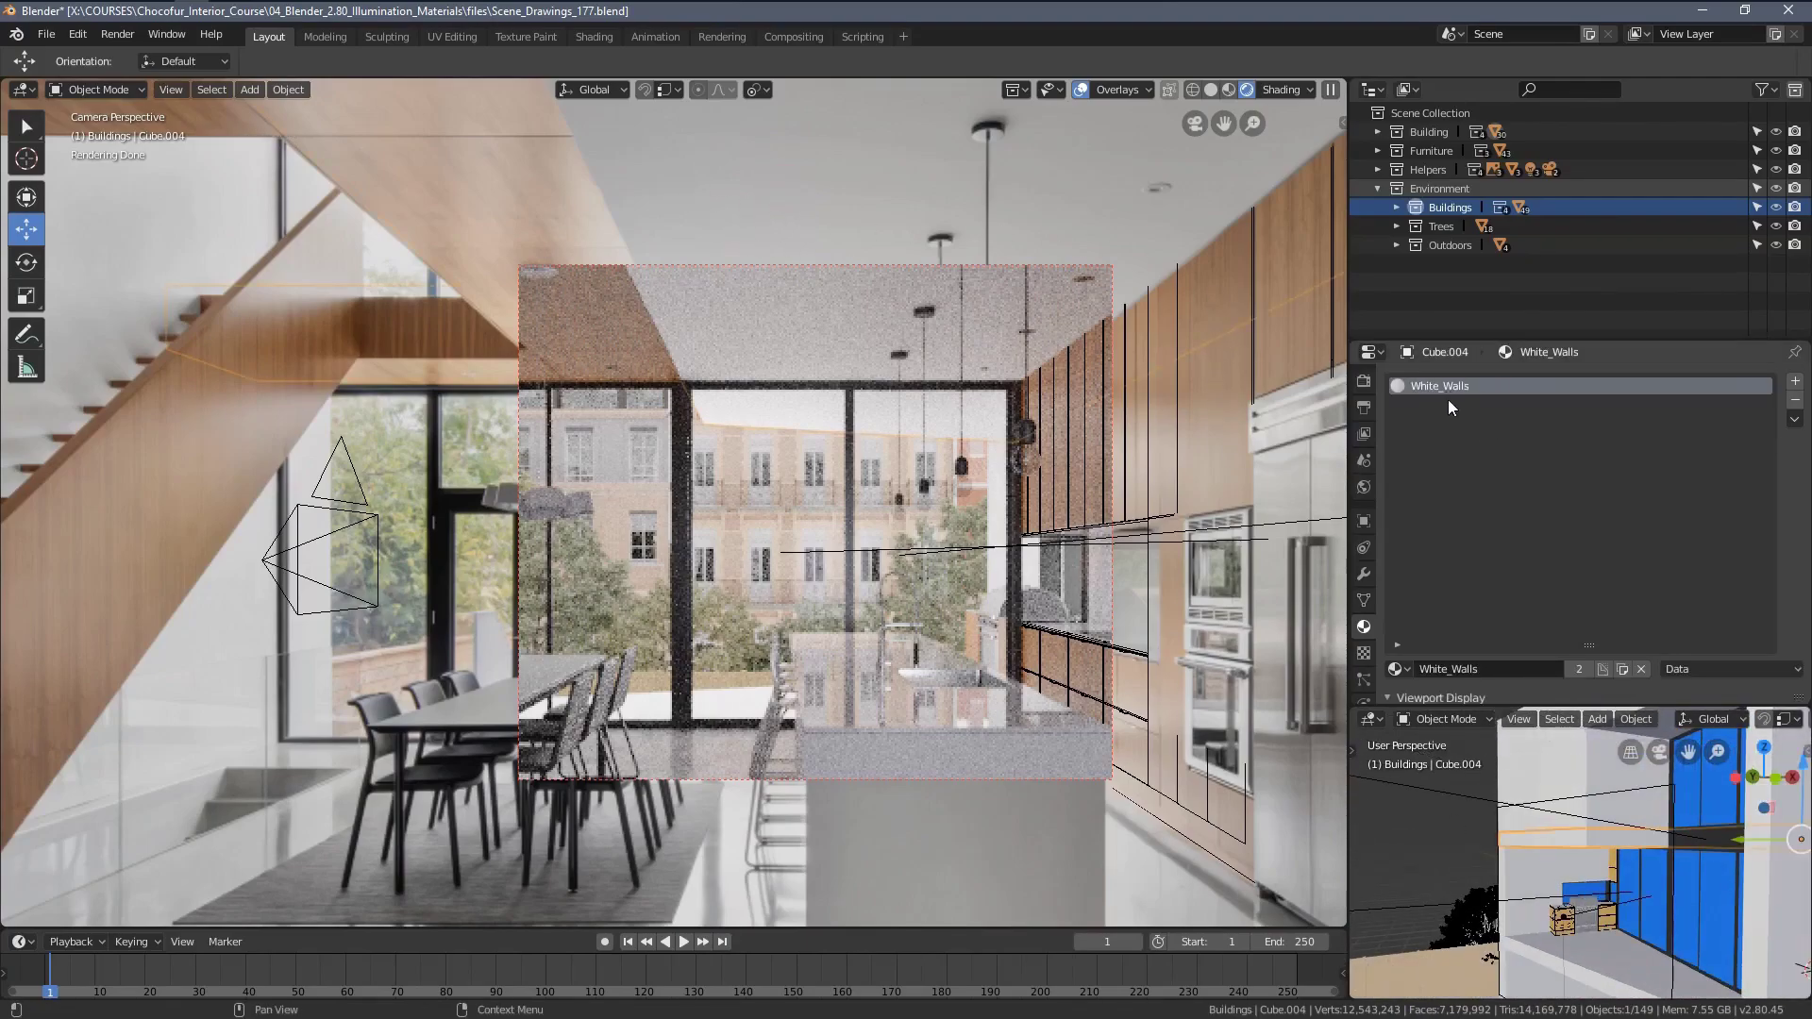
pyautogui.moveTo(1590, 646); pyautogui.dragTo(1590, 495)
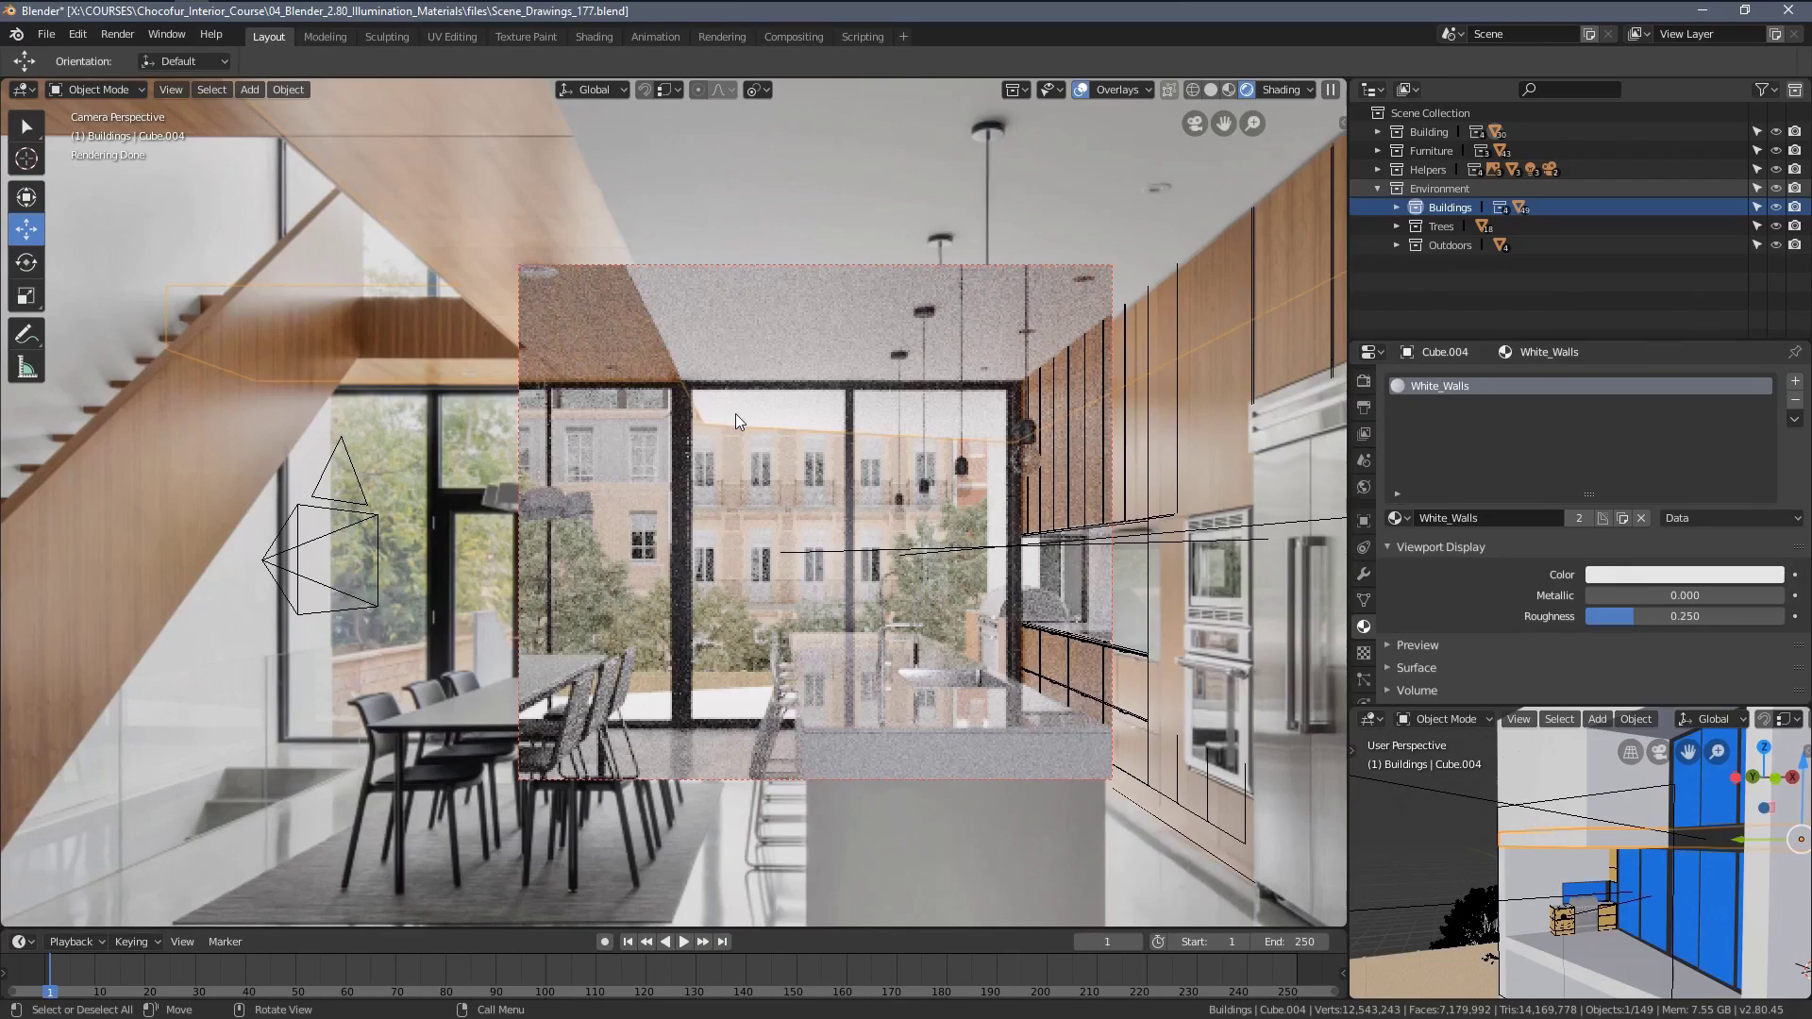
pyautogui.hotkey('alt', 'Tab')
pyautogui.doubleClick(1000, 467)
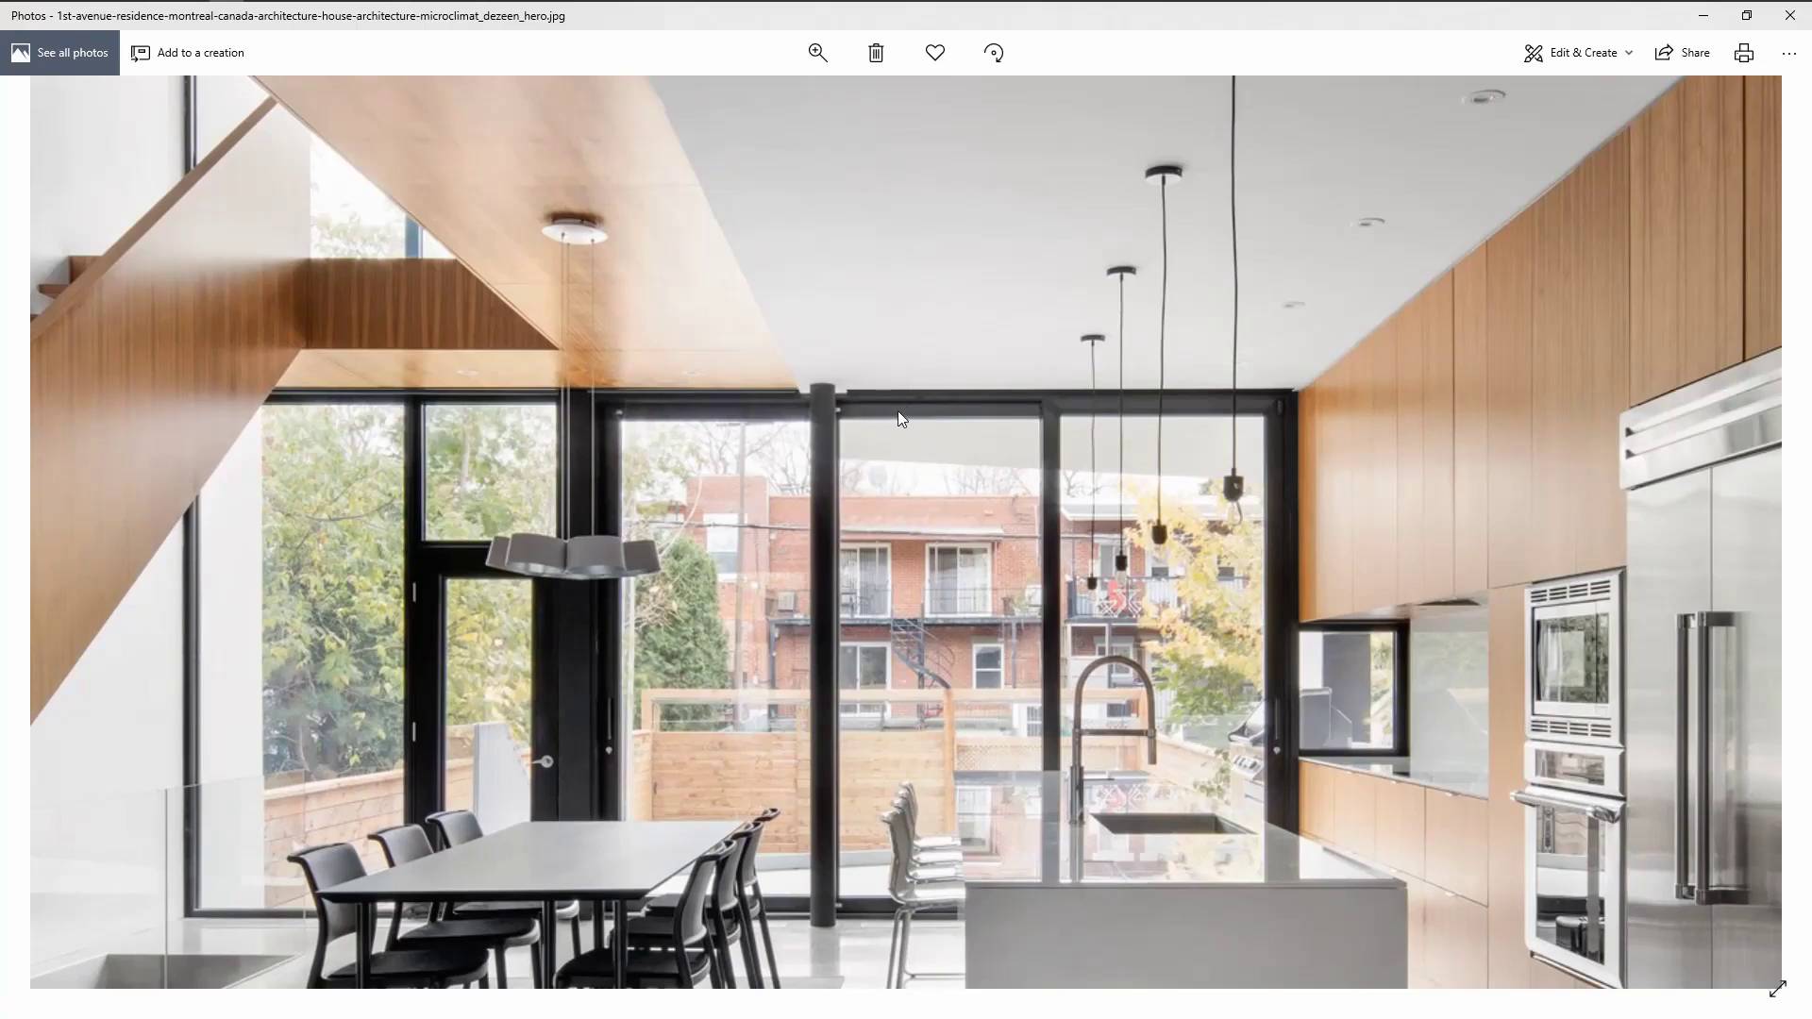
pyautogui.hotkey('alt', 'Tab')
# Set the render region over the stairwell and near end of the dining table, and select the glass railing Cube.008.
pyautogui.keyDown('shift'); pyautogui.moveTo(606, 691); pyautogui.dragTo(830, 613, button='middle'); pyautogui.keyUp('shift')
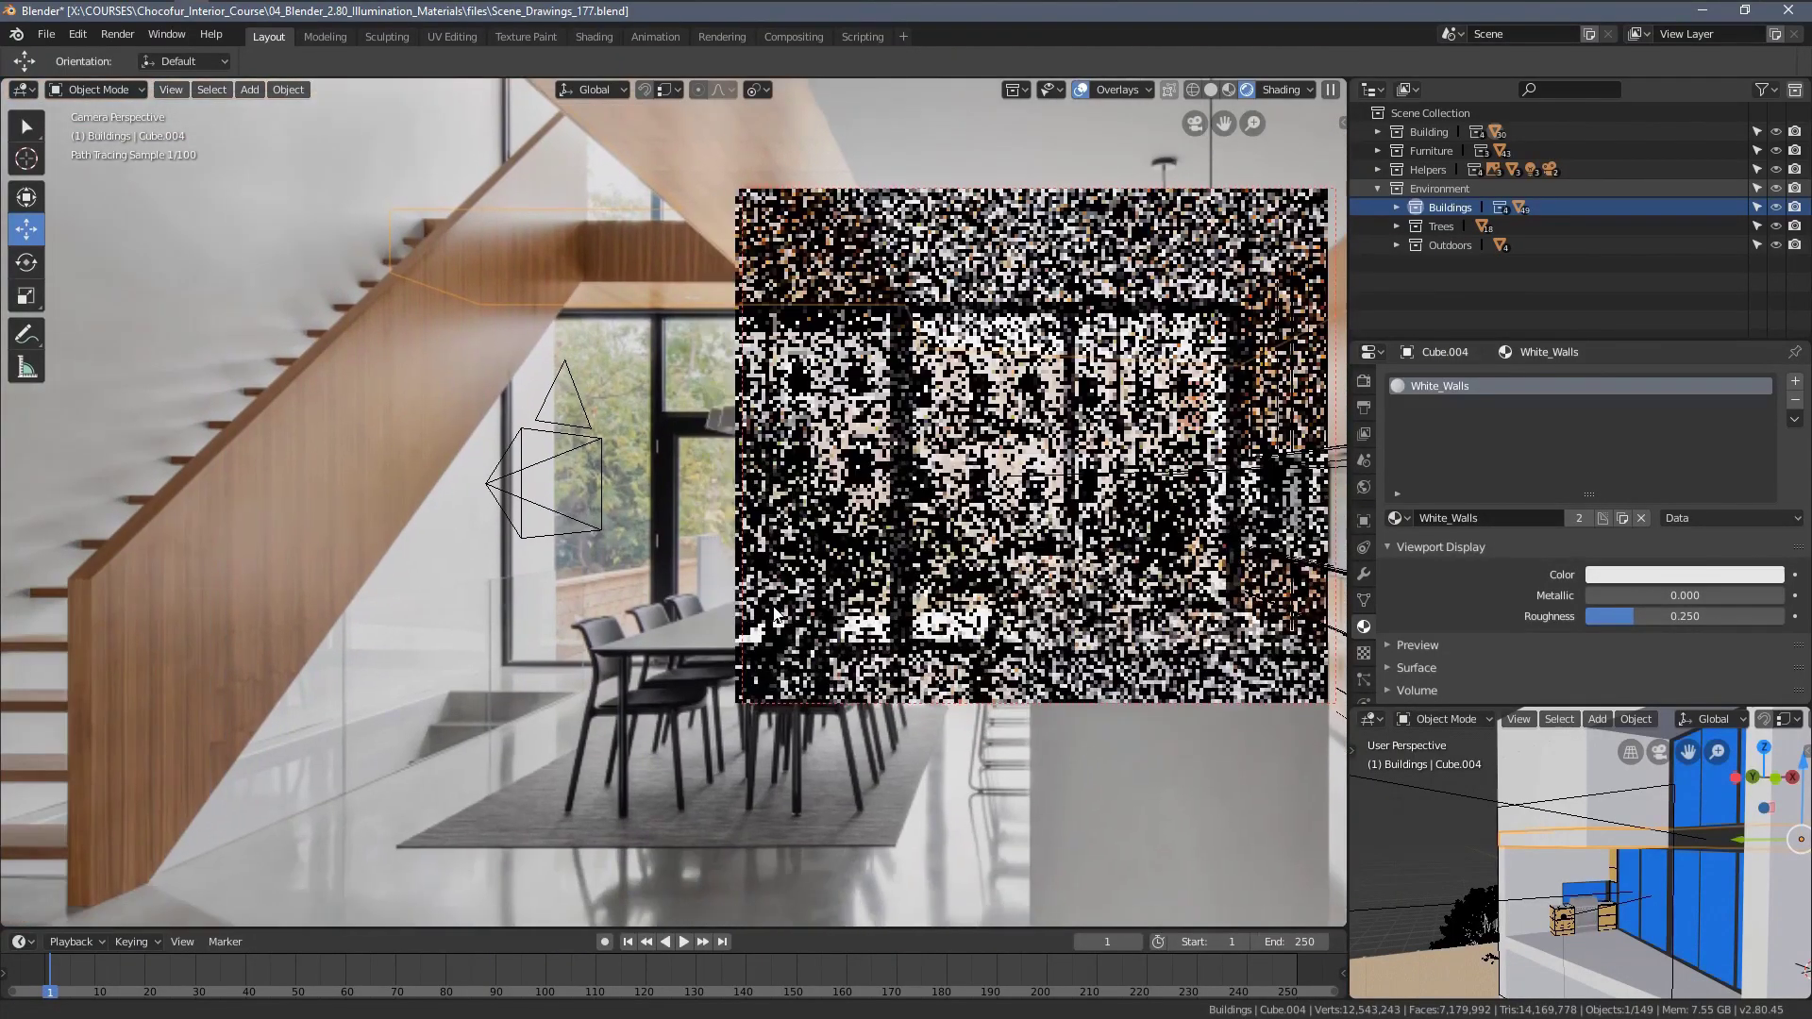
pyautogui.hotkey('ctrl', 'b')
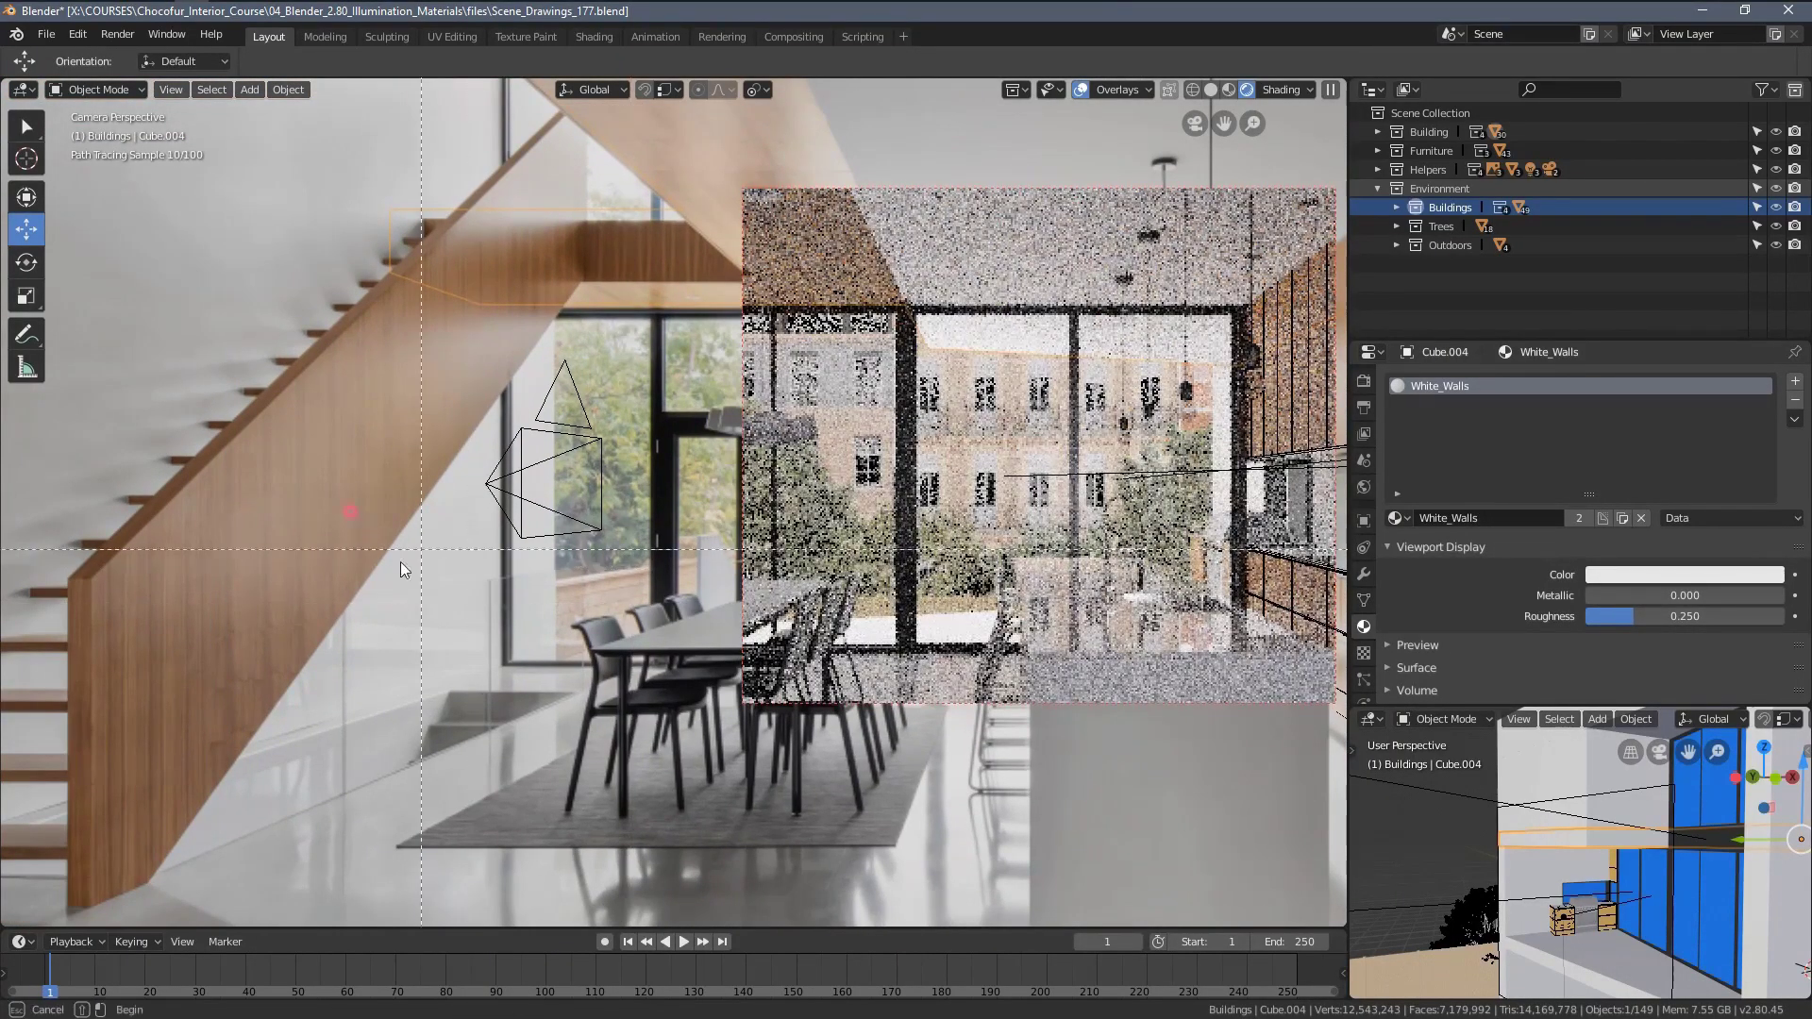
pyautogui.moveTo(356, 519); pyautogui.dragTo(698, 804)
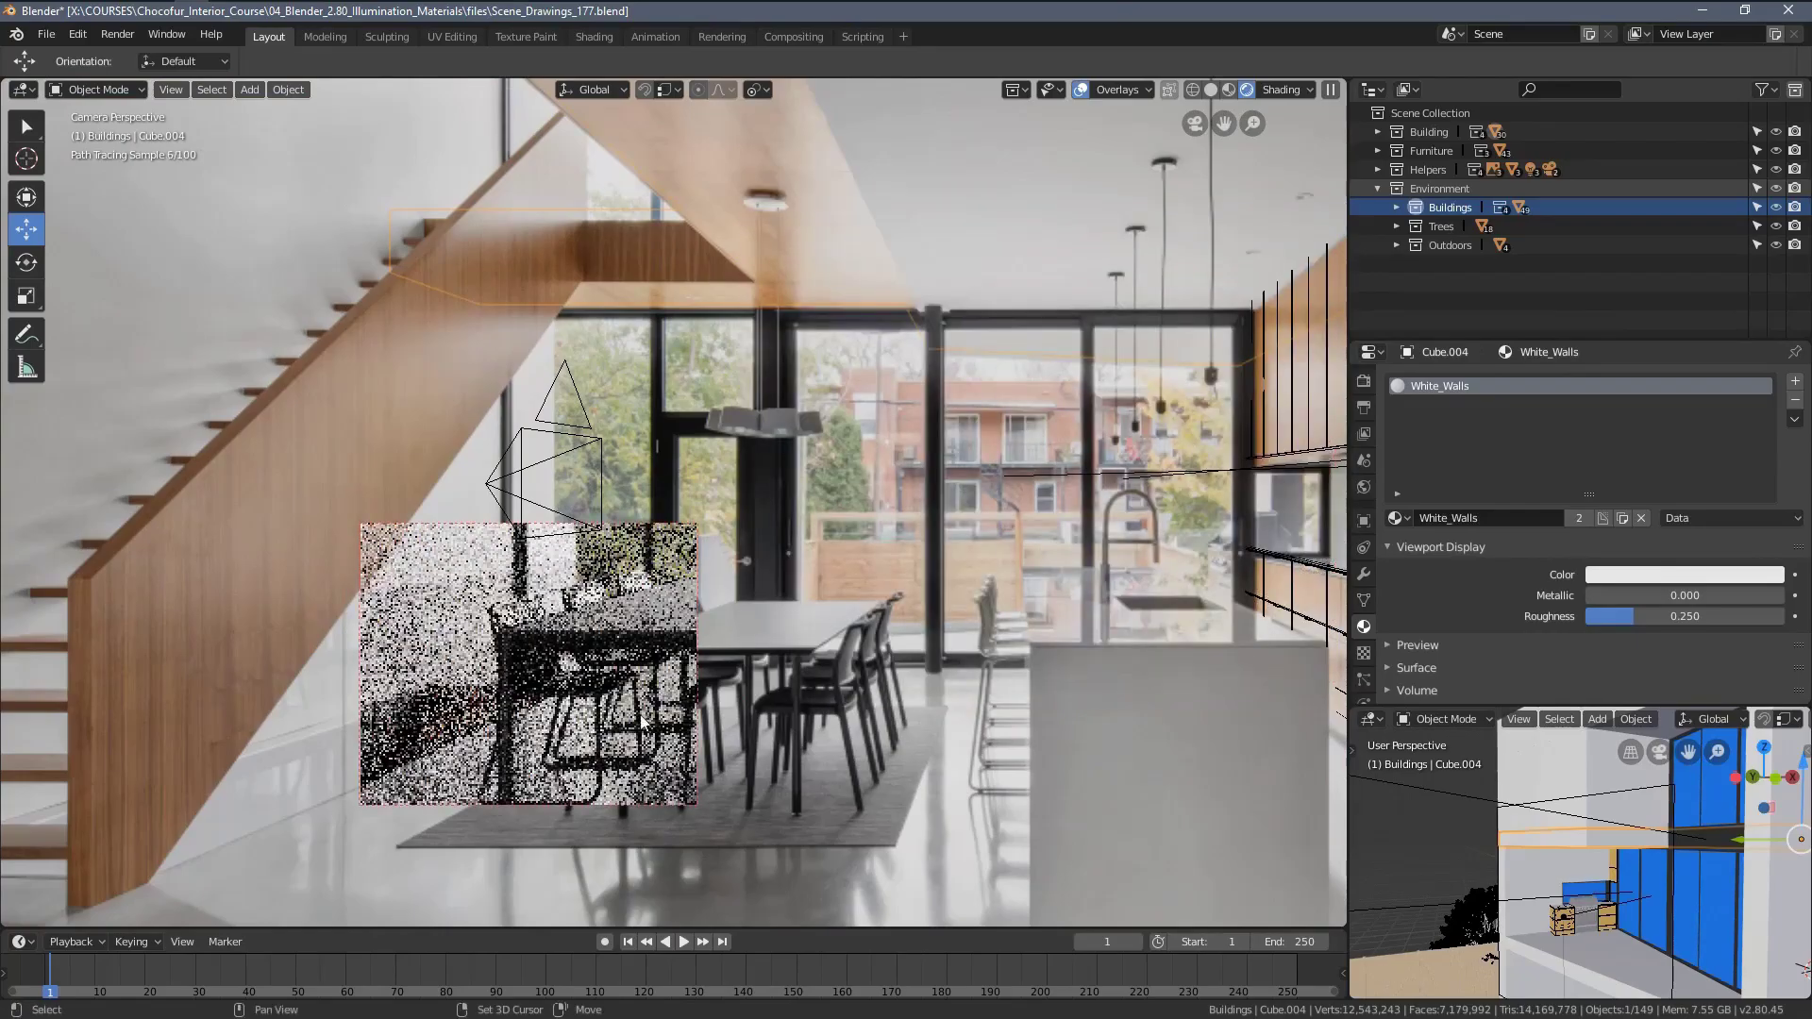
pyautogui.scroll(2, 609, 678)
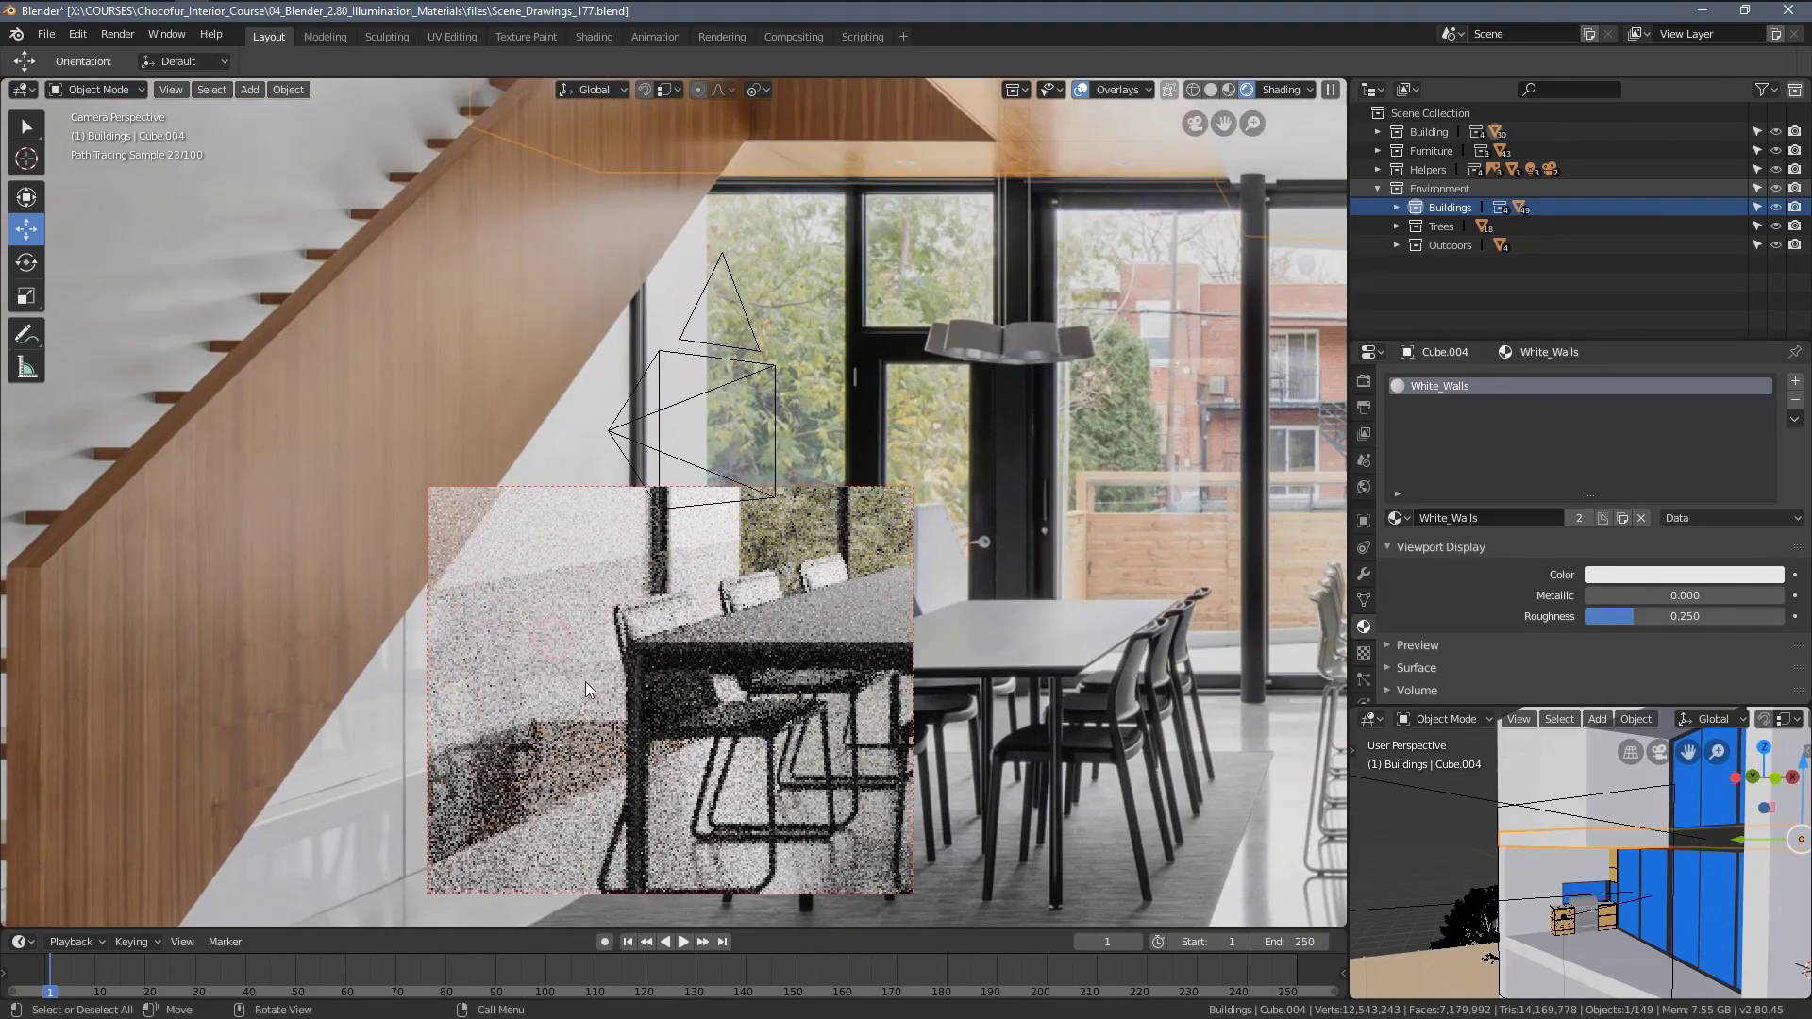
pyautogui.click(582, 687)
pyautogui.keyDown('shift'); pyautogui.moveTo(548, 772); pyautogui.dragTo(674, 698, button='middle'); pyautogui.keyUp('shift')
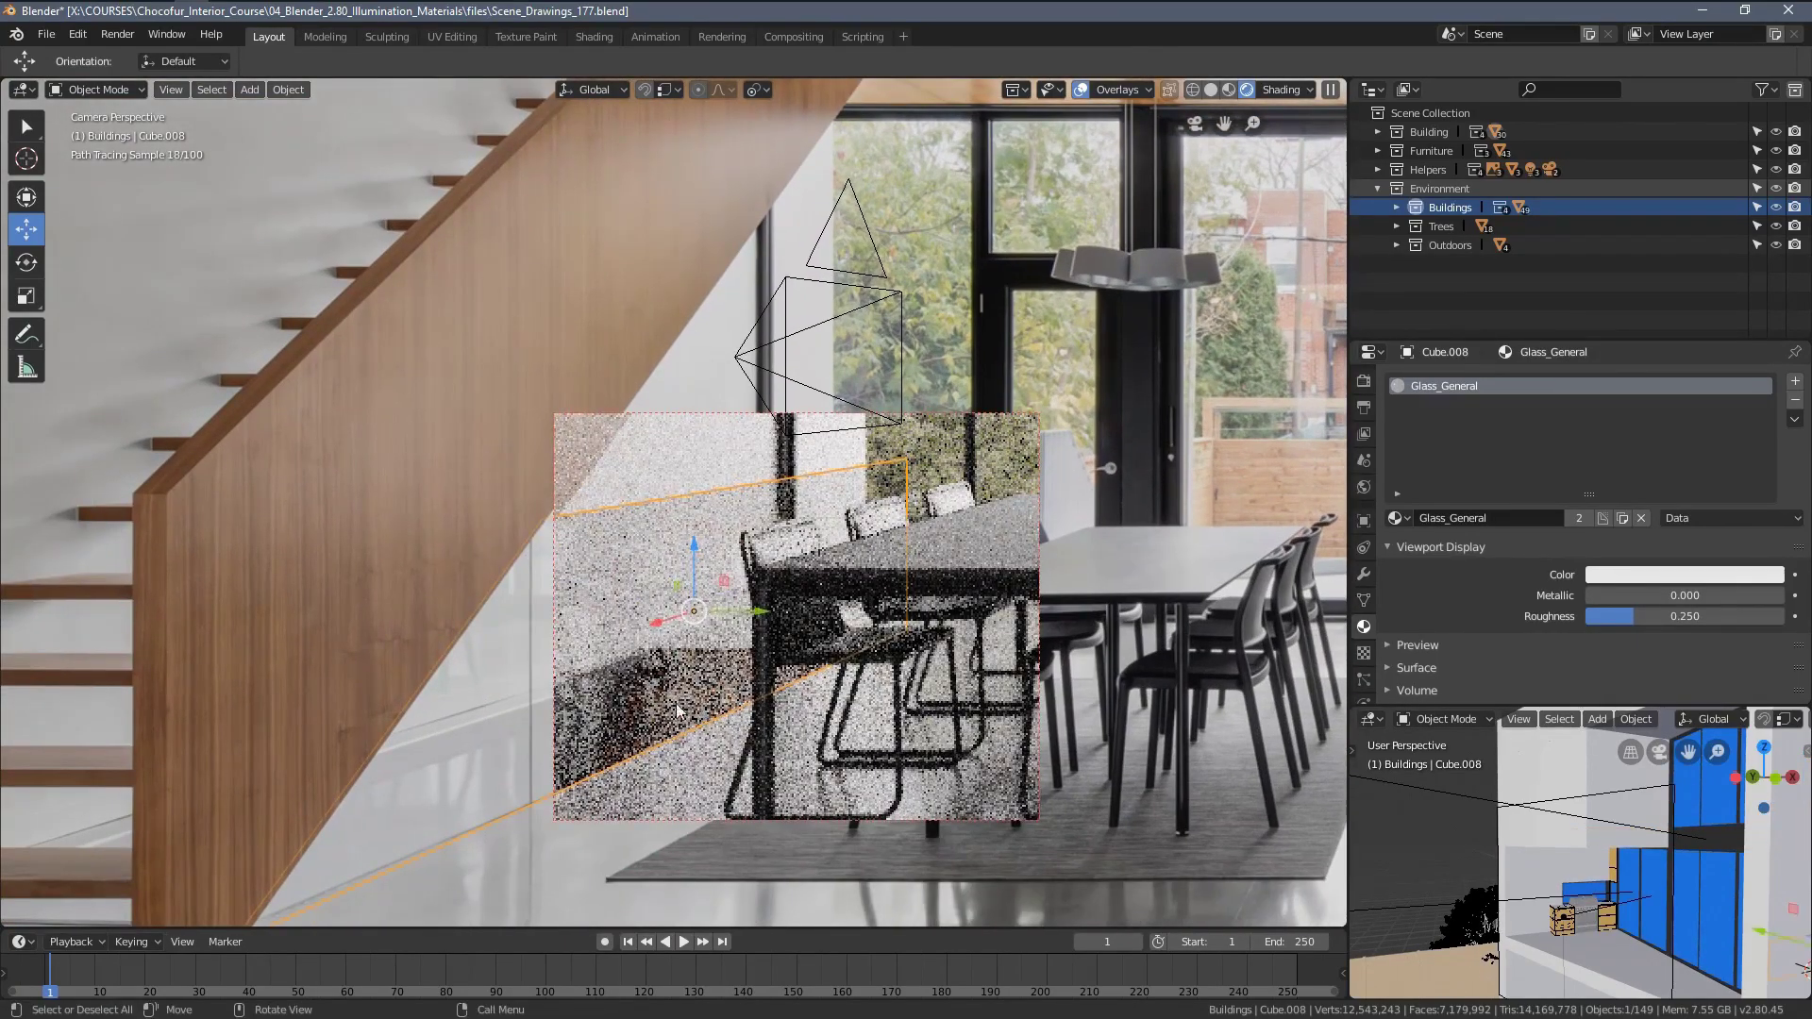
# Check small render regions over the stairwell behind the glass railing and over the white wall at its upper edge.
pyautogui.hotkey('ctrl', 'b')
pyautogui.moveTo(673, 620); pyautogui.dragTo(788, 725)
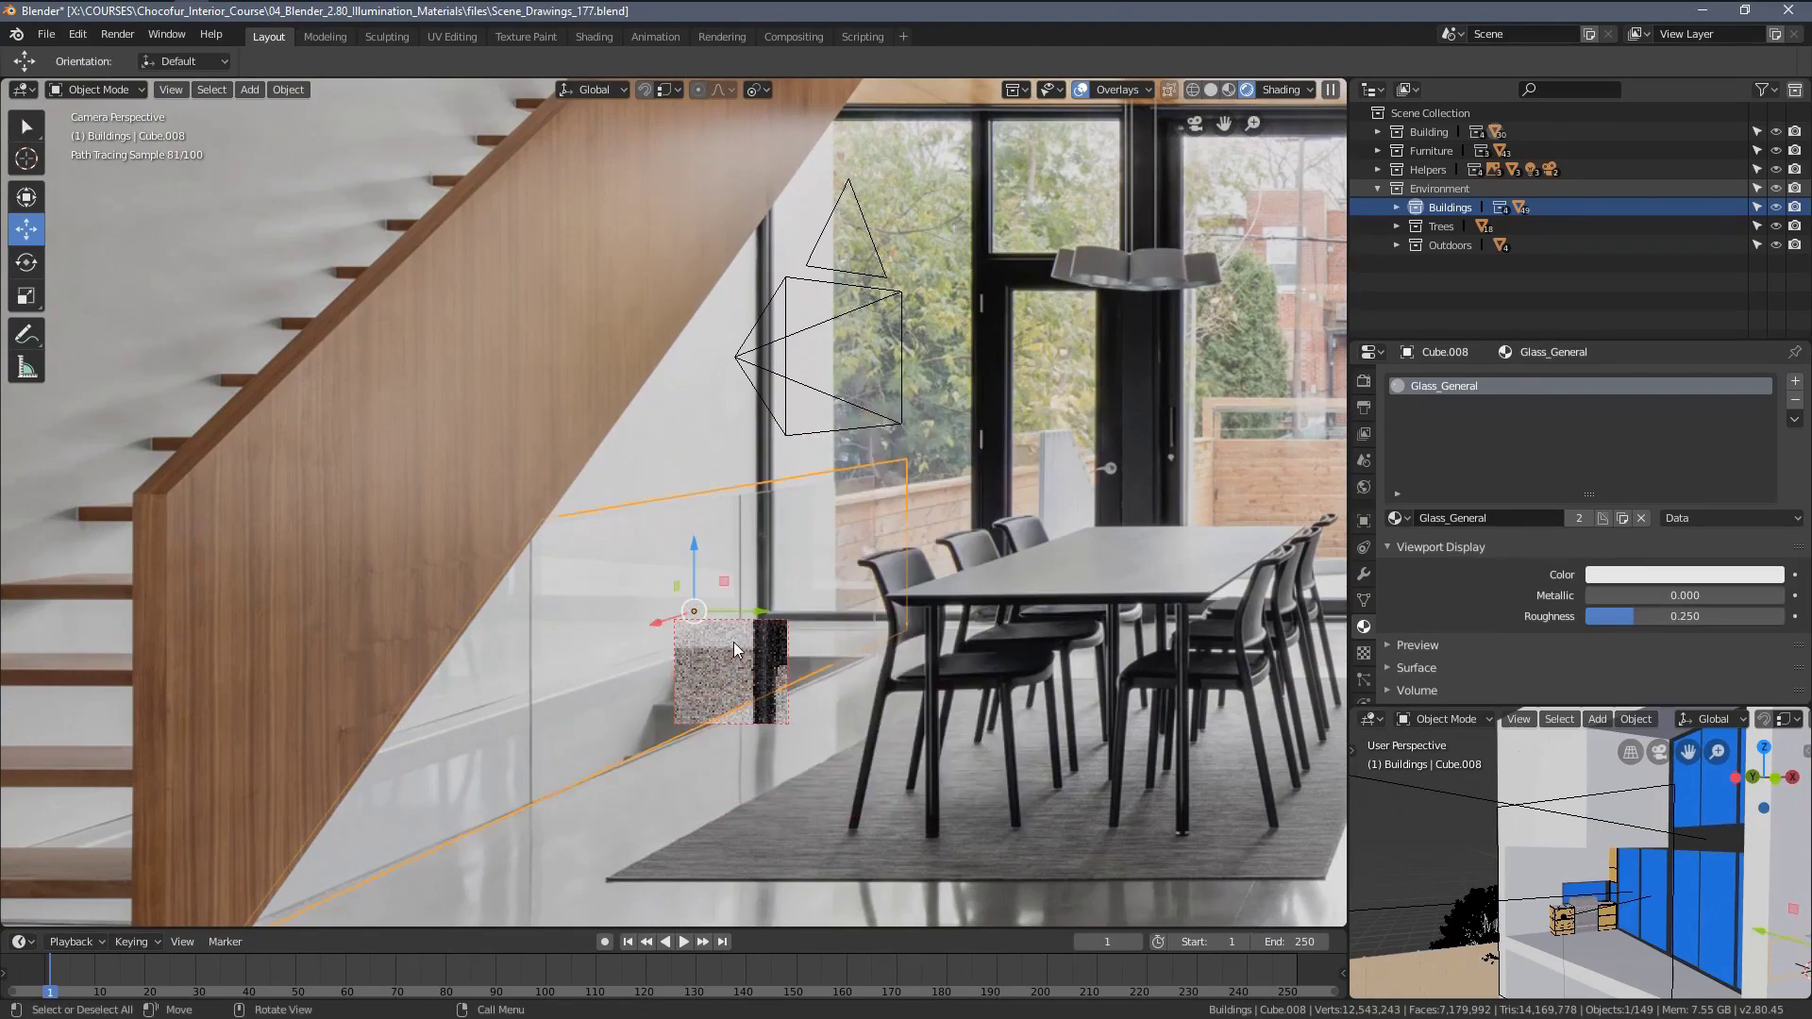
pyautogui.hotkey('ctrl', 'b')
pyautogui.moveTo(566, 407); pyautogui.dragTo(764, 546)
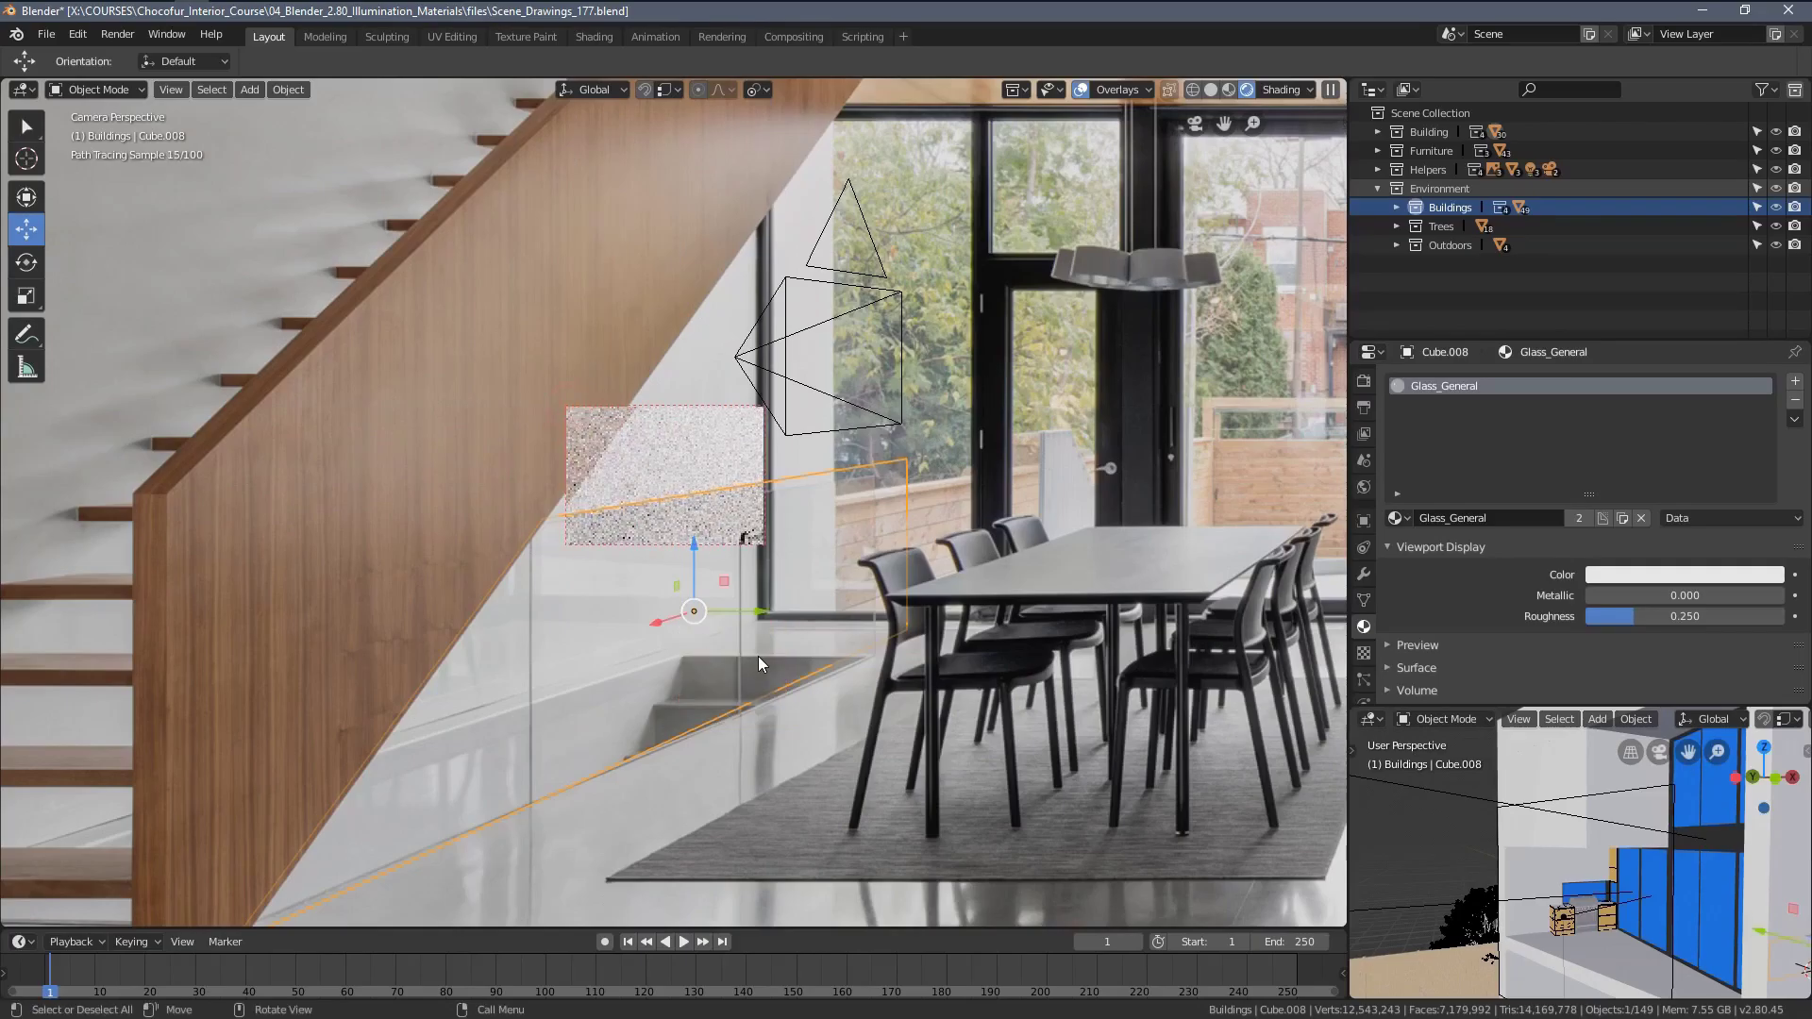
# Examine the glass railing and stairwell closely in the hero reference photo and in the side-view staircase photo.
pyautogui.hotkey('alt', 'Tab')
pyautogui.doubleClick(500, 821)
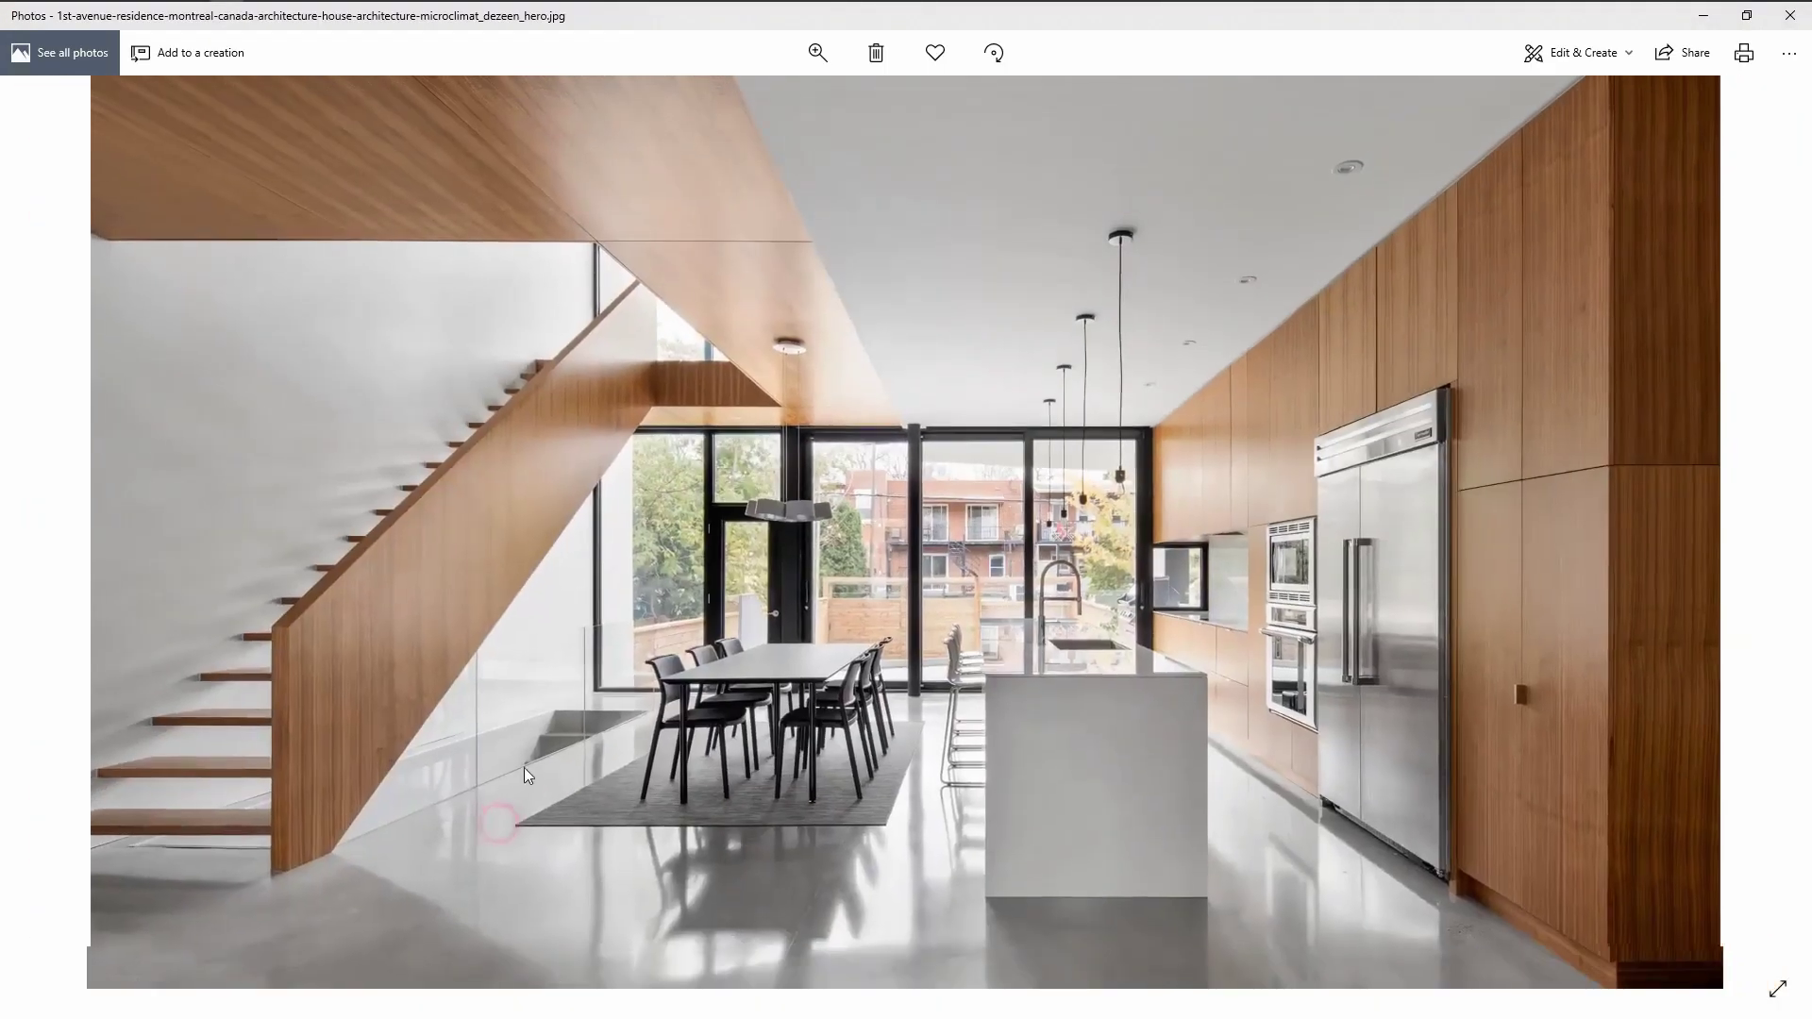
pyautogui.doubleClick(548, 762)
pyautogui.moveTo(549, 762); pyautogui.dragTo(674, 606)
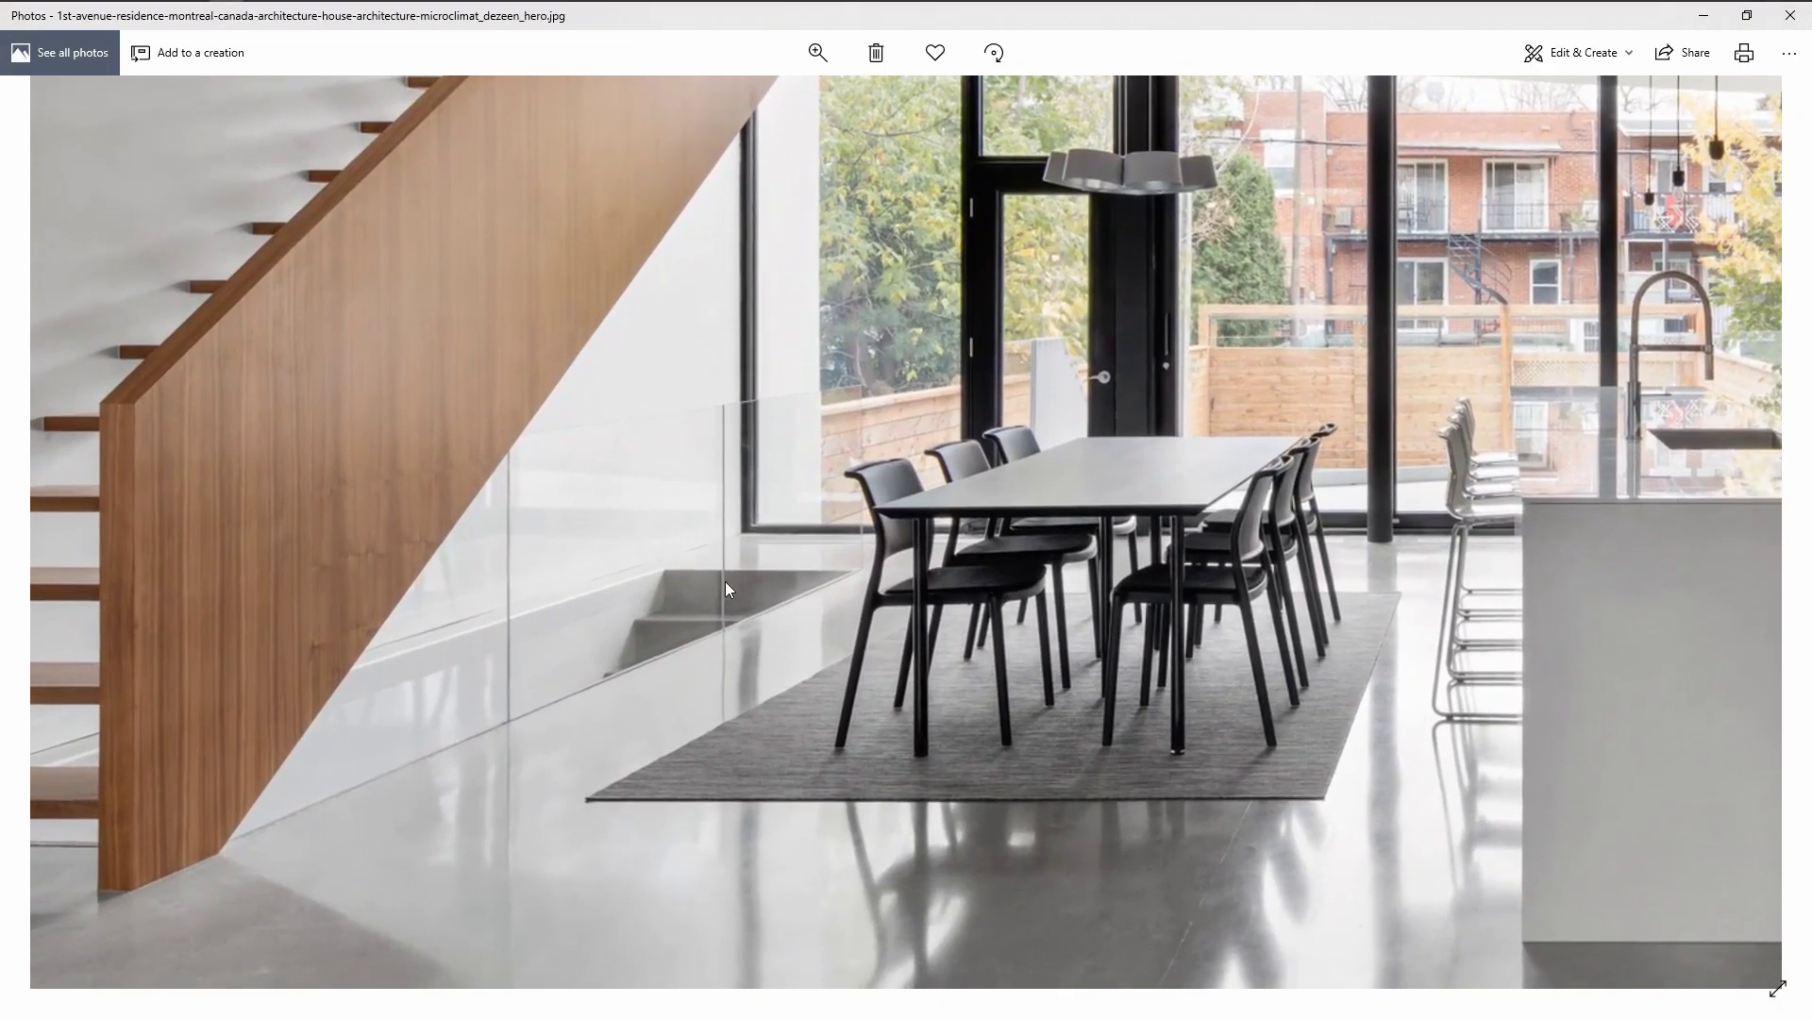
pyautogui.press('Right')
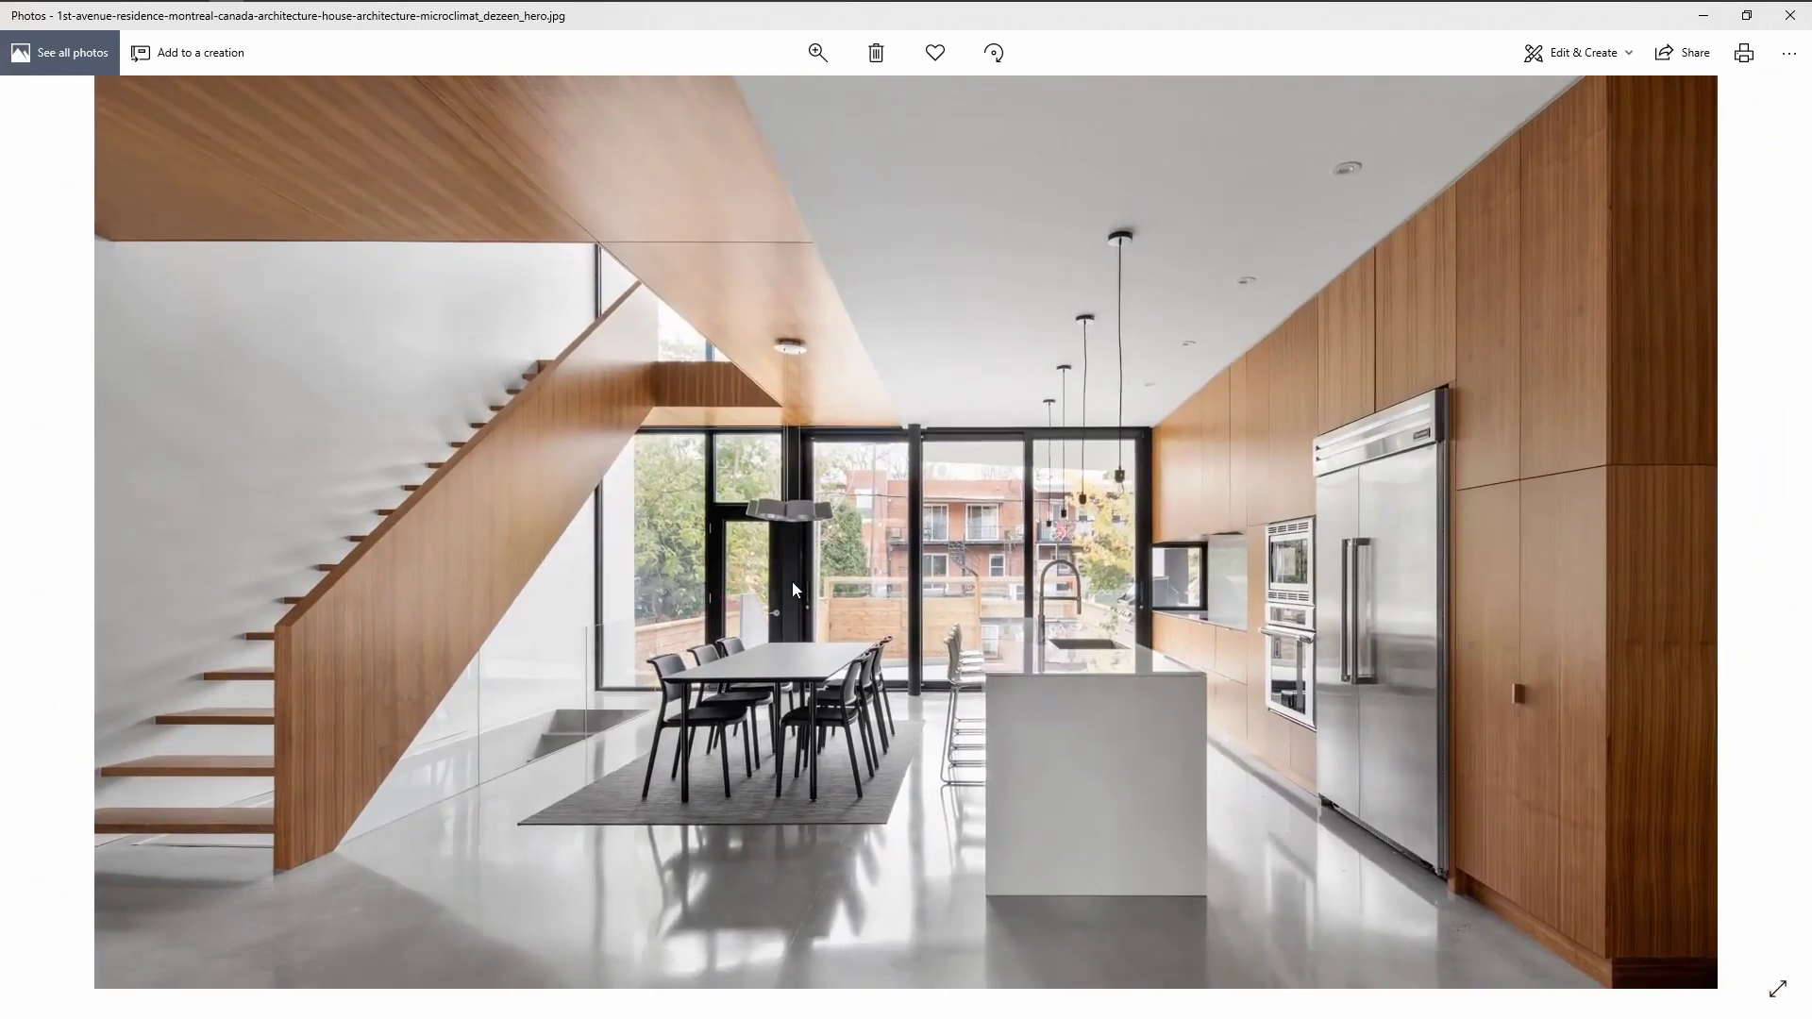
pyautogui.press('Right')
pyautogui.press('Left')
pyautogui.doubleClick(1349, 902)
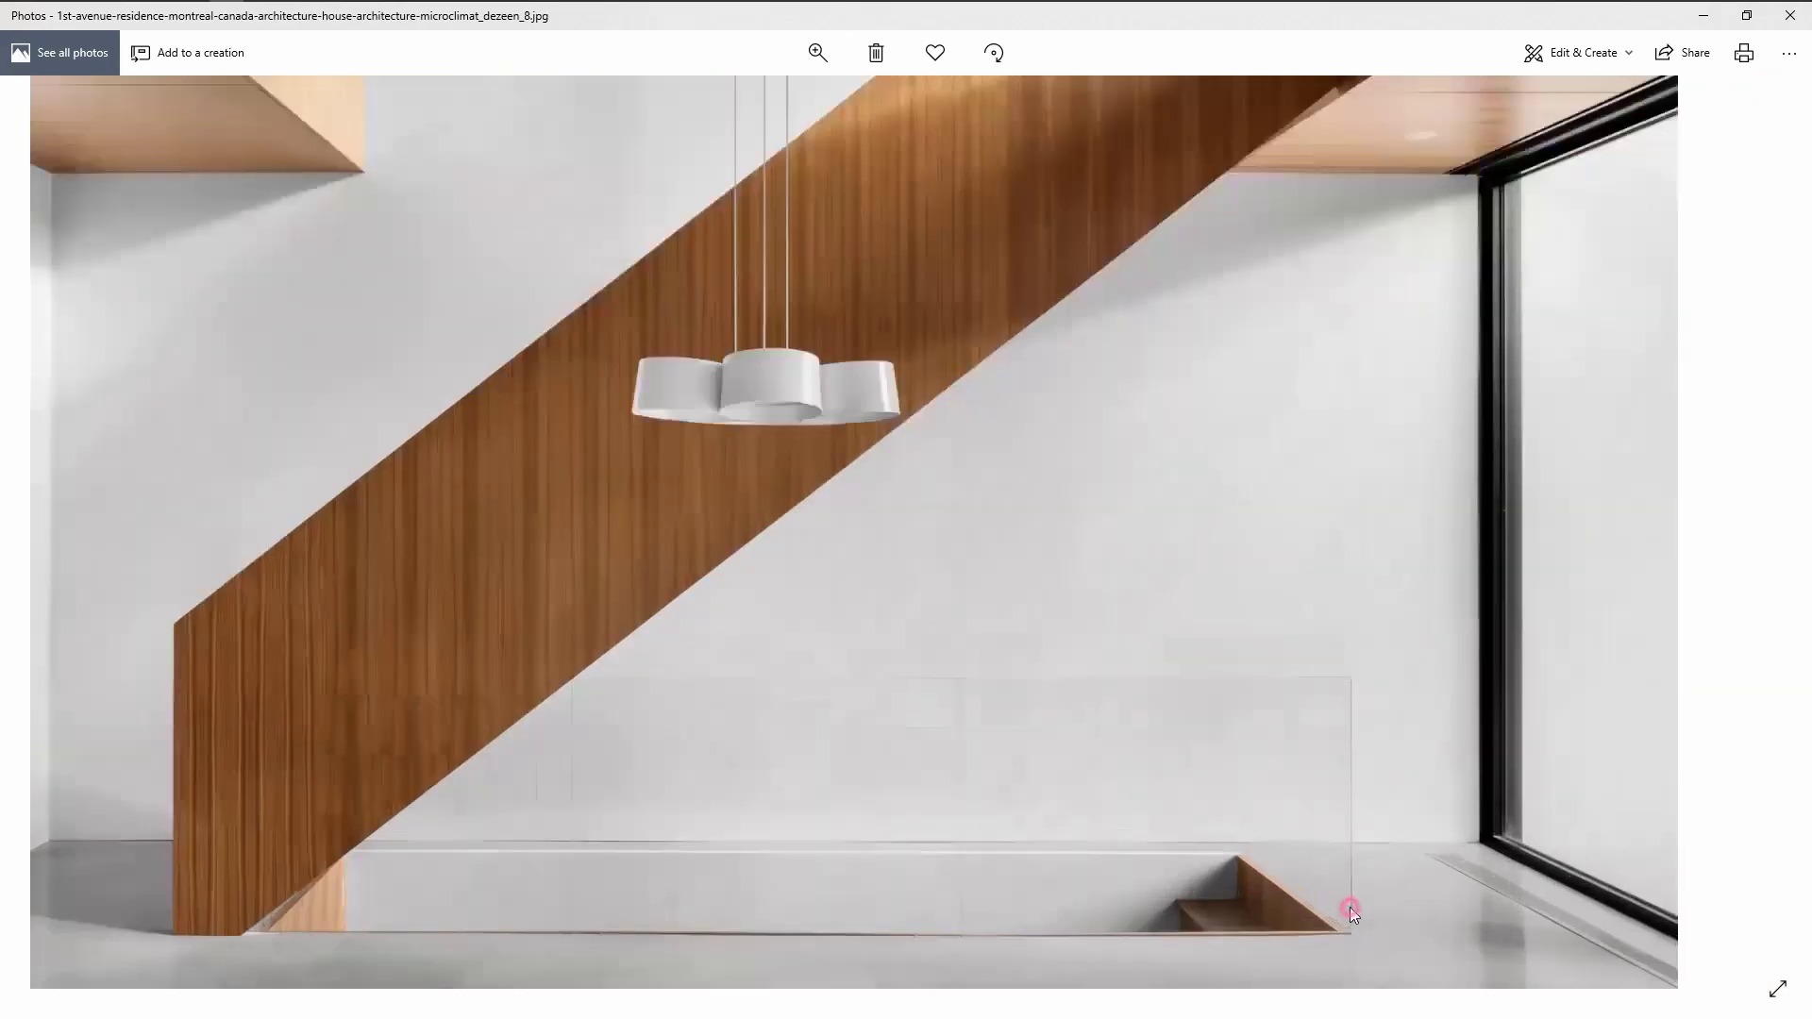
pyautogui.moveTo(1175, 900); pyautogui.dragTo(1191, 772)
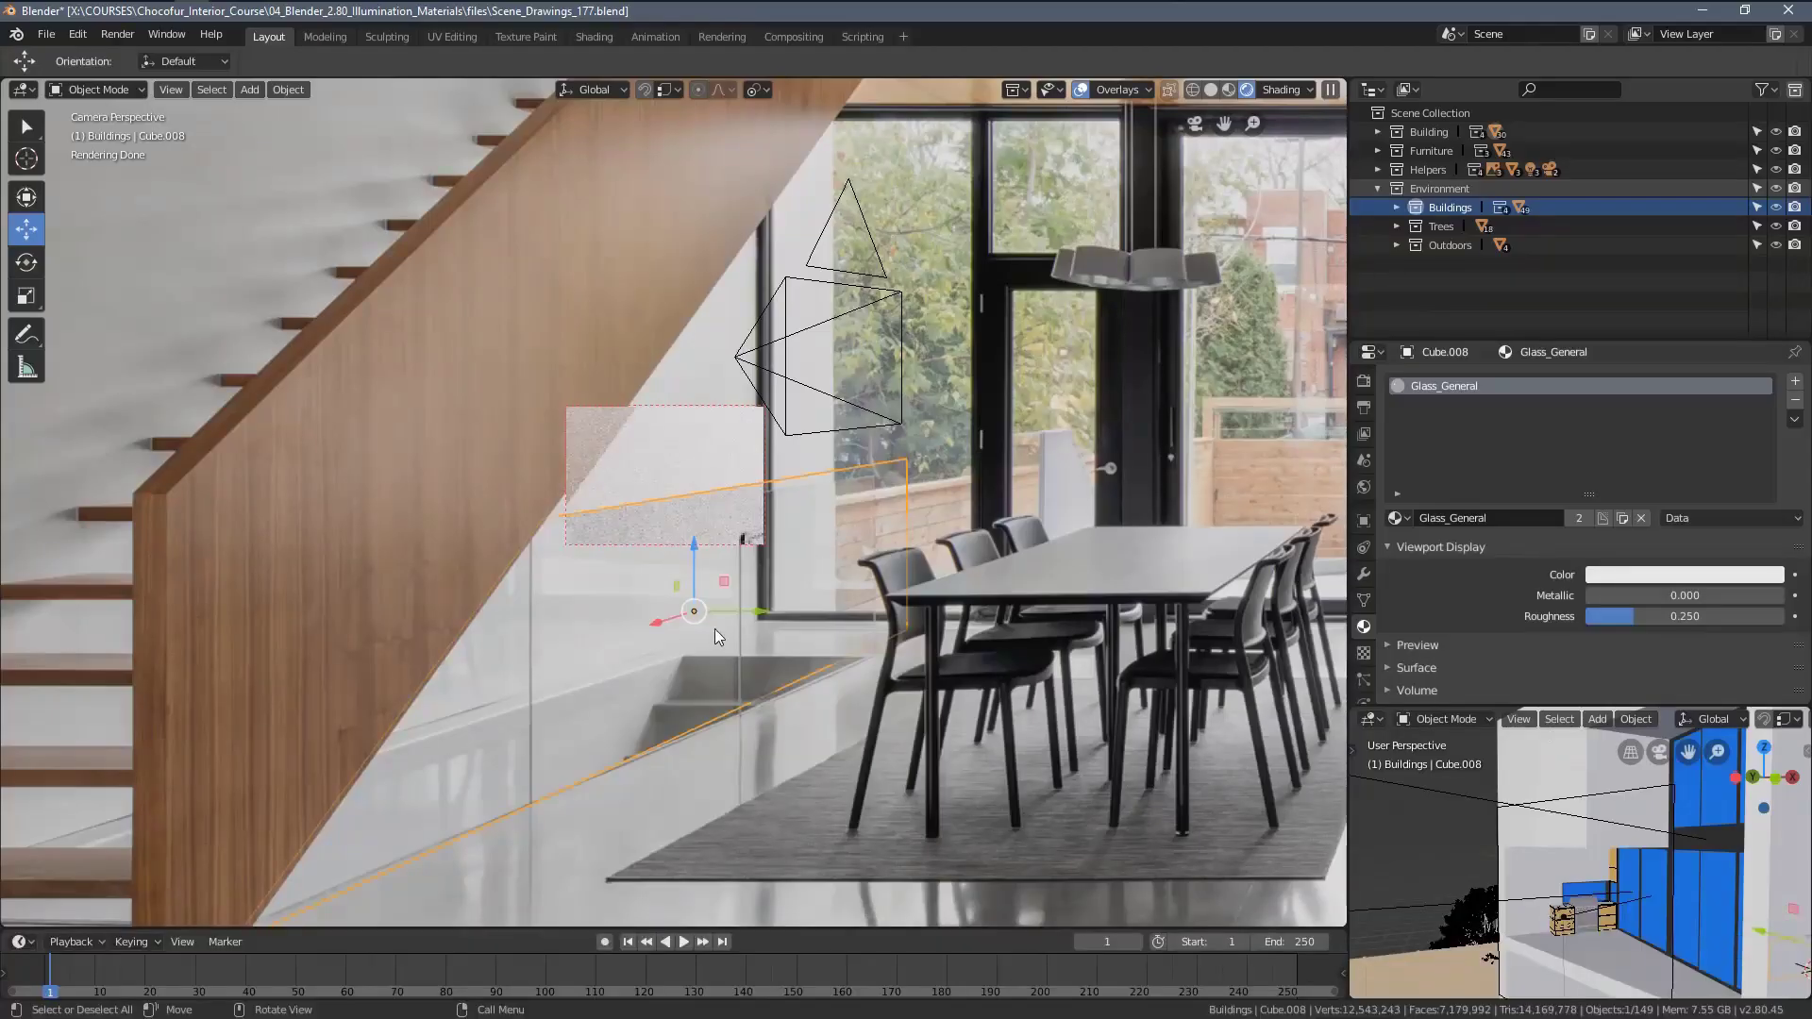
# Set the render region over the stairwell and railing, and switch the secondary viewport to the Shader Editor.
pyautogui.hotkey('ctrl', 'b')
pyautogui.moveTo(531, 559); pyautogui.dragTo(878, 804)
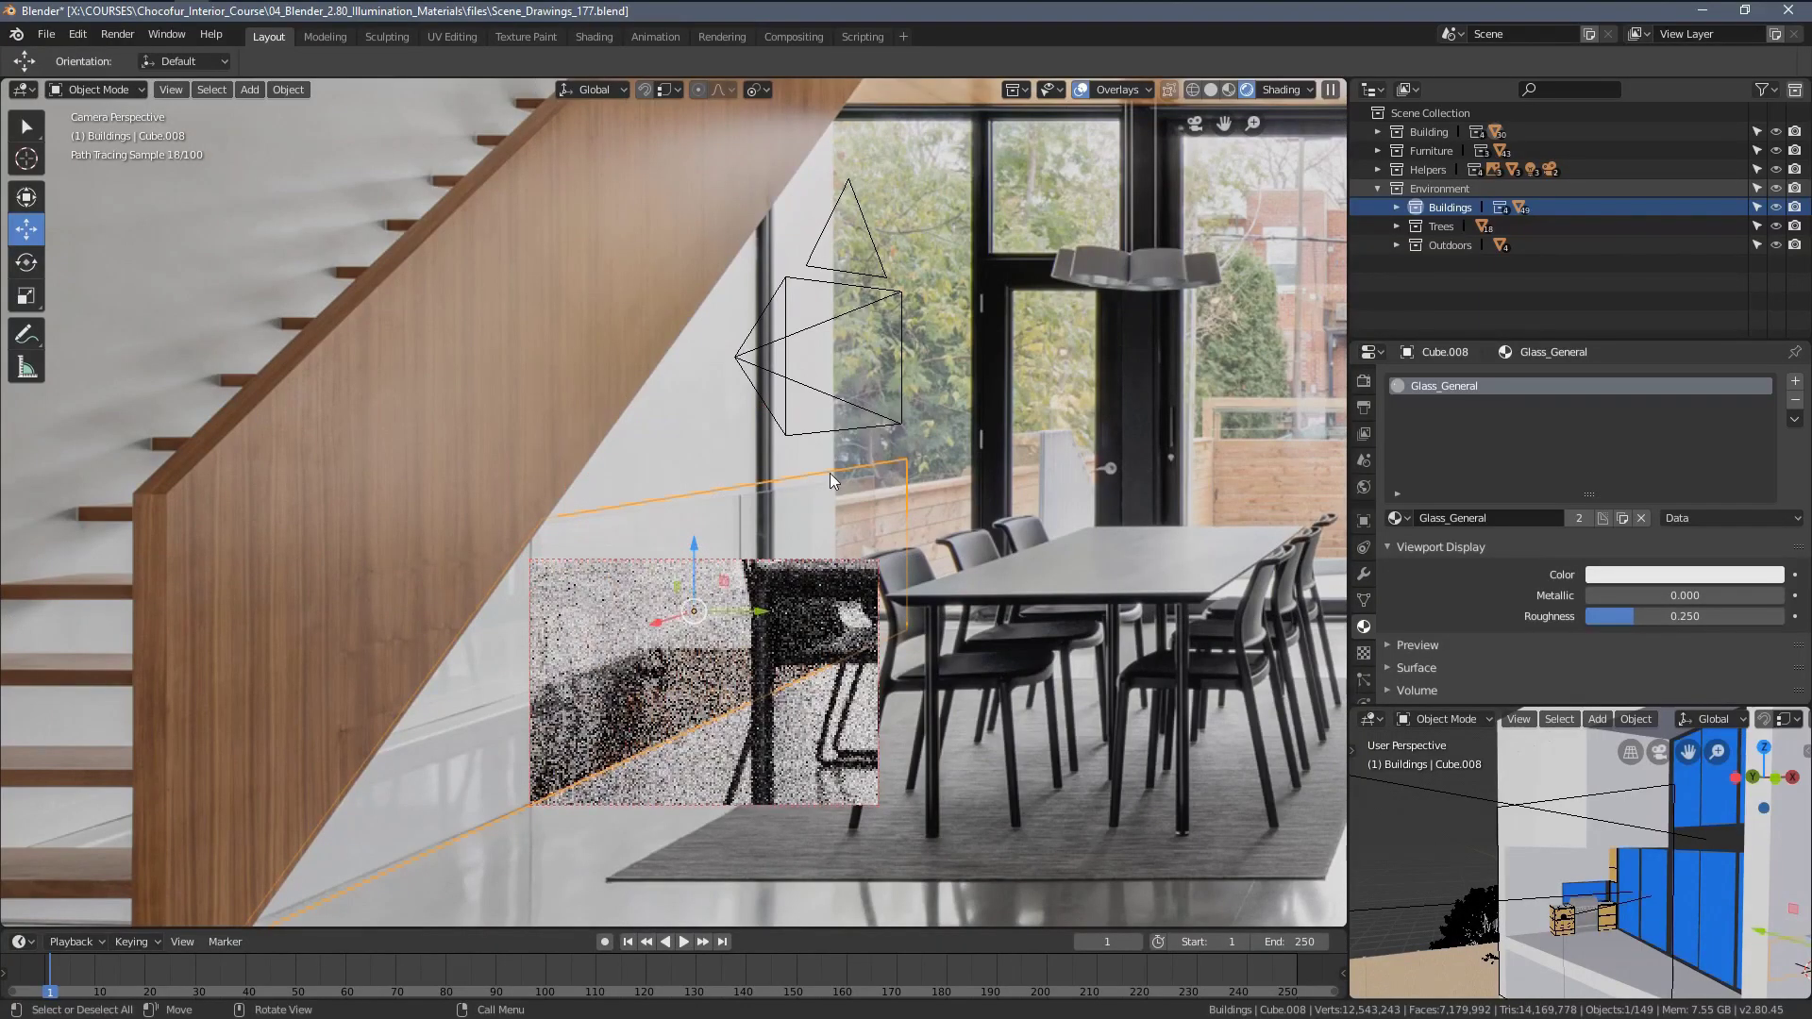
pyautogui.click(1365, 720)
pyautogui.click(839, 612)
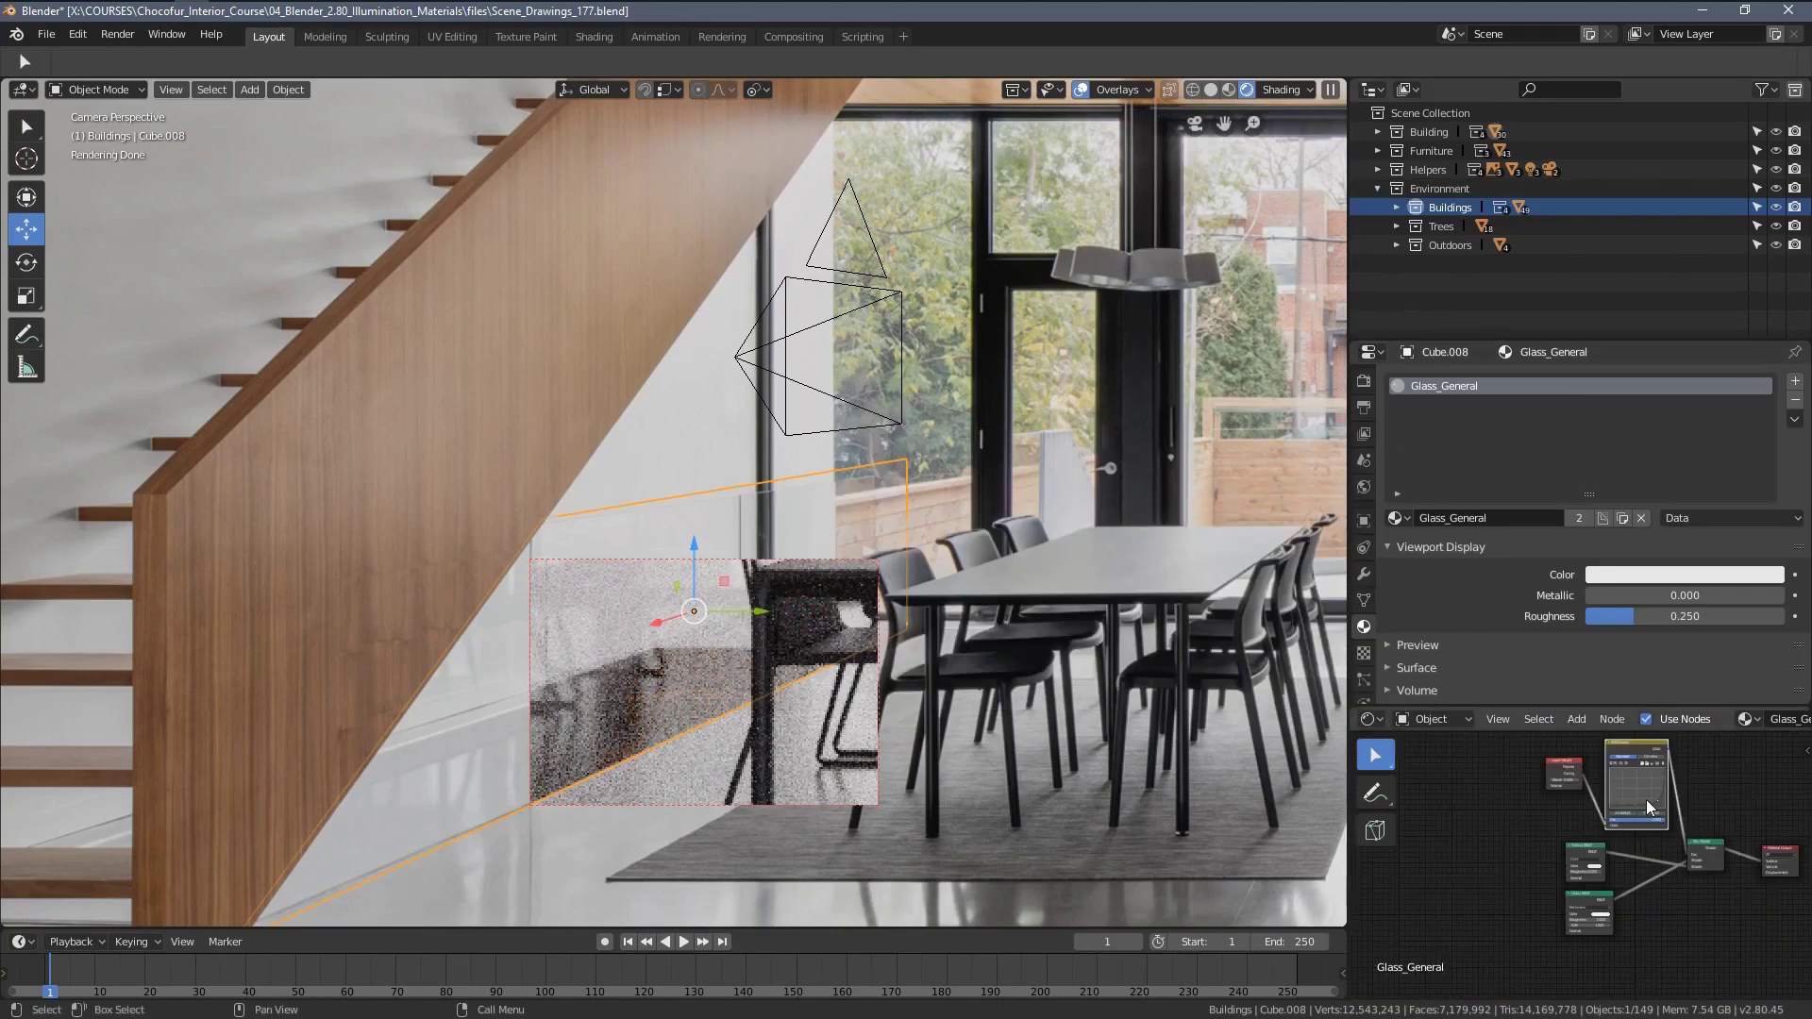
# Spread out the Glass_General nodes by moving the two shader nodes, Layer Weight and RGB Curves away from the Mix Shader.
pyautogui.scroll(2, 1614, 856)
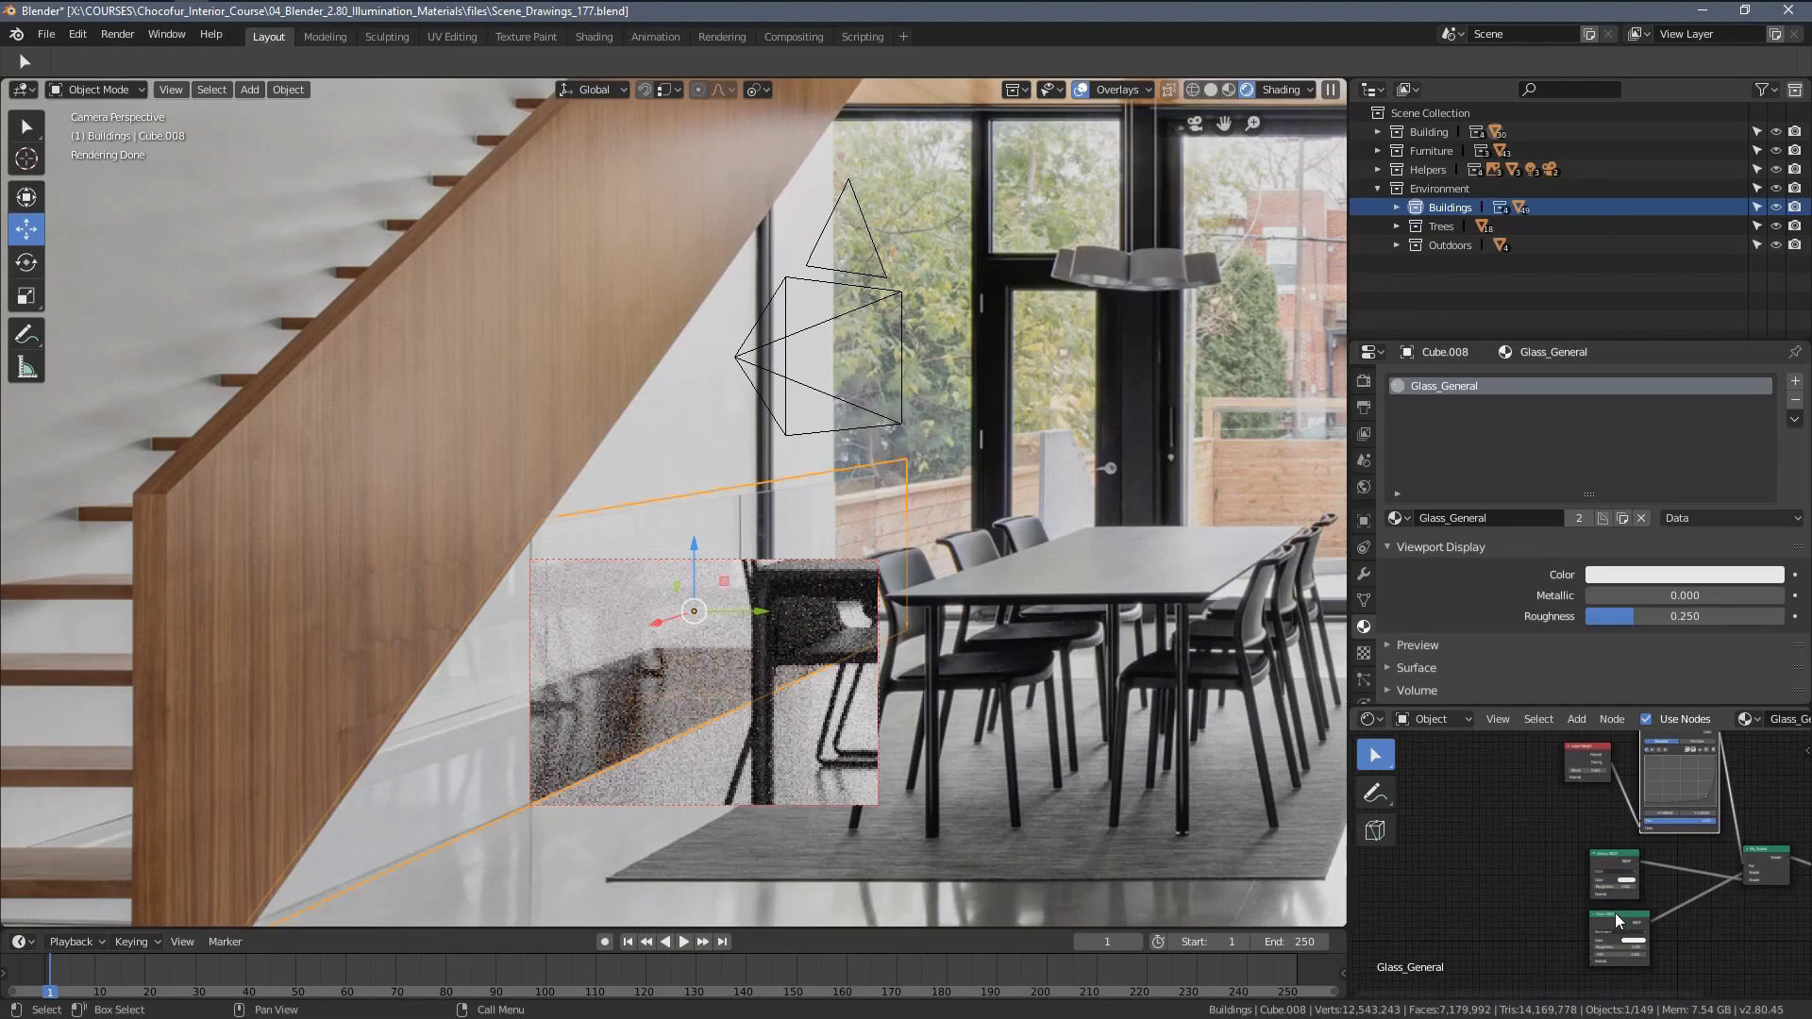
pyautogui.moveTo(1615, 913); pyautogui.dragTo(1534, 947)
pyautogui.moveTo(1615, 861); pyautogui.dragTo(1499, 899)
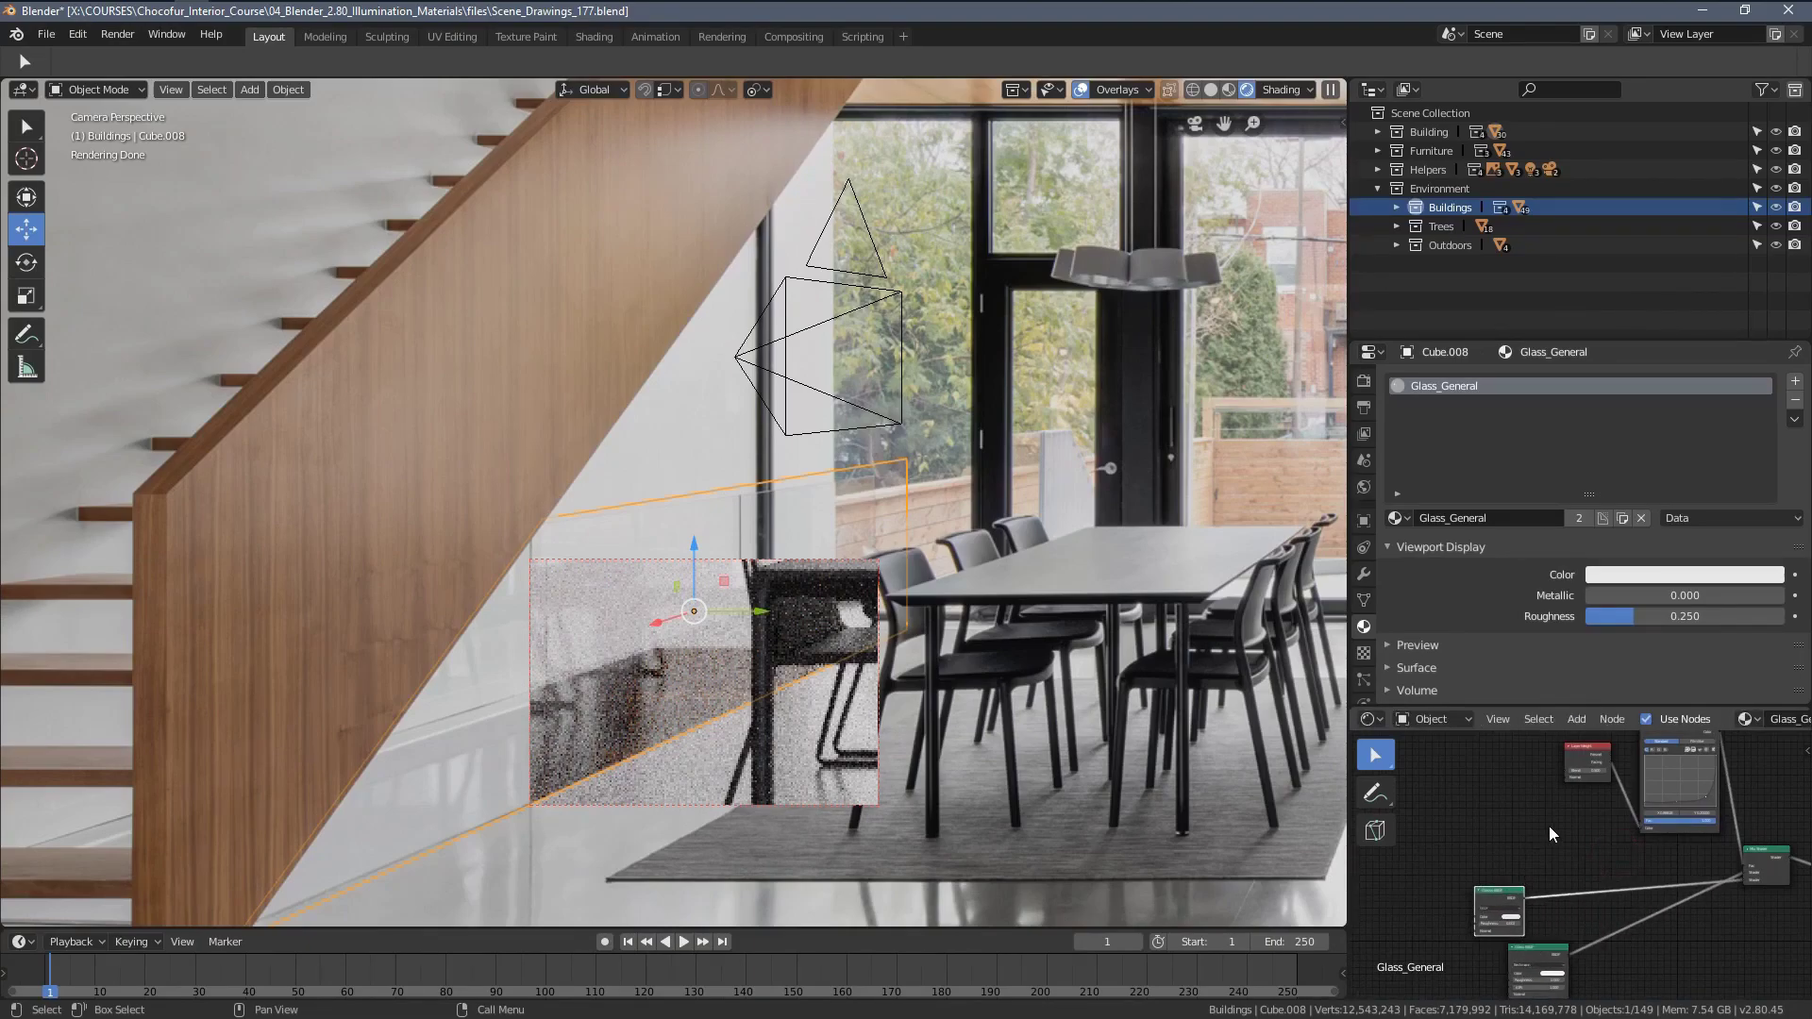
pyautogui.moveTo(1607, 782); pyautogui.dragTo(1529, 862, button='middle')
pyautogui.scroll(4, 1529, 862)
pyautogui.moveTo(1499, 812); pyautogui.dragTo(1377, 840)
pyautogui.moveTo(1535, 817); pyautogui.dragTo(1555, 797, button='middle')
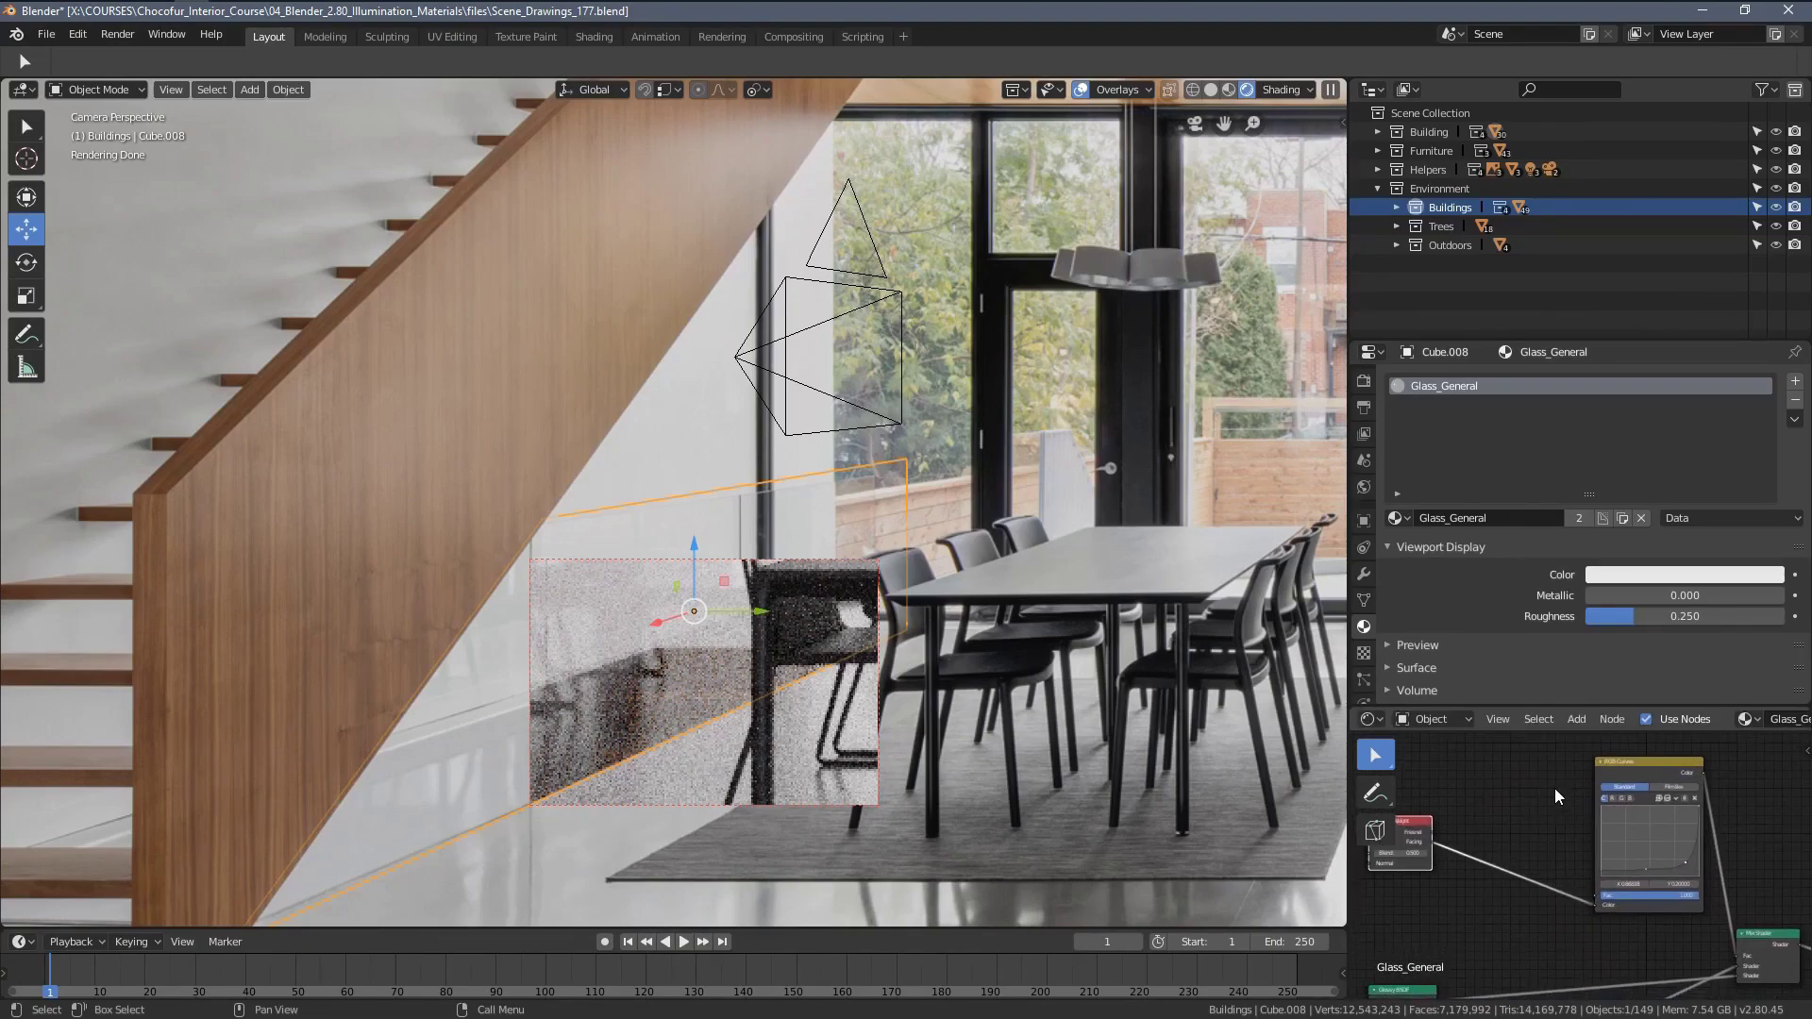
pyautogui.moveTo(1626, 765); pyautogui.dragTo(1496, 780)
pyautogui.scroll(3, 1542, 865)
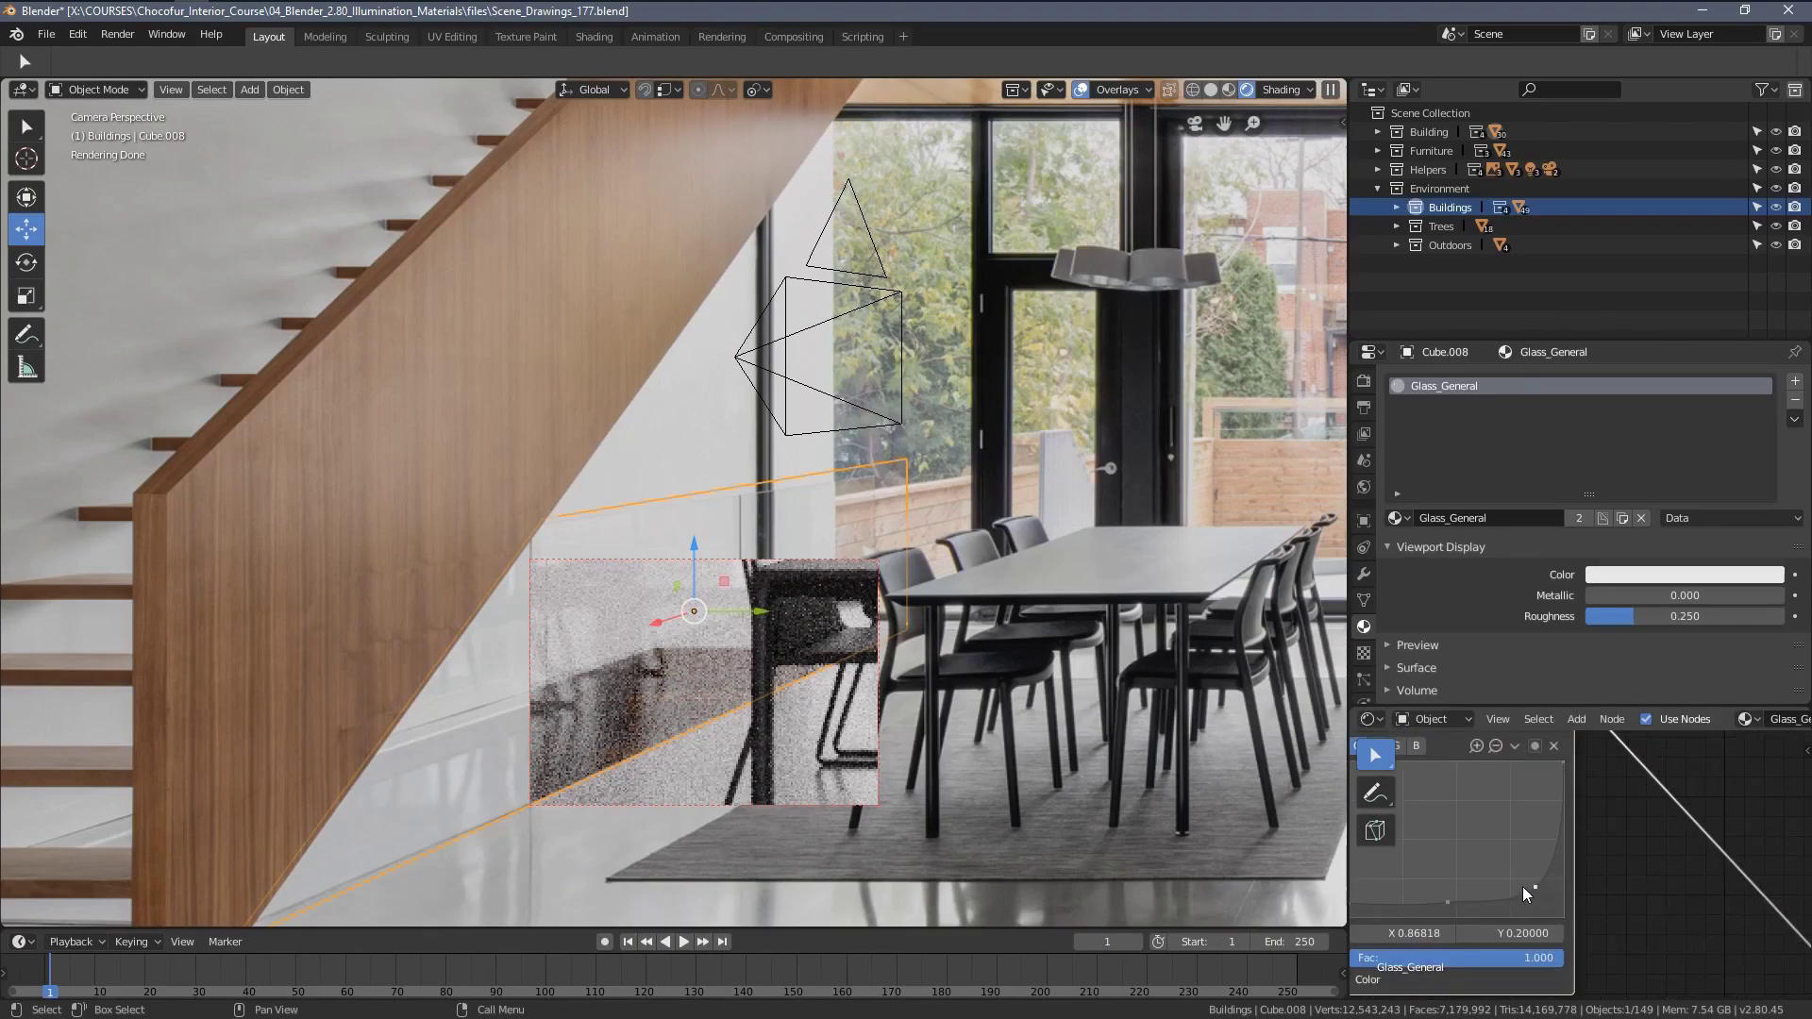
pyautogui.moveTo(1522, 886); pyautogui.dragTo(1640, 883, button='middle')
pyautogui.moveTo(1451, 863); pyautogui.dragTo(1604, 858, button='middle')
pyautogui.moveTo(1460, 755); pyautogui.dragTo(1403, 859)
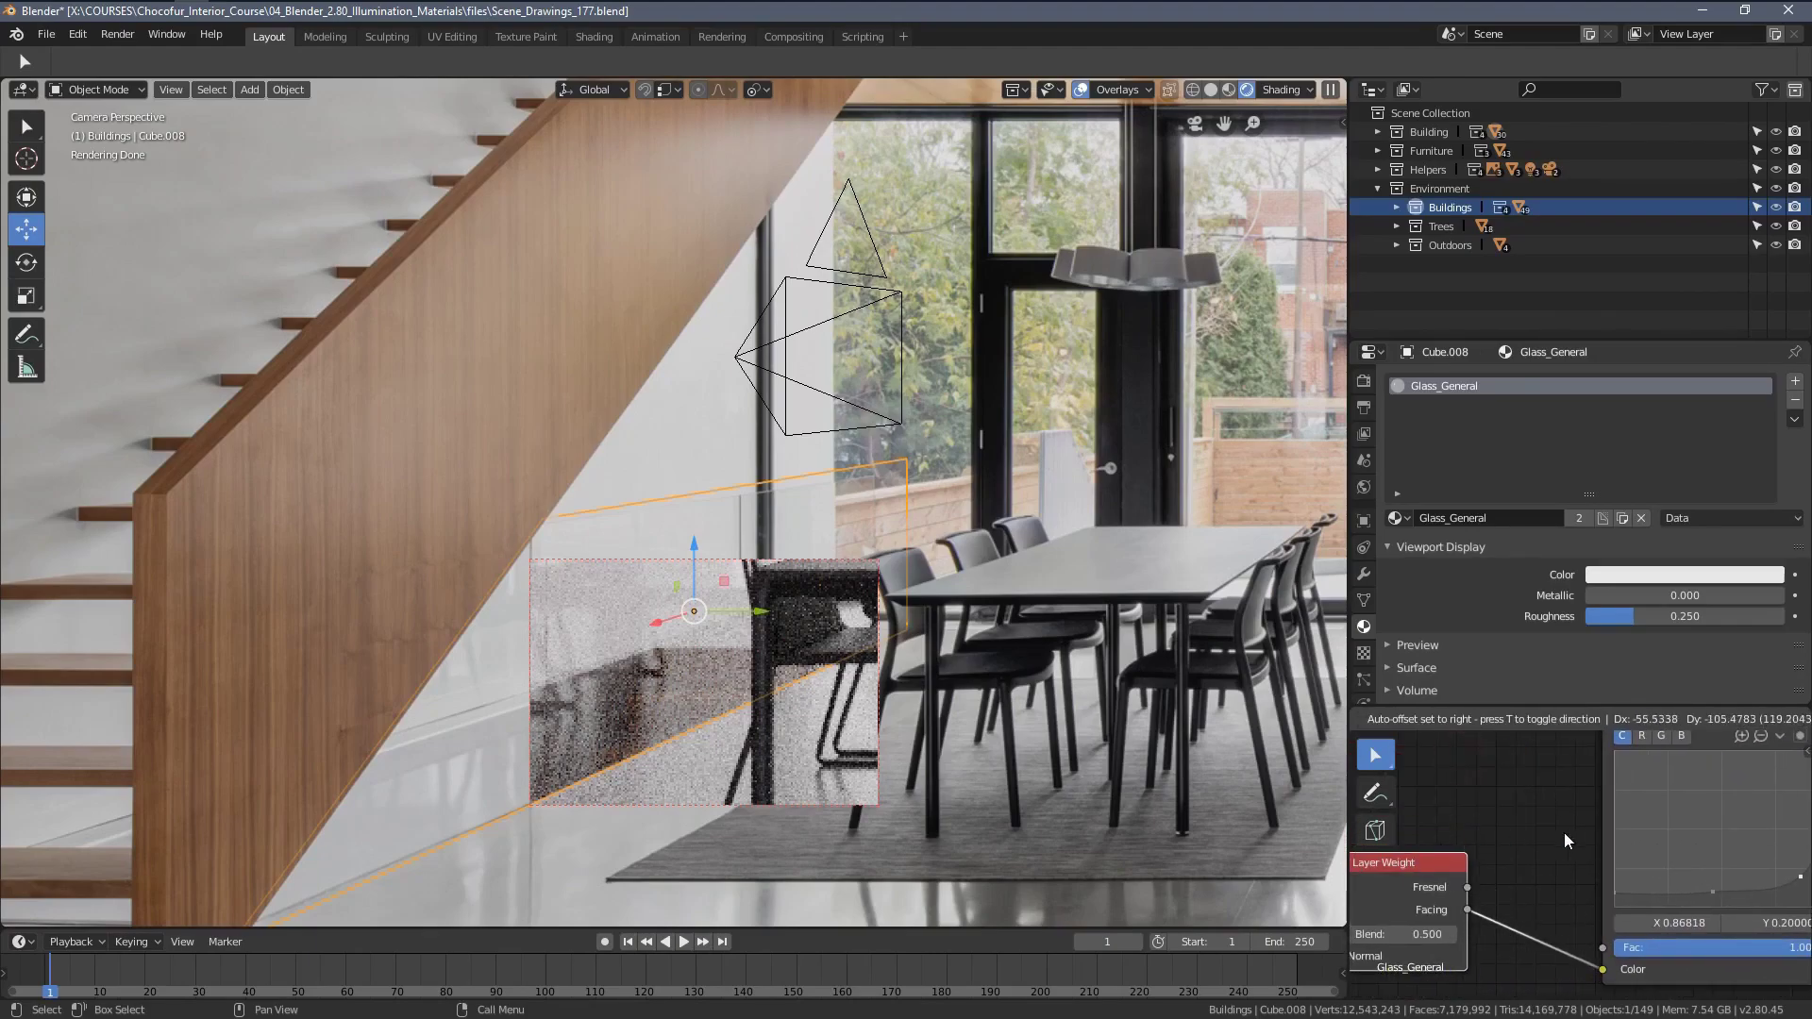
# Insert a Math node between RGB Curves and the Mix Shader in Glass_General, and set its operation to Multiply.
pyautogui.scroll(-4, 1595, 849)
pyautogui.scroll(4, 1680, 859)
pyautogui.moveTo(1765, 873); pyautogui.dragTo(1479, 896, button='middle')
pyautogui.hotkey('shift', 'a')
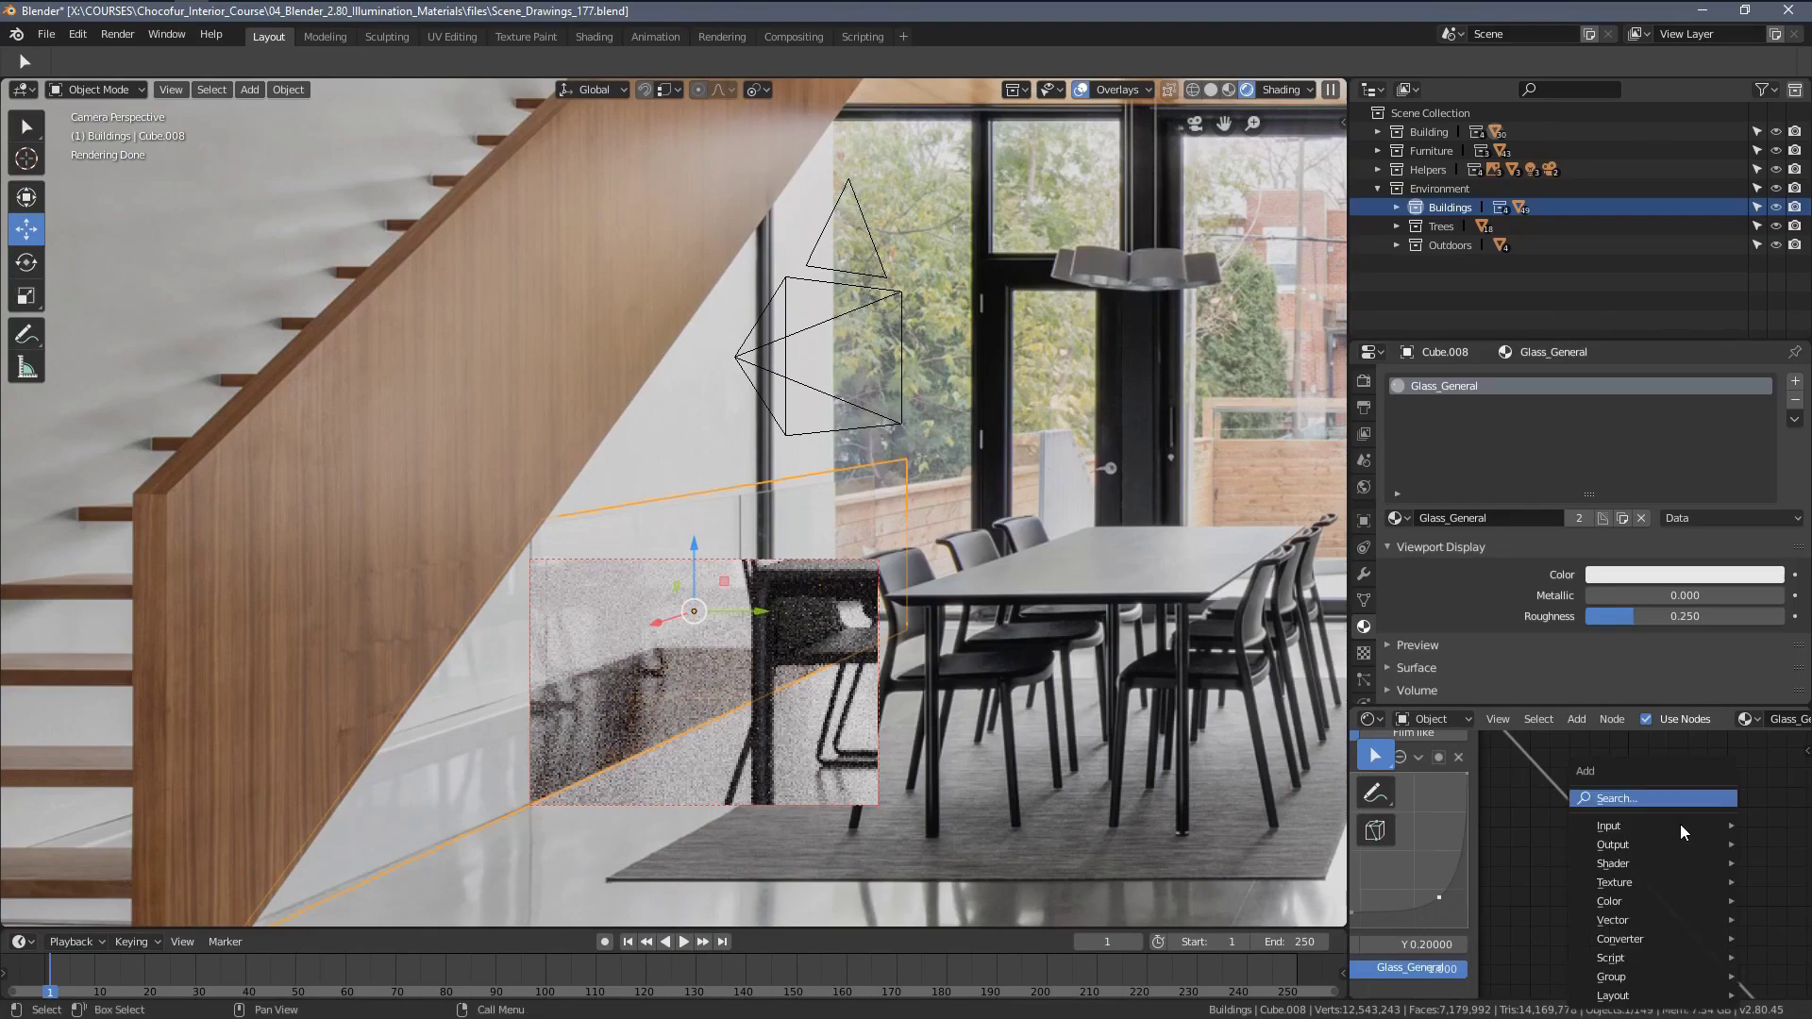
pyautogui.moveTo(1629, 937)
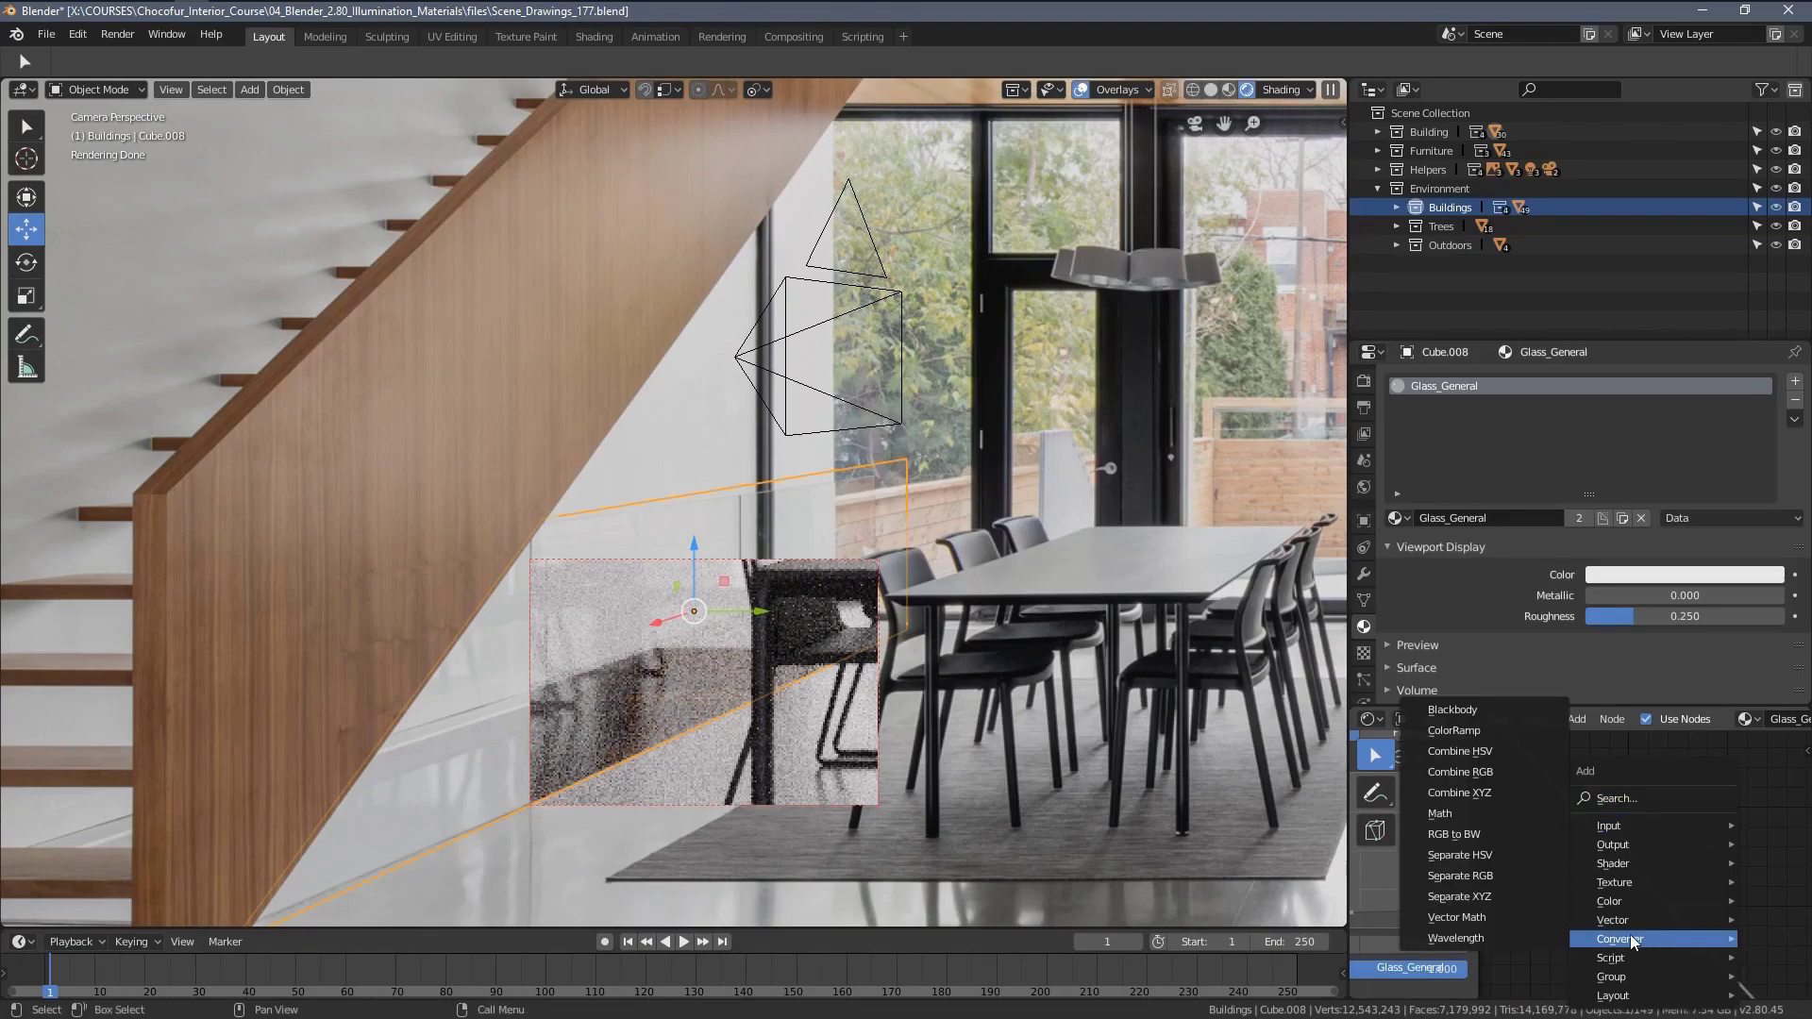
pyautogui.click(1471, 813)
pyautogui.click(1538, 850)
pyautogui.scroll(2, 1538, 850)
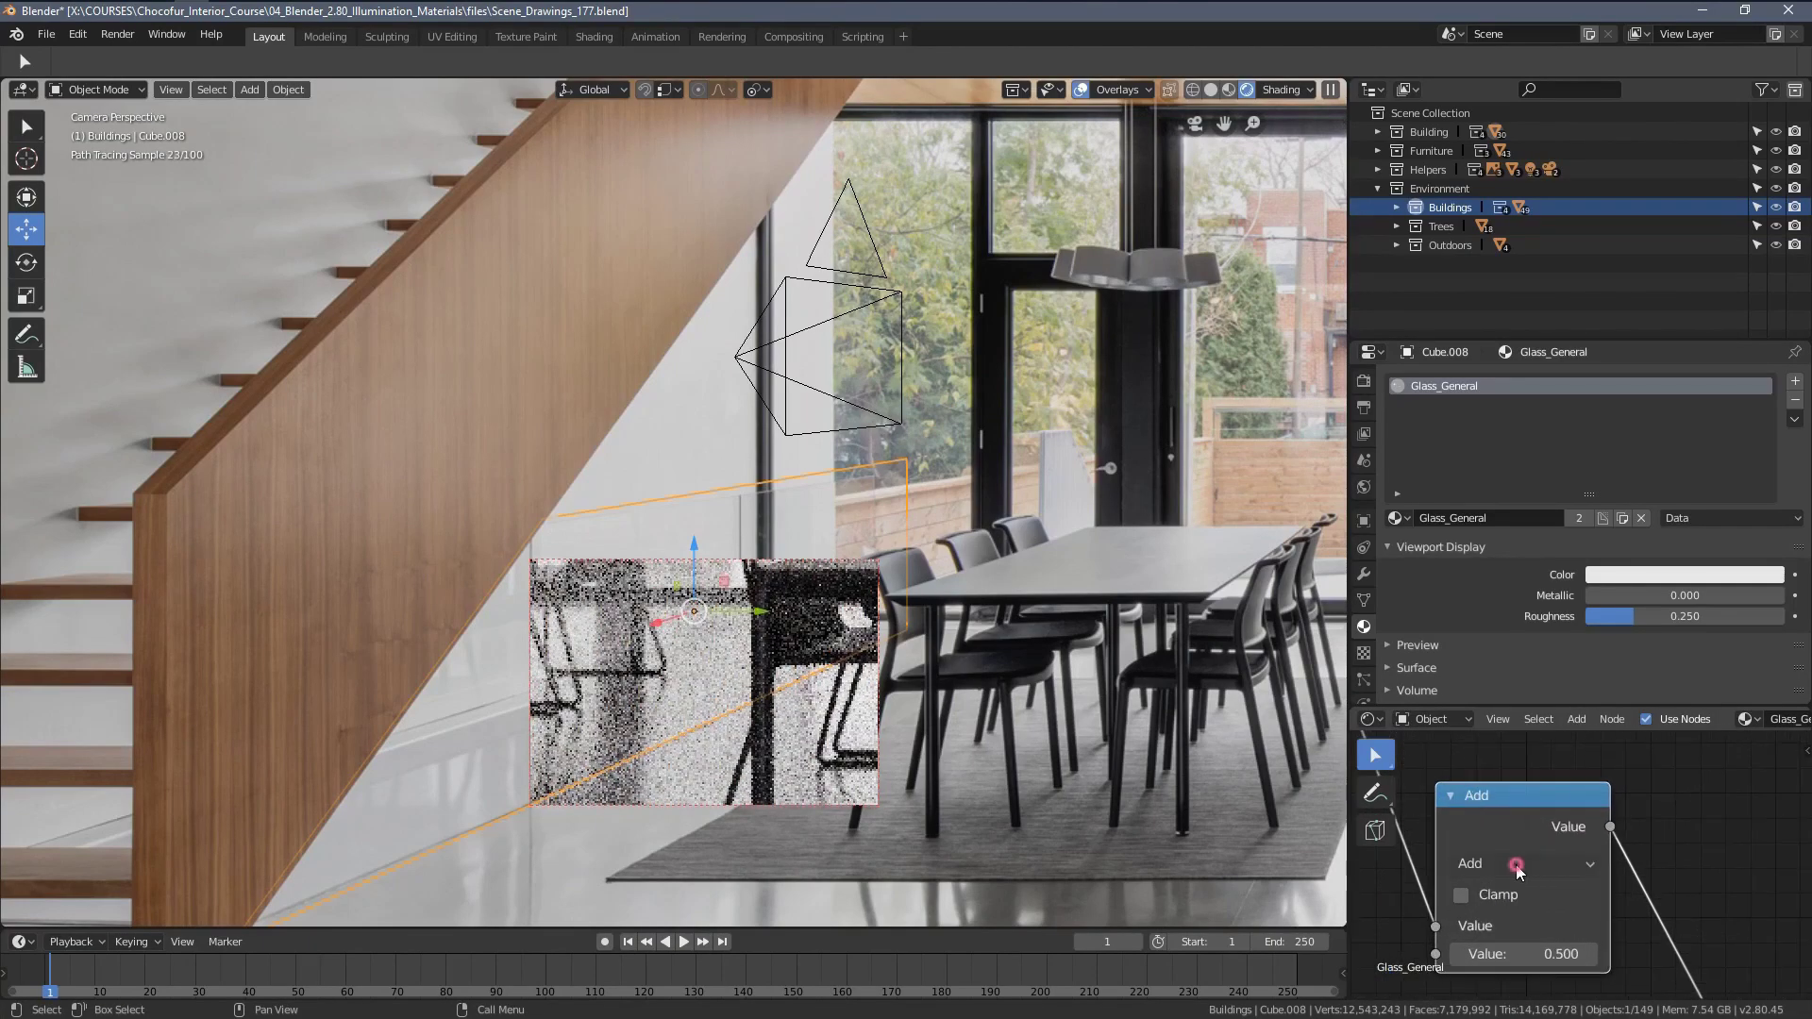
pyautogui.click(1514, 863)
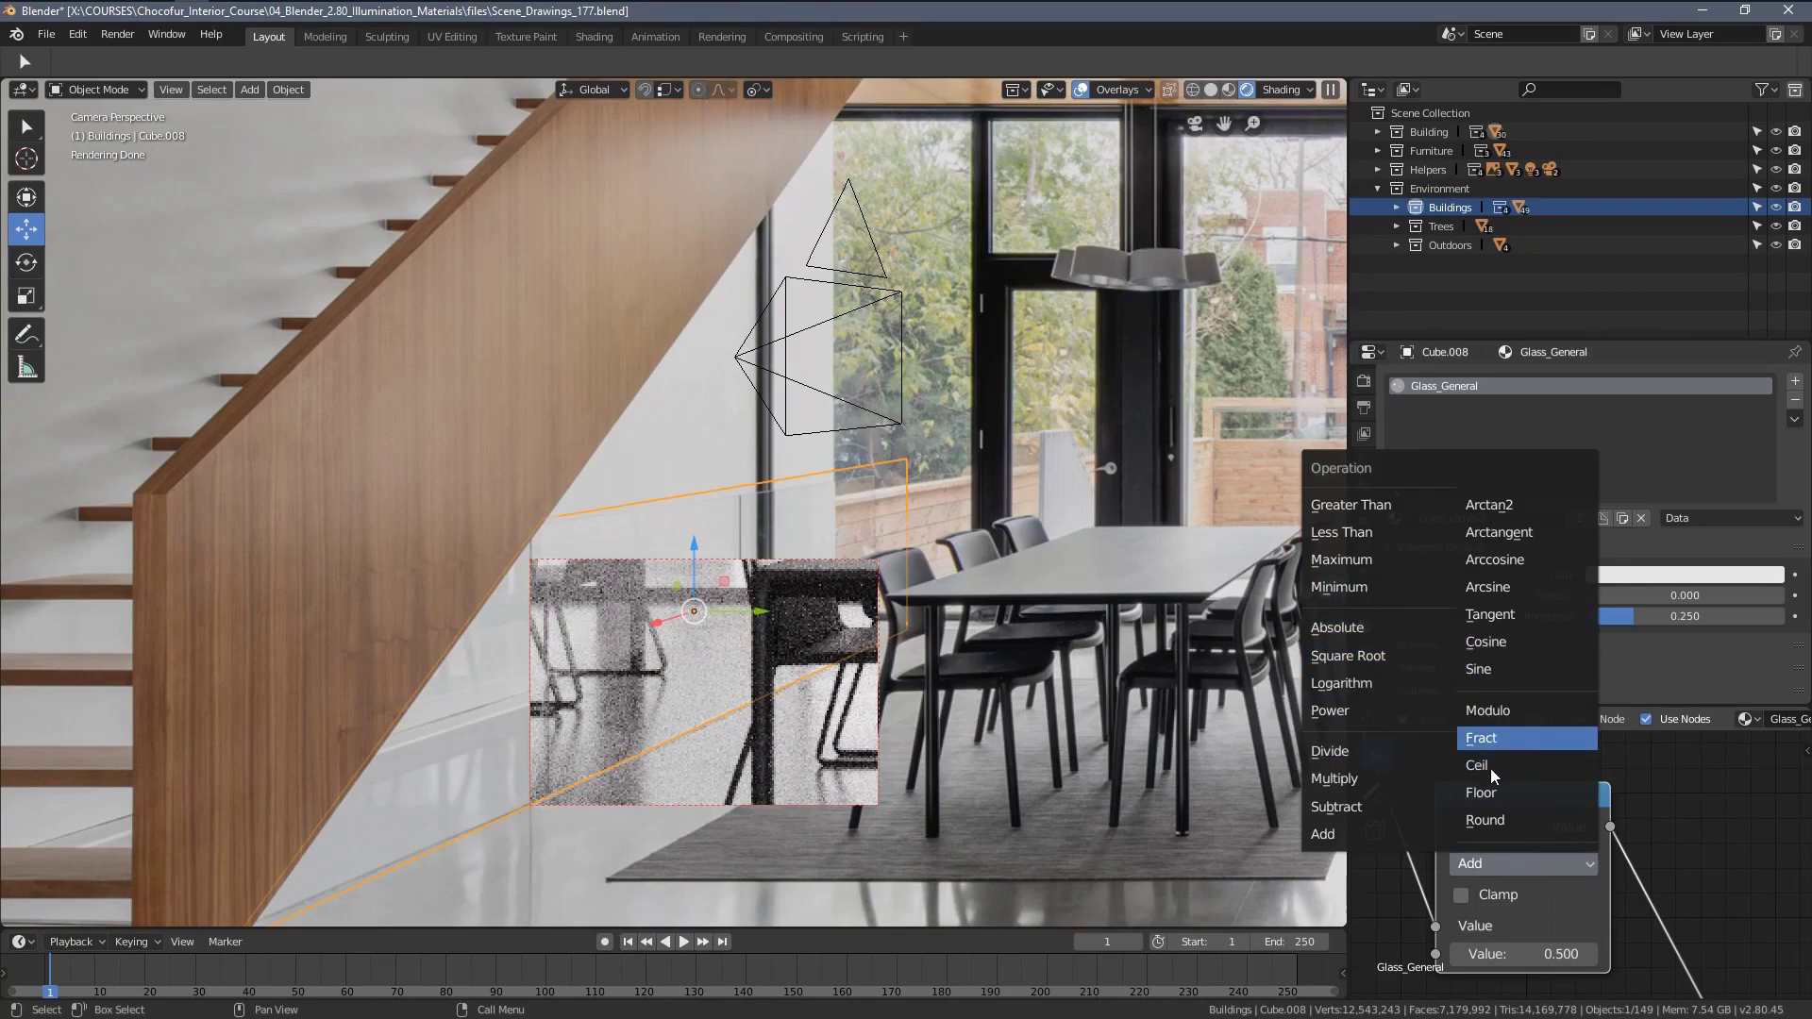
pyautogui.click(1395, 777)
pyautogui.scroll(-1, 1609, 846)
pyautogui.moveTo(1609, 847); pyautogui.dragTo(1625, 776, button='middle')
pyautogui.scroll(2, 1625, 775)
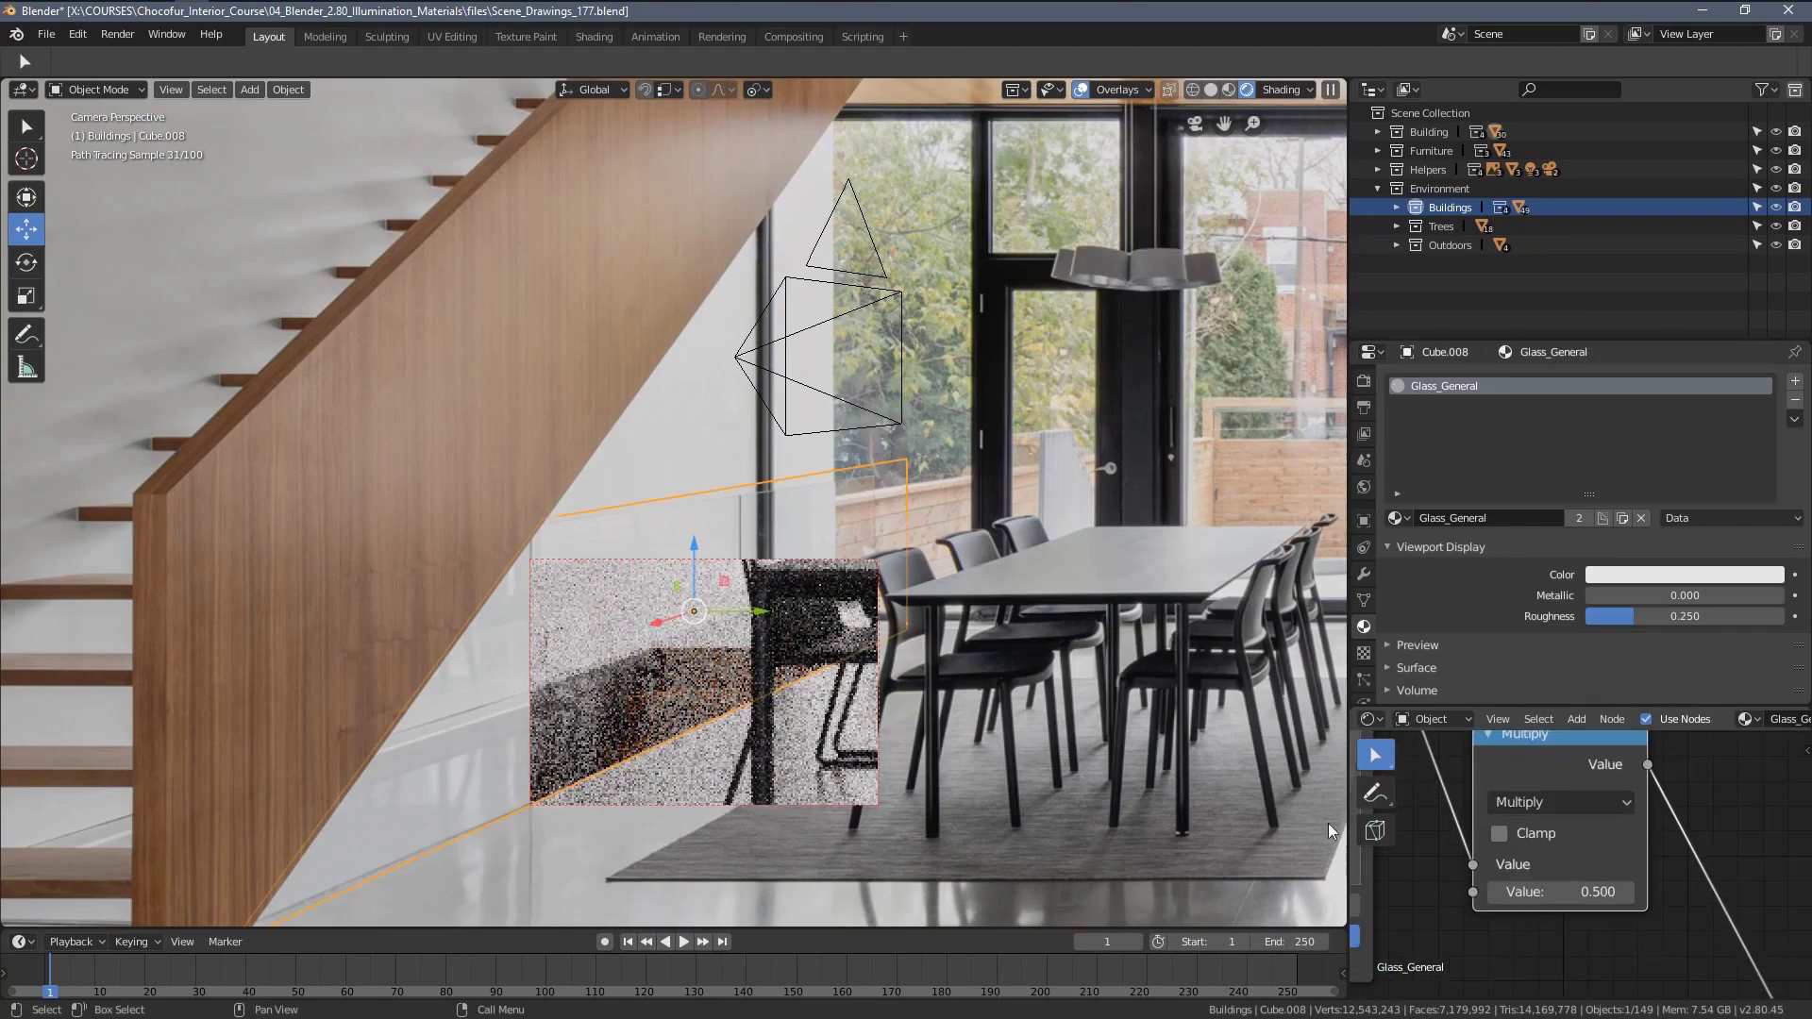
# Try 0.4 as the Multiply node's value and settle on 0.2 to weaken the glass railing's reflections.
pyautogui.scroll(-4, 1452, 855)
pyautogui.scroll(-2, 1452, 855)
pyautogui.moveTo(1451, 855); pyautogui.dragTo(1551, 824, button='middle')
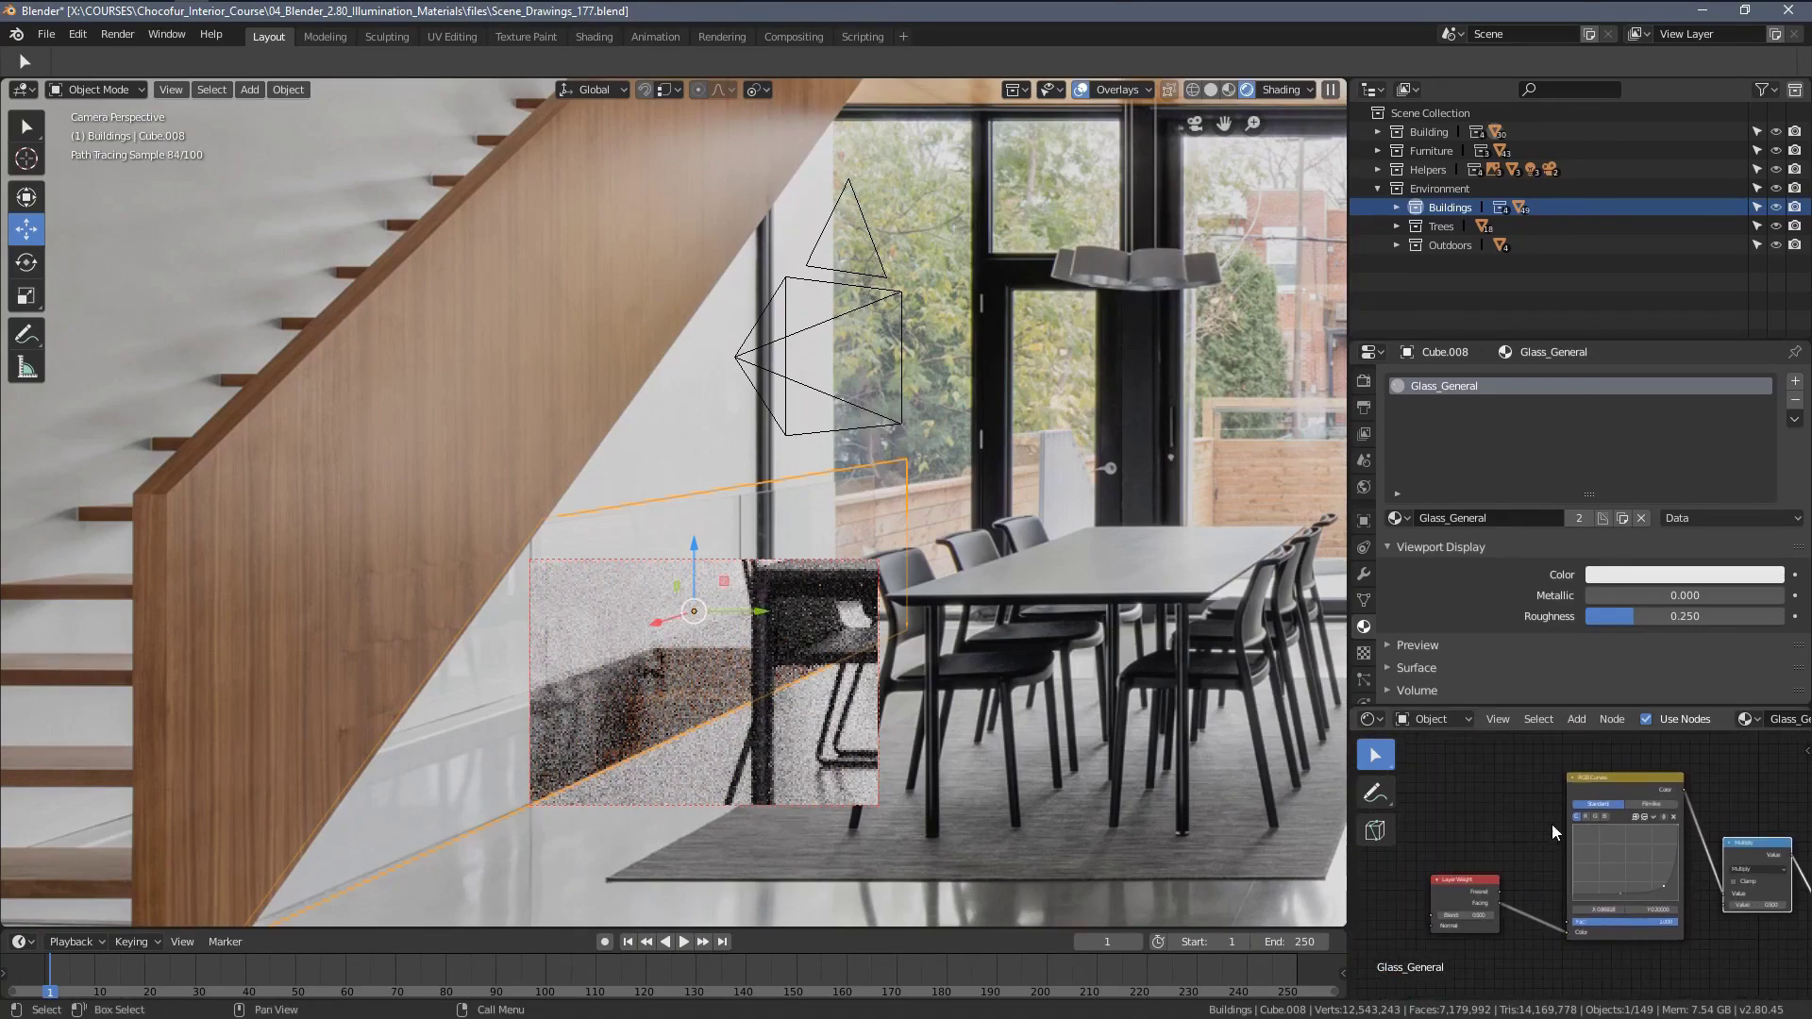
pyautogui.moveTo(1774, 901); pyautogui.dragTo(1567, 883, button='middle')
pyautogui.scroll(8, 1644, 885)
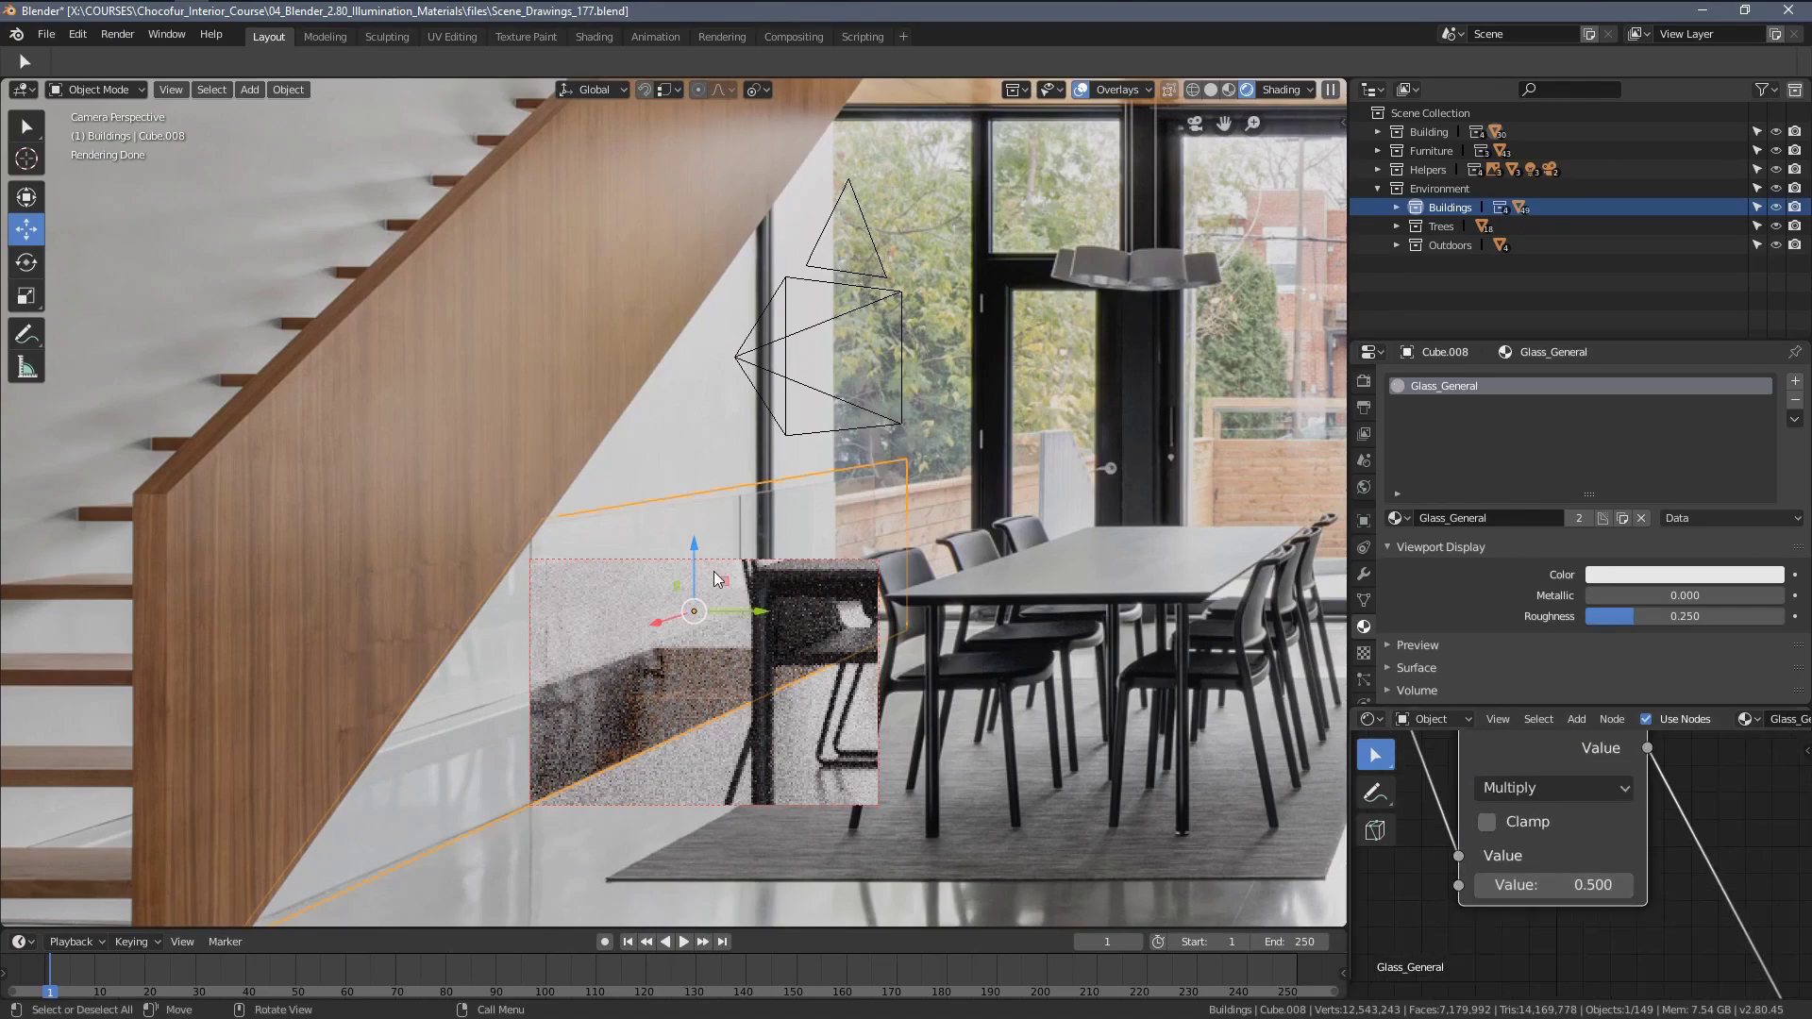
pyautogui.moveTo(1356, 819); pyautogui.dragTo(1425, 863, button='middle')
pyautogui.moveTo(1540, 897); pyautogui.dragTo(1566, 874, button='middle')
pyautogui.scroll(3, 1566, 876)
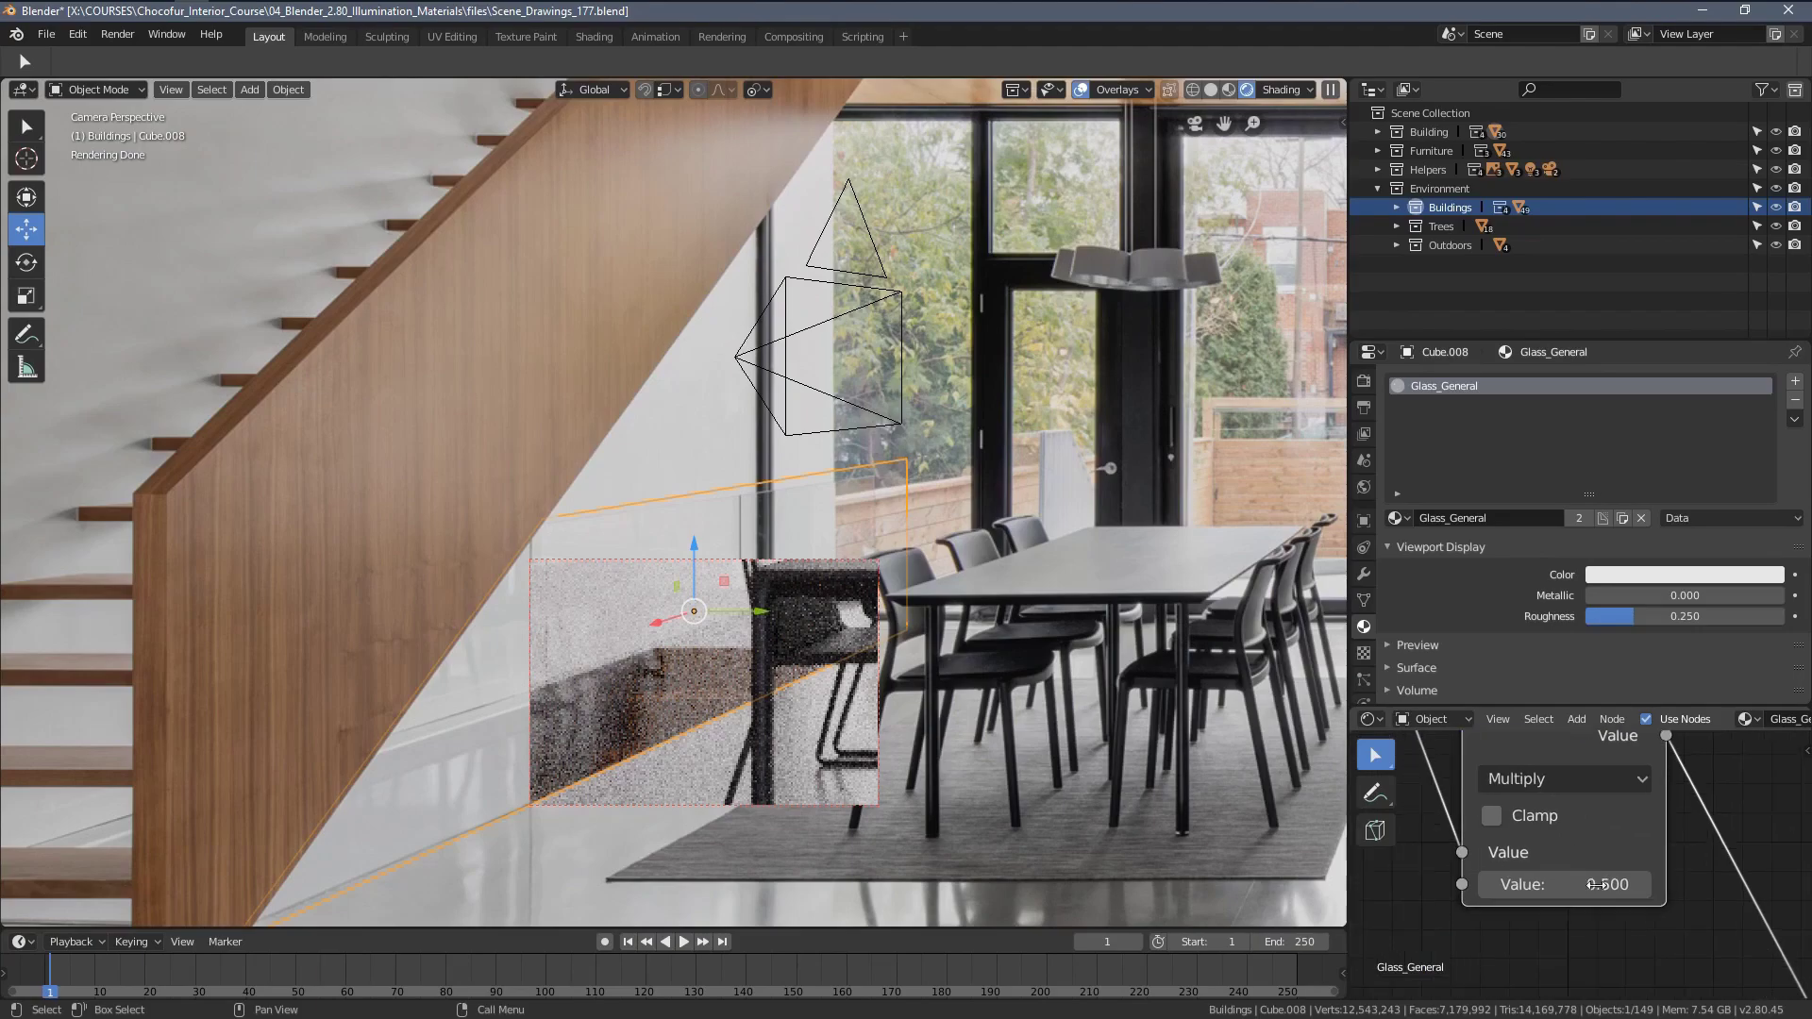
pyautogui.click(1565, 888)
pyautogui.click(1585, 888)
pyautogui.write('0.4')
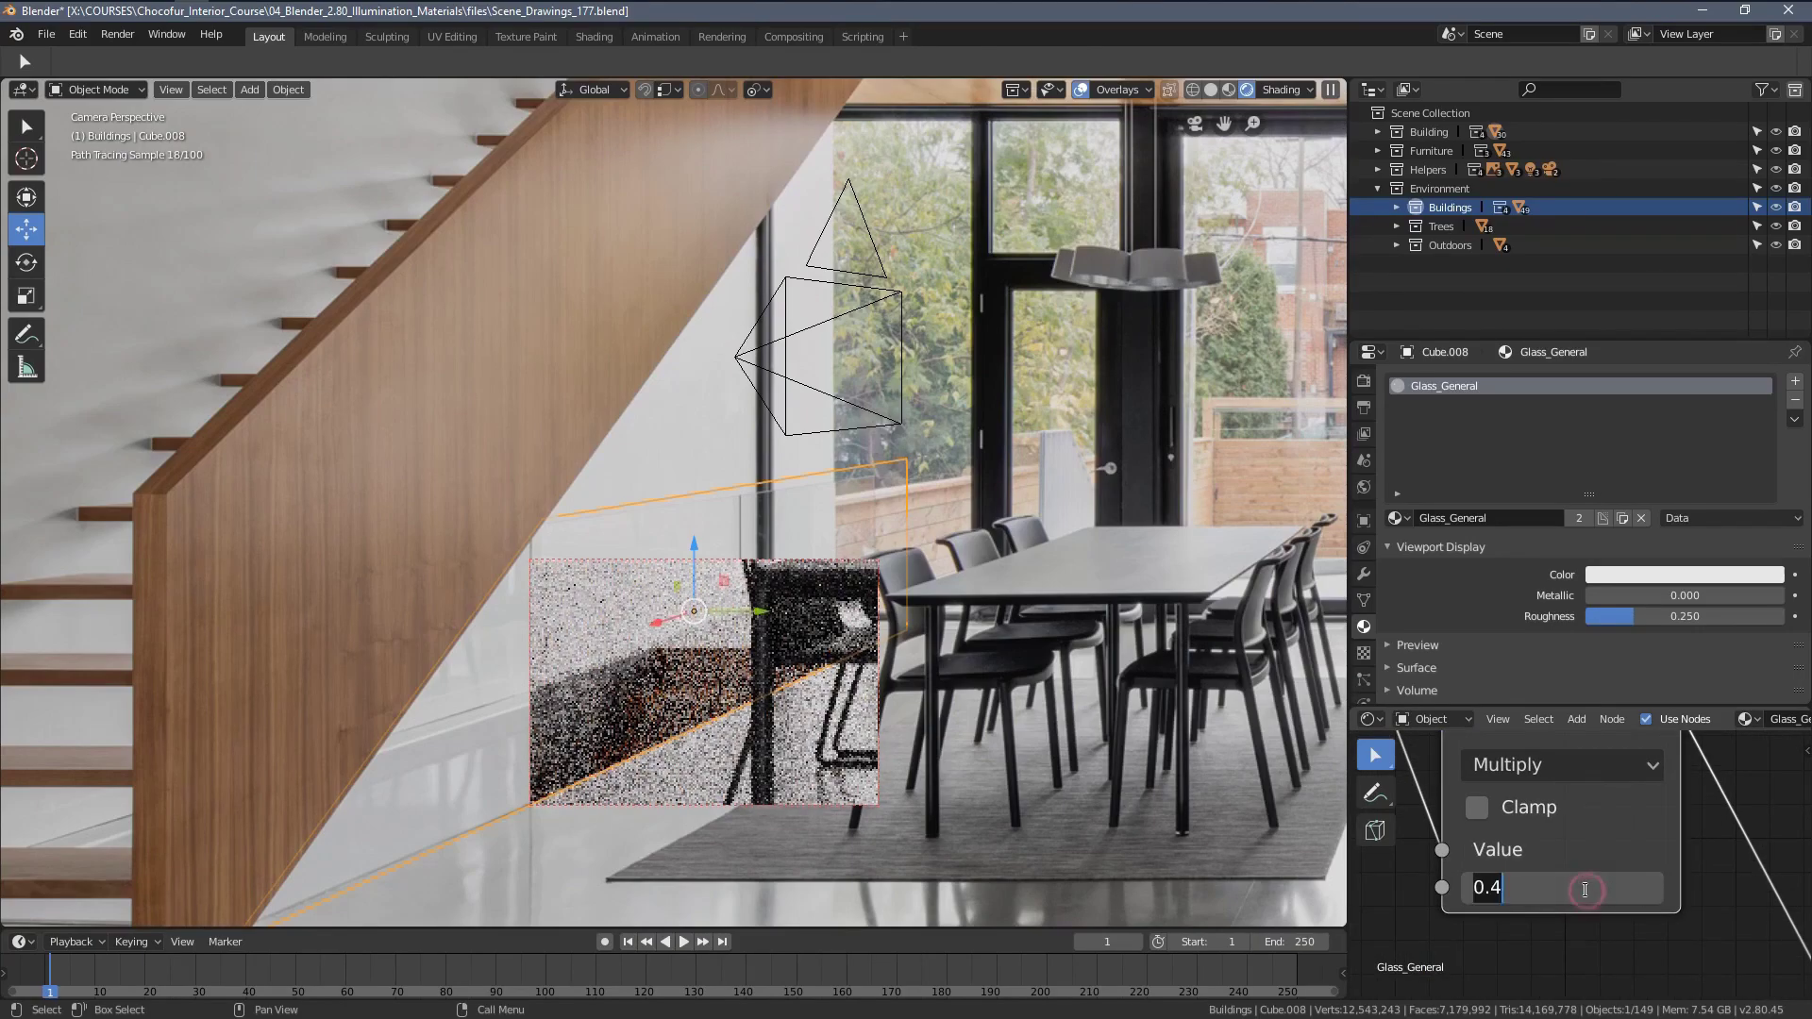
pyautogui.write('2')
pyautogui.press('Return')
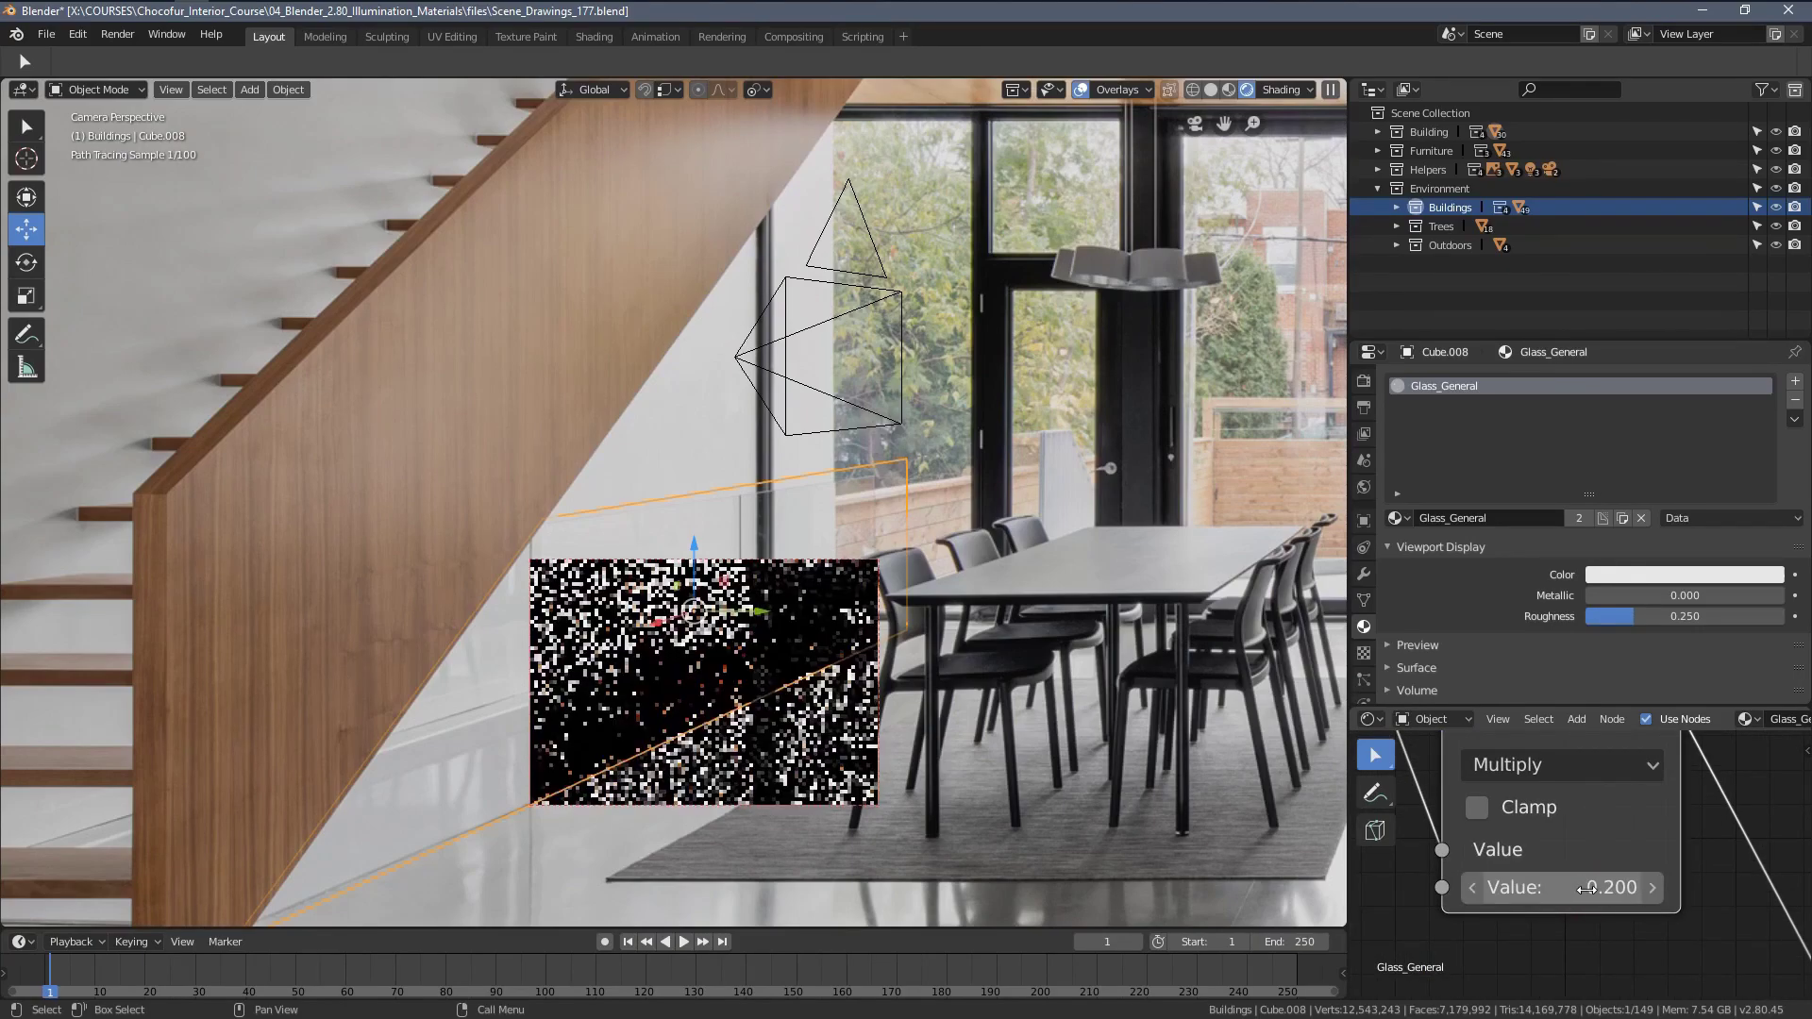
# Try a value of 2 on Glass_General's Multiply node to exaggerate the railing's reflections.
pyautogui.scroll(-1, 1538, 871)
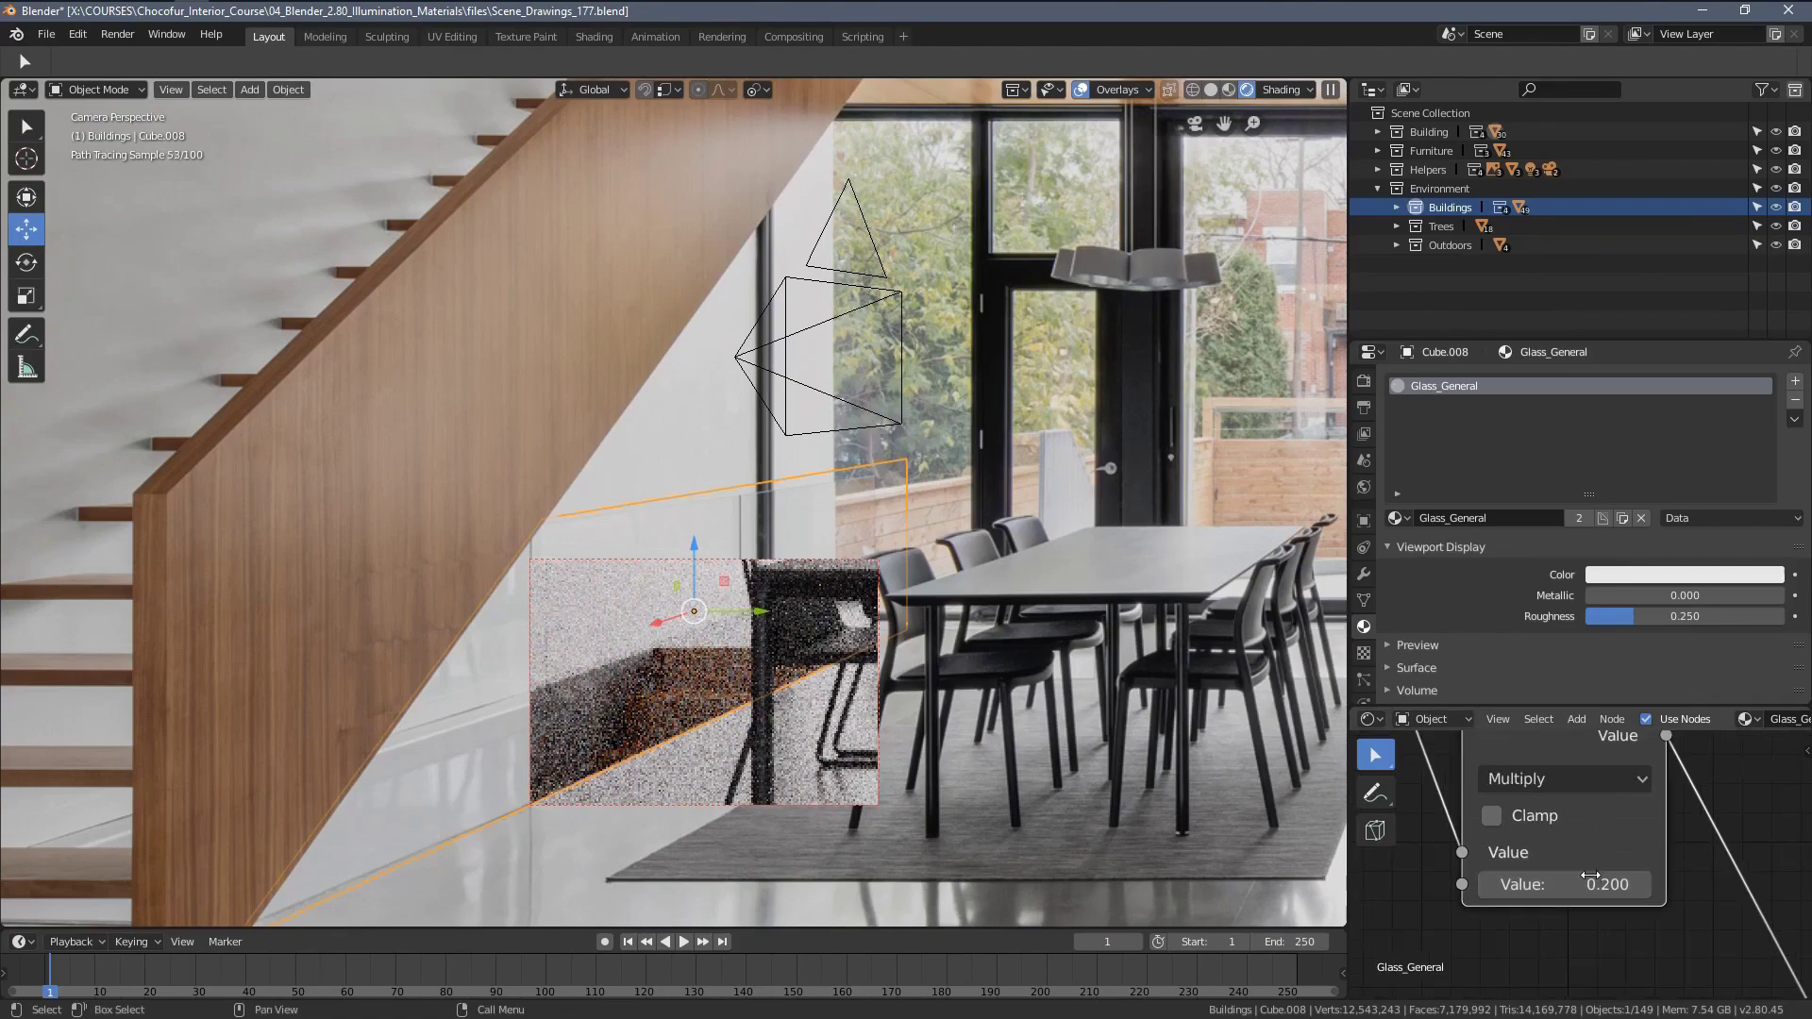
pyautogui.scroll(-1, 1566, 889)
pyautogui.scroll(1, 1593, 880)
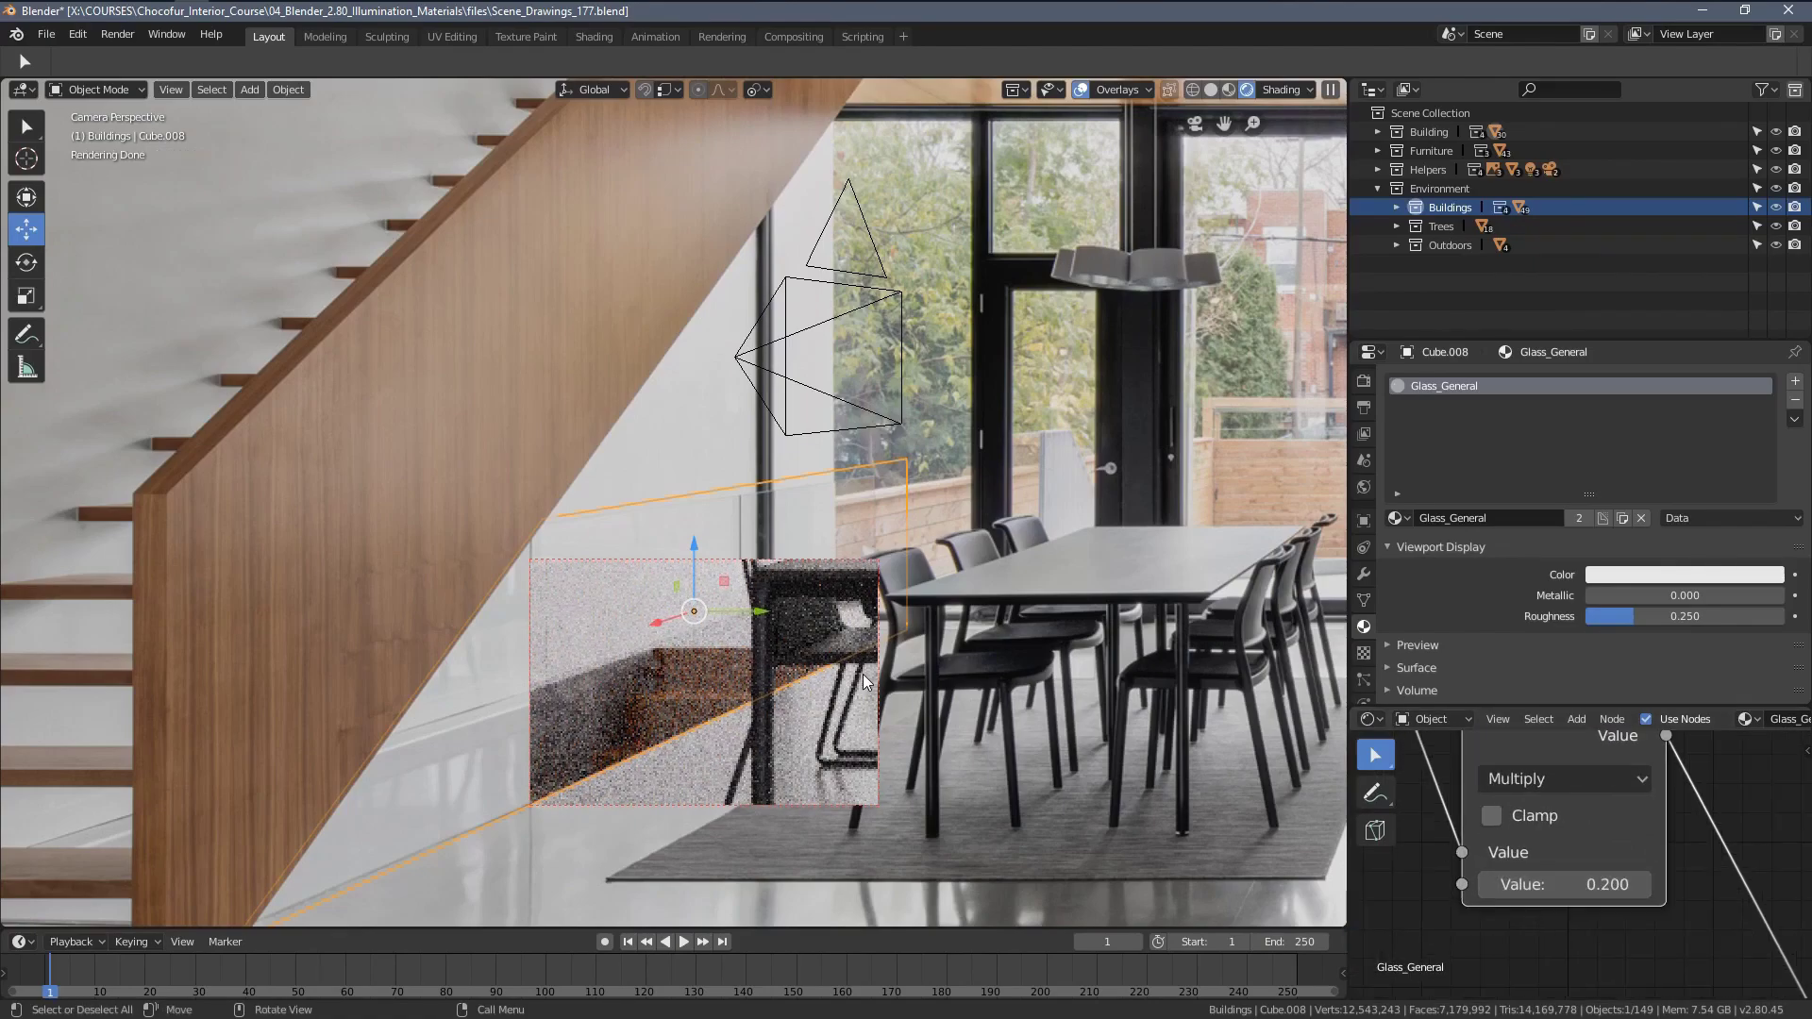
pyautogui.scroll(-2, 1444, 878)
pyautogui.moveTo(1425, 873); pyautogui.dragTo(1604, 894, button='middle')
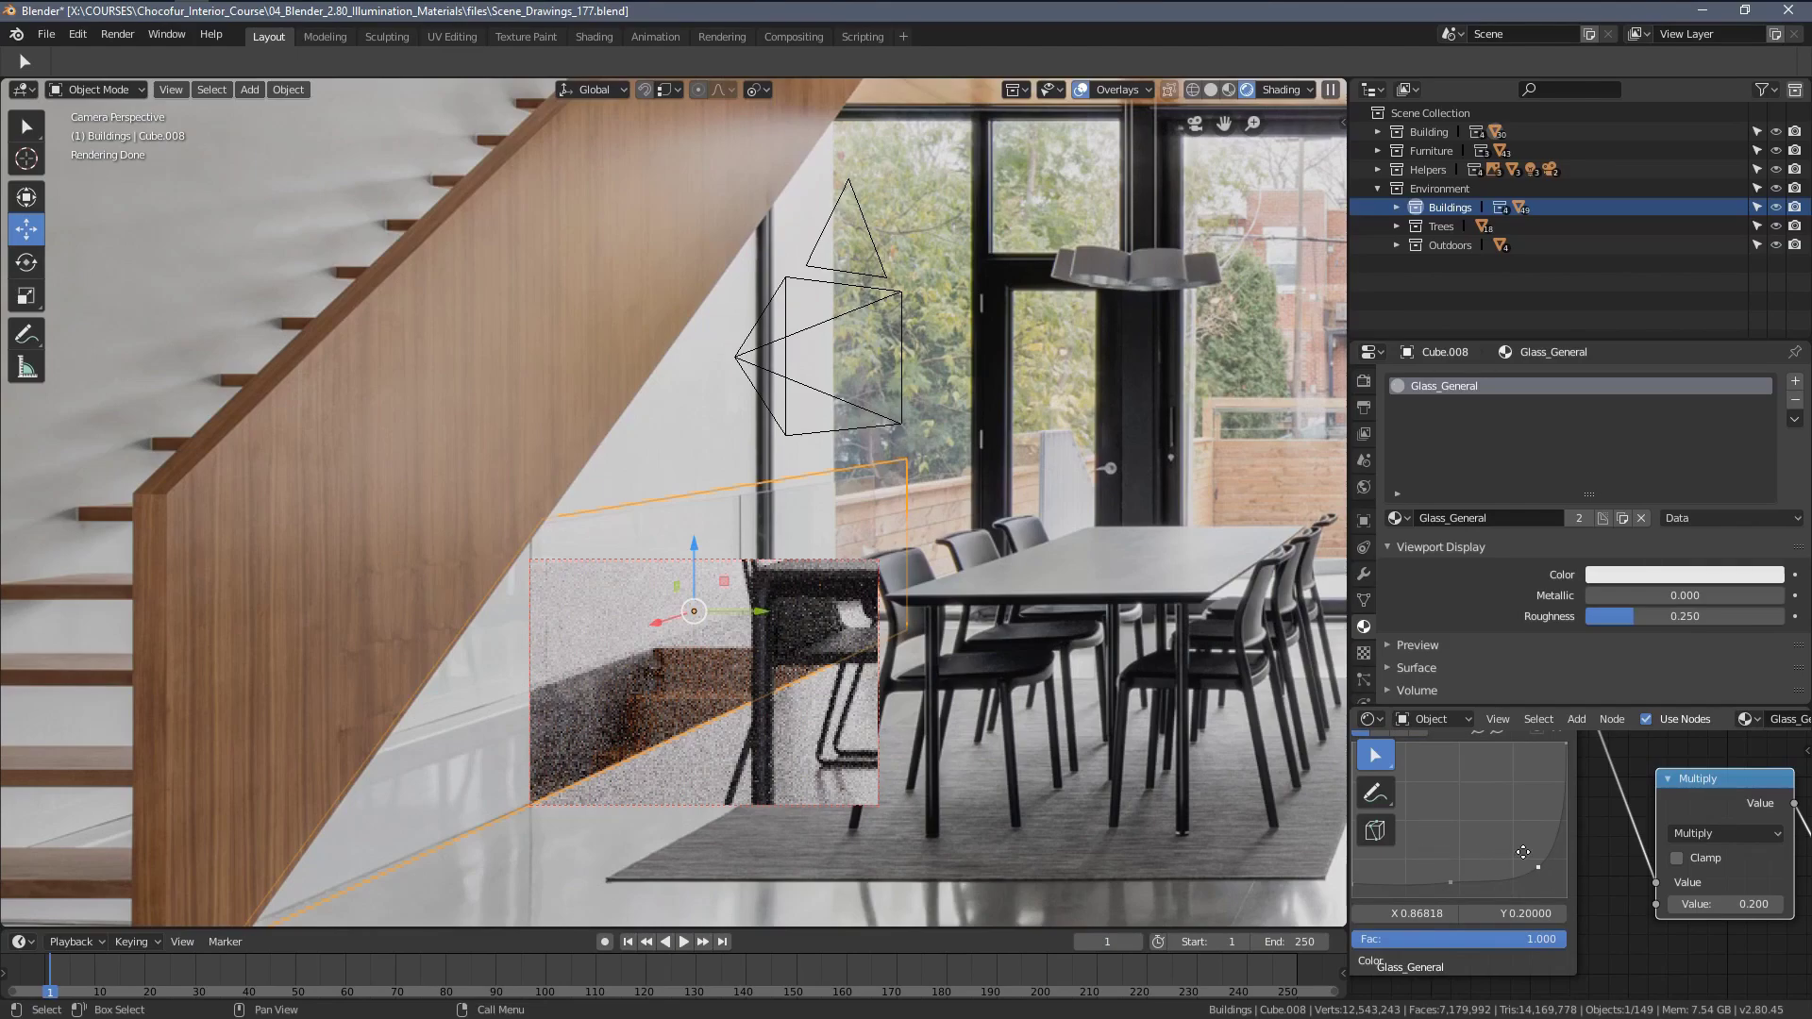
pyautogui.moveTo(1524, 852); pyautogui.dragTo(1371, 853, button='middle')
pyautogui.scroll(4, 1582, 900)
pyautogui.click(1581, 900)
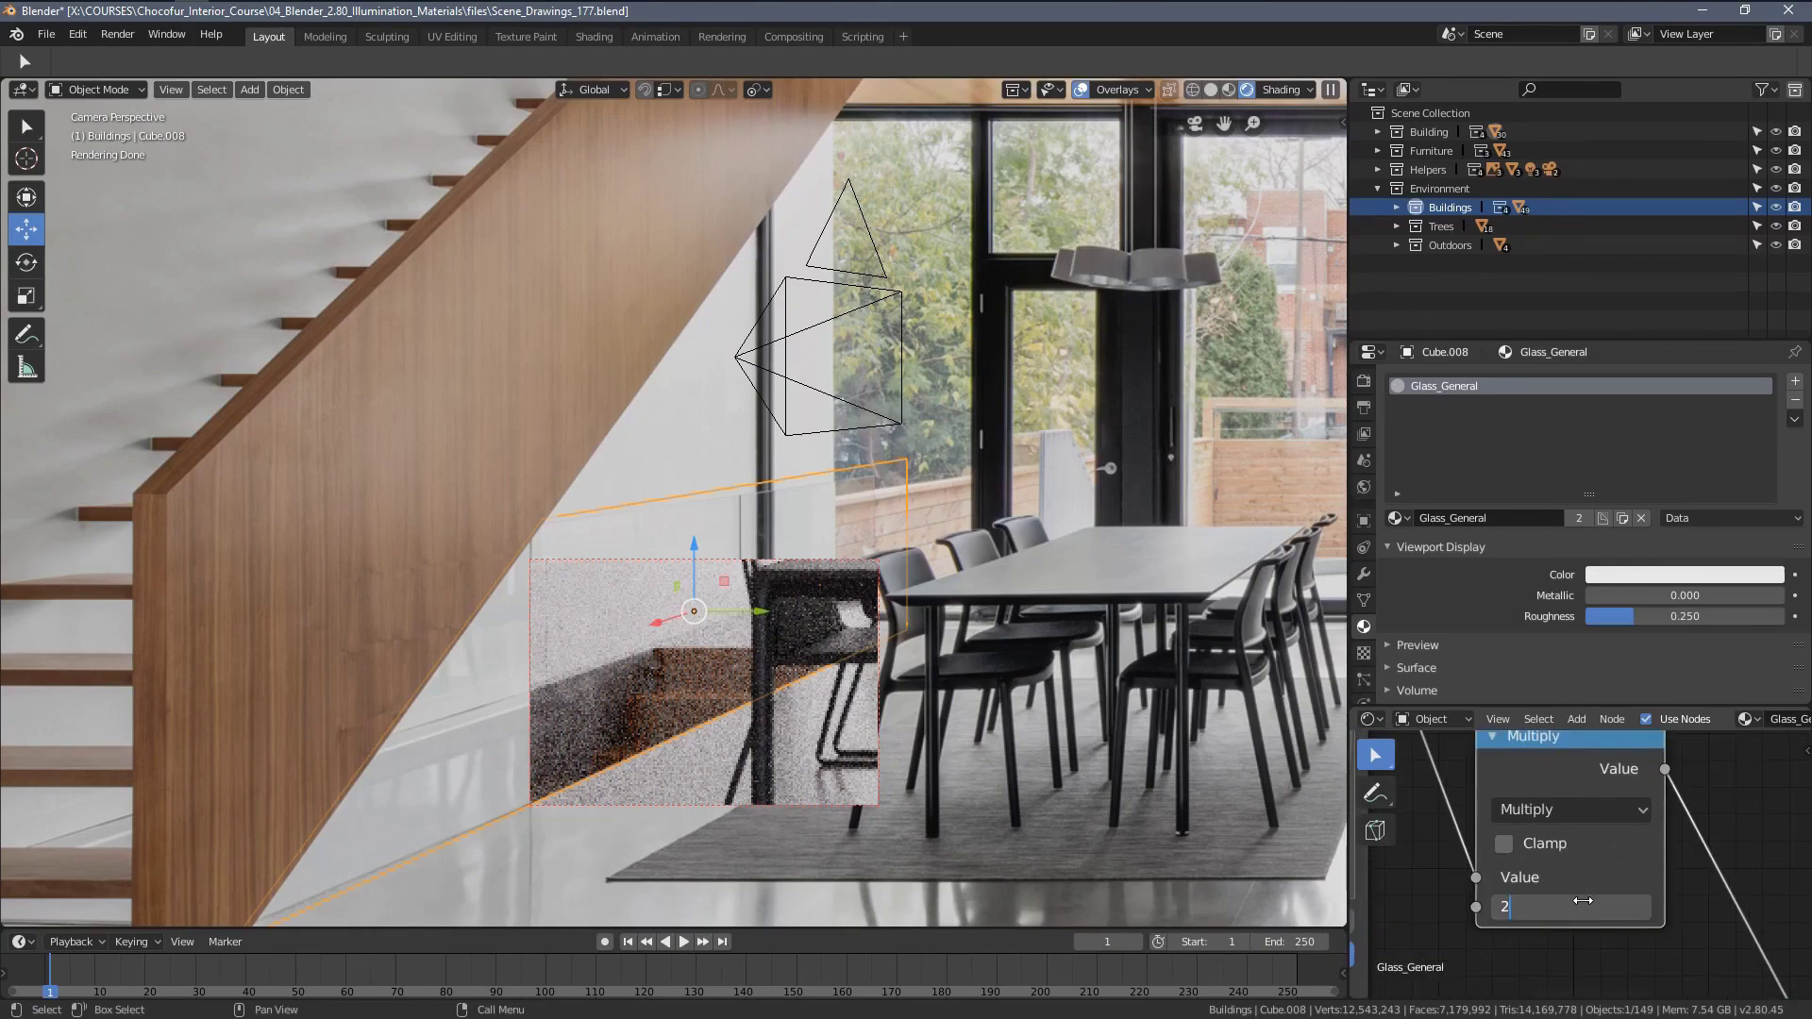
pyautogui.write('2')
pyautogui.press('Return')
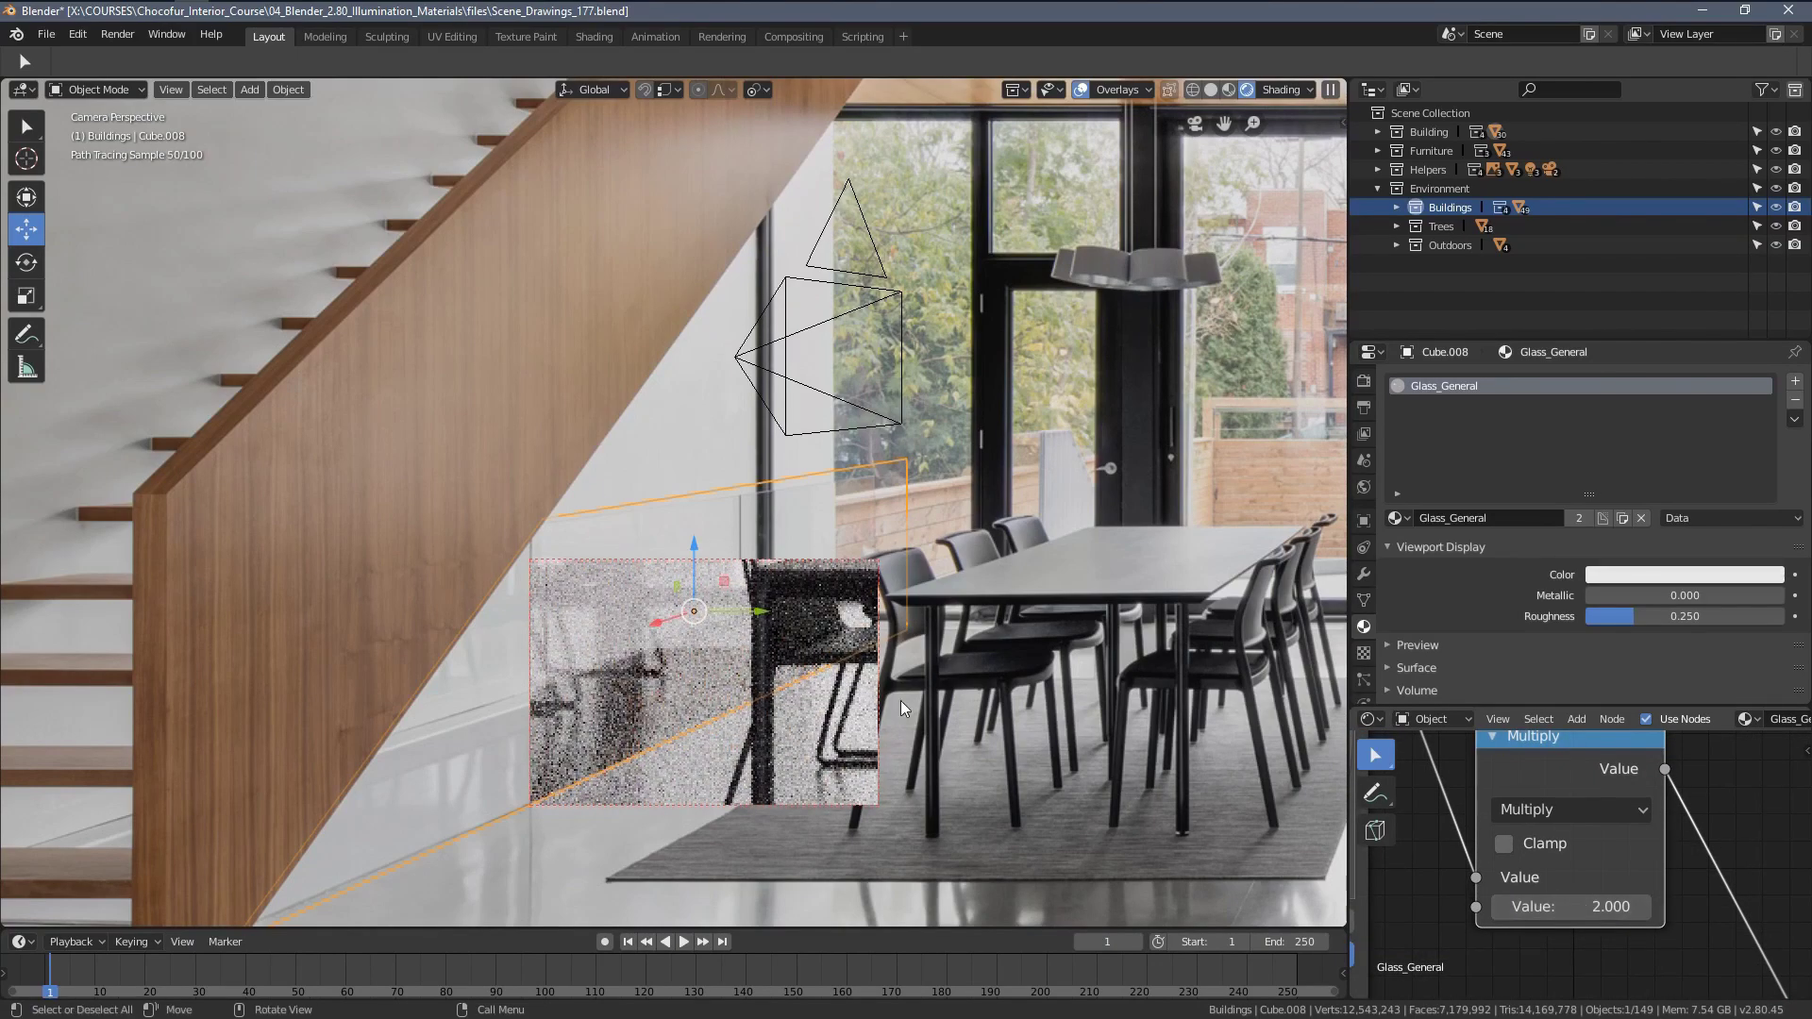
# Try 0.5 as the Multiply value, redraw the render region around the glass railing, and return the value to 0.2.
pyautogui.click(1584, 901)
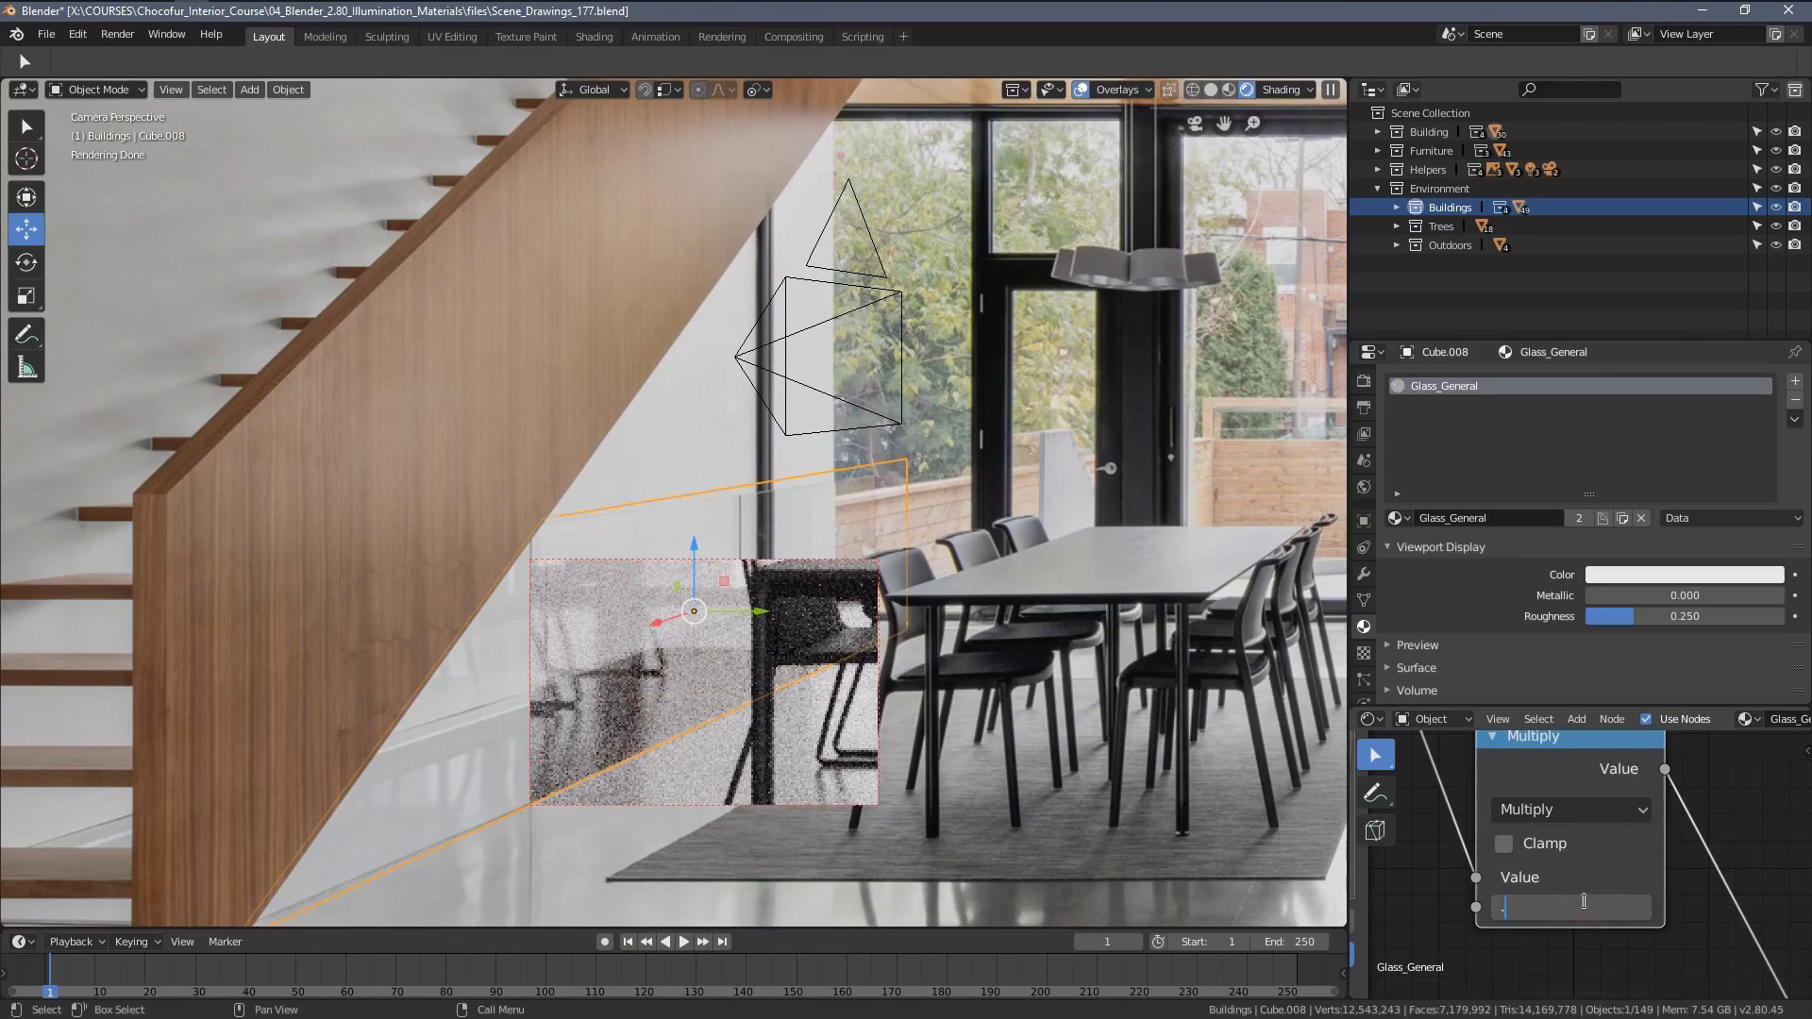
pyautogui.write('.5')
pyautogui.press('Return')
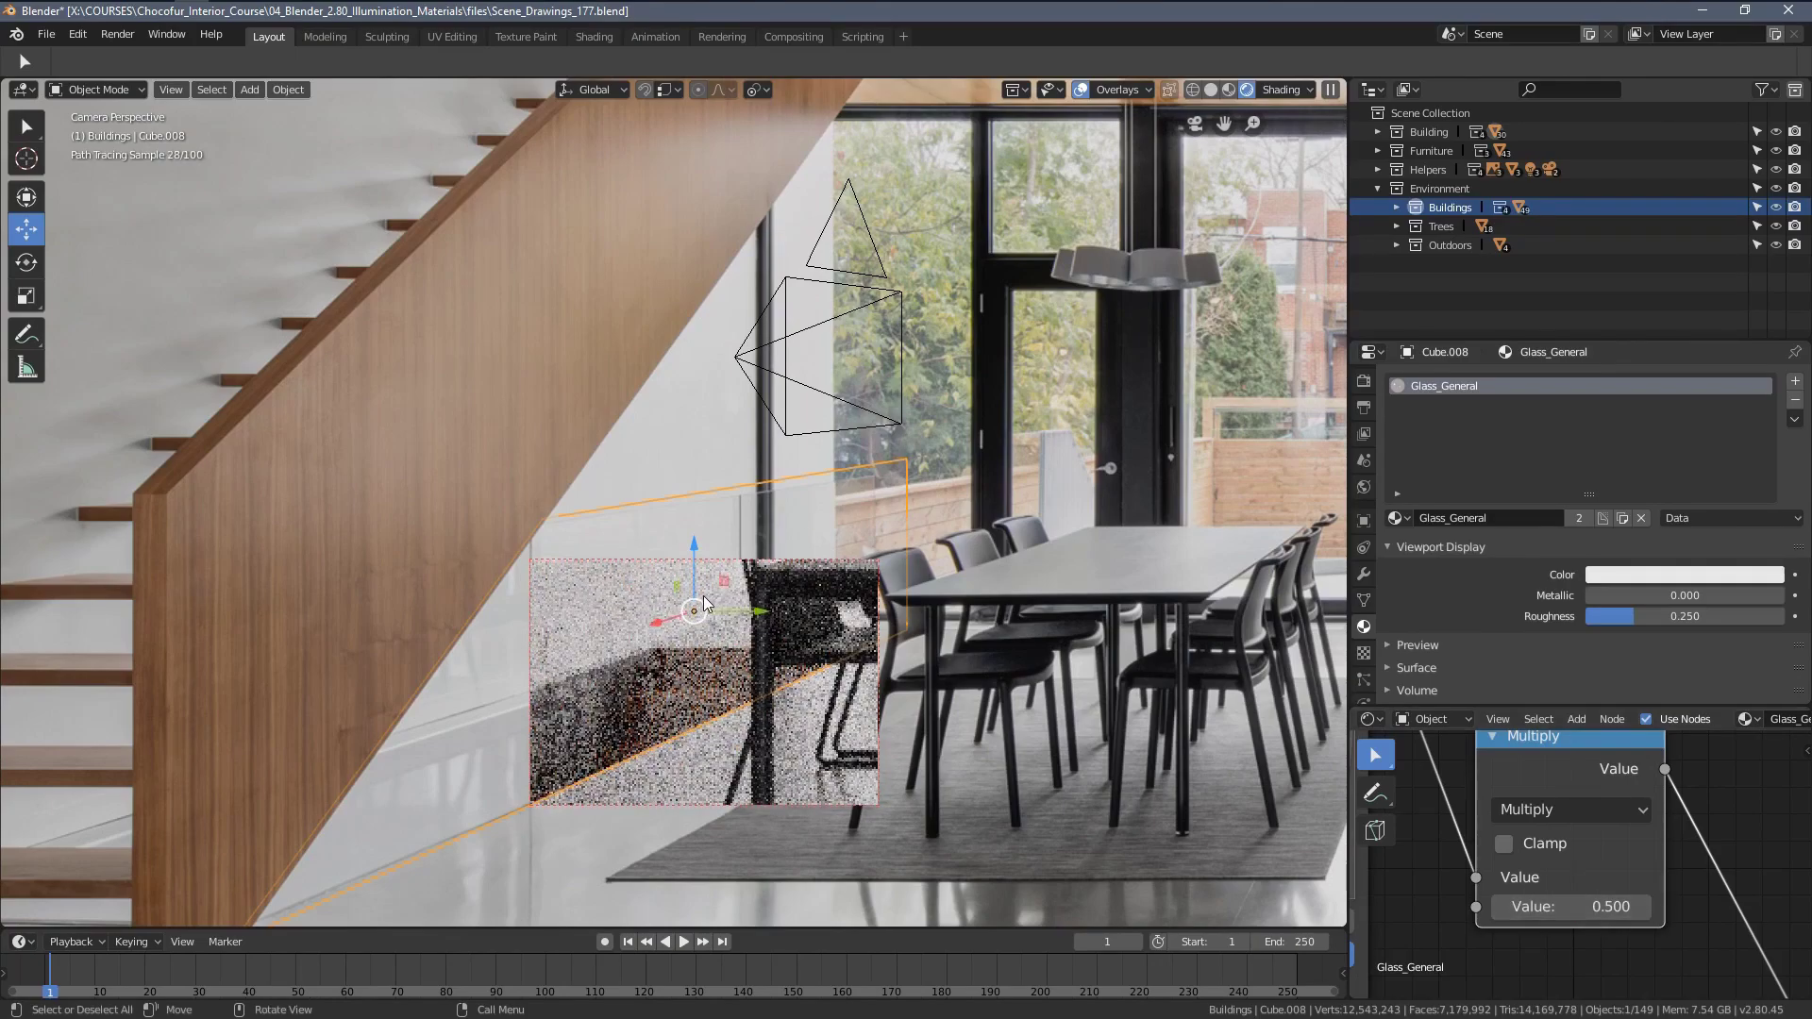
pyautogui.scroll(-1, 704, 597)
pyautogui.hotkey('ctrl', 'b')
pyautogui.moveTo(780, 698); pyautogui.dragTo(849, 771)
pyautogui.click(1568, 906)
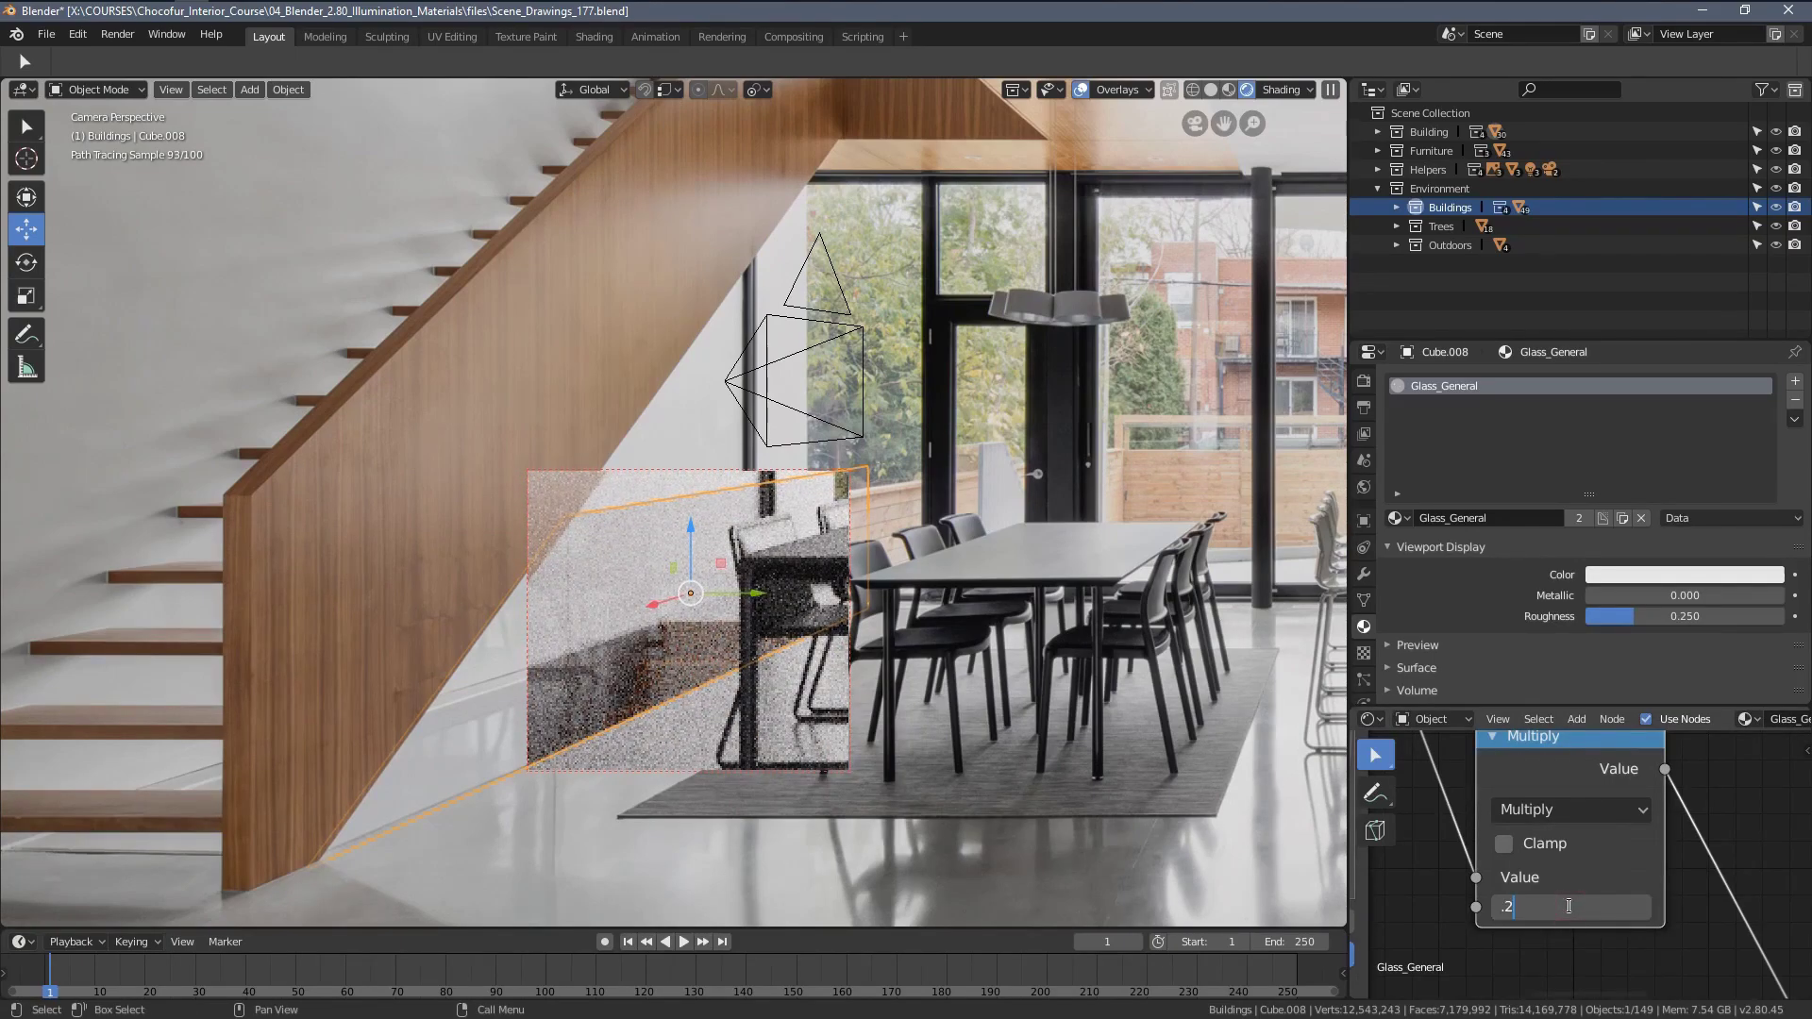
pyautogui.press('Return')
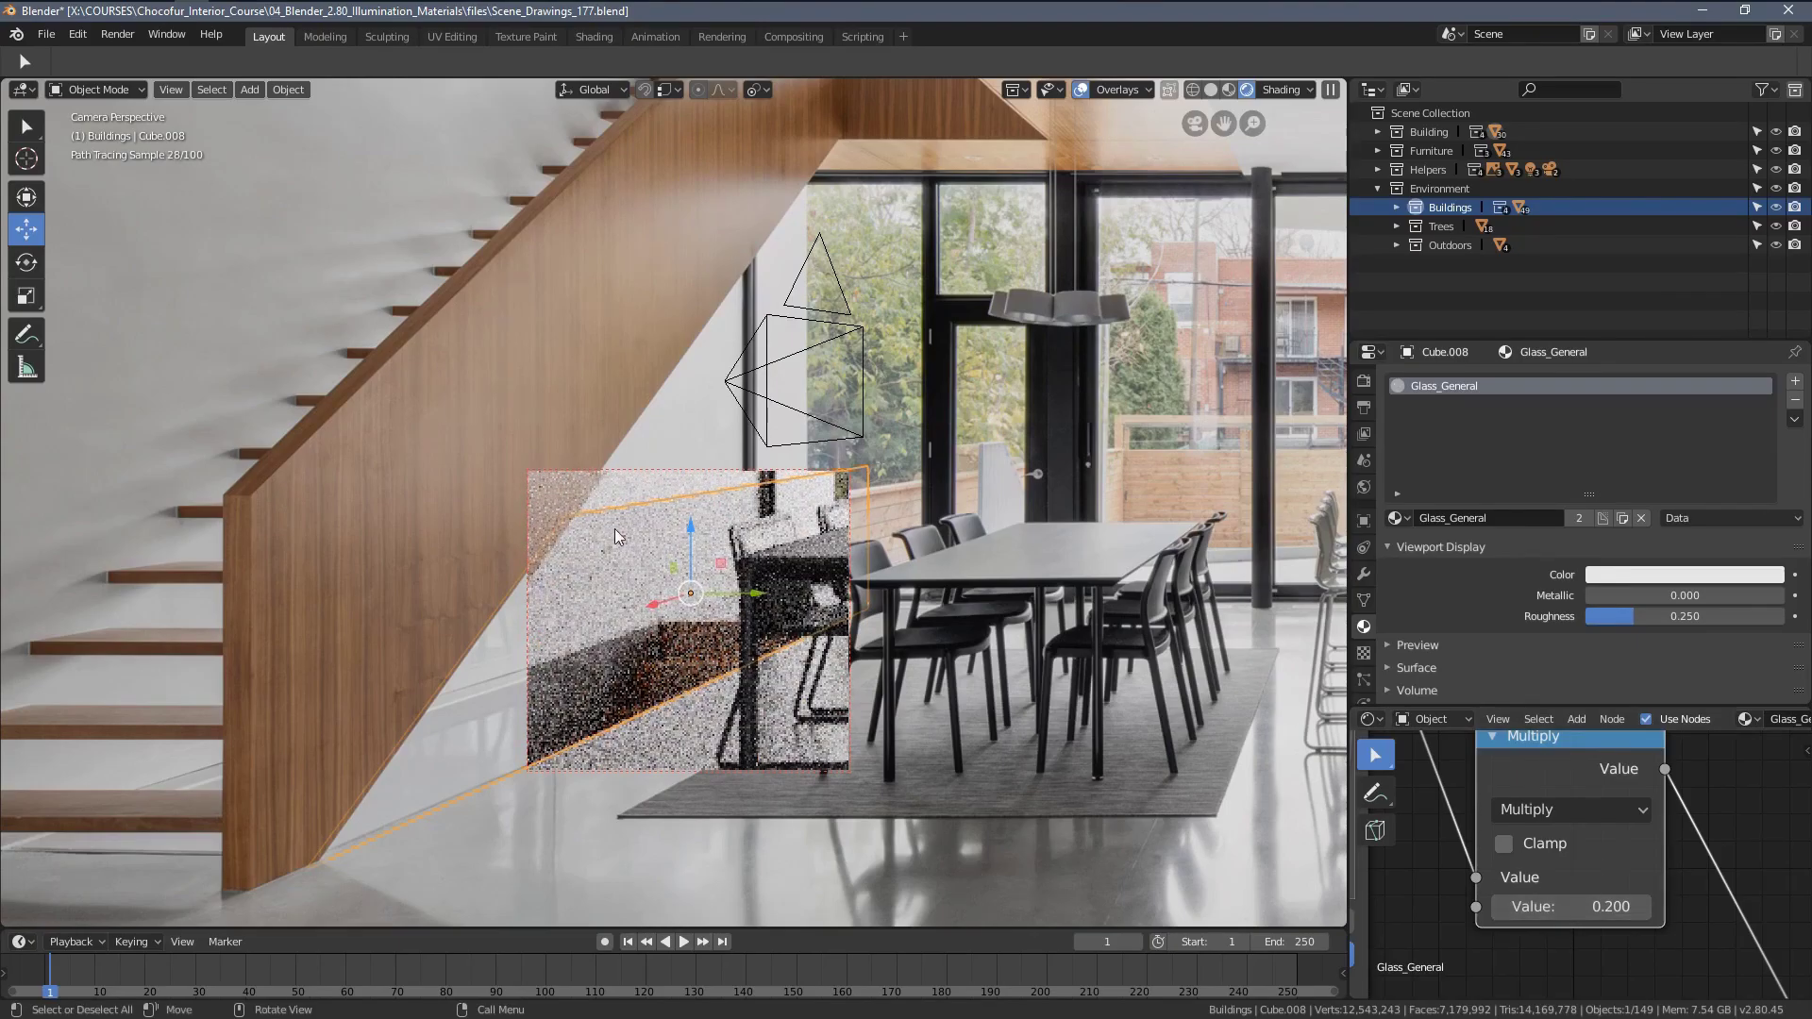
# Set the Multiply node's value in Glass_General to 0.25.
pyautogui.scroll(2, 634, 589)
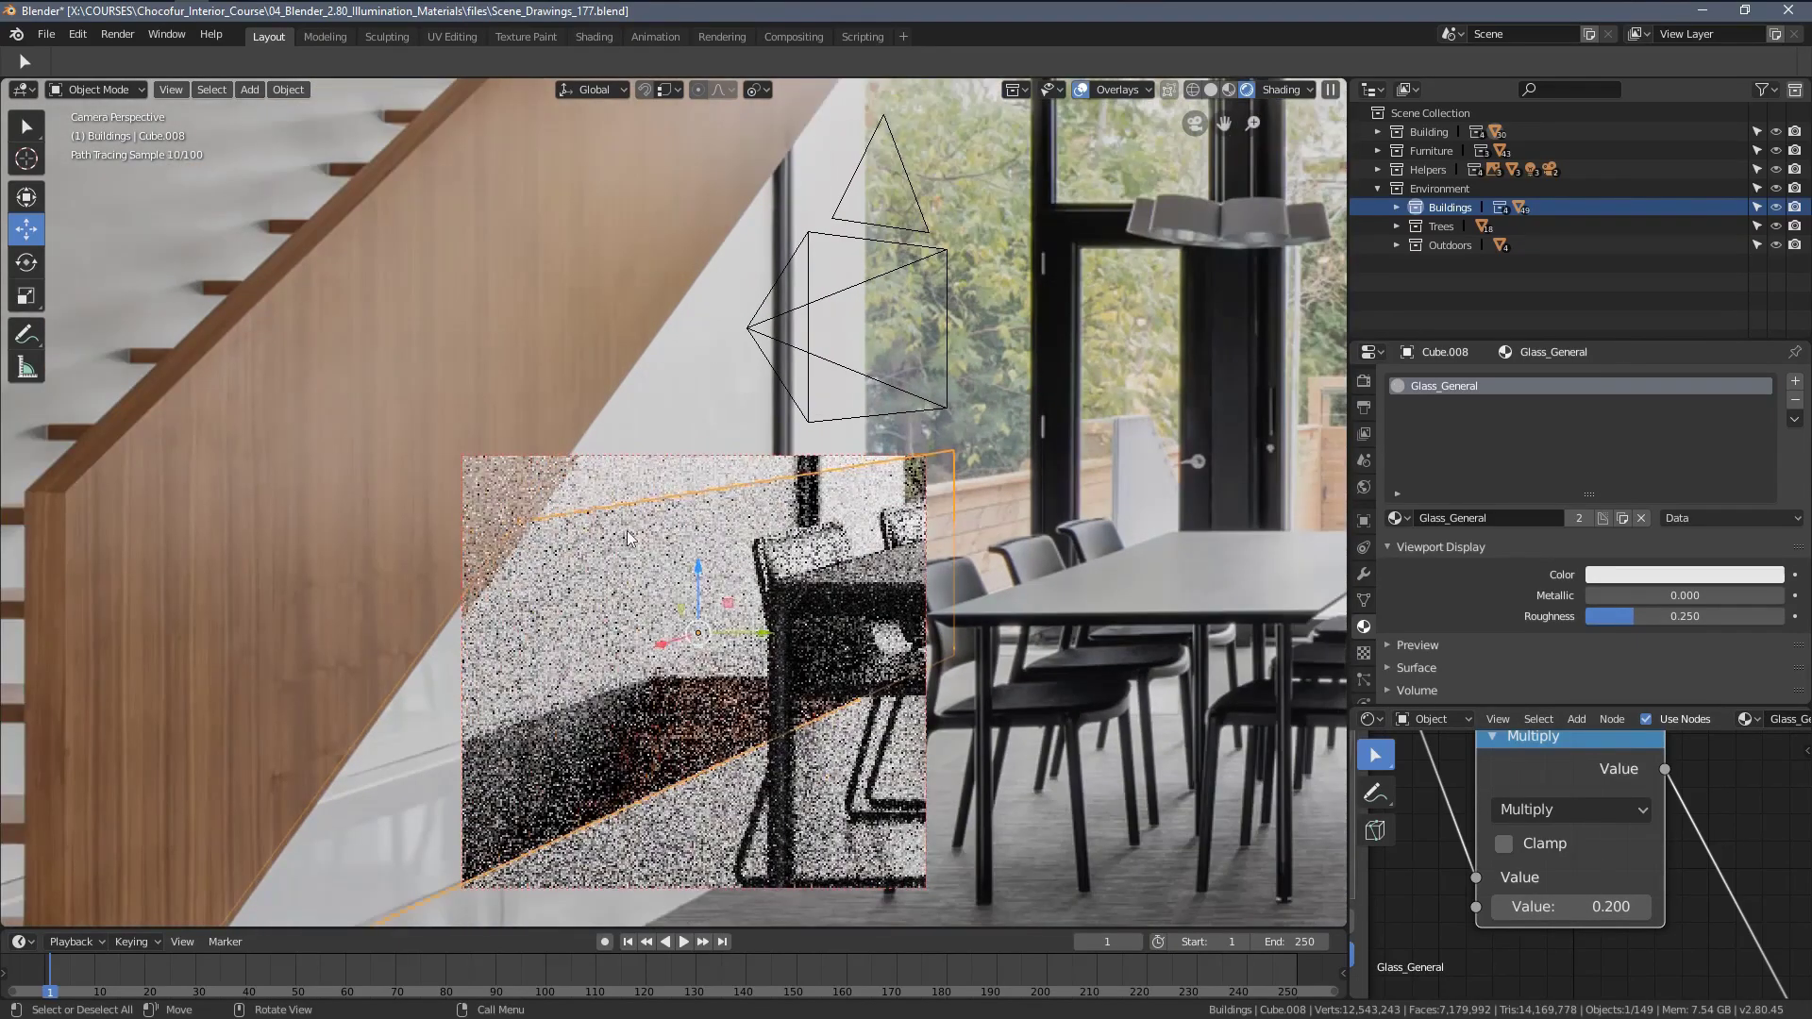
pyautogui.click(1624, 915)
pyautogui.write('.25')
pyautogui.press('Return')
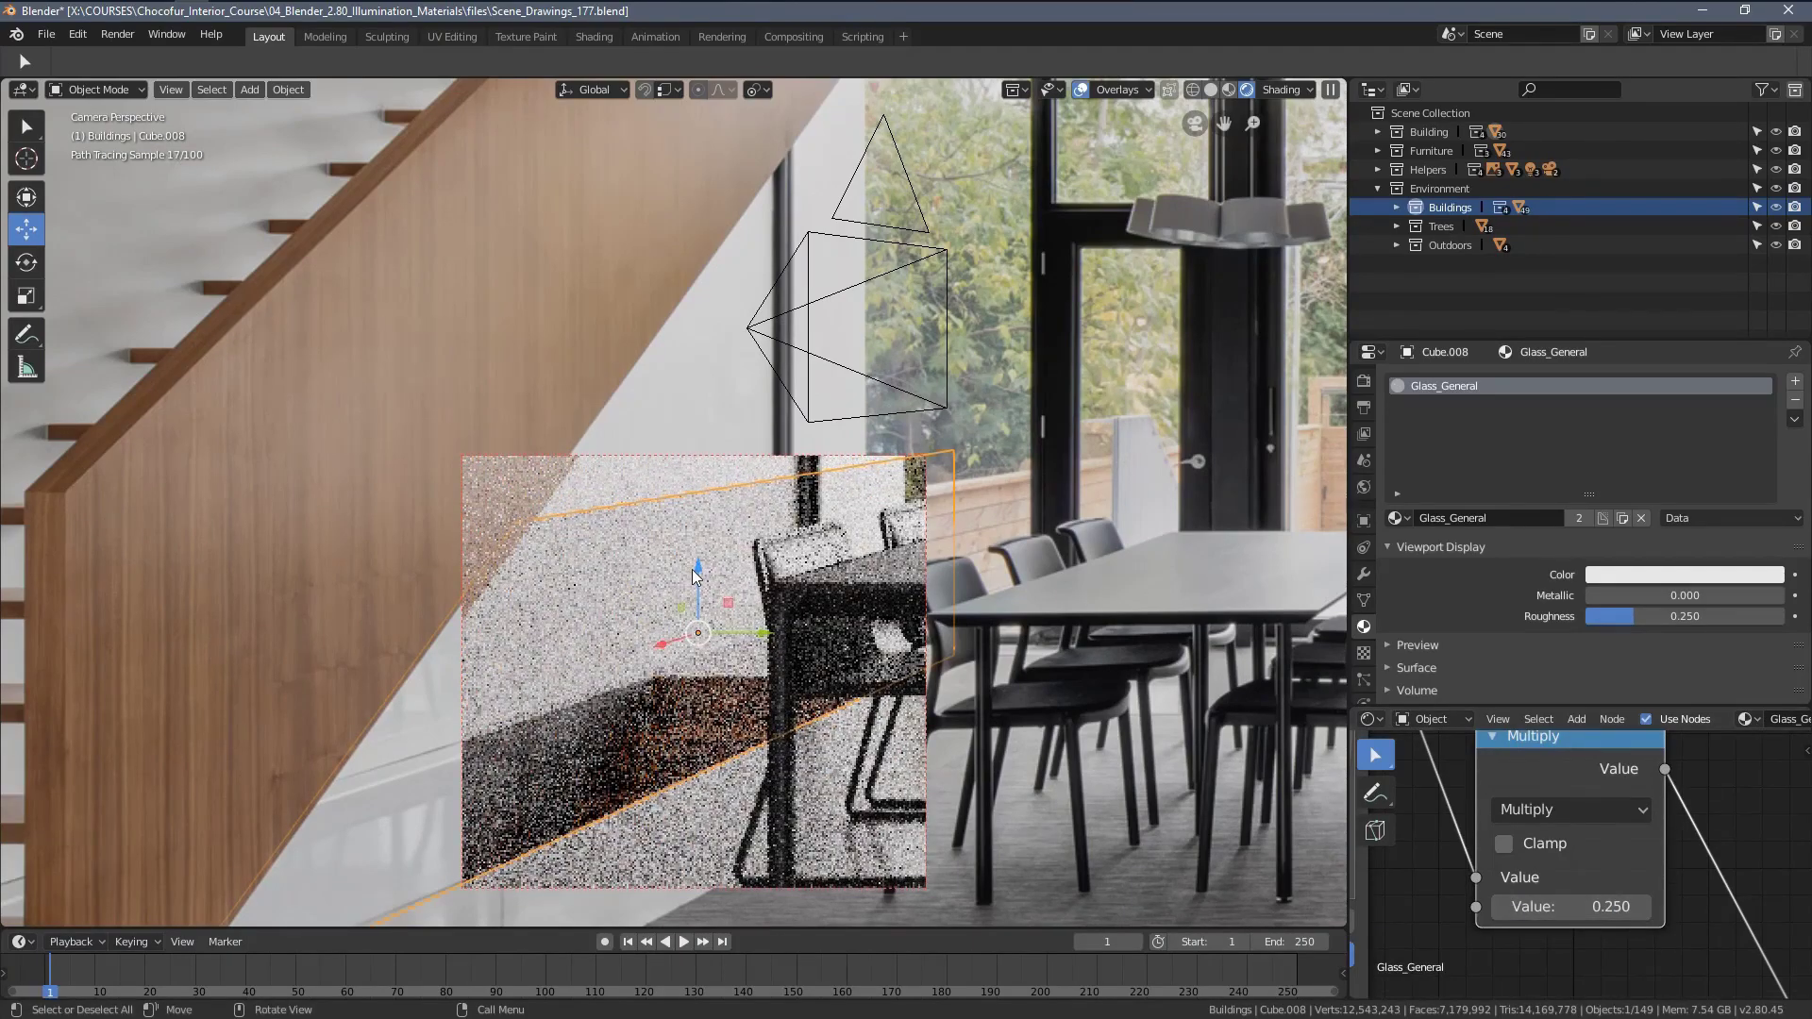
# Preview the staircase and railing, the middle of the room, and the whole staircase and dining side with successive render regions.
pyautogui.press('Home')
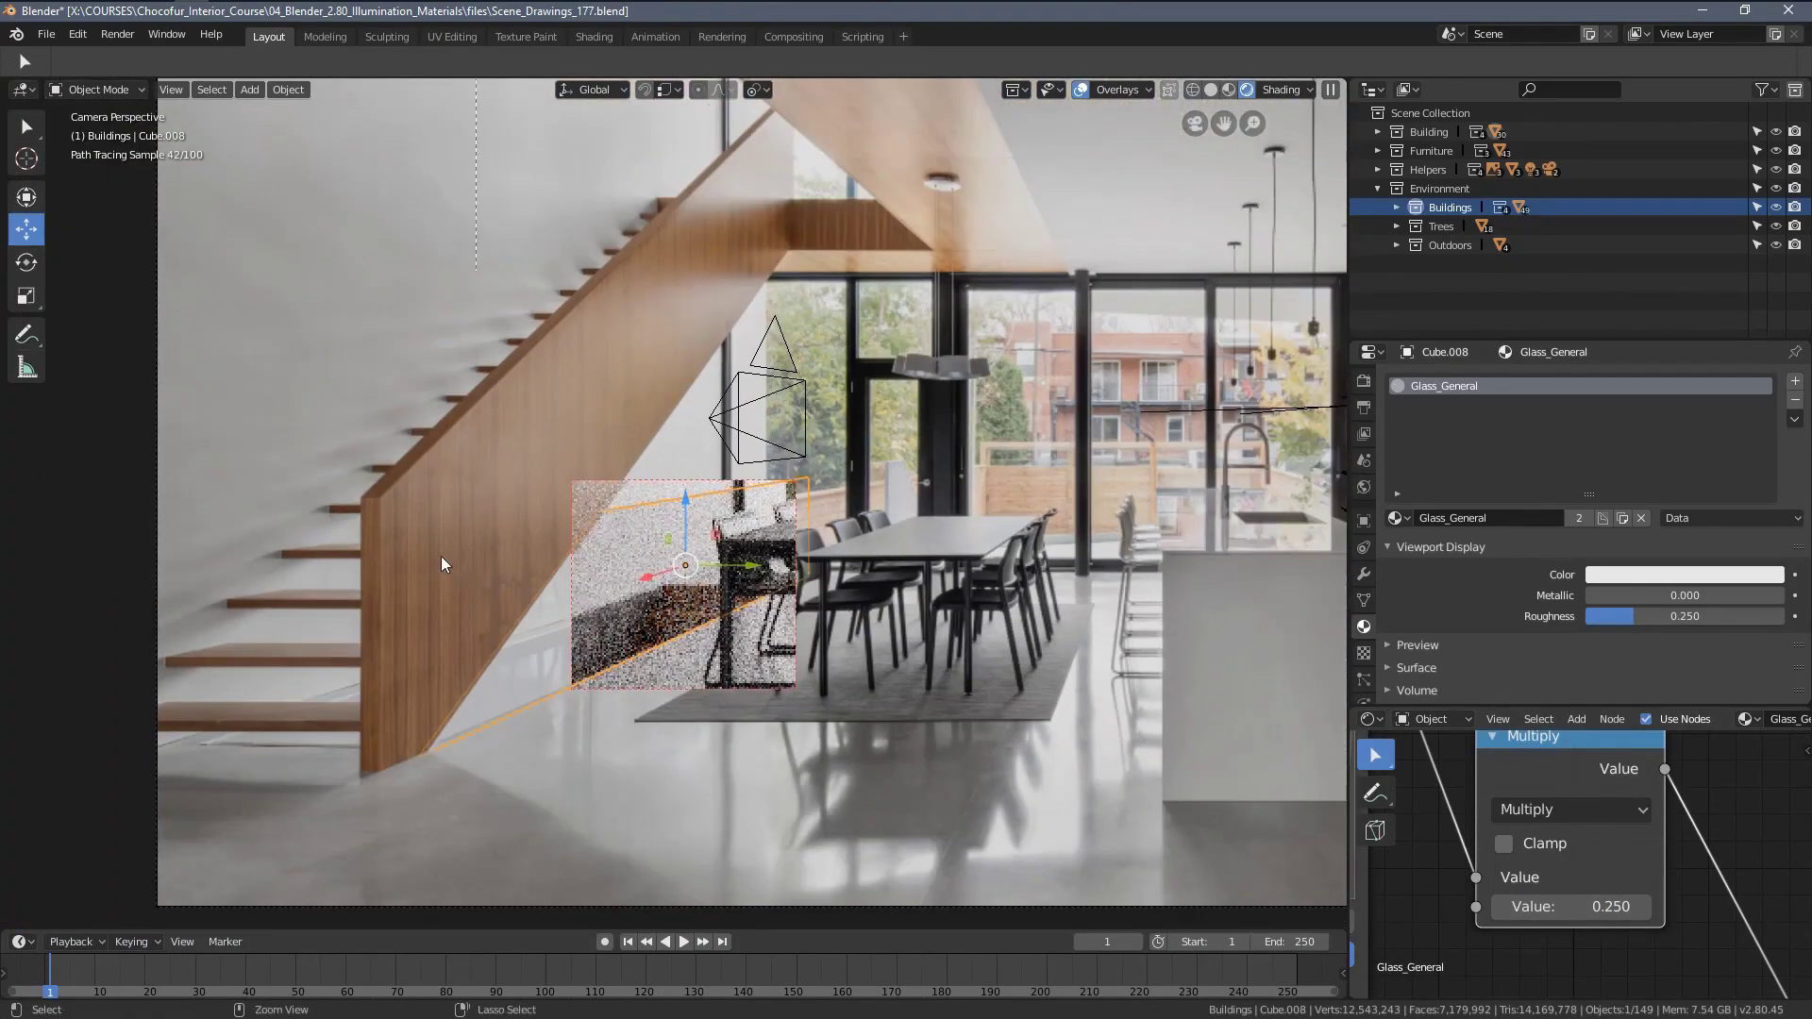
pyautogui.hotkey('ctrl', 'b')
pyautogui.moveTo(312, 434); pyautogui.dragTo(881, 813)
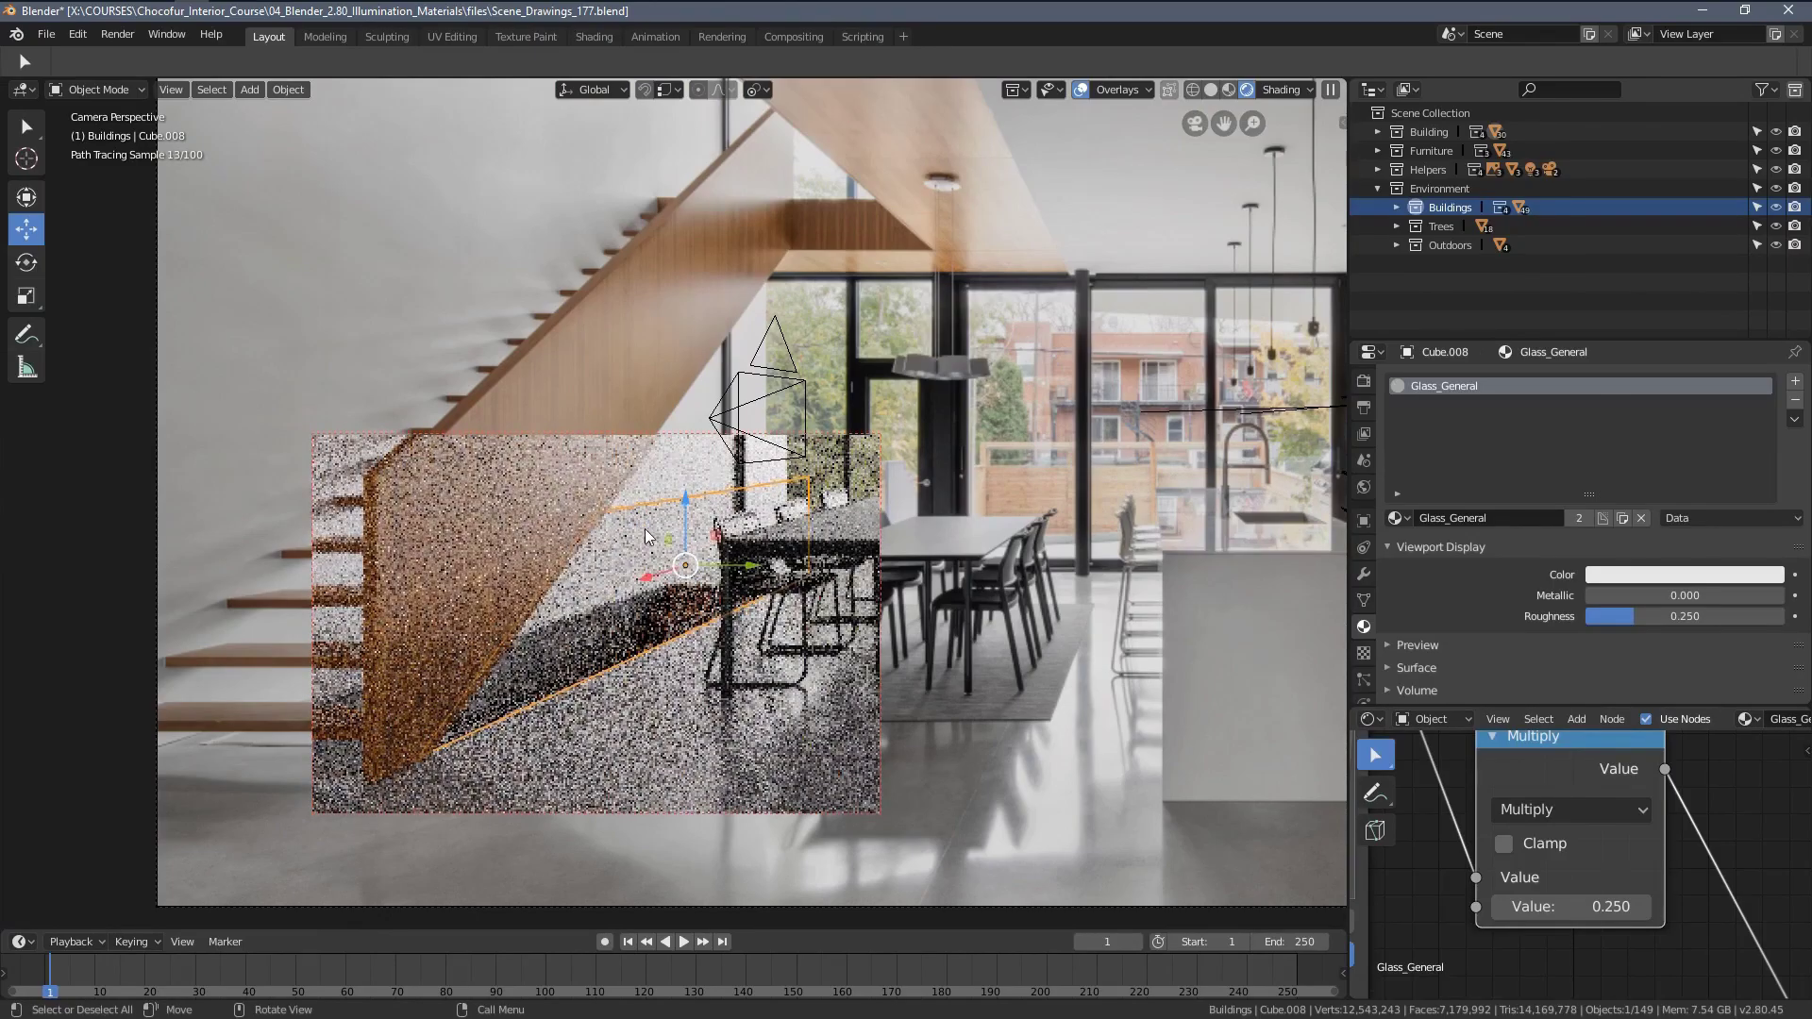
pyautogui.scroll(-3, 755, 580)
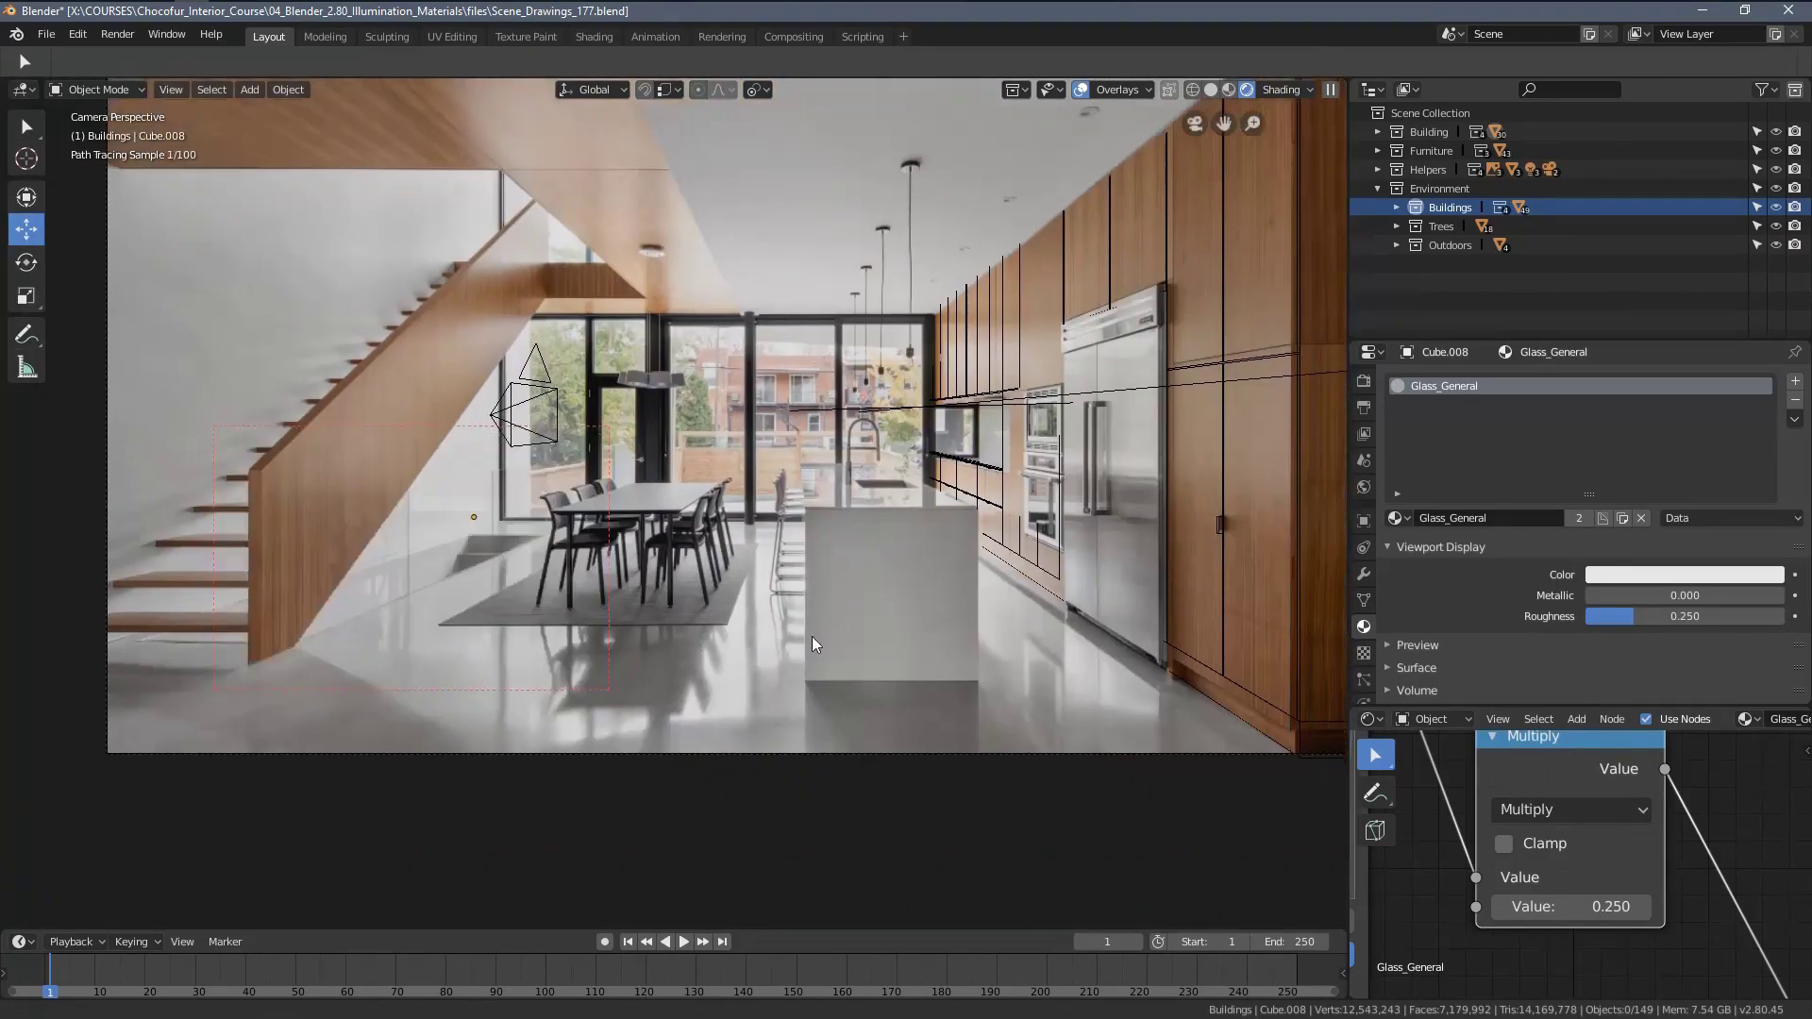
pyautogui.hotkey('ctrl', 'b')
pyautogui.moveTo(338, 238); pyautogui.dragTo(1212, 832)
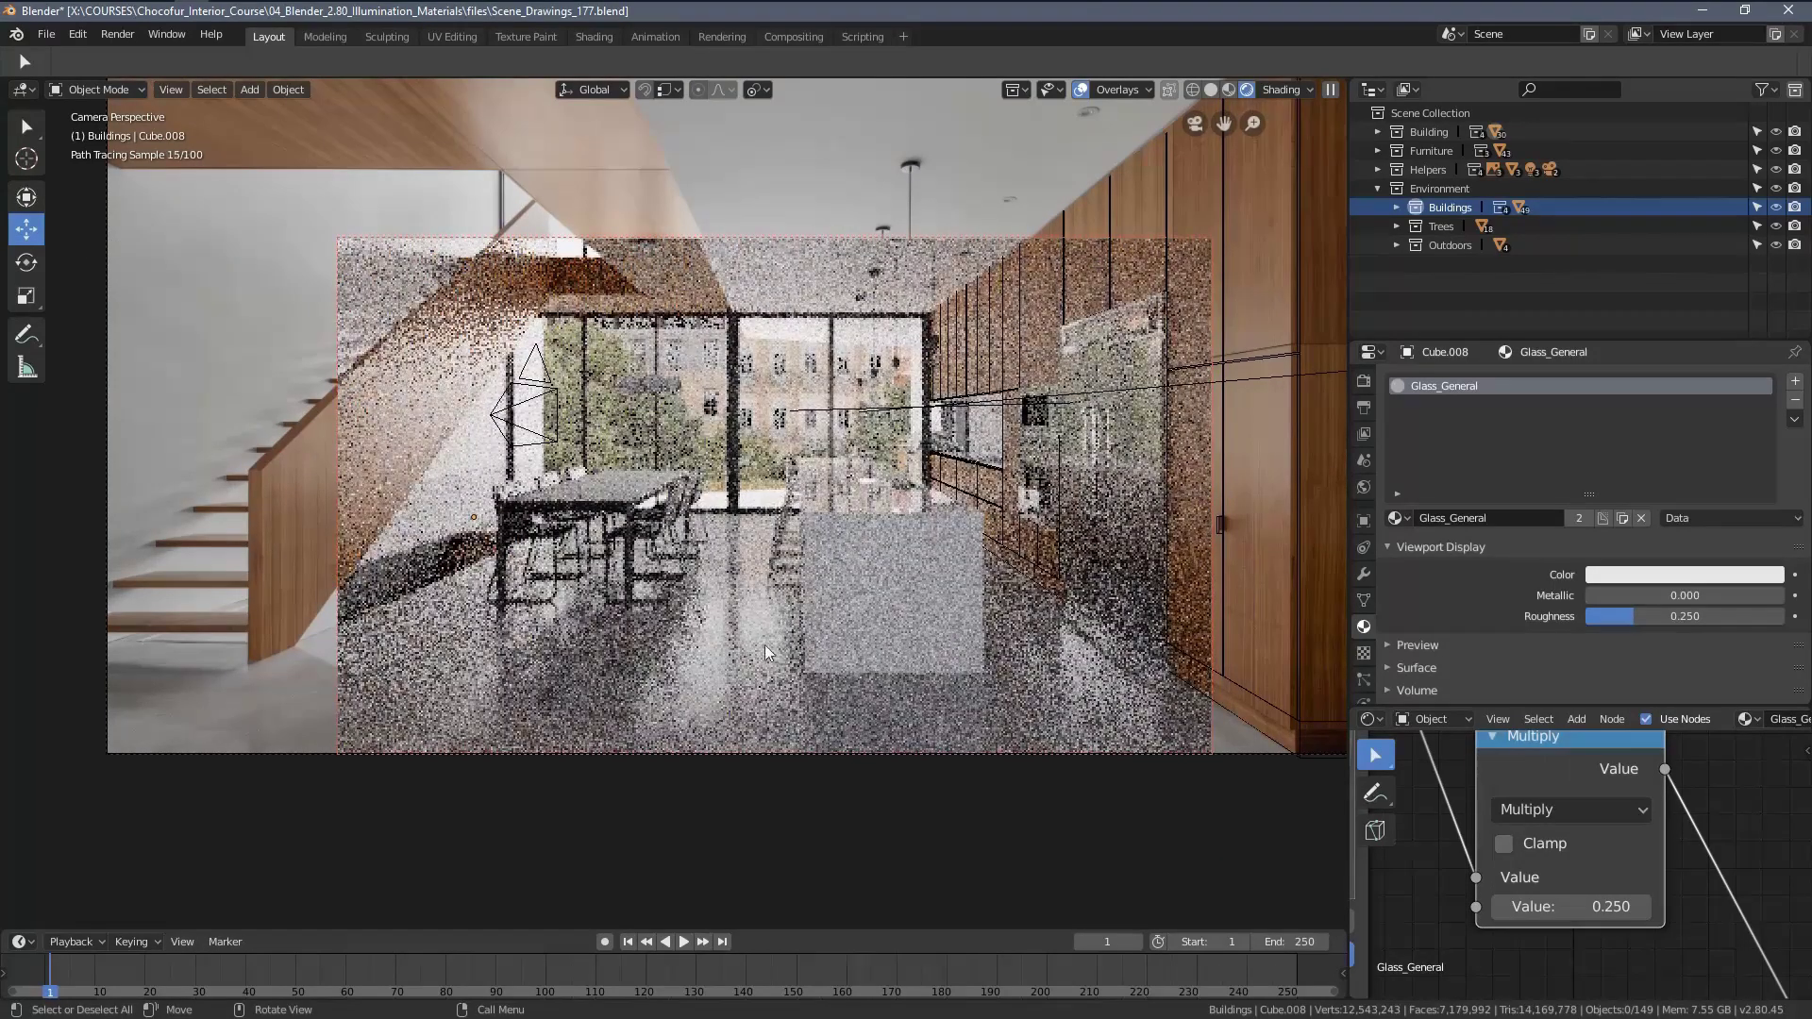
pyautogui.scroll(-2, 841, 653)
pyautogui.hotkey('ctrl', 'b')
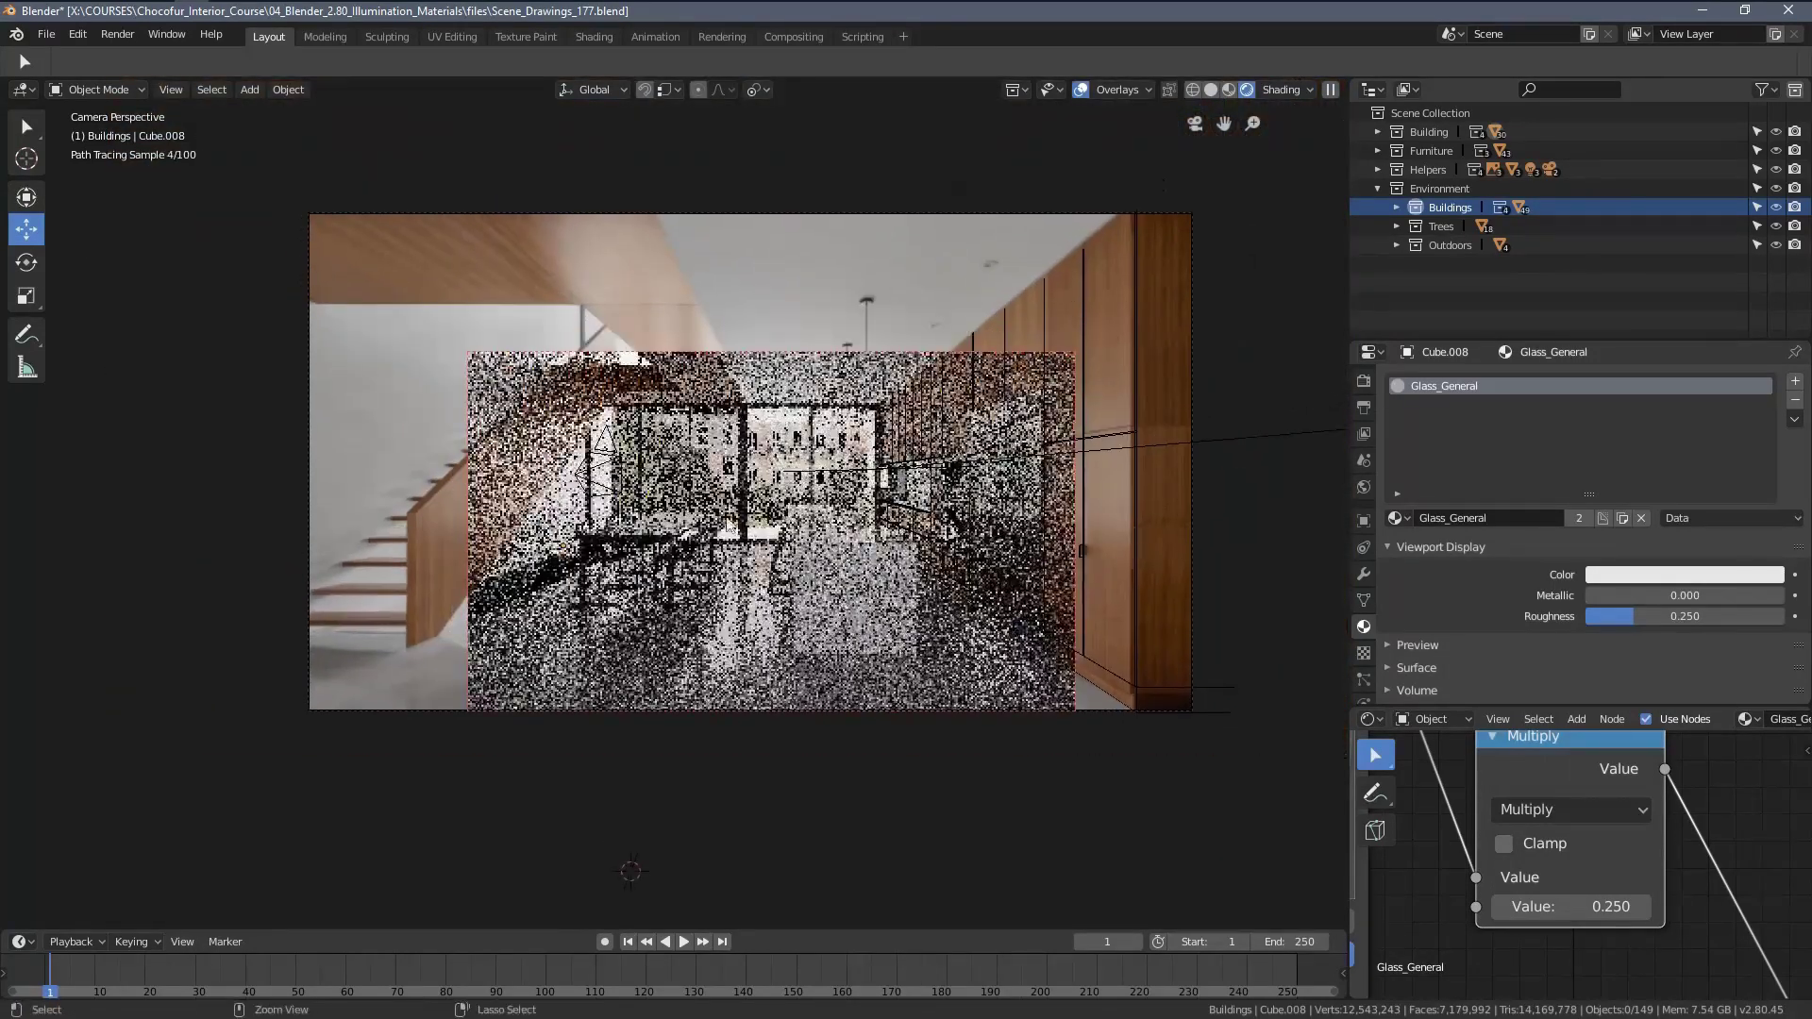
pyautogui.moveTo(251, 179); pyautogui.dragTo(813, 666)
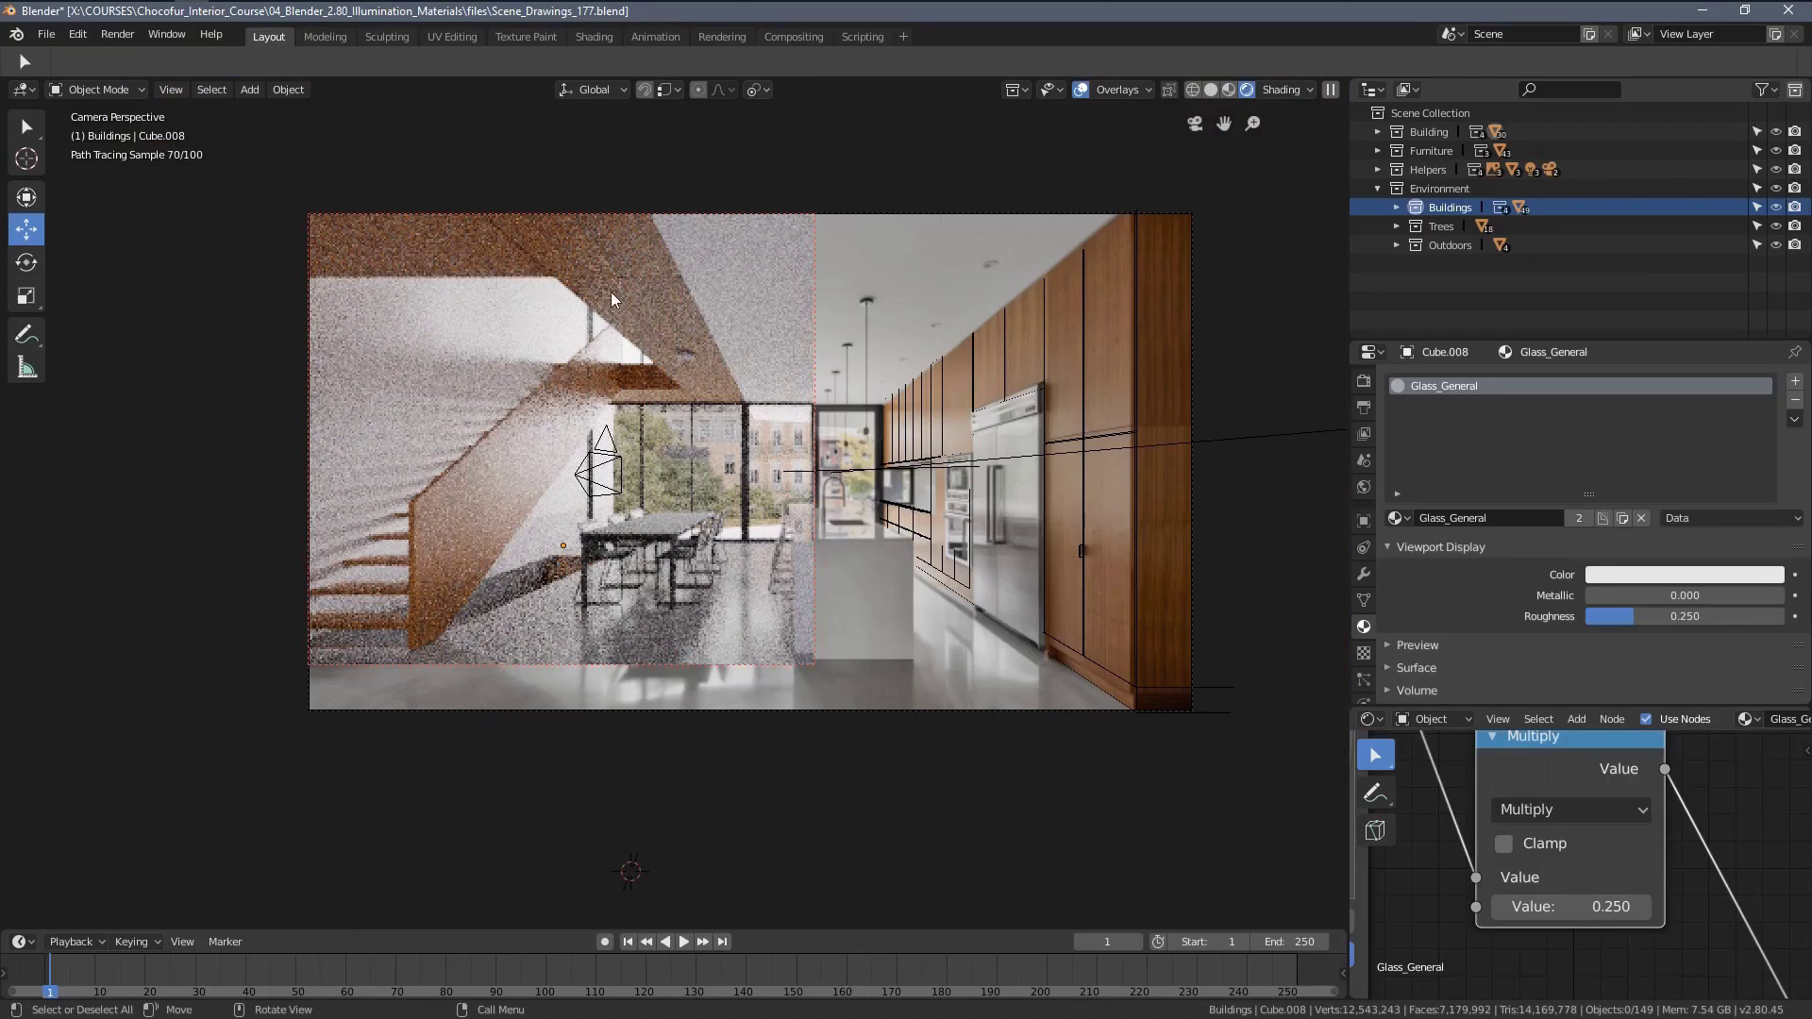
# Narrow the render region to the wooden ceiling edge and the tops of the windows above the dining area.
pyautogui.hotkey('ctrl', 'b')
pyautogui.moveTo(554, 249); pyautogui.dragTo(764, 444)
pyautogui.hotkey('ctrl', 'b')
pyautogui.scroll(2, 660, 519)
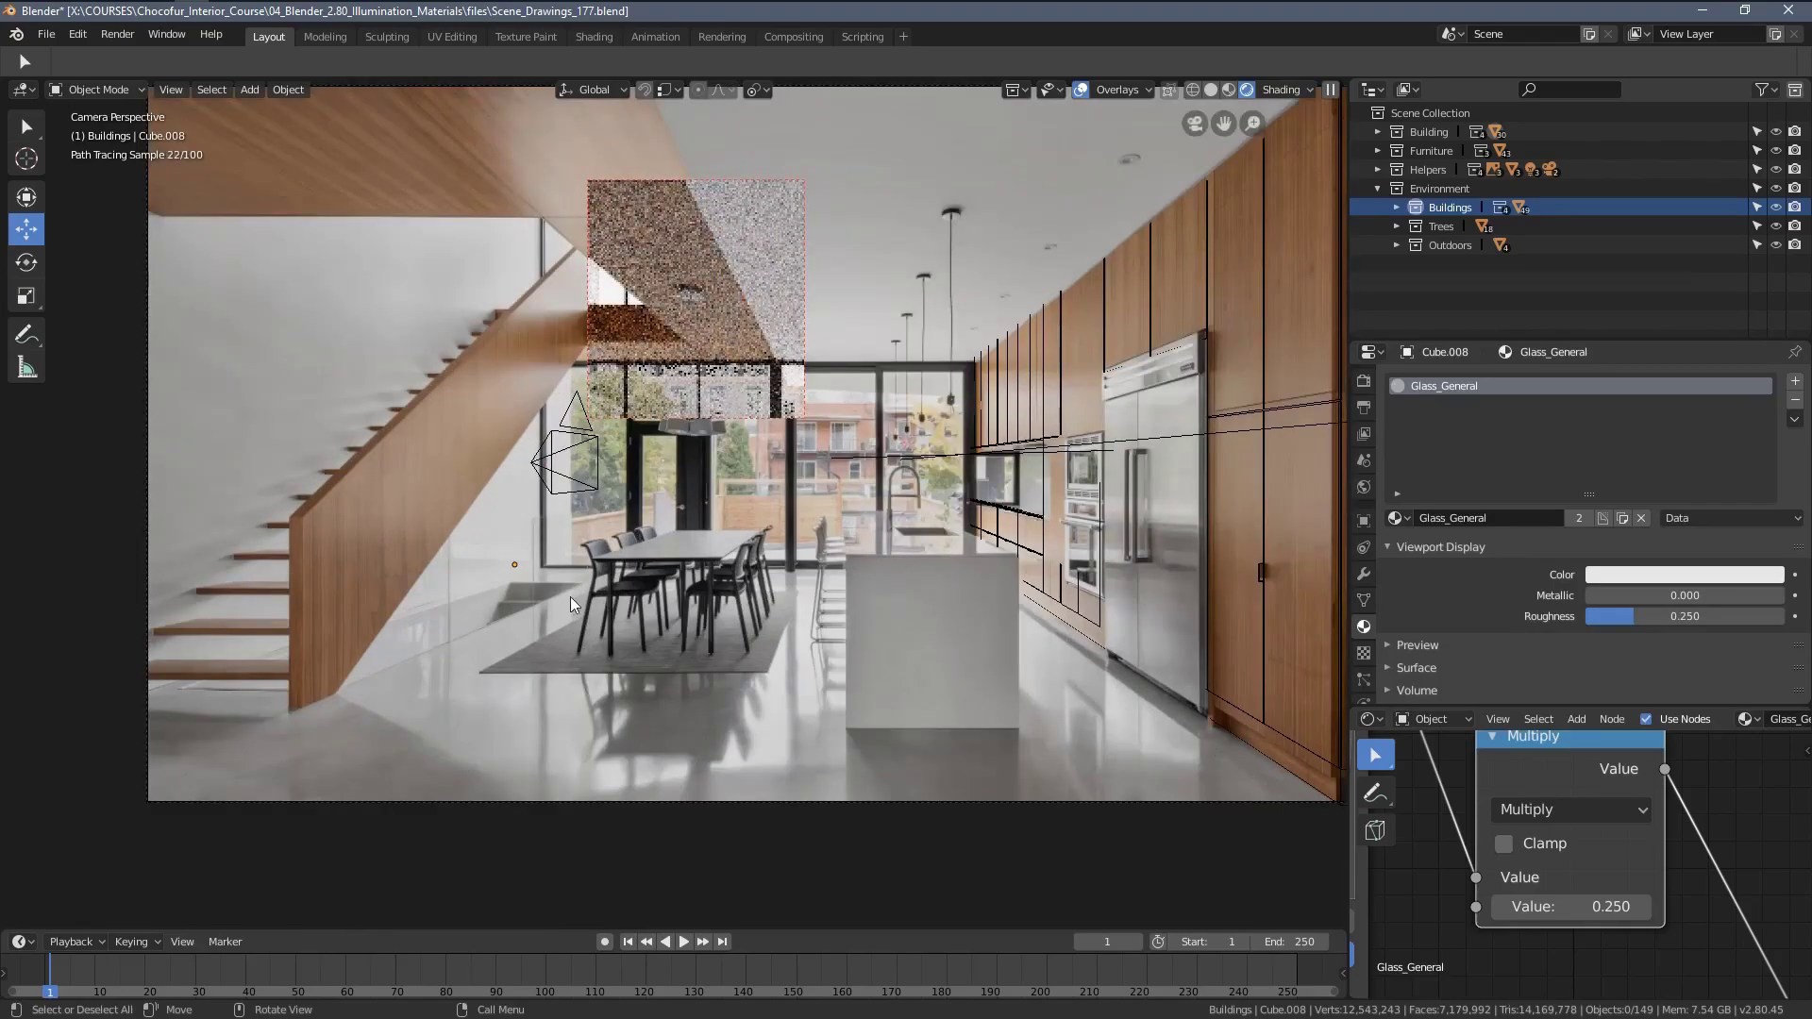
# Select the wooden ceiling element and move the Wood_Main RGB Curves point to about X 0.44, Y 0.42.
pyautogui.click(558, 166)
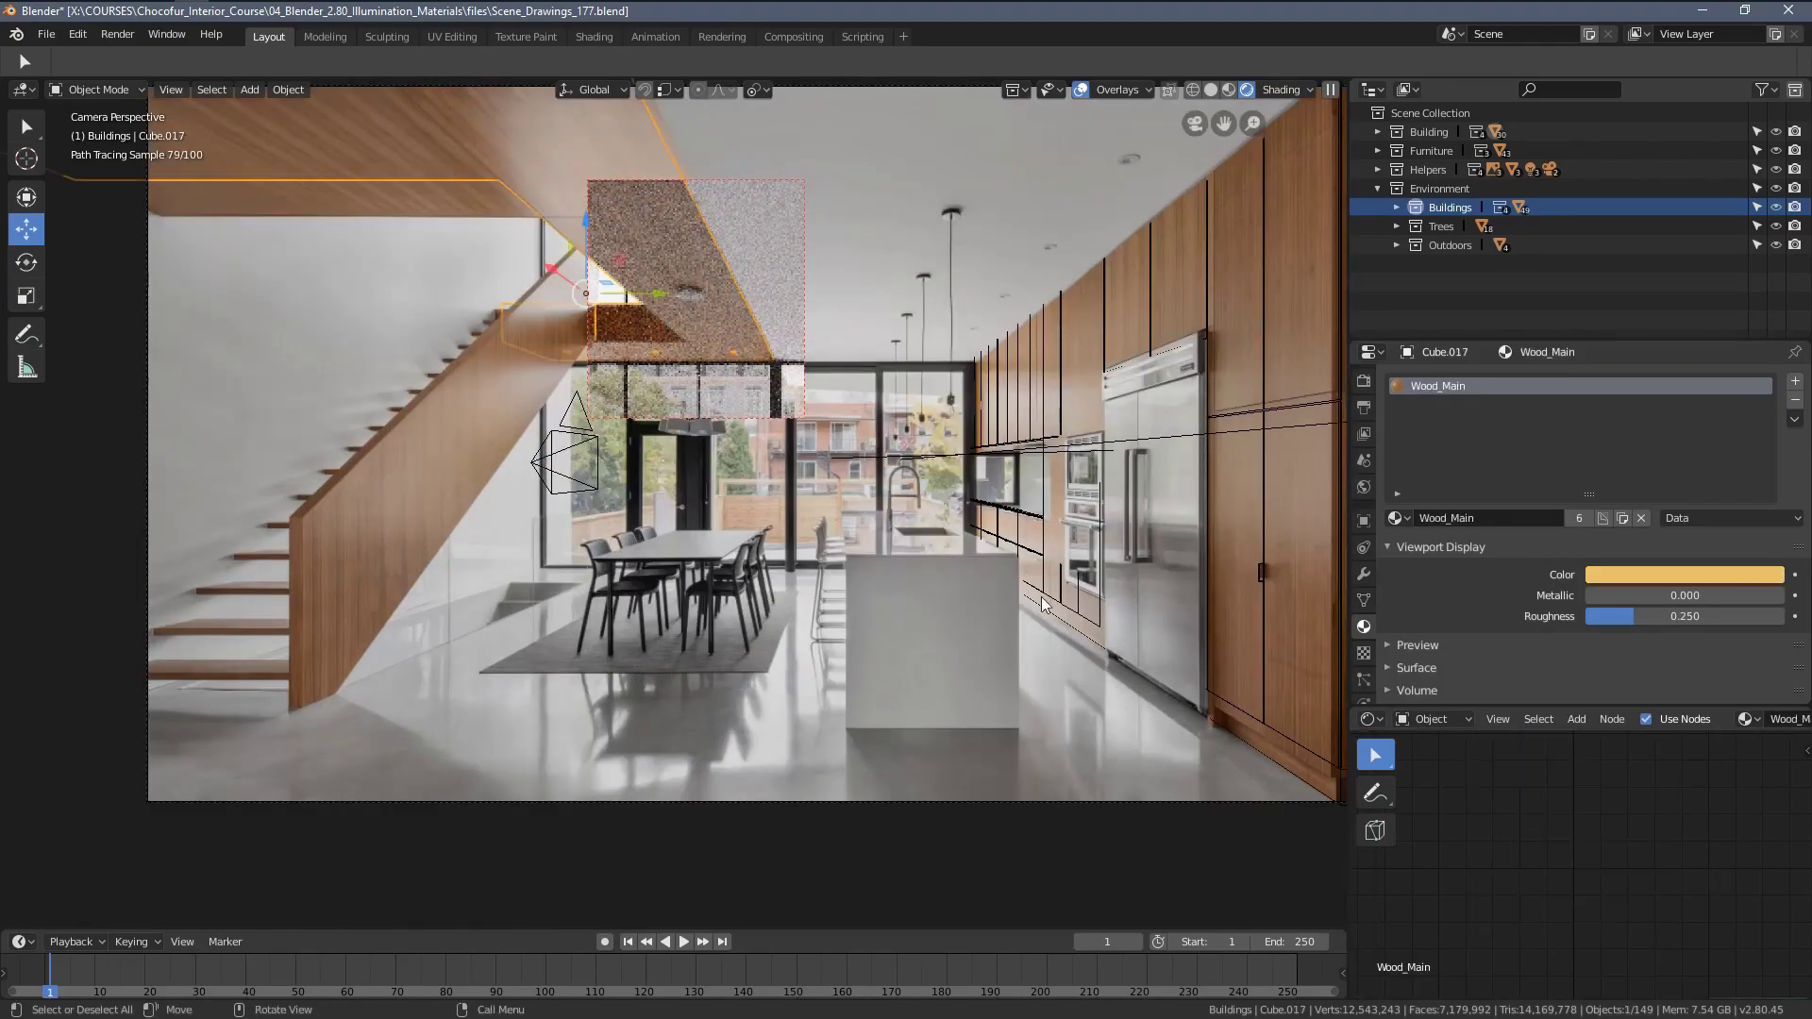
pyautogui.press('Home')
pyautogui.moveTo(1477, 924)
pyautogui.mouseDown(button='middle')
pyautogui.moveTo(1602, 862)
pyautogui.moveTo(1723, 857)
pyautogui.mouseUp(button='middle')
pyautogui.scroll(4, 1574, 874)
pyautogui.scroll(3, 797, 298)
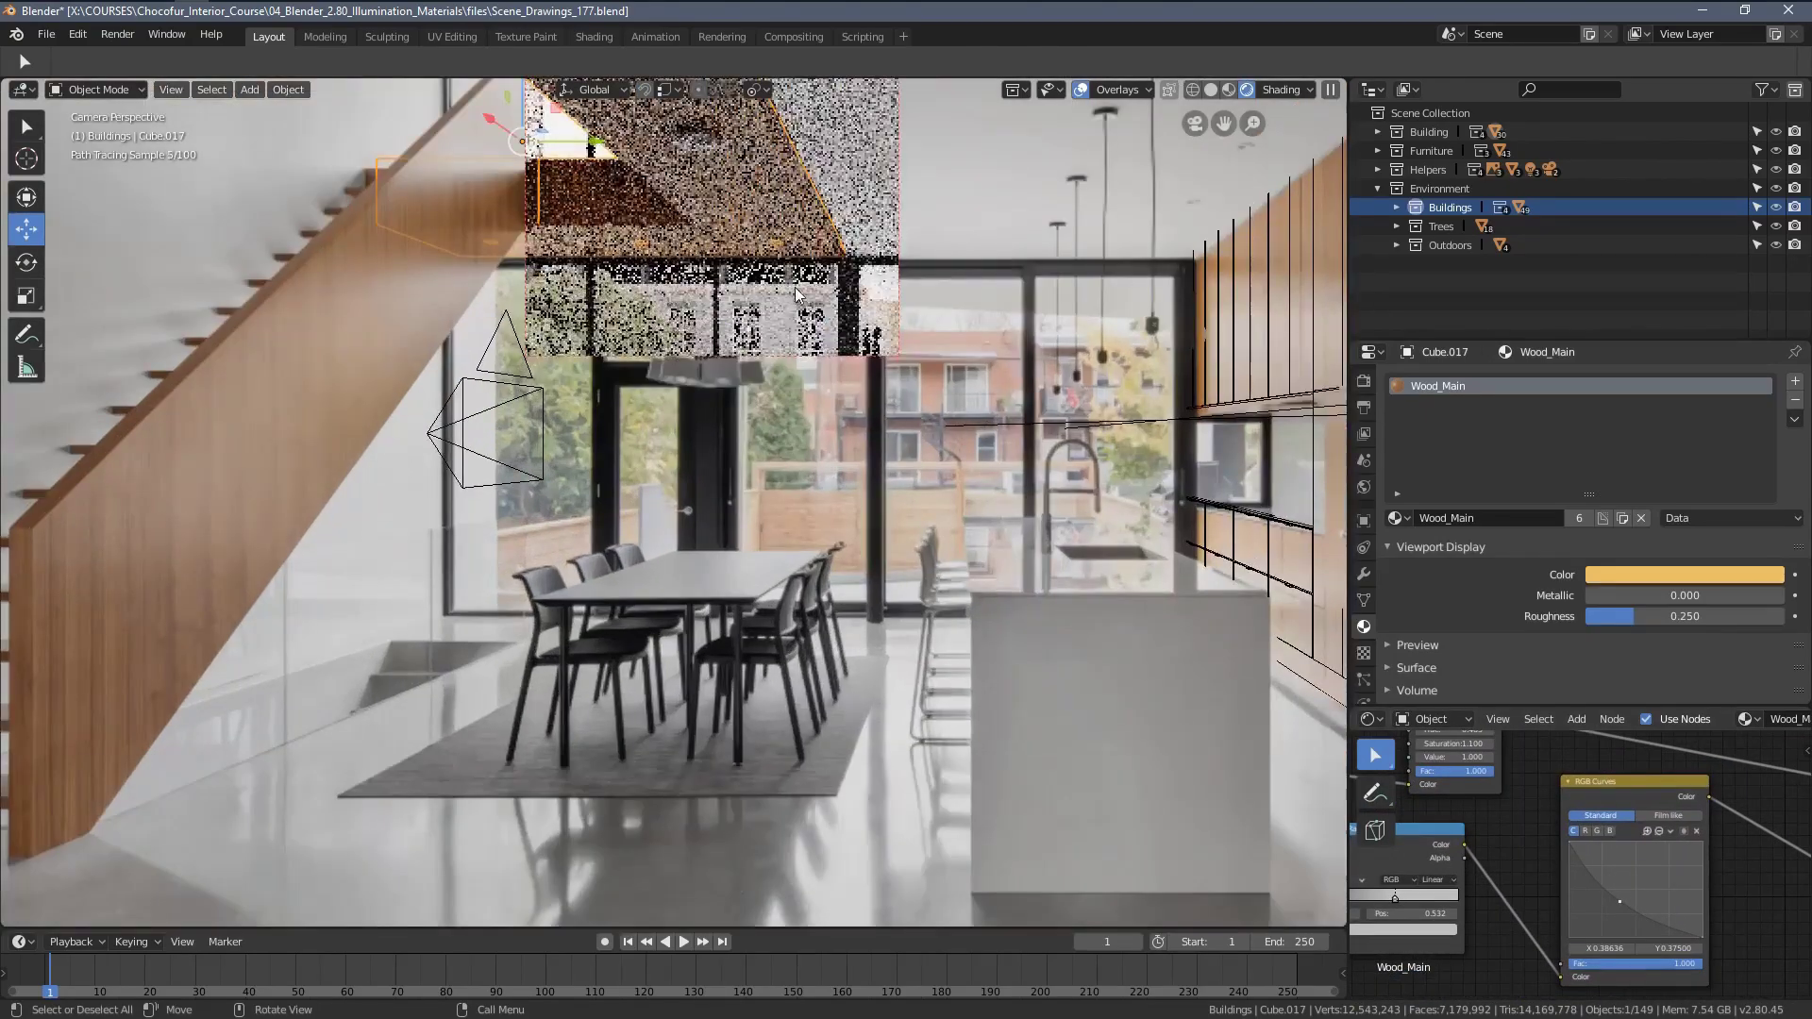
pyautogui.keyDown('shift'); pyautogui.moveTo(795, 288); pyautogui.dragTo(794, 480, button='middle'); pyautogui.keyUp('shift')
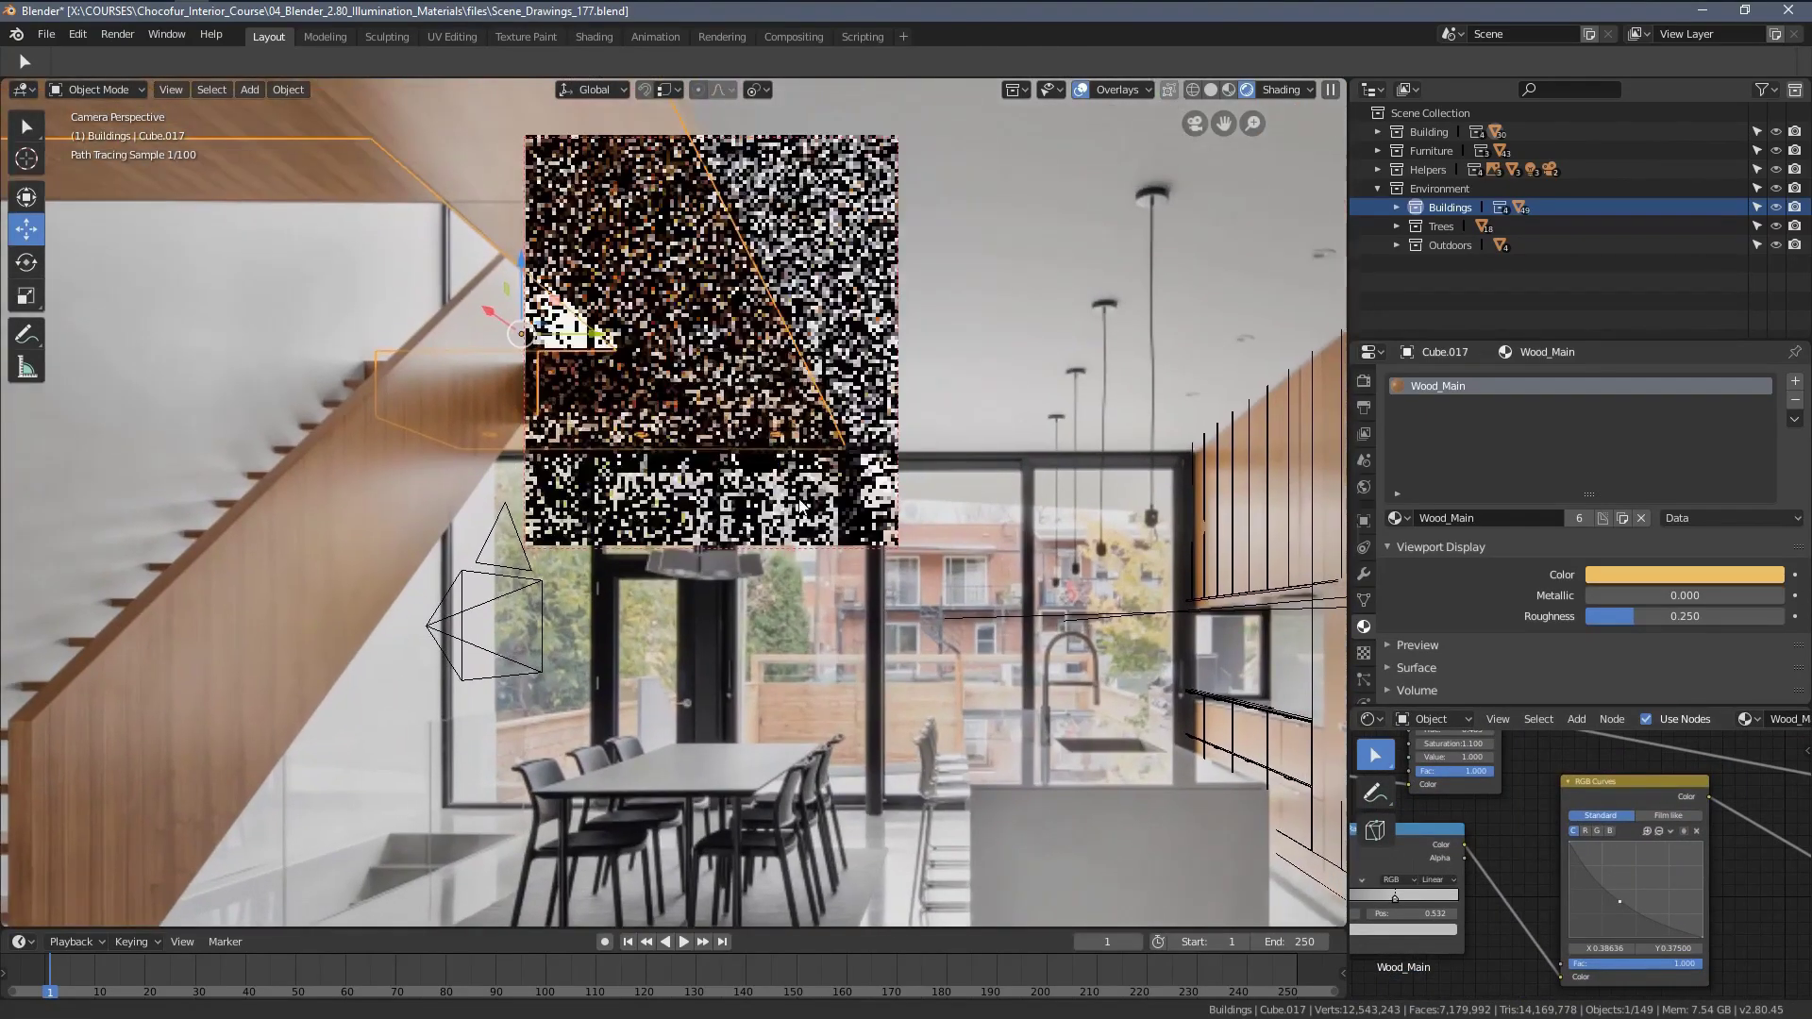
pyautogui.hotkey('alt', 'a')
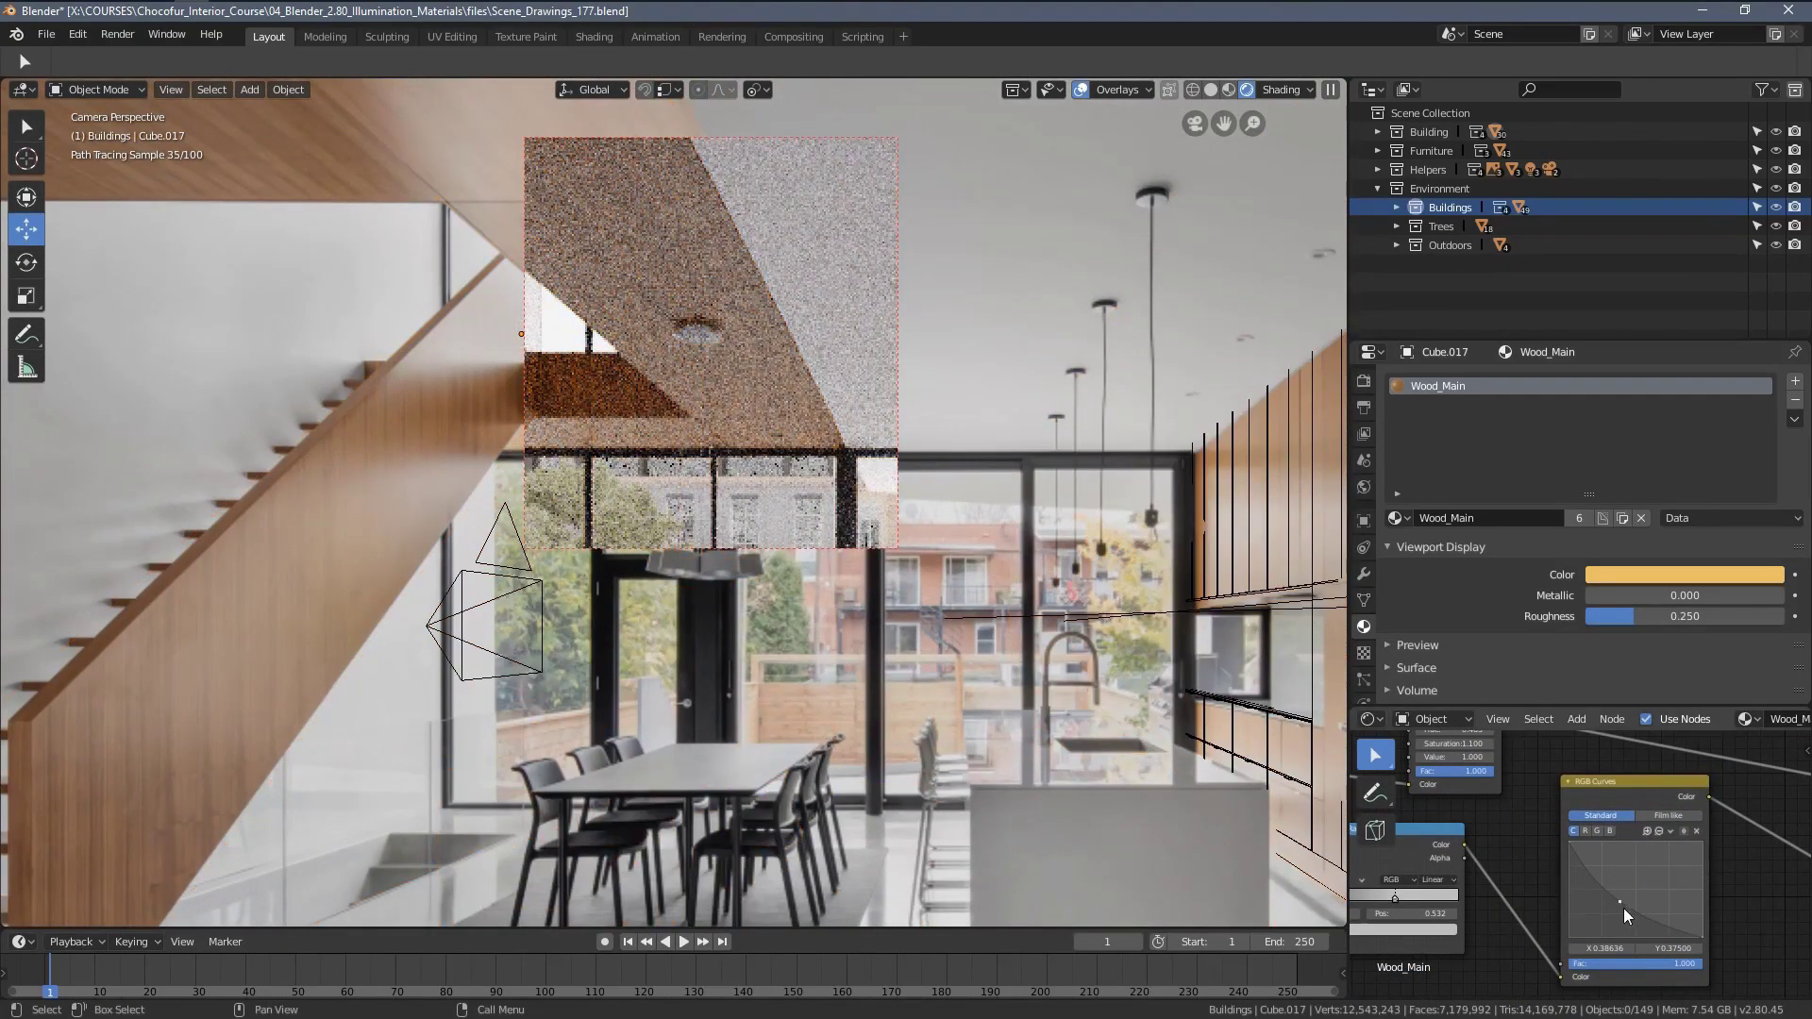
pyautogui.scroll(5, 1623, 908)
pyautogui.moveTo(1602, 863)
pyautogui.mouseDown()
pyautogui.moveTo(1578, 886)
pyautogui.moveTo(1608, 863)
pyautogui.mouseUp()
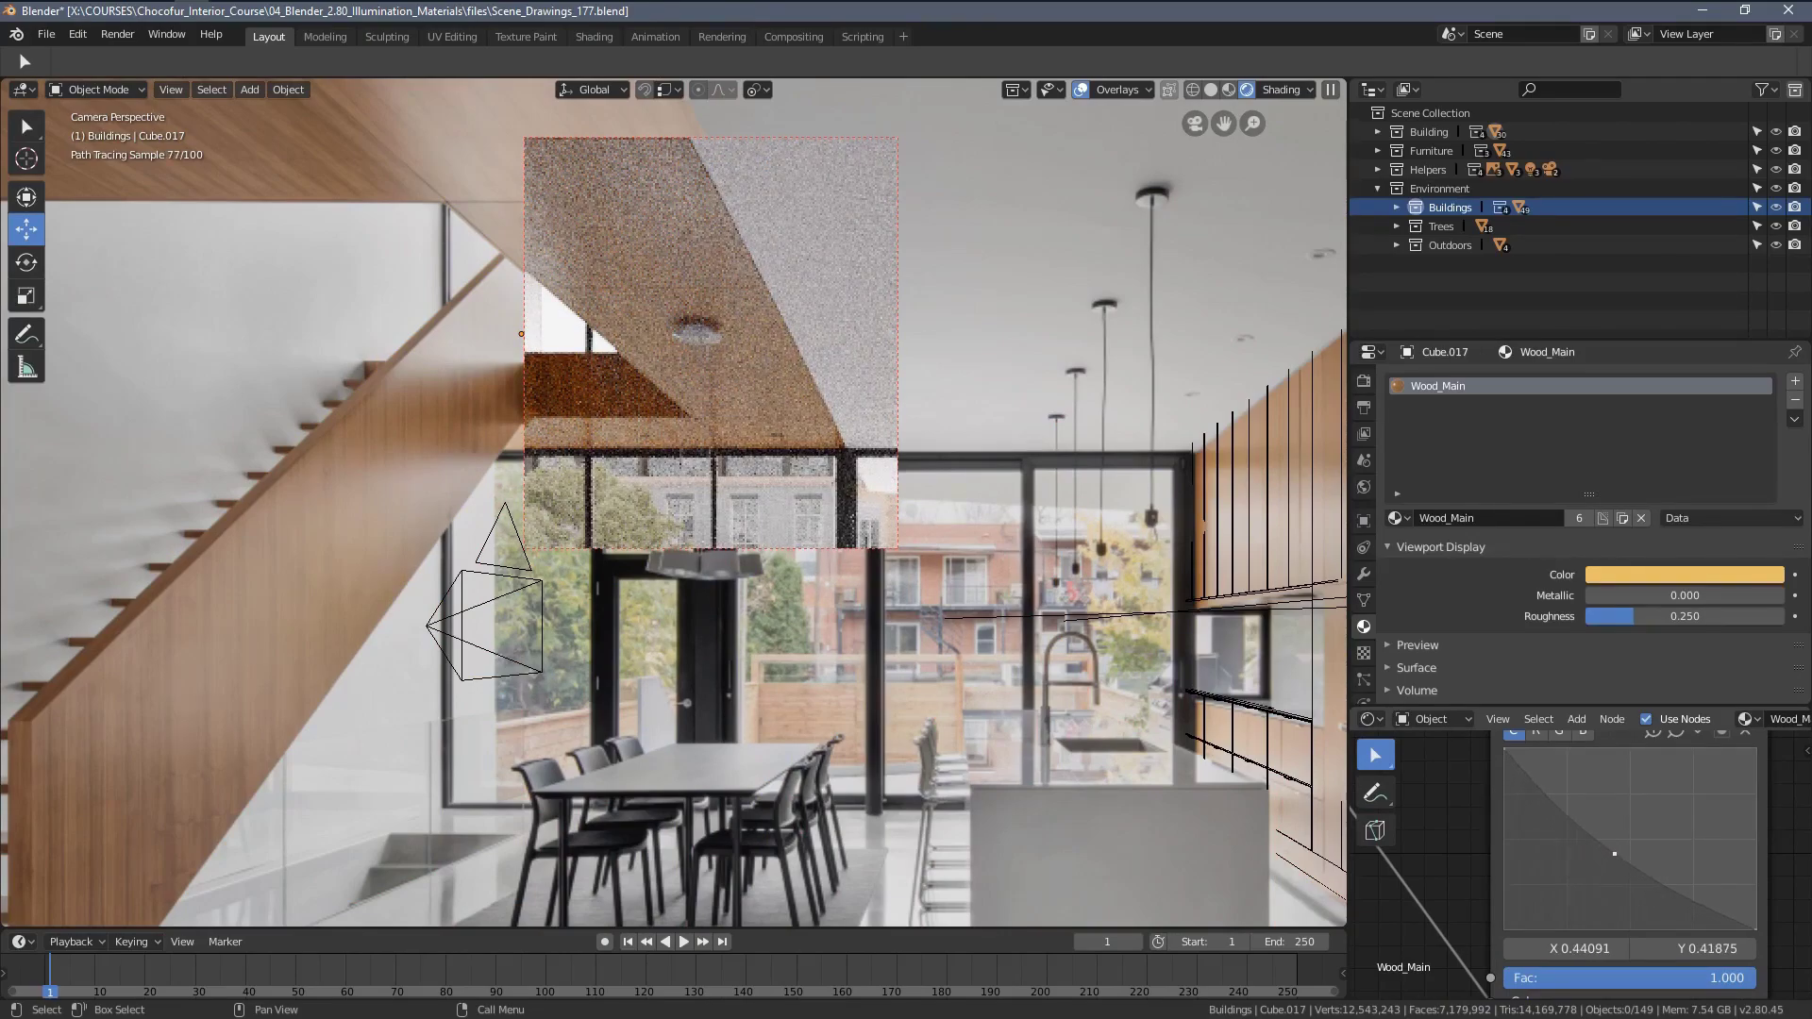
# Try muting a node in Wood_Main and examine the Principled BSDF's specular and roughness inputs.
pyautogui.scroll(-5, 1593, 861)
pyautogui.press('m')
pyautogui.scroll(-4, 1593, 861)
pyautogui.scroll(8, 1612, 883)
pyautogui.moveTo(1743, 836); pyautogui.dragTo(1446, 889, button='middle')
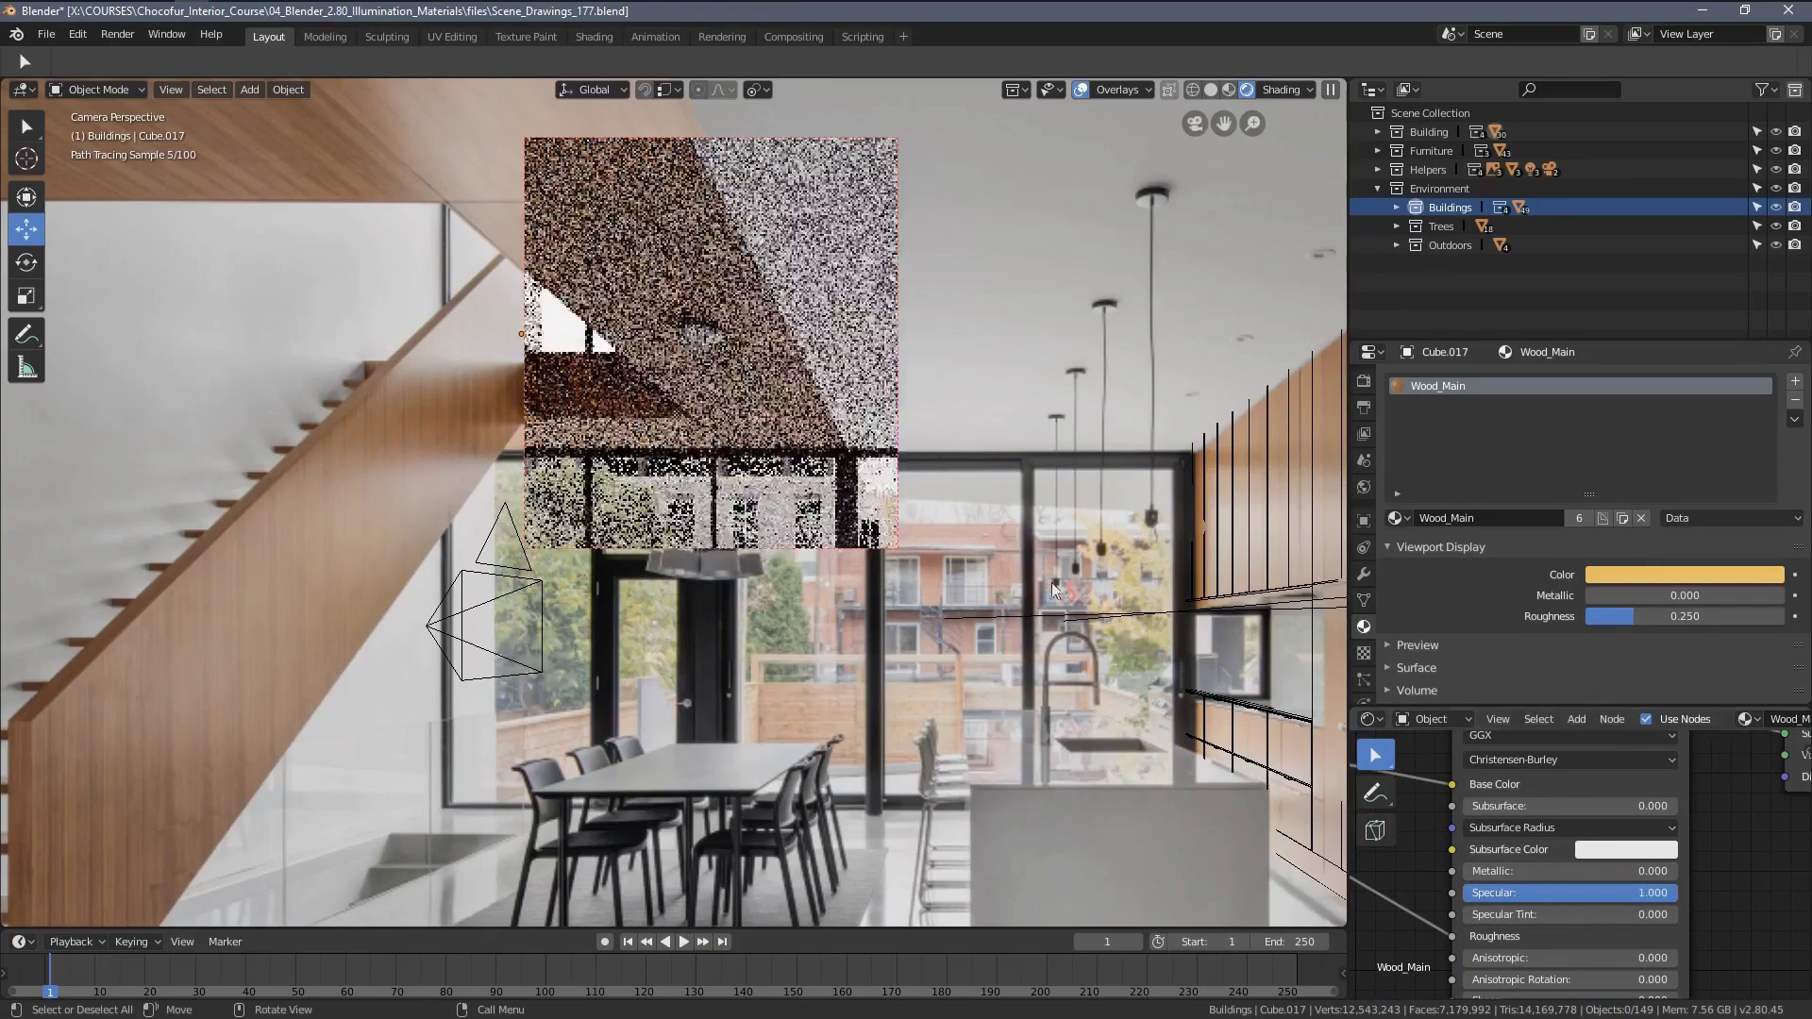
# Compare the wood's rendering on the upper kitchen cabinets and around the stair's wooden ceiling beam using render regions.
pyautogui.scroll(-3, 732, 490)
pyautogui.hotkey('ctrl', 'b')
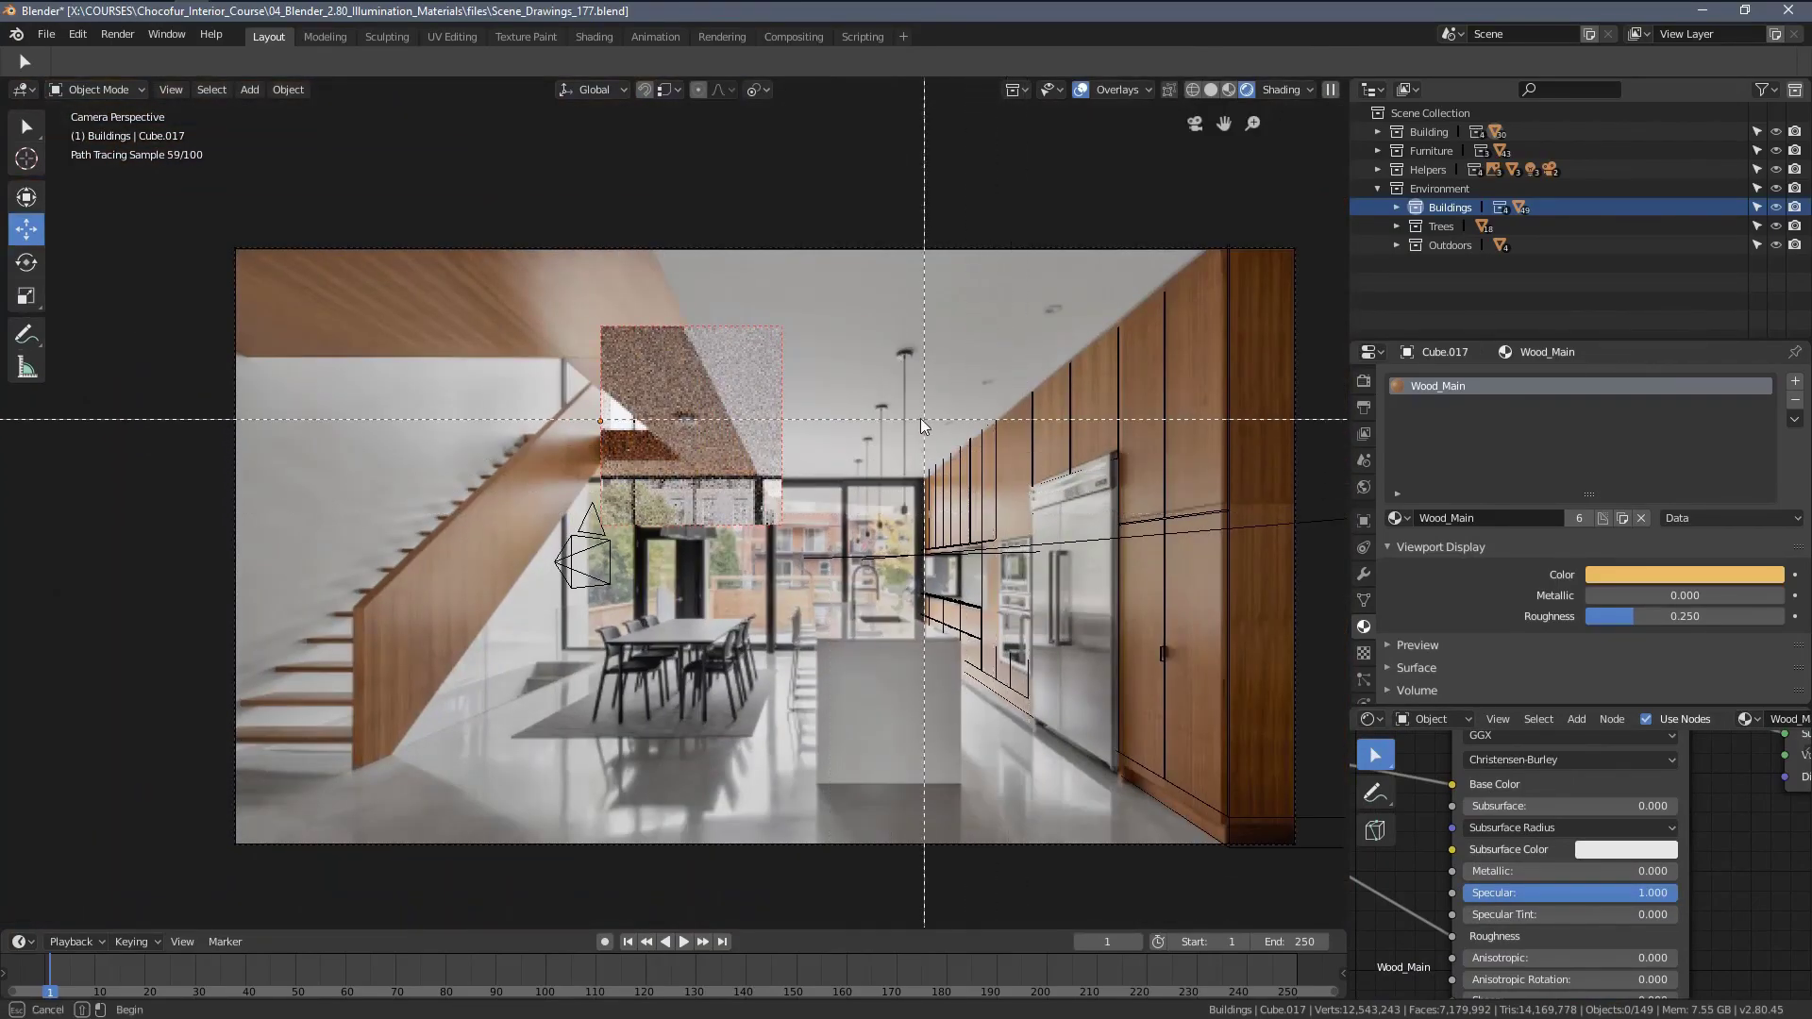
pyautogui.moveTo(1053, 535); pyautogui.dragTo(1073, 553)
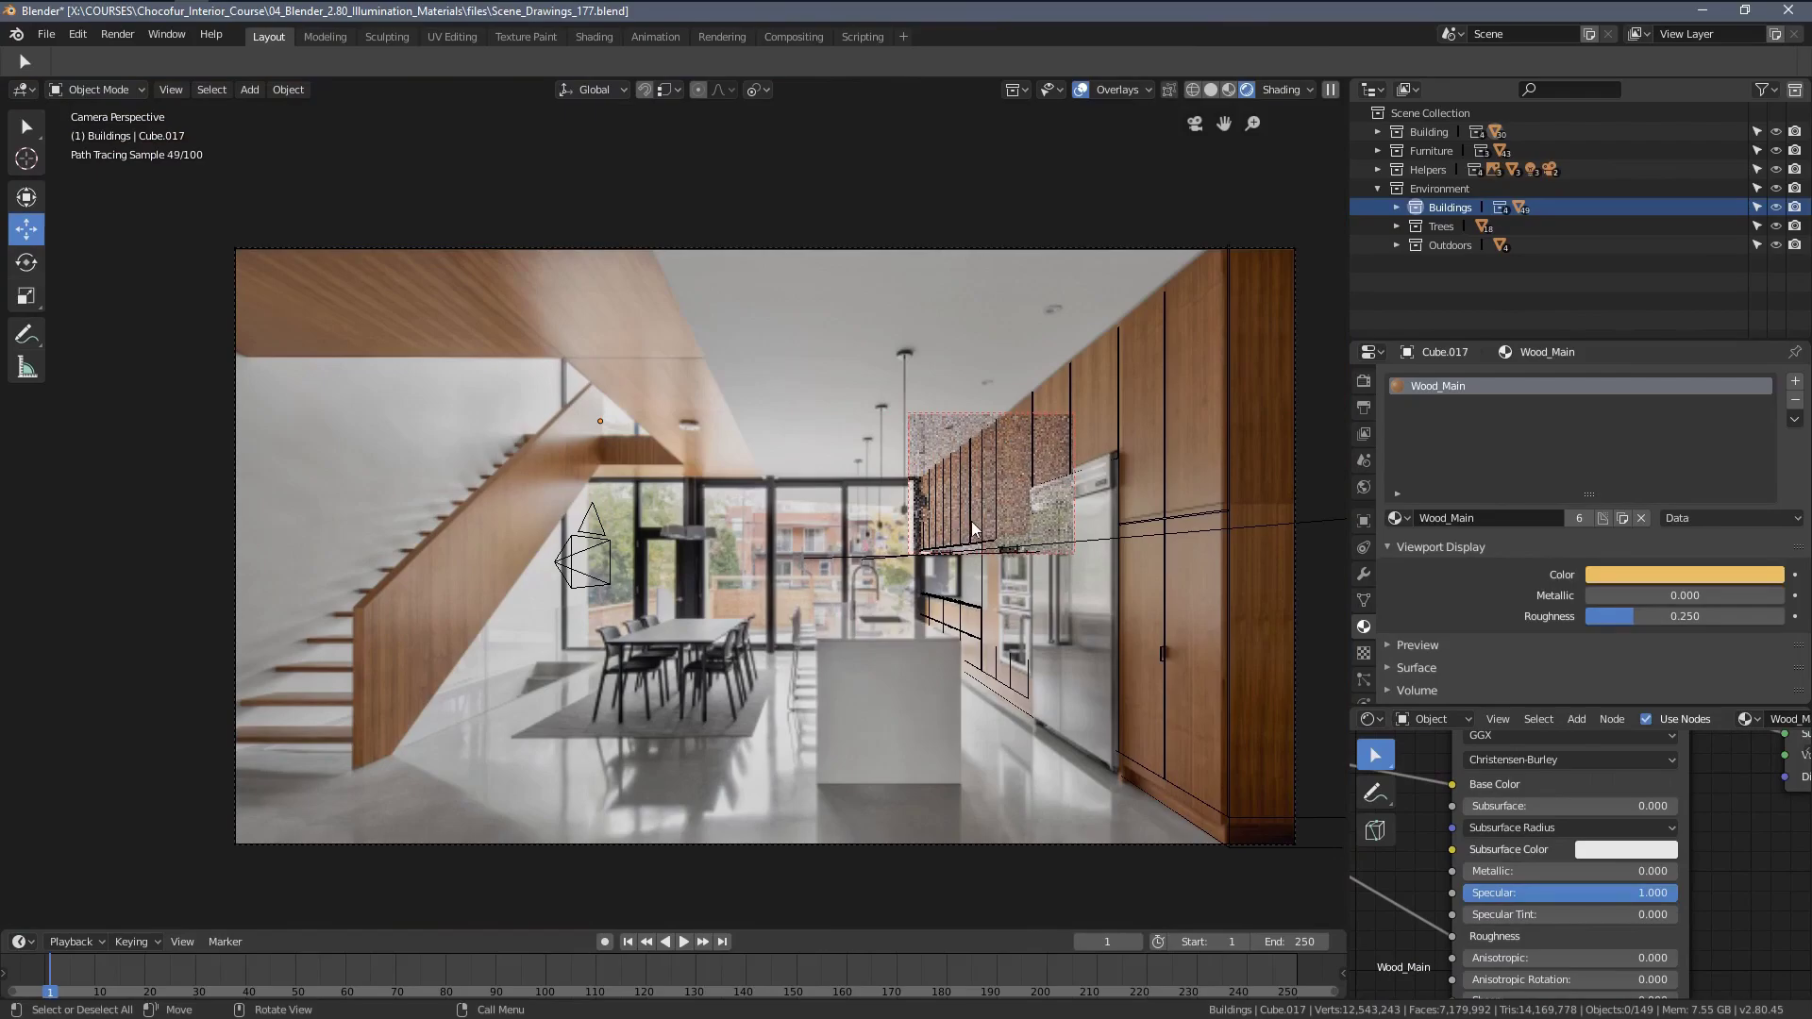
pyautogui.press('Home')
pyautogui.keyDown('shift'); pyautogui.moveTo(1050, 566); pyautogui.dragTo(991, 526, button='middle'); pyautogui.keyUp('shift')
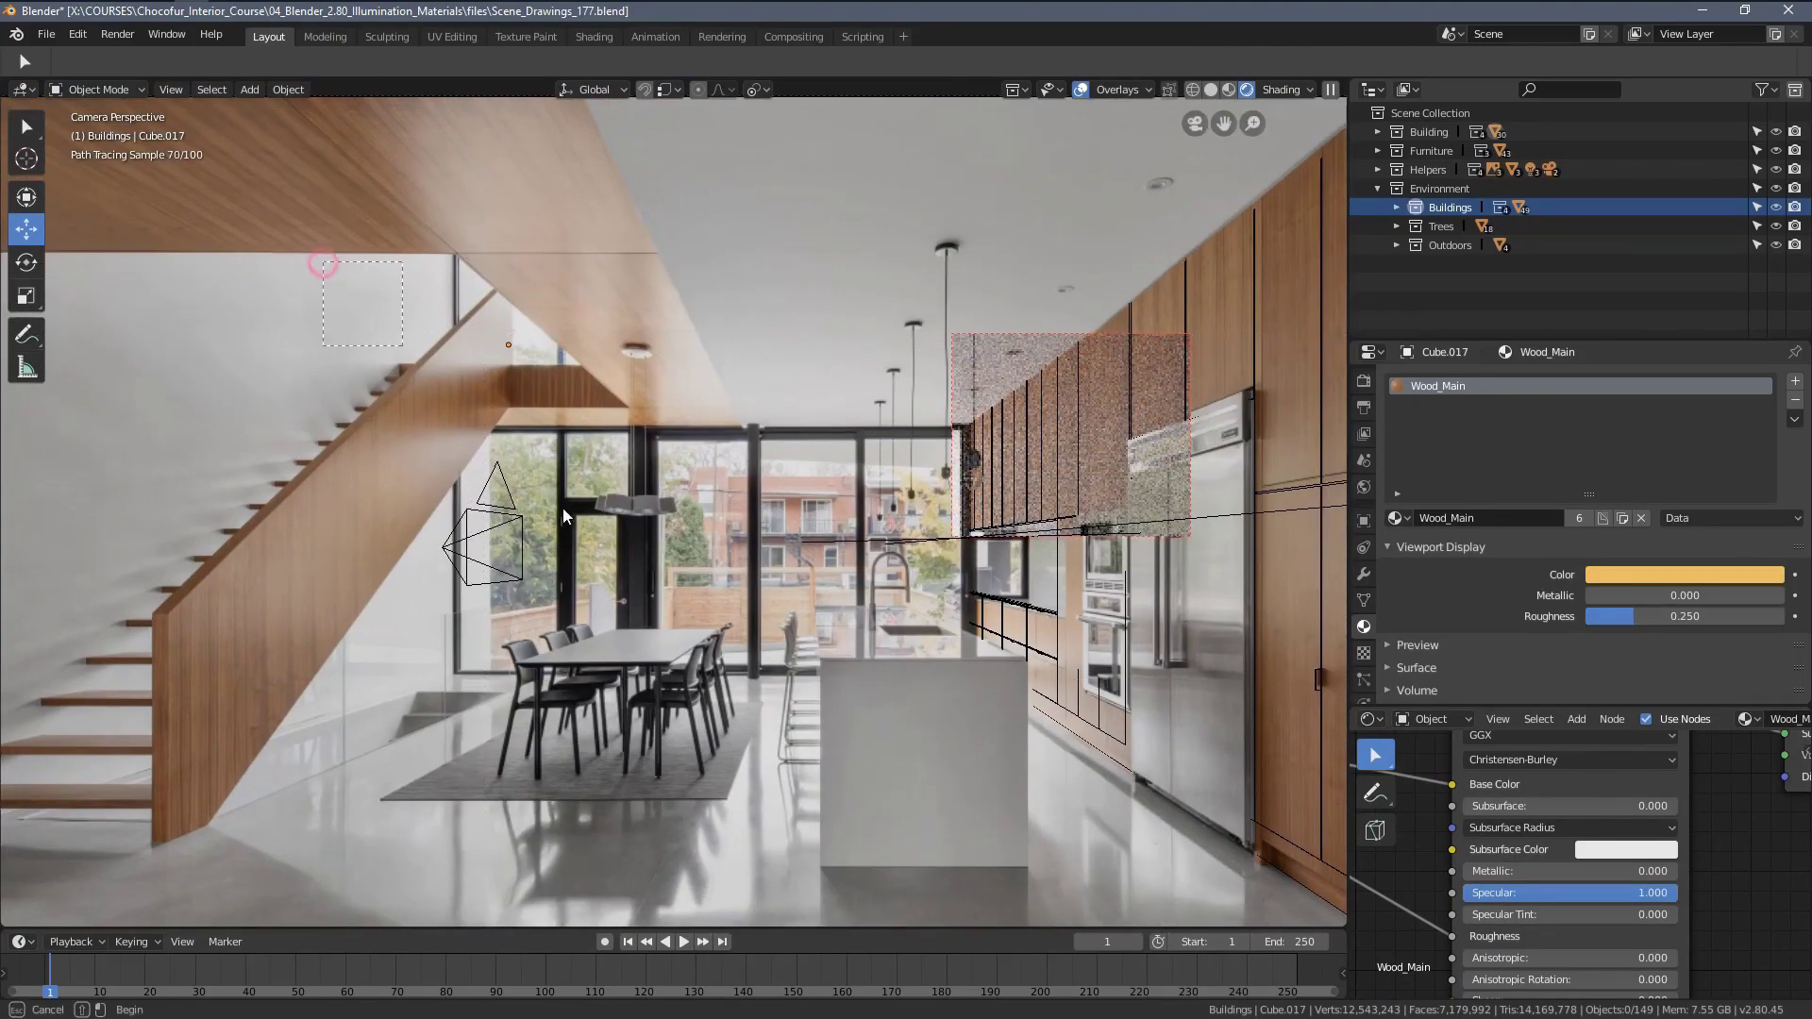
pyautogui.moveTo(563, 506); pyautogui.dragTo(781, 625)
pyautogui.moveTo(857, 555); pyautogui.dragTo(788, 583)
pyautogui.press('Home')
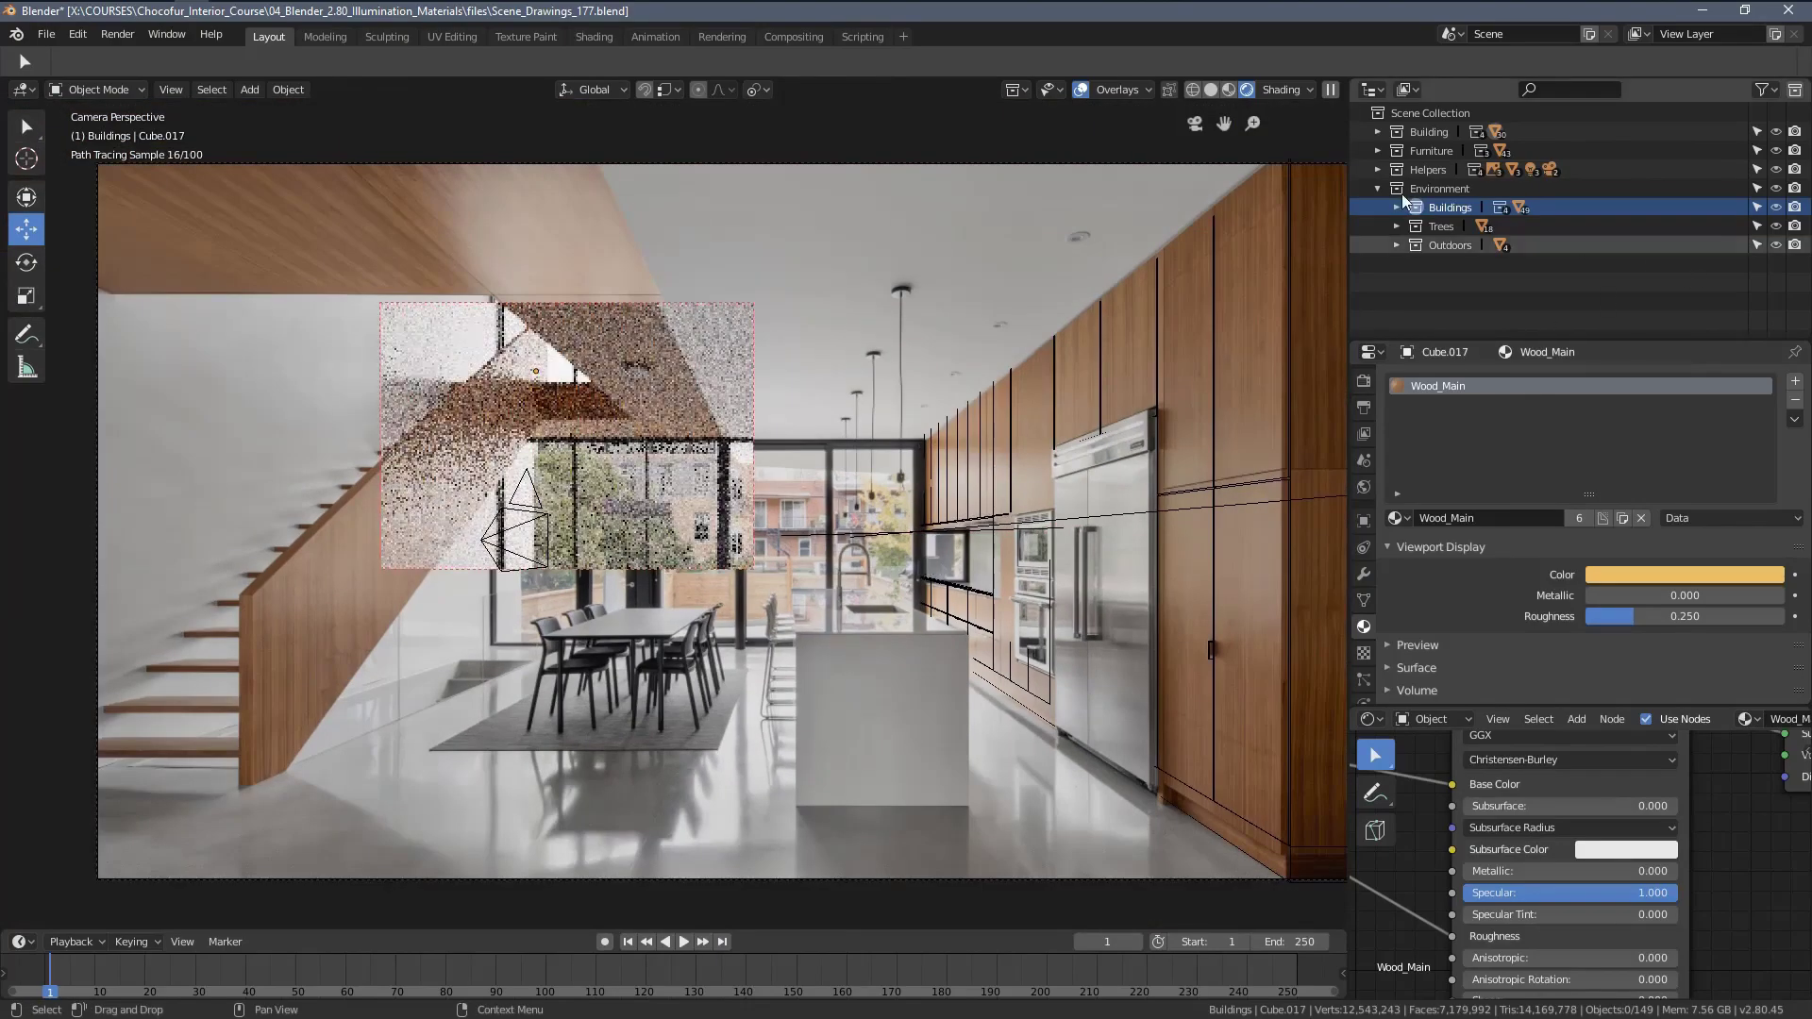
# Hide the Trees, Outdoors and Buildings collections while previewing the upper kitchen cabinets in the render region.
pyautogui.click(1776, 226)
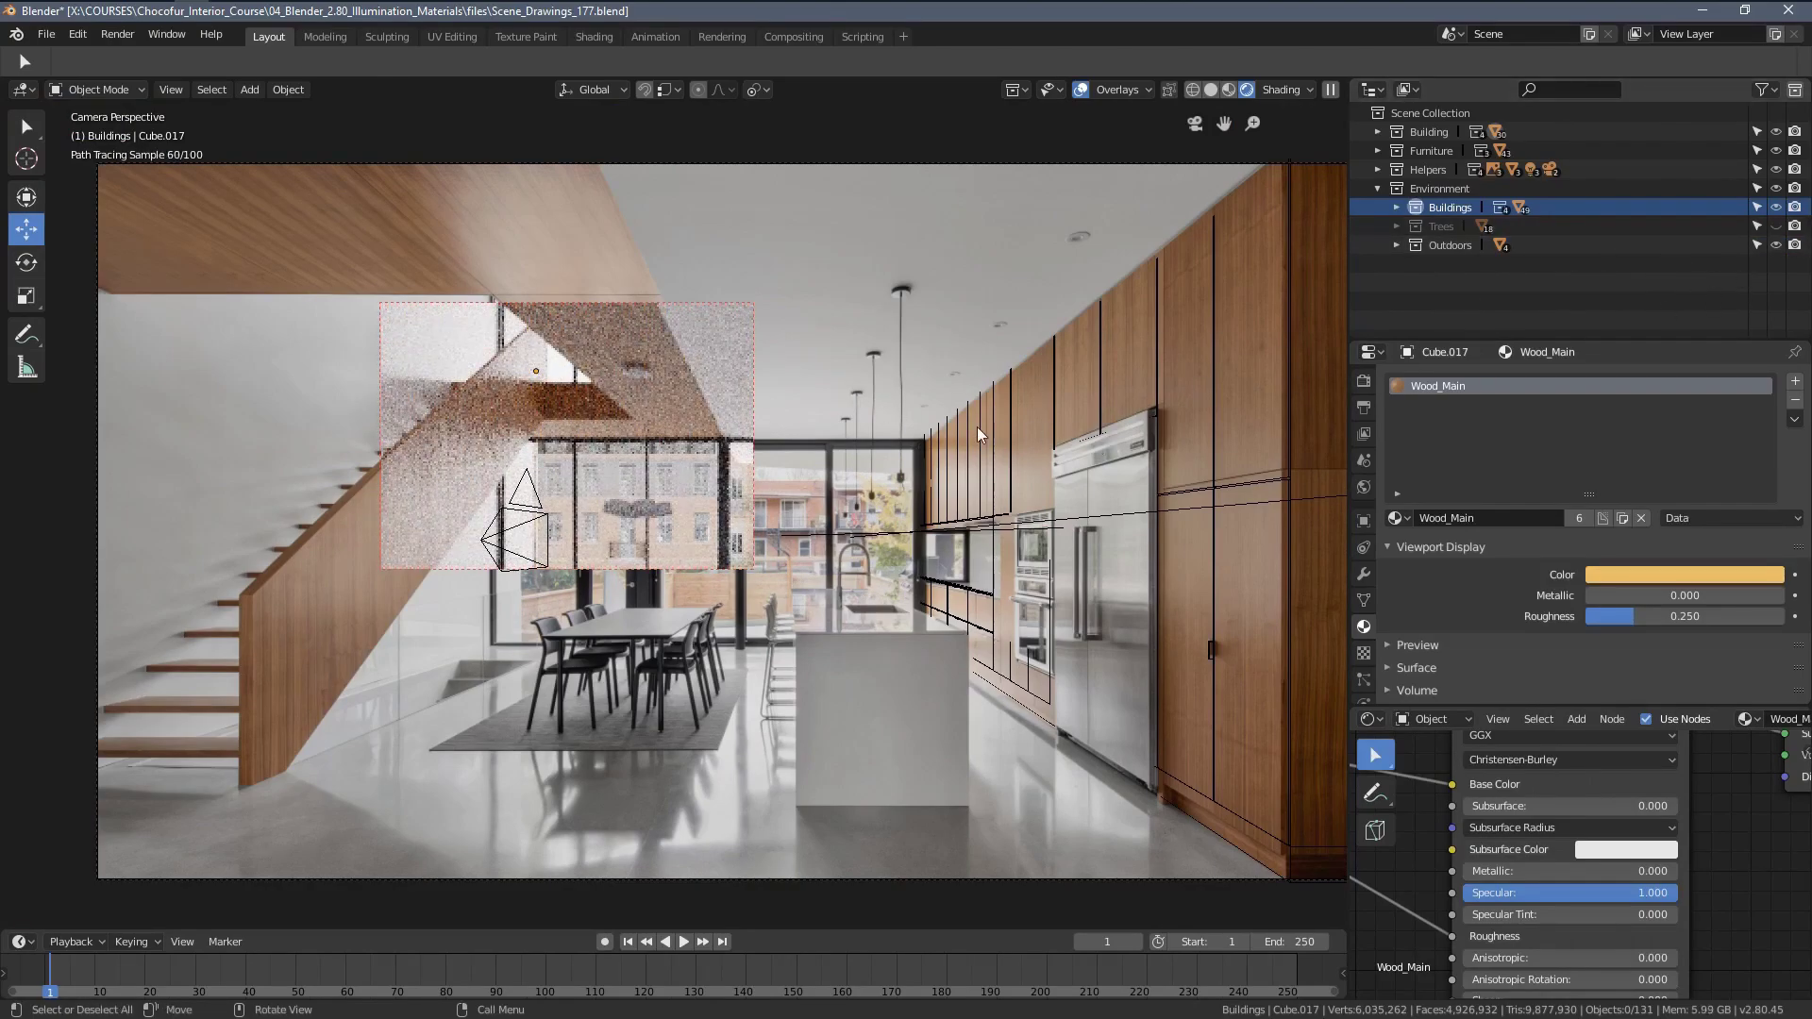
pyautogui.hotkey('ctrl', 'b')
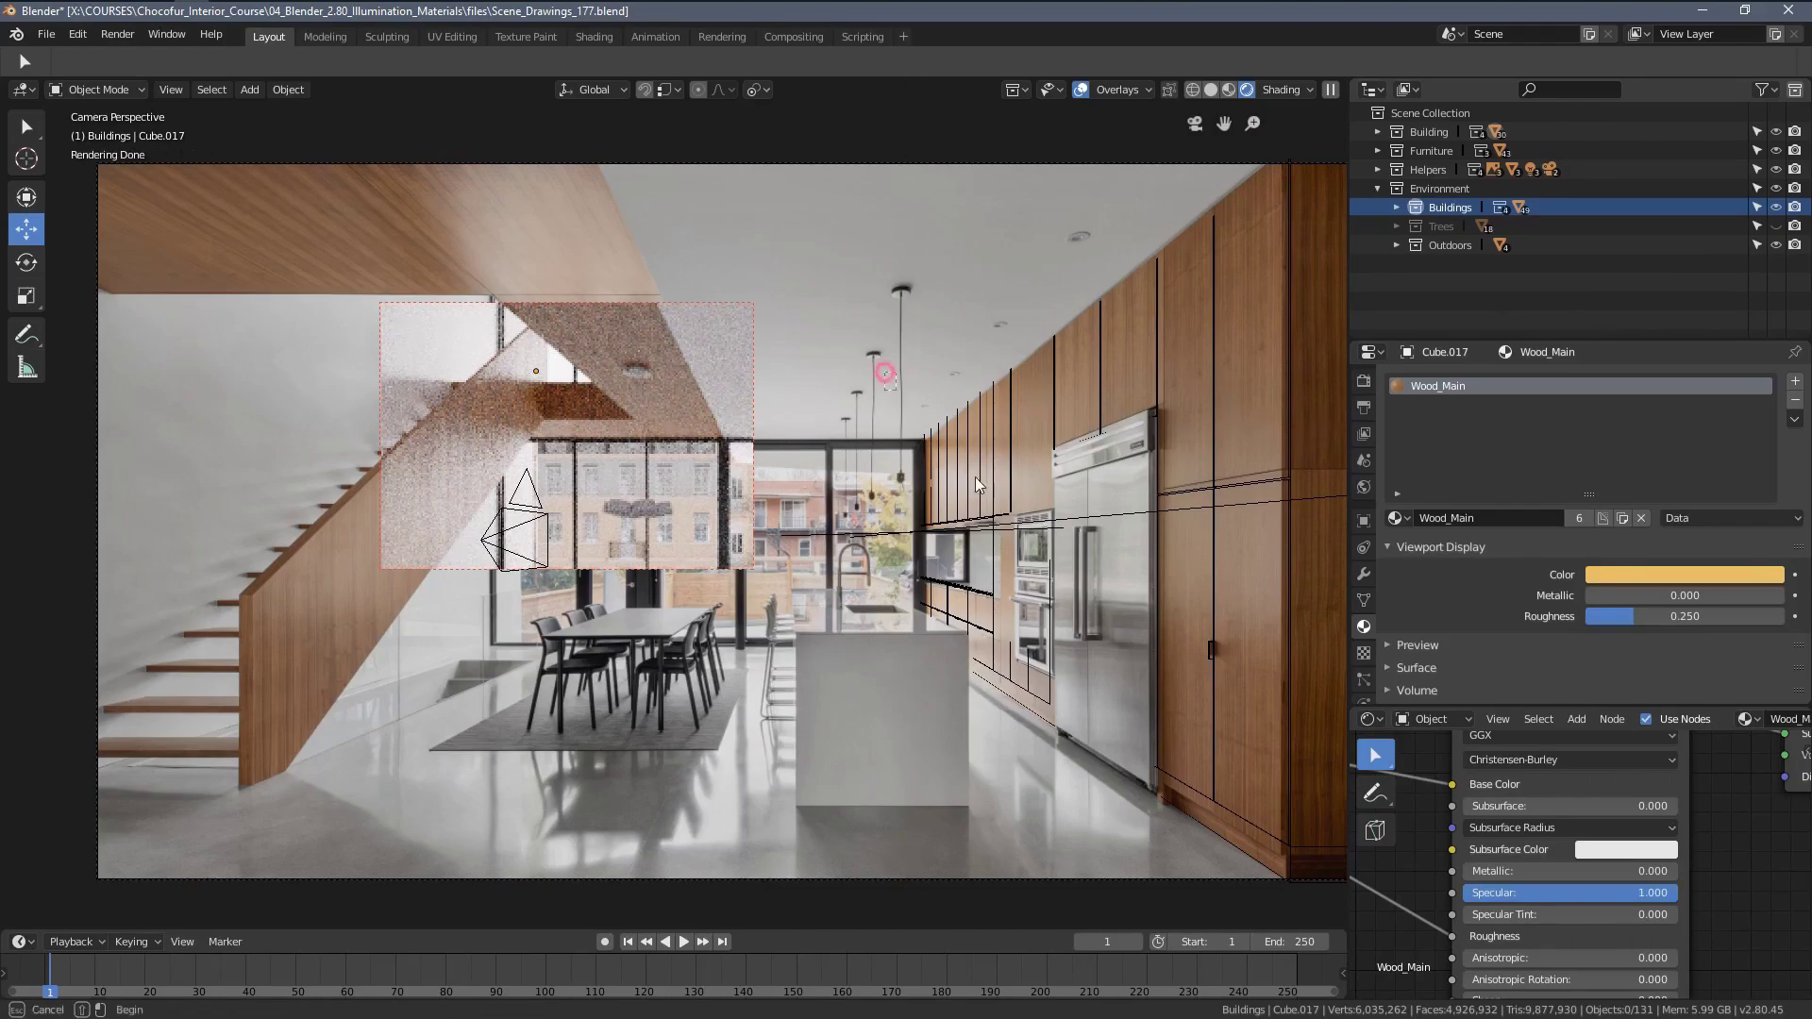
pyautogui.moveTo(883, 372); pyautogui.dragTo(1057, 546)
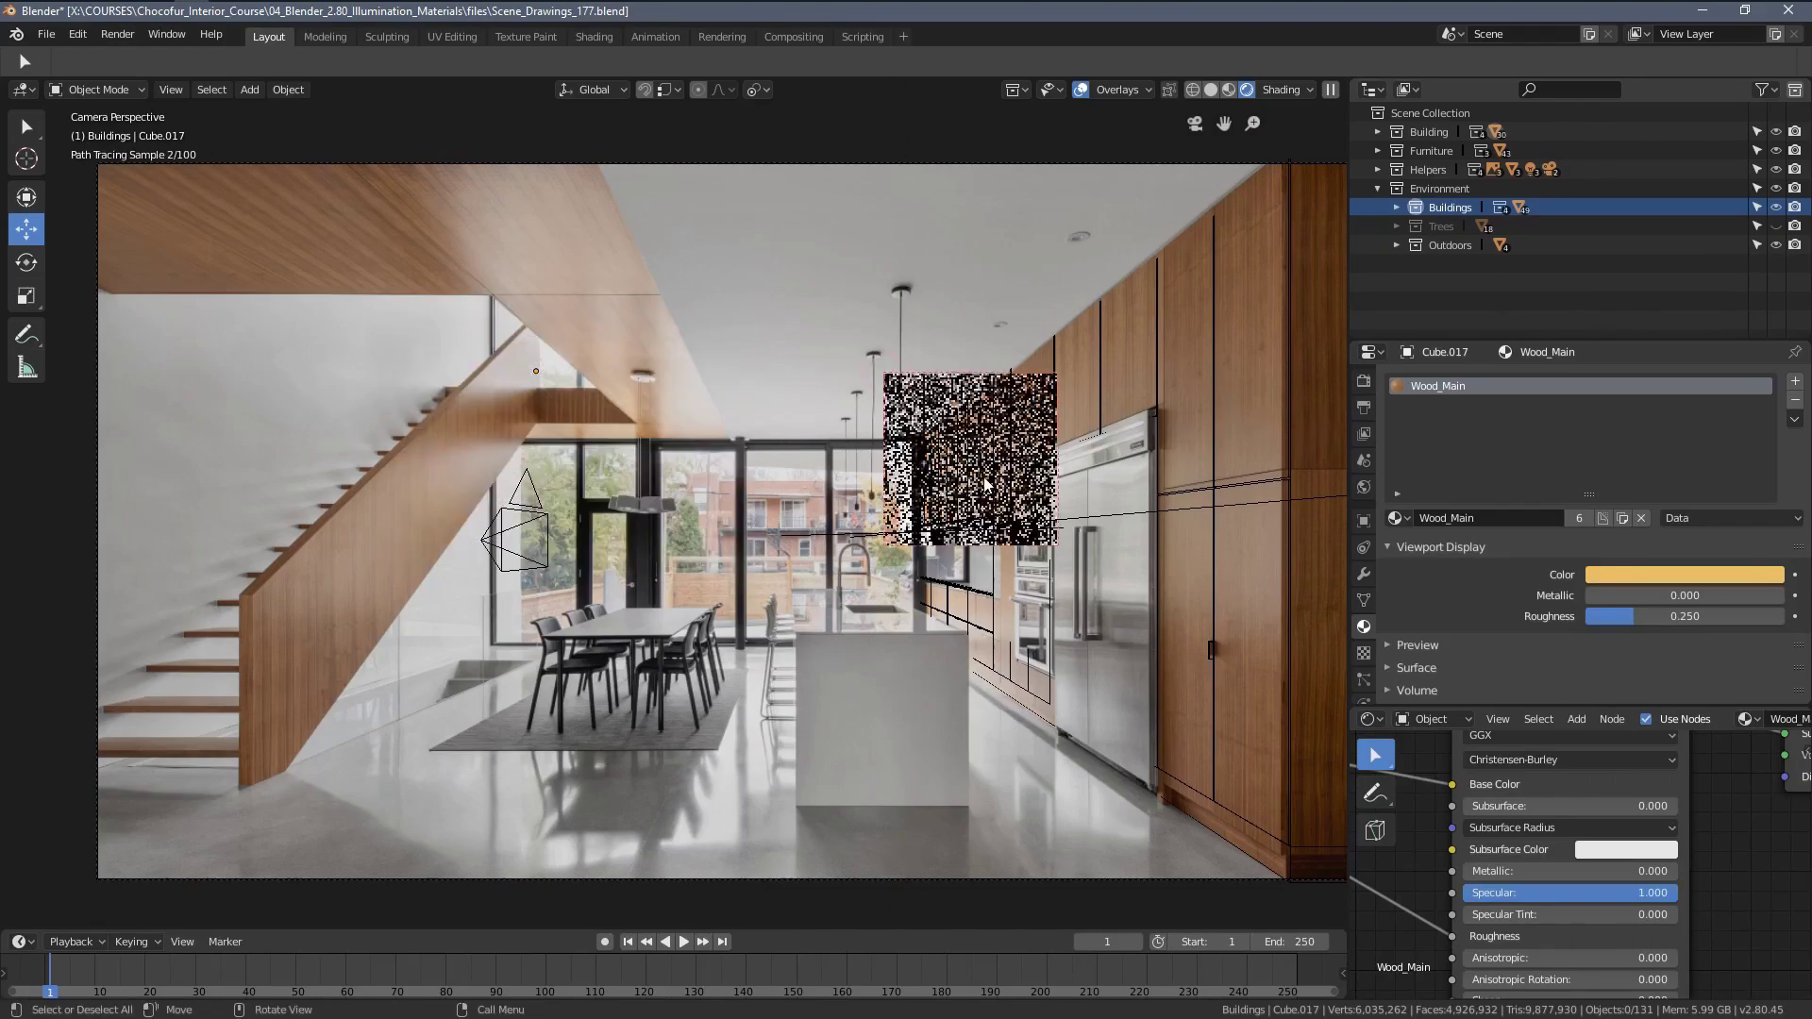
pyautogui.click(1775, 244)
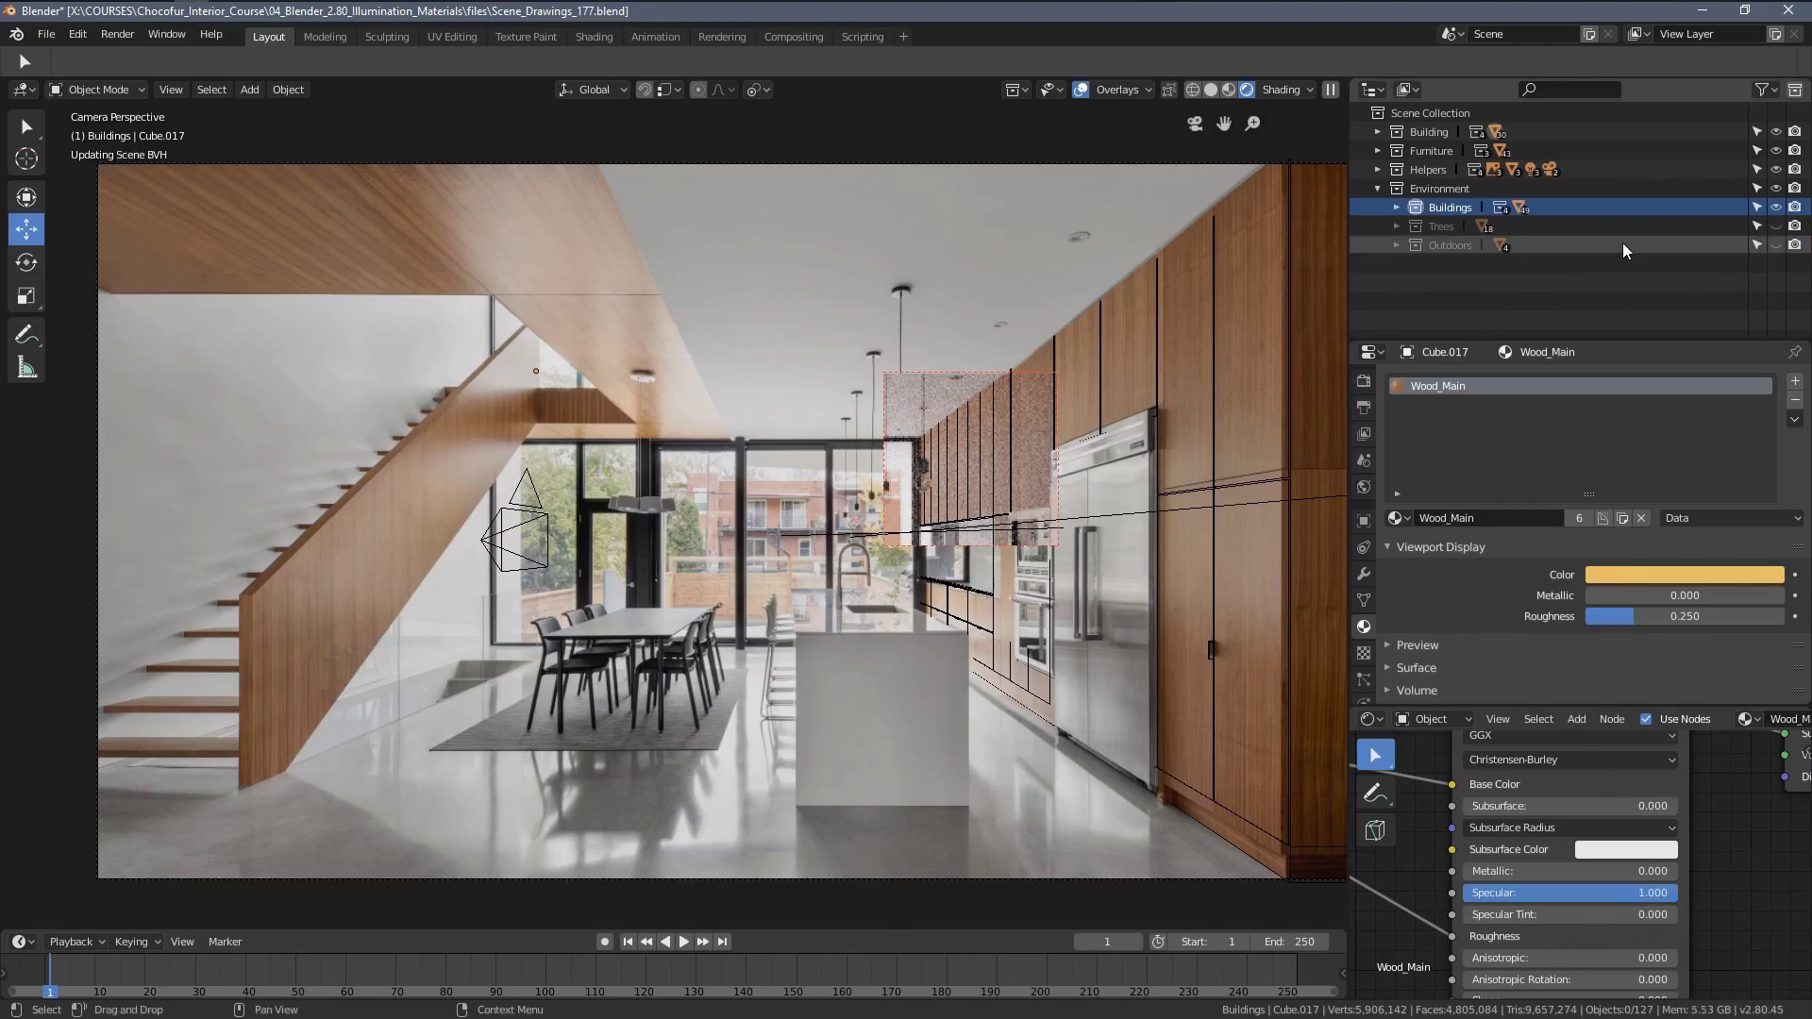
pyautogui.click(1776, 207)
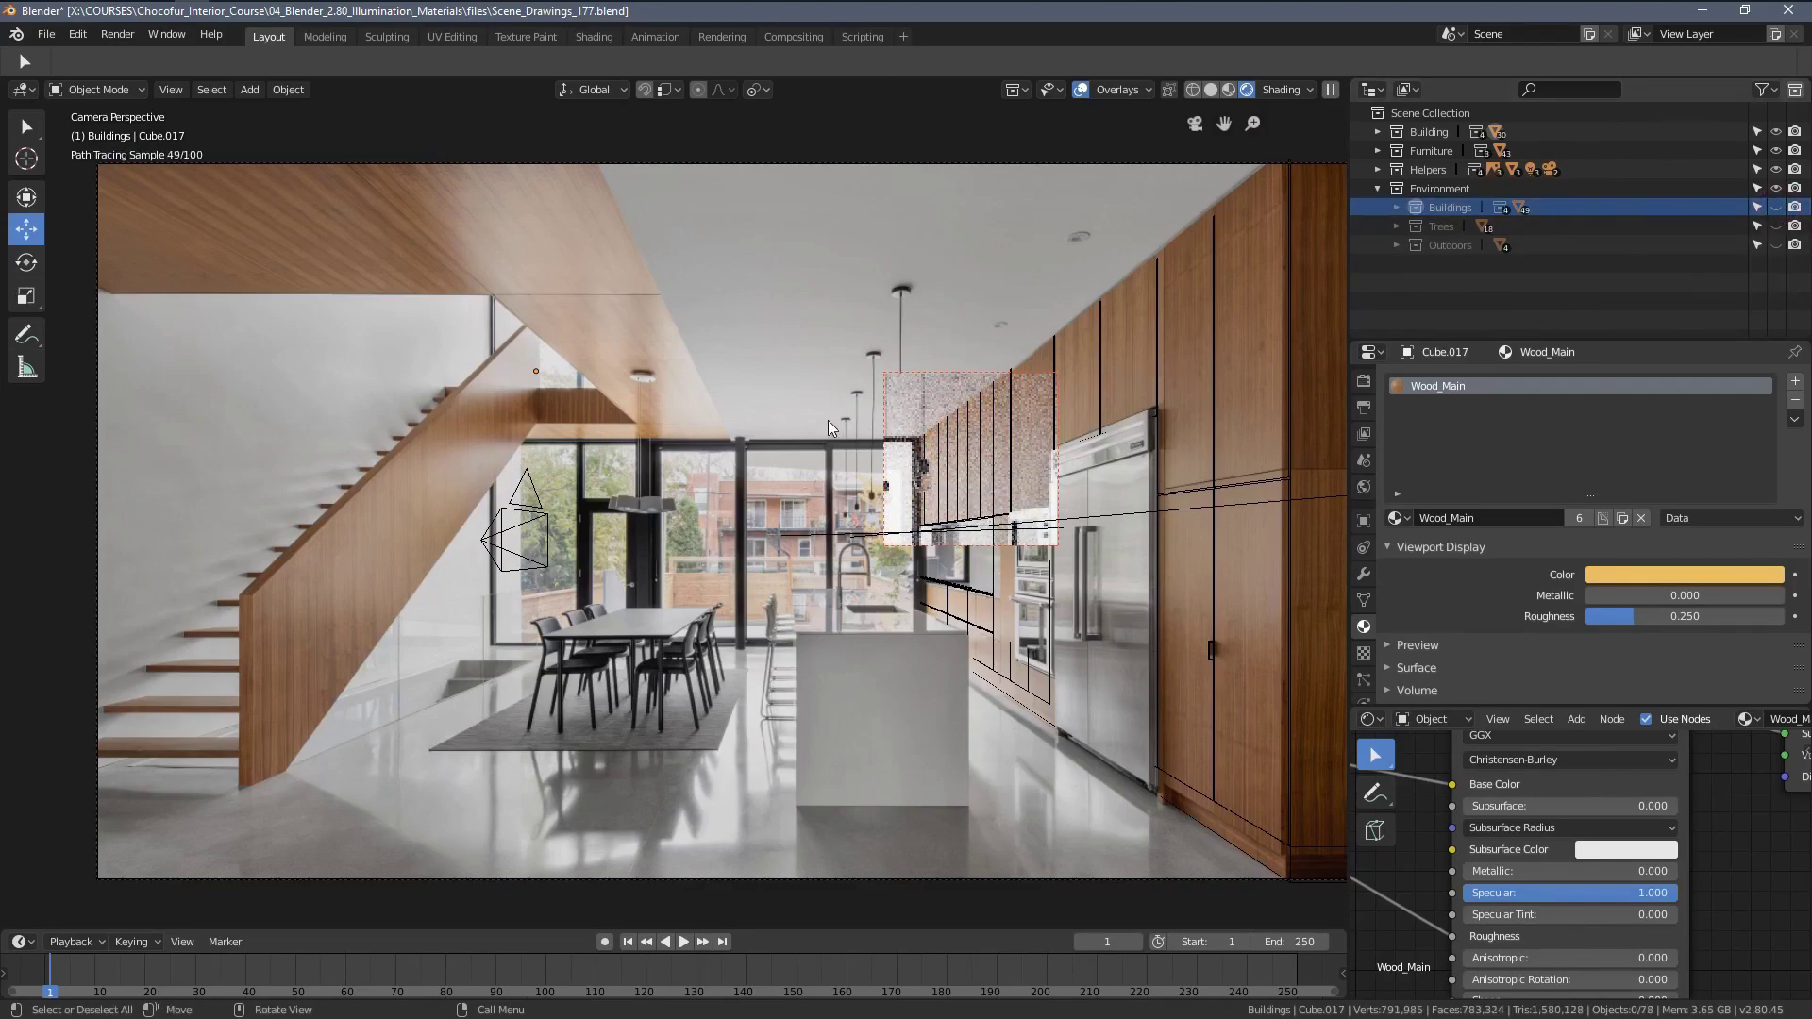
# Preview the wooden ceiling beam in a new render region, show the Buildings collection again, and select the building outside the windows.
pyautogui.hotkey('ctrl', 'b')
pyautogui.moveTo(433, 300); pyautogui.dragTo(792, 479)
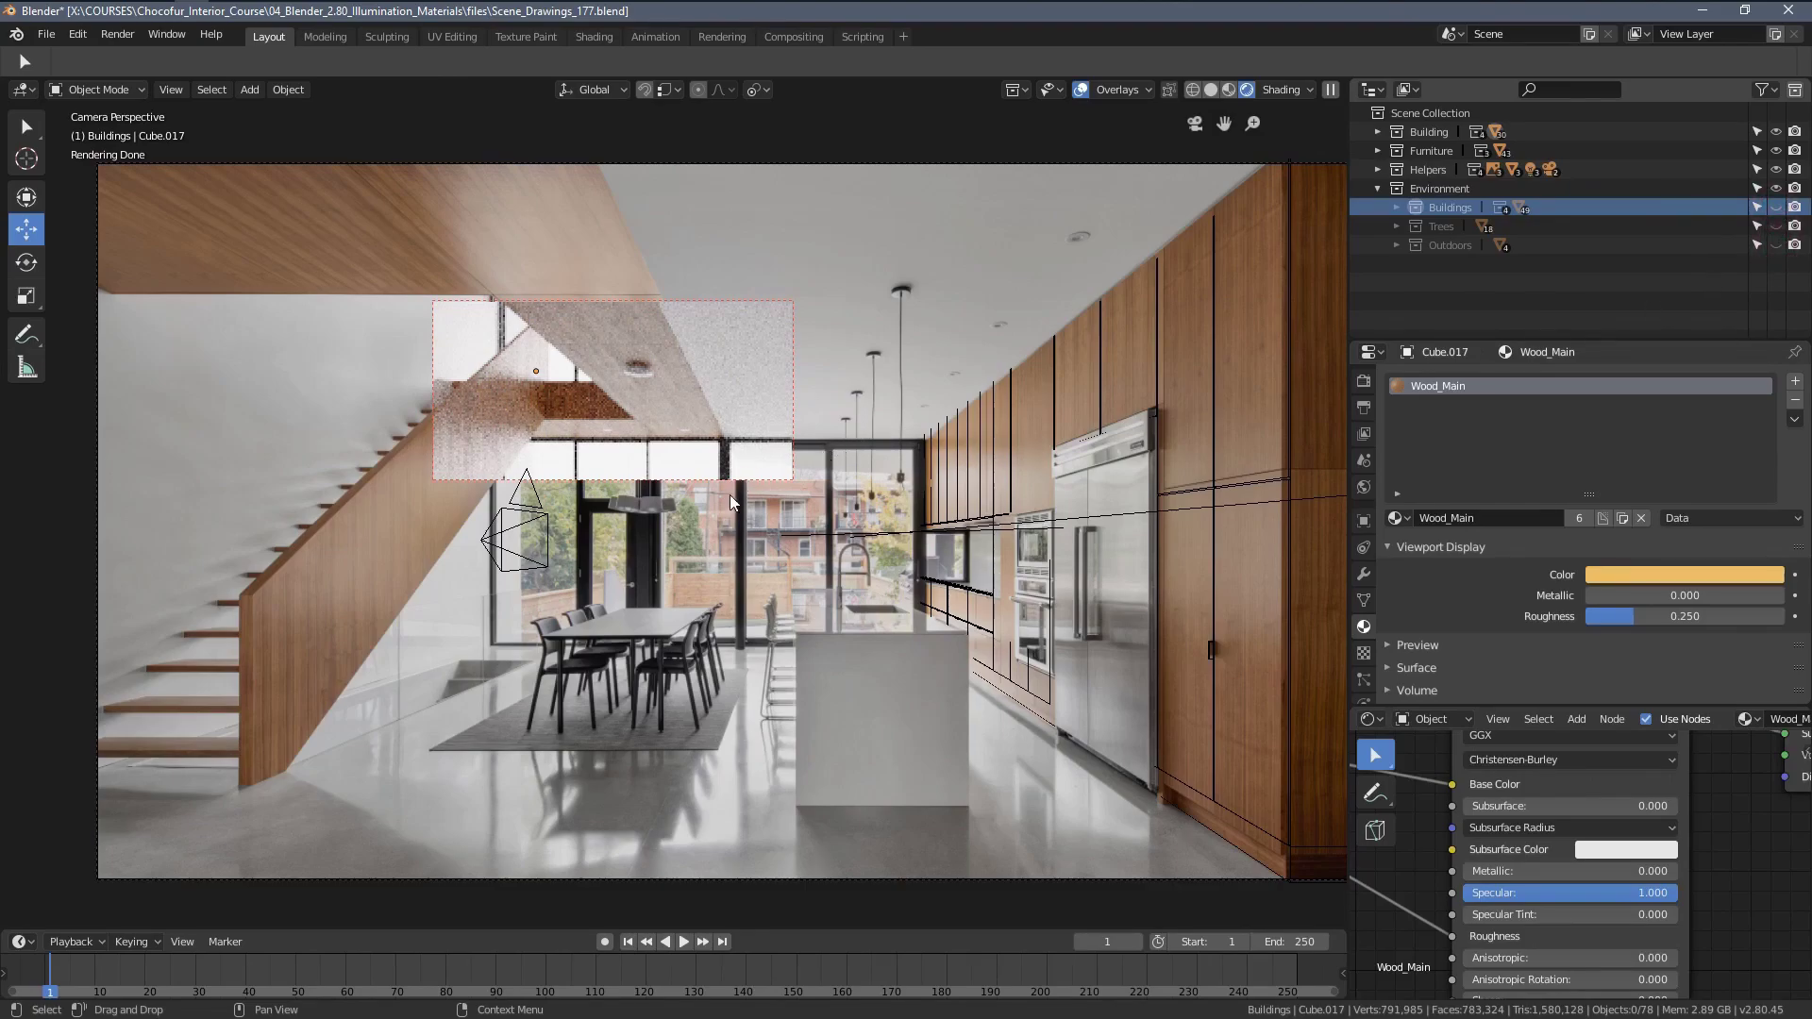
pyautogui.click(704, 502)
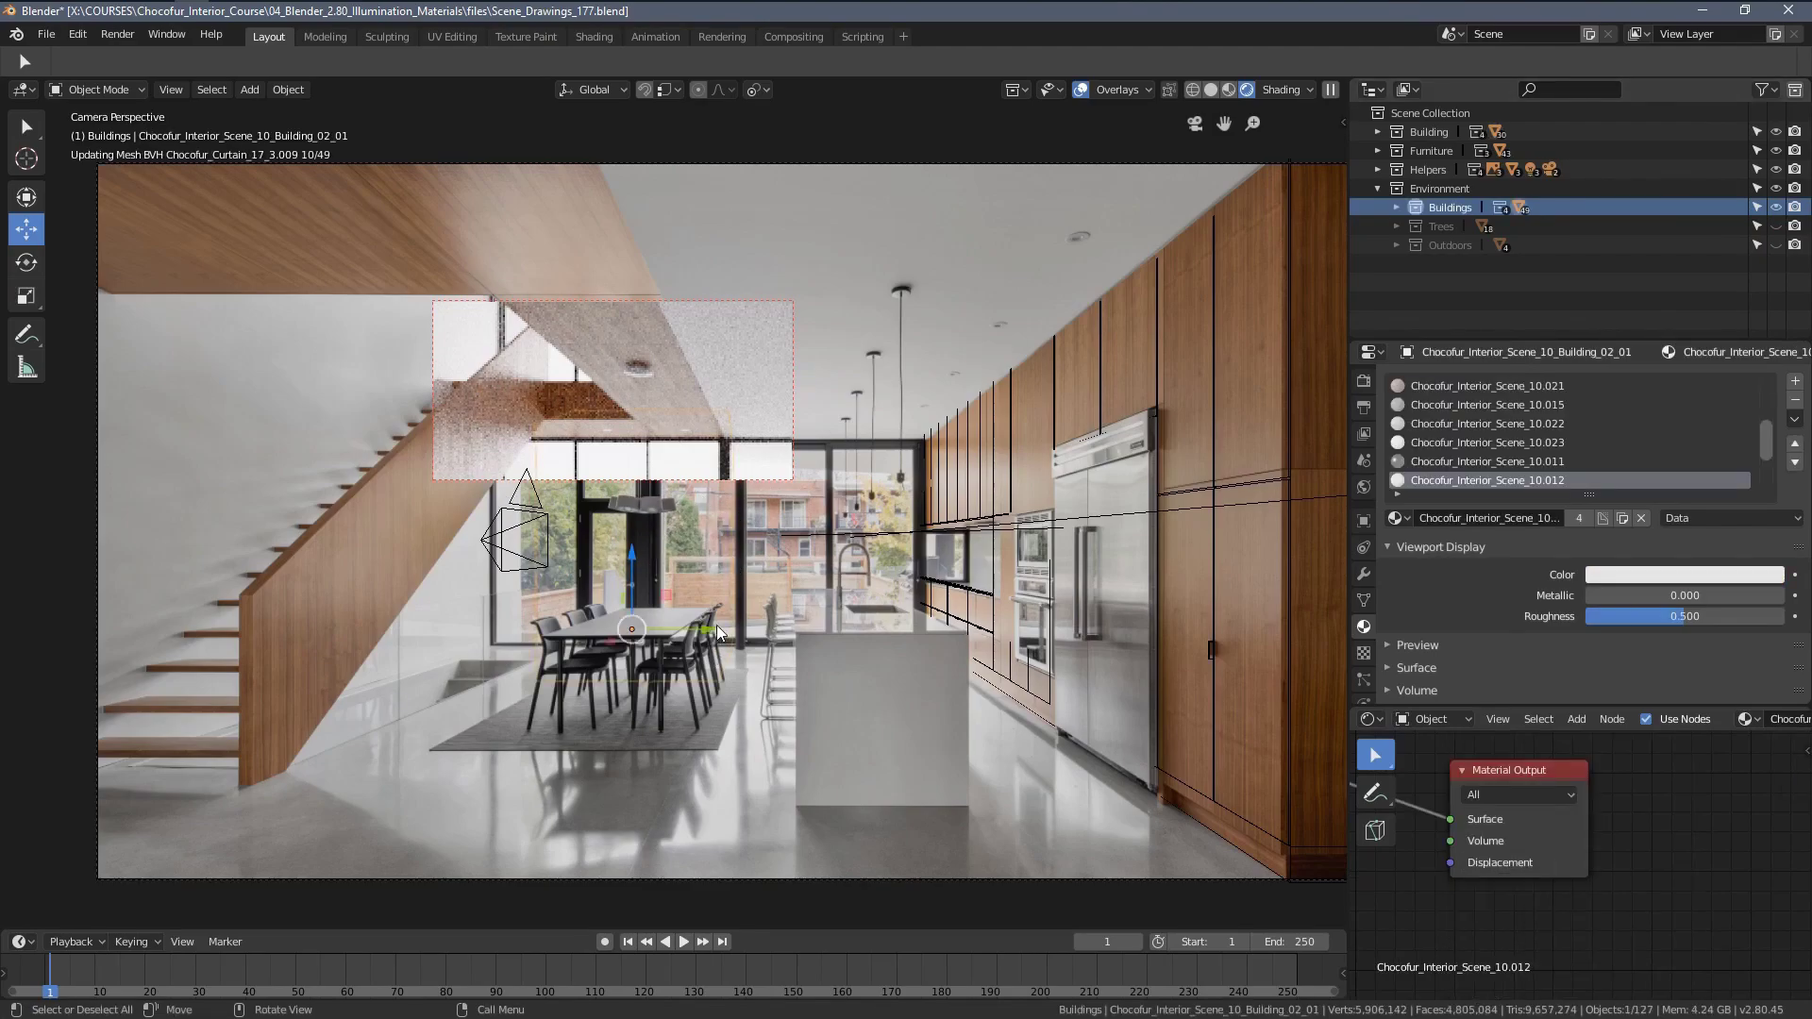
# Deselect everything and preview the dining table, concrete floor and kitchen island front in a new render region to examine the floor reflections.
pyautogui.scroll(-3, 711, 623)
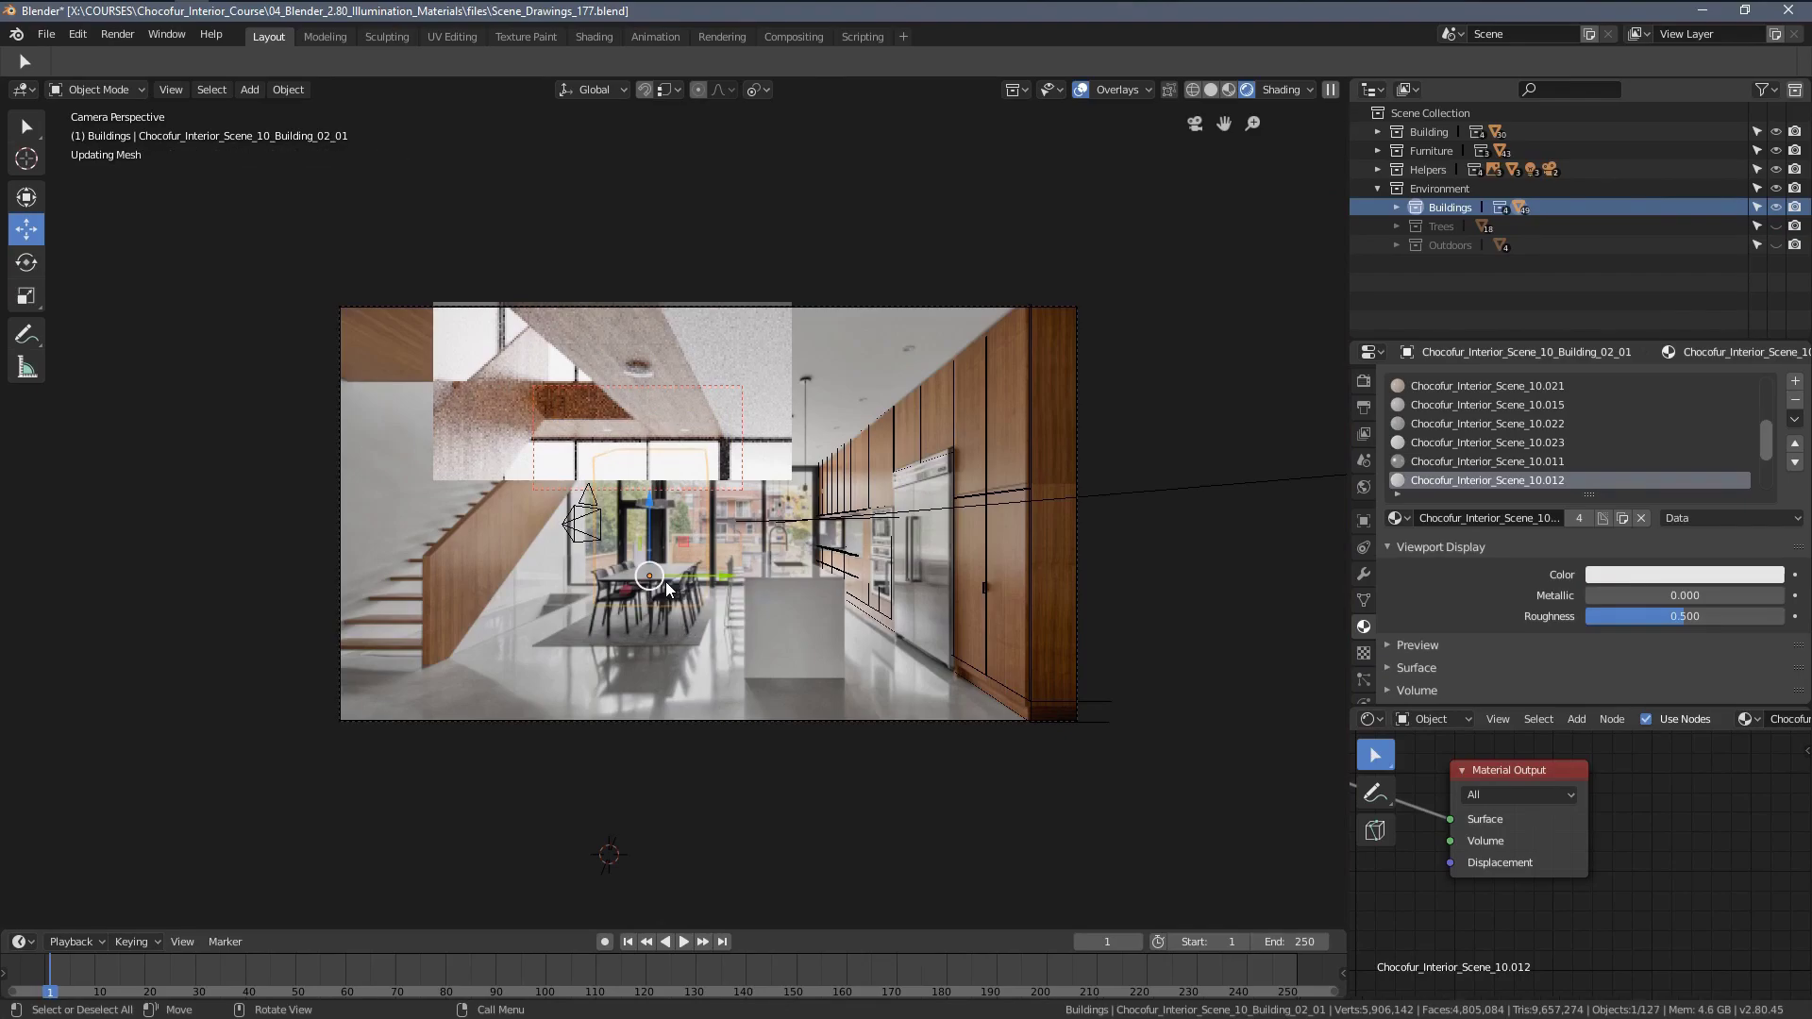
pyautogui.scroll(2, 665, 582)
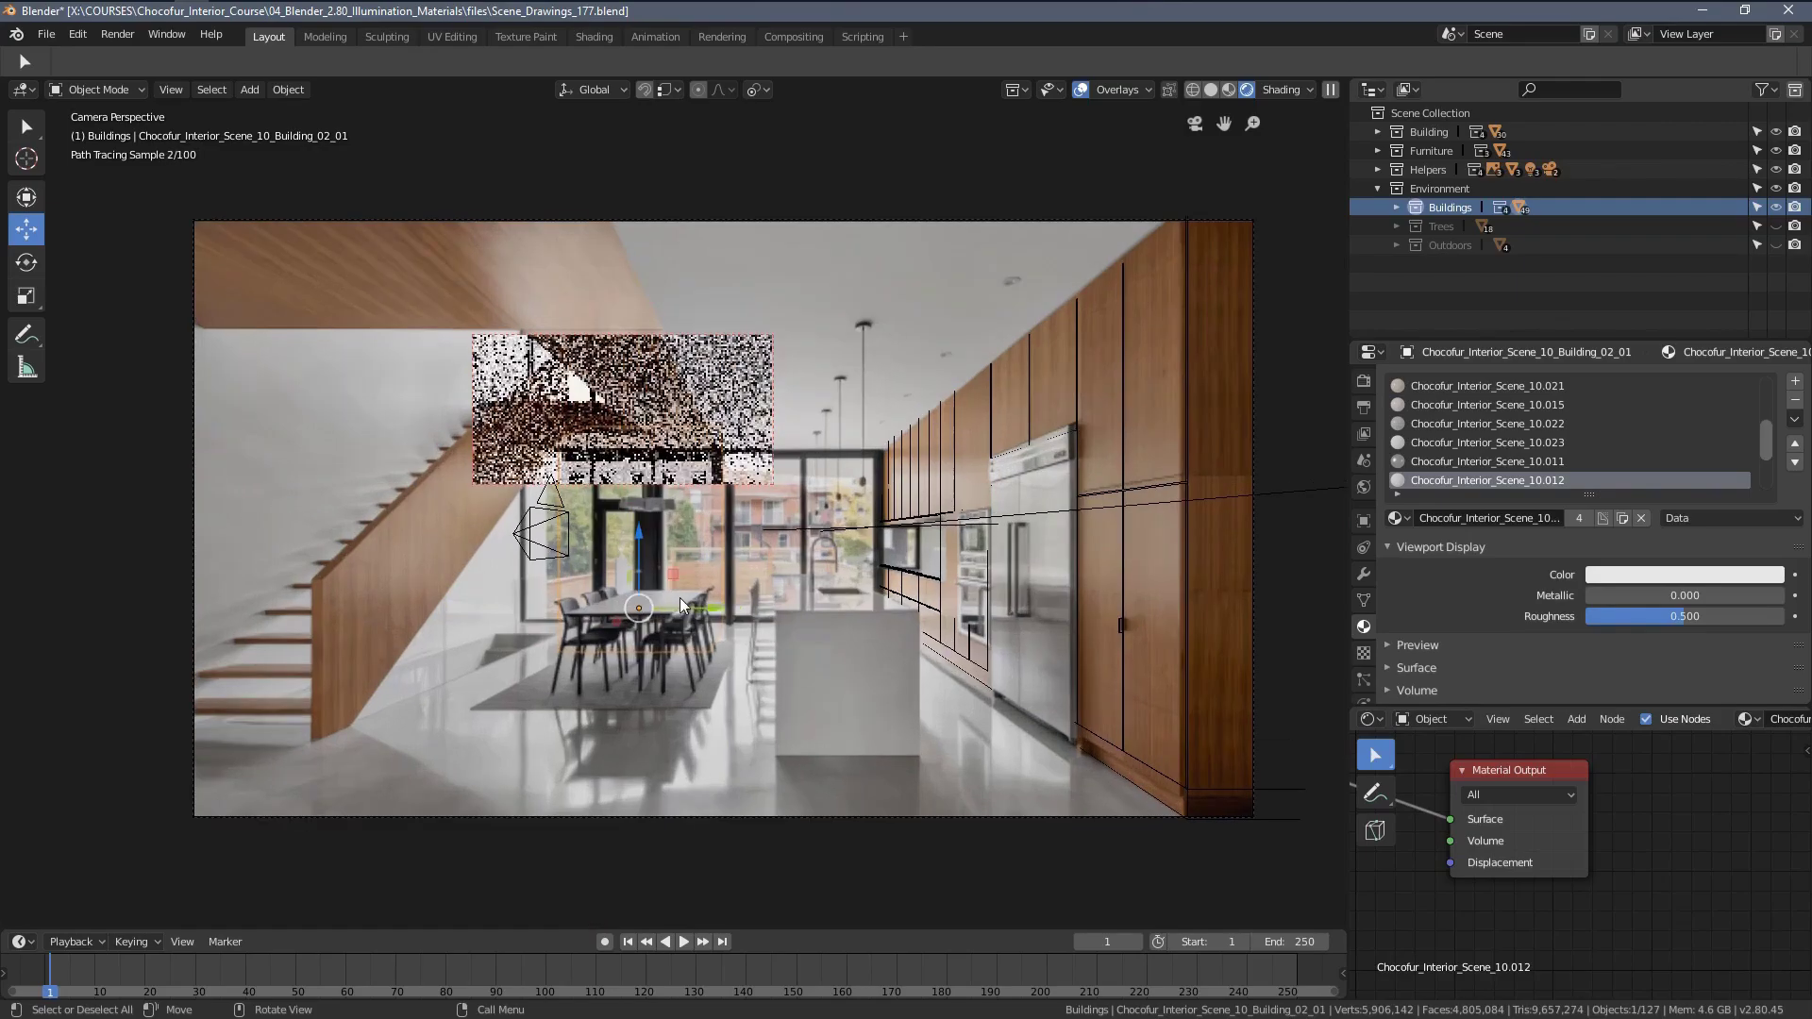
pyautogui.keyDown('shift'); pyautogui.moveTo(714, 615); pyautogui.dragTo(689, 496, button='middle'); pyautogui.keyUp('shift')
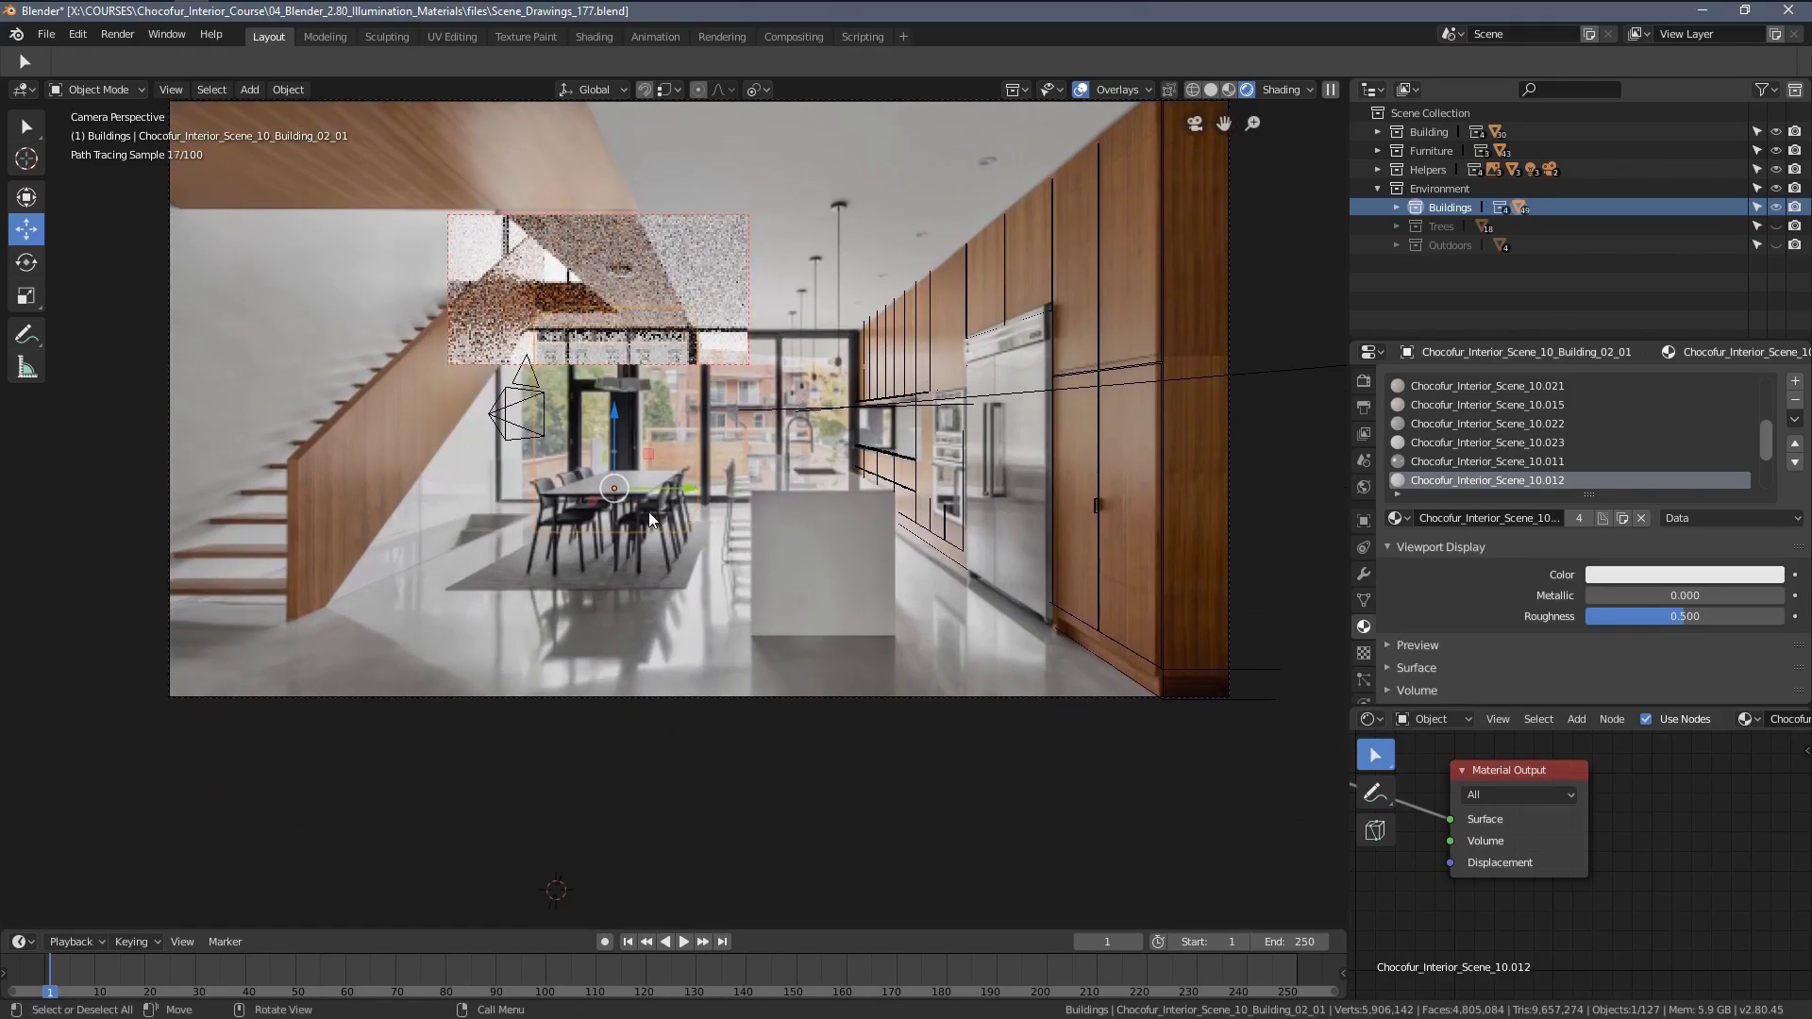
pyautogui.press('a')
pyautogui.press('a')
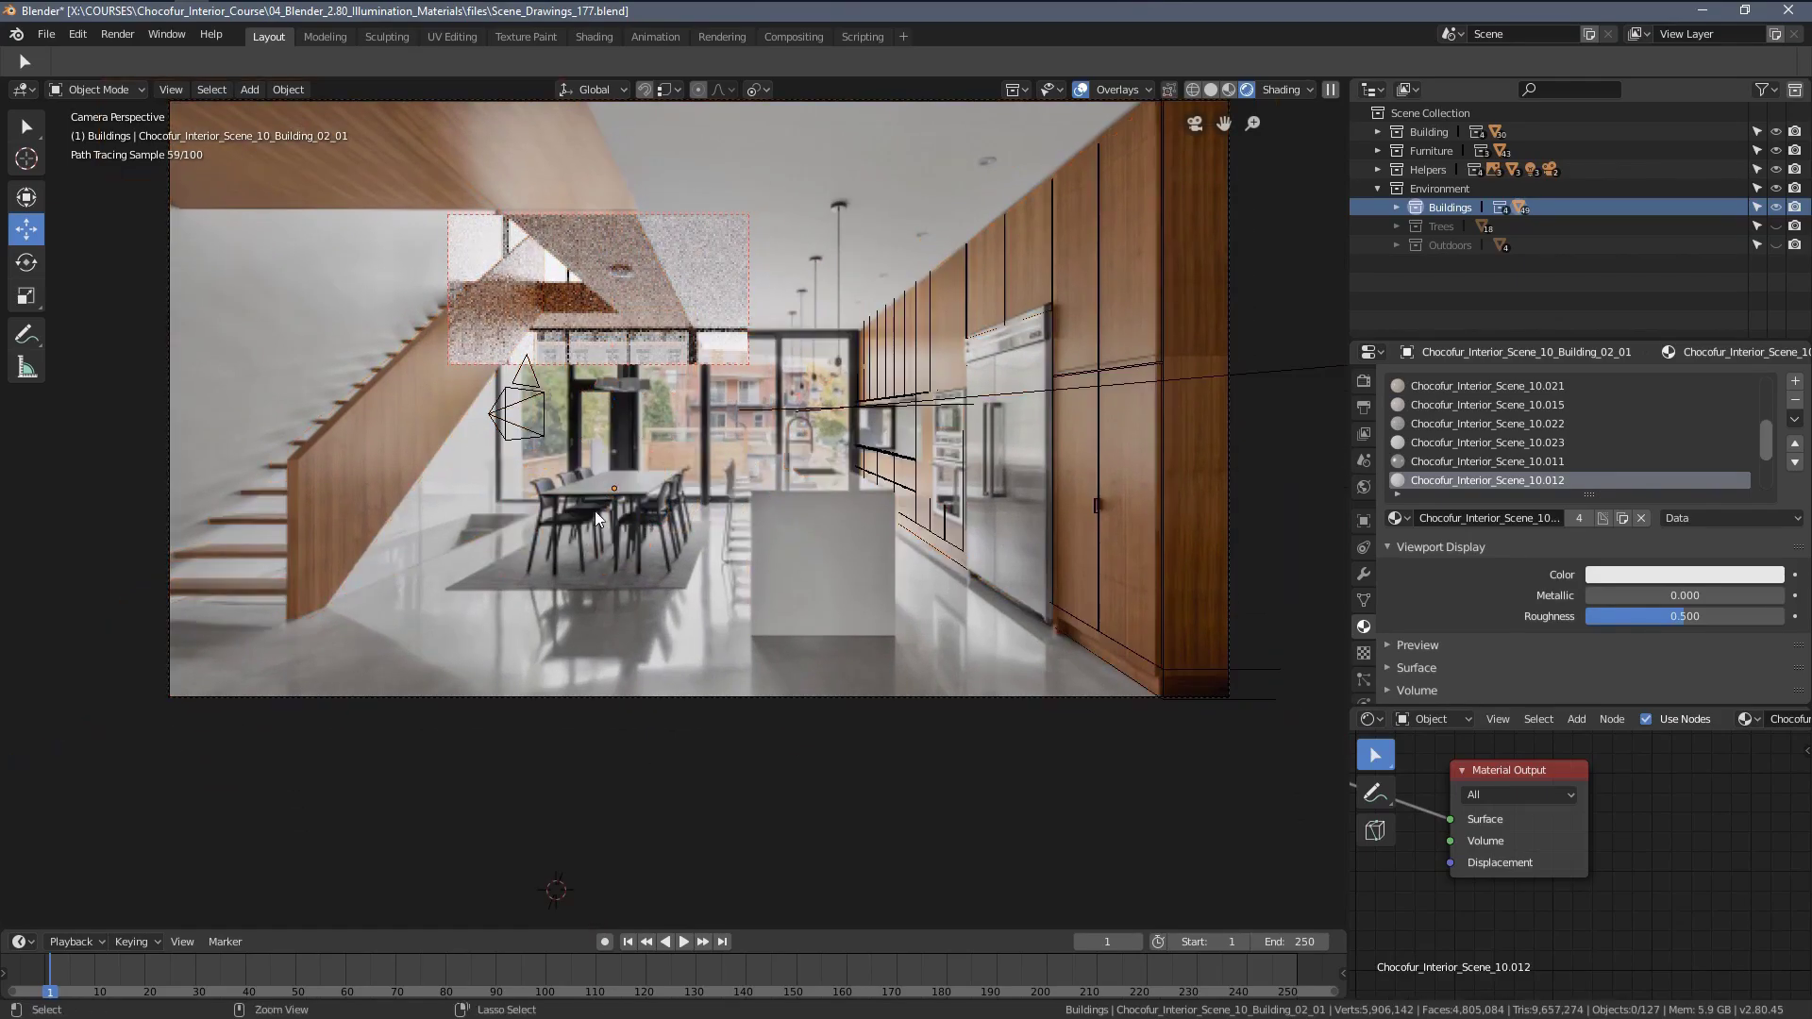
pyautogui.hotkey('ctrl', 'b')
pyautogui.moveTo(422, 413); pyautogui.dragTo(852, 691)
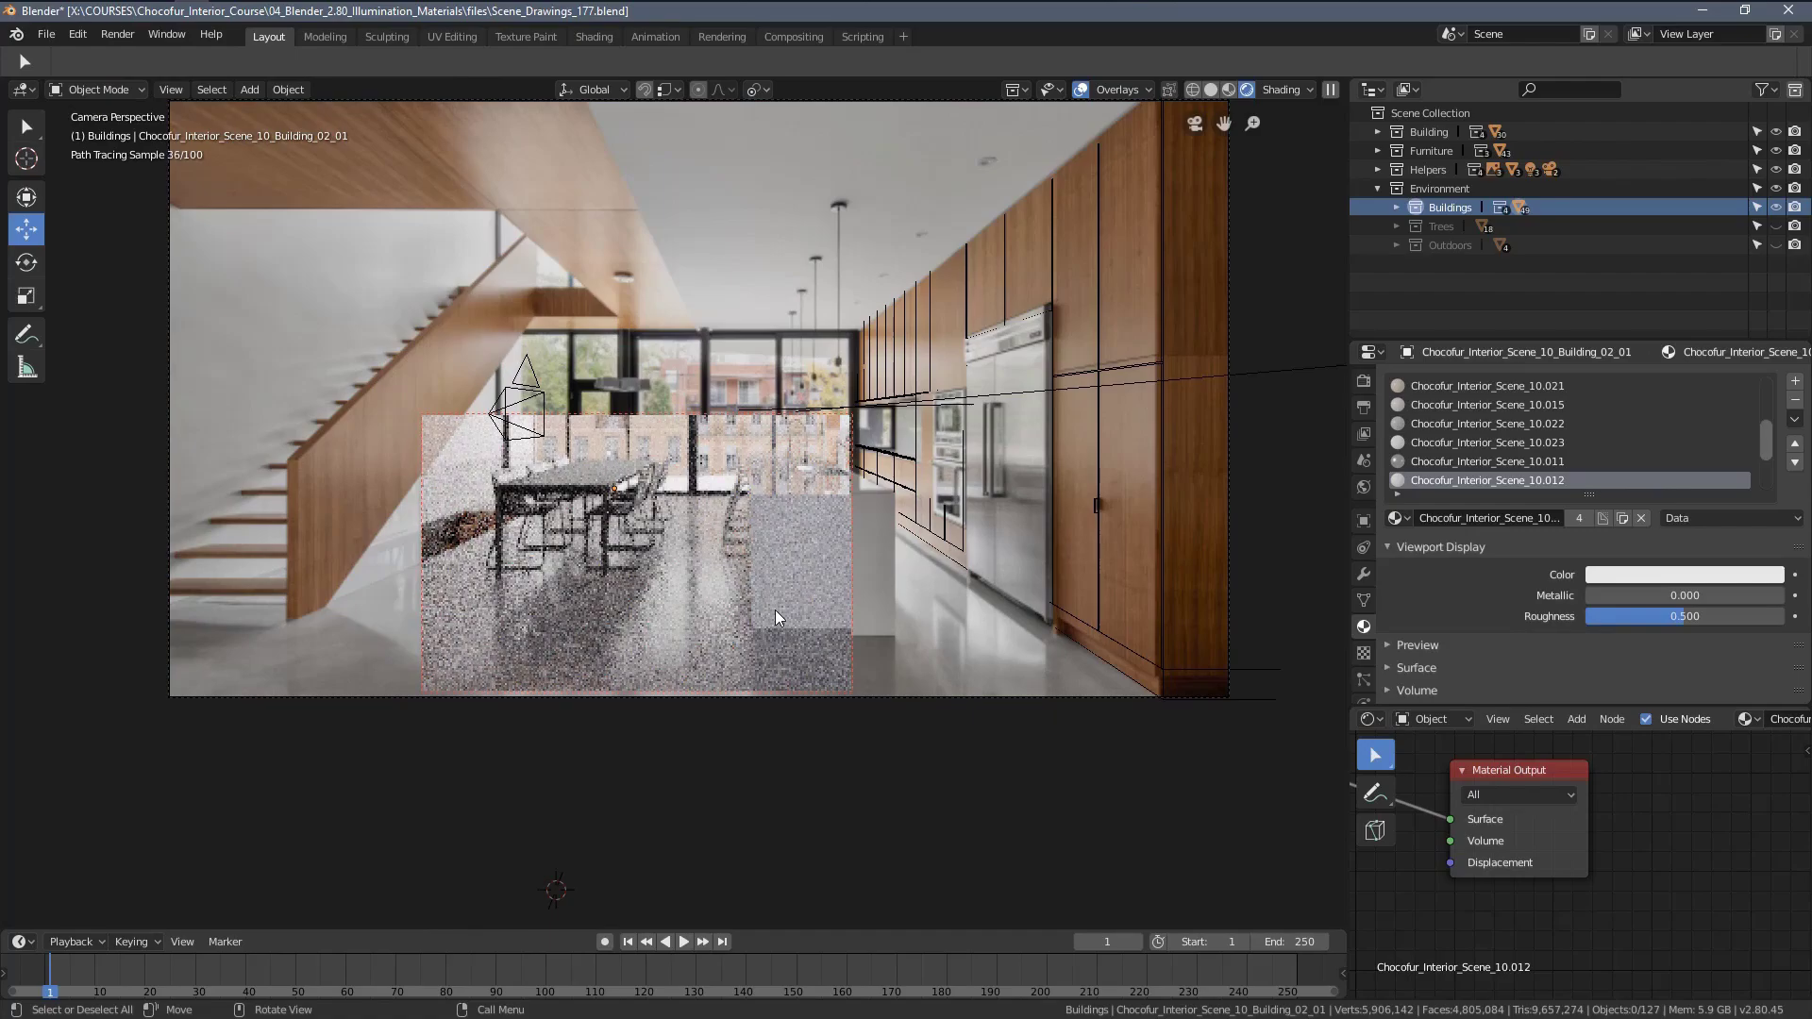
pyautogui.scroll(3, 774, 610)
pyautogui.scroll(-1, 734, 553)
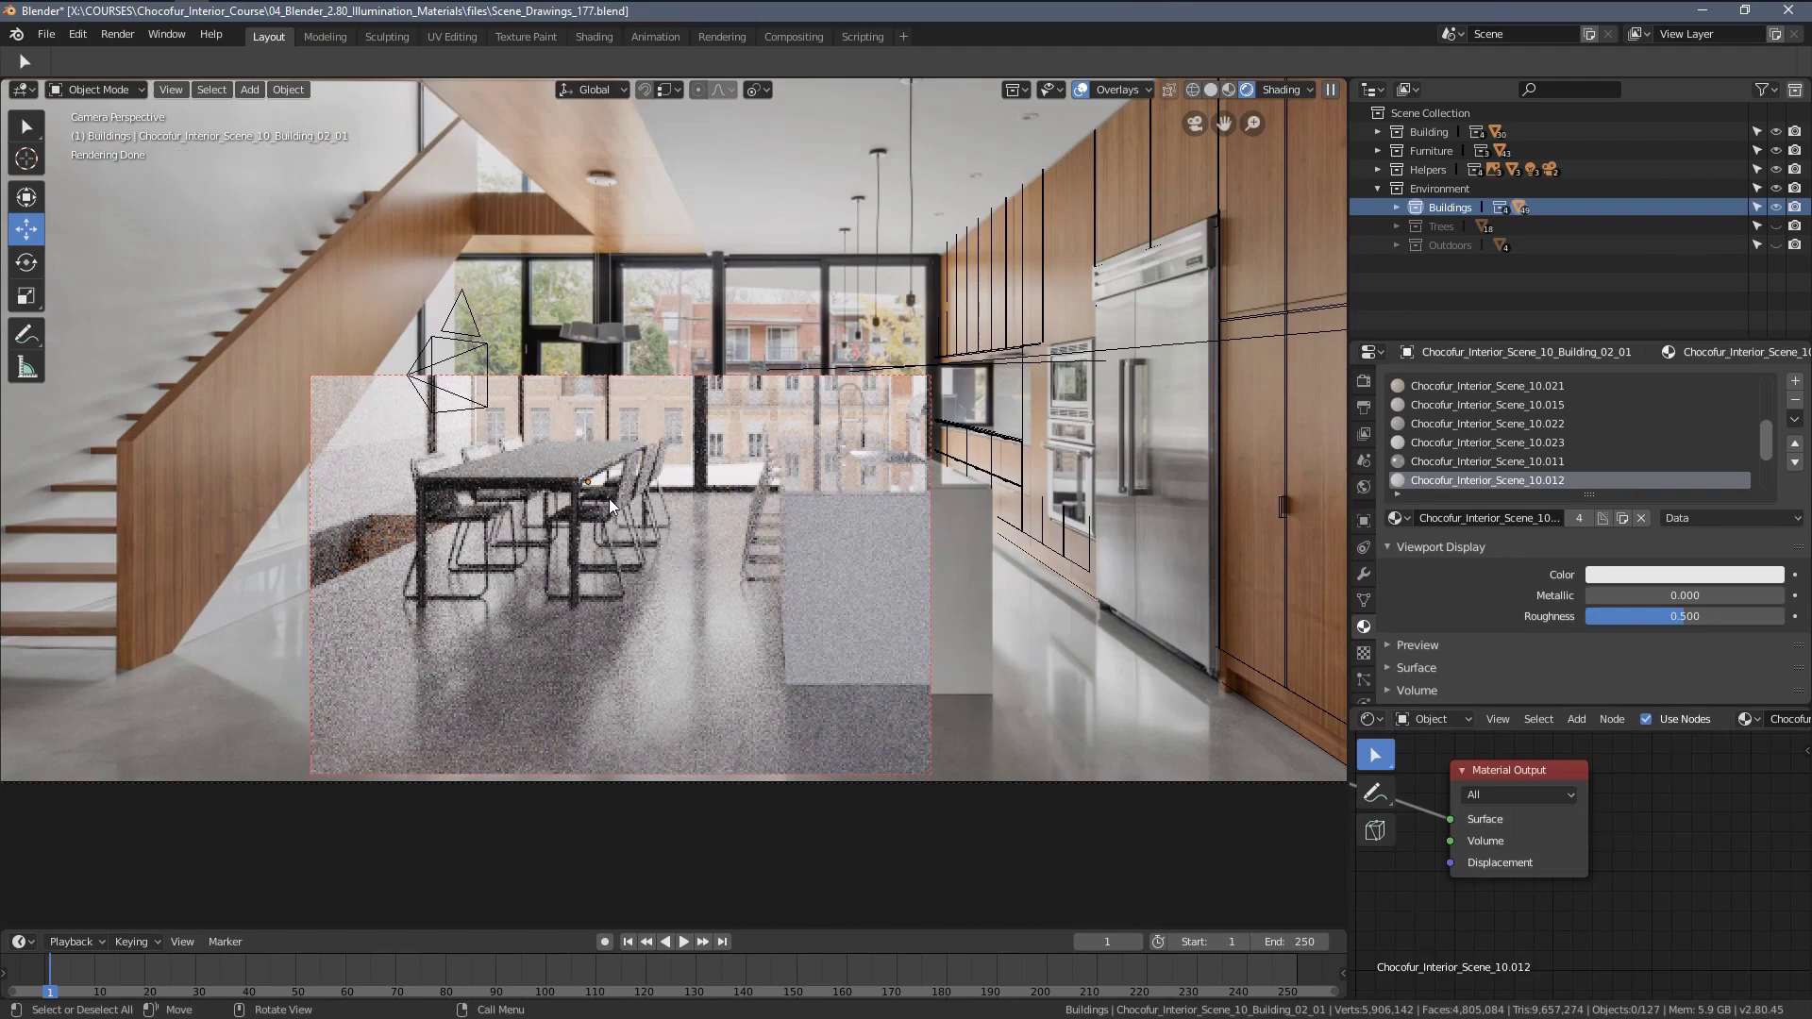
pyautogui.scroll(-1, 609, 499)
pyautogui.scroll(-1, 562, 411)
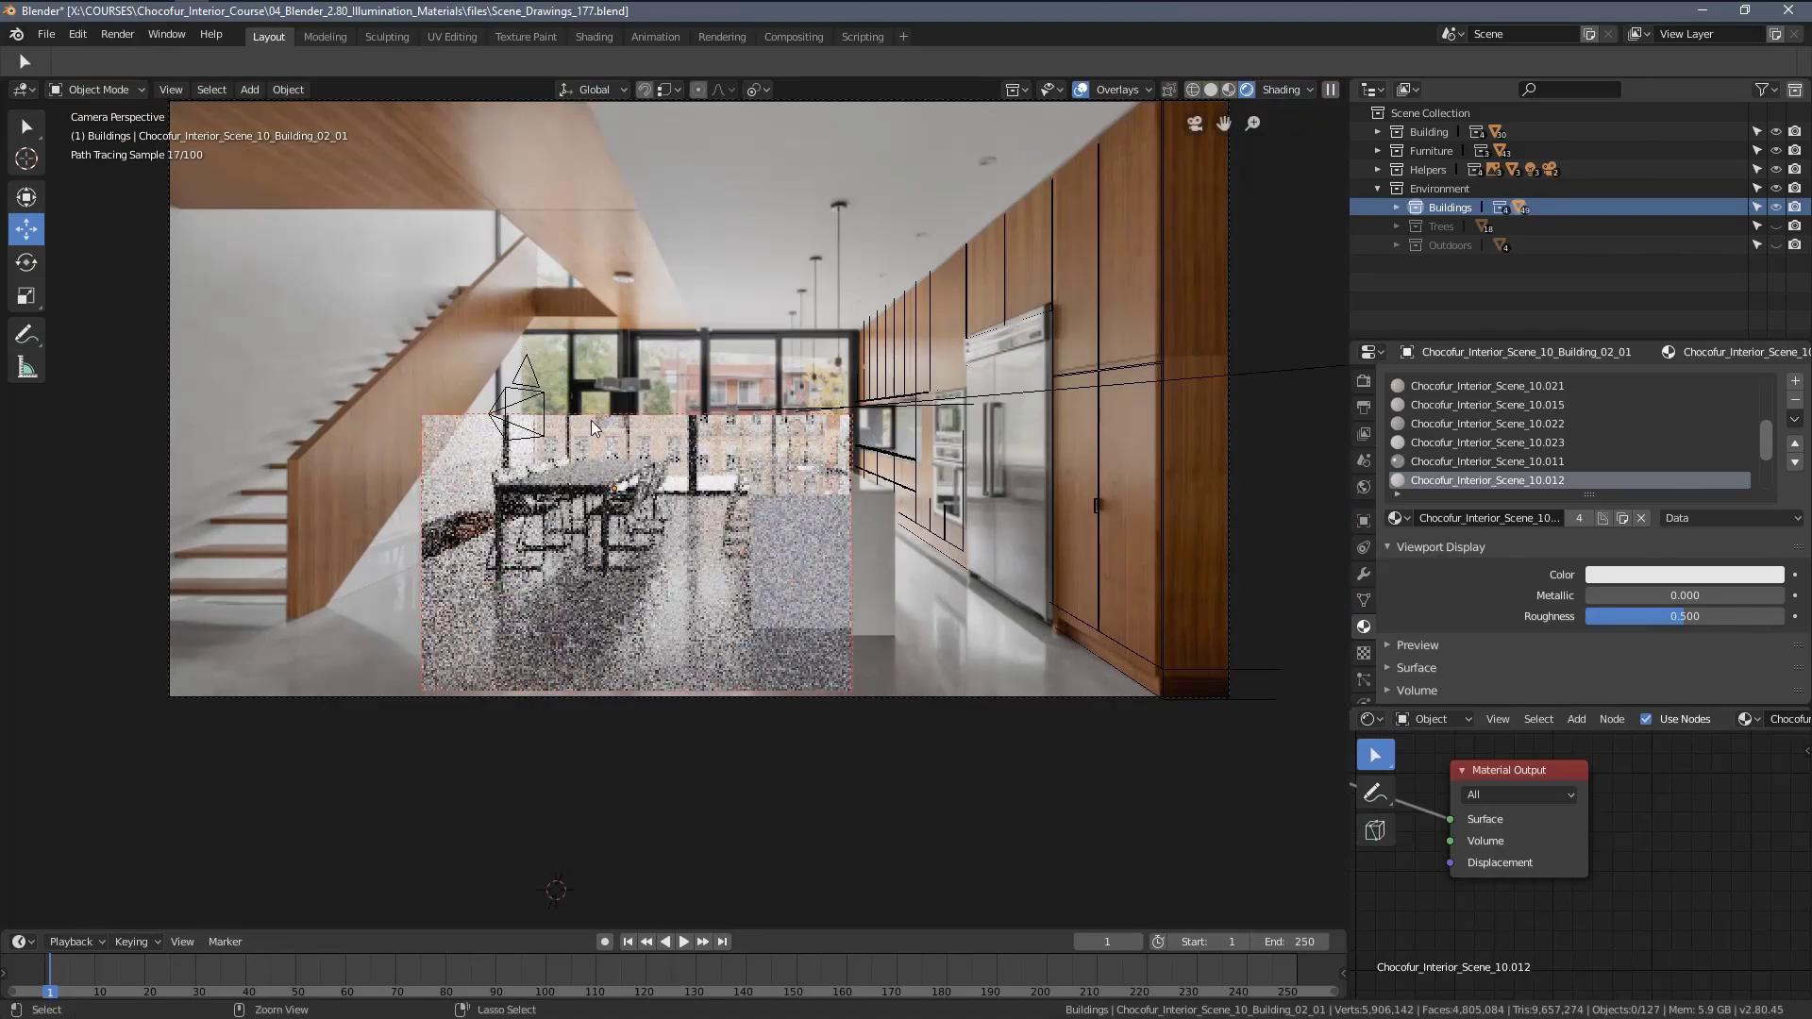